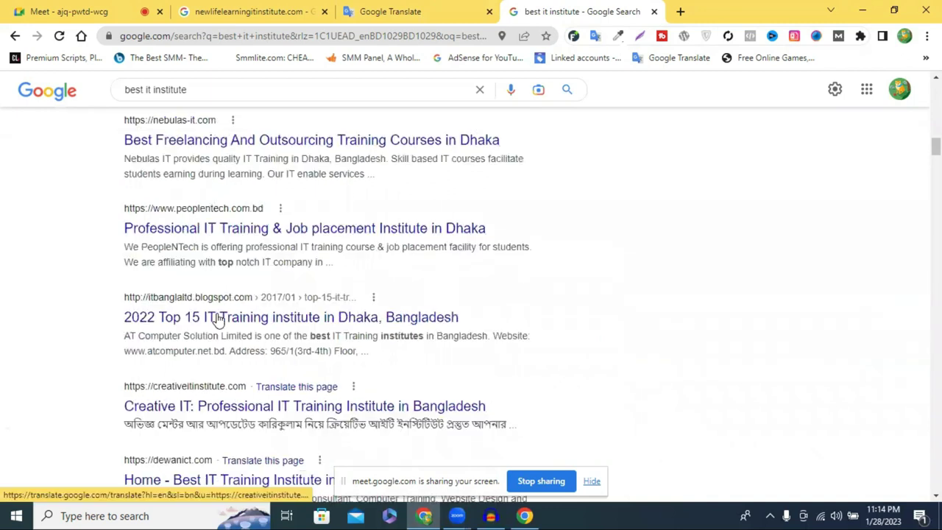
- Look through the search results and open the Quora page "Which are the best institutes for studying IT?"
{"action": "scroll", "coordinate": [260, 343], "scroll_direction": "down", "scroll_amount": 1}
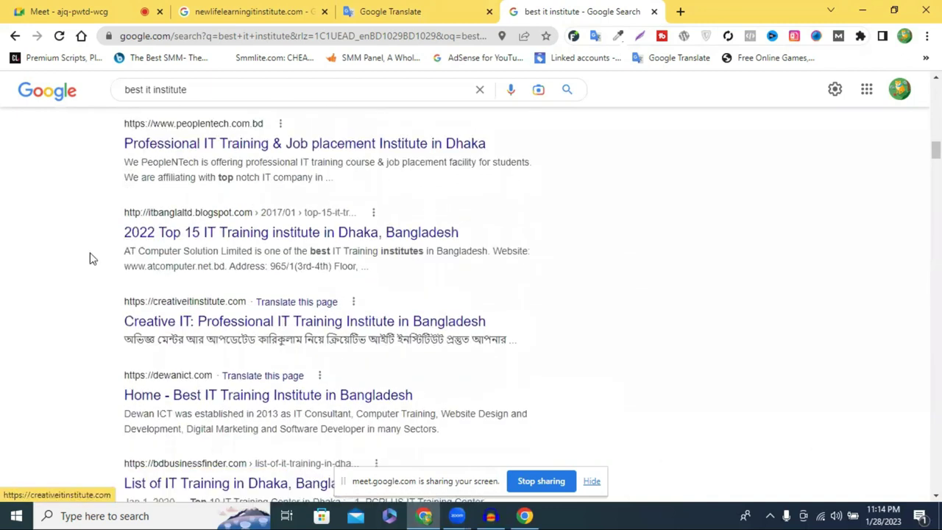
{"action": "scroll", "coordinate": [120, 276], "scroll_direction": "down", "scroll_amount": 1}
{"action": "scroll", "coordinate": [120, 276], "scroll_direction": "down", "scroll_amount": 5}
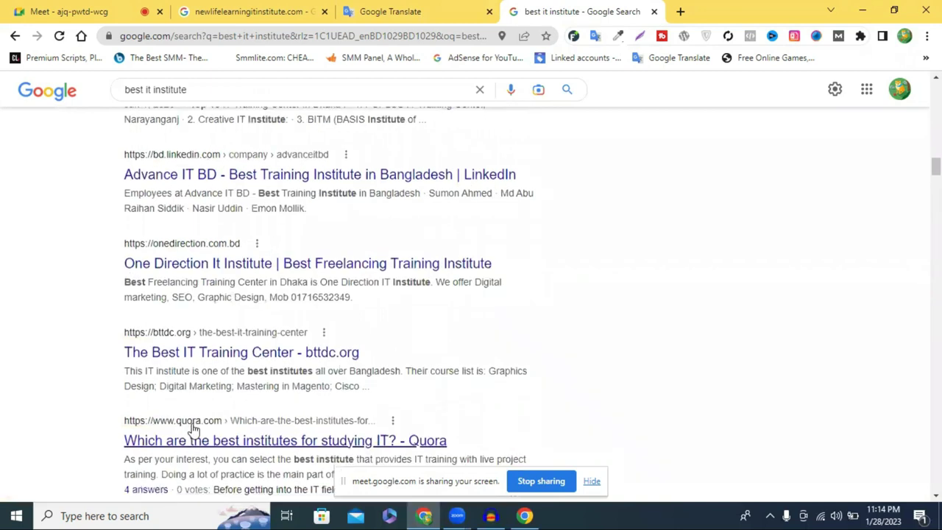
{"action": "scroll", "coordinate": [237, 431], "scroll_direction": "down", "scroll_amount": 1}
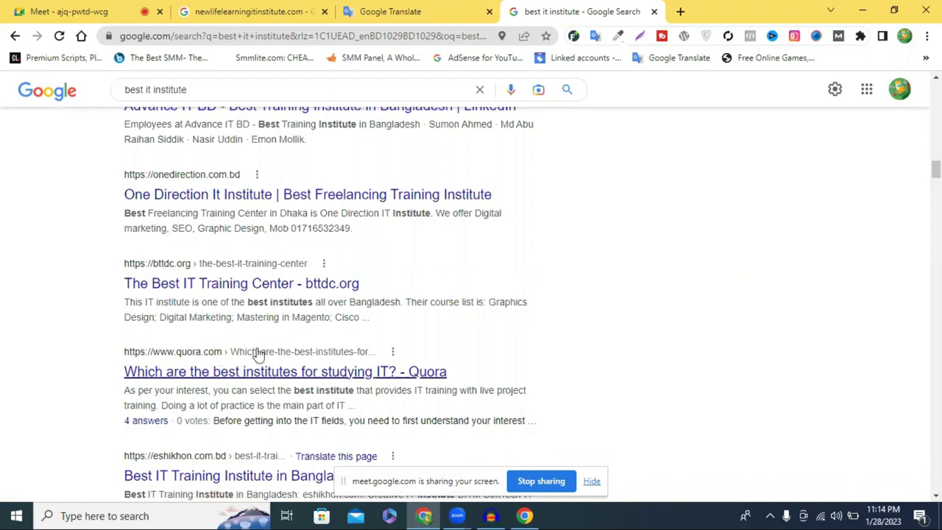
{"action": "left_click", "coordinate": [204, 375]}
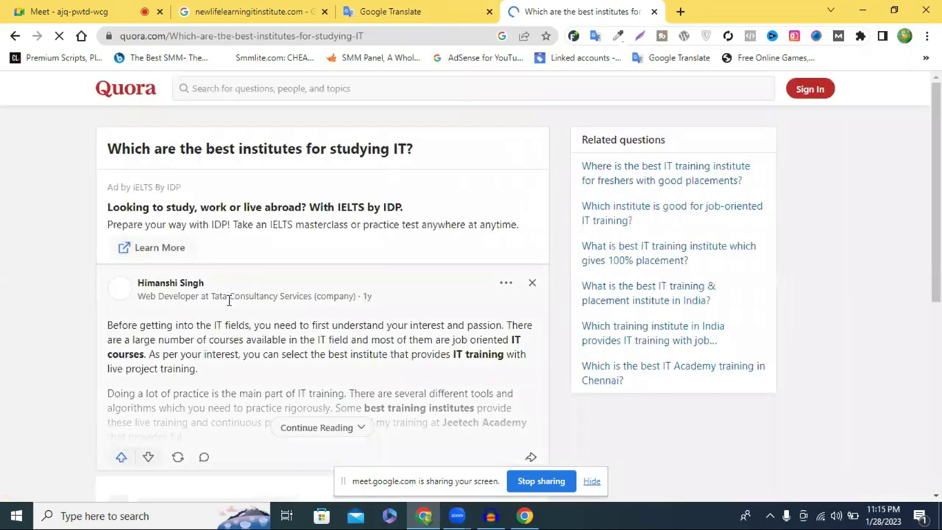
- Expand the first answer on the Quora page to its full text
{"action": "scroll", "coordinate": [213, 324], "scroll_direction": "down", "scroll_amount": 4}
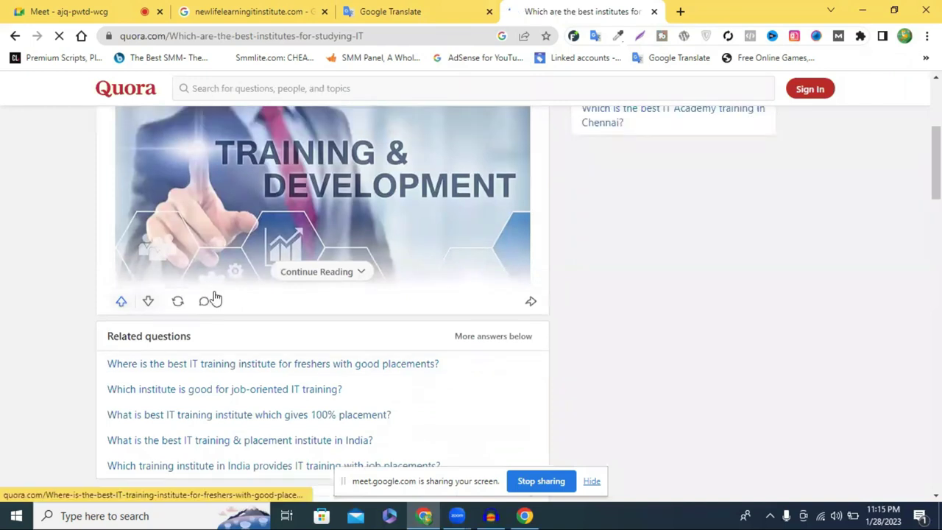
{"action": "scroll", "coordinate": [223, 298], "scroll_direction": "up", "scroll_amount": 2}
{"action": "left_click", "coordinate": [307, 394]}
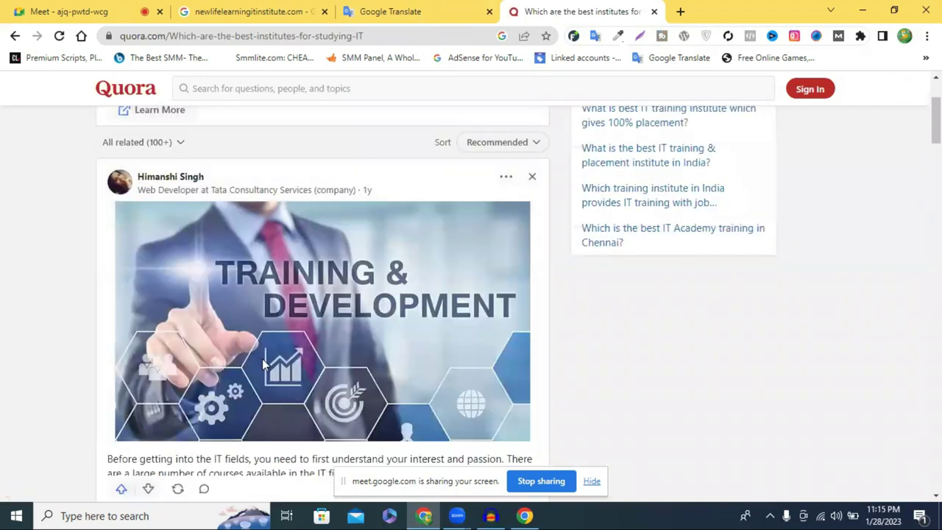
- Highlight the phrase "best training institutes" and the demo contact's phone number in the expanded answer
{"action": "scroll", "coordinate": [441, 368], "scroll_direction": "down", "scroll_amount": 1}
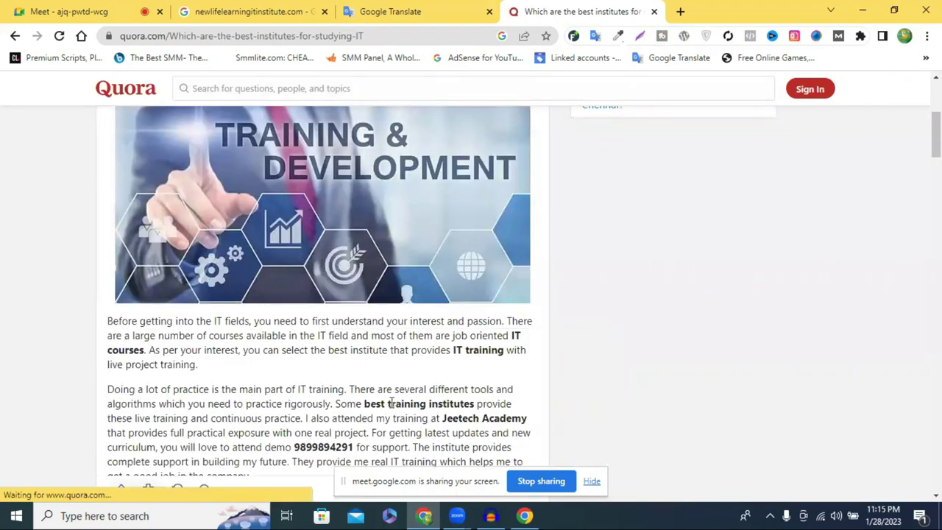
{"action": "left_click_drag", "start_coordinate": [365, 403], "coordinate": [475, 403]}
{"action": "scroll", "coordinate": [296, 322], "scroll_direction": "down", "scroll_amount": 2}
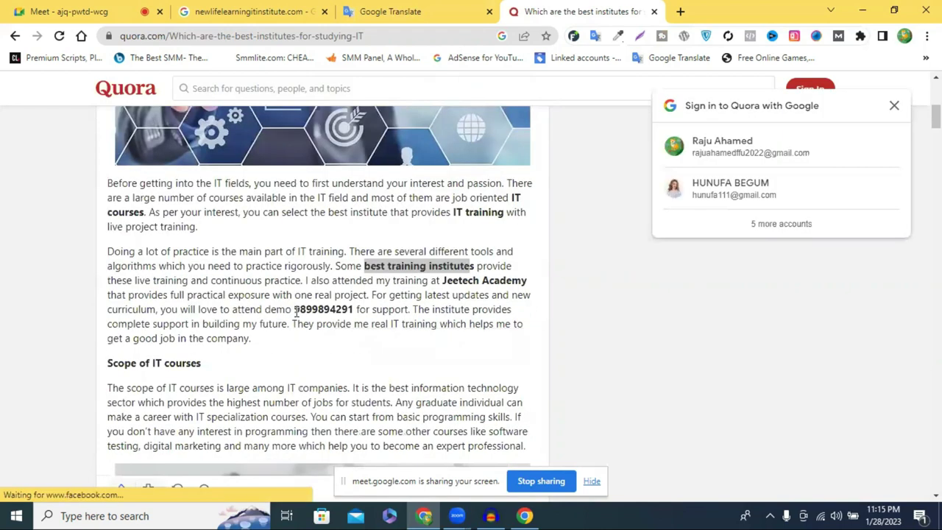
{"action": "left_click_drag", "start_coordinate": [295, 312], "coordinate": [349, 314]}
- Examine the answer's sections on job roles, trending IT courses and conclusion, then return to its opening paragraphs
{"action": "scroll", "coordinate": [287, 349], "scroll_direction": "down", "scroll_amount": 2}
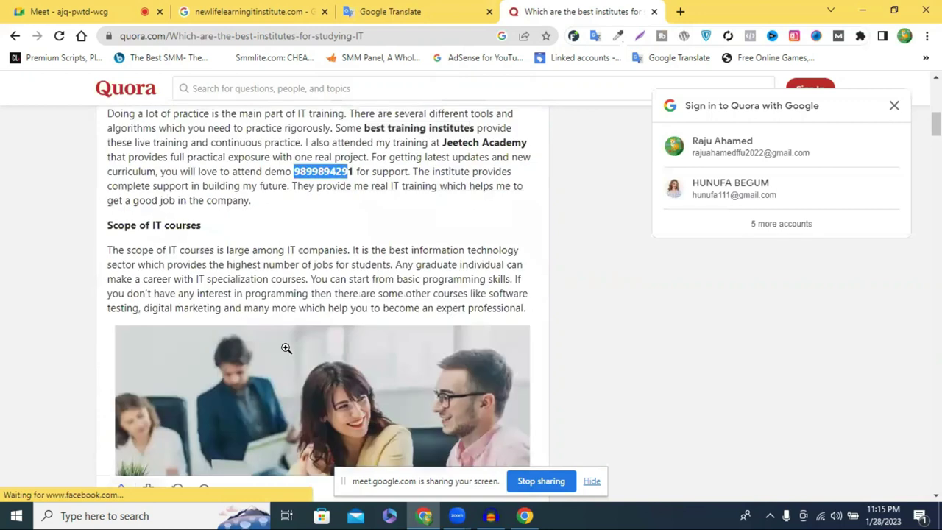
{"action": "scroll", "coordinate": [286, 349], "scroll_direction": "down", "scroll_amount": 3}
{"action": "scroll", "coordinate": [204, 322], "scroll_direction": "down", "scroll_amount": 2}
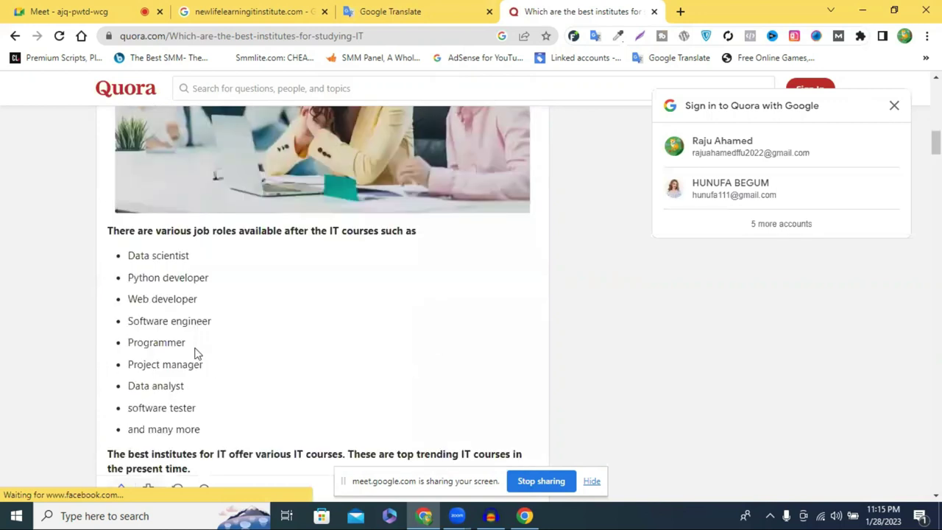
{"action": "scroll", "coordinate": [197, 355], "scroll_direction": "down", "scroll_amount": 3}
{"action": "scroll", "coordinate": [206, 350], "scroll_direction": "down", "scroll_amount": 3}
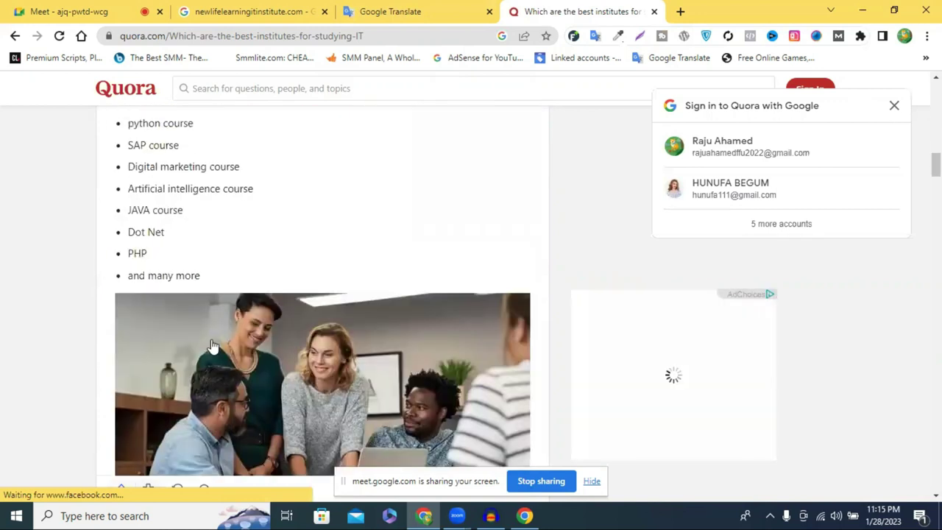
{"action": "scroll", "coordinate": [199, 317], "scroll_direction": "down", "scroll_amount": 4}
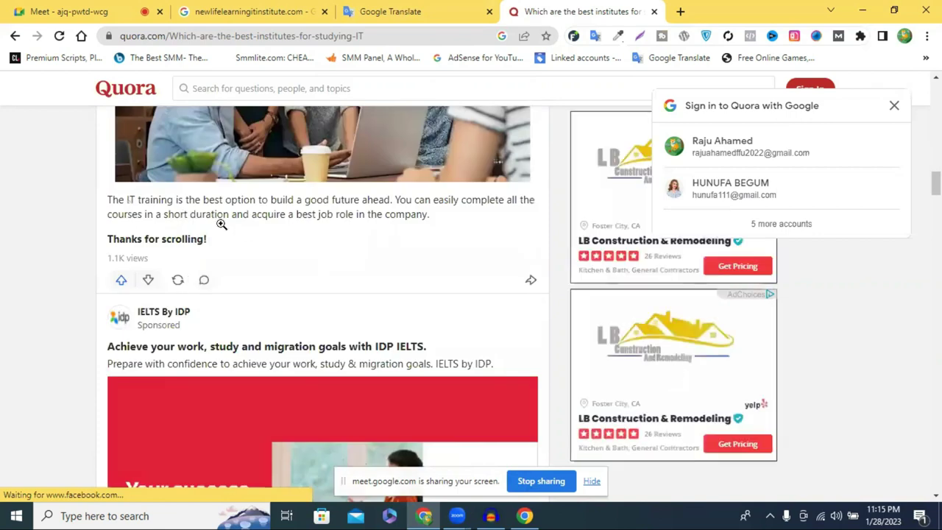
{"action": "scroll", "coordinate": [272, 247], "scroll_direction": "up", "scroll_amount": 4}
{"action": "scroll", "coordinate": [272, 247], "scroll_direction": "up", "scroll_amount": 3}
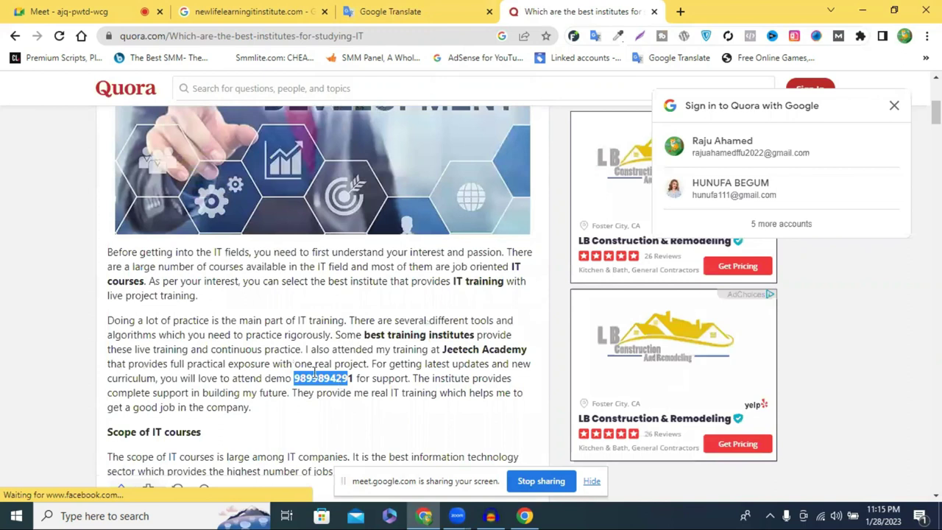
- Clear the partial highlight and select the whole contact phone number in the answer's second paragraph
{"action": "left_click", "coordinate": [315, 373]}
{"action": "left_click_drag", "start_coordinate": [242, 377], "coordinate": [297, 378]}
{"action": "left_click", "coordinate": [297, 378]}
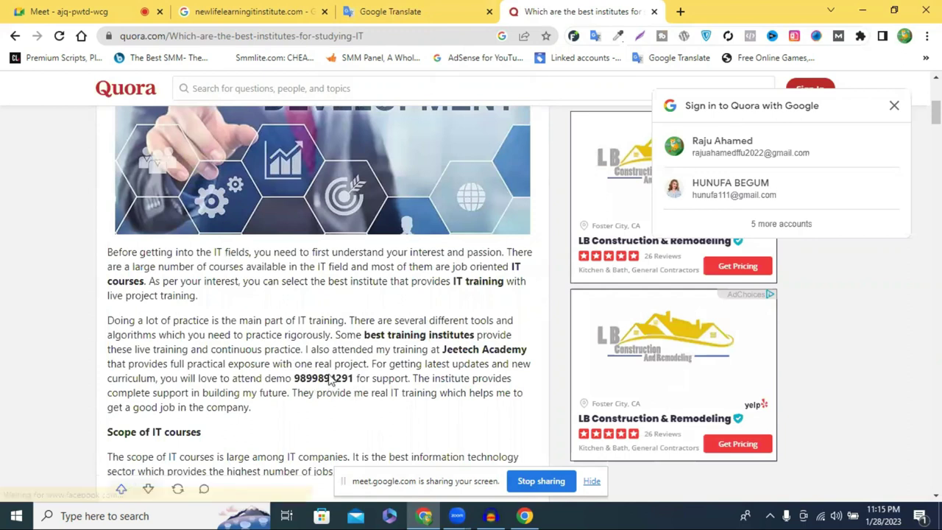
{"action": "scroll", "coordinate": [333, 377], "scroll_direction": "down", "scroll_amount": 1}
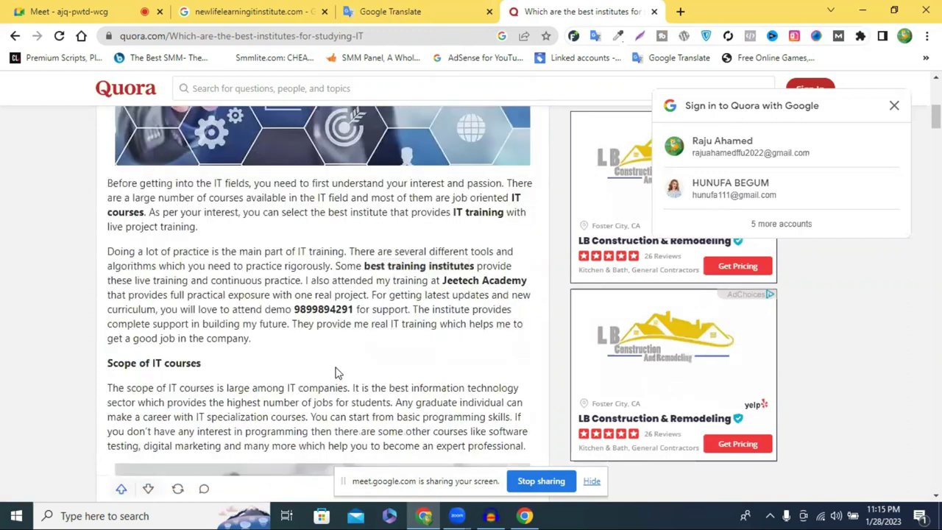
{"action": "double_click", "coordinate": [308, 309]}
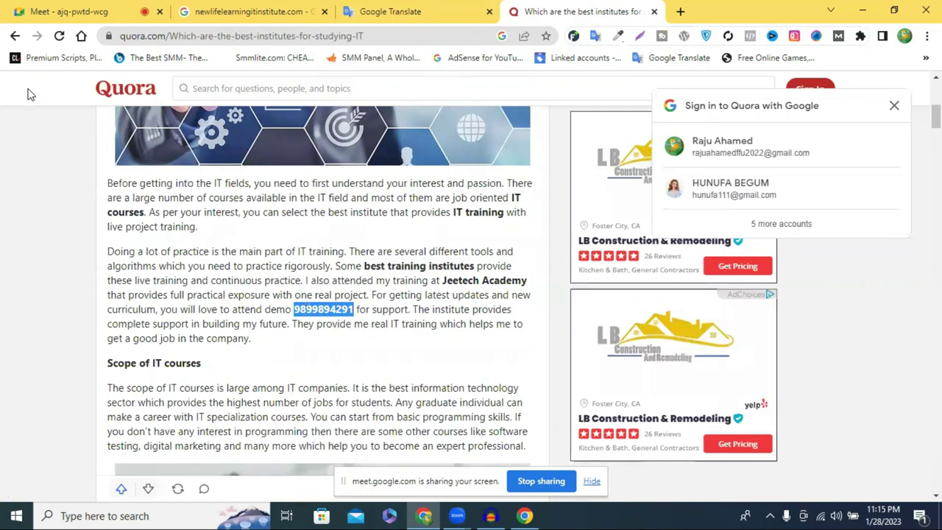
- Return to the Google results for "best it institute" and go back to the start of the page
{"action": "left_click", "coordinate": [13, 39]}
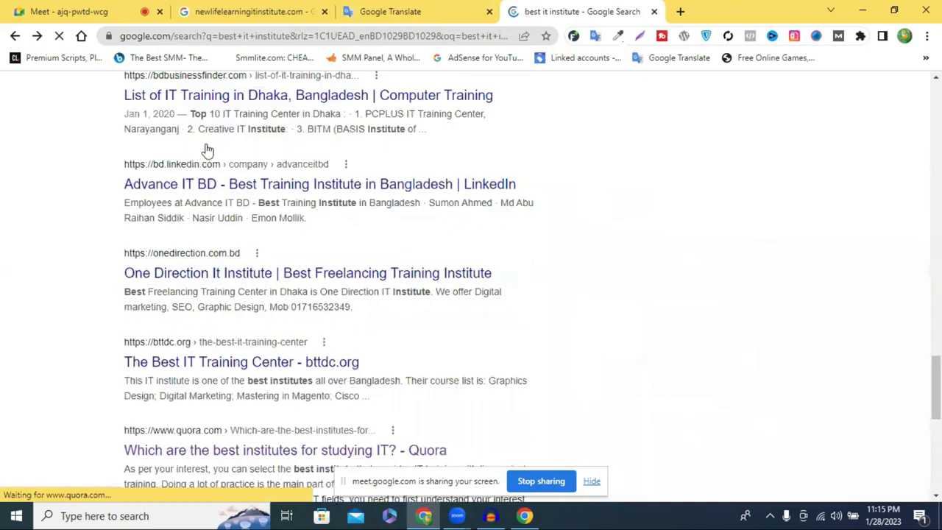
{"action": "scroll", "coordinate": [203, 150], "scroll_direction": "down", "scroll_amount": 5}
{"action": "scroll", "coordinate": [206, 152], "scroll_direction": "up", "scroll_amount": 10}
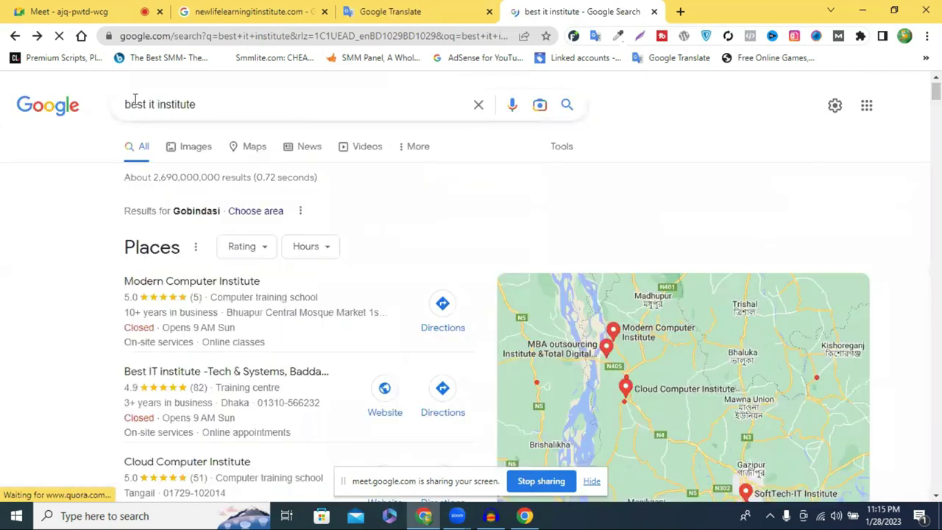
- Highlight the query "best it institute" in the search box and examine its suggested related searches
{"action": "triple_click", "coordinate": [226, 104]}
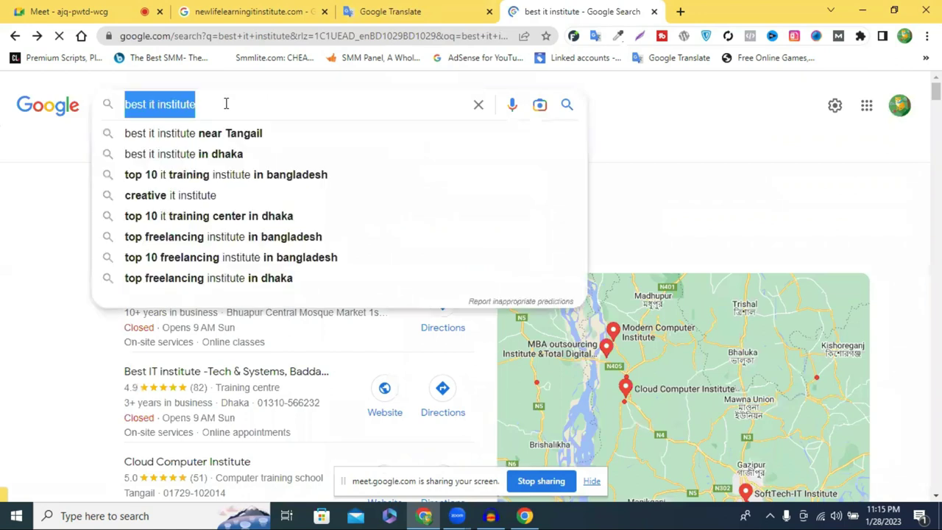
{"action": "left_click", "coordinate": [64, 135]}
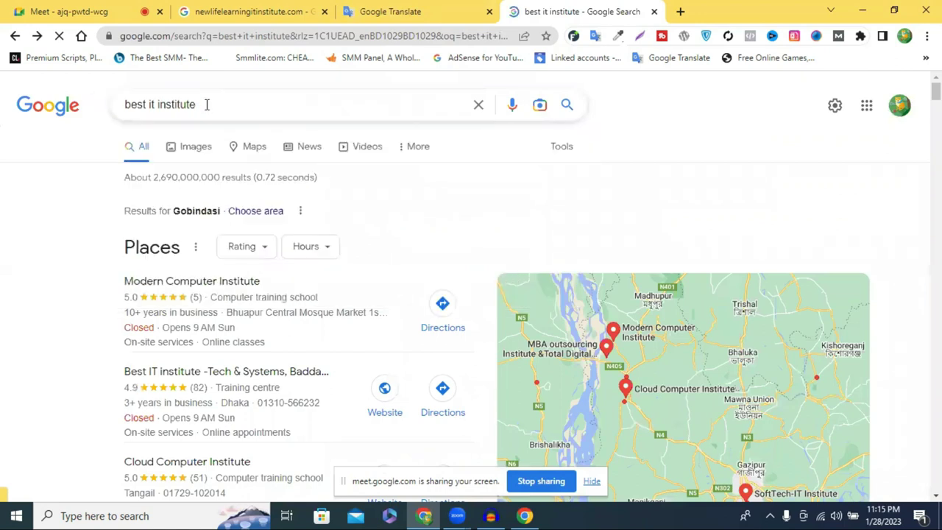
{"action": "triple_click", "coordinate": [207, 104]}
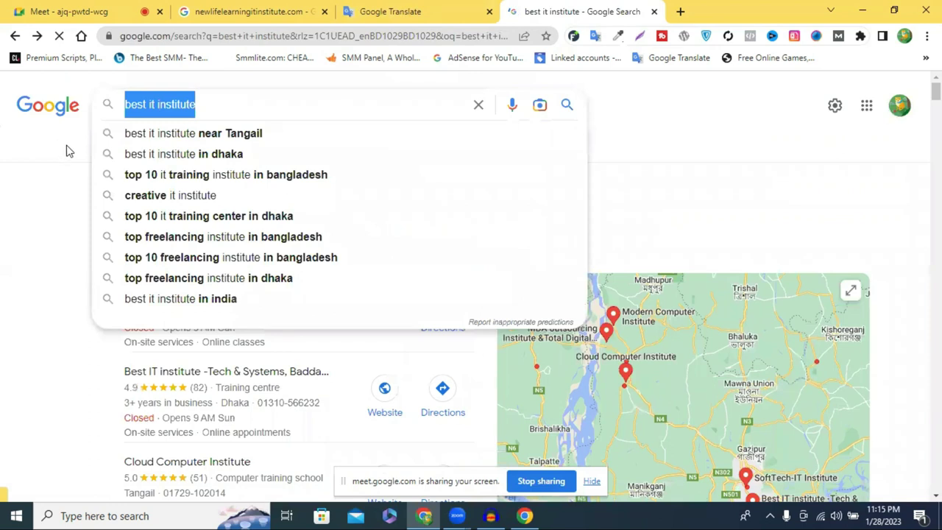
{"action": "left_click", "coordinate": [198, 103]}
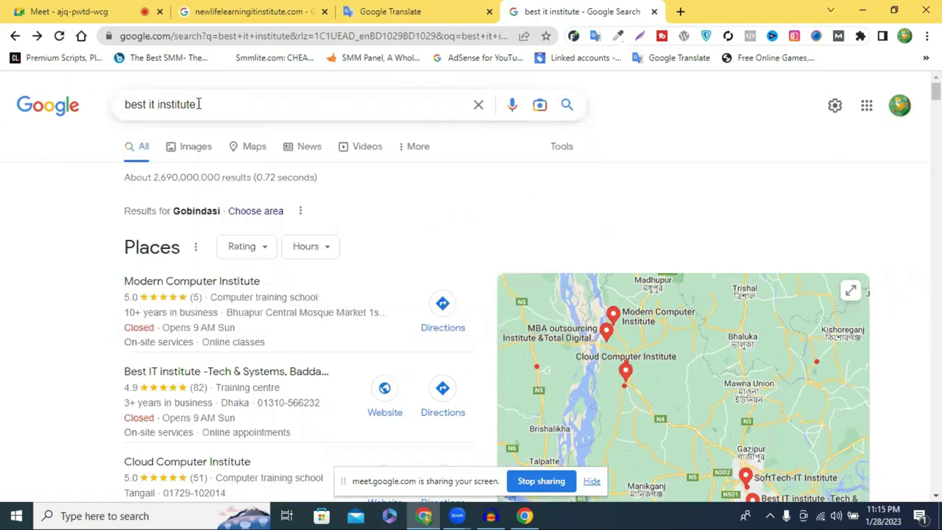
{"action": "left_click_drag", "start_coordinate": [198, 104], "coordinate": [124, 111]}
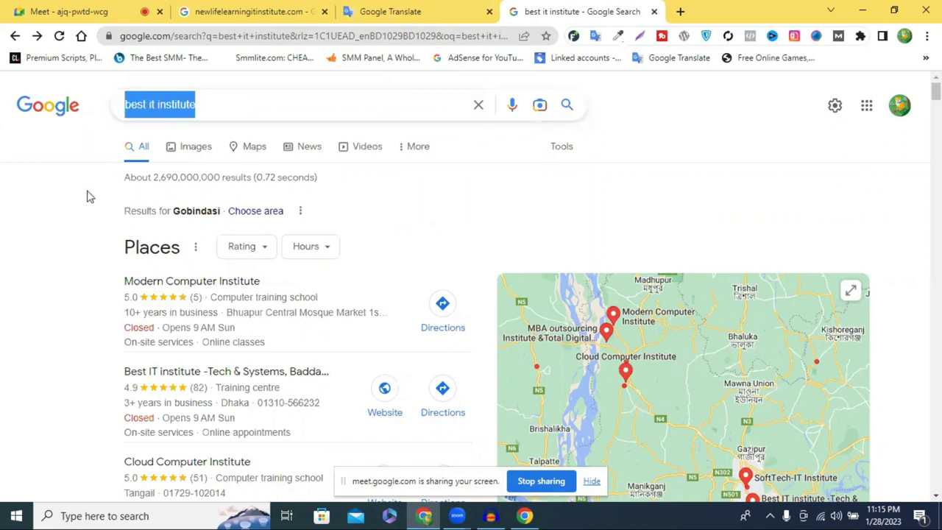
{"action": "left_click", "coordinate": [215, 104]}
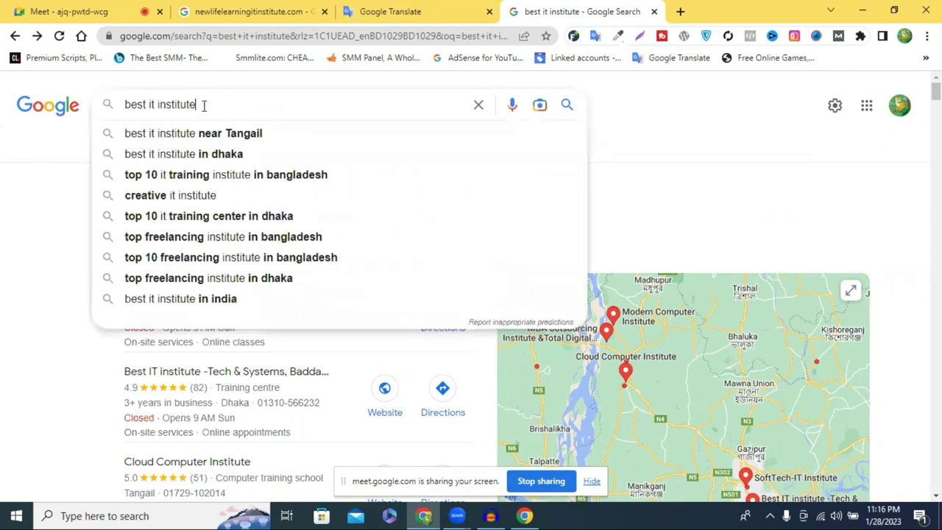
{"action": "key", "text": "Escape"}
{"action": "left_click_drag", "start_coordinate": [204, 104], "coordinate": [125, 105]}
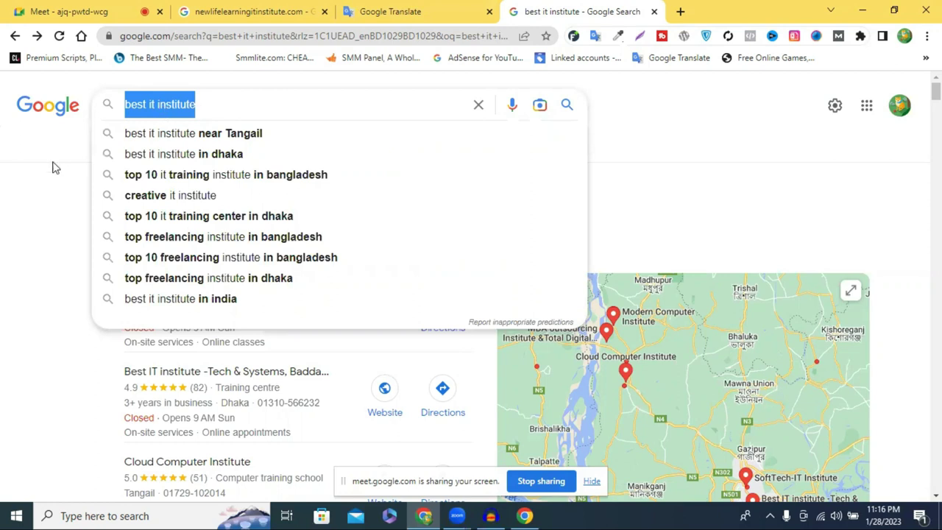
{"action": "left_click", "coordinate": [111, 136]}
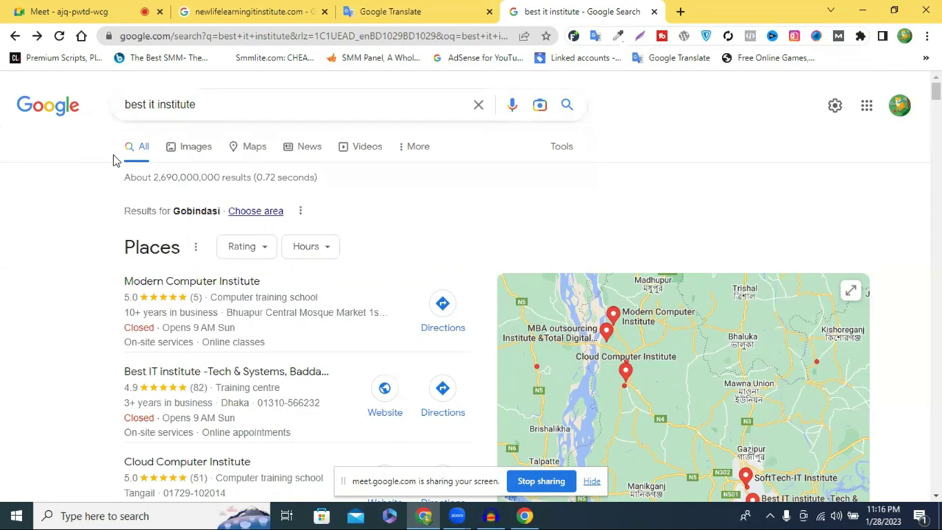
- Review the query's suggestions, the Places listings and the first website results for "best it institute"
{"action": "left_click", "coordinate": [213, 107]}
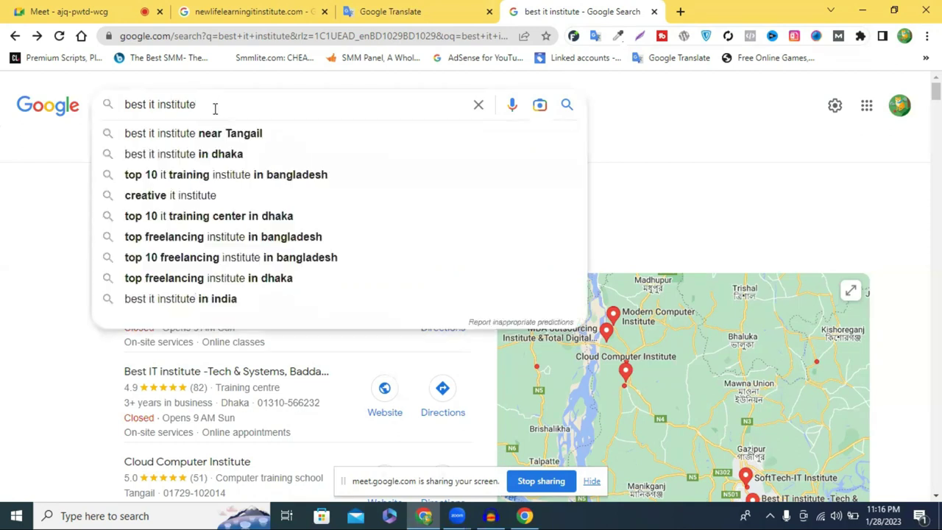
{"action": "left_click", "coordinate": [10, 163]}
{"action": "scroll", "coordinate": [221, 129], "scroll_direction": "down", "scroll_amount": 1}
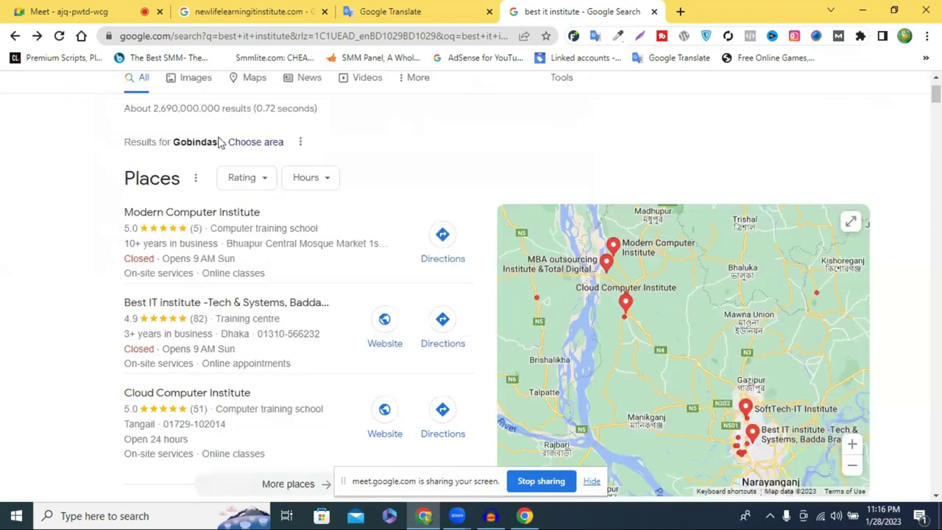
{"action": "scroll", "coordinate": [74, 243], "scroll_direction": "down", "scroll_amount": 3}
{"action": "scroll", "coordinate": [89, 250], "scroll_direction": "down", "scroll_amount": 3}
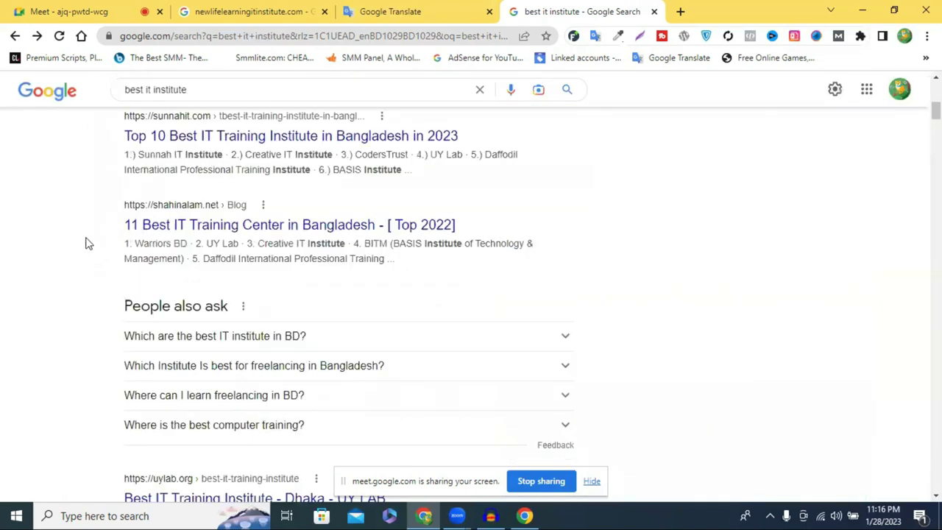
{"action": "scroll", "coordinate": [88, 235], "scroll_direction": "up", "scroll_amount": 6}
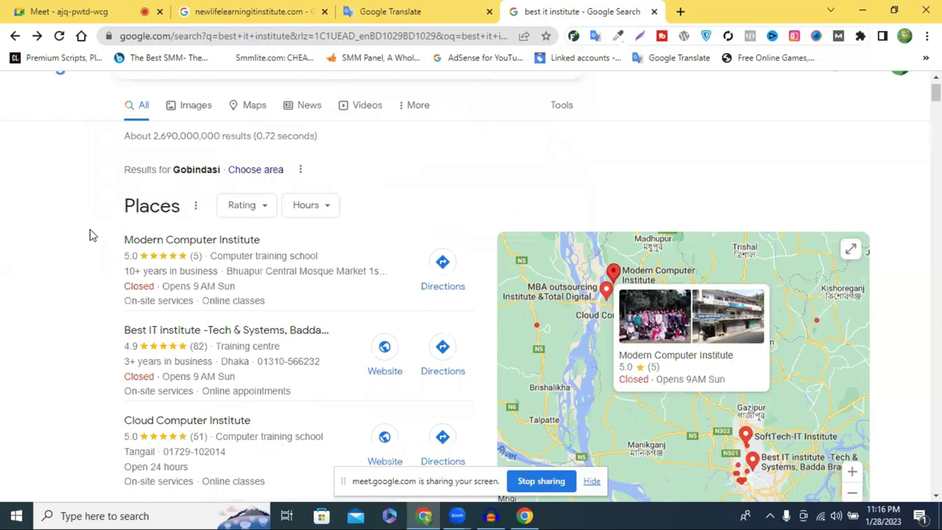
{"action": "scroll", "coordinate": [90, 235], "scroll_direction": "up", "scroll_amount": 1}
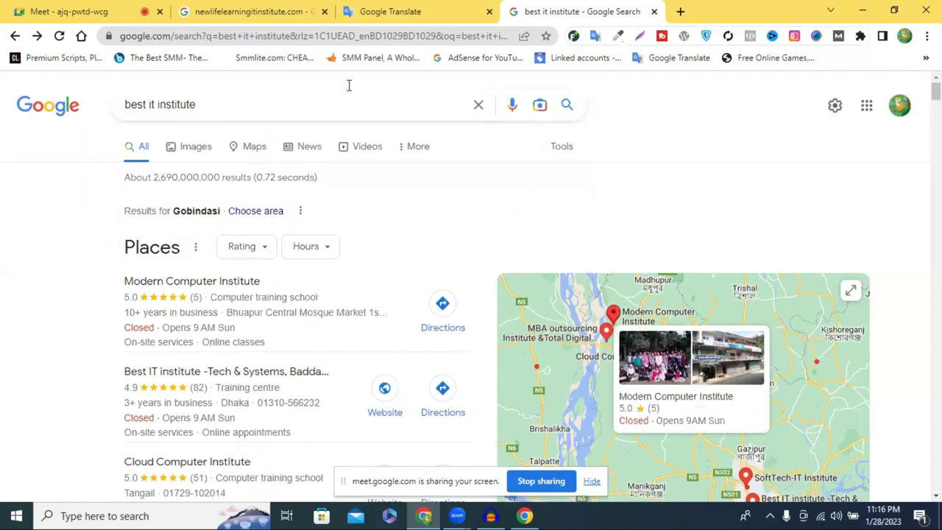
- Close the "best it institute" results and search Google for "car" in a new tab
{"action": "left_click", "coordinate": [652, 12]}
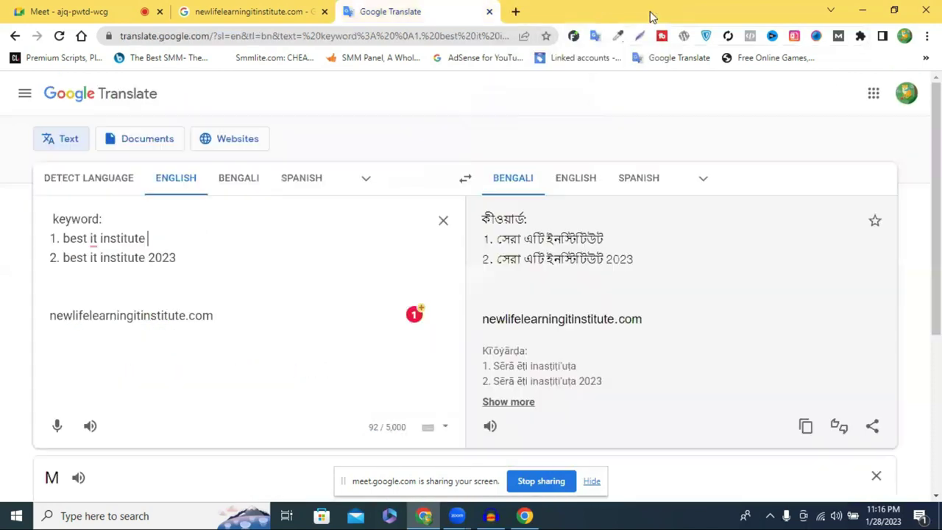
{"action": "left_click", "coordinate": [517, 12]}
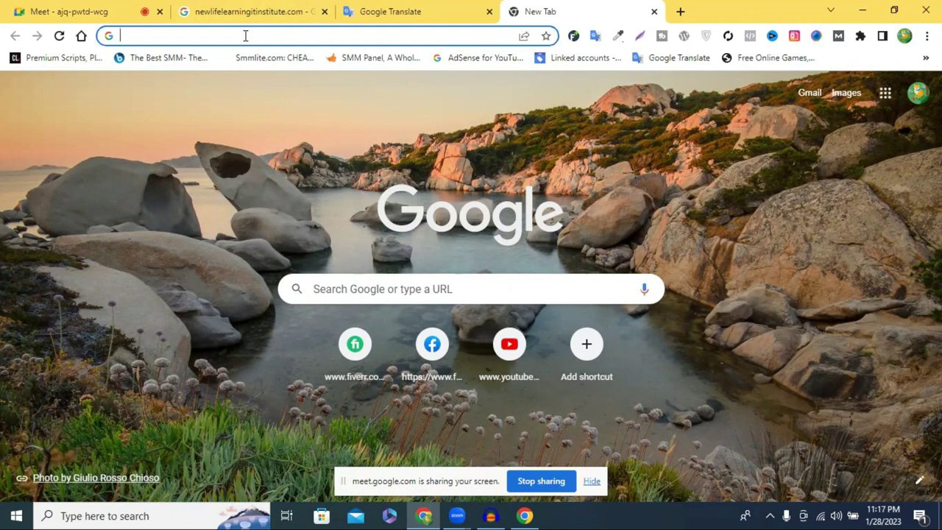
{"action": "type", "text": "car"}
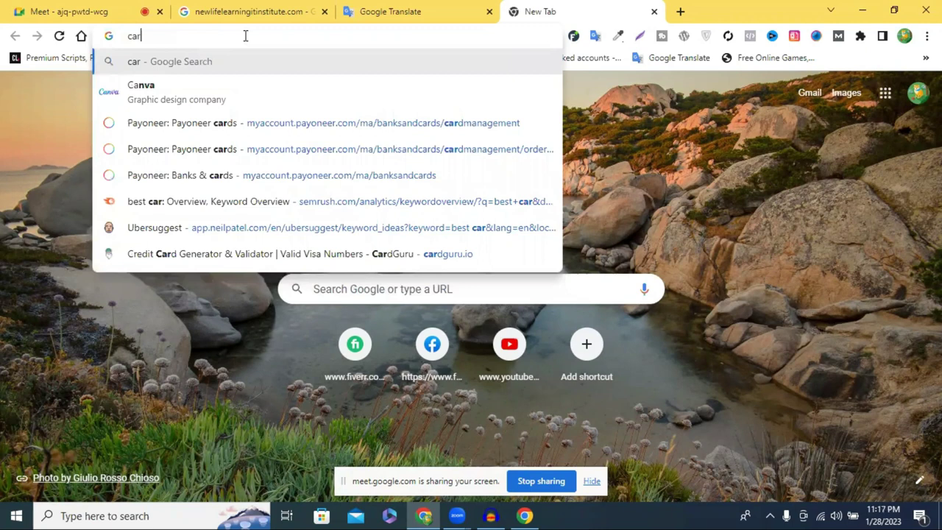
{"action": "key", "text": "Return"}
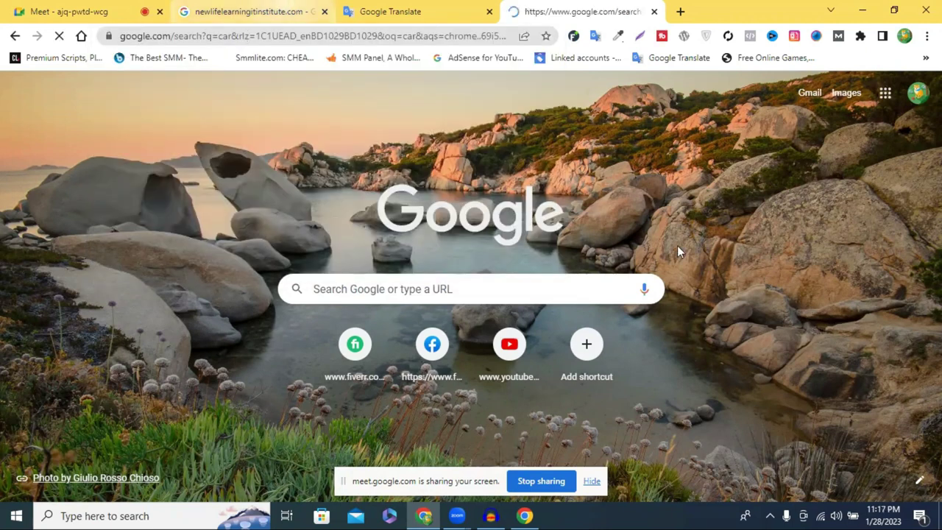
- Look through the Google results for "car" and open the Car and Driver website
{"action": "scroll", "coordinate": [224, 205], "scroll_direction": "down", "scroll_amount": 9}
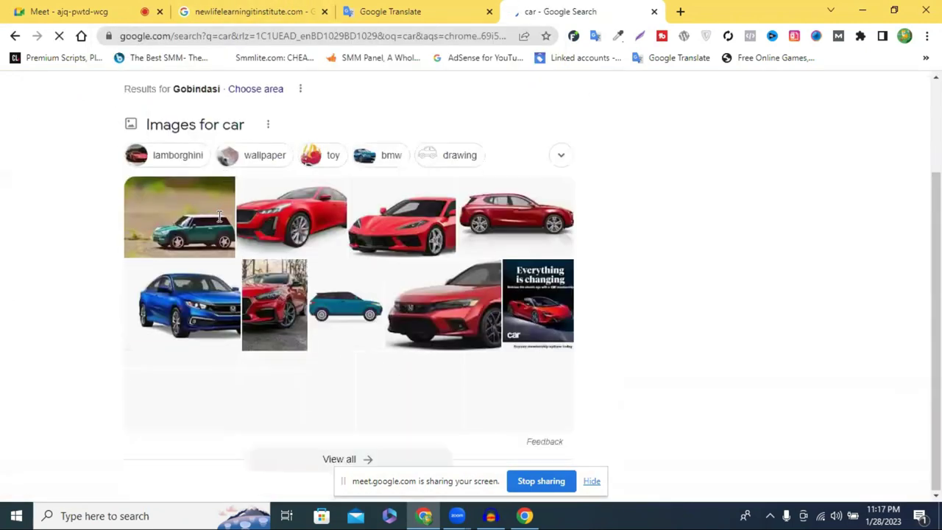
{"action": "scroll", "coordinate": [212, 267], "scroll_direction": "down", "scroll_amount": 1}
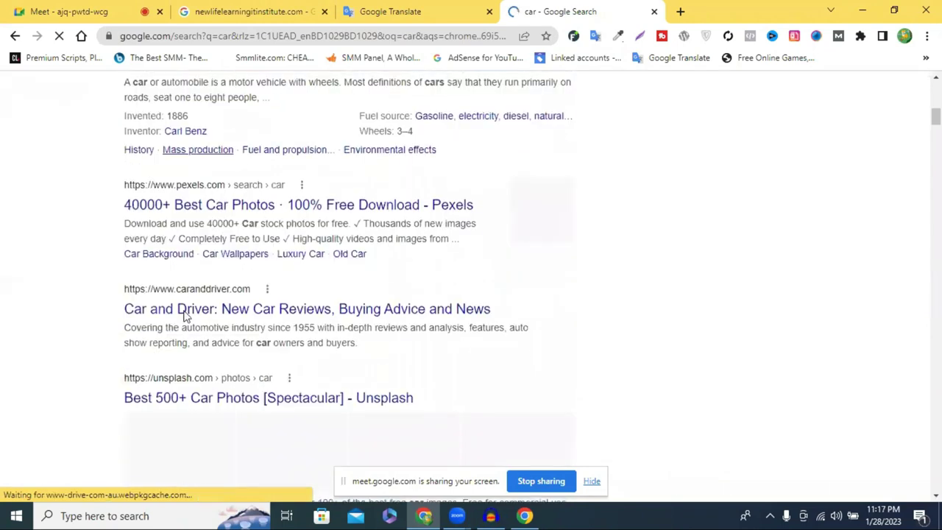
{"action": "left_click", "coordinate": [174, 318]}
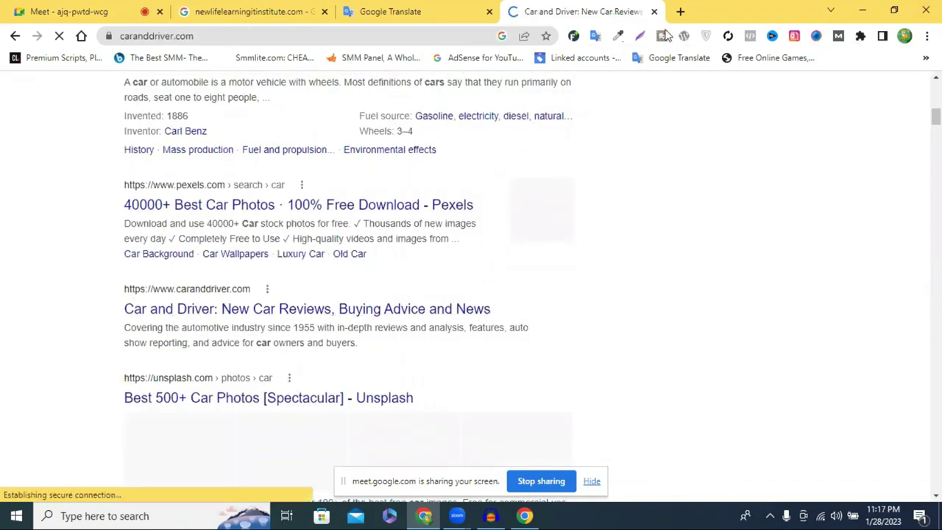
- Search Google for "moz" in a new tab and log in to the Moz website with the saved account
{"action": "key", "text": "ctrl+t"}
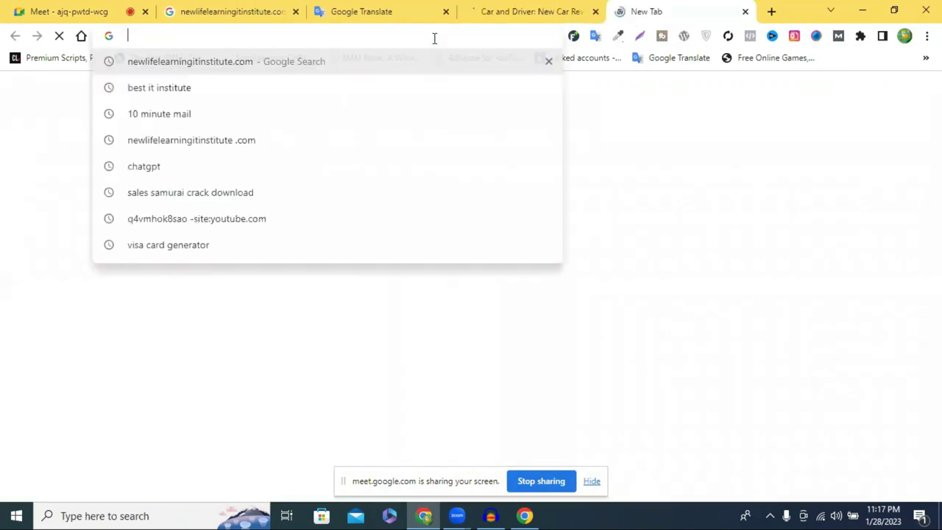
{"action": "type", "text": "moz"}
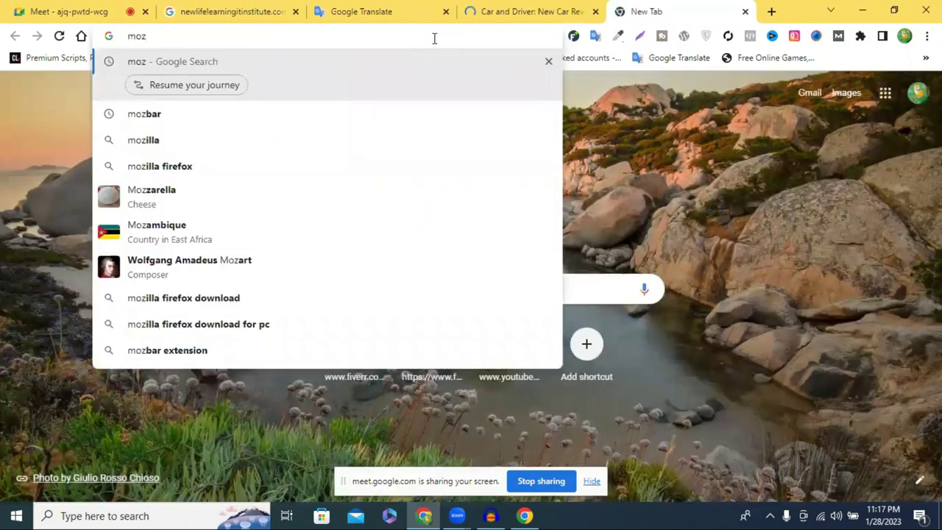
{"action": "key", "text": "Return"}
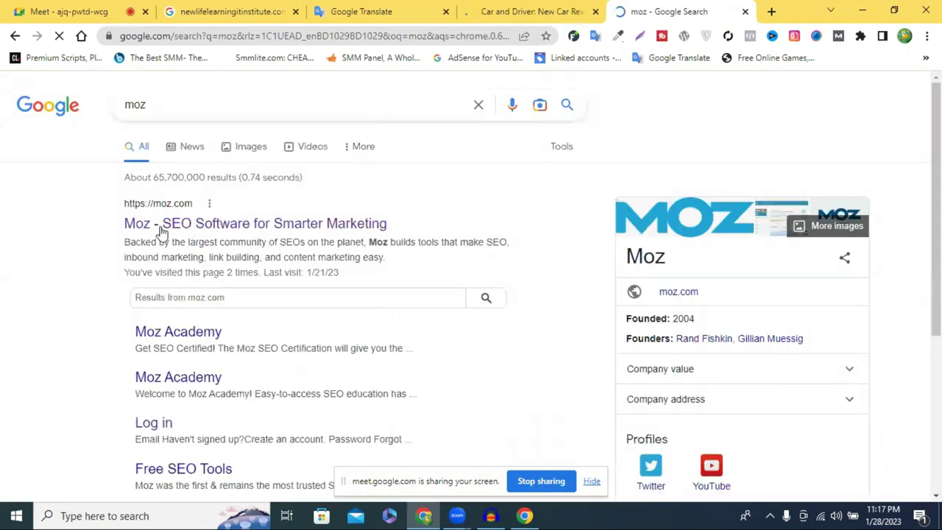
{"action": "left_click", "coordinate": [167, 227]}
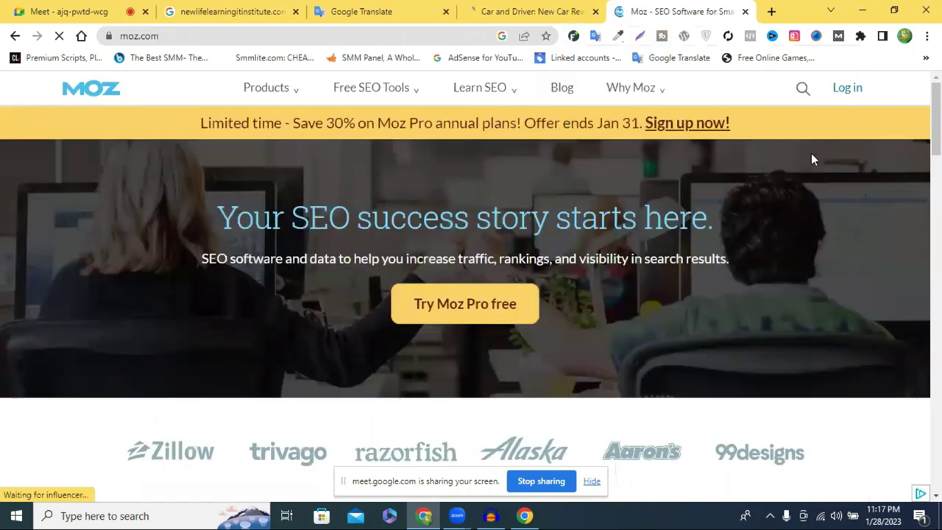
{"action": "left_click", "coordinate": [849, 94]}
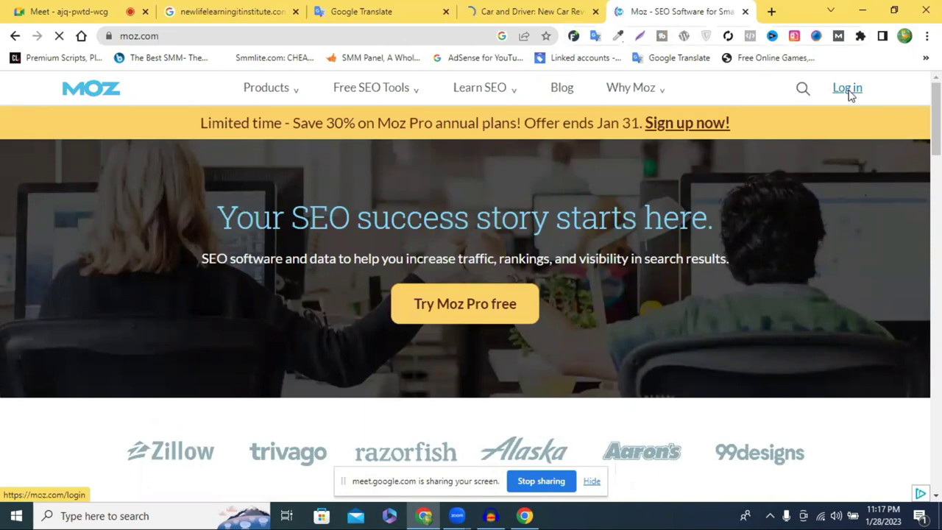
{"action": "scroll", "coordinate": [441, 191], "scroll_direction": "down", "scroll_amount": 2}
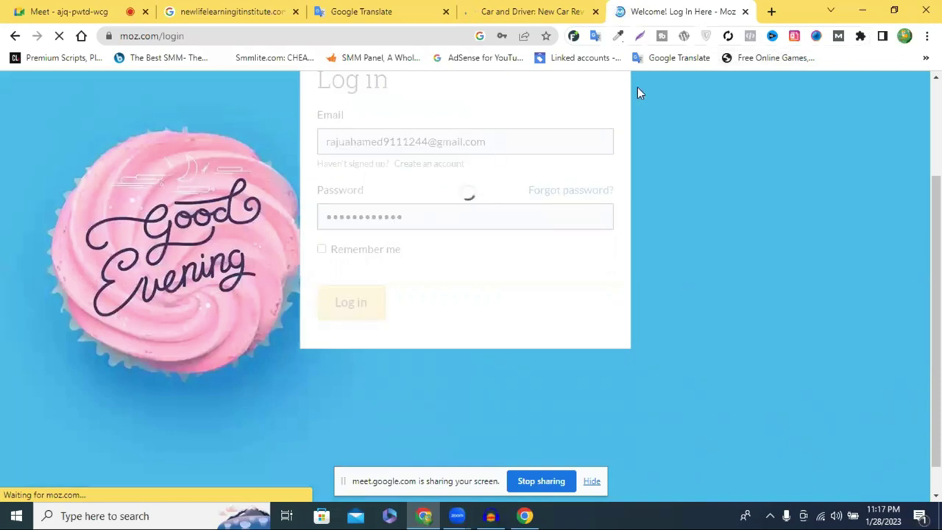
- Open the browser's extension management page and go from there to the Chrome Web Store
{"action": "left_click", "coordinate": [860, 36]}
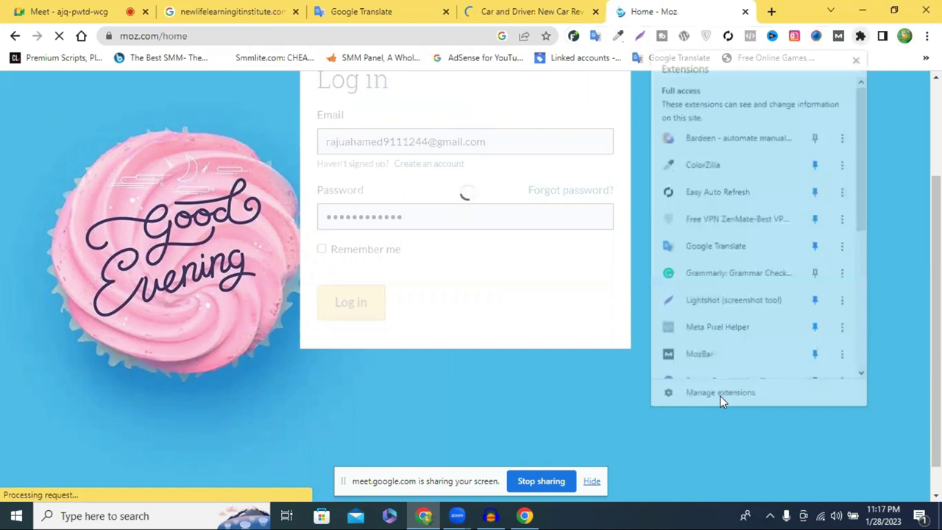
{"action": "left_click", "coordinate": [720, 393]}
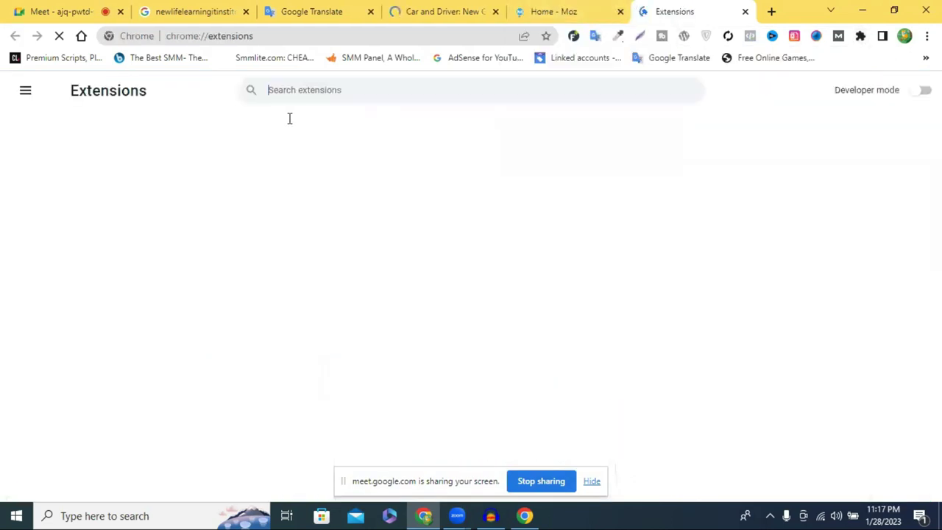
{"action": "left_click", "coordinate": [24, 94]}
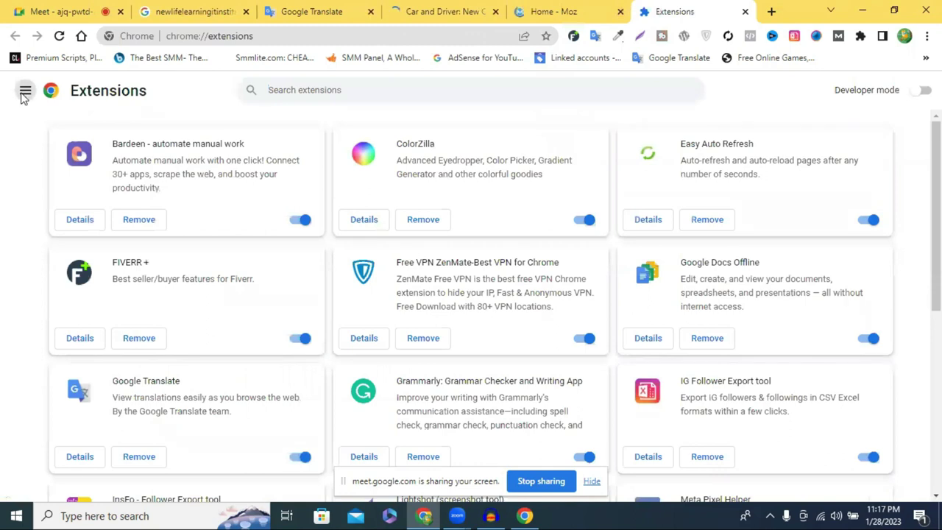
{"action": "left_click", "coordinate": [60, 484]}
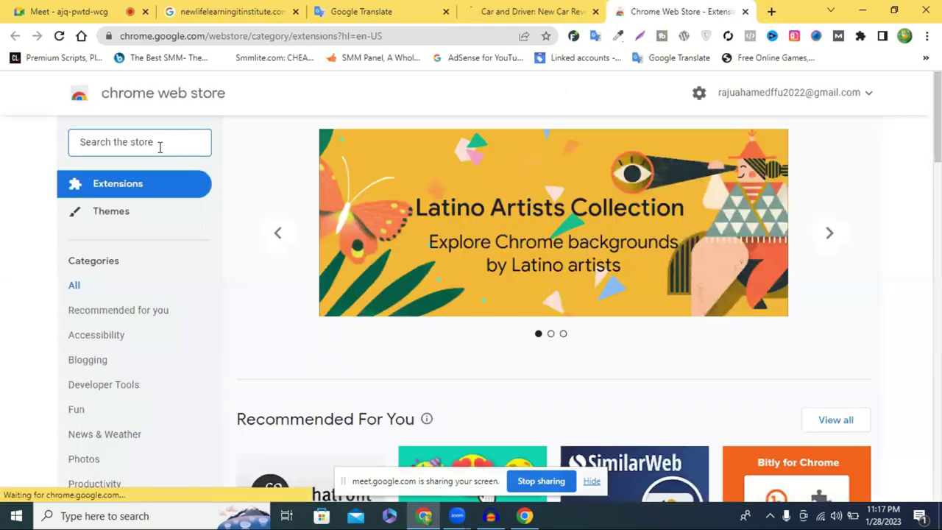
- Search the Chrome Web Store for "moz" and open the MozBar extension's page
{"action": "key", "text": "BackSpace"}
{"action": "type", "text": "z"}
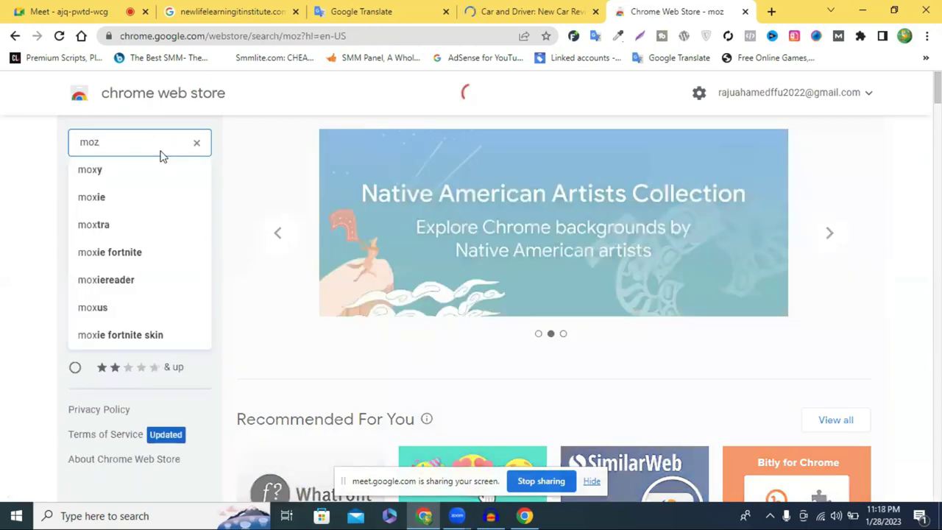
{"action": "scroll", "coordinate": [543, 204], "scroll_direction": "down", "scroll_amount": 2}
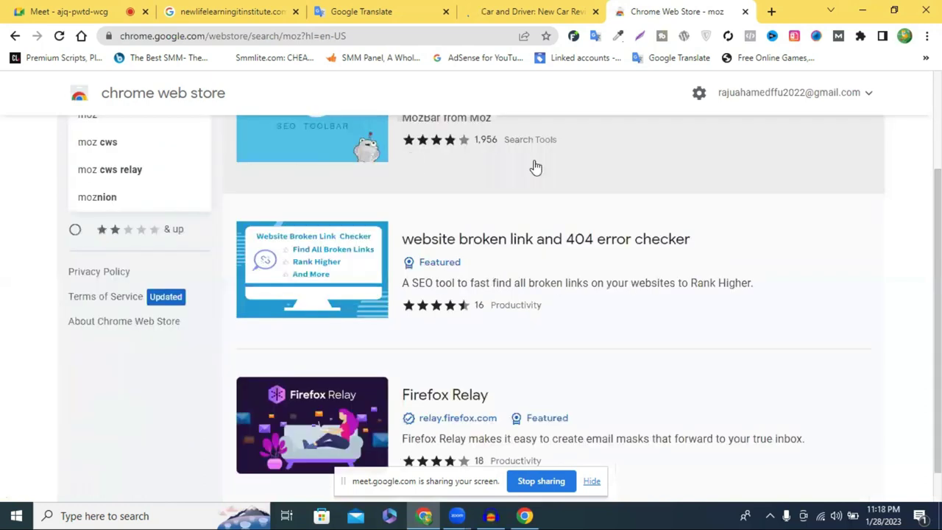
{"action": "scroll", "coordinate": [474, 222], "scroll_direction": "up", "scroll_amount": 2}
{"action": "left_click", "coordinate": [474, 222]}
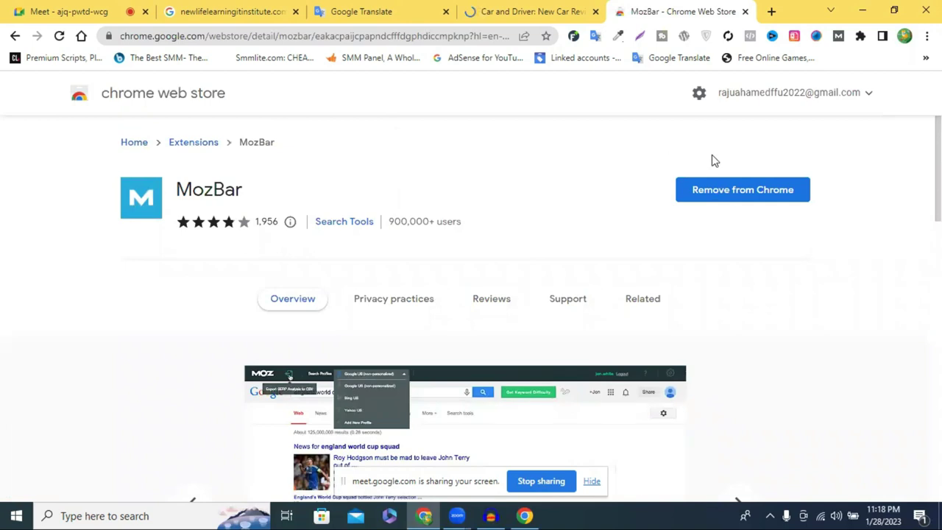
- Review the MozBar store page and check the browser's list of installed extensions for MozBar
{"action": "scroll", "coordinate": [711, 158], "scroll_direction": "down", "scroll_amount": 2}
{"action": "scroll", "coordinate": [688, 210], "scroll_direction": "up", "scroll_amount": 2}
{"action": "left_click", "coordinate": [861, 36]}
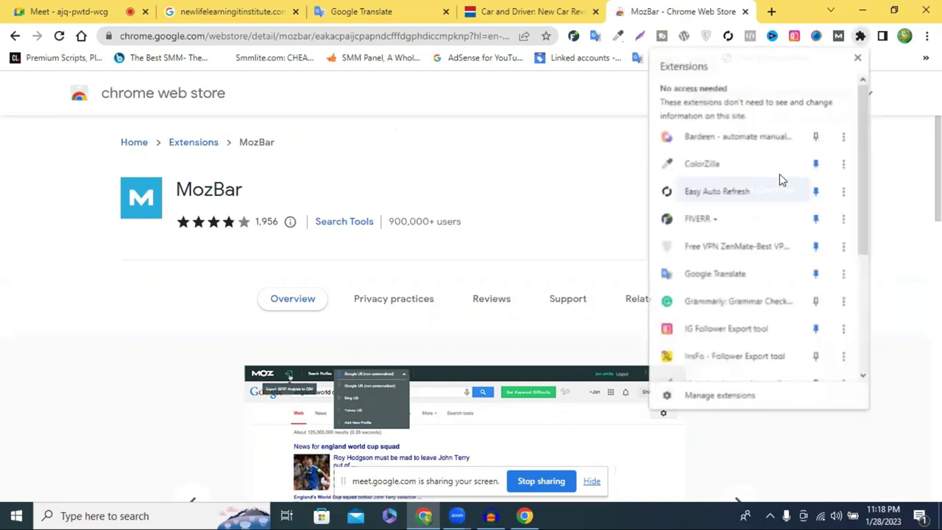
{"action": "scroll", "coordinate": [779, 173], "scroll_direction": "down", "scroll_amount": 2}
{"action": "scroll", "coordinate": [824, 164], "scroll_direction": "down", "scroll_amount": 2}
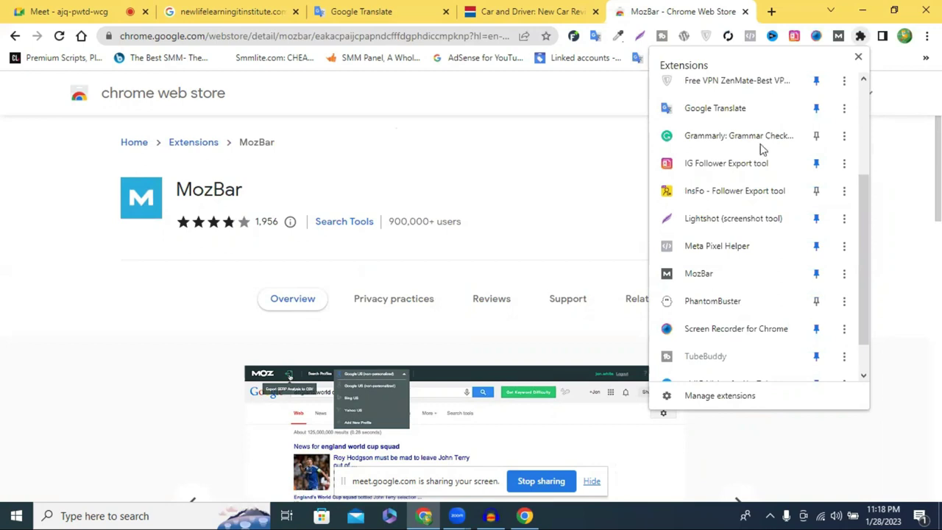
{"action": "scroll", "coordinate": [761, 147], "scroll_direction": "up", "scroll_amount": 2}
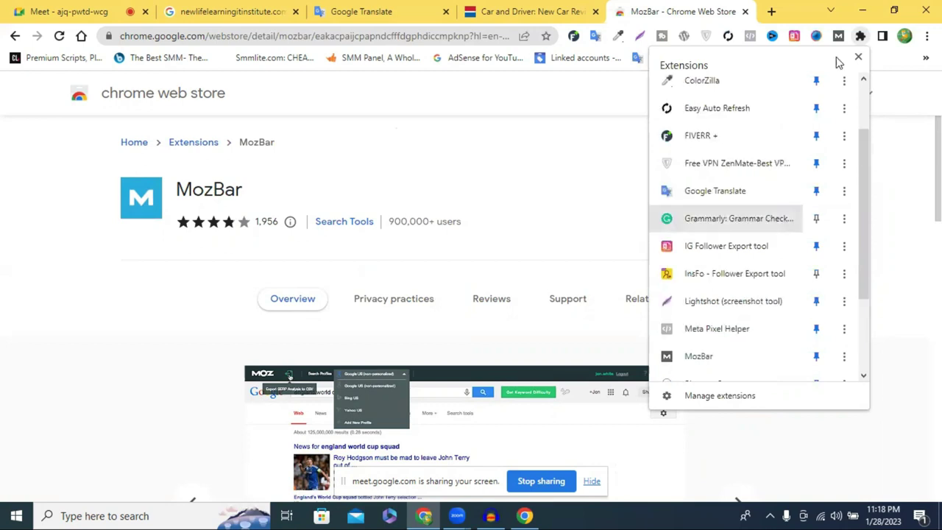
{"action": "left_click", "coordinate": [479, 179]}
- Close the MozBar store page, then activate MozBar on the Car and Driver site and examine its authority, link and spam metrics
{"action": "left_click", "coordinate": [746, 12]}
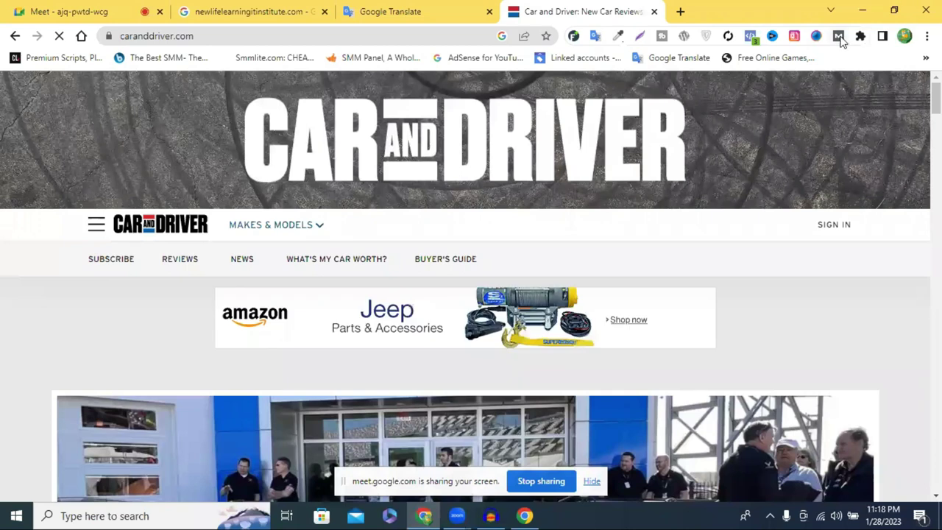
{"action": "left_click", "coordinate": [840, 37]}
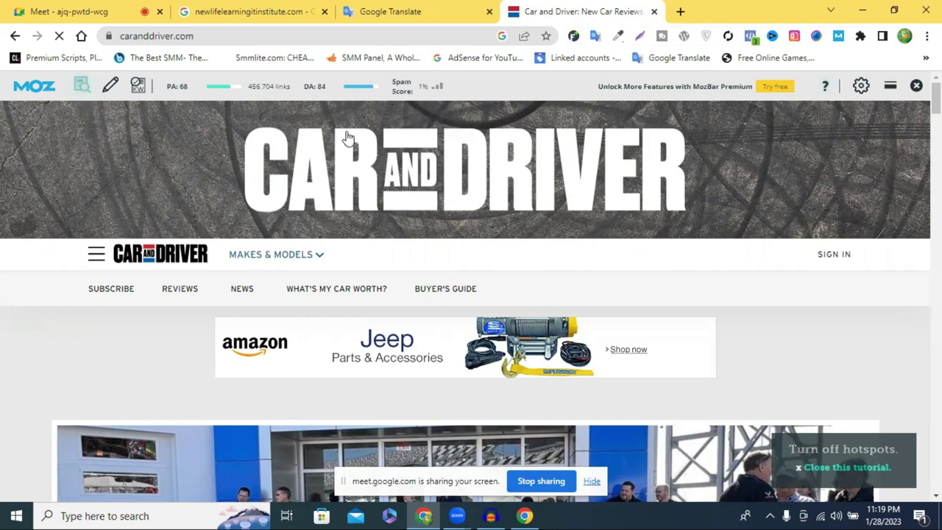
{"action": "key", "text": "ctrl+plus"}
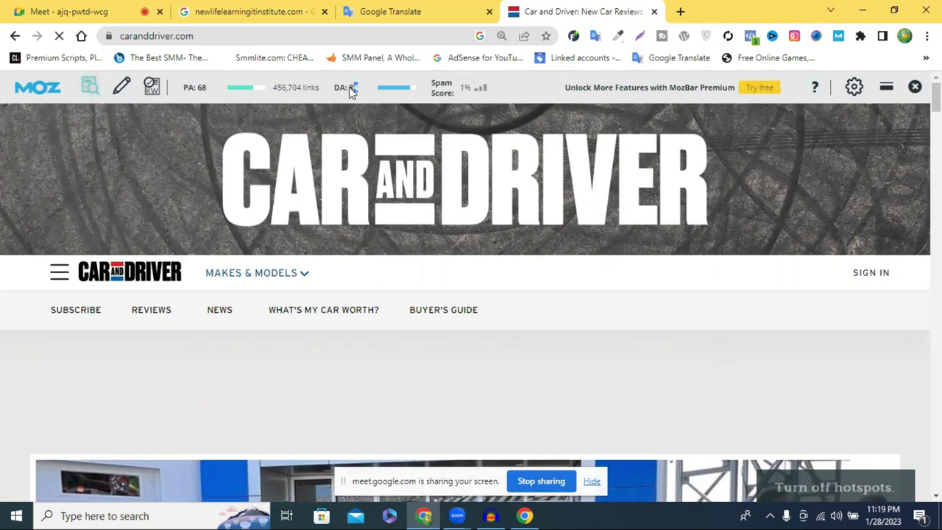
{"action": "double_click", "coordinate": [497, 89]}
{"action": "left_click", "coordinate": [294, 92]}
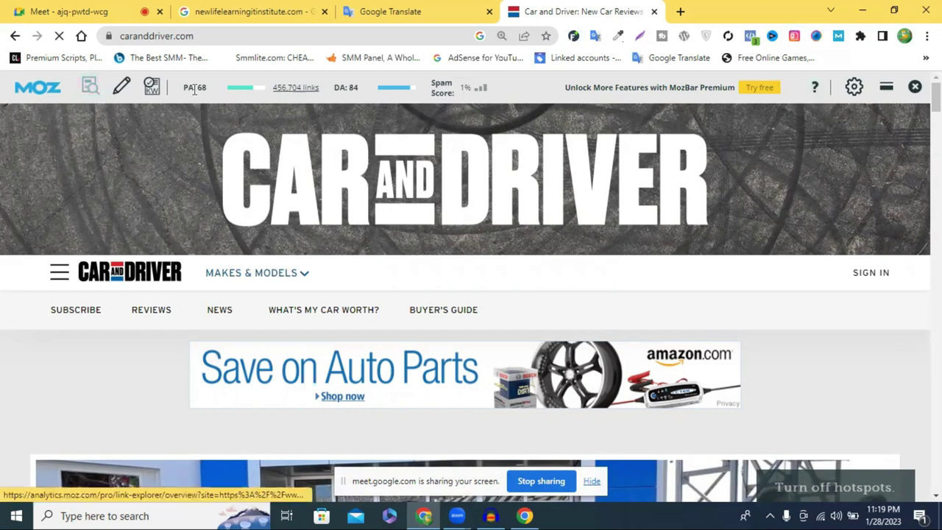
- Explore MozBar's page analysis, on-page keyword and link highlighting tools on the Car and Driver page
{"action": "left_click", "coordinate": [90, 87]}
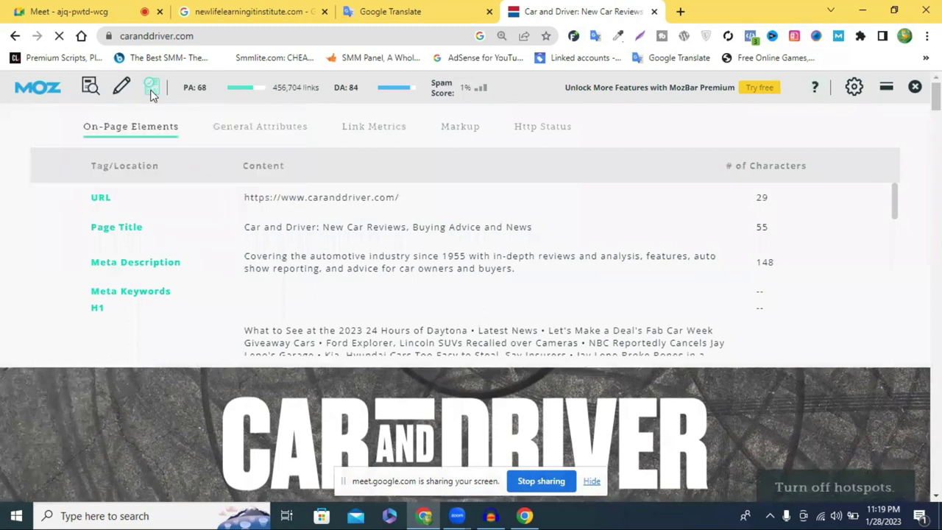
{"action": "left_click", "coordinate": [151, 92]}
{"action": "left_click", "coordinate": [151, 92]}
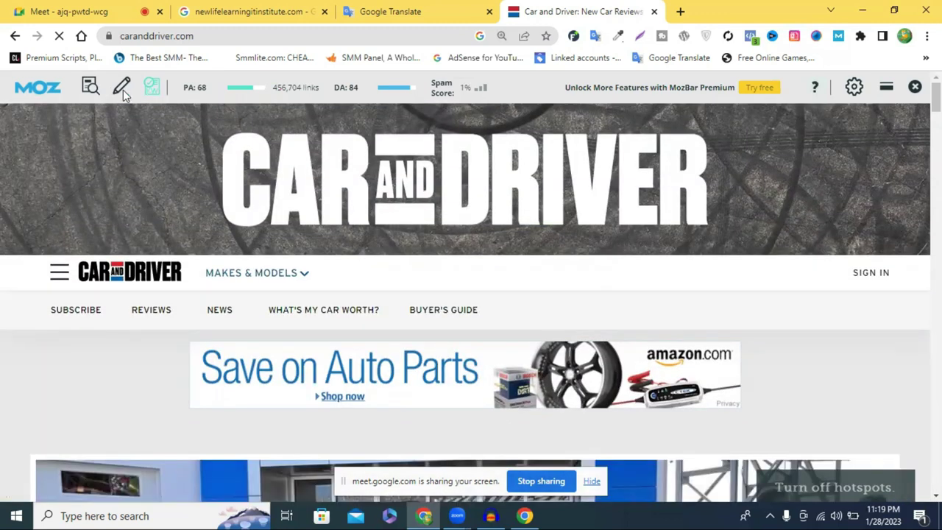
{"action": "left_click", "coordinate": [123, 89]}
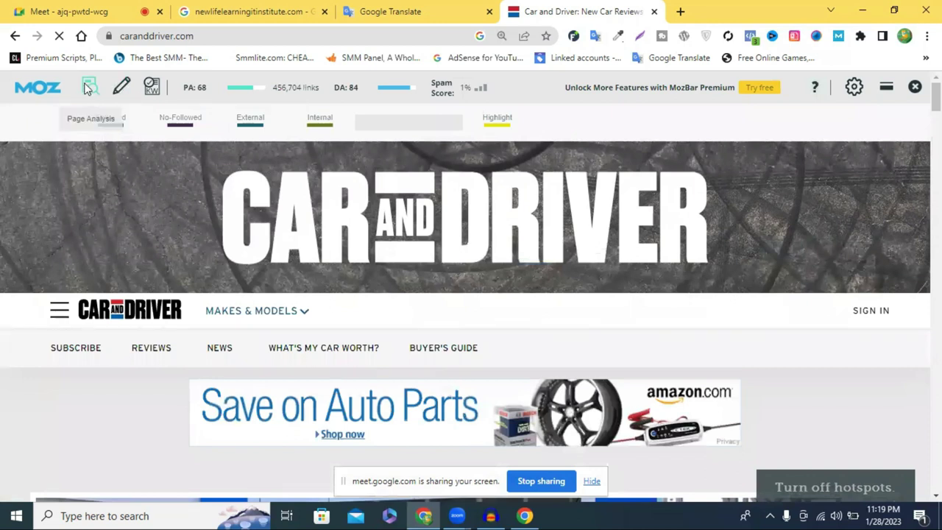
{"action": "right_click", "coordinate": [87, 88]}
{"action": "left_click", "coordinate": [87, 88]}
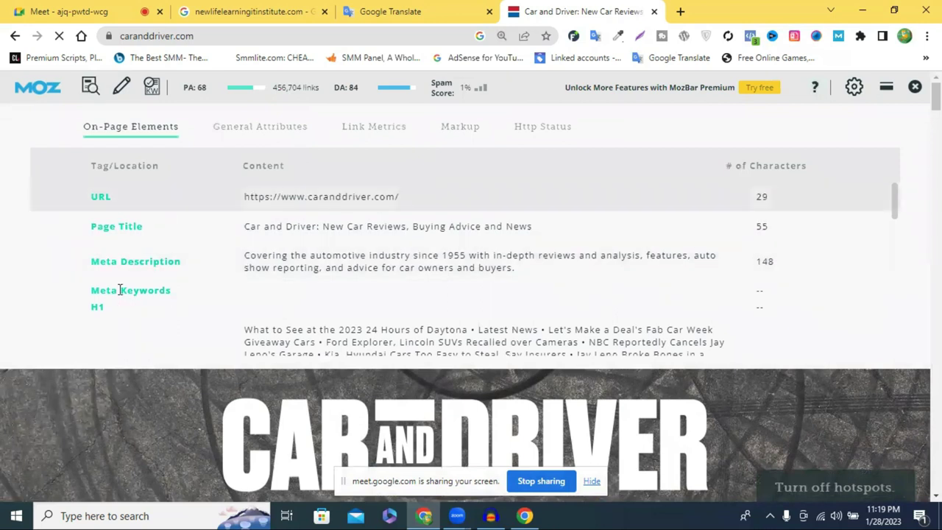
- Open the Moz homepage from MozBar and compare its authority metrics with those of Car and Driver
{"action": "left_click", "coordinate": [43, 92]}
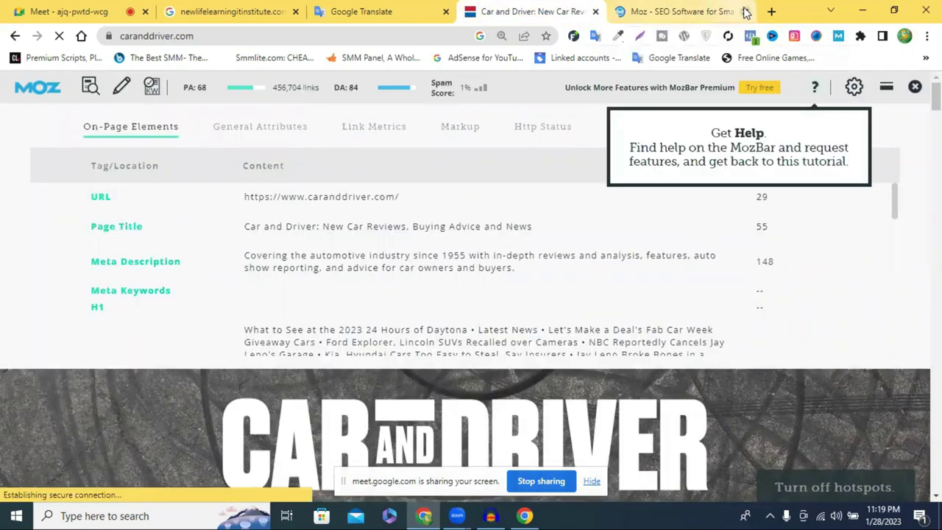
{"action": "left_click", "coordinate": [151, 89]}
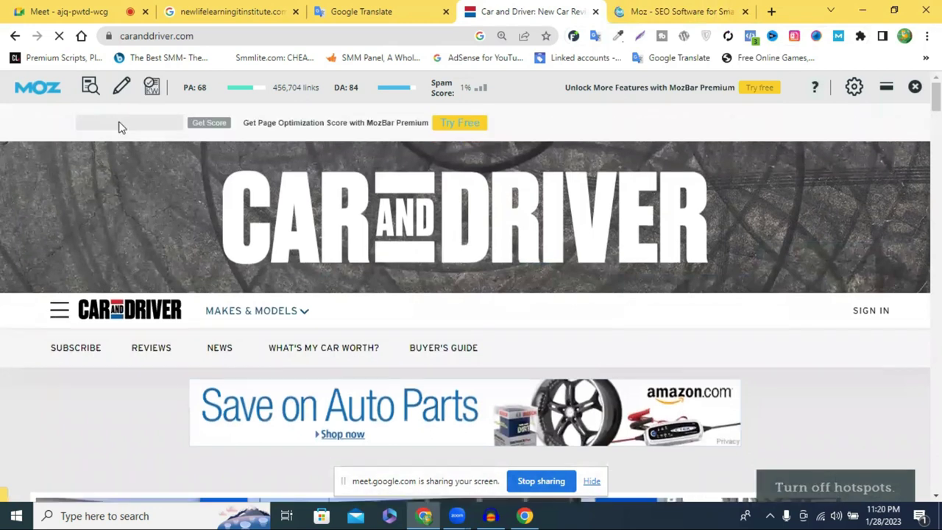
{"action": "left_click", "coordinate": [746, 16]}
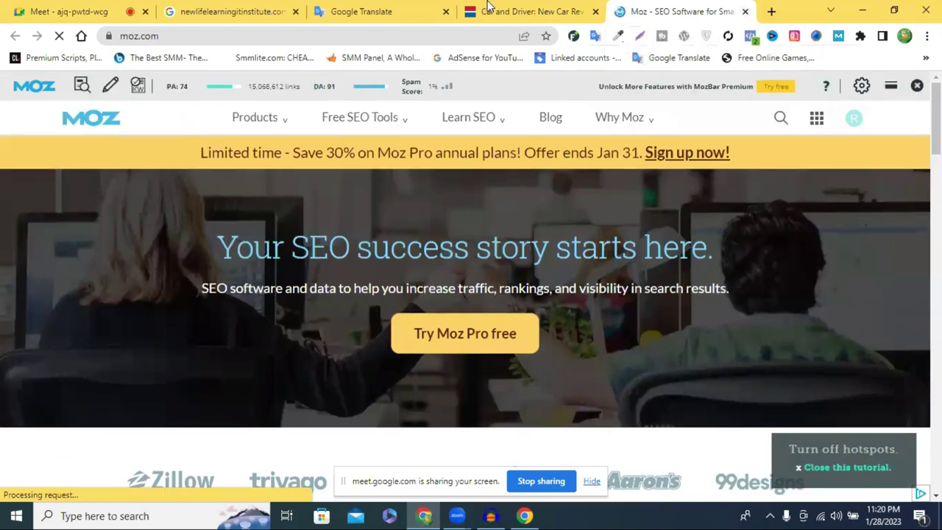
{"action": "left_click", "coordinate": [489, 9]}
{"action": "left_click_drag", "start_coordinate": [403, 93], "coordinate": [225, 93]}
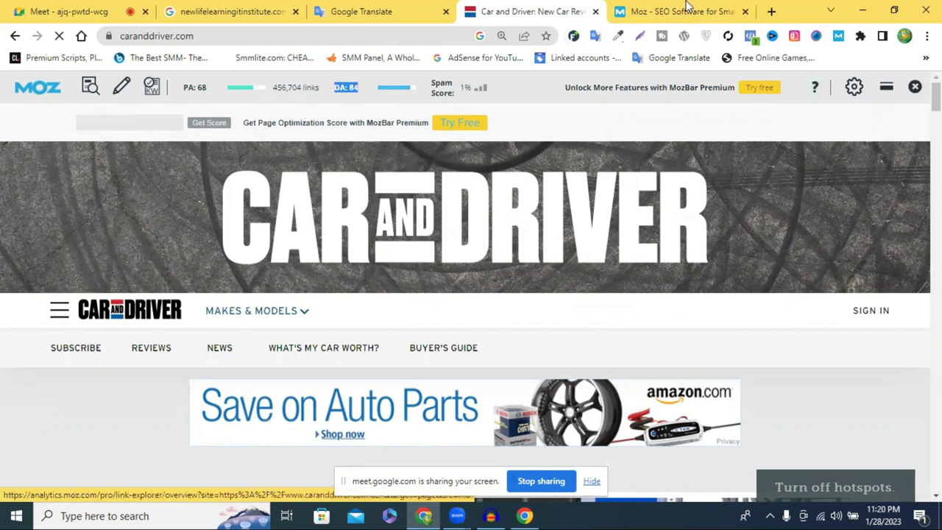
- Return to the Moz homepage and look through its Moz Pro features and SEO solutions
{"action": "key", "text": "ctrl+Tab"}
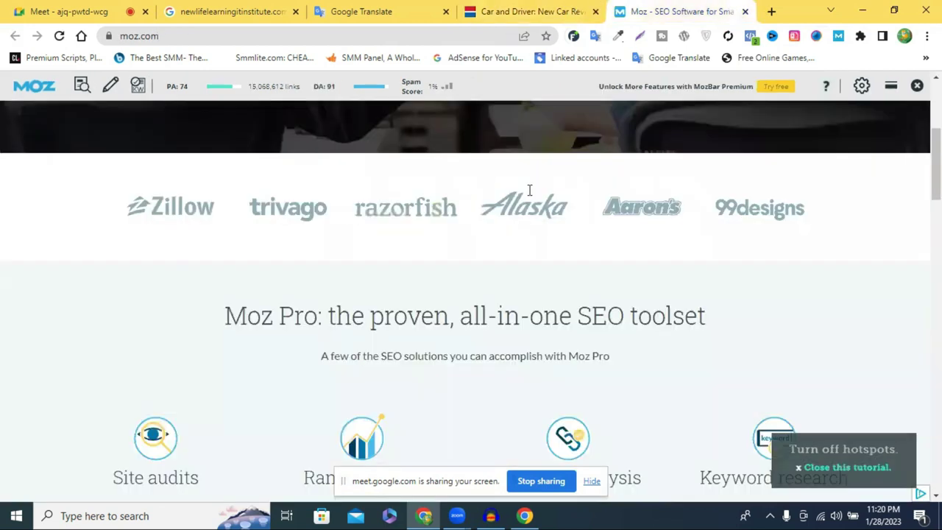
{"action": "scroll", "coordinate": [769, 136], "scroll_direction": "down", "scroll_amount": 4}
{"action": "scroll", "coordinate": [768, 135], "scroll_direction": "up", "scroll_amount": 5}
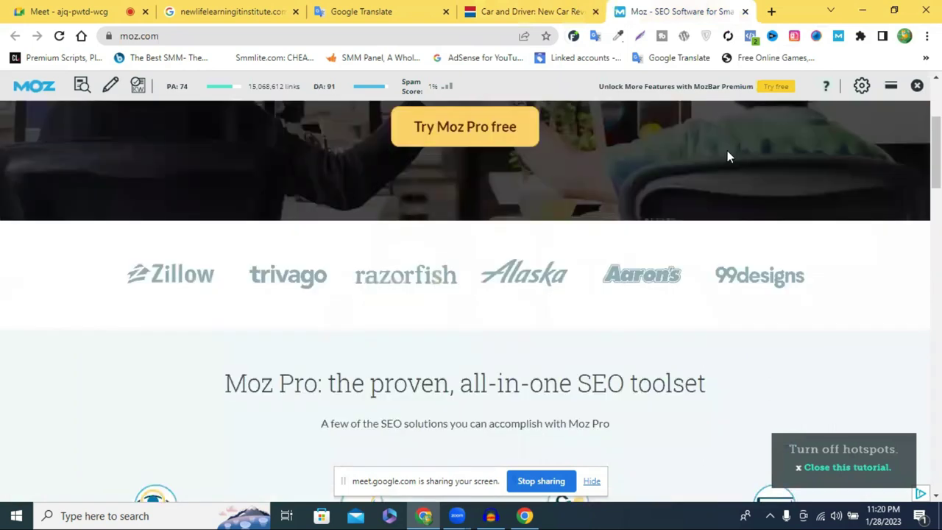
{"action": "scroll", "coordinate": [727, 156], "scroll_direction": "down", "scroll_amount": 6}
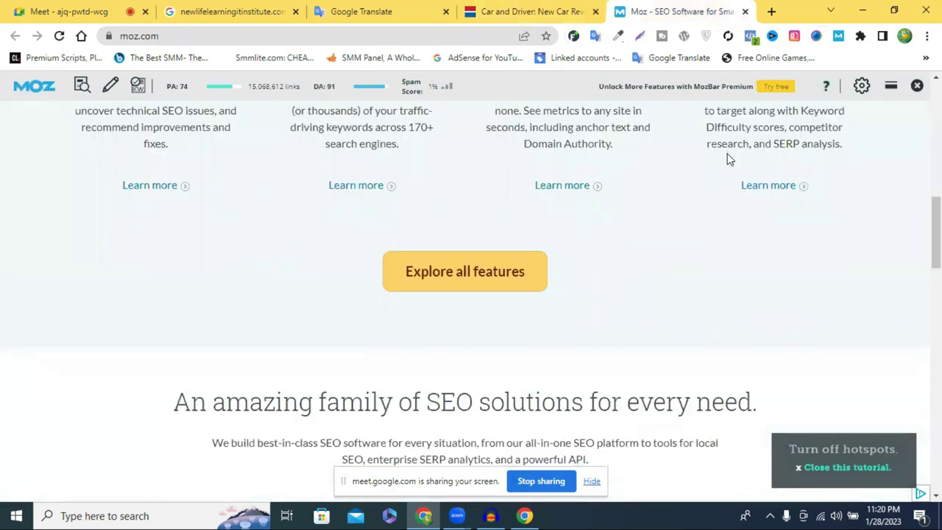
{"action": "scroll", "coordinate": [727, 157], "scroll_direction": "down", "scroll_amount": 4}
{"action": "scroll", "coordinate": [414, 156], "scroll_direction": "up", "scroll_amount": 3}
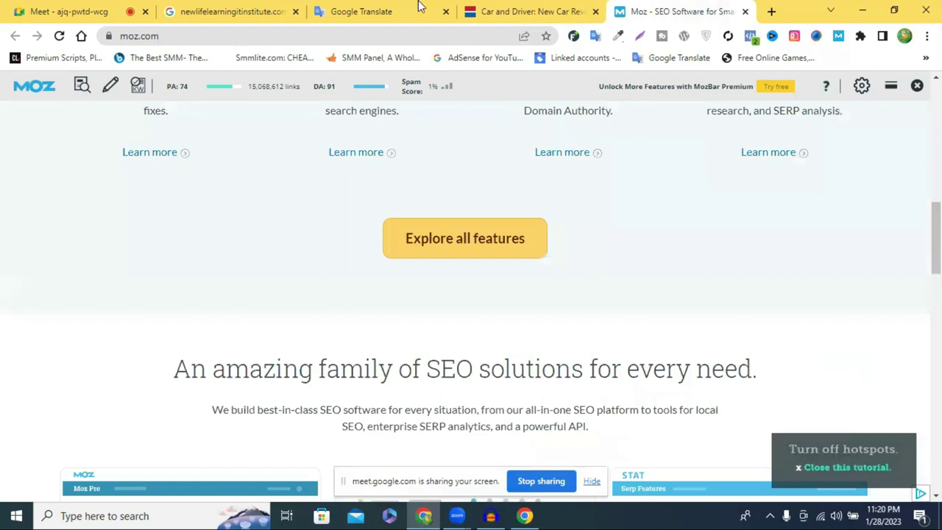
- Check the Car and Driver page, then reload the Moz homepage and open the page covering all Moz Pro features
{"action": "key", "text": "ctrl+shift+Tab"}
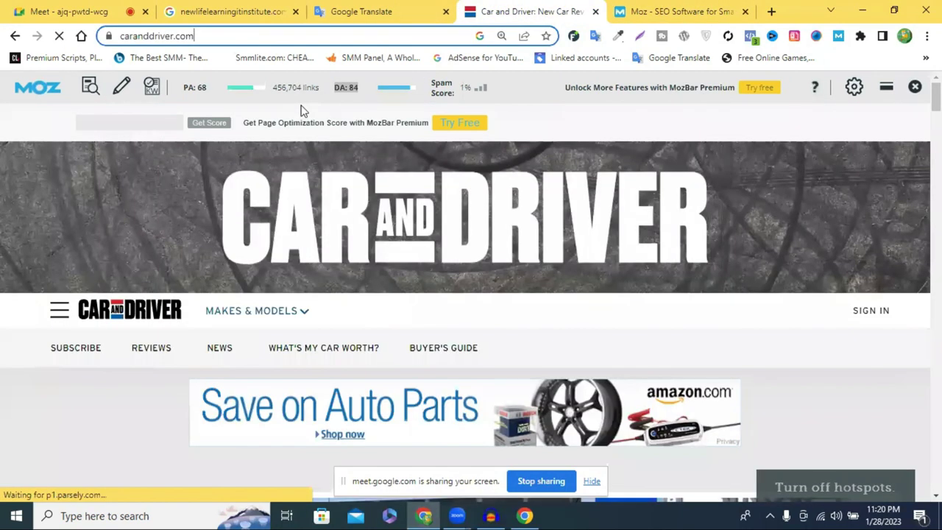
{"action": "key", "text": "ctrl+Tab"}
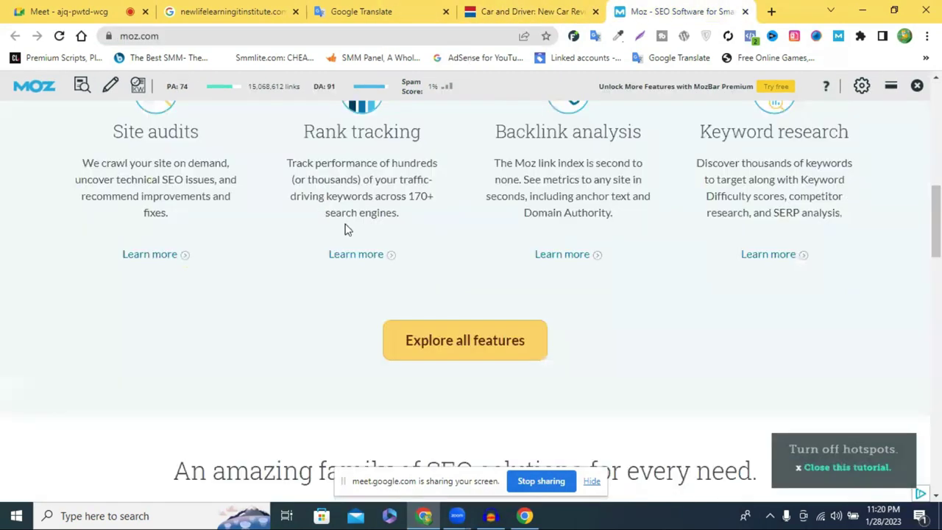
{"action": "scroll", "coordinate": [463, 244], "scroll_direction": "up", "scroll_amount": 5}
{"action": "scroll", "coordinate": [132, 140], "scroll_direction": "up", "scroll_amount": 4}
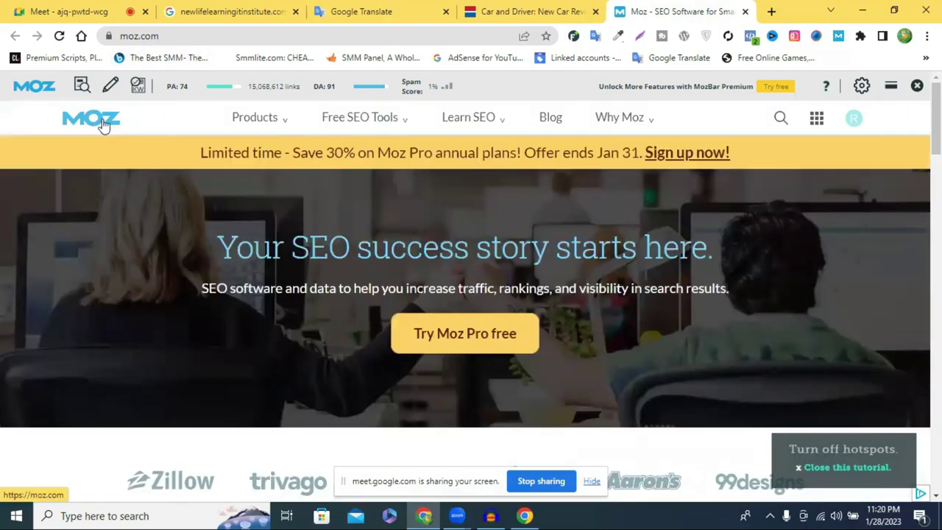
{"action": "left_click", "coordinate": [103, 125]}
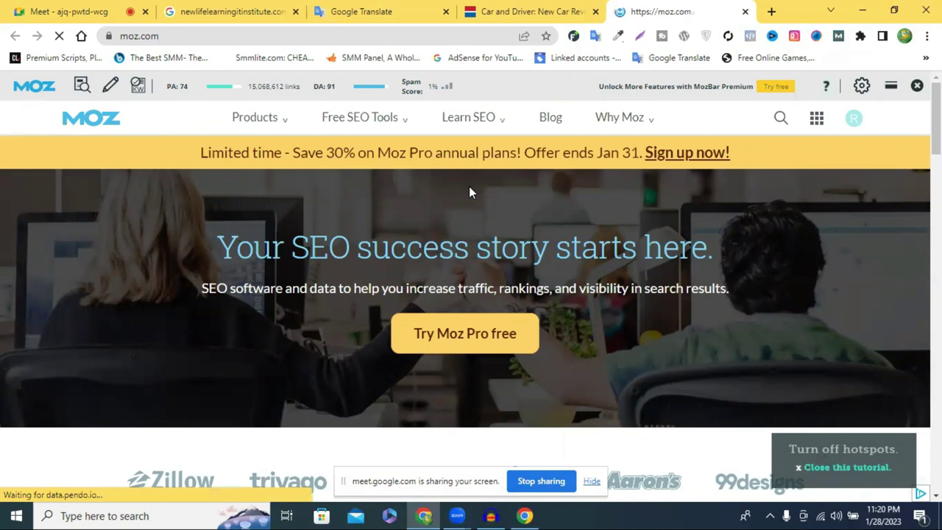
{"action": "scroll", "coordinate": [467, 195], "scroll_direction": "down", "scroll_amount": 4}
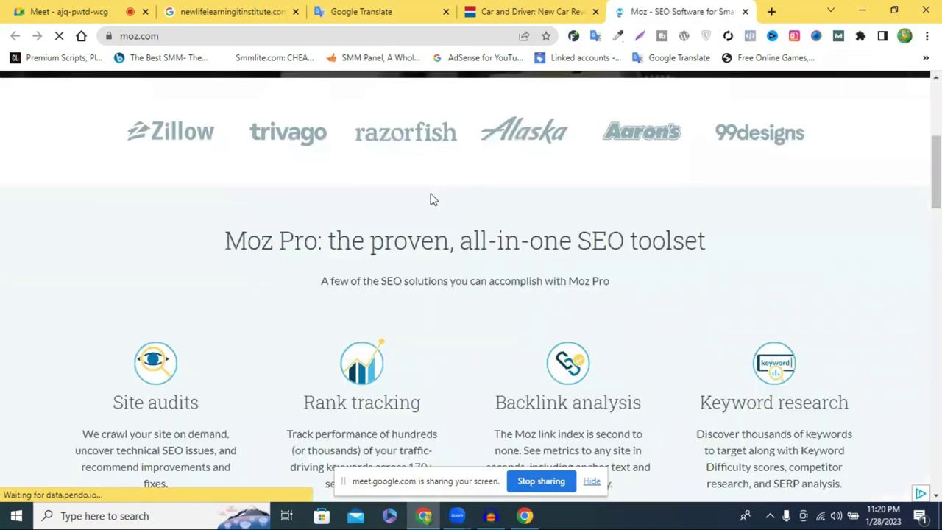
{"action": "scroll", "coordinate": [434, 202], "scroll_direction": "down", "scroll_amount": 5}
{"action": "left_click", "coordinate": [466, 207]}
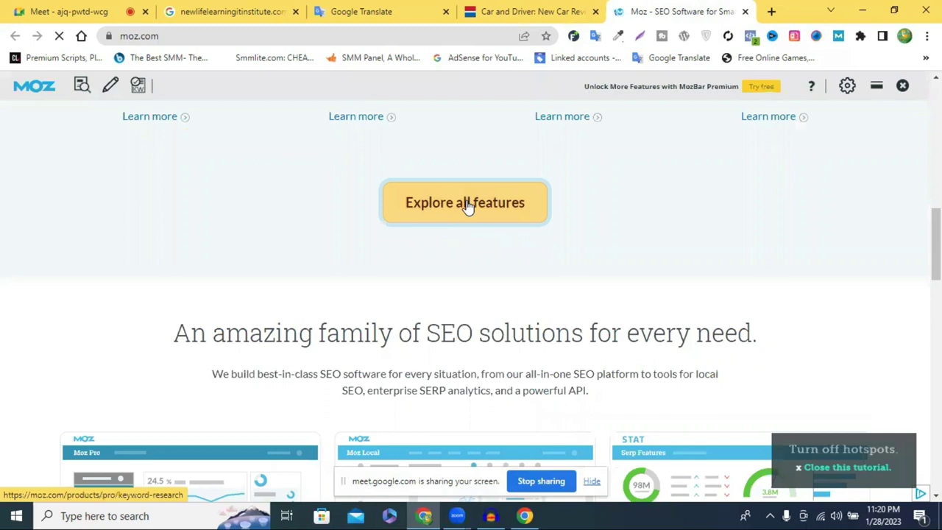
{"action": "scroll", "coordinate": [468, 206], "scroll_direction": "down", "scroll_amount": 7}
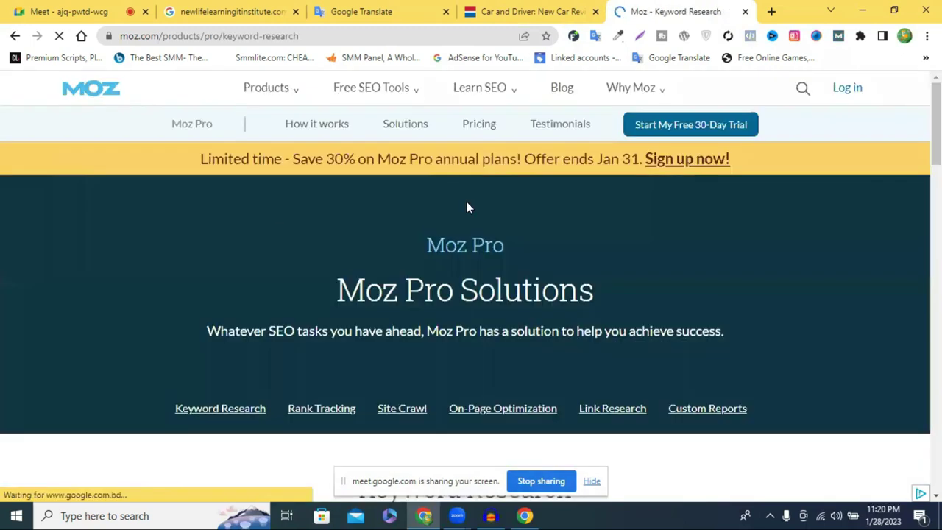
{"action": "scroll", "coordinate": [312, 212], "scroll_direction": "down", "scroll_amount": 1}
{"action": "scroll", "coordinate": [254, 250], "scroll_direction": "down", "scroll_amount": 5}
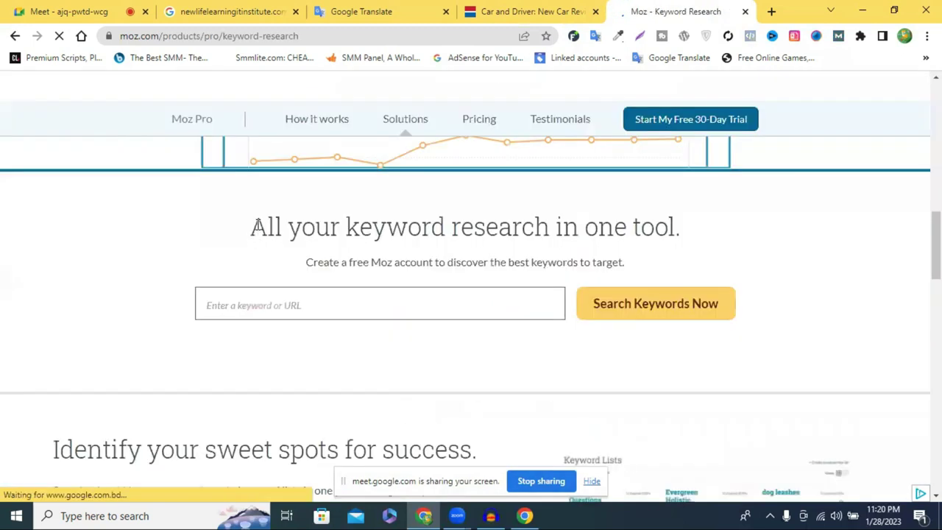
{"action": "scroll", "coordinate": [258, 232], "scroll_direction": "down", "scroll_amount": 3}
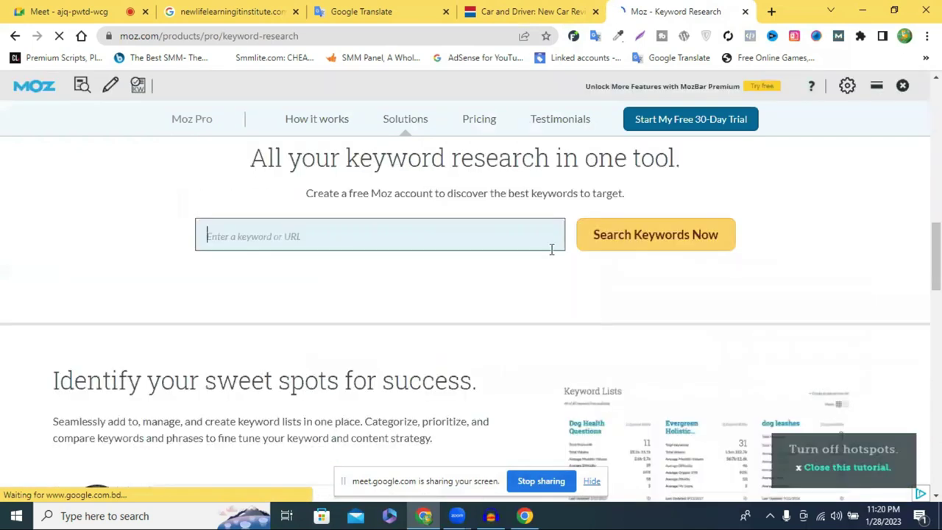
{"action": "type", "text": "https://www.caranddriver.com/"}
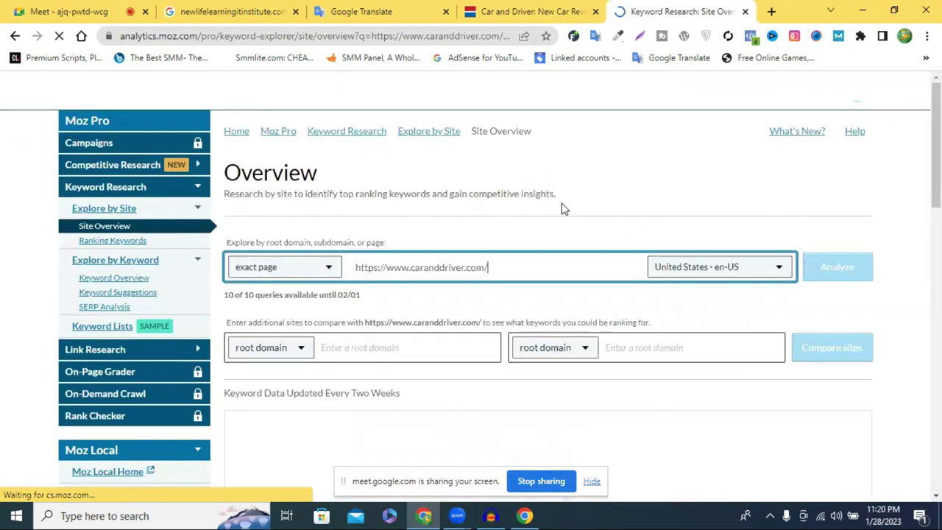
- Examine Car and Driver's authority scores, top ranking keywords with difficulty and monthly volume, and the ranking distribution chart
{"action": "scroll", "coordinate": [566, 202], "scroll_direction": "down", "scroll_amount": 3}
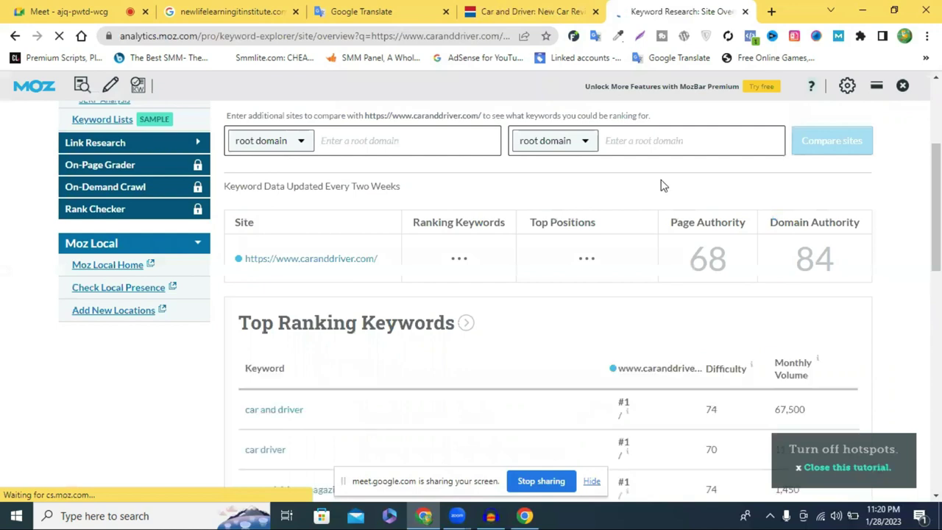
{"action": "scroll", "coordinate": [661, 183], "scroll_direction": "down", "scroll_amount": 3}
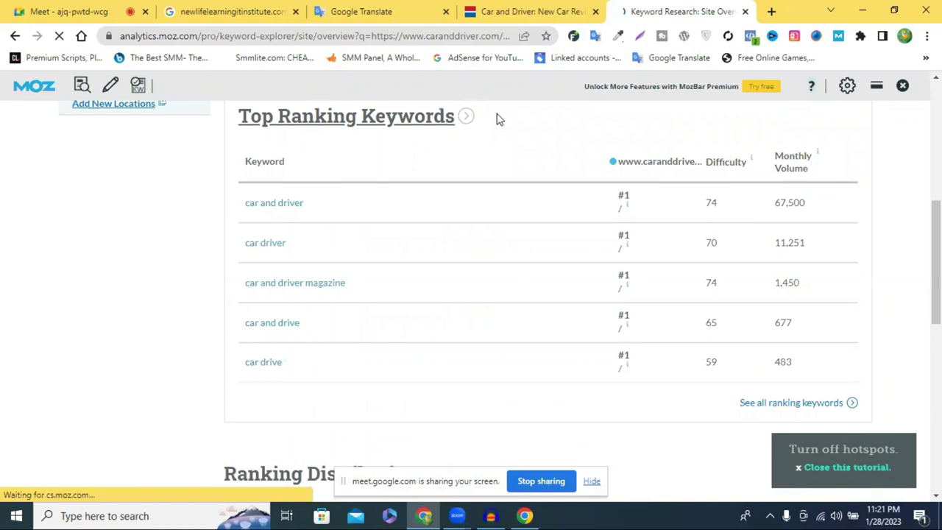
{"action": "triple_click", "coordinate": [519, 120]}
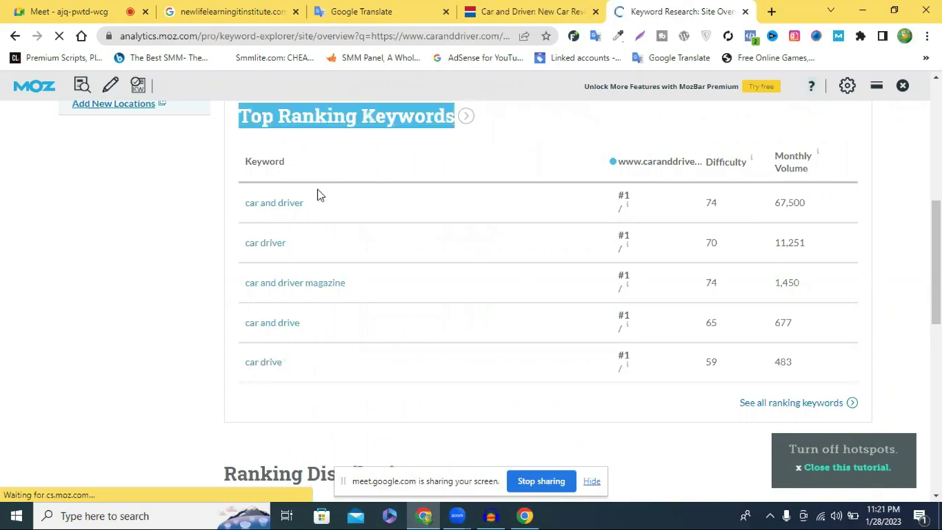
{"action": "scroll", "coordinate": [766, 340], "scroll_direction": "down", "scroll_amount": 1}
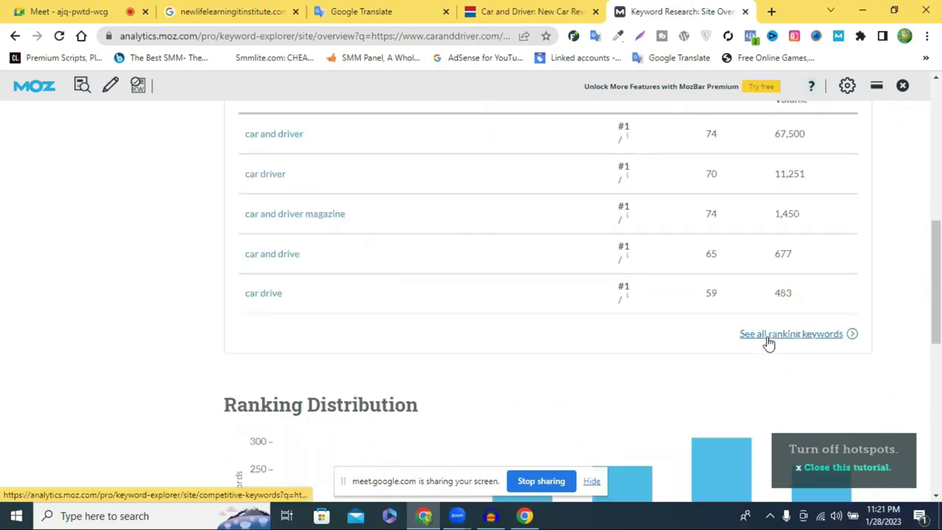
{"action": "scroll", "coordinate": [799, 196], "scroll_direction": "up", "scroll_amount": 1}
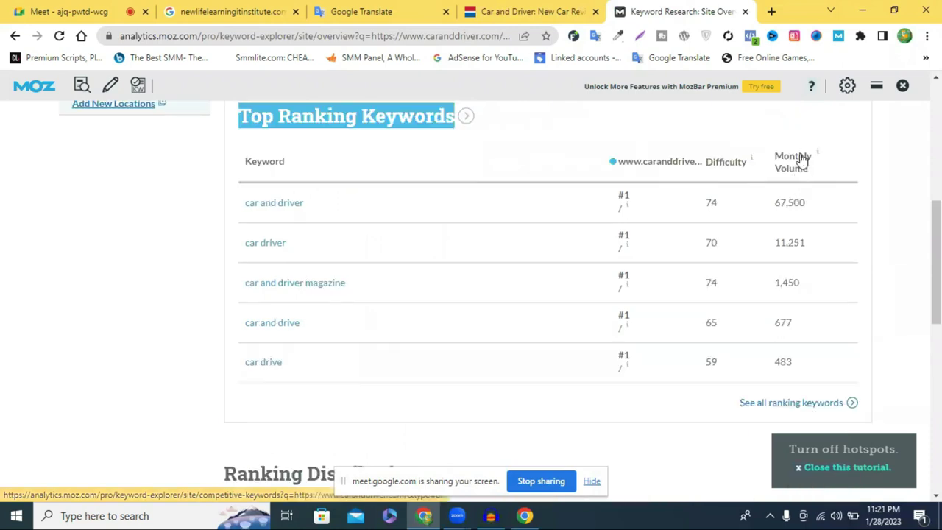
{"action": "scroll", "coordinate": [769, 168], "scroll_direction": "down", "scroll_amount": 1}
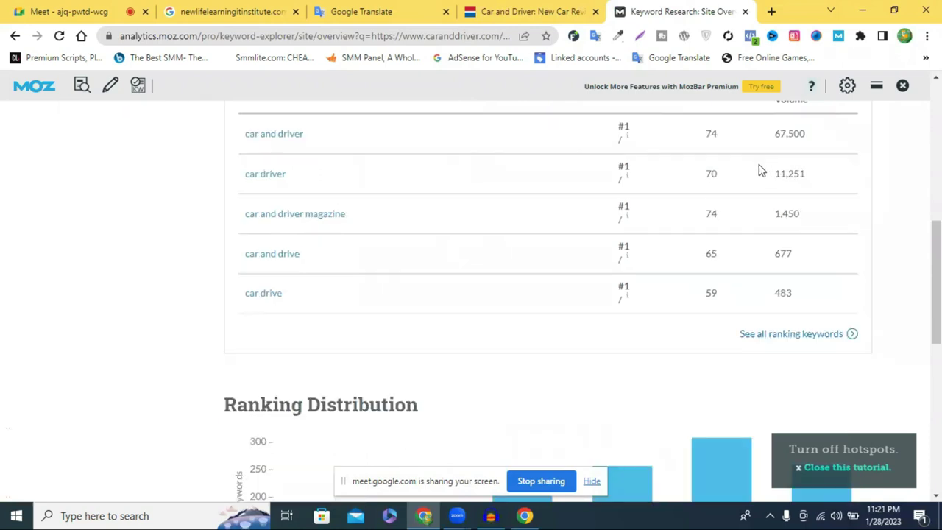
{"action": "scroll", "coordinate": [795, 172], "scroll_direction": "up", "scroll_amount": 1}
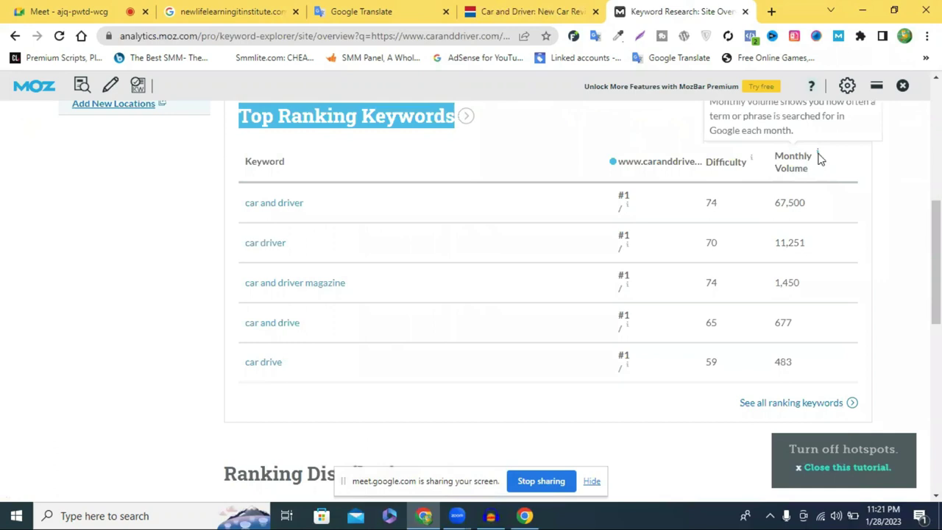
{"action": "scroll", "coordinate": [820, 158], "scroll_direction": "down", "scroll_amount": 1}
{"action": "scroll", "coordinate": [647, 57], "scroll_direction": "down", "scroll_amount": 4}
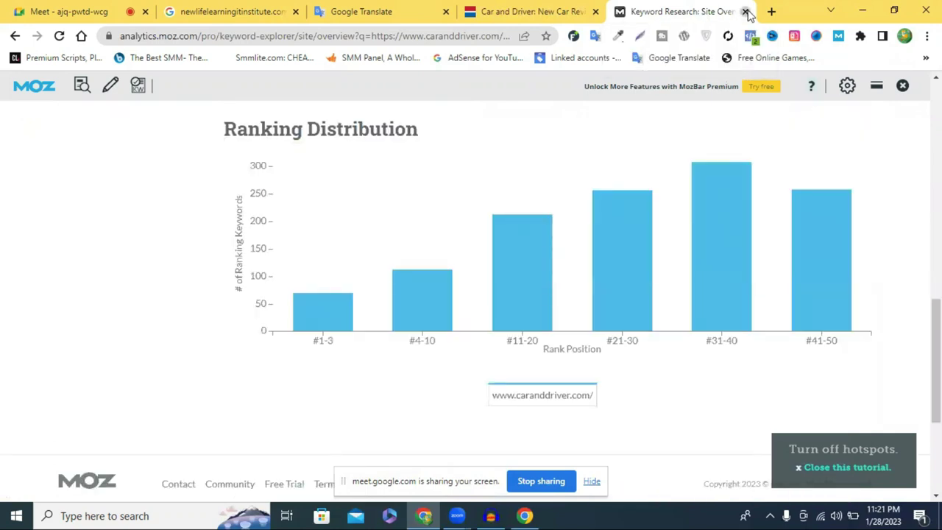
- Close the Moz keyword report and turn MozBar off on the Car and Driver site
{"action": "left_click", "coordinate": [746, 12]}
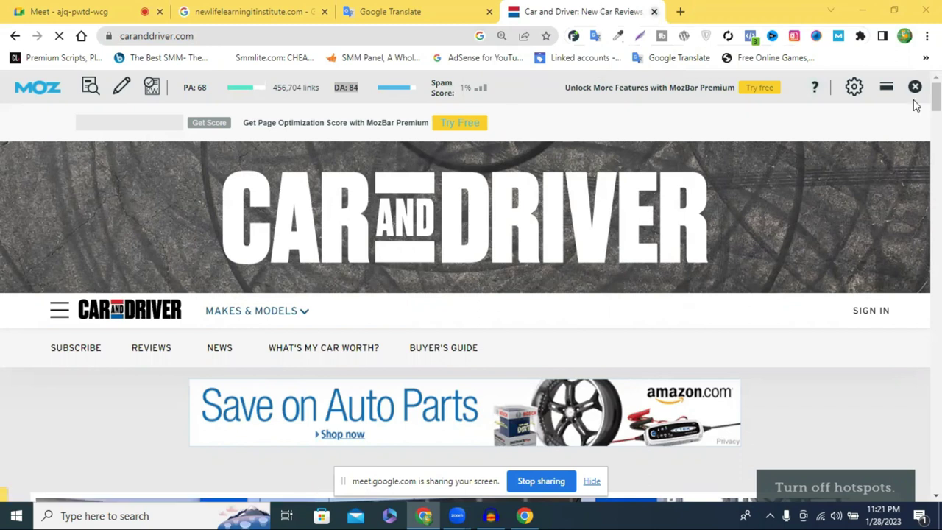
{"action": "left_click", "coordinate": [837, 38]}
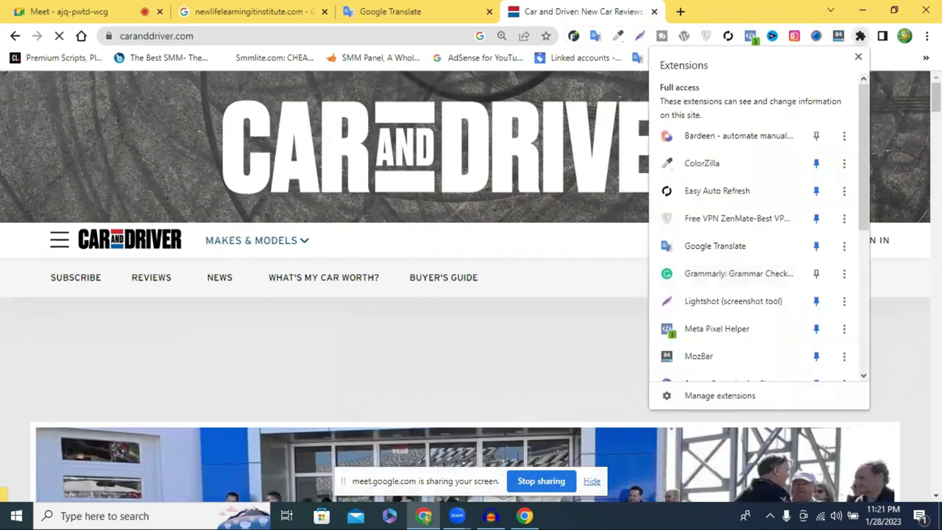
{"action": "key", "text": "Escape"}
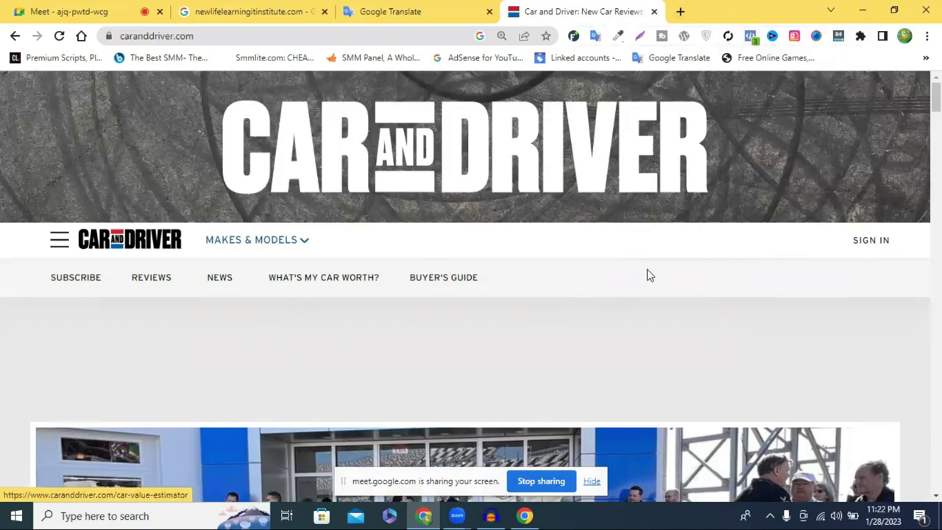
{"action": "scroll", "coordinate": [647, 304], "scroll_direction": "down", "scroll_amount": 4}
{"action": "scroll", "coordinate": [647, 305], "scroll_direction": "up", "scroll_amount": 4}
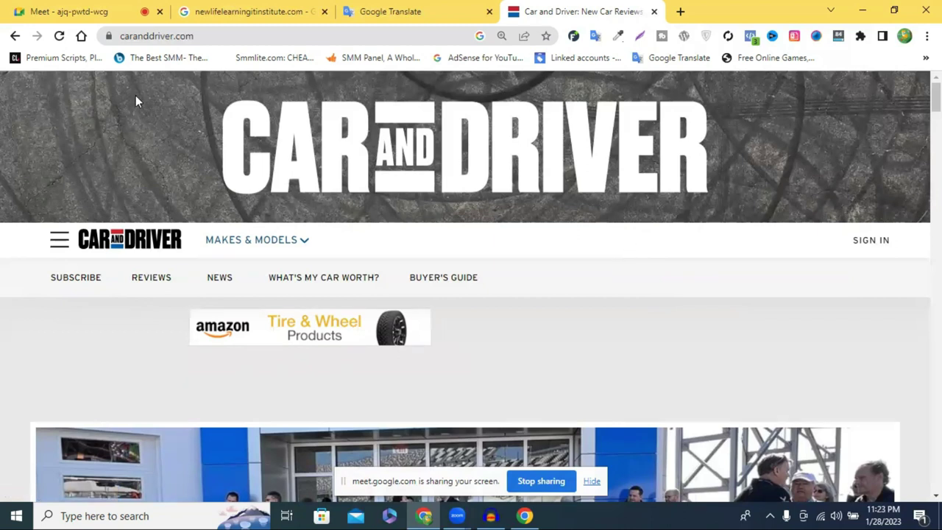
- Return to the Google results for "car" and replace the query with a search for "best car in usa"
{"action": "left_click", "coordinate": [15, 36]}
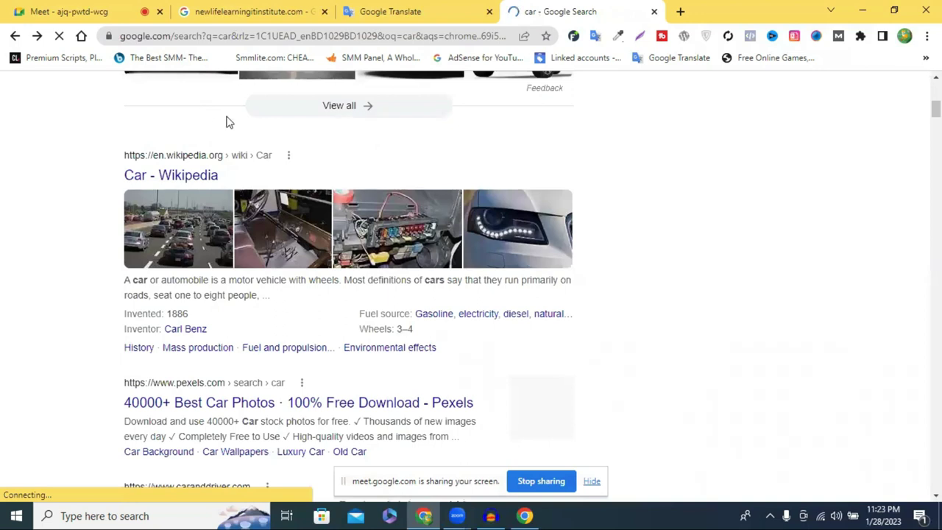
{"action": "scroll", "coordinate": [227, 120], "scroll_direction": "up", "scroll_amount": 6}
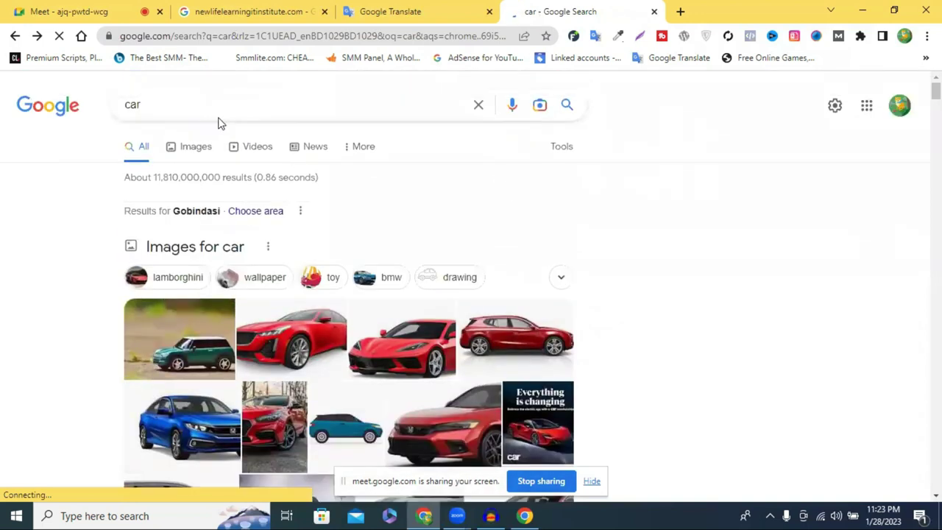
{"action": "left_click", "coordinate": [183, 104]}
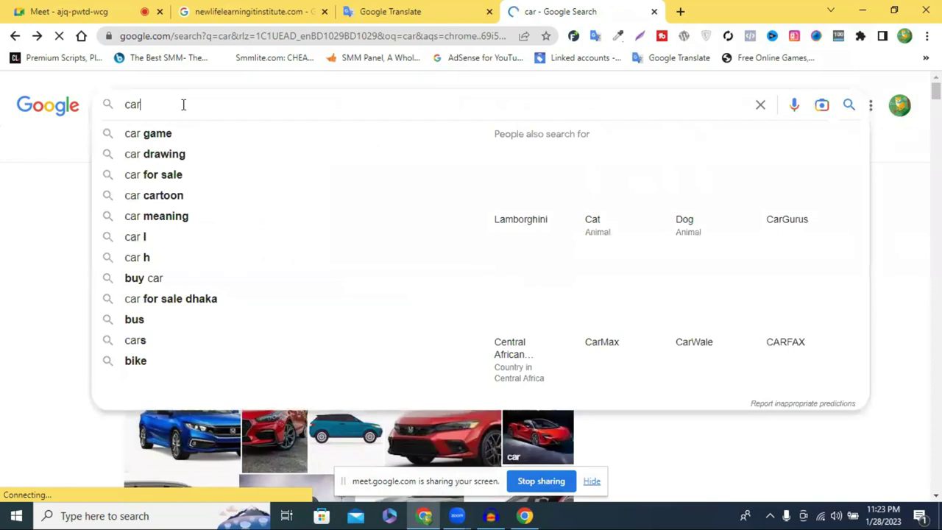
{"action": "key", "text": "BackSpace"}
{"action": "key", "text": "BackSpace"}
{"action": "key", "text": "BackSpace"}
{"action": "type", "text": "best "}
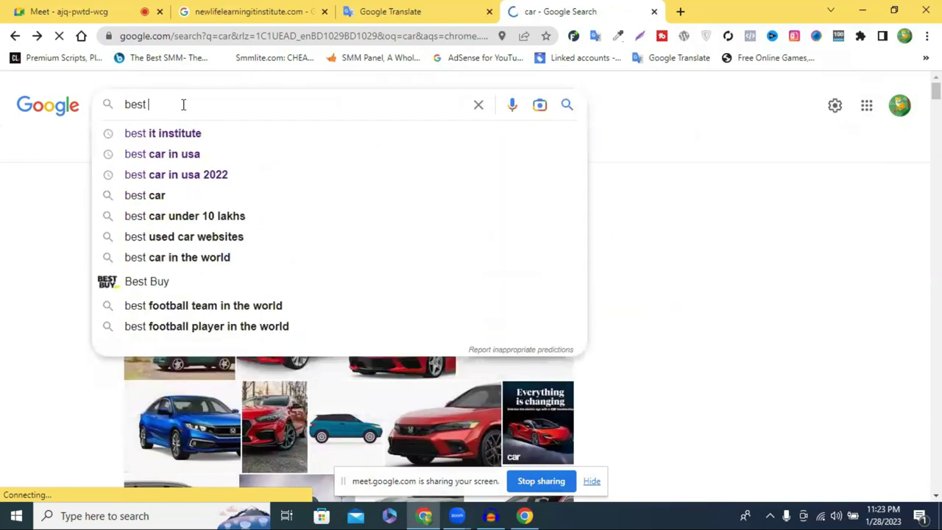
{"action": "type", "text": "car"}
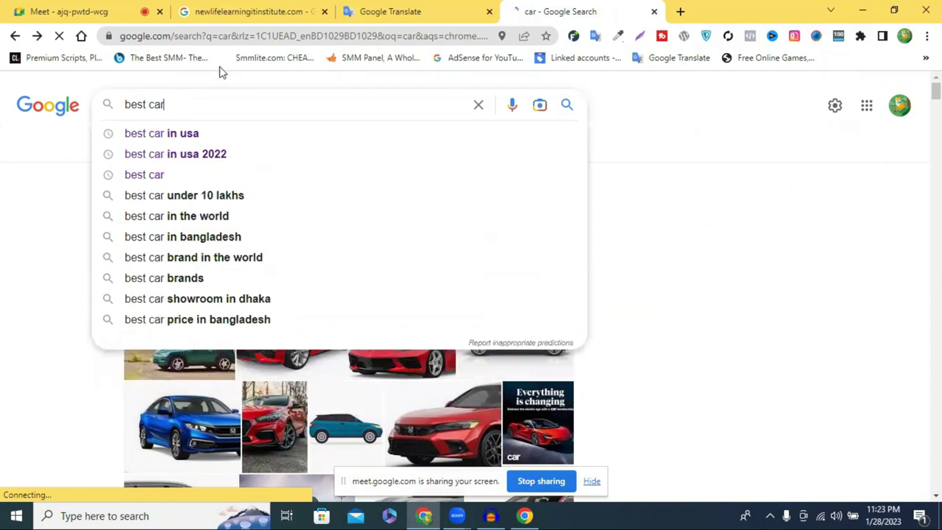
{"action": "left_click", "coordinate": [204, 135]}
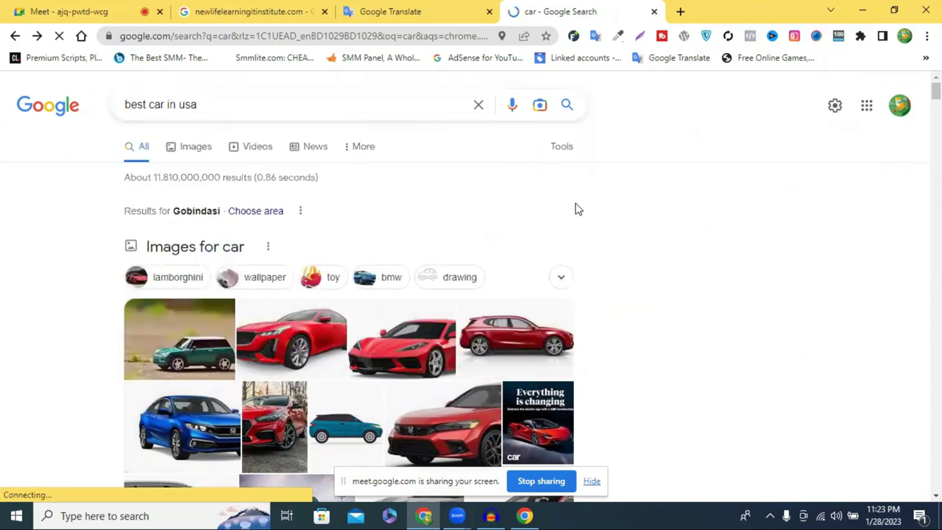
- Look through the ads and first organic results for "best car in usa"
{"action": "scroll", "coordinate": [572, 218], "scroll_direction": "down", "scroll_amount": 3}
{"action": "scroll", "coordinate": [572, 218], "scroll_direction": "up", "scroll_amount": 2}
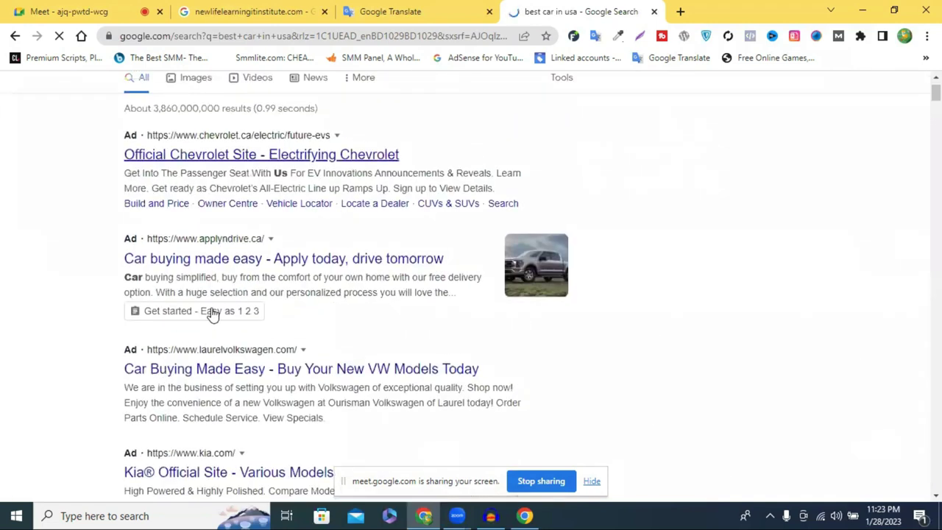
{"action": "scroll", "coordinate": [297, 305], "scroll_direction": "down", "scroll_amount": 5}
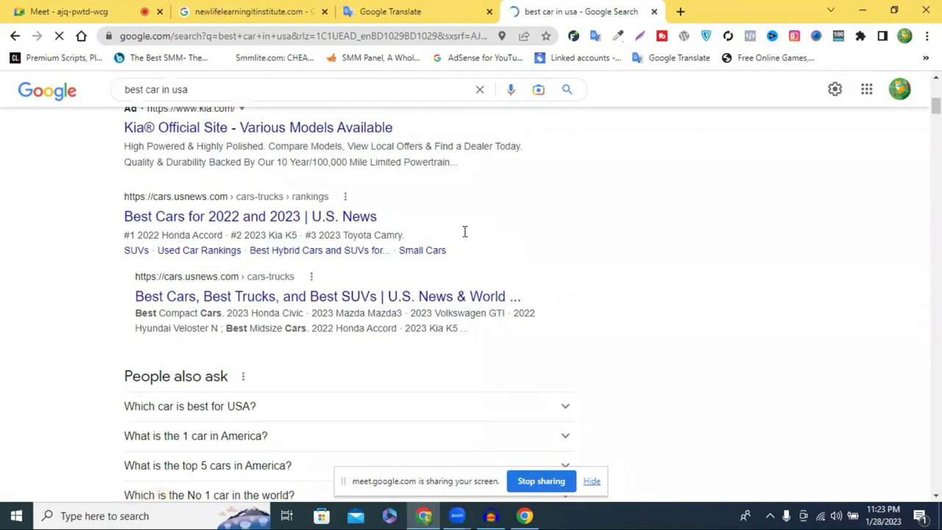
{"action": "scroll", "coordinate": [535, 231], "scroll_direction": "down", "scroll_amount": 1}
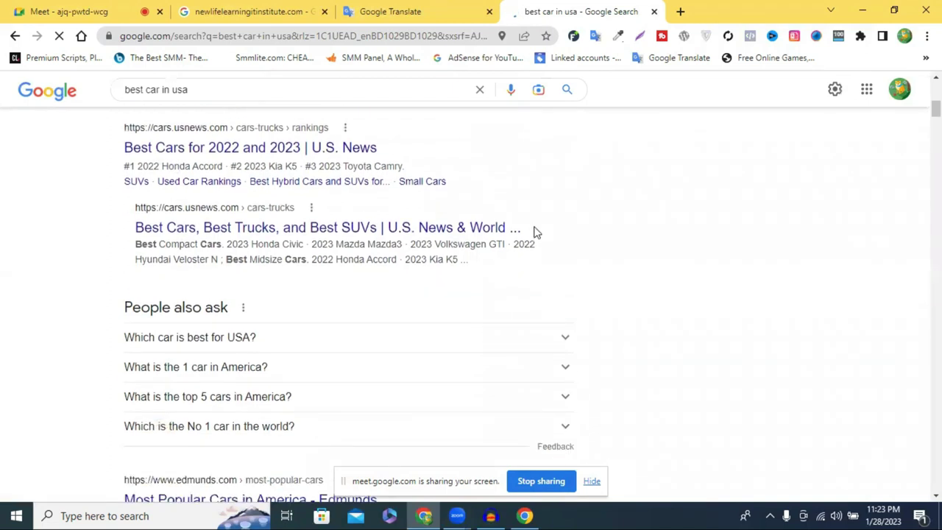
- Turn on MozBar for the "best car in usa" results and reload the page
{"action": "left_click", "coordinate": [839, 37]}
{"action": "scroll", "coordinate": [756, 250], "scroll_direction": "up", "scroll_amount": 1}
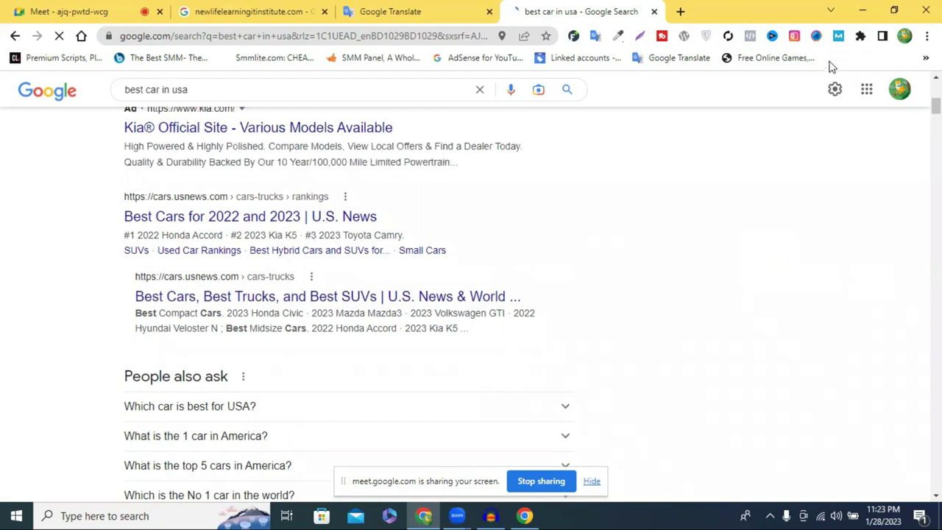
{"action": "scroll", "coordinate": [89, 225], "scroll_direction": "up", "scroll_amount": 1}
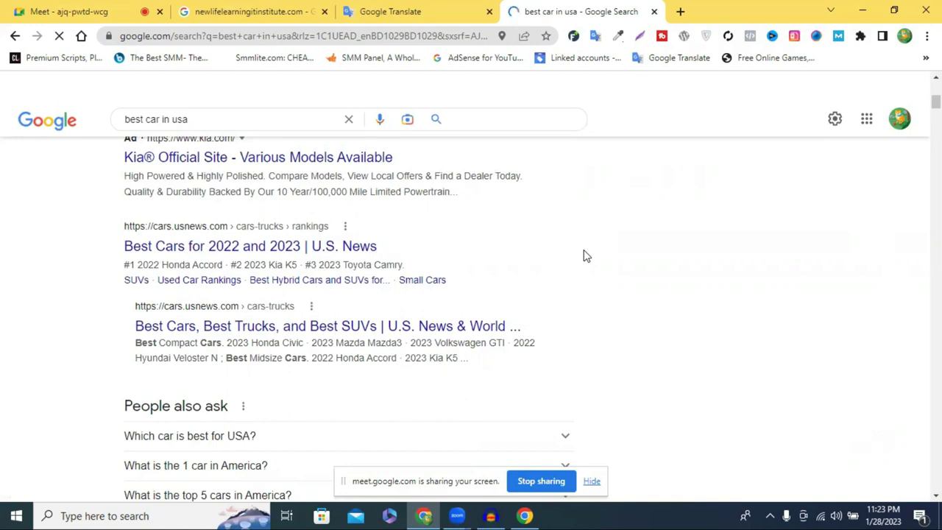
{"action": "scroll", "coordinate": [447, 301], "scroll_direction": "down", "scroll_amount": 8}
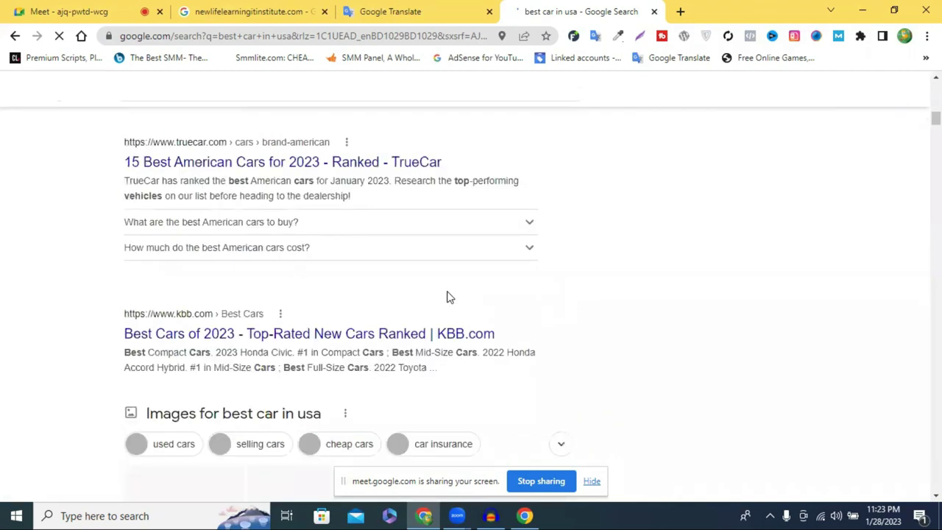
{"action": "scroll", "coordinate": [447, 297], "scroll_direction": "up", "scroll_amount": 3}
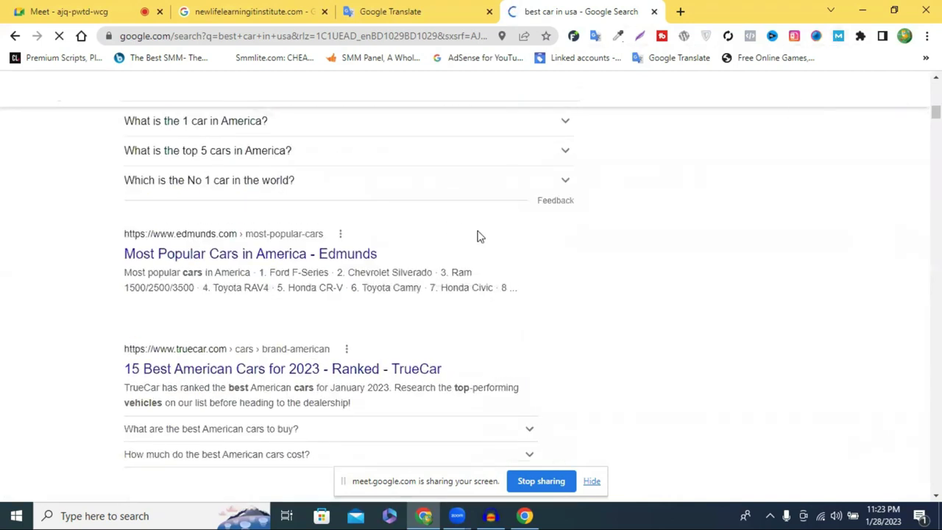
{"action": "scroll", "coordinate": [477, 236], "scroll_direction": "up", "scroll_amount": 5}
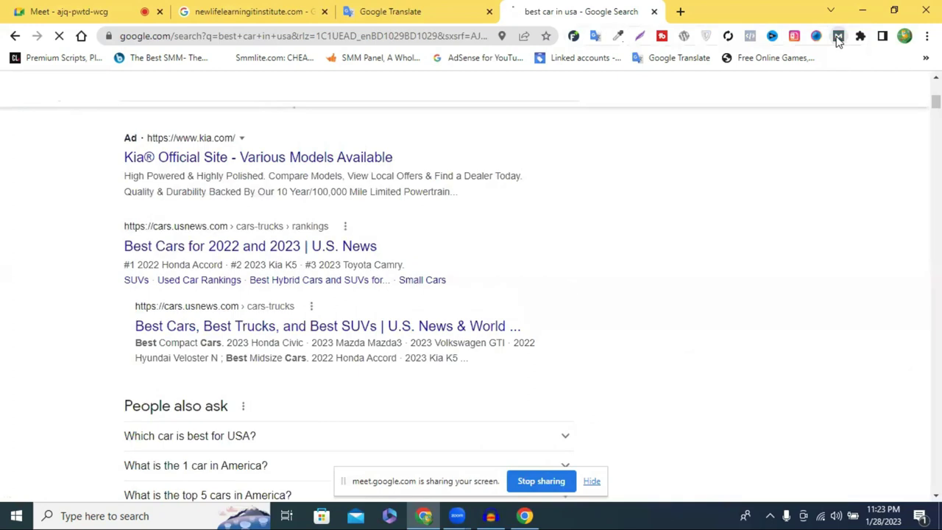
{"action": "left_click", "coordinate": [58, 36]}
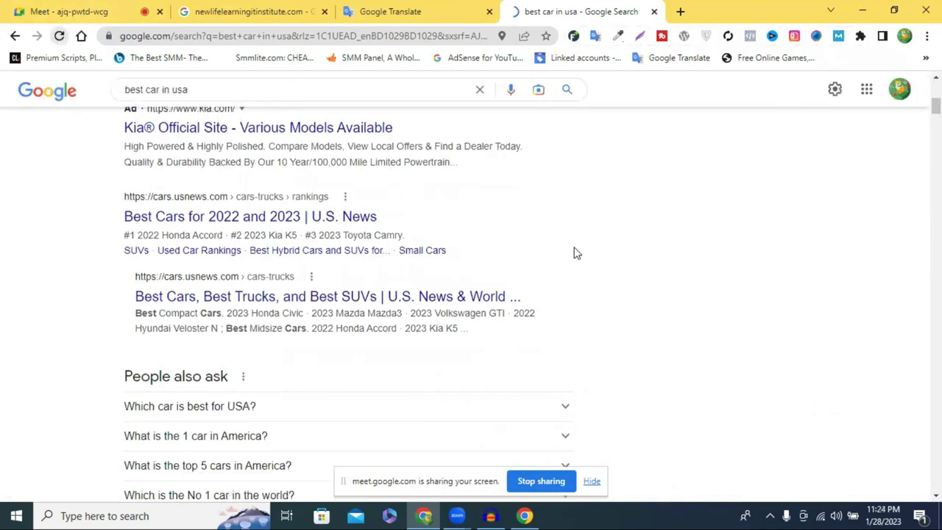
- Look through the ads and organic listings for "best car in usa" while the page reloads
{"action": "scroll", "coordinate": [641, 280], "scroll_direction": "down", "scroll_amount": 5}
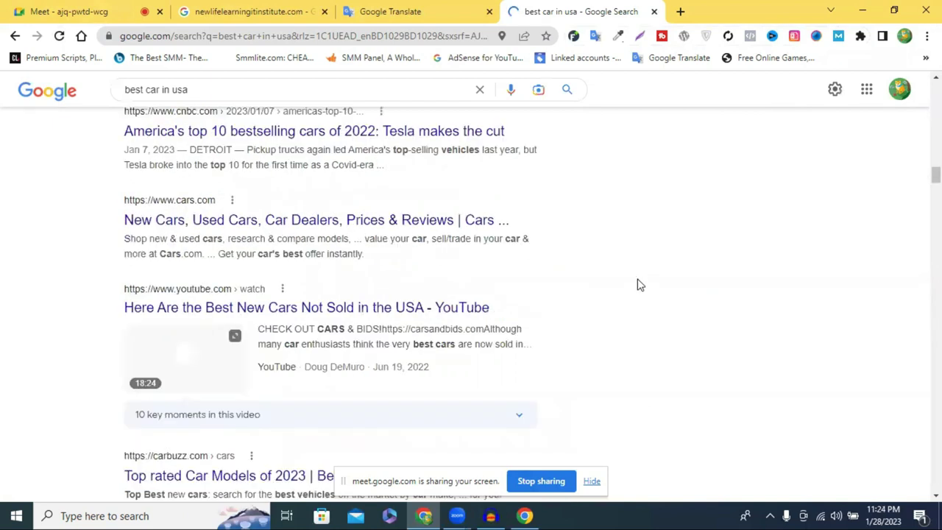
{"action": "scroll", "coordinate": [640, 280], "scroll_direction": "down", "scroll_amount": 5}
{"action": "scroll", "coordinate": [640, 280], "scroll_direction": "up", "scroll_amount": 5}
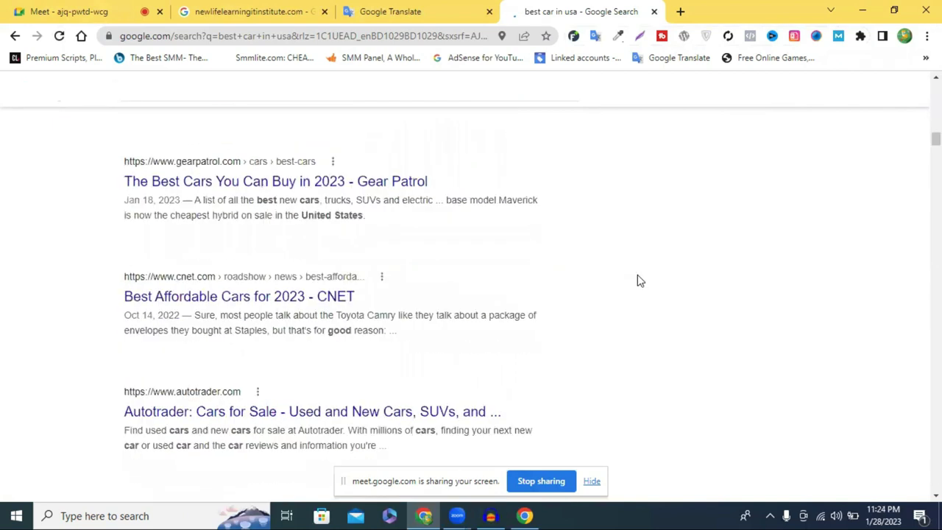
{"action": "scroll", "coordinate": [639, 281], "scroll_direction": "up", "scroll_amount": 5}
{"action": "scroll", "coordinate": [640, 280], "scroll_direction": "up", "scroll_amount": 5}
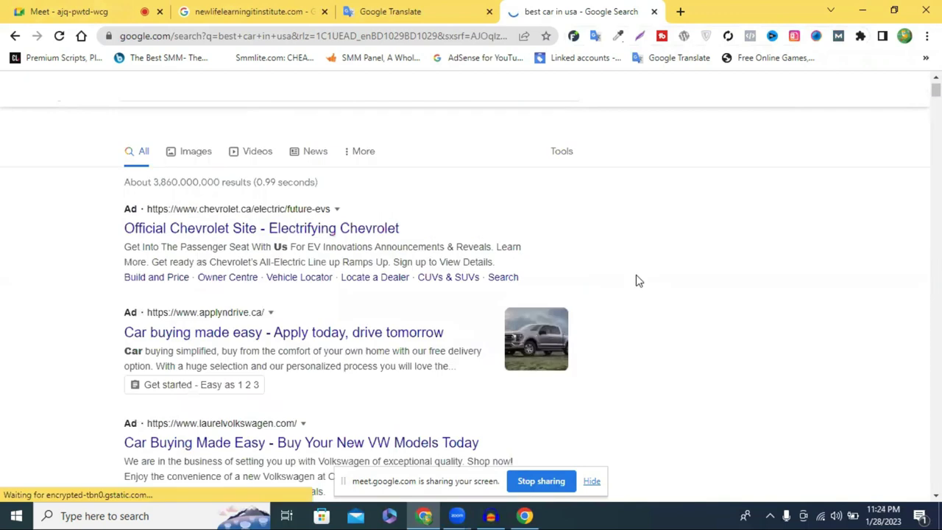
{"action": "scroll", "coordinate": [639, 280], "scroll_direction": "down", "scroll_amount": 5}
{"action": "scroll", "coordinate": [639, 280], "scroll_direction": "up", "scroll_amount": 5}
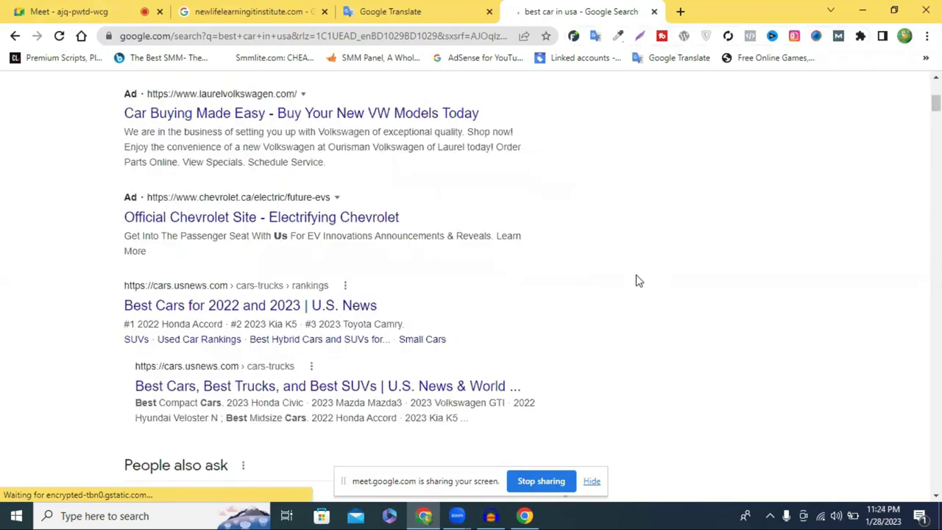
{"action": "scroll", "coordinate": [639, 281], "scroll_direction": "up", "scroll_amount": 5}
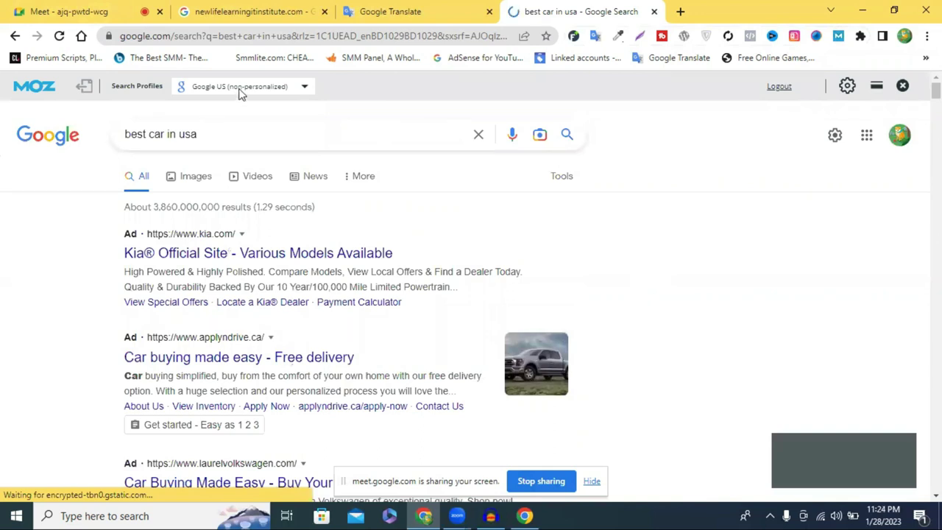
- Export the "best car in usa" search results from MozBar as a CSV file and open it in Excel
{"action": "left_click", "coordinate": [84, 89]}
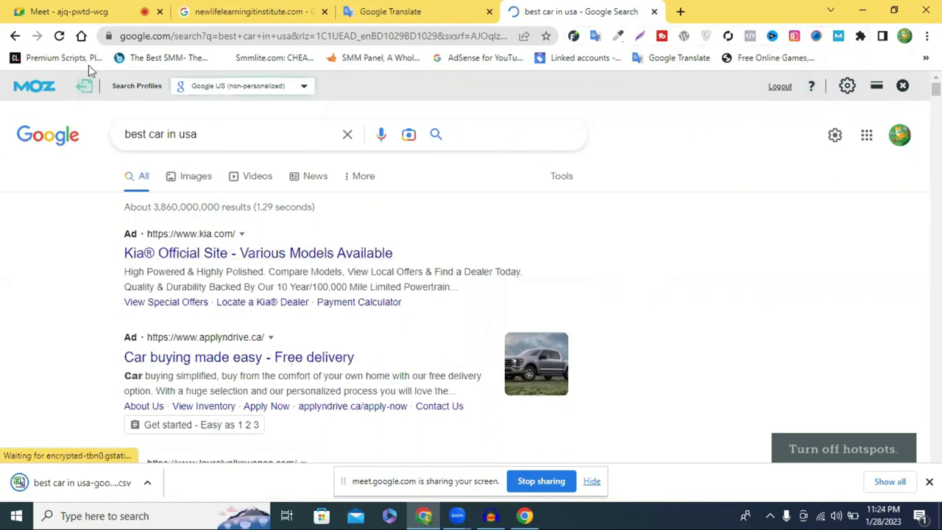
{"action": "scroll", "coordinate": [273, 272], "scroll_direction": "down", "scroll_amount": 1}
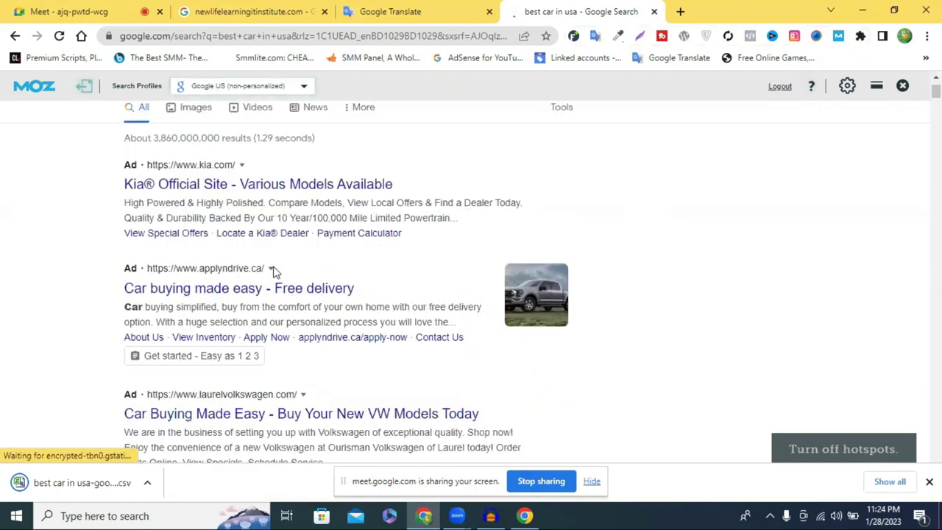
{"action": "scroll", "coordinate": [273, 269], "scroll_direction": "down", "scroll_amount": 5}
{"action": "scroll", "coordinate": [257, 281], "scroll_direction": "down", "scroll_amount": 3}
{"action": "left_click", "coordinate": [151, 483]}
{"action": "left_click", "coordinate": [179, 397]}
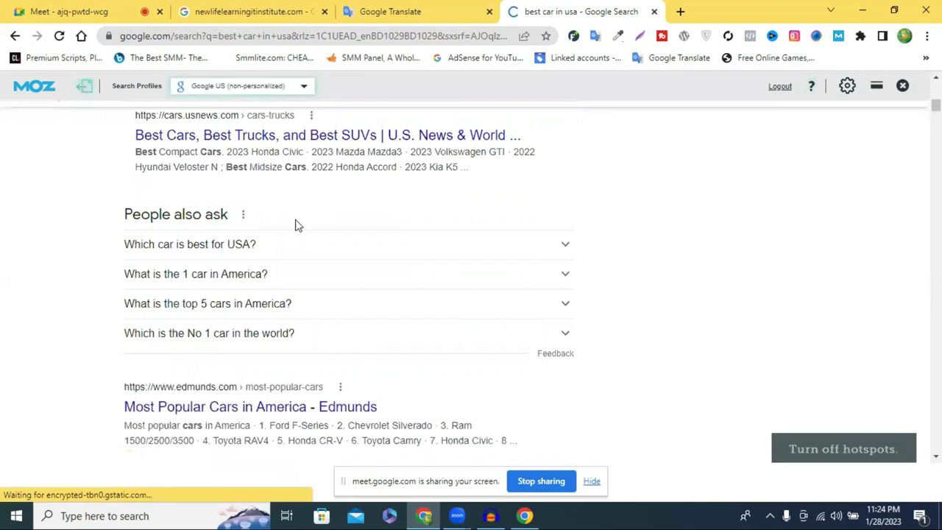
{"action": "scroll", "coordinate": [442, 216], "scroll_direction": "down", "scroll_amount": 3}
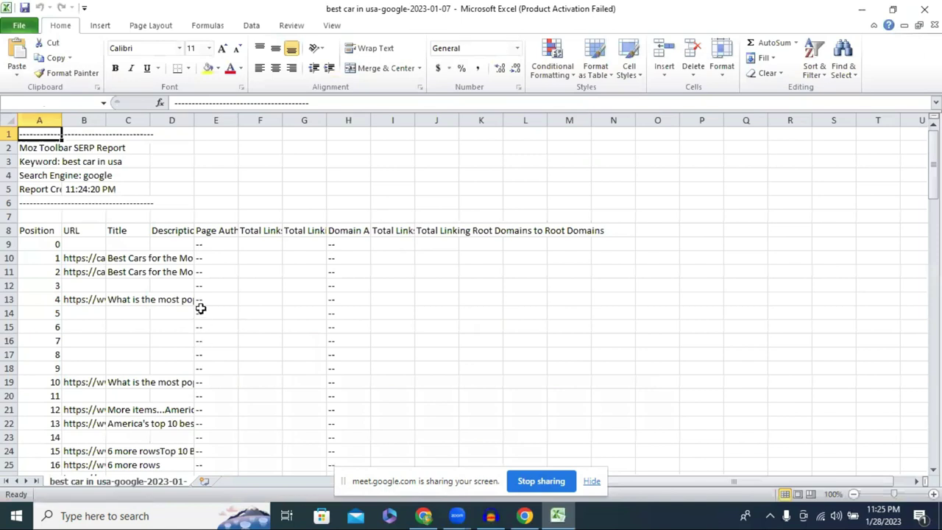
- Look through the ranked positions, URLs and titles in the exported Moz SERP report
{"action": "scroll", "coordinate": [155, 324], "scroll_direction": "down", "scroll_amount": 1}
{"action": "scroll", "coordinate": [152, 319], "scroll_direction": "down", "scroll_amount": 8}
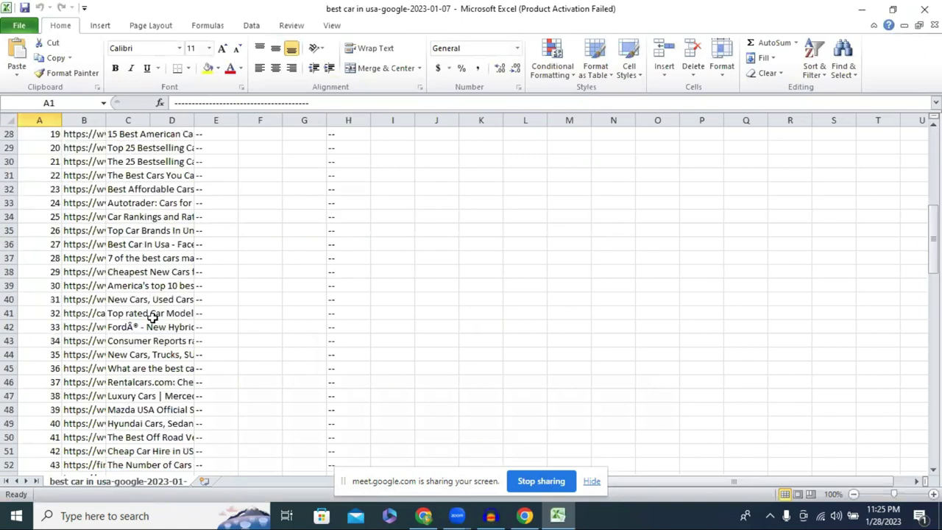
{"action": "scroll", "coordinate": [156, 315], "scroll_direction": "down", "scroll_amount": 12}
{"action": "scroll", "coordinate": [158, 317], "scroll_direction": "down", "scroll_amount": 20}
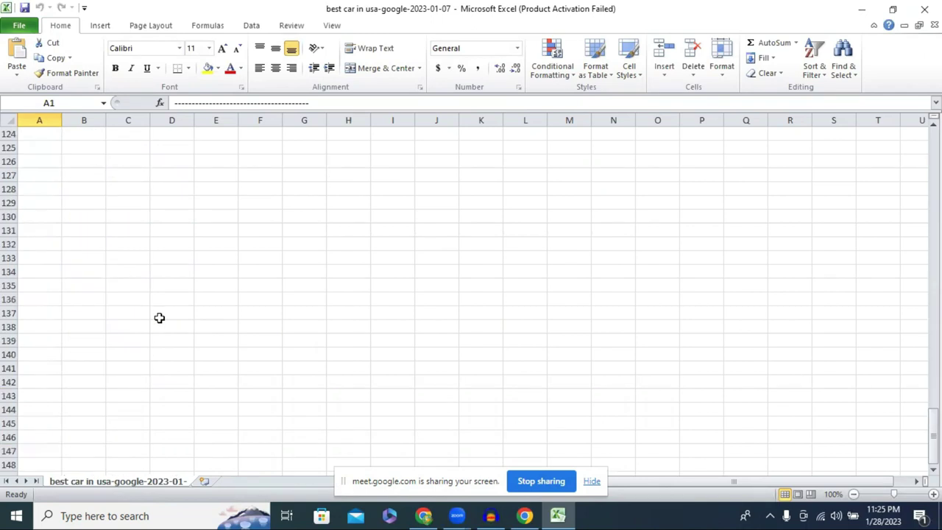
{"action": "scroll", "coordinate": [92, 383], "scroll_direction": "up", "scroll_amount": 5}
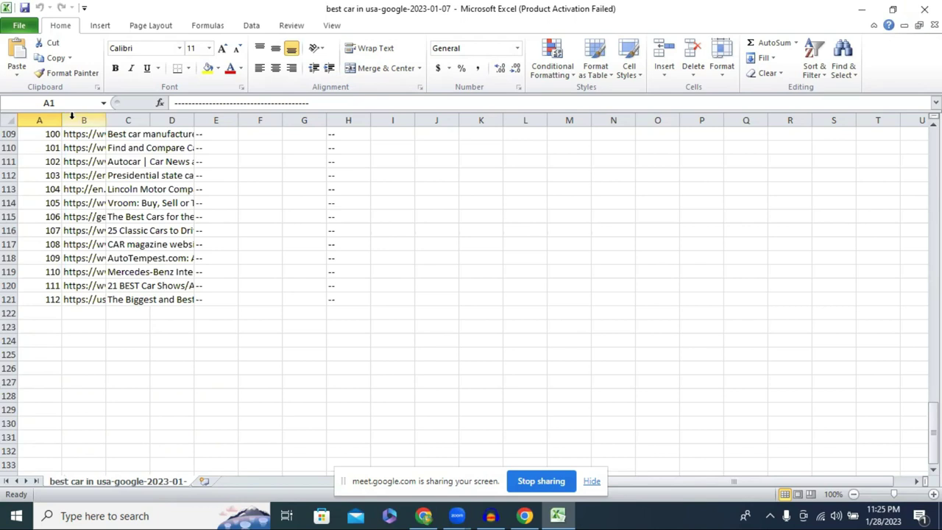
- Widen the report's position, URL, description and page authority columns to read them, and close the workbook without saving
{"action": "left_click_drag", "start_coordinate": [63, 119], "coordinate": [393, 118]}
{"action": "scroll", "coordinate": [247, 117], "scroll_direction": "up", "scroll_amount": 3}
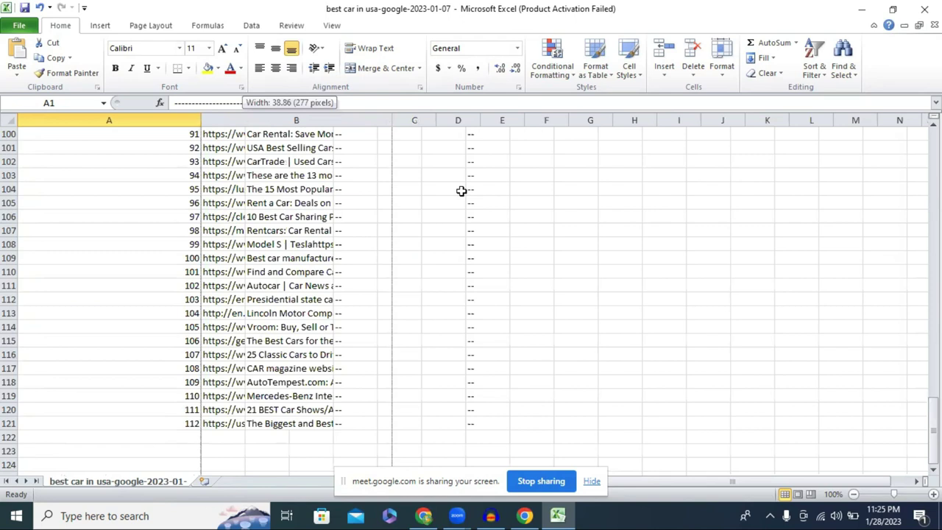
{"action": "scroll", "coordinate": [478, 148], "scroll_direction": "up", "scroll_amount": 2}
{"action": "left_click_drag", "start_coordinate": [482, 123], "coordinate": [793, 121]}
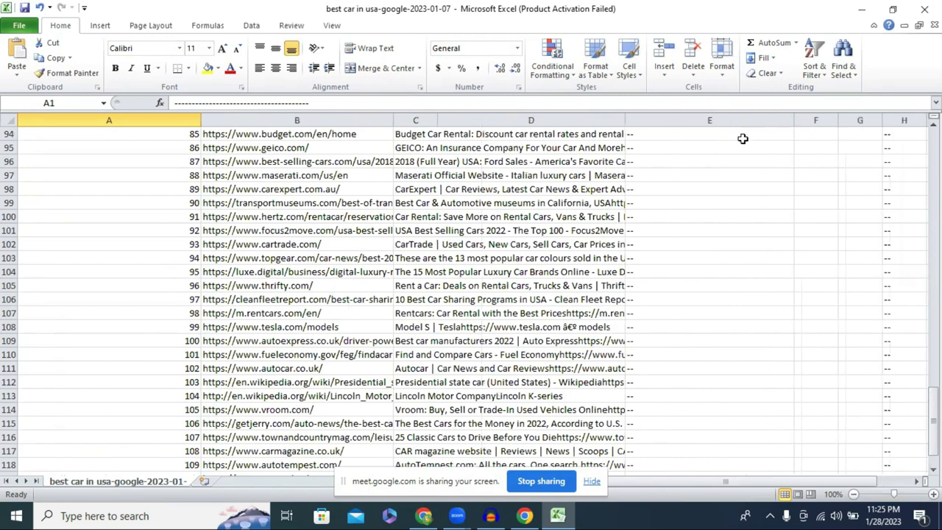
{"action": "scroll", "coordinate": [562, 200], "scroll_direction": "up", "scroll_amount": 20}
{"action": "scroll", "coordinate": [561, 201], "scroll_direction": "up", "scroll_amount": 11}
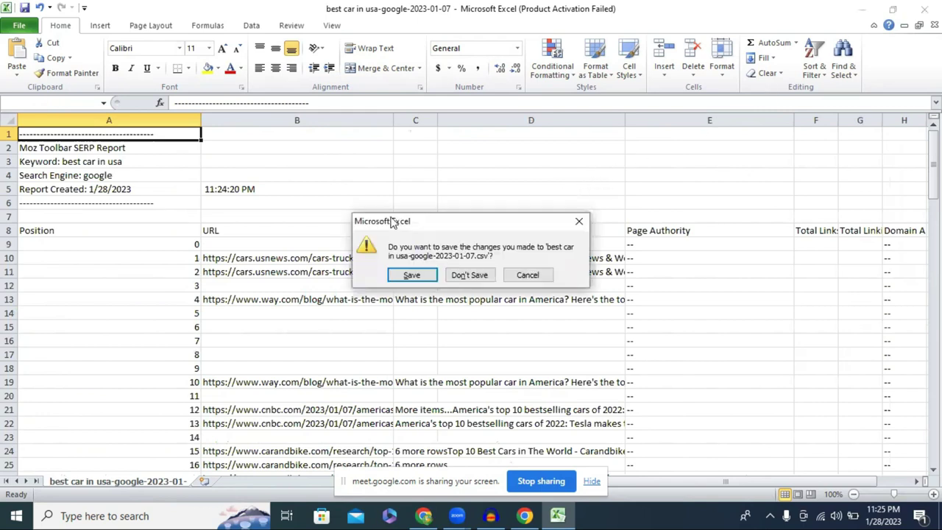
{"action": "left_click", "coordinate": [479, 274]}
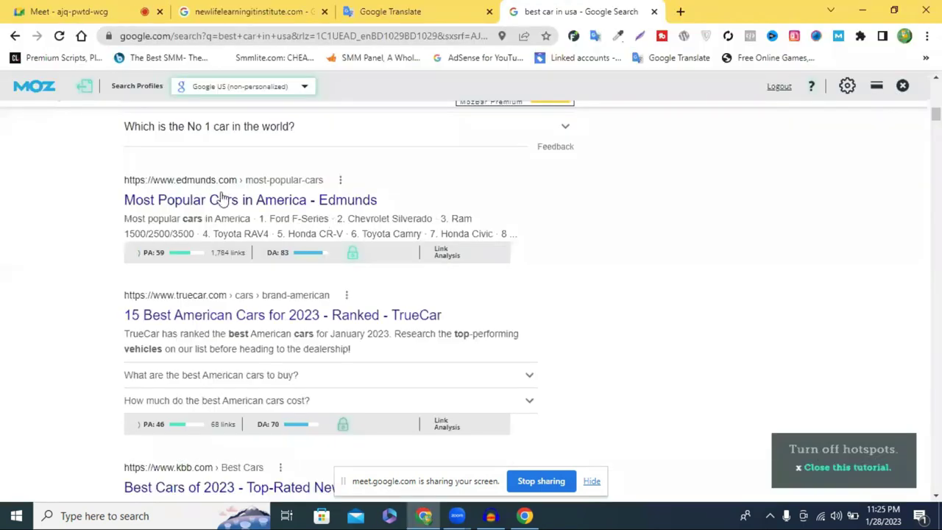
- Examine the page authority, domain authority and link figures under the Edmunds and TrueCar results
{"action": "scroll", "coordinate": [442, 214], "scroll_direction": "up", "scroll_amount": 4}
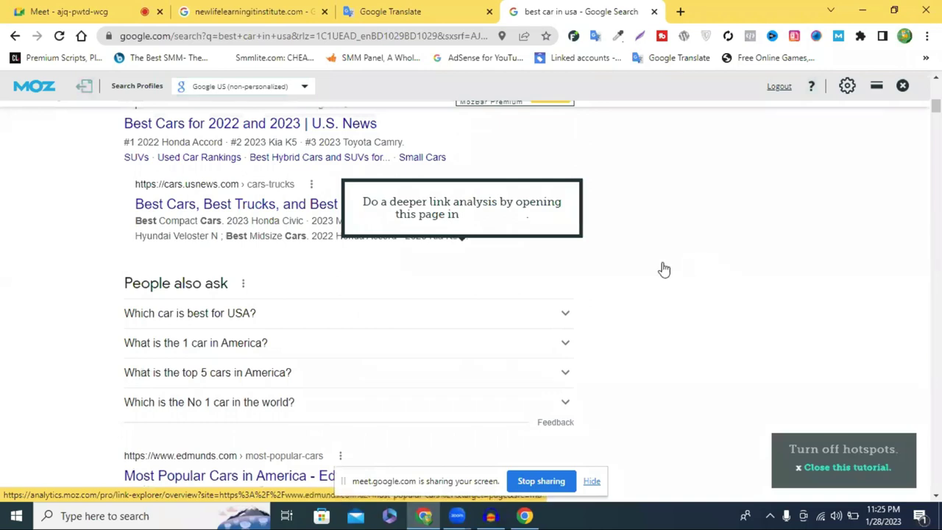
{"action": "scroll", "coordinate": [654, 270], "scroll_direction": "down", "scroll_amount": 4}
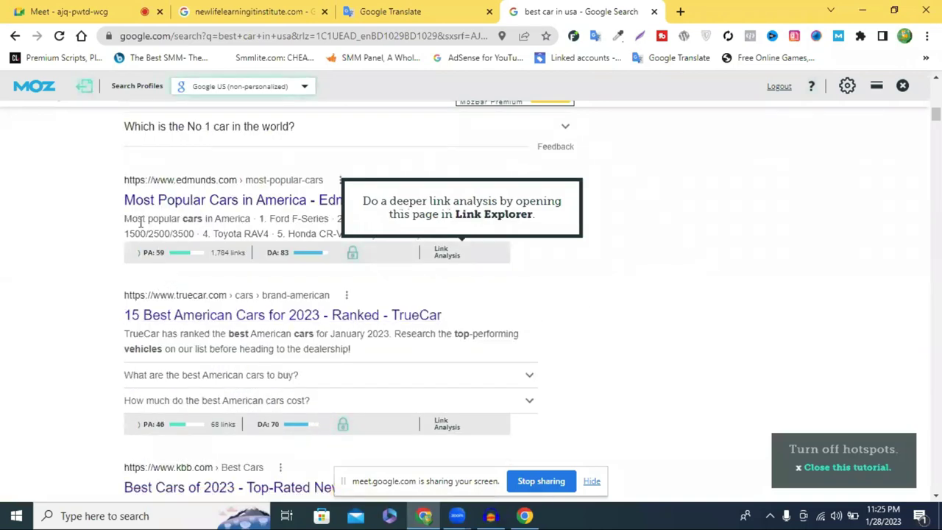
{"action": "left_click_drag", "start_coordinate": [111, 178], "coordinate": [448, 221]}
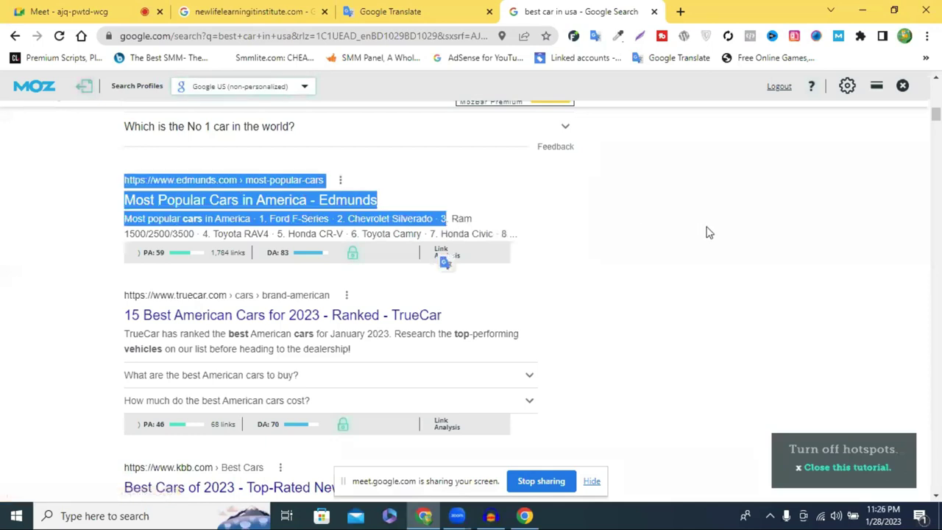
{"action": "left_click", "coordinate": [162, 273]}
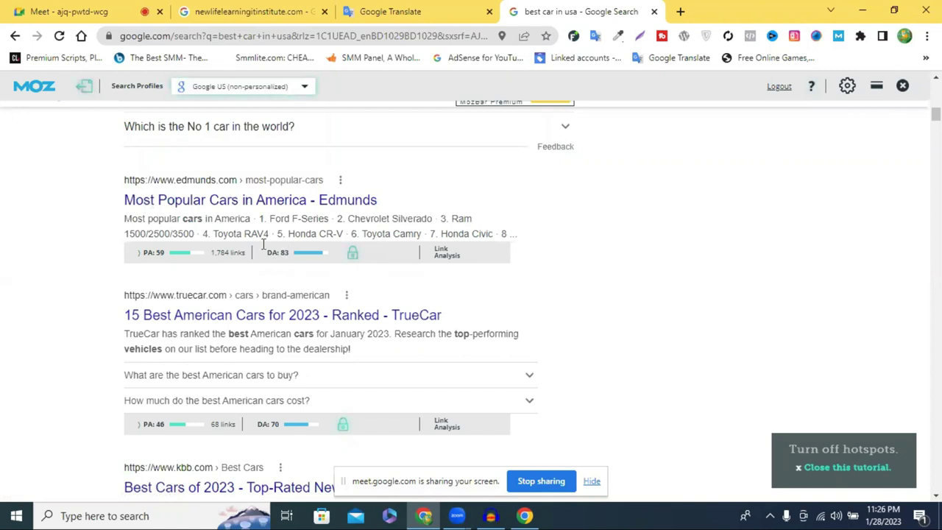
{"action": "double_click", "coordinate": [274, 425]}
{"action": "scroll", "coordinate": [243, 372], "scroll_direction": "down", "scroll_amount": 1}
{"action": "scroll", "coordinate": [280, 379], "scroll_direction": "down", "scroll_amount": 1}
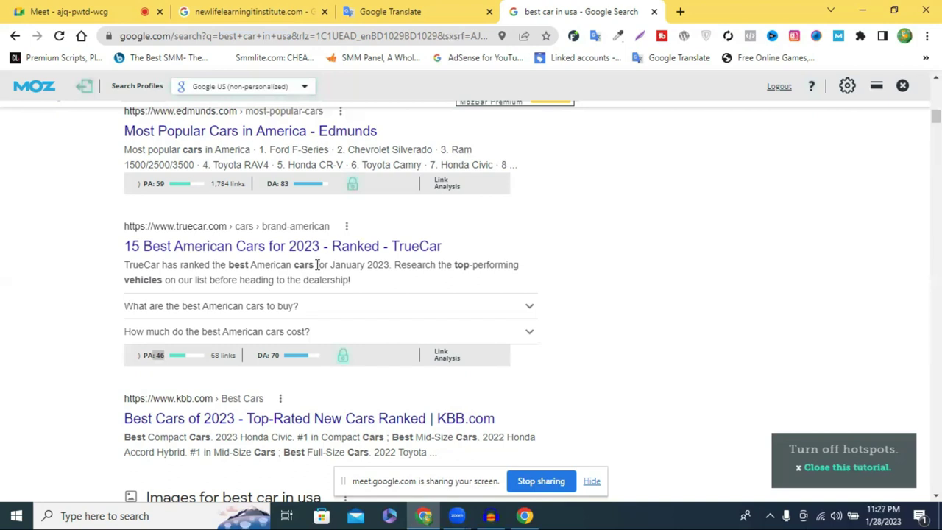
- Check the domain authority and page authority of Car and Driver's "Top 25 Bestselling Cars, Trucks, and SUVs of 2021" result
{"action": "scroll", "coordinate": [157, 358], "scroll_direction": "down", "scroll_amount": 1}
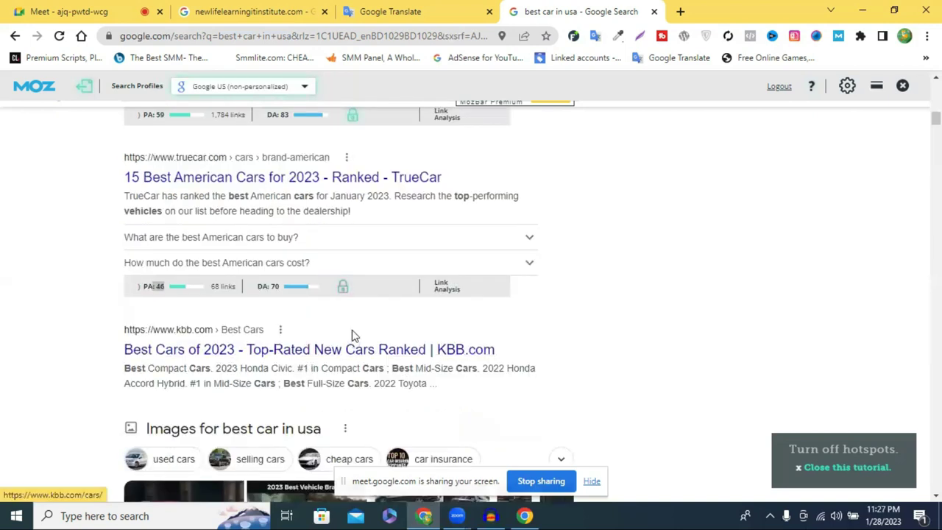
{"action": "scroll", "coordinate": [352, 335], "scroll_direction": "down", "scroll_amount": 2}
{"action": "scroll", "coordinate": [353, 332], "scroll_direction": "down", "scroll_amount": 3}
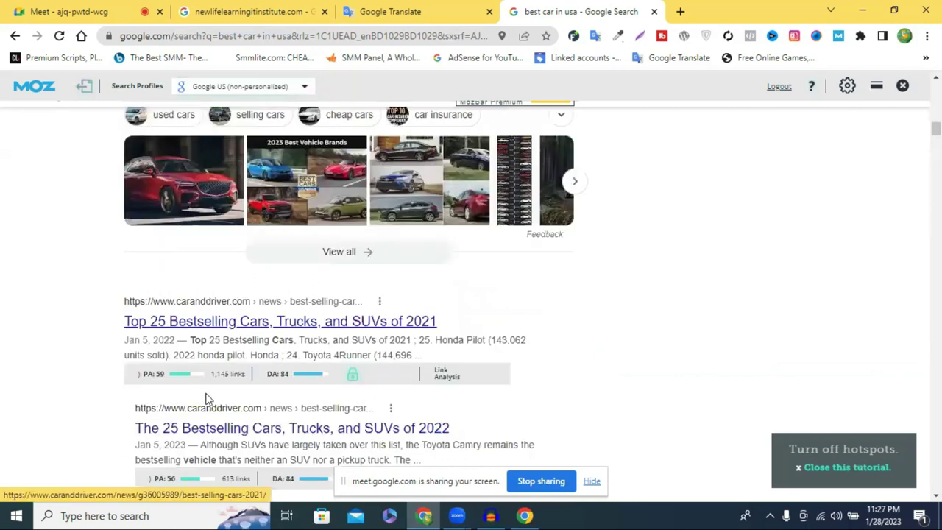
{"action": "double_click", "coordinate": [281, 375]}
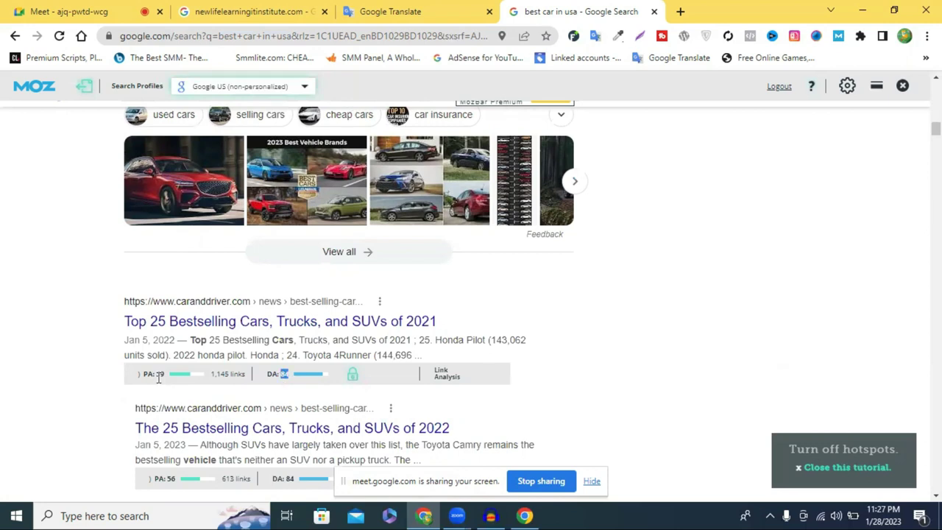
{"action": "double_click", "coordinate": [159, 374]}
- Compare Car and Driver's authority scores with those of the higher-ranked Edmunds and TrueCar results
{"action": "scroll", "coordinate": [601, 314], "scroll_direction": "up", "scroll_amount": 4}
{"action": "scroll", "coordinate": [600, 314], "scroll_direction": "up", "scroll_amount": 2}
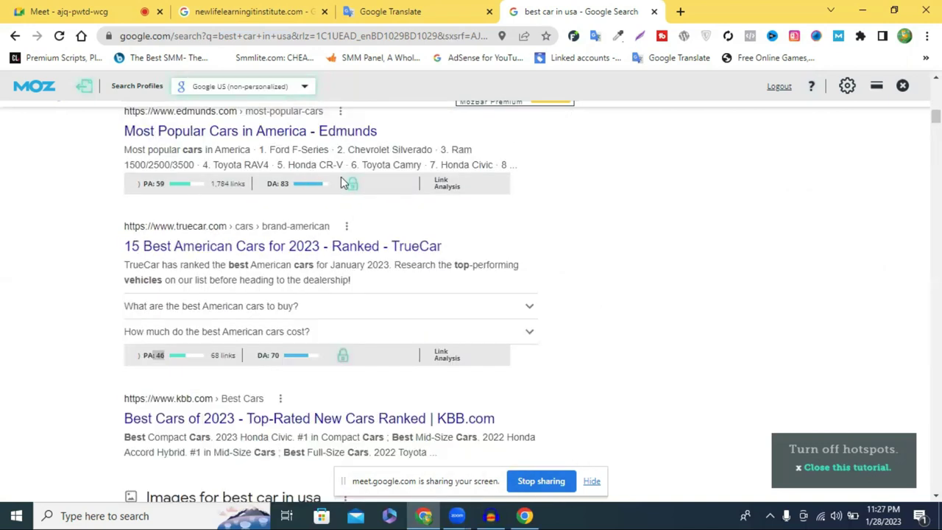
{"action": "scroll", "coordinate": [342, 187], "scroll_direction": "down", "scroll_amount": 7}
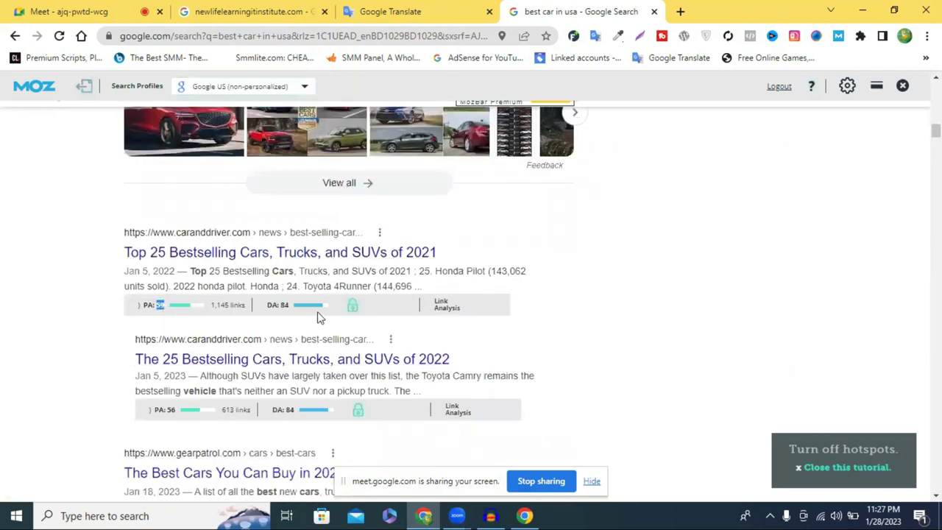
{"action": "scroll", "coordinate": [308, 312], "scroll_direction": "up", "scroll_amount": 1}
{"action": "scroll", "coordinate": [308, 315], "scroll_direction": "up", "scroll_amount": 5}
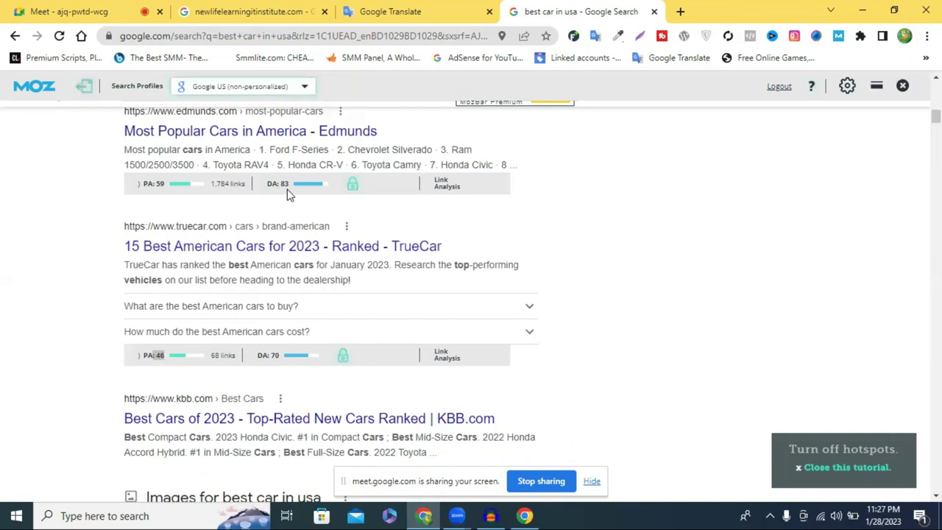
{"action": "scroll", "coordinate": [290, 212], "scroll_direction": "up", "scroll_amount": 1}
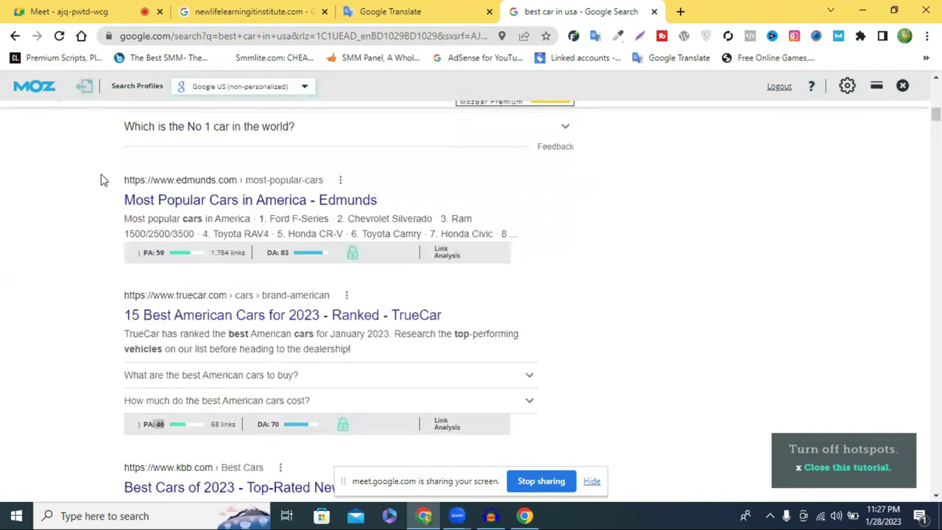
{"action": "left_click_drag", "start_coordinate": [414, 208], "coordinate": [534, 221]}
{"action": "left_click", "coordinate": [665, 229]}
{"action": "scroll", "coordinate": [665, 233], "scroll_direction": "down", "scroll_amount": 3}
{"action": "scroll", "coordinate": [665, 233], "scroll_direction": "up", "scroll_amount": 2}
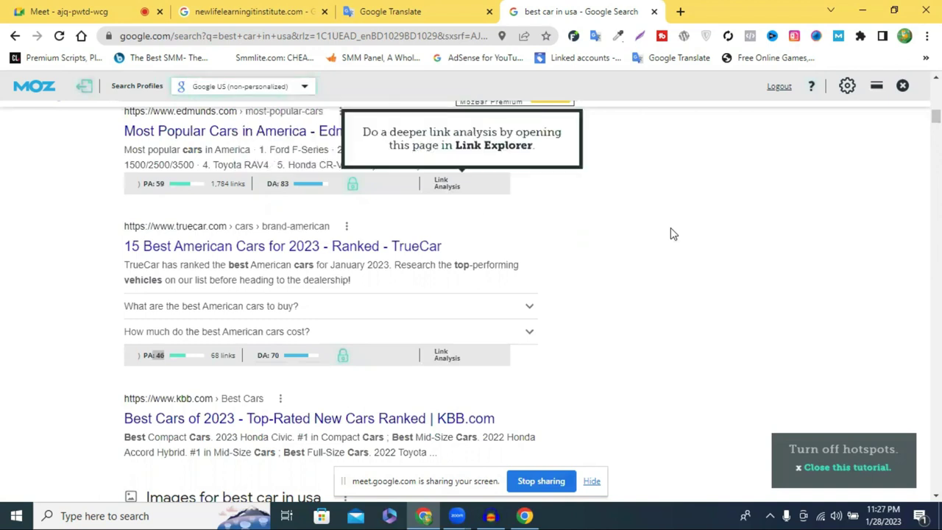
- Compare the page authority and domain authority of Car and Driver's 2021 and 2022 bestselling cars results
{"action": "scroll", "coordinate": [671, 229], "scroll_direction": "down", "scroll_amount": 1}
{"action": "scroll", "coordinate": [671, 230], "scroll_direction": "down", "scroll_amount": 5}
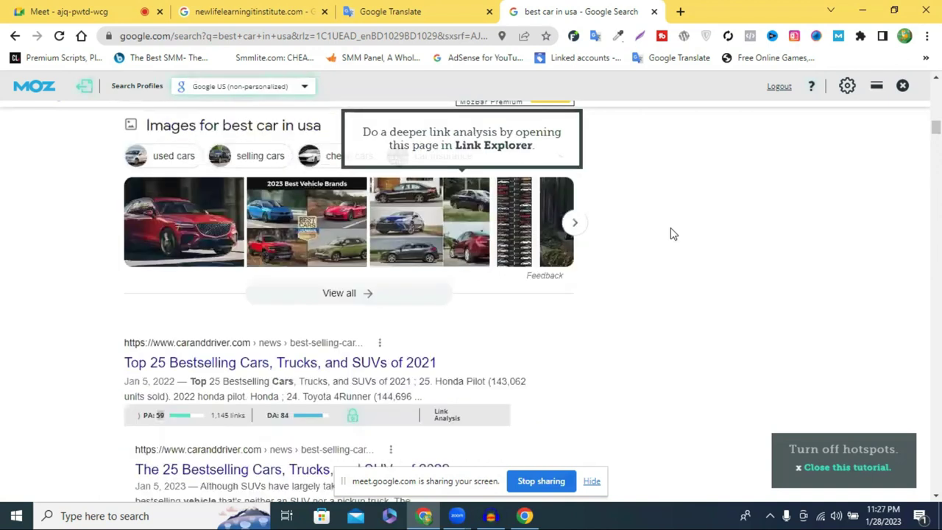
{"action": "scroll", "coordinate": [648, 287], "scroll_direction": "down", "scroll_amount": 1}
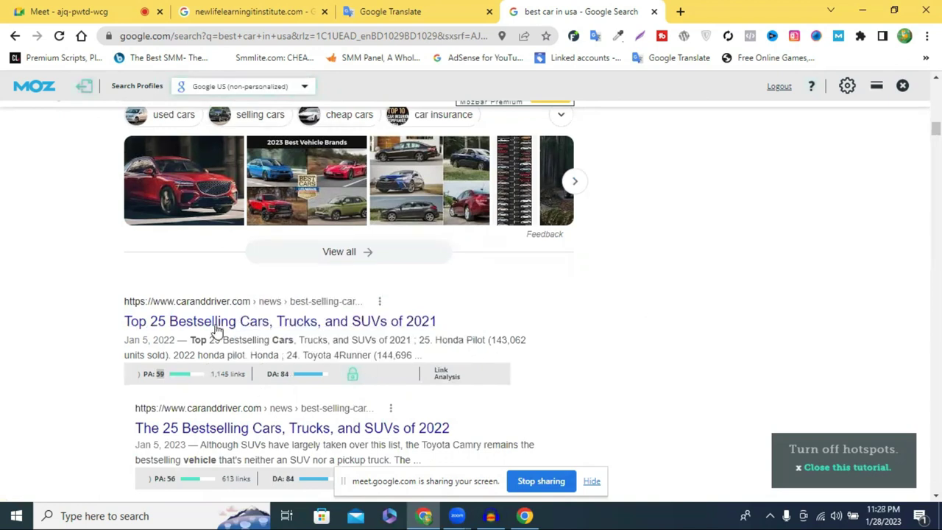
{"action": "scroll", "coordinate": [237, 374], "scroll_direction": "down", "scroll_amount": 1}
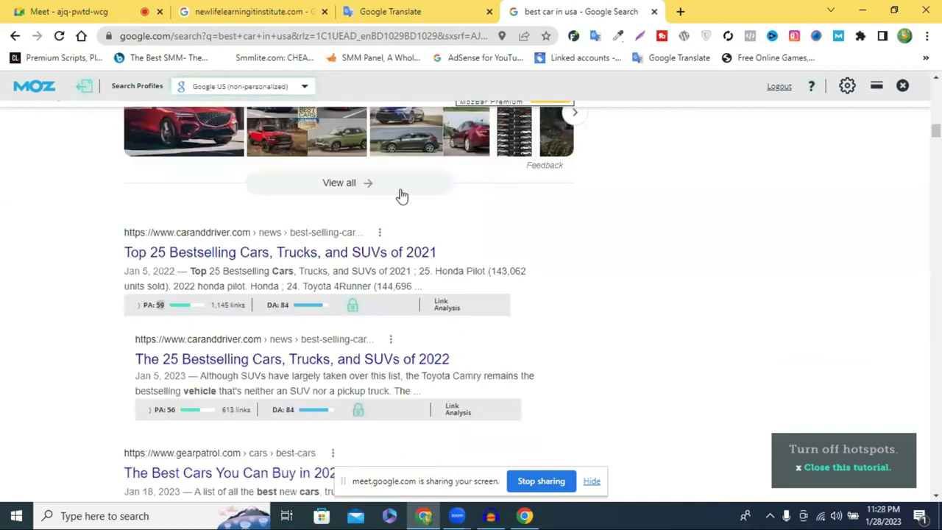
{"action": "left_click_drag", "start_coordinate": [182, 412], "coordinate": [175, 414]}
{"action": "scroll", "coordinate": [309, 341], "scroll_direction": "down", "scroll_amount": 2}
{"action": "scroll", "coordinate": [309, 341], "scroll_direction": "up", "scroll_amount": 2}
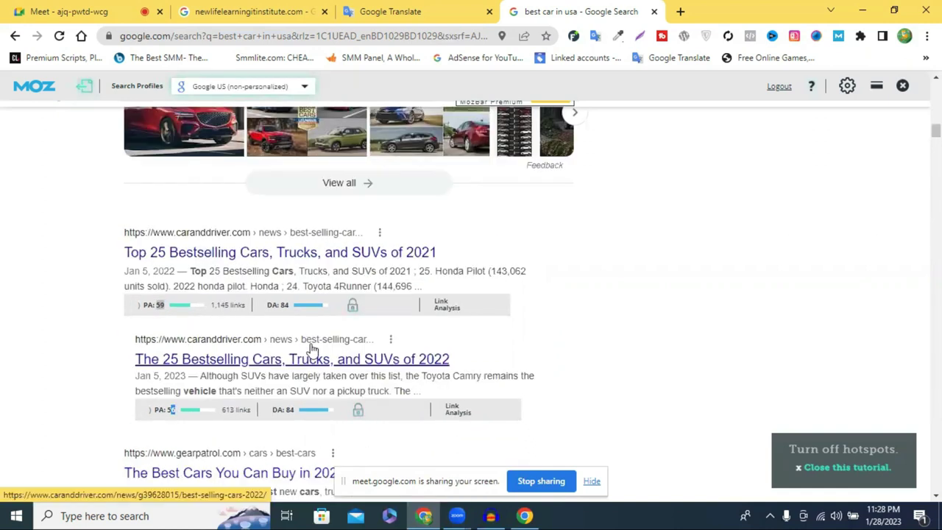
- Review the authority scores and link counts of the lower-ranked results, from J.D. Power down to Cars.com
{"action": "scroll", "coordinate": [311, 351], "scroll_direction": "down", "scroll_amount": 7}
{"action": "scroll", "coordinate": [312, 349], "scroll_direction": "down", "scroll_amount": 3}
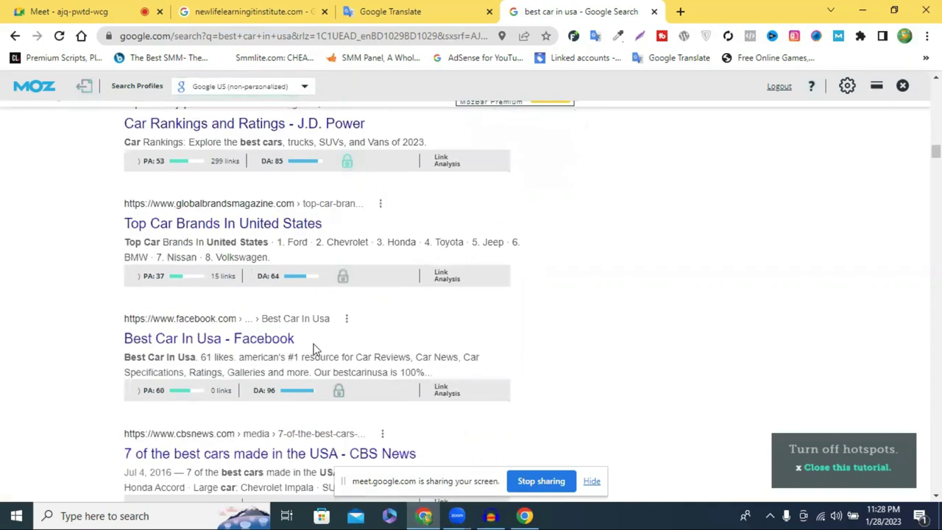
{"action": "scroll", "coordinate": [471, 327], "scroll_direction": "down", "scroll_amount": 4}
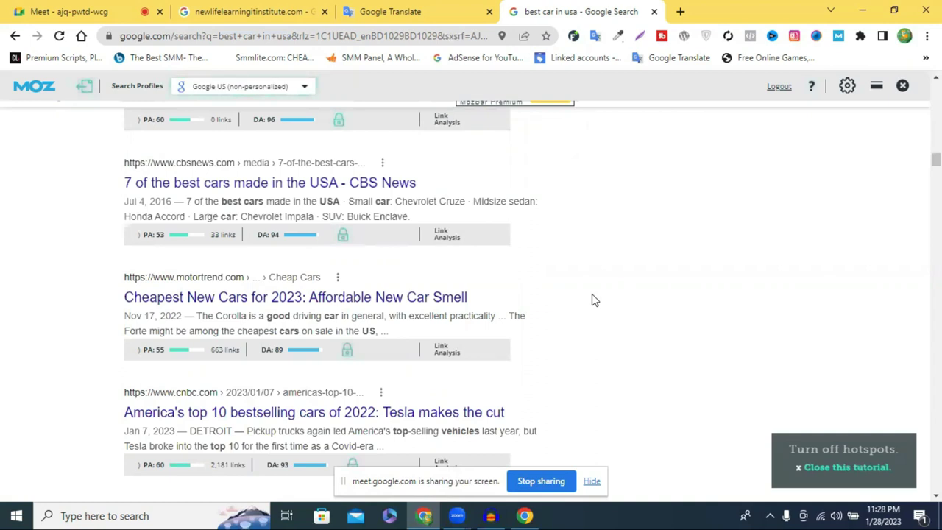
{"action": "scroll", "coordinate": [915, 127], "scroll_direction": "down", "scroll_amount": 2}
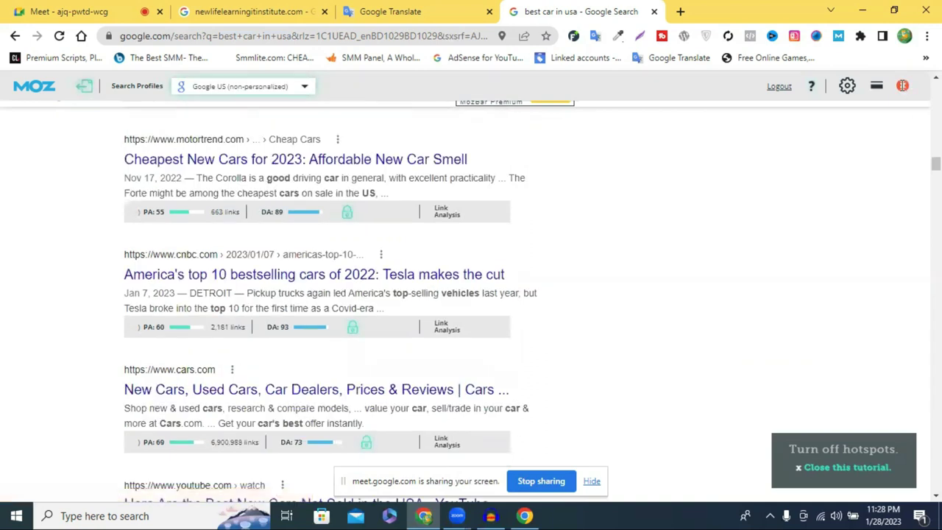
- Turn off the MozBar overlay, return to the start of the "best car in usa" results, and close that page
{"action": "left_click", "coordinate": [903, 90]}
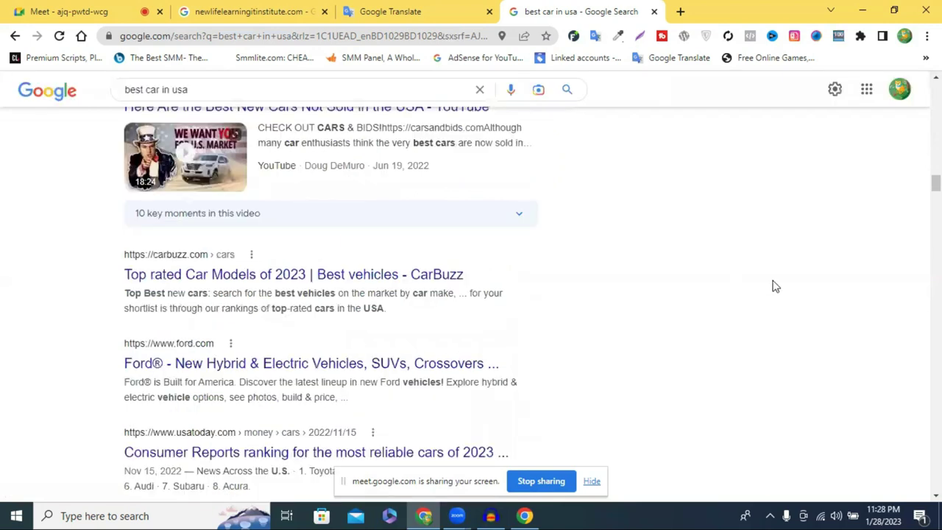
{"action": "scroll", "coordinate": [775, 285], "scroll_direction": "up", "scroll_amount": 3}
{"action": "scroll", "coordinate": [774, 284], "scroll_direction": "up", "scroll_amount": 3}
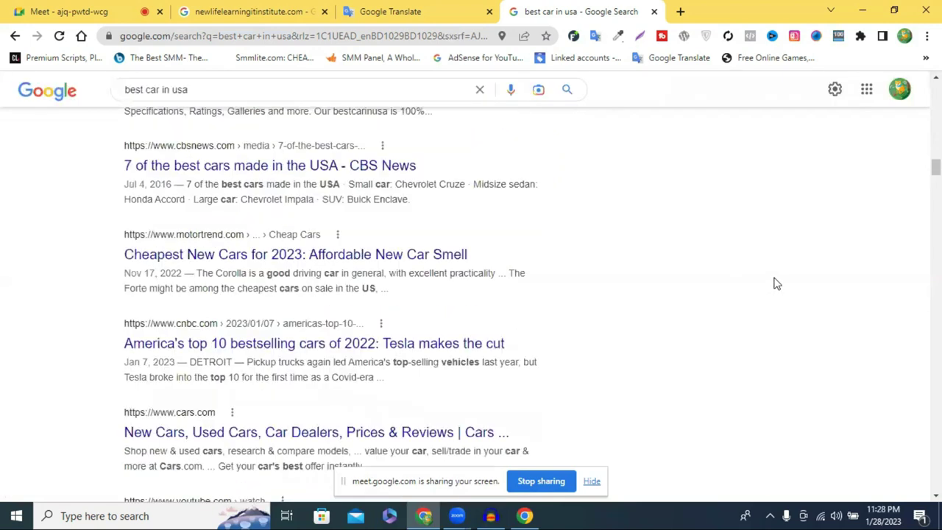
{"action": "scroll", "coordinate": [775, 284], "scroll_direction": "up", "scroll_amount": 6}
{"action": "scroll", "coordinate": [774, 284], "scroll_direction": "up", "scroll_amount": 5}
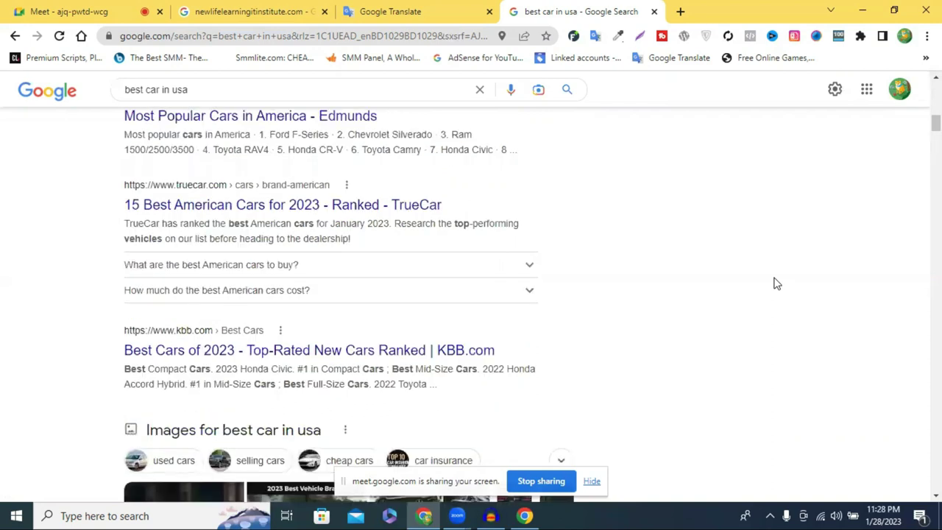
{"action": "scroll", "coordinate": [751, 345], "scroll_direction": "up", "scroll_amount": 2}
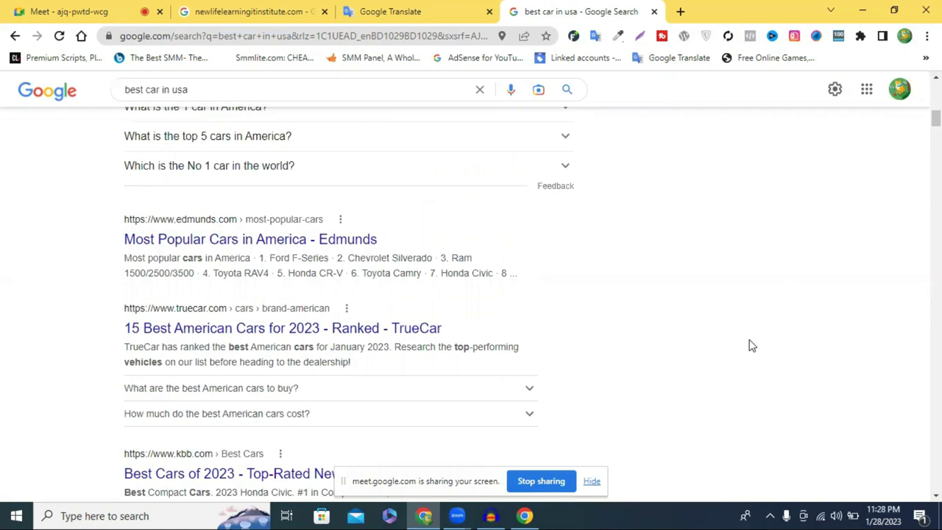
{"action": "scroll", "coordinate": [755, 406], "scroll_direction": "up", "scroll_amount": 5}
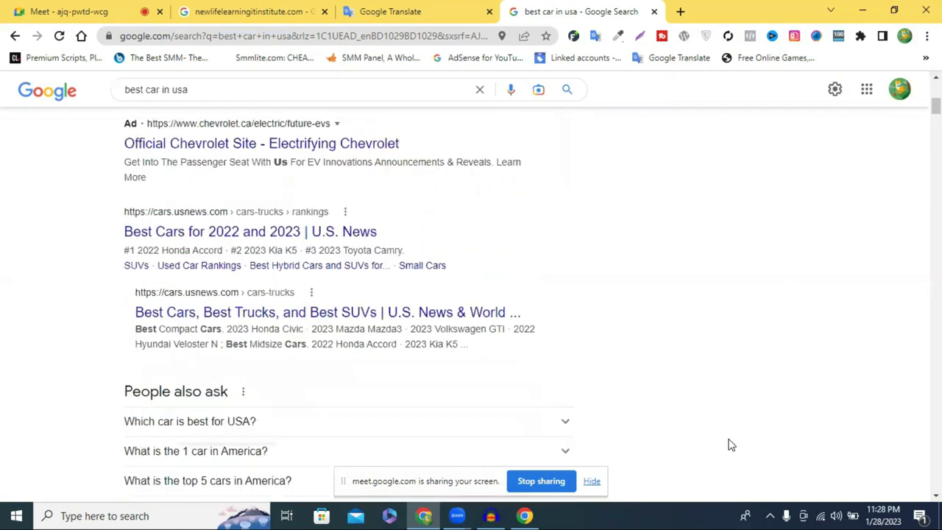
{"action": "scroll", "coordinate": [324, 255], "scroll_direction": "up", "scroll_amount": 5}
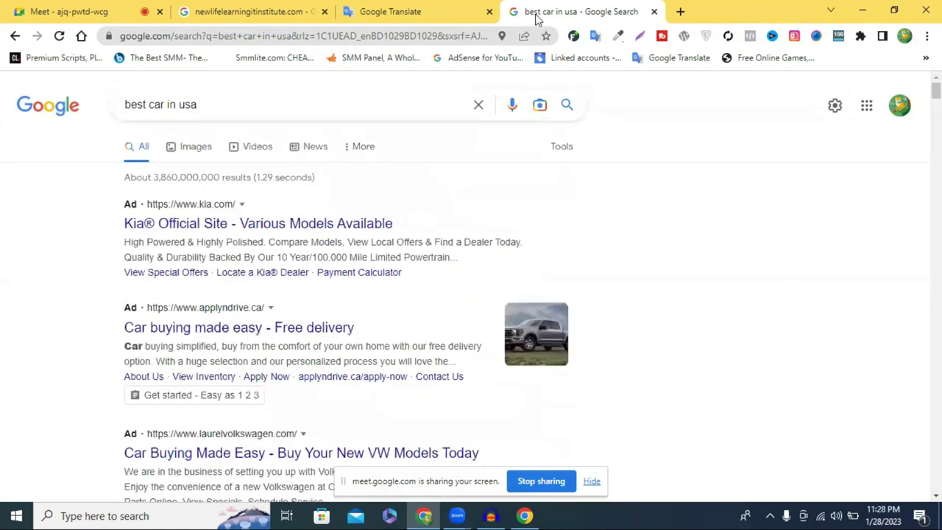
{"action": "left_click", "coordinate": [655, 12]}
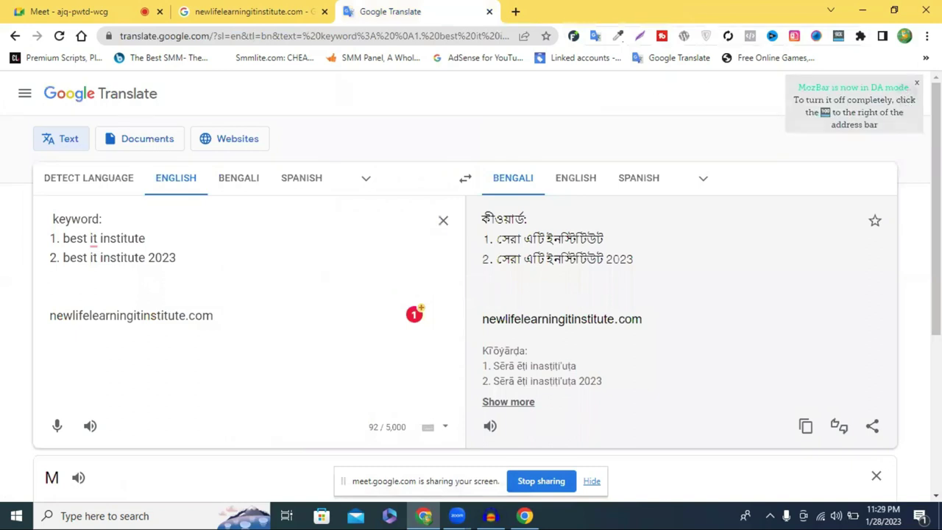
- Go to Google Drive and open the "Alll site List" spreadsheet
{"action": "left_click", "coordinate": [874, 94]}
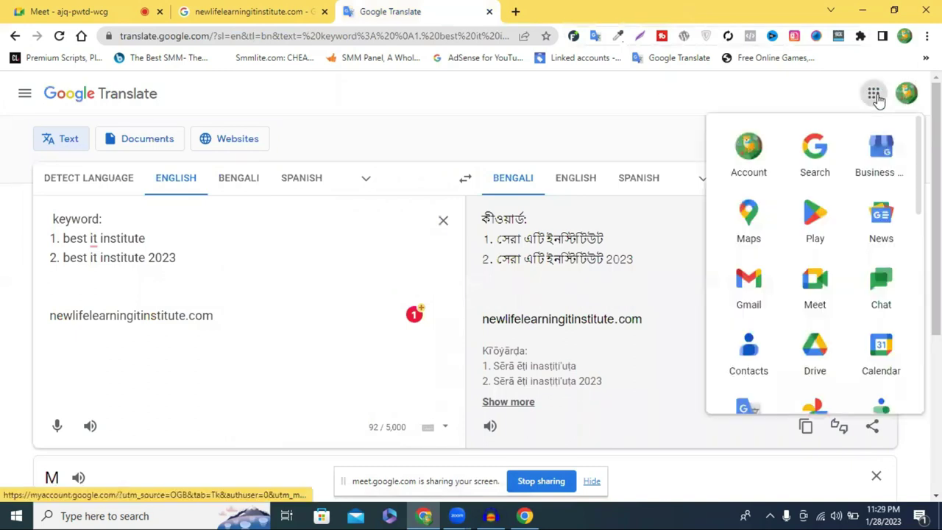
{"action": "left_click", "coordinate": [817, 361]}
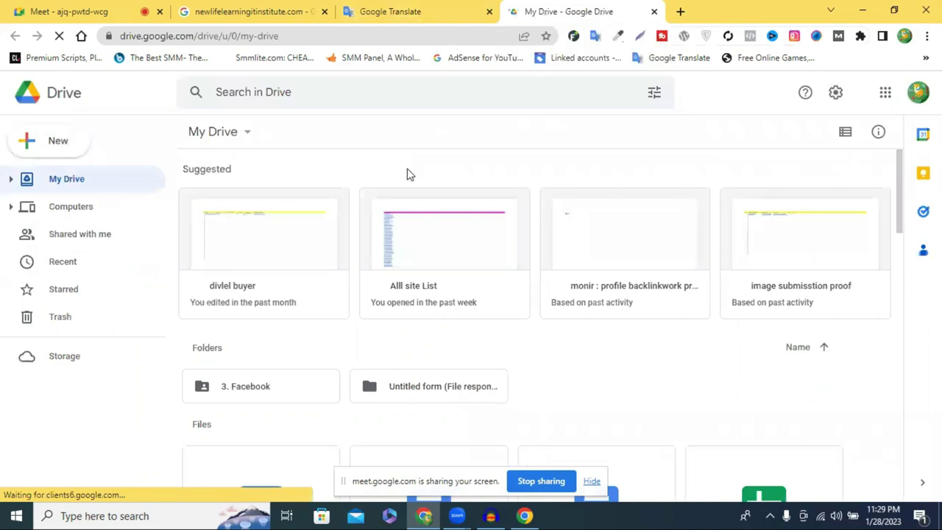
{"action": "left_click", "coordinate": [423, 257]}
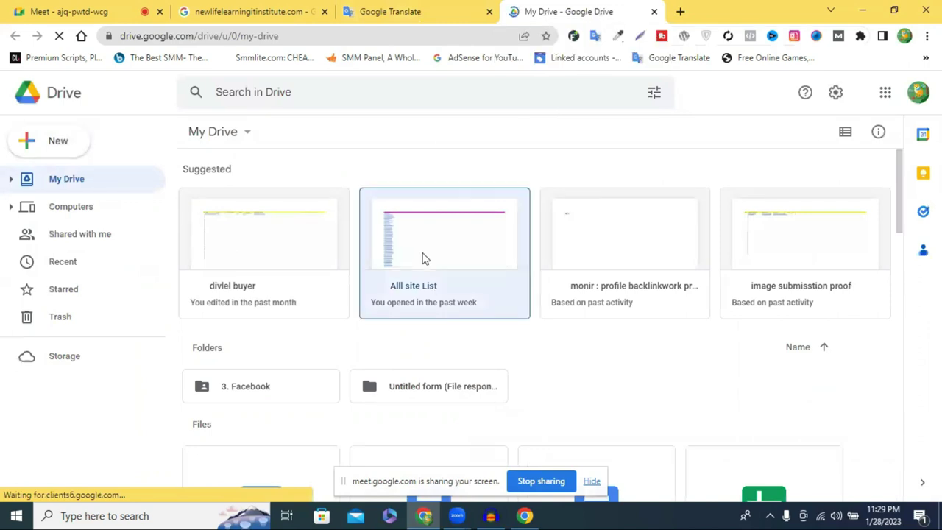
{"action": "double_click", "coordinate": [423, 258]}
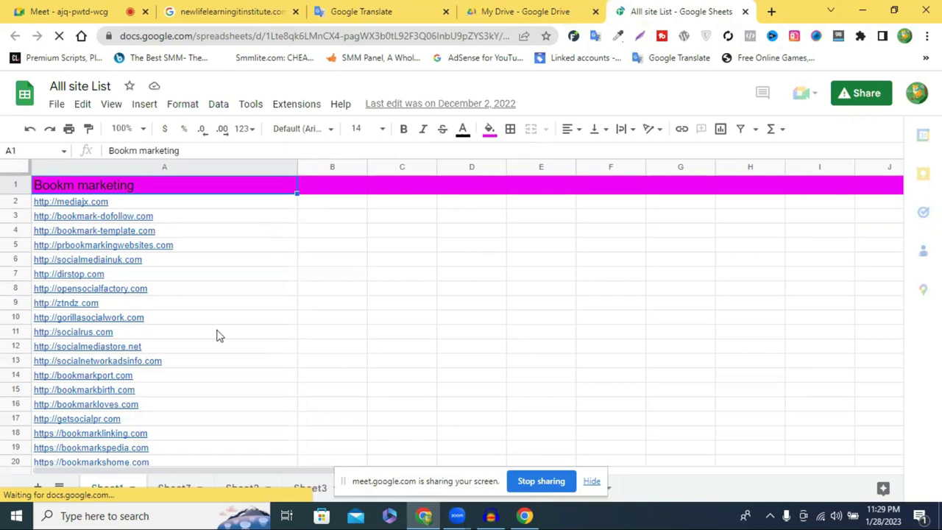
- Move the screen-sharing notice clear of the sheet names and look over the site lists in Sheet1, Sheet7 and Sheet2
{"action": "scroll", "coordinate": [163, 370], "scroll_direction": "down", "scroll_amount": 2}
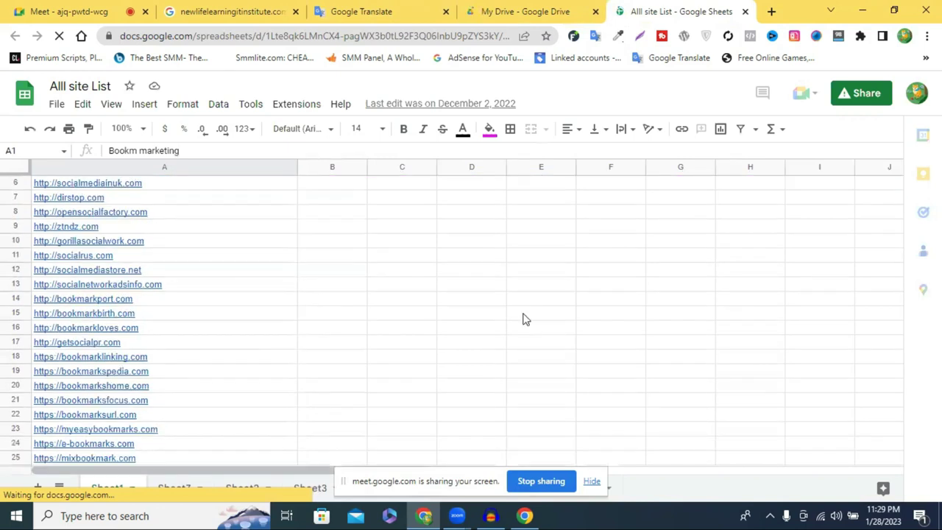
{"action": "left_click_drag", "start_coordinate": [343, 484], "coordinate": [465, 298]}
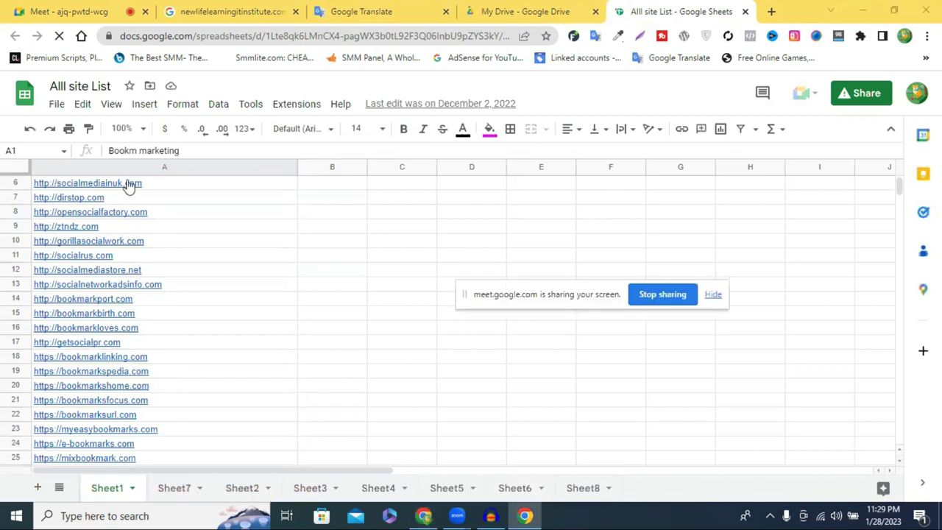
{"action": "scroll", "coordinate": [128, 207], "scroll_direction": "up", "scroll_amount": 2}
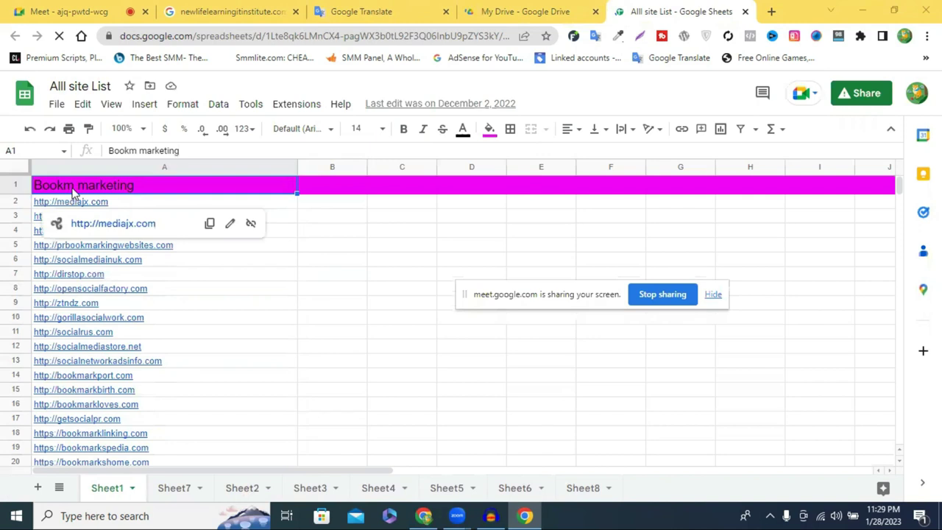
{"action": "left_click", "coordinate": [168, 498]}
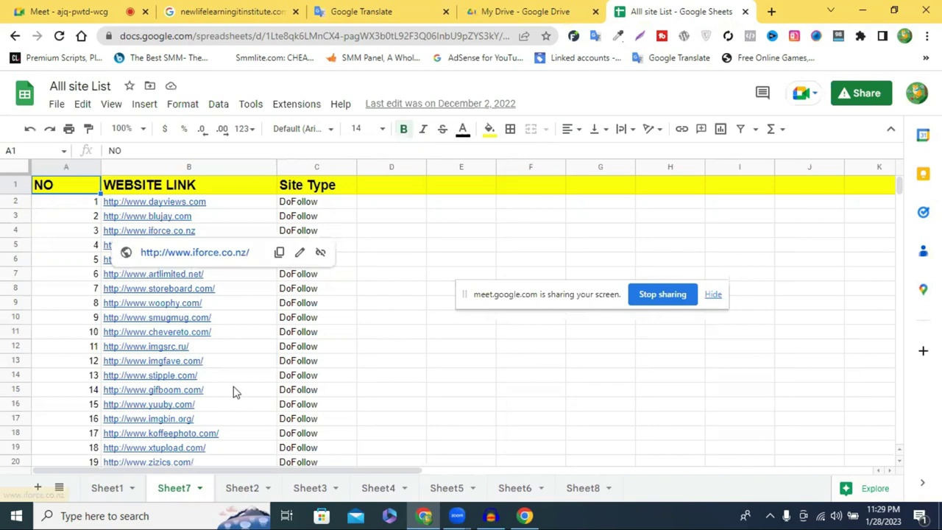
{"action": "left_click", "coordinate": [241, 489]}
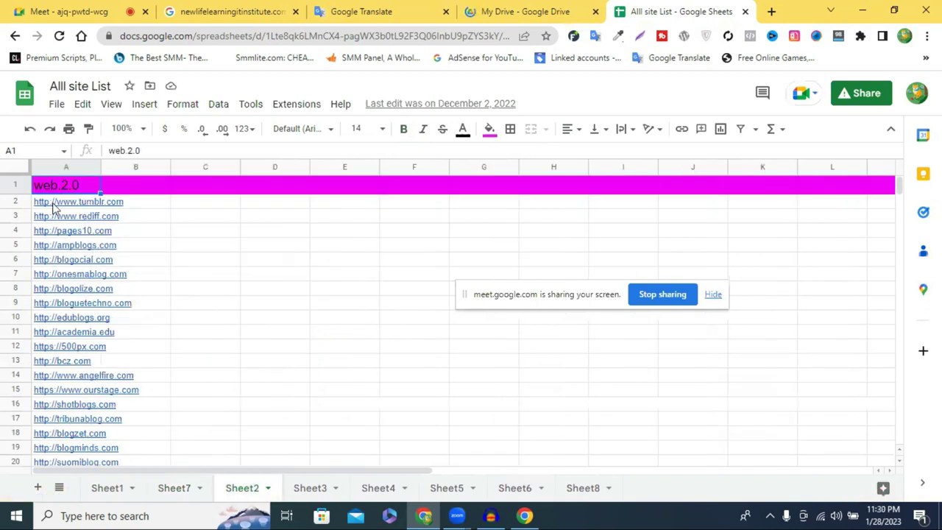
- Examine the profile backlink site list in Sheet3 down to its last entry
{"action": "left_click", "coordinate": [310, 491]}
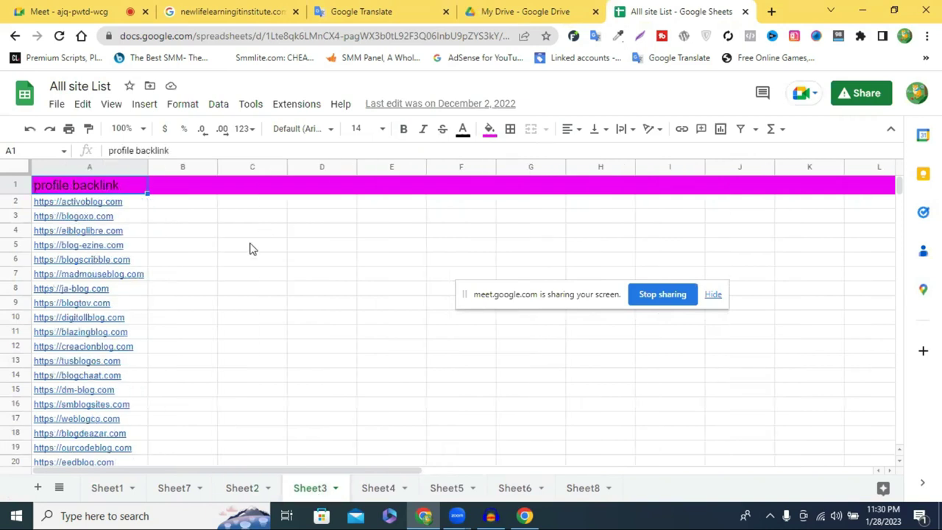
{"action": "scroll", "coordinate": [230, 310], "scroll_direction": "down", "scroll_amount": 15}
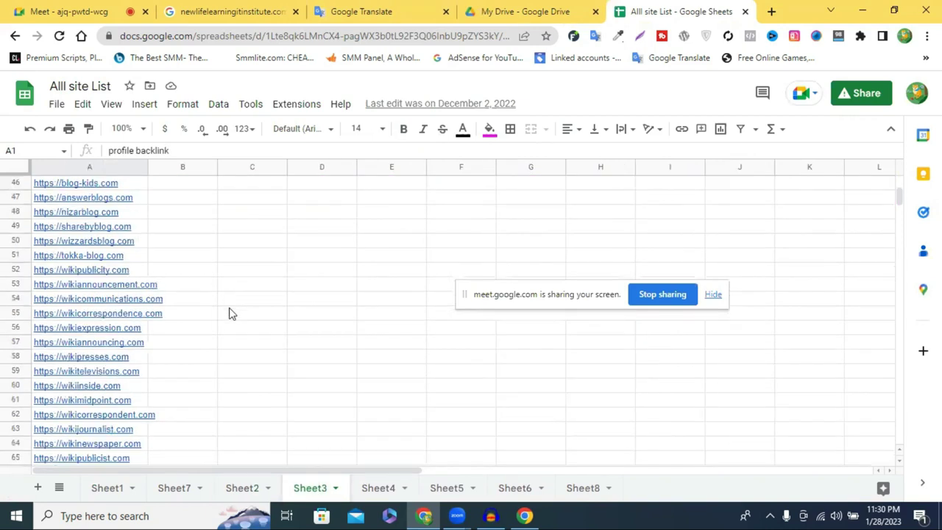
{"action": "scroll", "coordinate": [230, 313], "scroll_direction": "down", "scroll_amount": 20}
{"action": "scroll", "coordinate": [229, 312], "scroll_direction": "down", "scroll_amount": 20}
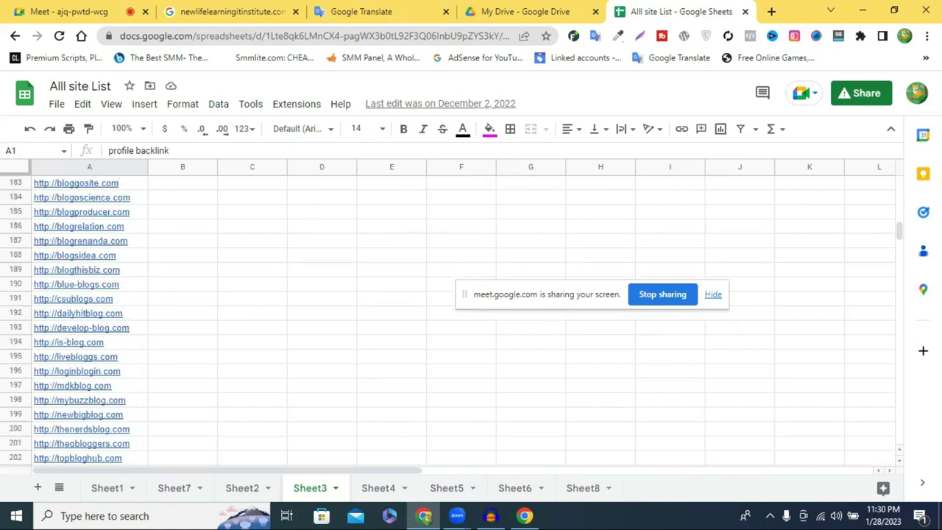
{"action": "scroll", "coordinate": [900, 257], "scroll_direction": "down", "scroll_amount": 13}
{"action": "left_click_drag", "start_coordinate": [900, 243], "coordinate": [905, 356]}
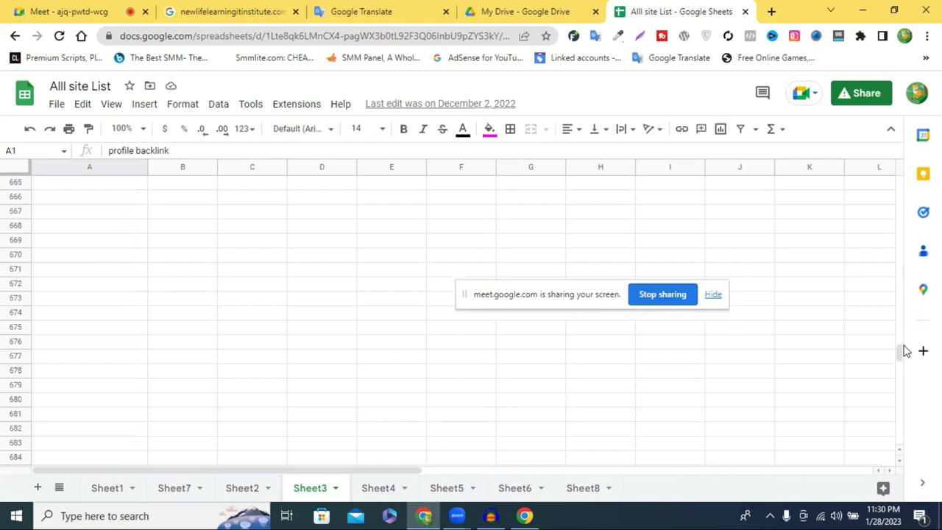
{"action": "left_click", "coordinate": [873, 300]}
{"action": "left_click_drag", "start_coordinate": [899, 357], "coordinate": [899, 254]}
{"action": "scroll", "coordinate": [116, 349], "scroll_direction": "down", "scroll_amount": 2}
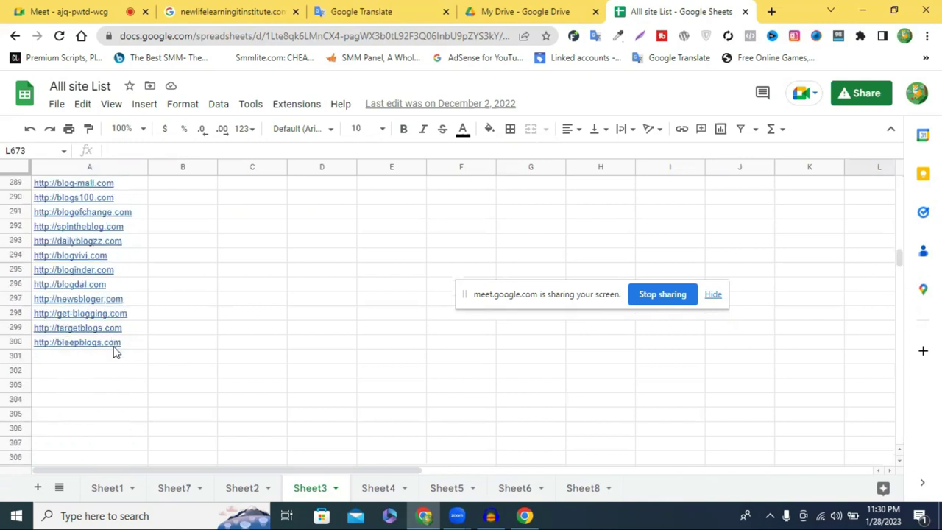
{"action": "scroll", "coordinate": [116, 348], "scroll_direction": "up", "scroll_amount": 2}
{"action": "scroll", "coordinate": [116, 349], "scroll_direction": "up", "scroll_amount": 10}
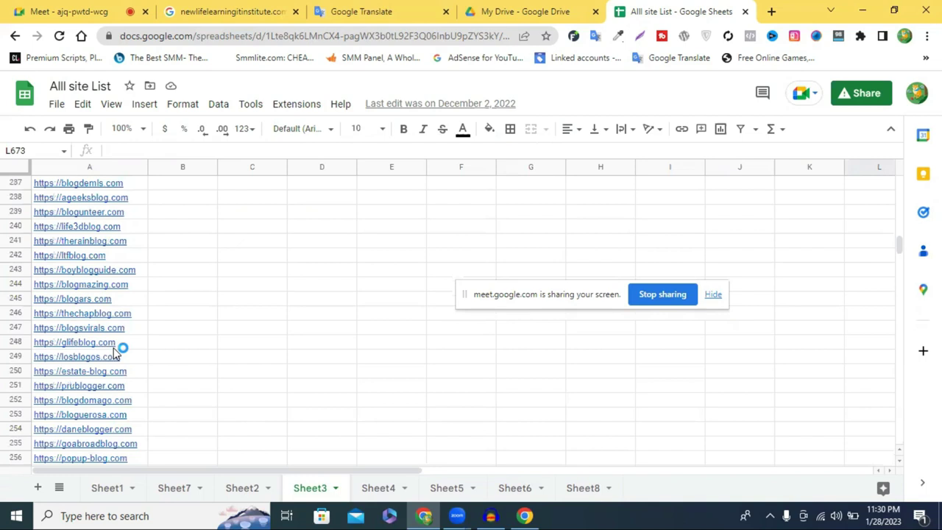
{"action": "scroll", "coordinate": [116, 349], "scroll_direction": "up", "scroll_amount": 15}
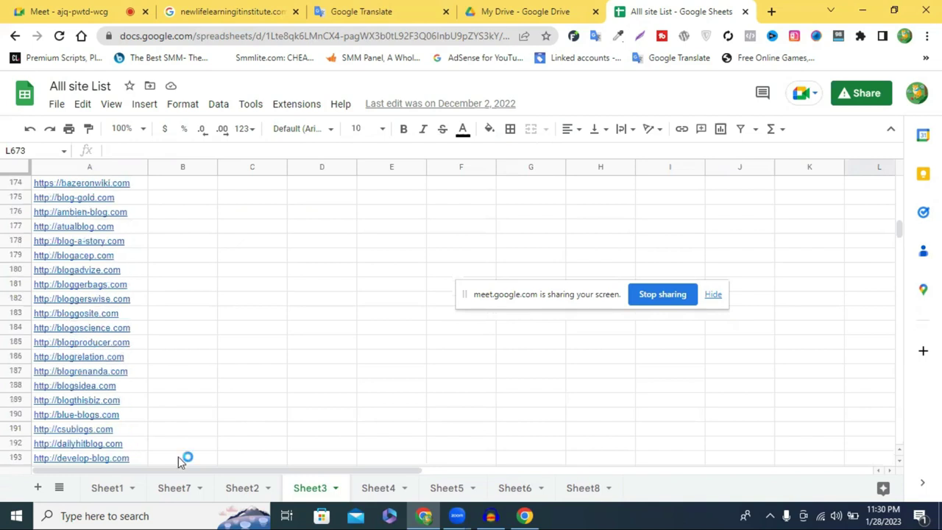
- Examine the bookmarking site list in Sheet1 from its heading down to the last entry
{"action": "left_click", "coordinate": [107, 488]}
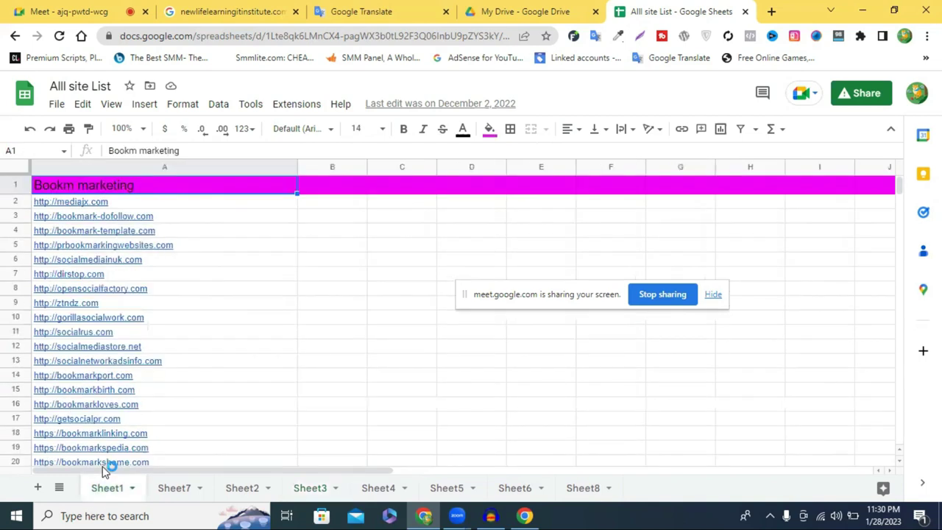
{"action": "left_click", "coordinate": [254, 375]}
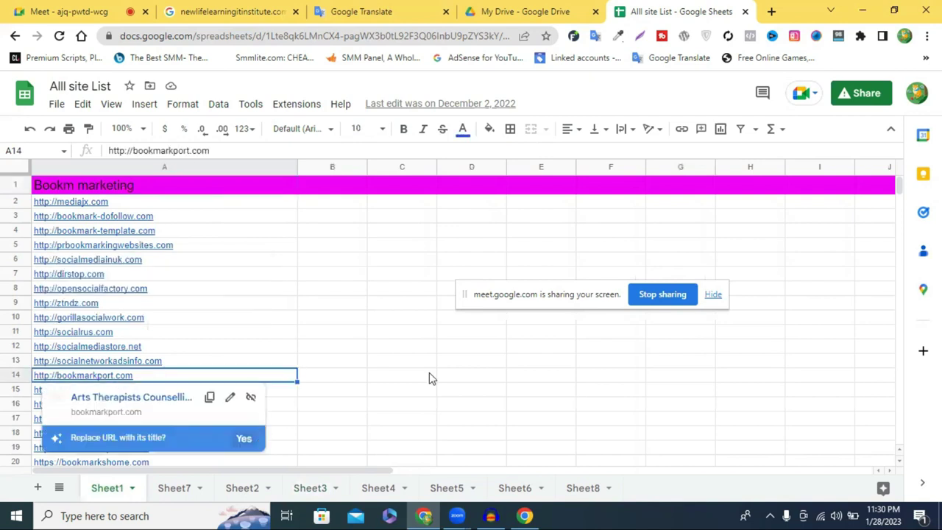
{"action": "left_click", "coordinate": [429, 377]}
{"action": "scroll", "coordinate": [199, 381], "scroll_direction": "down", "scroll_amount": 15}
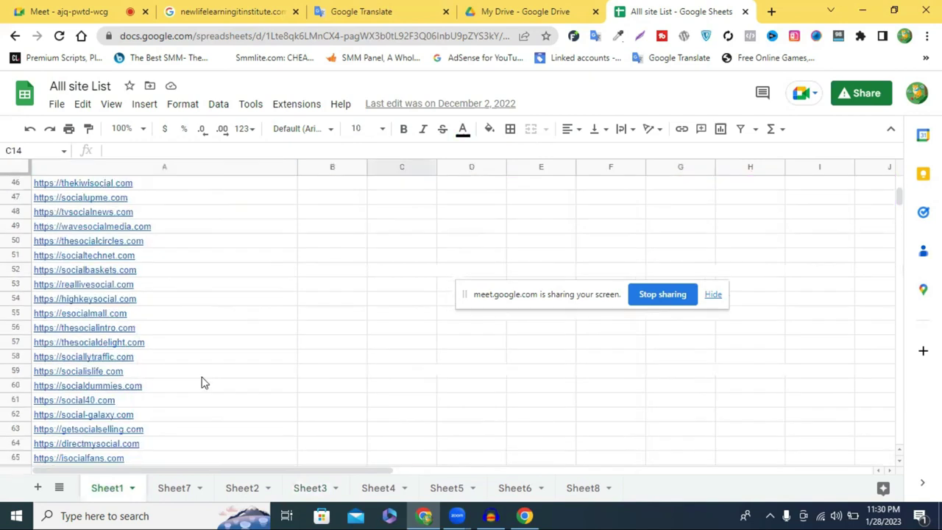
{"action": "scroll", "coordinate": [203, 383], "scroll_direction": "down", "scroll_amount": 4}
{"action": "scroll", "coordinate": [207, 385], "scroll_direction": "down", "scroll_amount": 14}
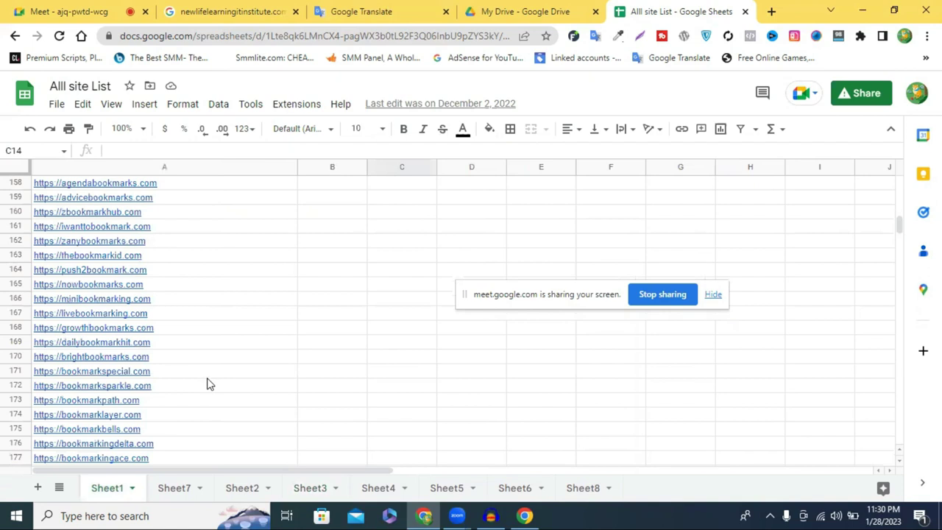
{"action": "scroll", "coordinate": [209, 385], "scroll_direction": "down", "scroll_amount": 7}
{"action": "scroll", "coordinate": [208, 382], "scroll_direction": "down", "scroll_amount": 7}
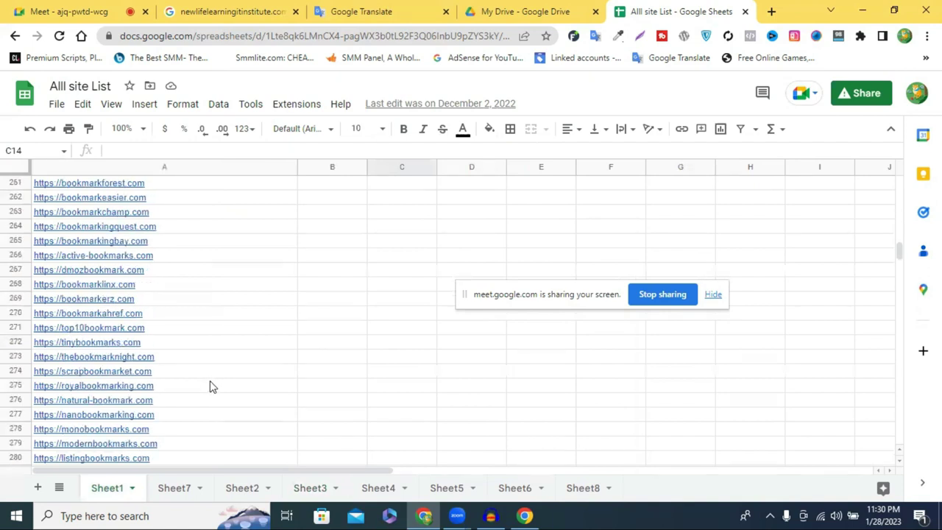
{"action": "scroll", "coordinate": [211, 386], "scroll_direction": "down", "scroll_amount": 14}
{"action": "scroll", "coordinate": [214, 392], "scroll_direction": "down", "scroll_amount": 14}
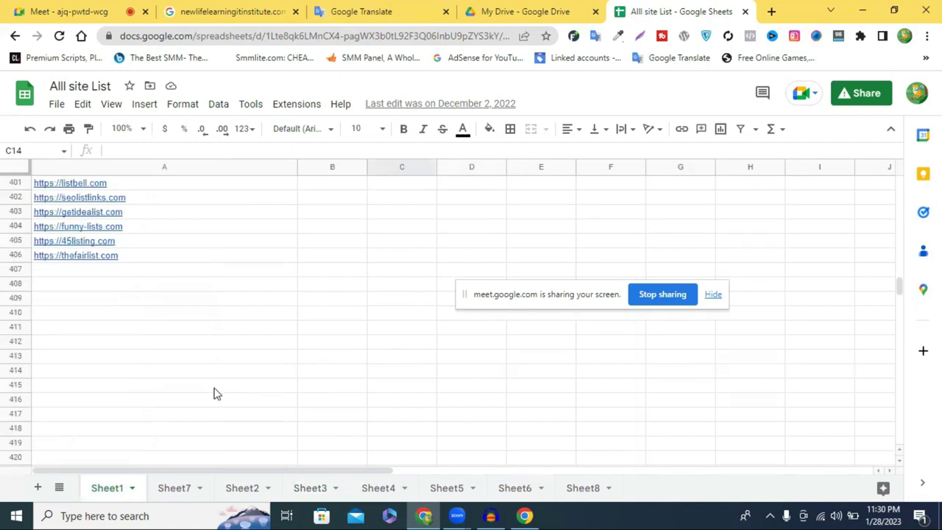
{"action": "scroll", "coordinate": [214, 394], "scroll_direction": "down", "scroll_amount": 1}
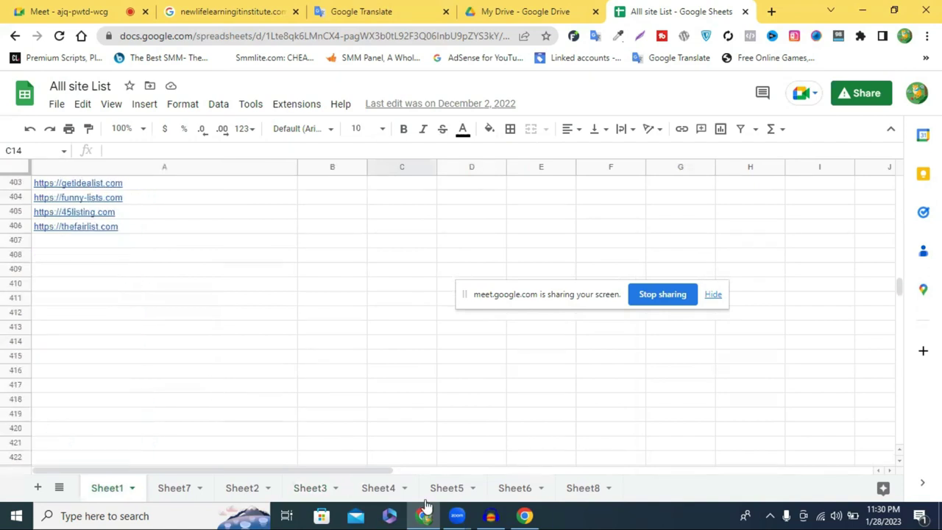
- Look over the site lists in Sheet7, Sheet2, Sheet3 and Sheet4 in turn
{"action": "left_click", "coordinate": [175, 489]}
{"action": "scroll", "coordinate": [307, 395], "scroll_direction": "down", "scroll_amount": 4}
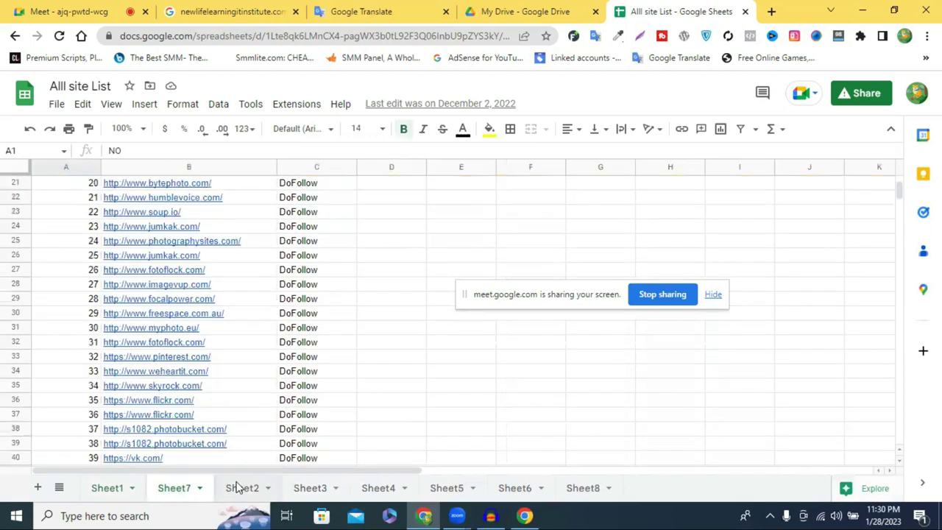
{"action": "left_click", "coordinate": [239, 488]}
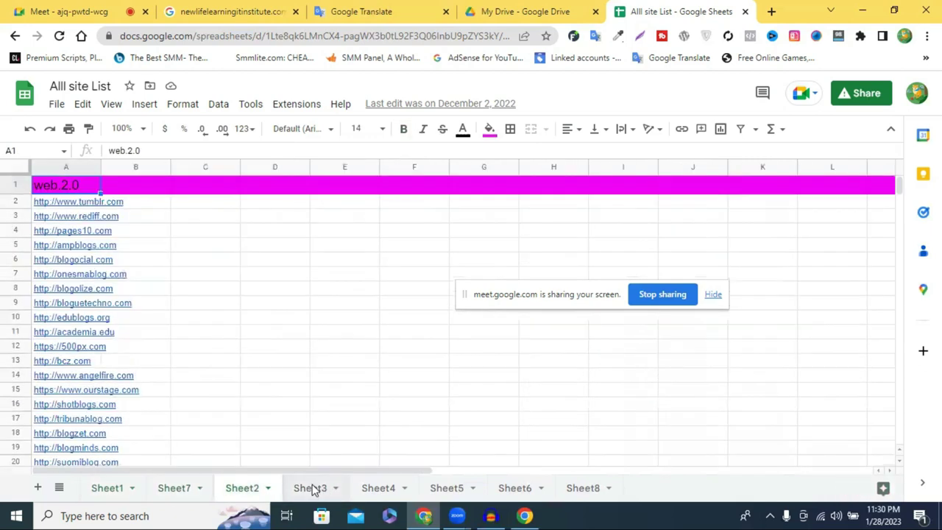
{"action": "left_click", "coordinate": [313, 490]}
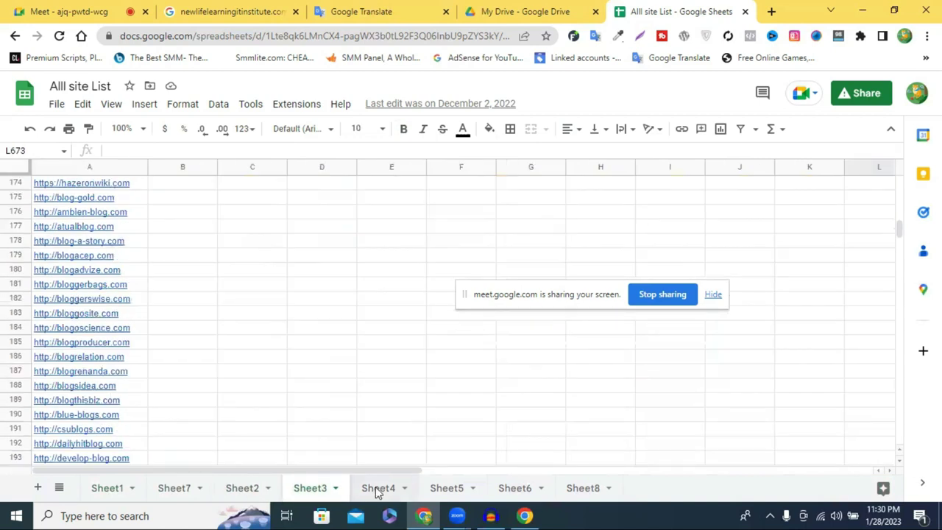
{"action": "left_click", "coordinate": [378, 490]}
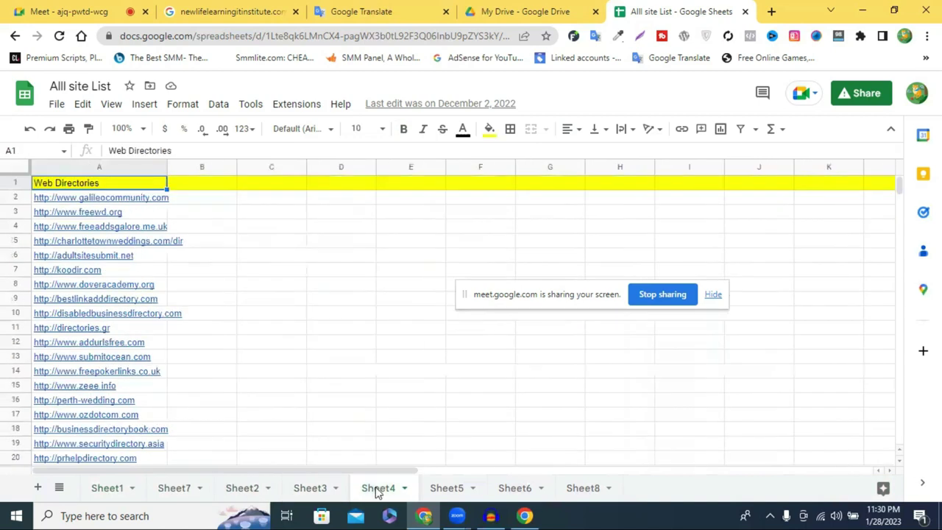
- Look through the Social Network Posts list in Sheet5 and the Article Directories list in Sheet6
{"action": "left_click", "coordinate": [447, 489]}
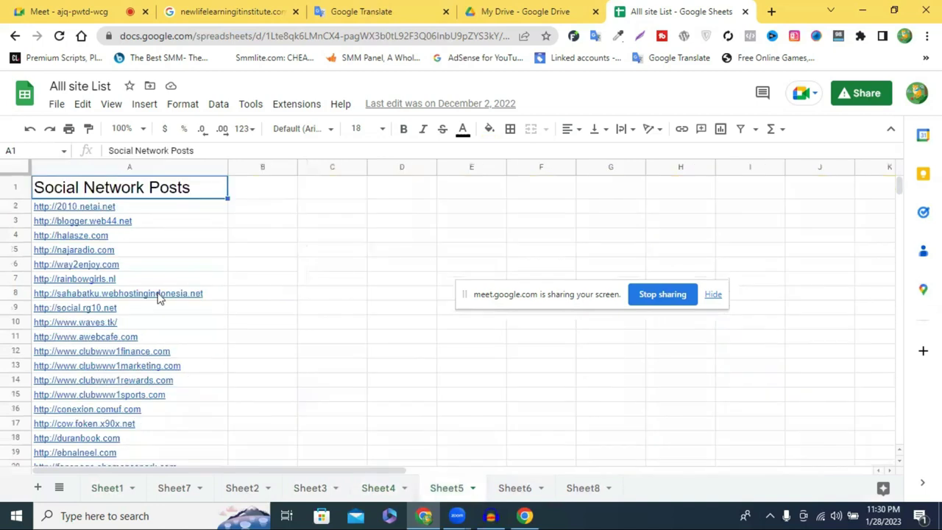
{"action": "scroll", "coordinate": [195, 312], "scroll_direction": "down", "scroll_amount": 10}
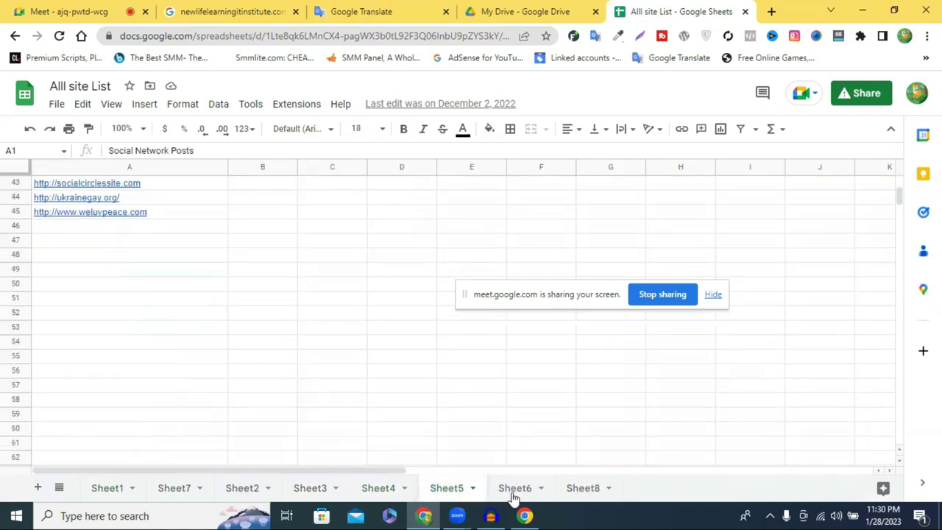
{"action": "key", "text": "ctrl+Page_Down"}
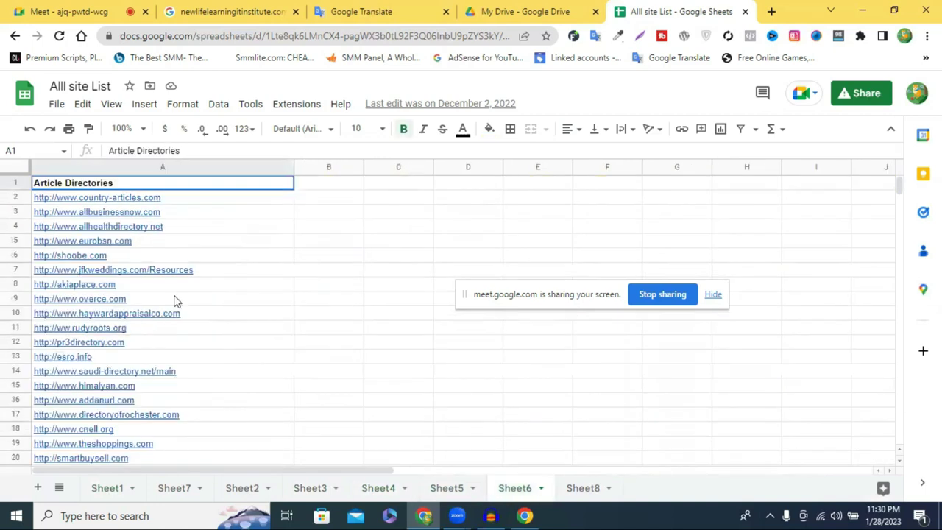
{"action": "scroll", "coordinate": [350, 315], "scroll_direction": "down", "scroll_amount": 14}
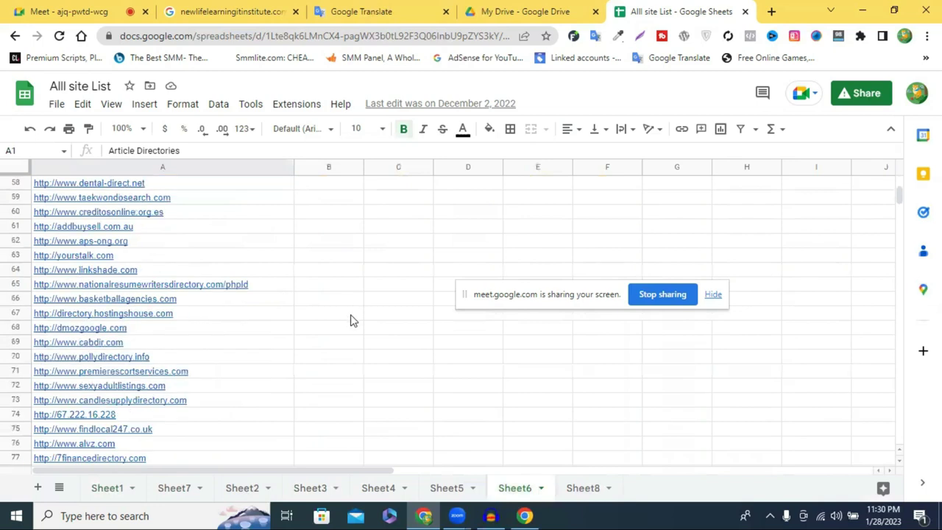
{"action": "scroll", "coordinate": [352, 320], "scroll_direction": "down", "scroll_amount": 10}
{"action": "scroll", "coordinate": [440, 375], "scroll_direction": "down", "scroll_amount": 5}
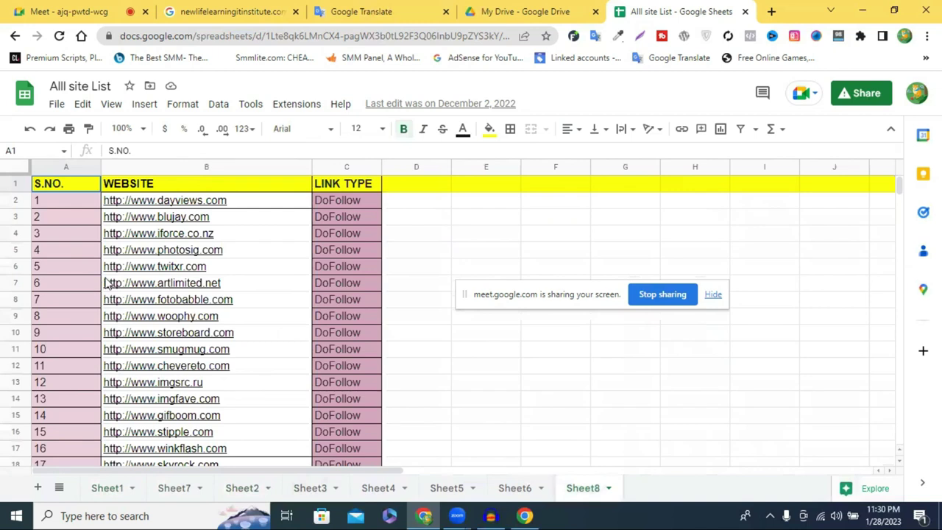
- Preview the artlimited.net link in Sheet8 and examine its website and link-type list down to the last entry
{"action": "mouse_move", "coordinate": [145, 285]}
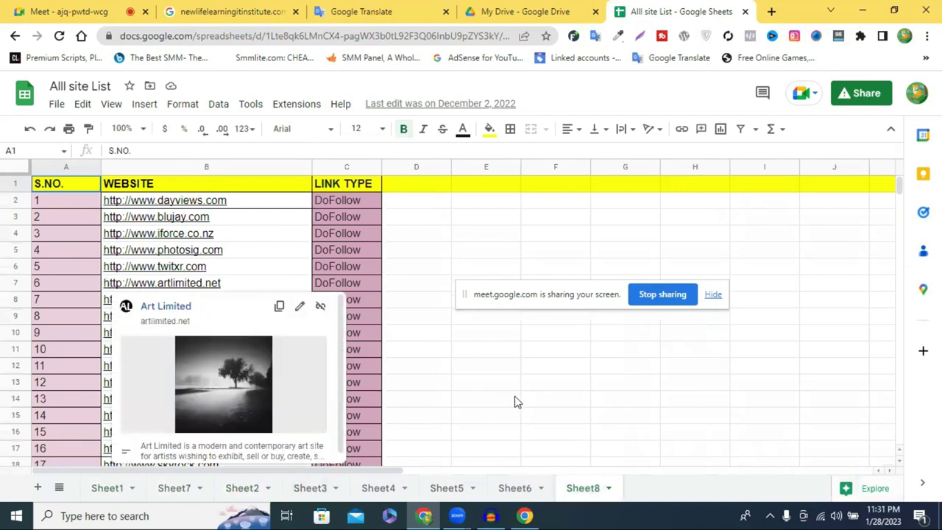
{"action": "left_click", "coordinate": [515, 410]}
{"action": "scroll", "coordinate": [335, 365], "scroll_direction": "down", "scroll_amount": 1}
{"action": "scroll", "coordinate": [324, 375], "scroll_direction": "down", "scroll_amount": 15}
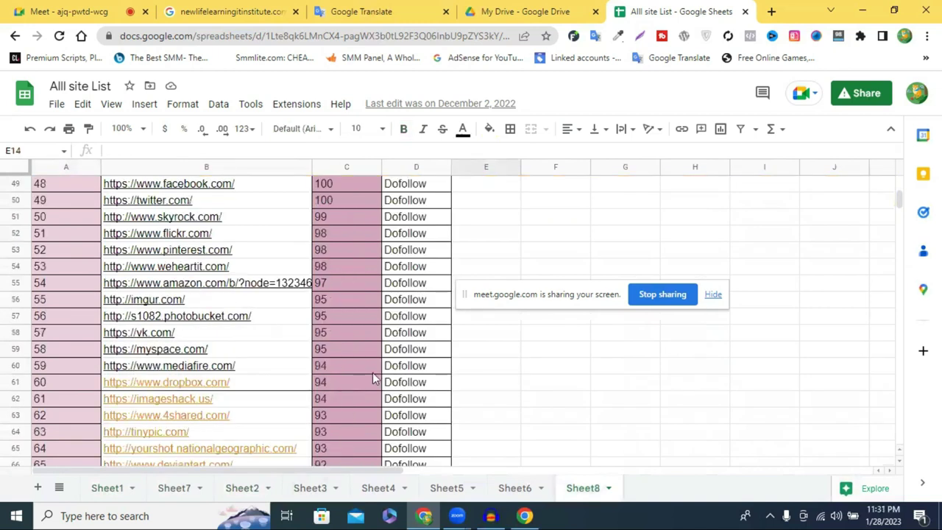
{"action": "scroll", "coordinate": [368, 393], "scroll_direction": "down", "scroll_amount": 9}
{"action": "scroll", "coordinate": [368, 394], "scroll_direction": "down", "scroll_amount": 3}
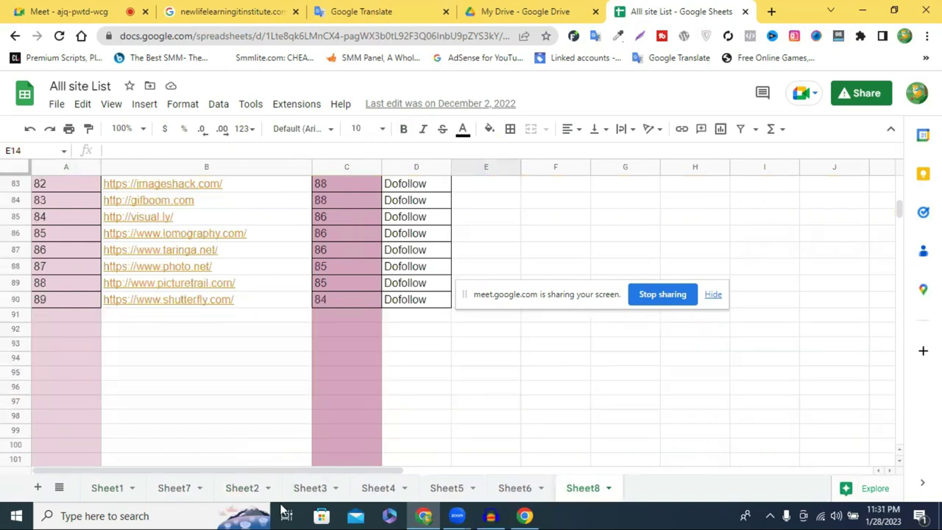
- Revisit the web 2.0 list in Sheet2 and look back through the earlier blog and wiki entries in Sheet3
{"action": "left_click", "coordinate": [241, 488]}
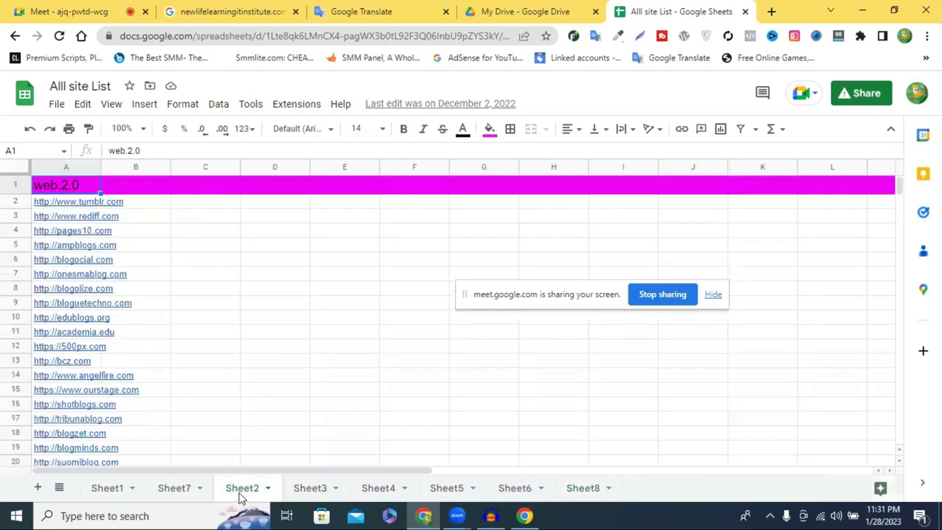
{"action": "left_click", "coordinate": [310, 489]}
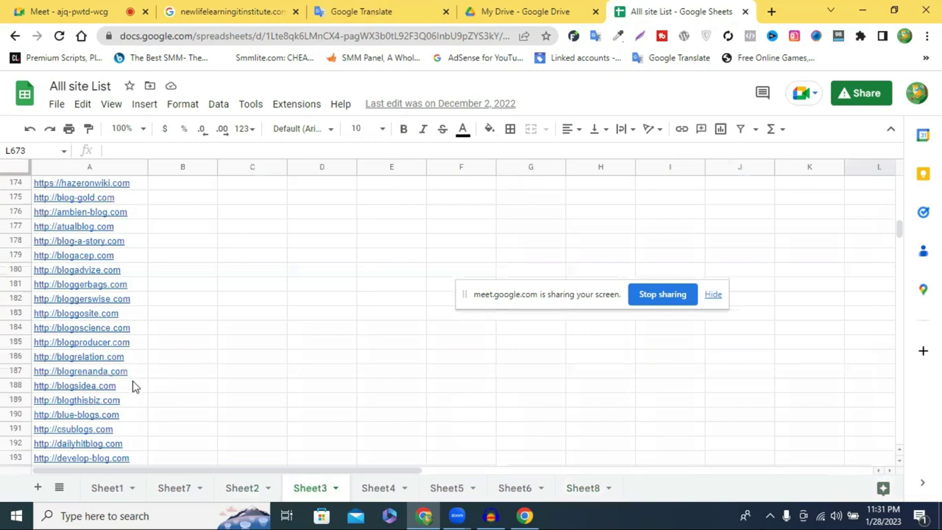
{"action": "scroll", "coordinate": [132, 386], "scroll_direction": "up", "scroll_amount": 10}
{"action": "scroll", "coordinate": [891, 297], "scroll_direction": "up", "scroll_amount": 15}
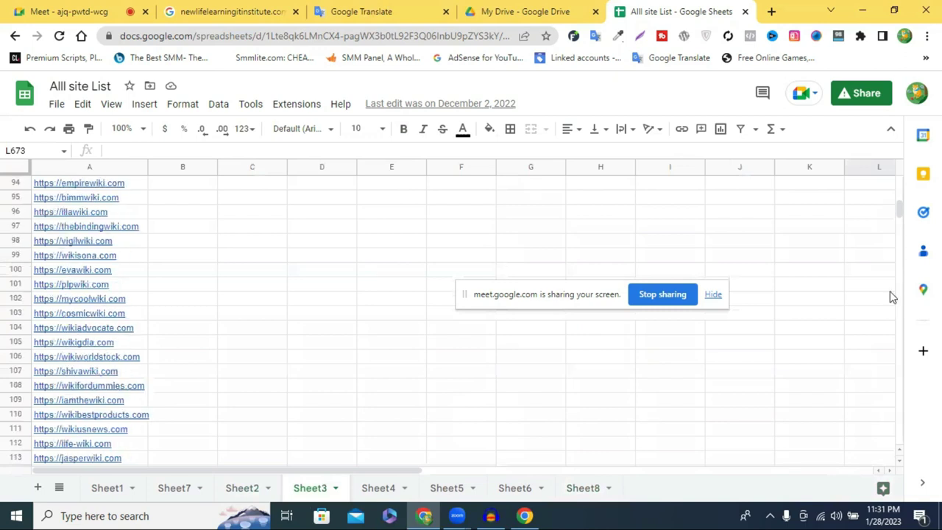
{"action": "left_click_drag", "start_coordinate": [905, 200], "coordinate": [900, 171]}
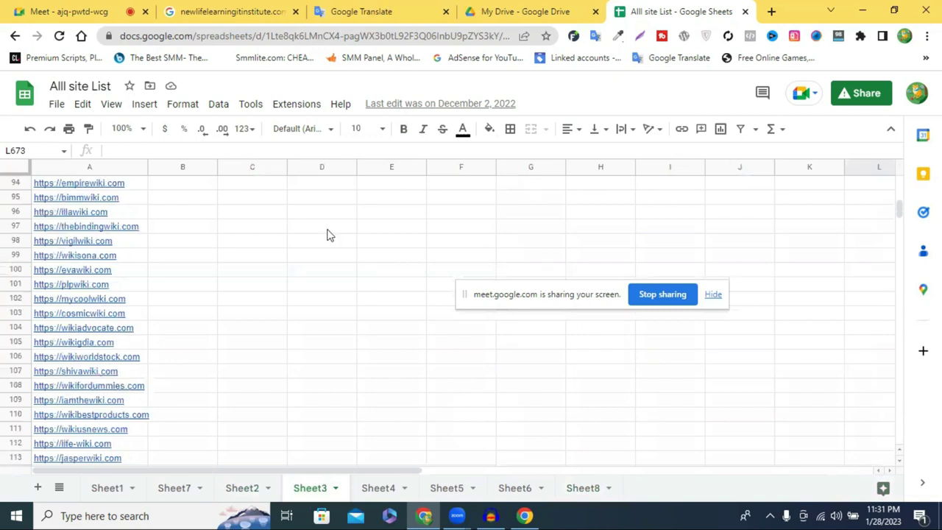
{"action": "scroll", "coordinate": [136, 327], "scroll_direction": "down", "scroll_amount": 20}
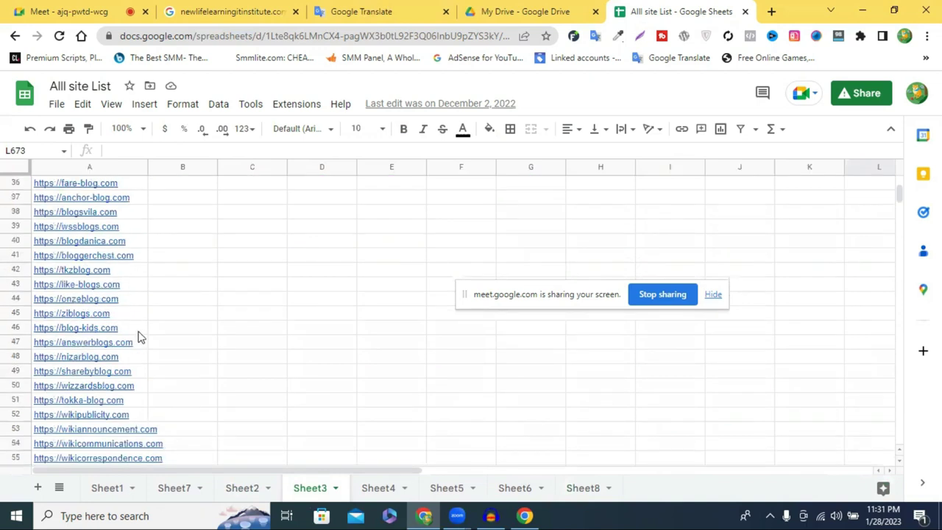
{"action": "scroll", "coordinate": [142, 329], "scroll_direction": "down", "scroll_amount": 1}
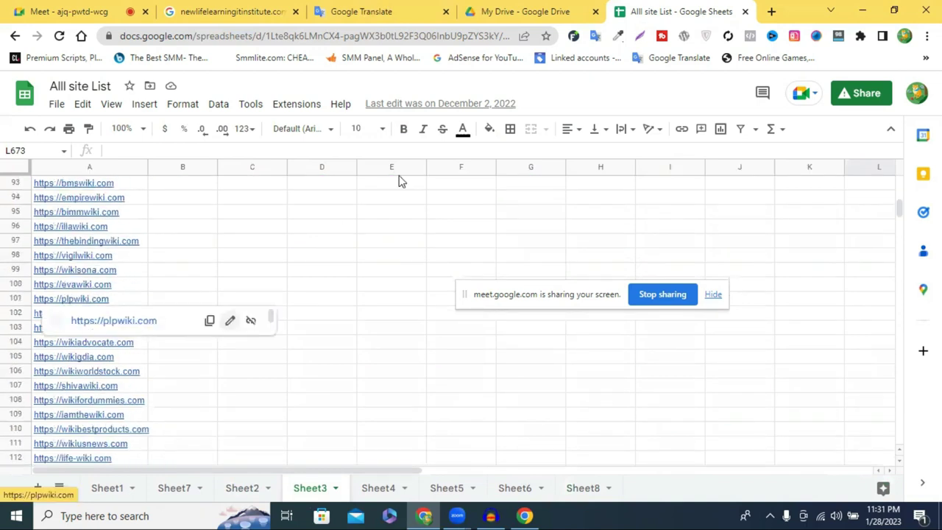
- Check the general access roles in the sharing settings of "Alll site List" and copy the spreadsheet's link
{"action": "left_click", "coordinate": [861, 93]}
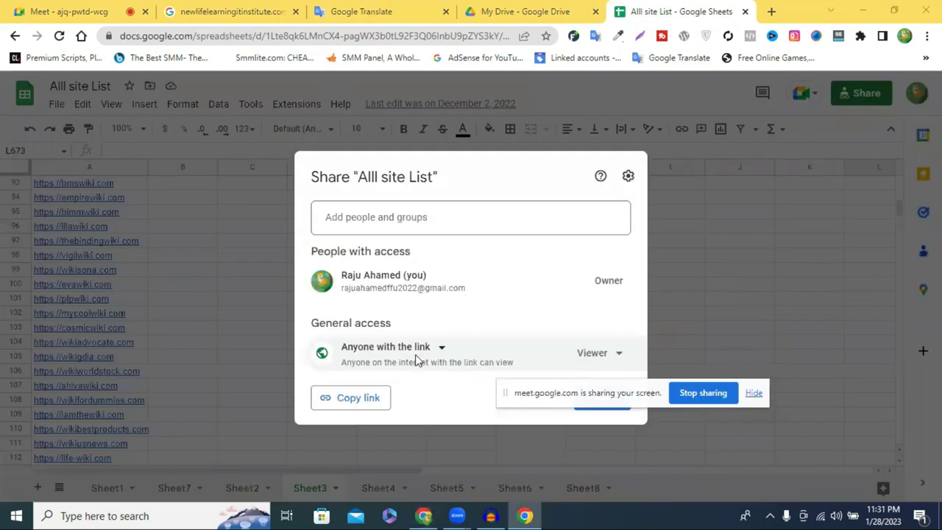
{"action": "left_click", "coordinate": [417, 352]}
{"action": "left_click", "coordinate": [578, 342]}
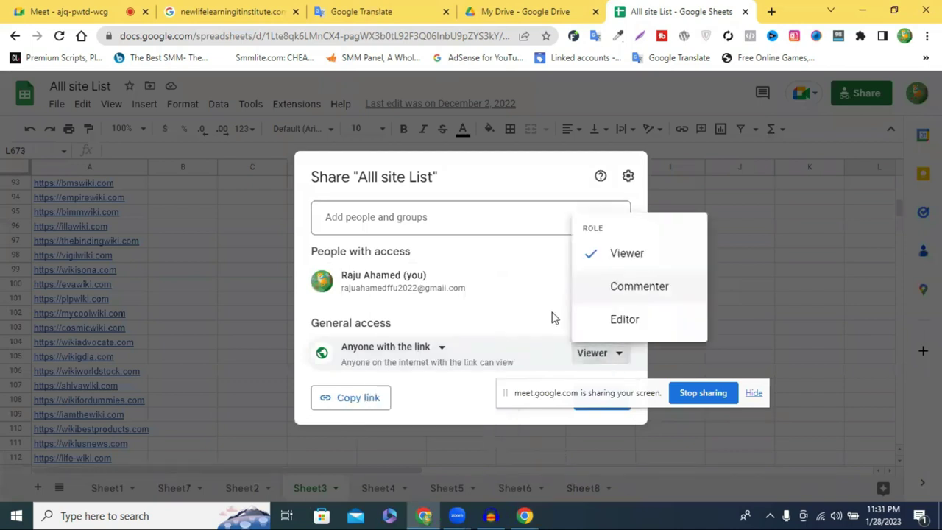
{"action": "left_click", "coordinate": [336, 400]}
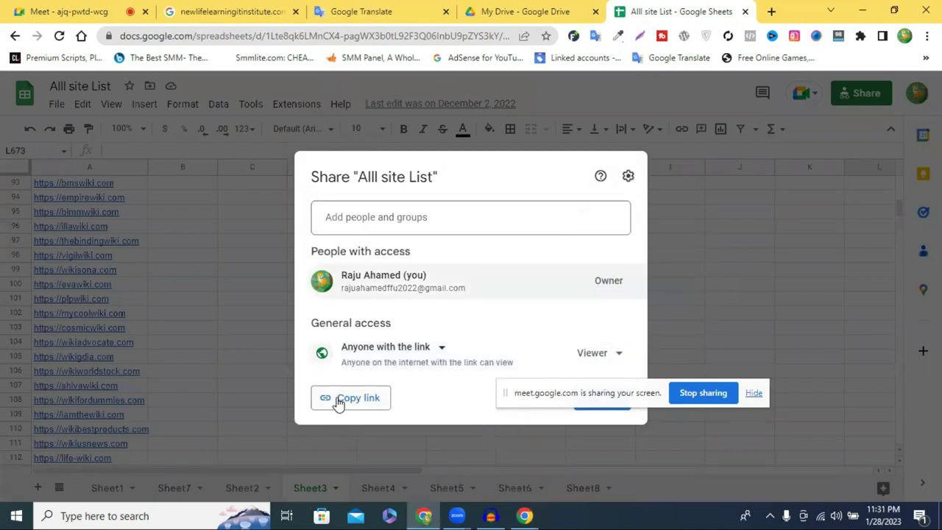
{"action": "left_click", "coordinate": [339, 400]}
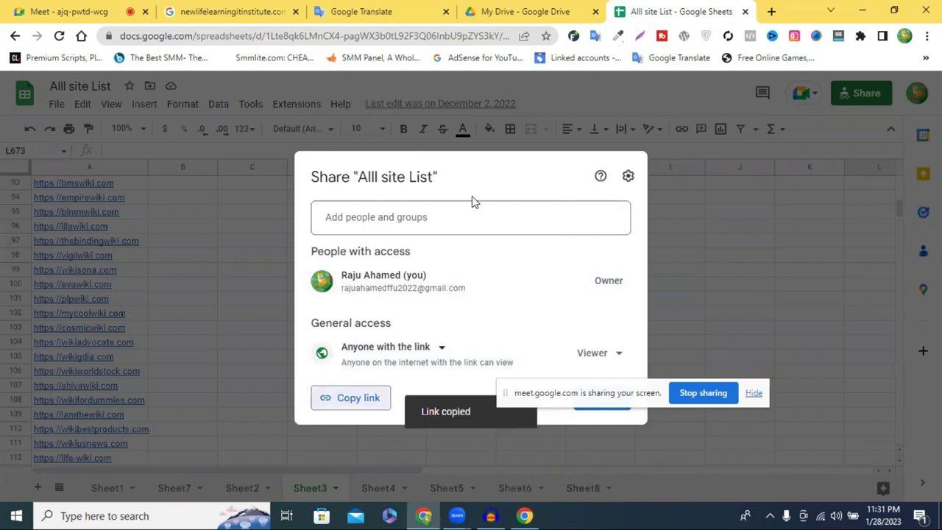
- Switch to the Google Meet call and send the copied spreadsheet link to everyone in the in-call messages
{"action": "left_click", "coordinate": [68, 9]}
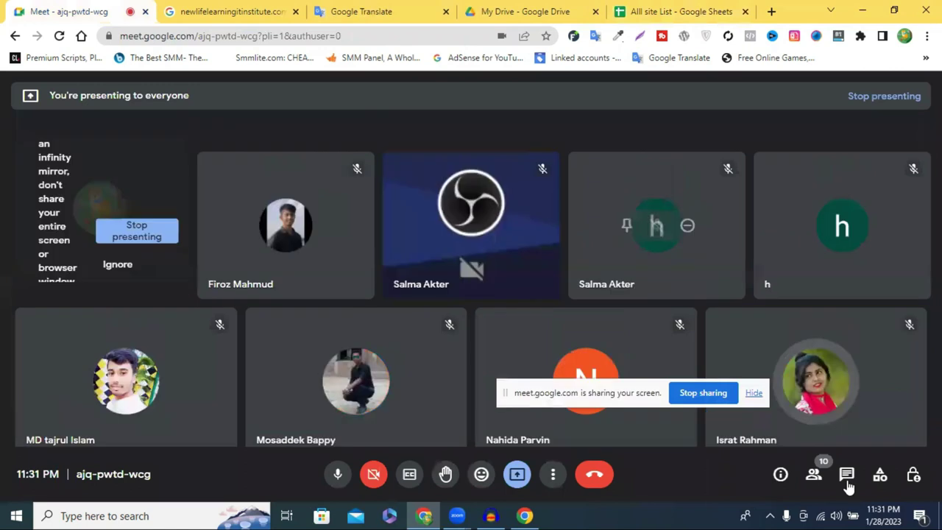
{"action": "left_click", "coordinate": [847, 476]}
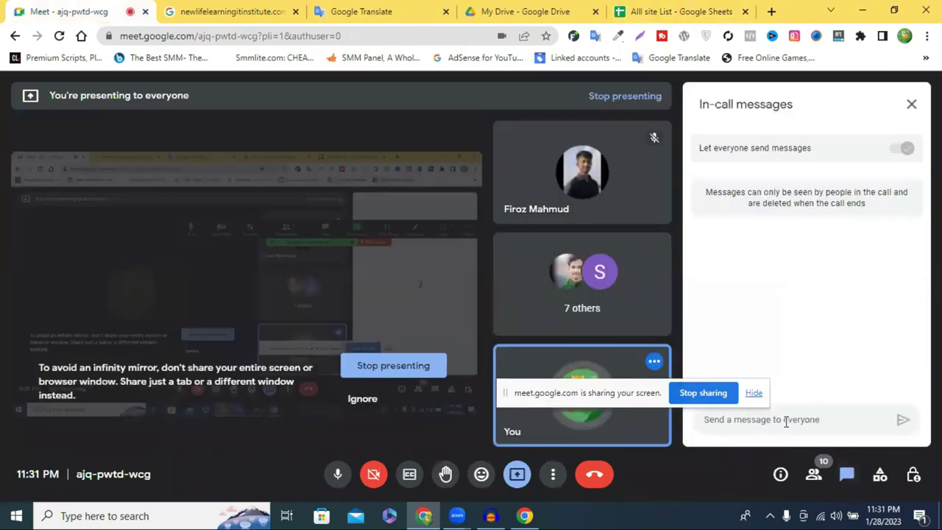
{"action": "left_click", "coordinate": [785, 421]}
{"action": "key", "text": "ctrl+v"}
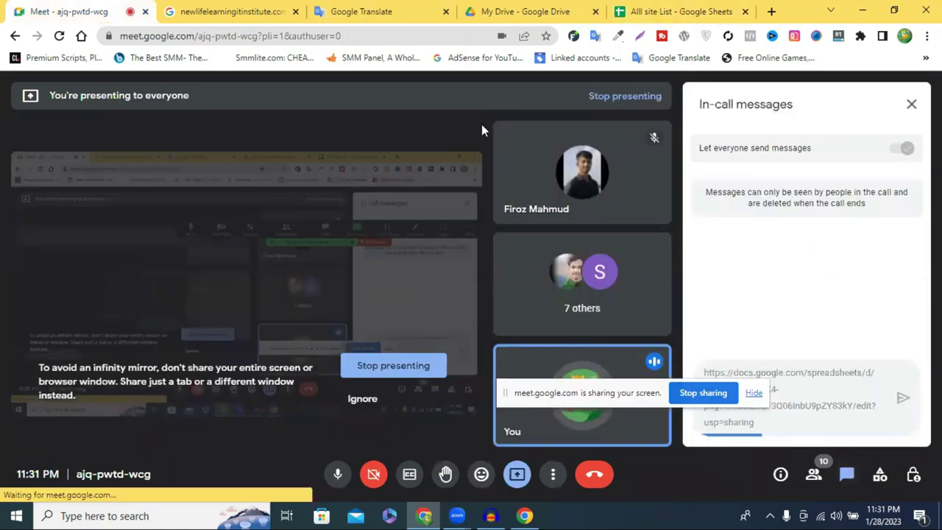
{"action": "key", "text": "Return"}
- Return to the "Alll site List" spreadsheet, dismiss its sharing dialog and open a new browser tab
{"action": "left_click", "coordinate": [681, 11]}
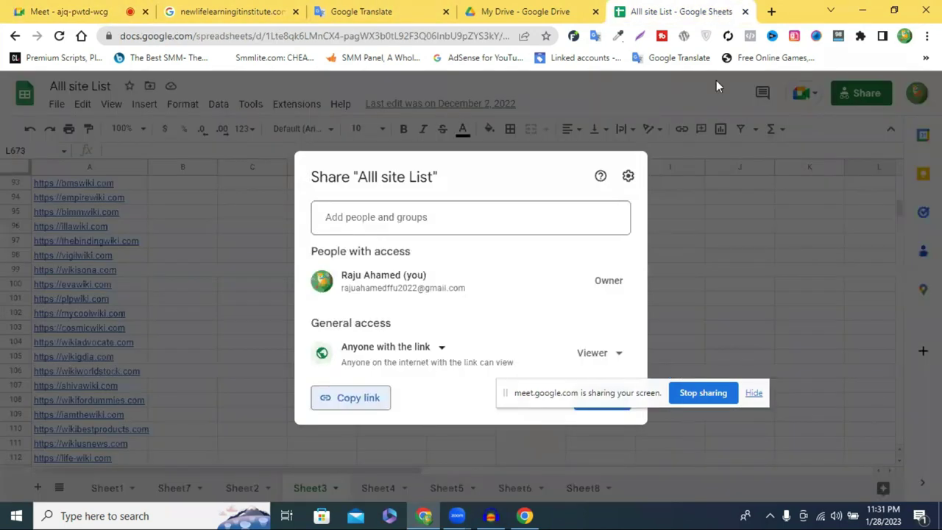
{"action": "key", "text": "Escape"}
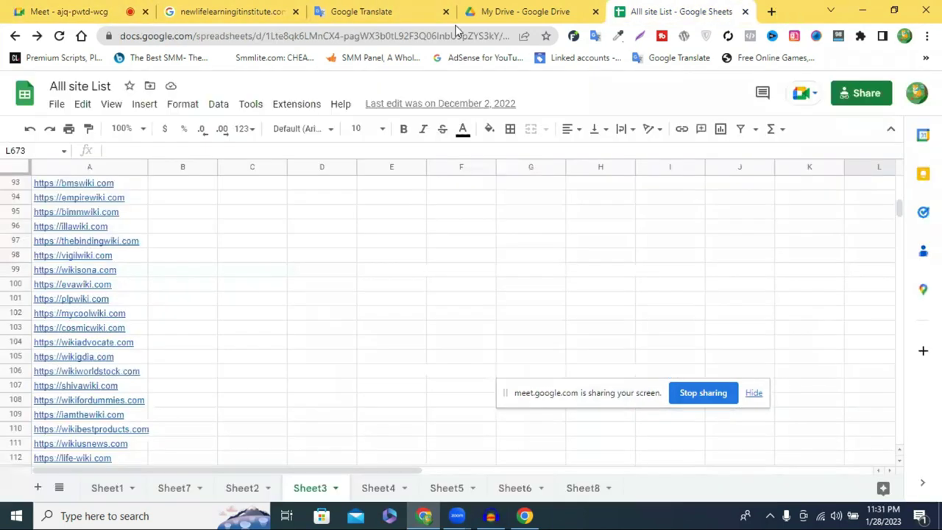
{"action": "key", "text": "ctrl+t"}
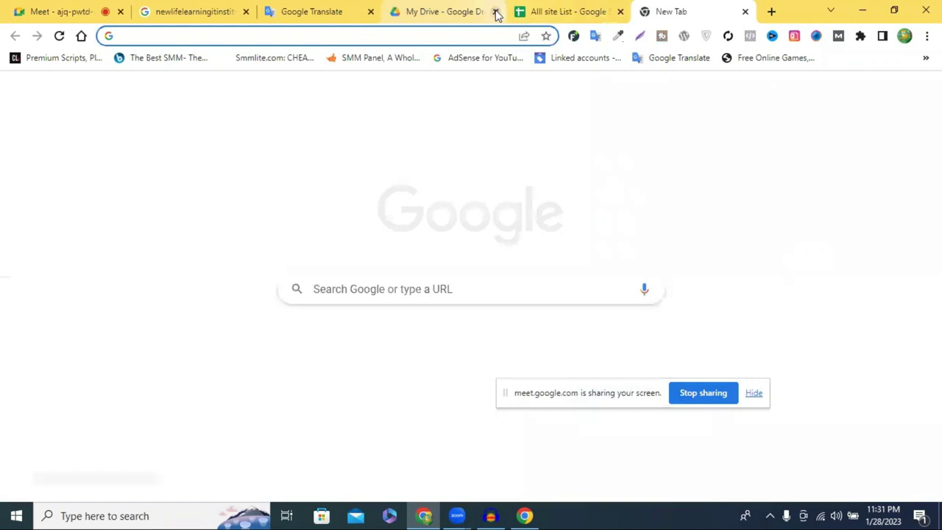
- Close the My Drive tab and search Google for "profile backlink site list 2022"
{"action": "left_click", "coordinate": [496, 11]}
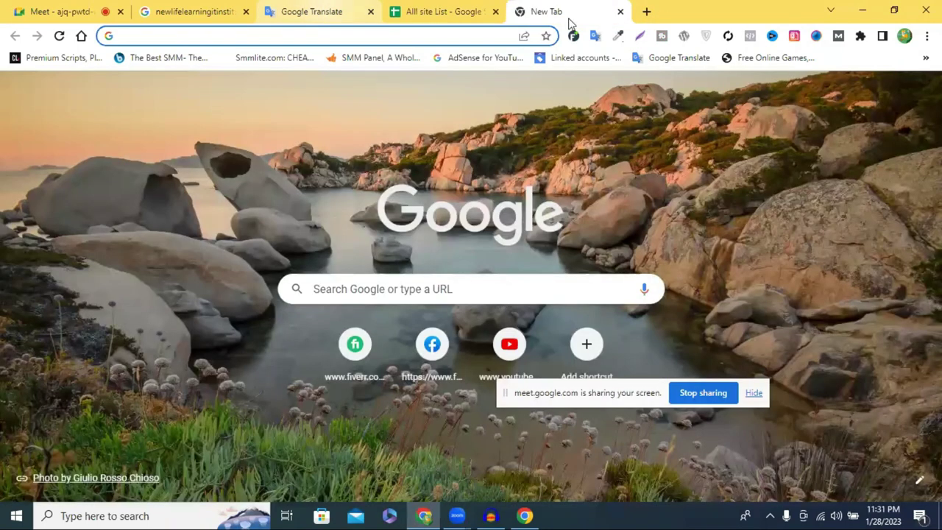
{"action": "left_click", "coordinate": [304, 33]}
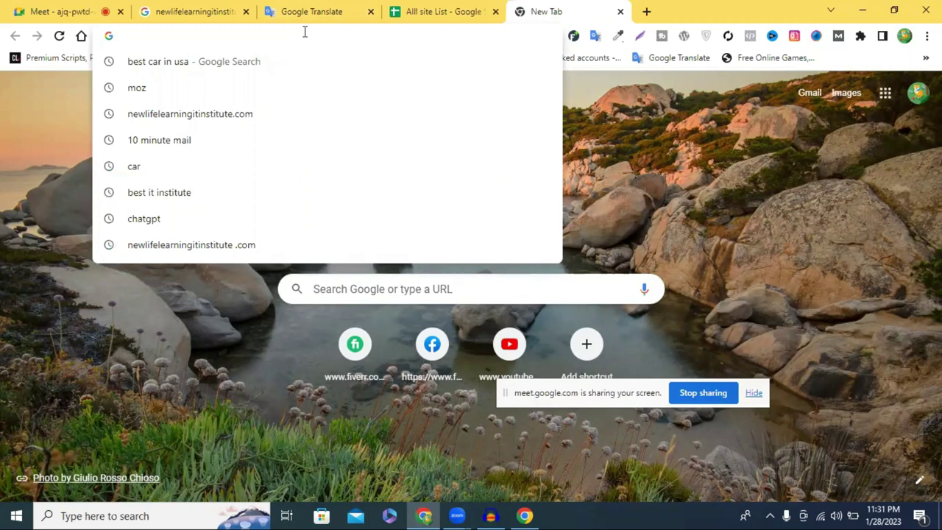
{"action": "type", "text": "prof"}
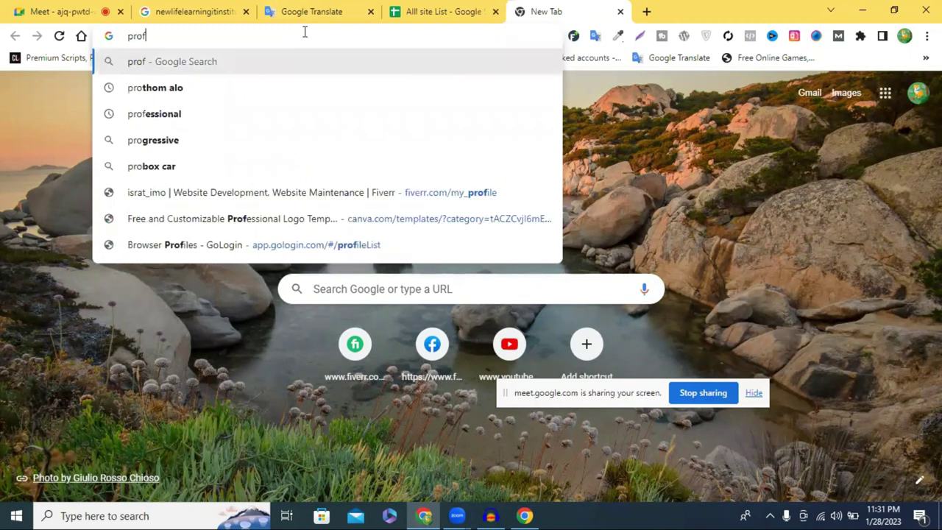
{"action": "type", "text": "ile"}
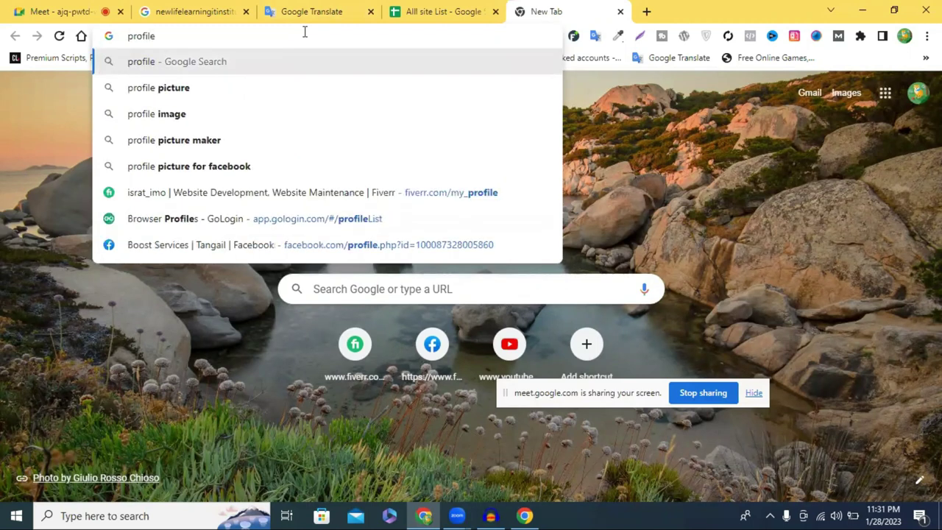
{"action": "type", "text": " backl"}
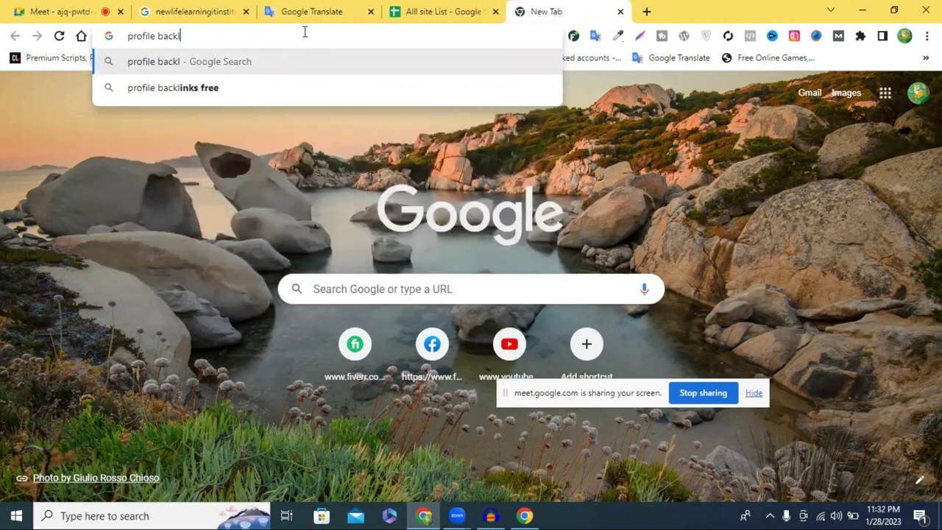
{"action": "type", "text": "ink si"}
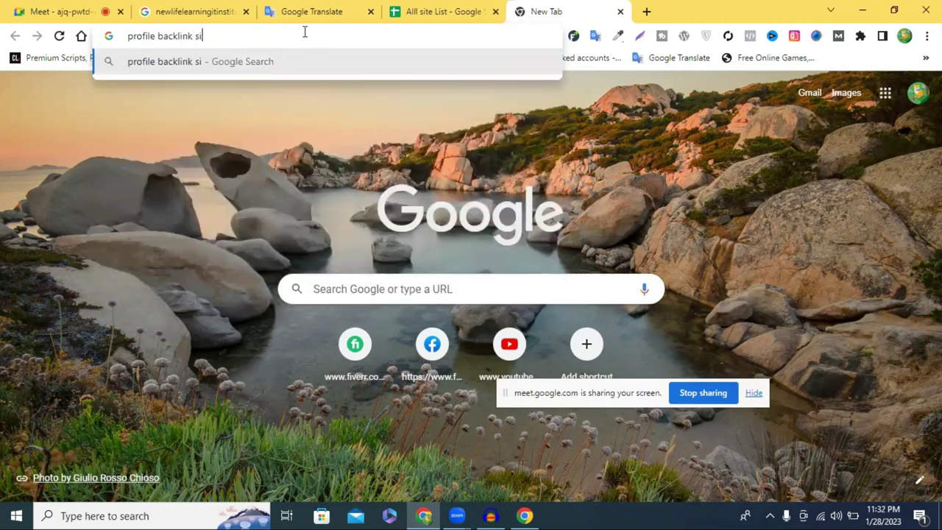
{"action": "type", "text": "te list "}
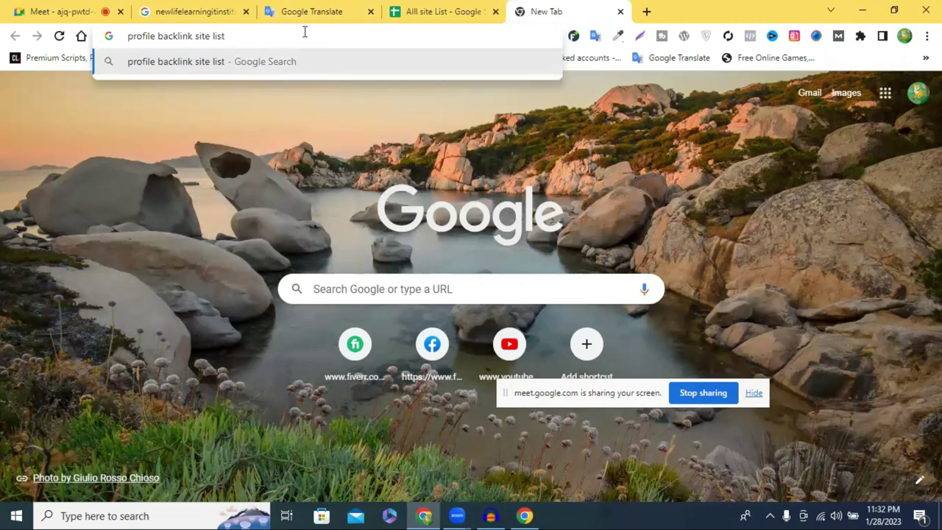
{"action": "type", "text": "2022"}
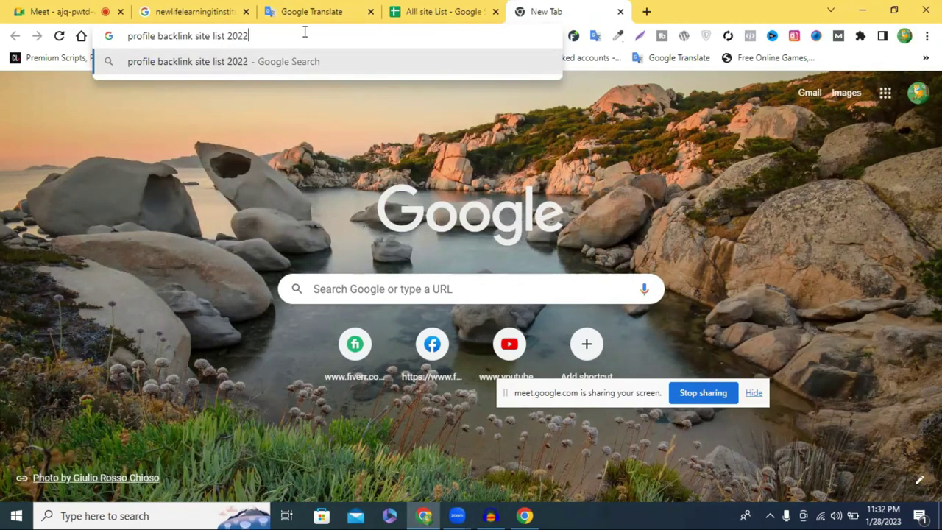
{"action": "key", "text": "Return"}
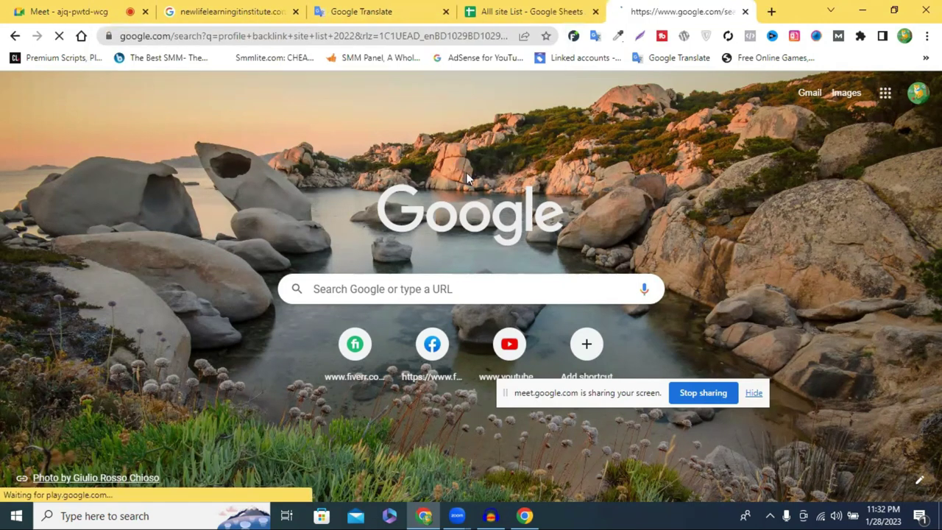
- Look over the search results and open "700+ Profile Creation Sites List 2023" from expert-seo-training-institute.in in a new tab
{"action": "scroll", "coordinate": [279, 270], "scroll_direction": "down", "scroll_amount": 1}
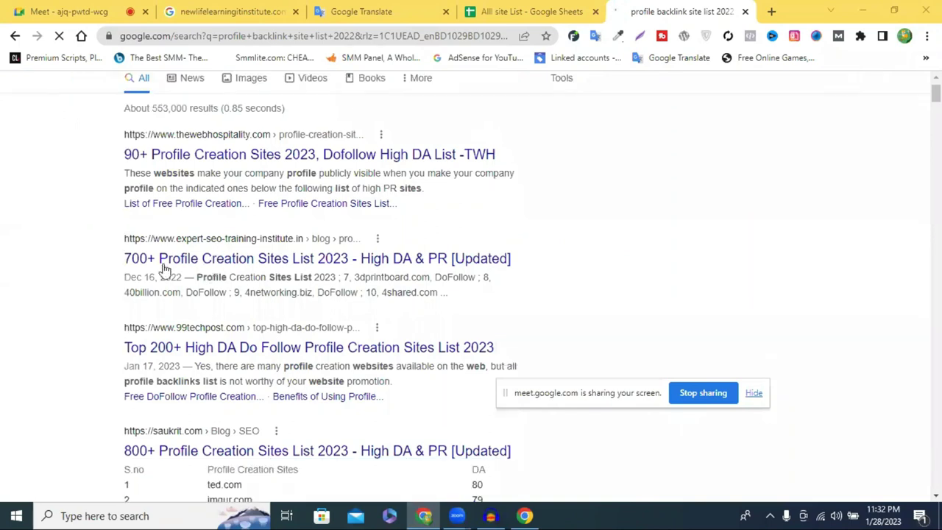
{"action": "left_click", "coordinate": [214, 263]}
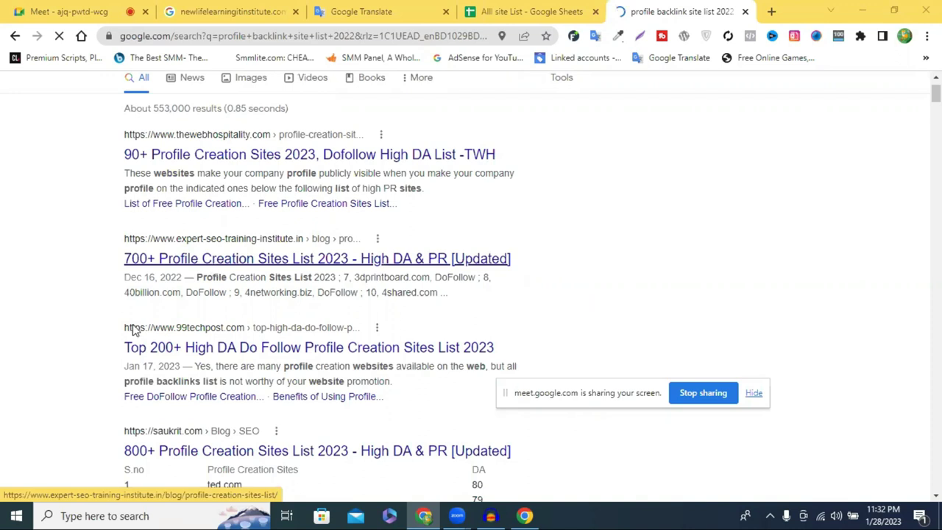
{"action": "scroll", "coordinate": [310, 302], "scroll_direction": "down", "scroll_amount": 3}
{"action": "scroll", "coordinate": [284, 273], "scroll_direction": "up", "scroll_amount": 3}
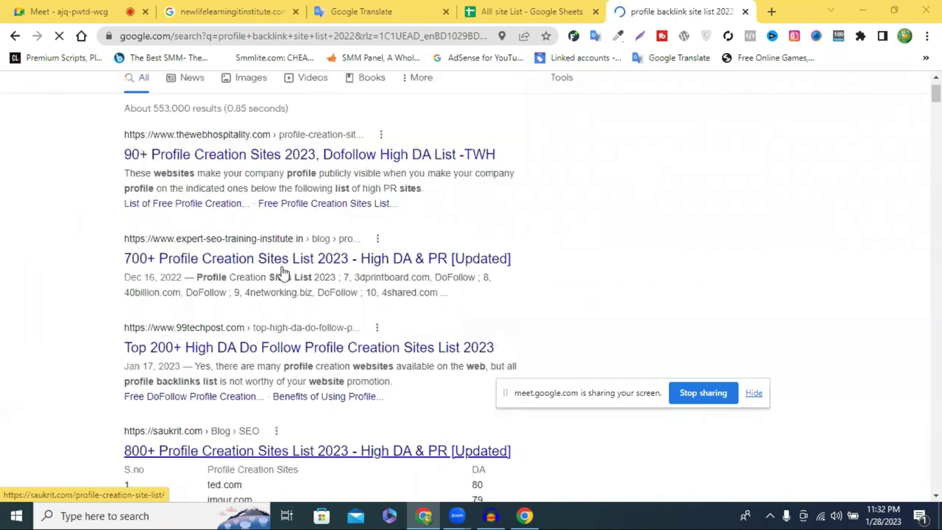
{"action": "scroll", "coordinate": [221, 294], "scroll_direction": "up", "scroll_amount": 2}
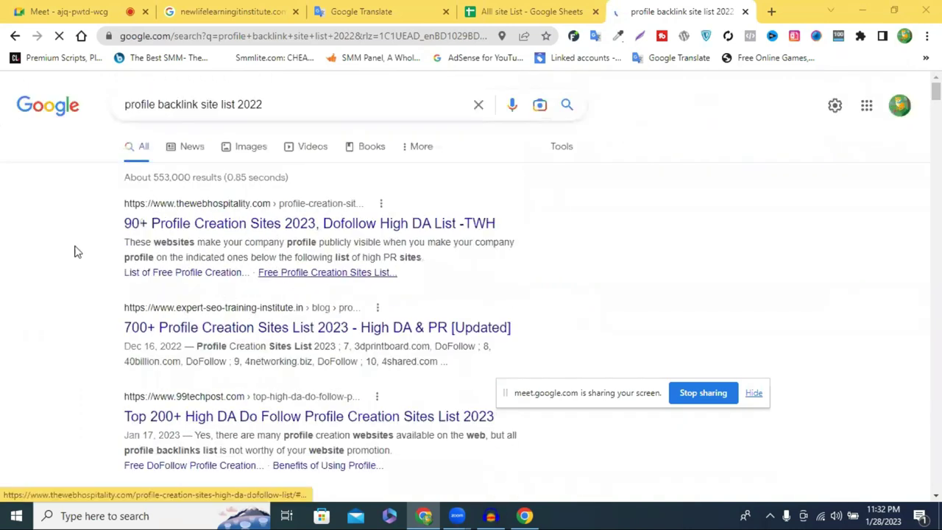
{"action": "scroll", "coordinate": [76, 250], "scroll_direction": "down", "scroll_amount": 1}
{"action": "scroll", "coordinate": [195, 203], "scroll_direction": "down", "scroll_amount": 2}
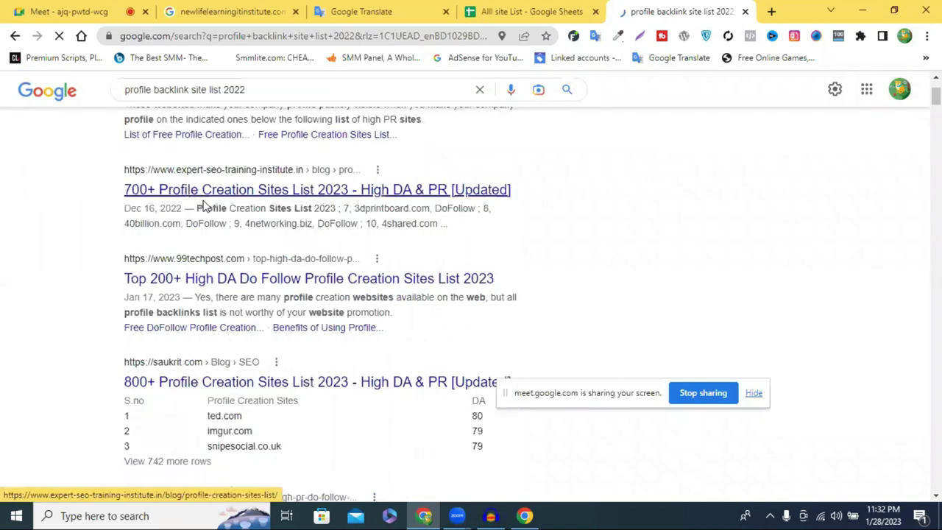
{"action": "left_click", "coordinate": [207, 206]}
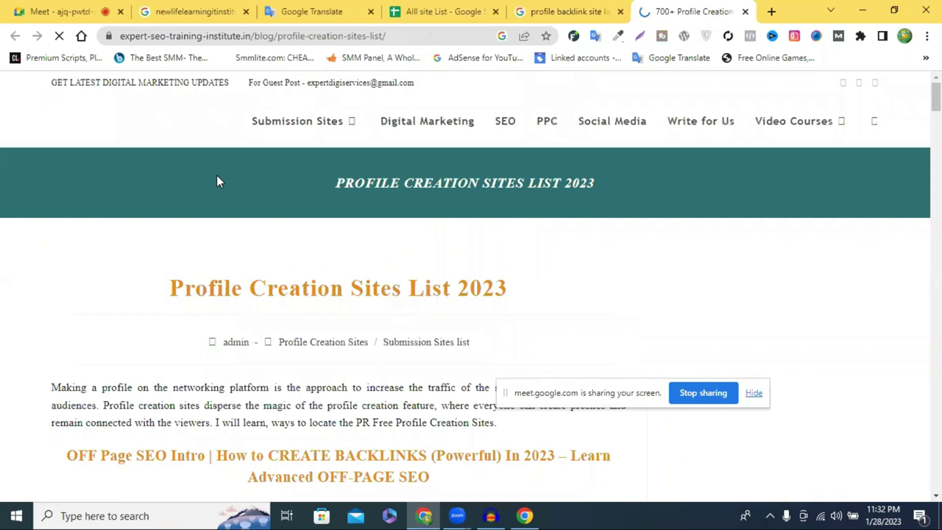
- Examine the article's sponsored premium list and its Profile Creation Sites List 2023 table, including the websites and their link types
{"action": "scroll", "coordinate": [216, 181], "scroll_direction": "down", "scroll_amount": 5}
{"action": "scroll", "coordinate": [216, 181], "scroll_direction": "down", "scroll_amount": 5}
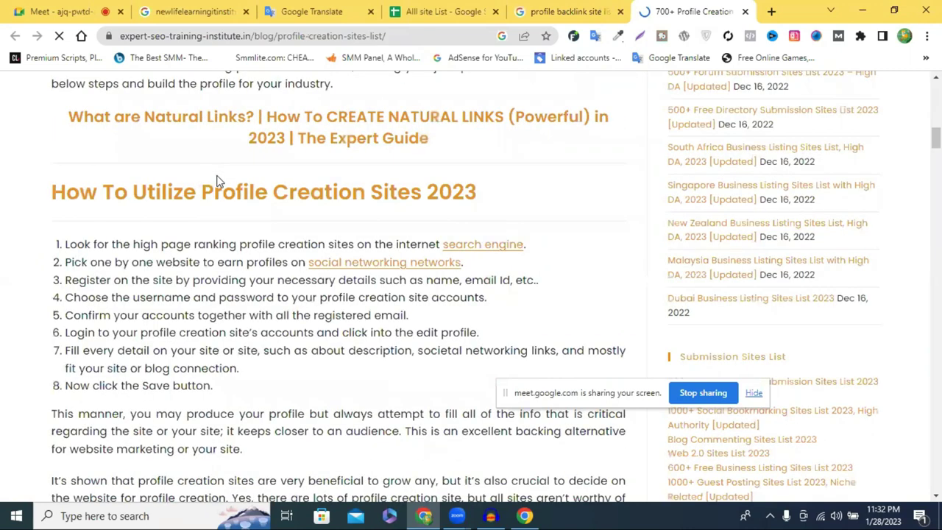
{"action": "scroll", "coordinate": [216, 181], "scroll_direction": "down", "scroll_amount": 5}
{"action": "scroll", "coordinate": [216, 181], "scroll_direction": "down", "scroll_amount": 5}
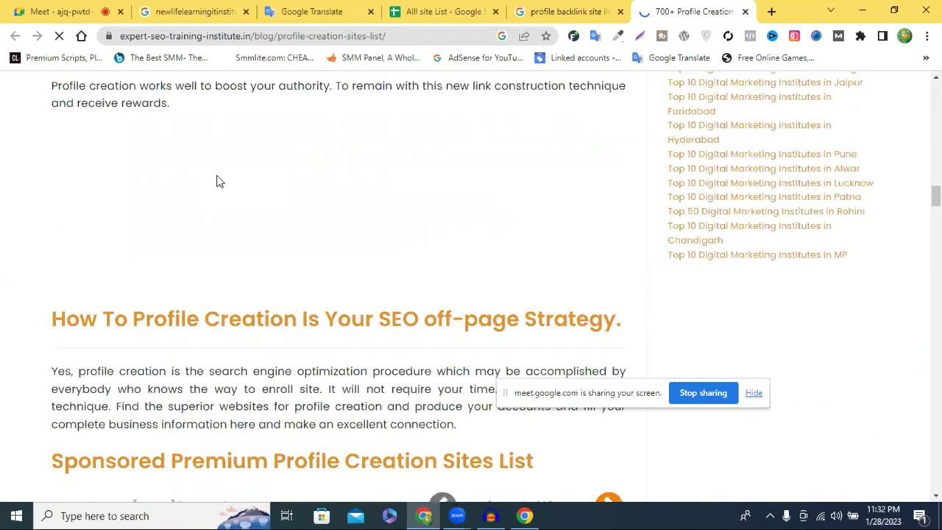
{"action": "scroll", "coordinate": [217, 181], "scroll_direction": "down", "scroll_amount": 5}
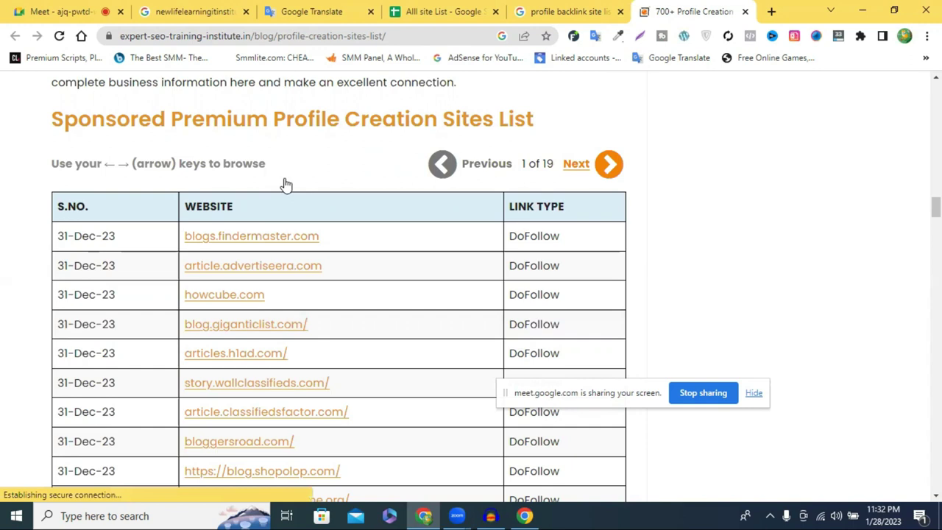
{"action": "scroll", "coordinate": [287, 184], "scroll_direction": "down", "scroll_amount": 3}
{"action": "scroll", "coordinate": [239, 296], "scroll_direction": "down", "scroll_amount": 1}
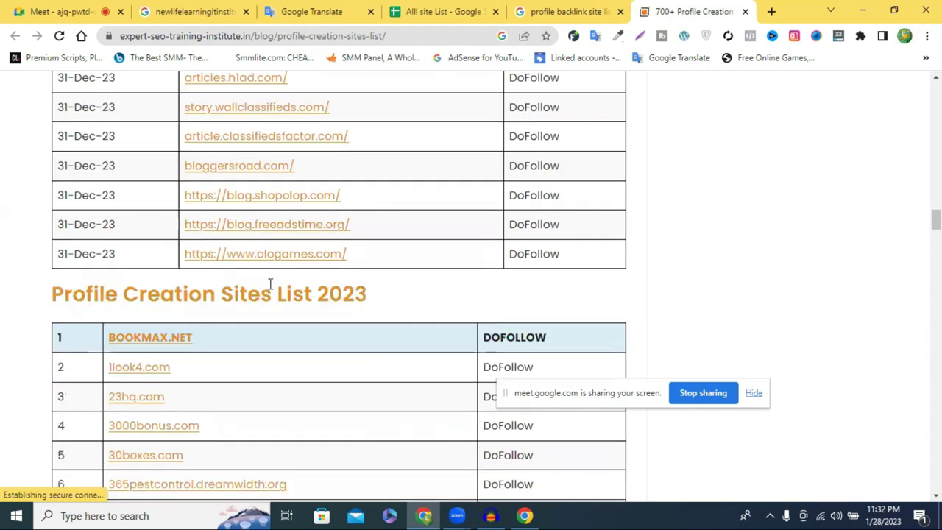
{"action": "scroll", "coordinate": [118, 195], "scroll_direction": "down", "scroll_amount": 3}
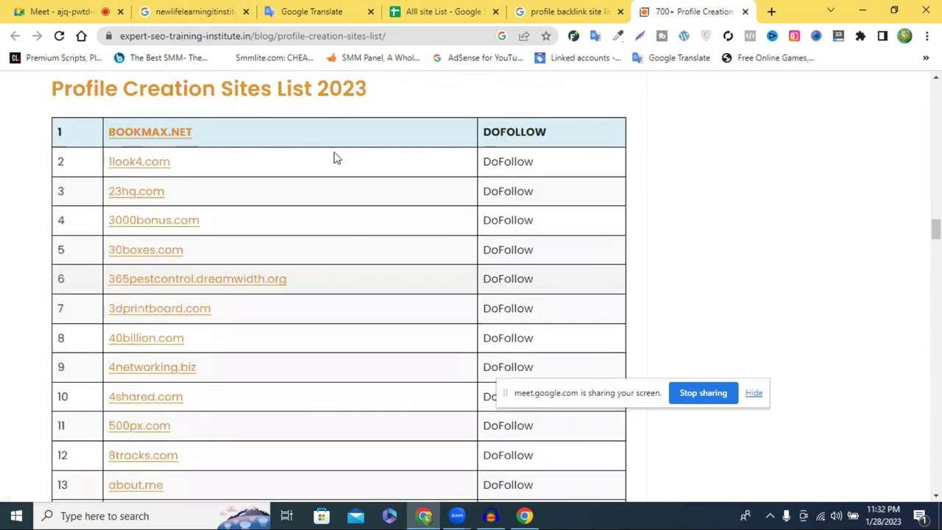
{"action": "scroll", "coordinate": [300, 210], "scroll_direction": "up", "scroll_amount": 5}
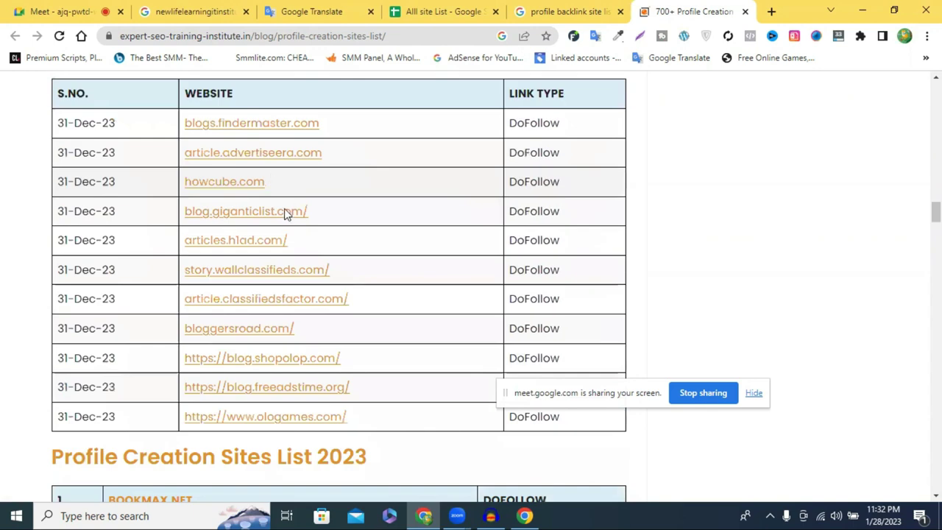
{"action": "scroll", "coordinate": [284, 210], "scroll_direction": "down", "scroll_amount": 1}
{"action": "scroll", "coordinate": [199, 221], "scroll_direction": "down", "scroll_amount": 4}
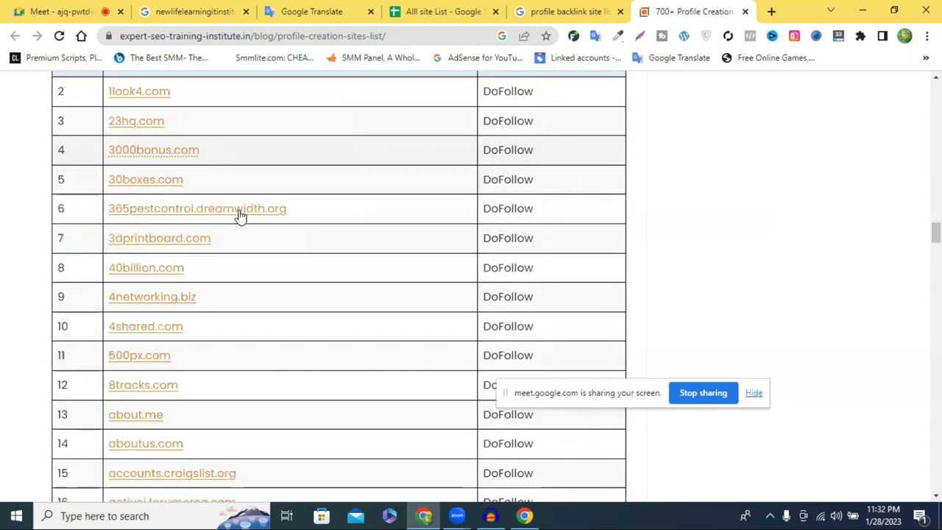
{"action": "scroll", "coordinate": [243, 214], "scroll_direction": "up", "scroll_amount": 4}
{"action": "scroll", "coordinate": [254, 221], "scroll_direction": "up", "scroll_amount": 4}
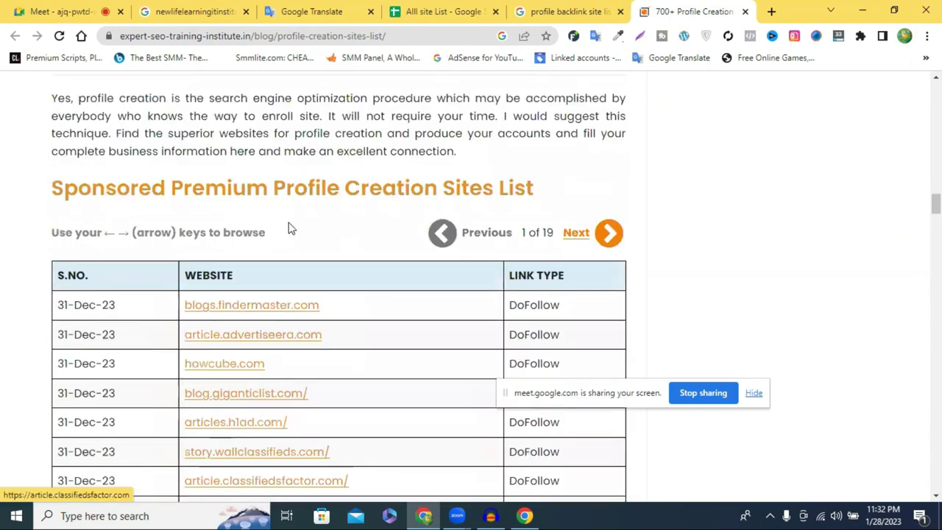
{"action": "scroll", "coordinate": [498, 221], "scroll_direction": "down", "scroll_amount": 4}
{"action": "scroll", "coordinate": [242, 221], "scroll_direction": "up", "scroll_amount": 4}
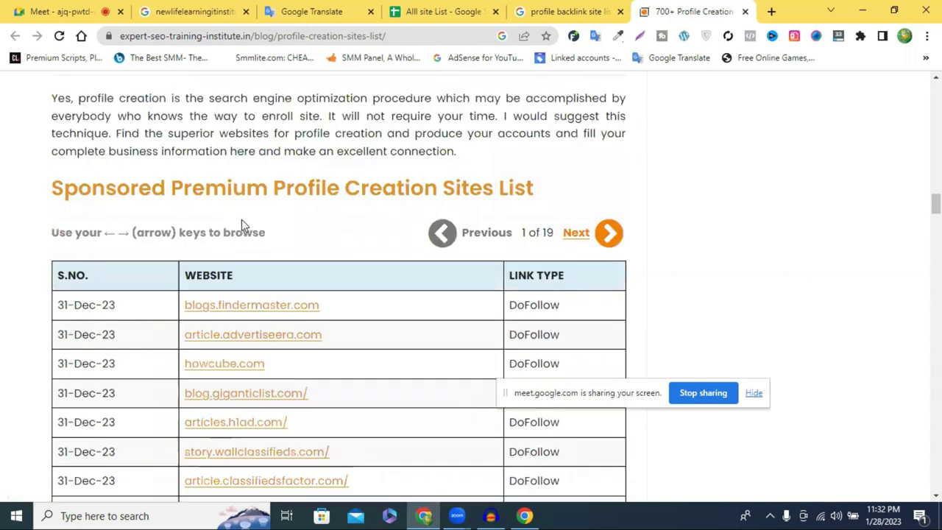
- Go to the second page of the profile creation sites list, dismissing the ad, and look through its websites and link types
{"action": "left_click", "coordinate": [620, 241]}
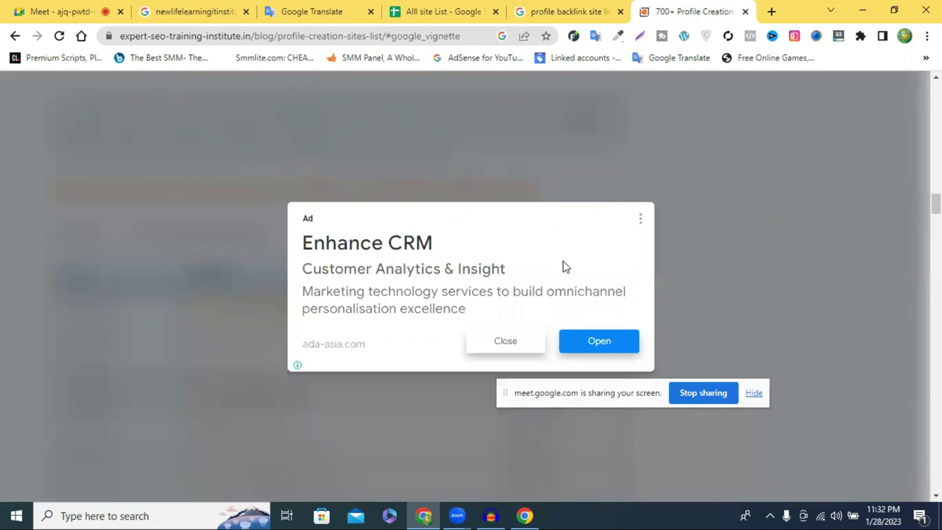
{"action": "left_click", "coordinate": [516, 348]}
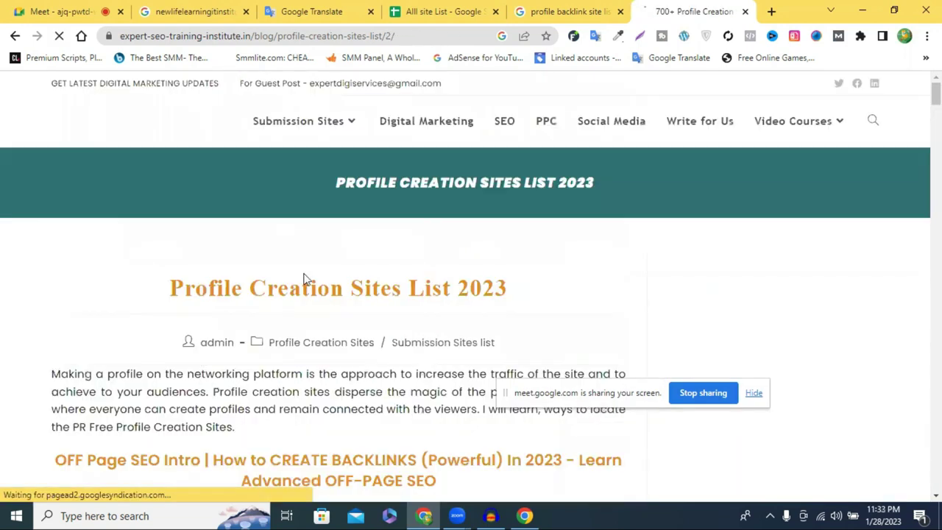
{"action": "scroll", "coordinate": [308, 278], "scroll_direction": "down", "scroll_amount": 10}
{"action": "scroll", "coordinate": [309, 276], "scroll_direction": "down", "scroll_amount": 10}
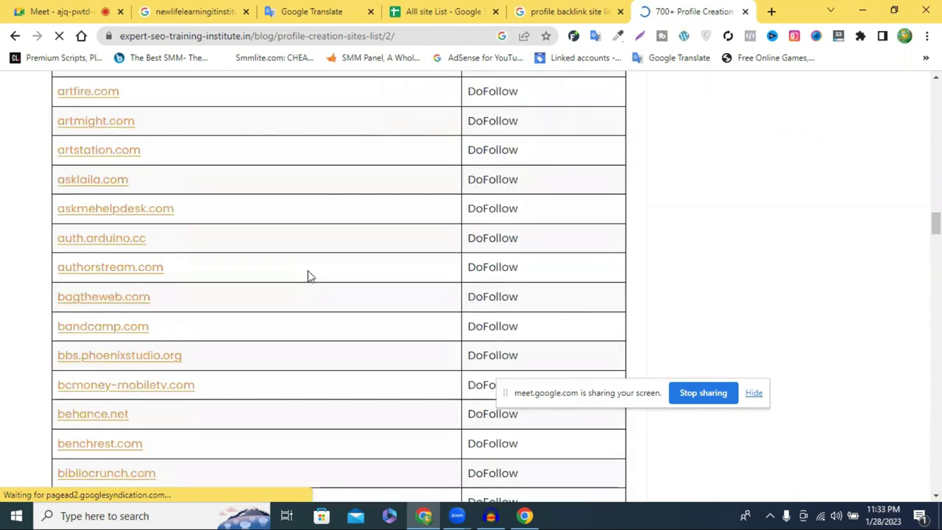
{"action": "scroll", "coordinate": [308, 276], "scroll_direction": "down", "scroll_amount": 13}
{"action": "scroll", "coordinate": [308, 274], "scroll_direction": "up", "scroll_amount": 7}
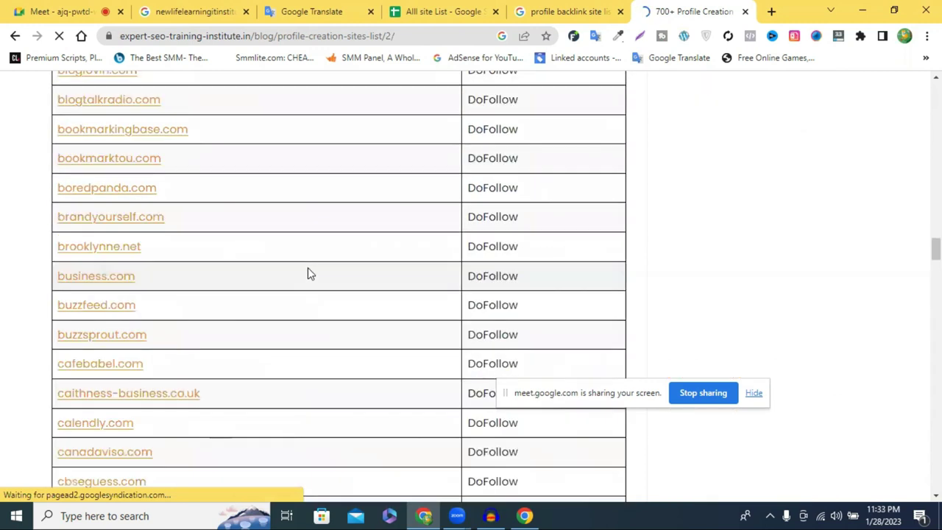
{"action": "scroll", "coordinate": [308, 273], "scroll_direction": "up", "scroll_amount": 8}
{"action": "scroll", "coordinate": [310, 273], "scroll_direction": "up", "scroll_amount": 1}
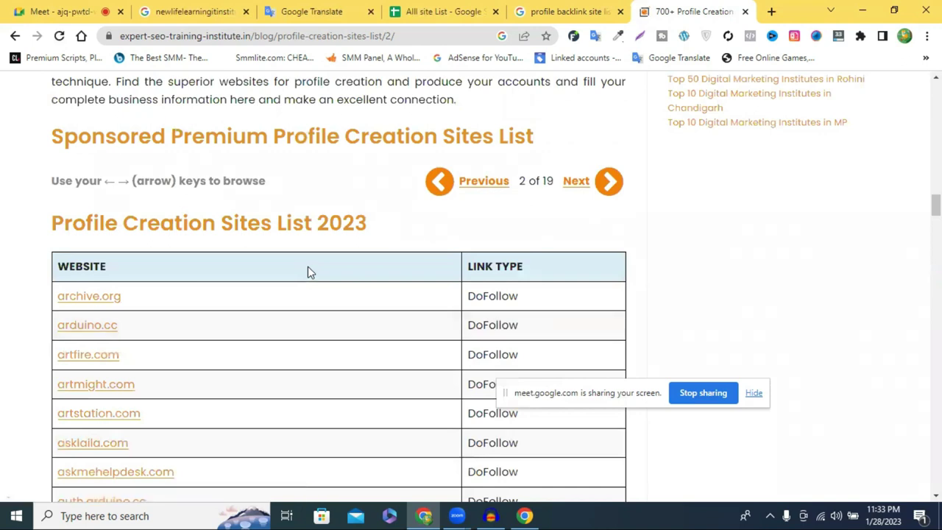
{"action": "scroll", "coordinate": [309, 273], "scroll_direction": "down", "scroll_amount": 4}
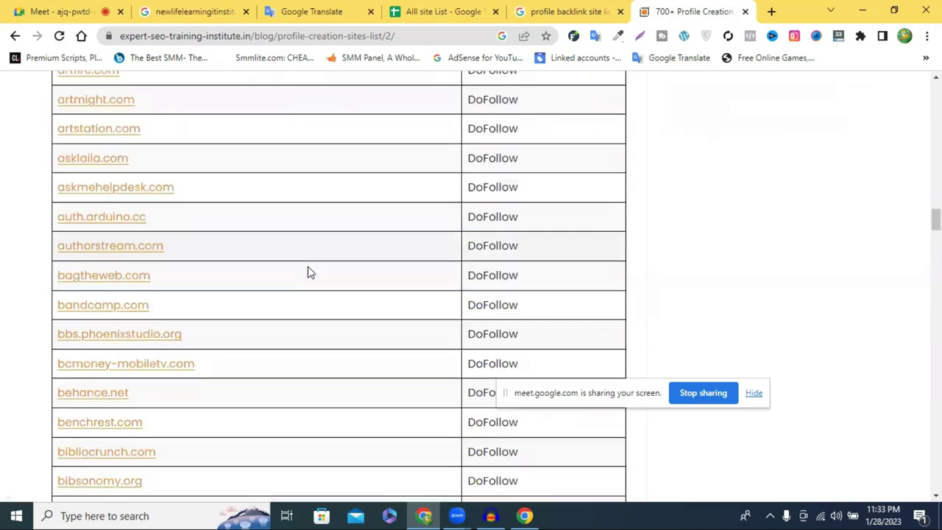
{"action": "scroll", "coordinate": [309, 272], "scroll_direction": "down", "scroll_amount": 5}
{"action": "scroll", "coordinate": [309, 271], "scroll_direction": "down", "scroll_amount": 6}
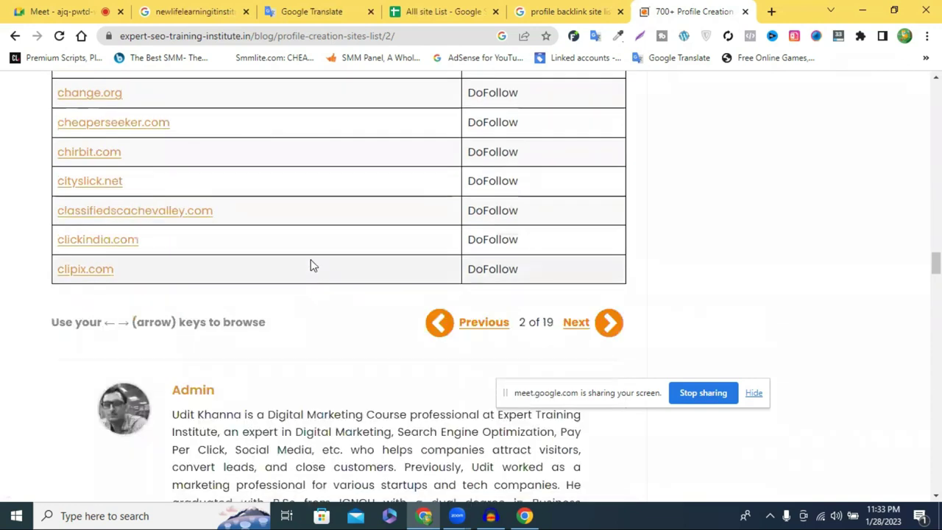
{"action": "scroll", "coordinate": [311, 266], "scroll_direction": "up", "scroll_amount": 4}
{"action": "scroll", "coordinate": [311, 265], "scroll_direction": "up", "scroll_amount": 5}
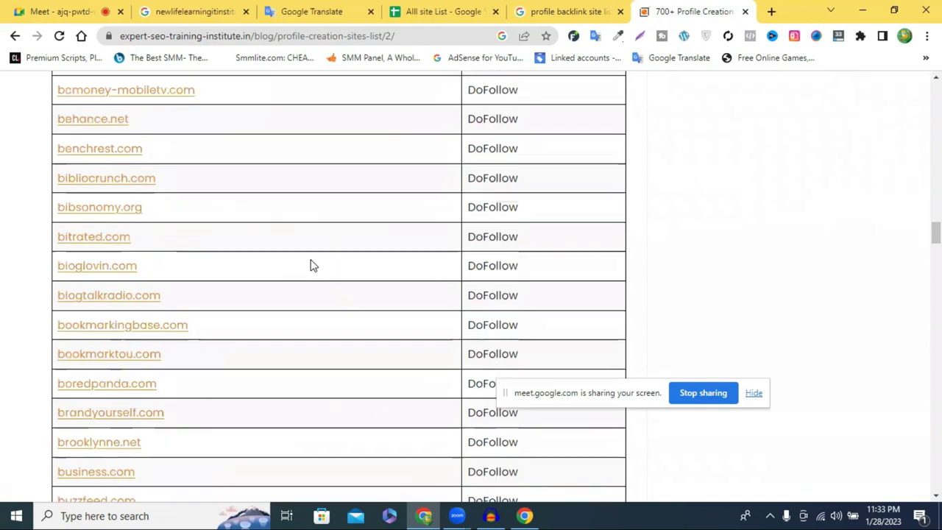
{"action": "scroll", "coordinate": [486, 7], "scroll_direction": "up", "scroll_amount": 5}
- Return to the Google results for the profile backlink query, show its related search suggestions and dismiss them
{"action": "left_click", "coordinate": [564, 6]}
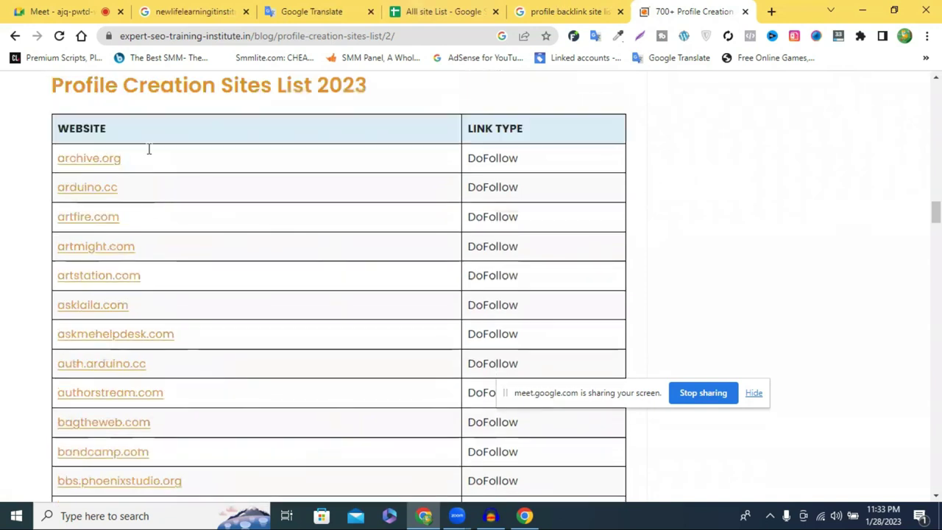
{"action": "left_click", "coordinate": [126, 107]}
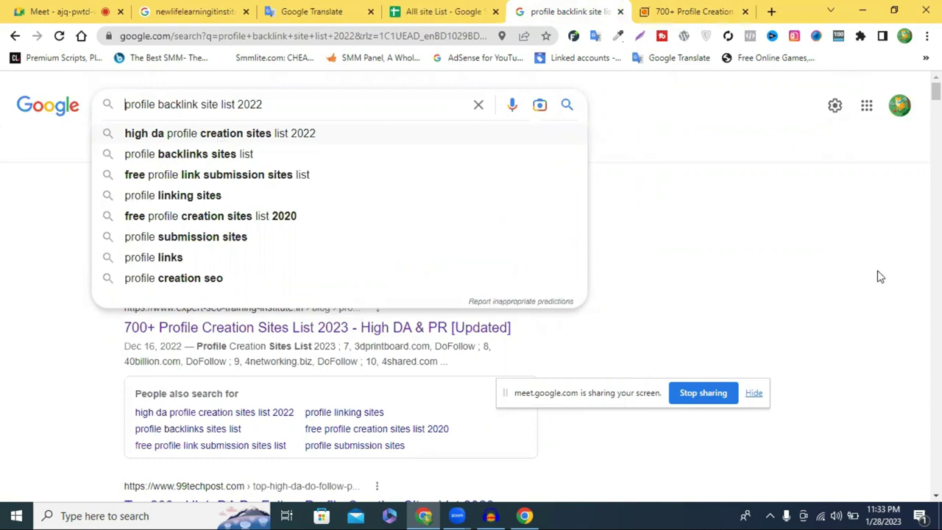
{"action": "left_click", "coordinate": [780, 274]}
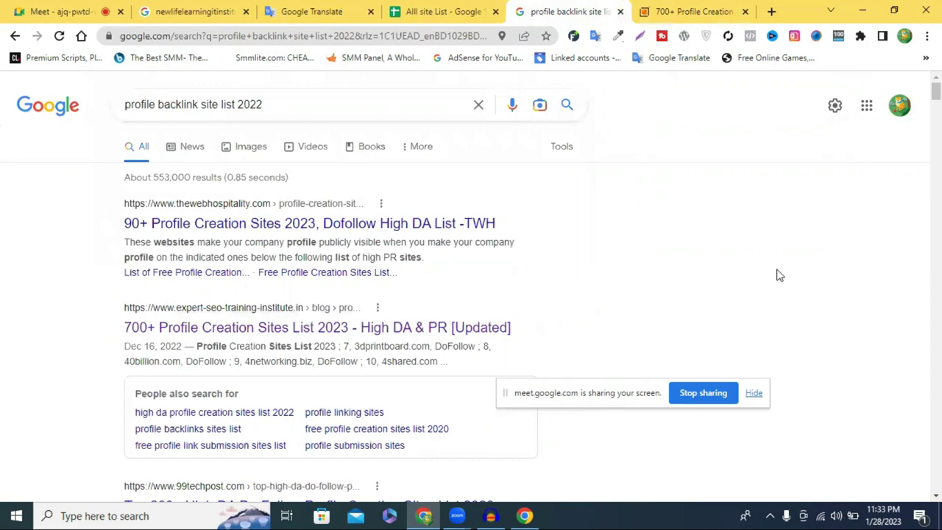
- Replace the profile backlink query with a Google search for "all social media list"
{"action": "double_click", "coordinate": [305, 104]}
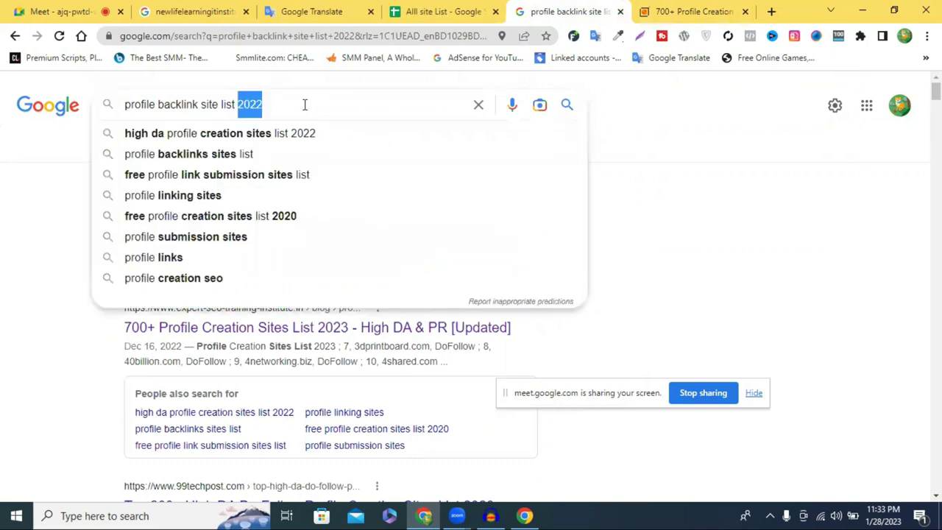
{"action": "triple_click", "coordinate": [305, 104]}
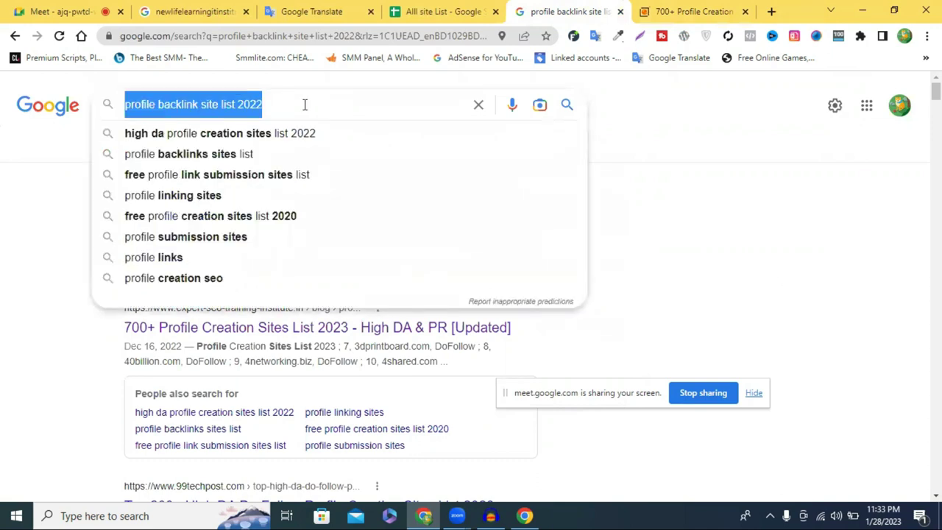
{"action": "type", "text": "all"}
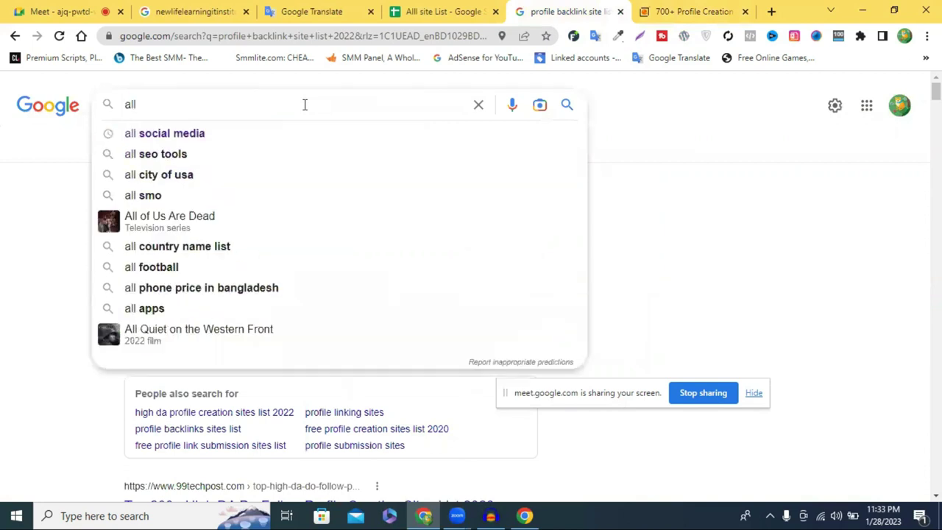
{"action": "type", "text": " social"}
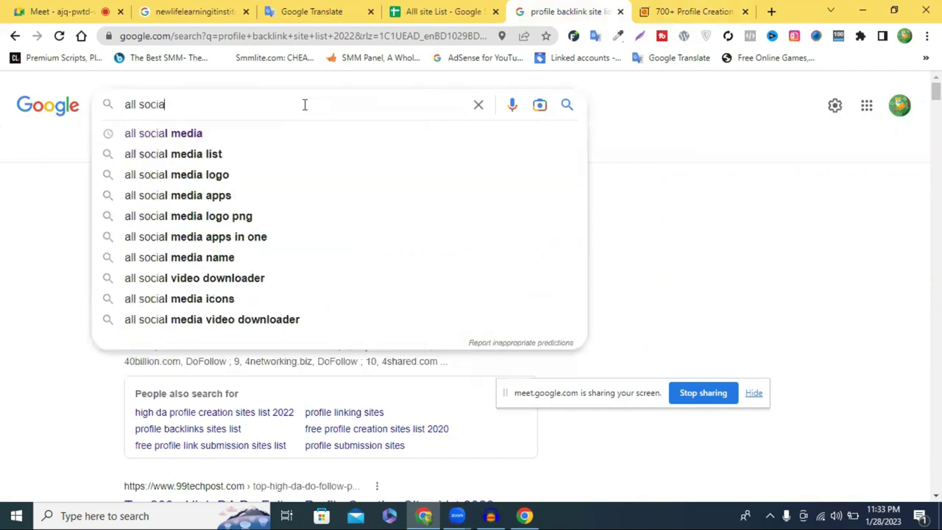
{"action": "left_click", "coordinate": [220, 157]}
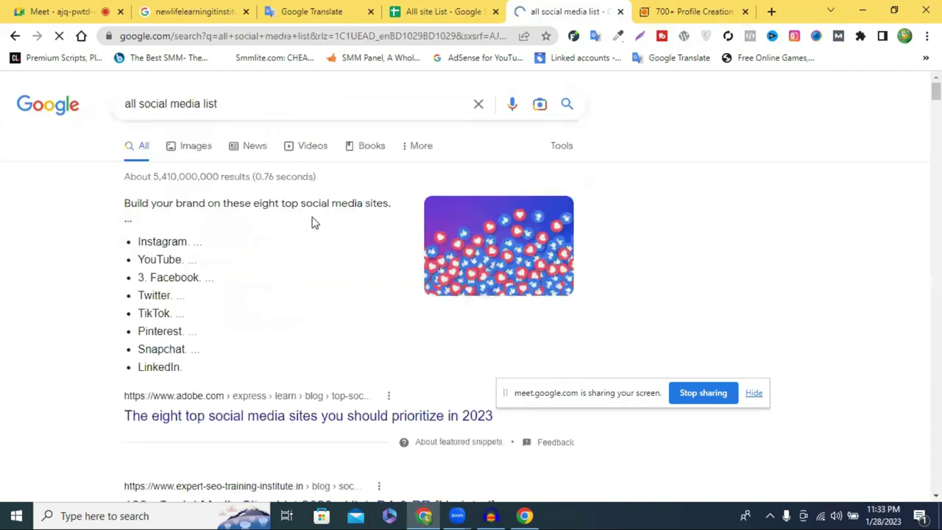
- Review the platforms in the featured snippet, highlighting Facebook, Twitter, Pinterest, Snapchat and LinkedIn one after another
{"action": "scroll", "coordinate": [171, 213], "scroll_direction": "down", "scroll_amount": 1}
{"action": "triple_click", "coordinate": [169, 210]}
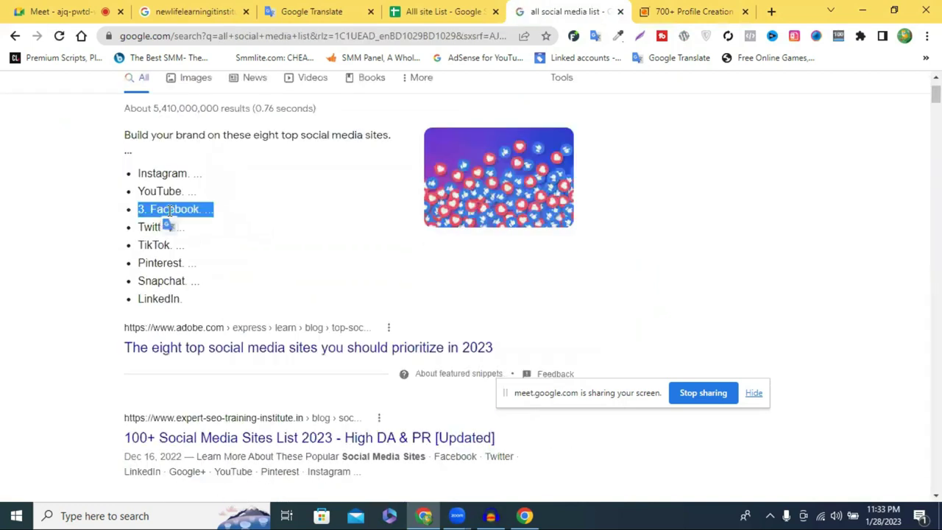
{"action": "left_click", "coordinate": [150, 234]}
{"action": "triple_click", "coordinate": [150, 234]}
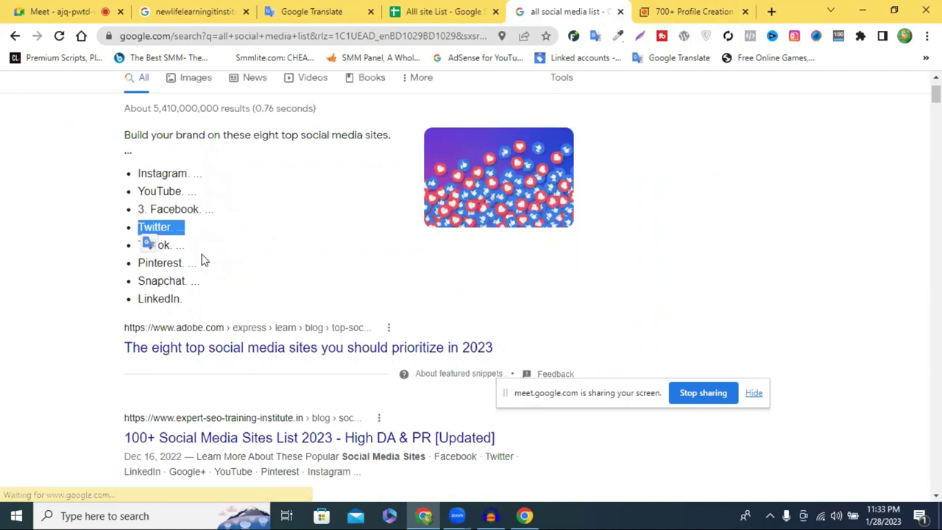
{"action": "triple_click", "coordinate": [158, 265]}
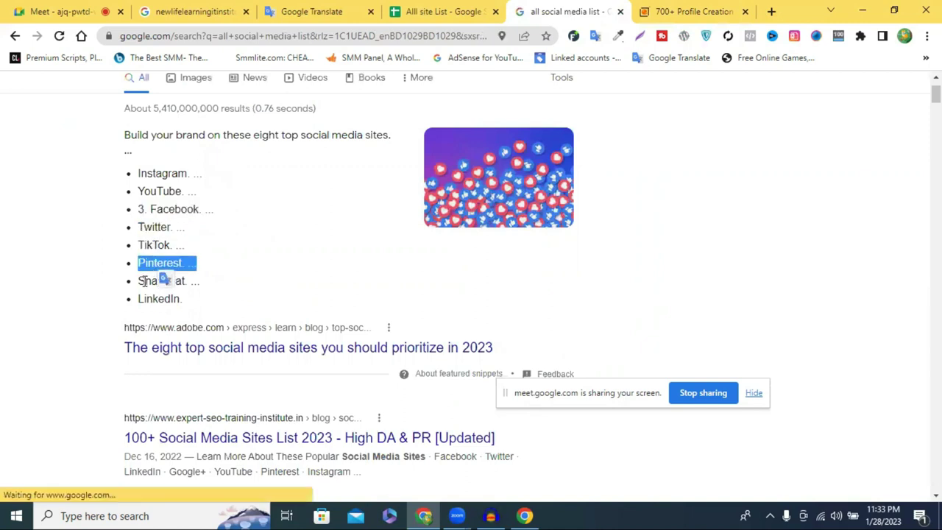
{"action": "double_click", "coordinate": [162, 283]}
{"action": "double_click", "coordinate": [165, 299]}
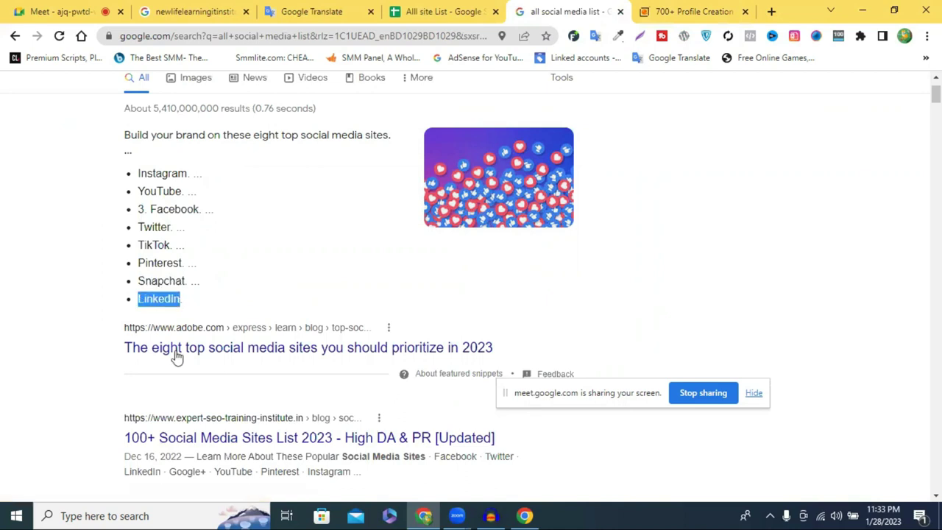
- Open the "100+ Social Media Sites List 2023" result and find its Social Media Sites List 2023 table below the platform descriptions
{"action": "scroll", "coordinate": [204, 378], "scroll_direction": "down", "scroll_amount": 1}
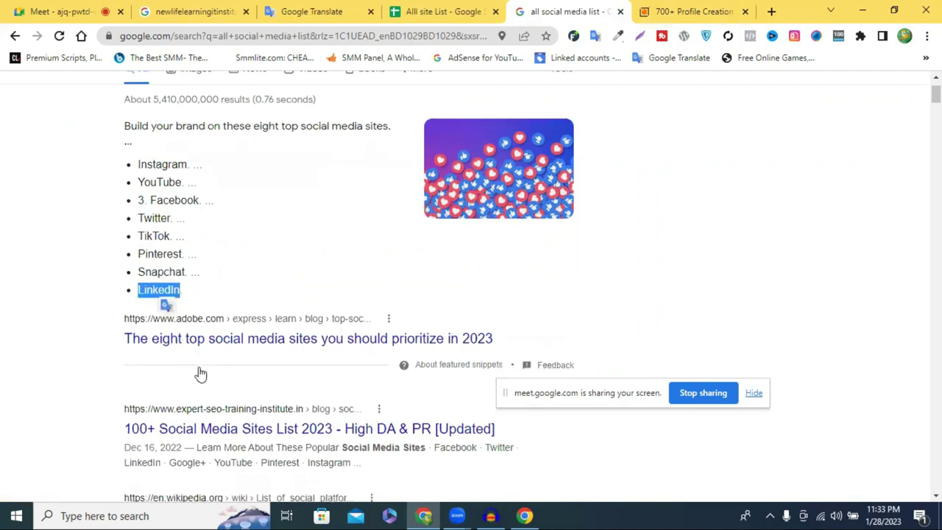
{"action": "scroll", "coordinate": [397, 361], "scroll_direction": "down", "scroll_amount": 1}
{"action": "left_click", "coordinate": [396, 361]}
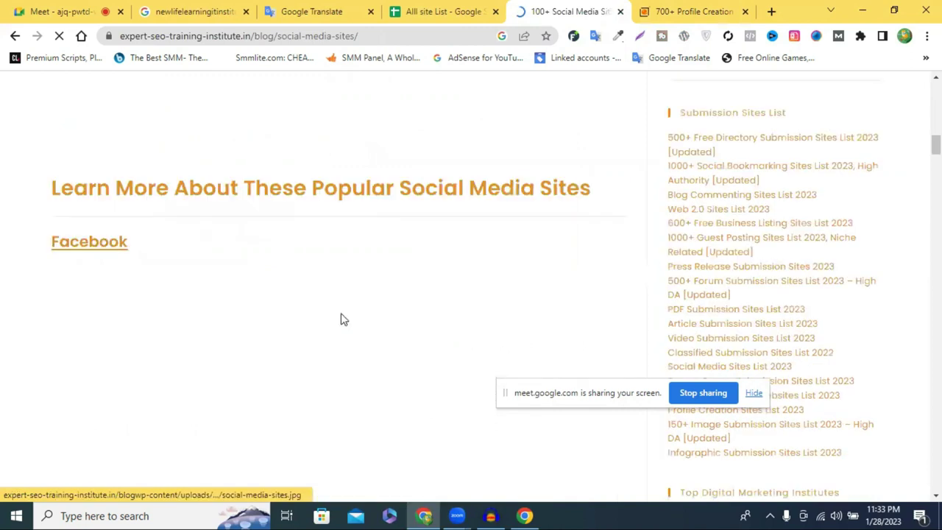
{"action": "scroll", "coordinate": [341, 319], "scroll_direction": "down", "scroll_amount": 5}
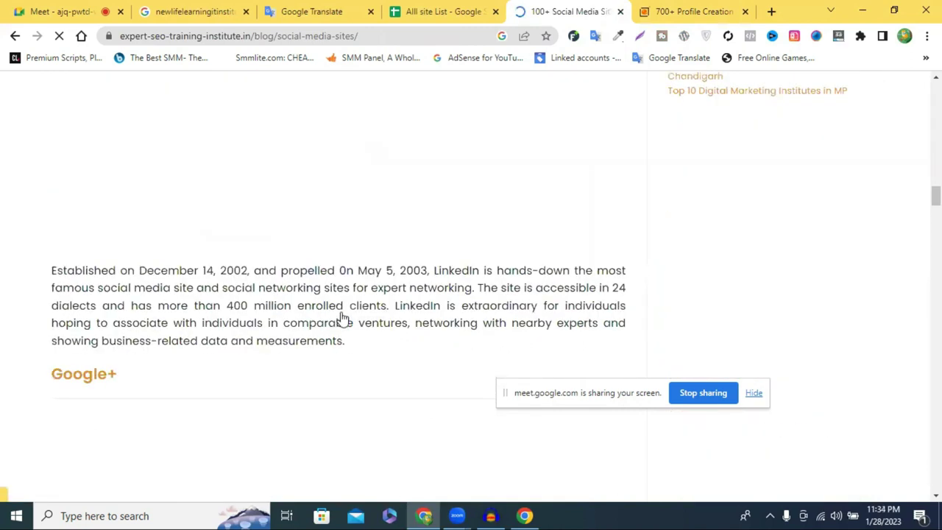
{"action": "scroll", "coordinate": [341, 319], "scroll_direction": "down", "scroll_amount": 5}
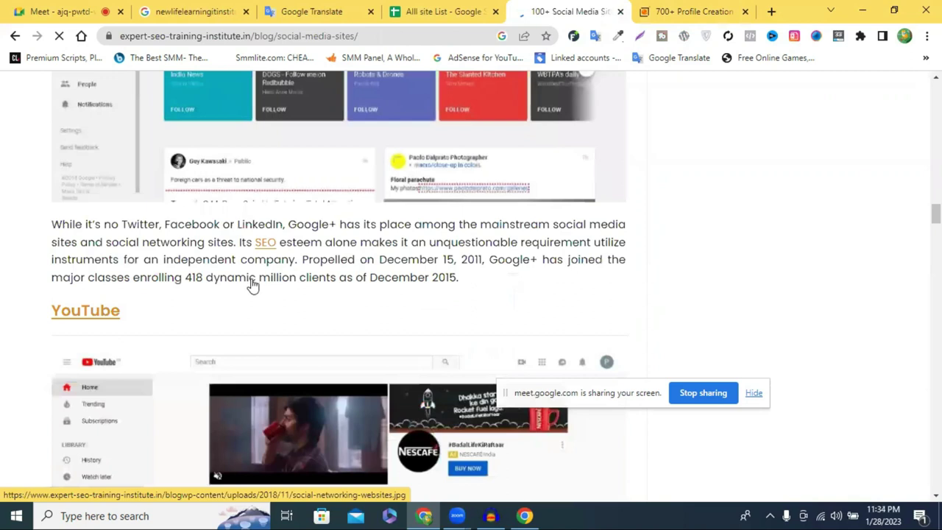
{"action": "scroll", "coordinate": [251, 283], "scroll_direction": "down", "scroll_amount": 10}
{"action": "scroll", "coordinate": [245, 280], "scroll_direction": "down", "scroll_amount": 3}
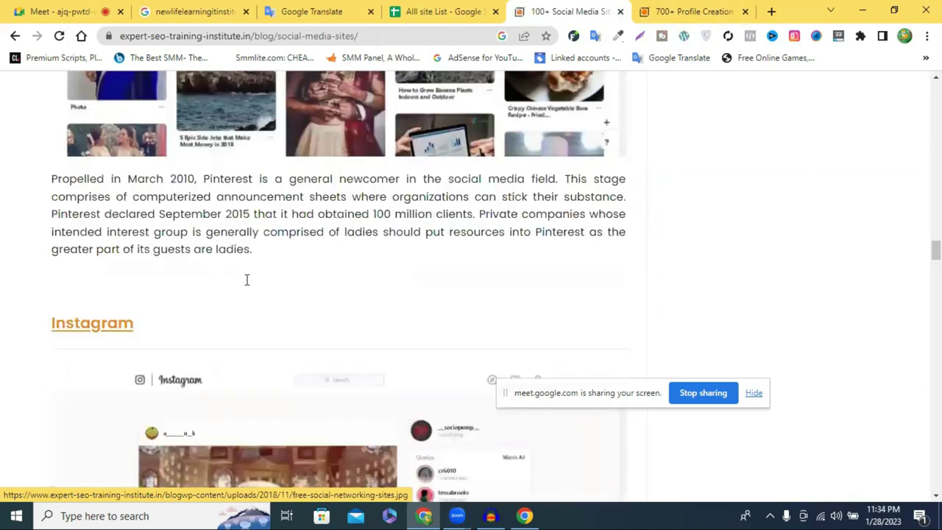
{"action": "scroll", "coordinate": [247, 280], "scroll_direction": "down", "scroll_amount": 5}
{"action": "scroll", "coordinate": [245, 286], "scroll_direction": "down", "scroll_amount": 3}
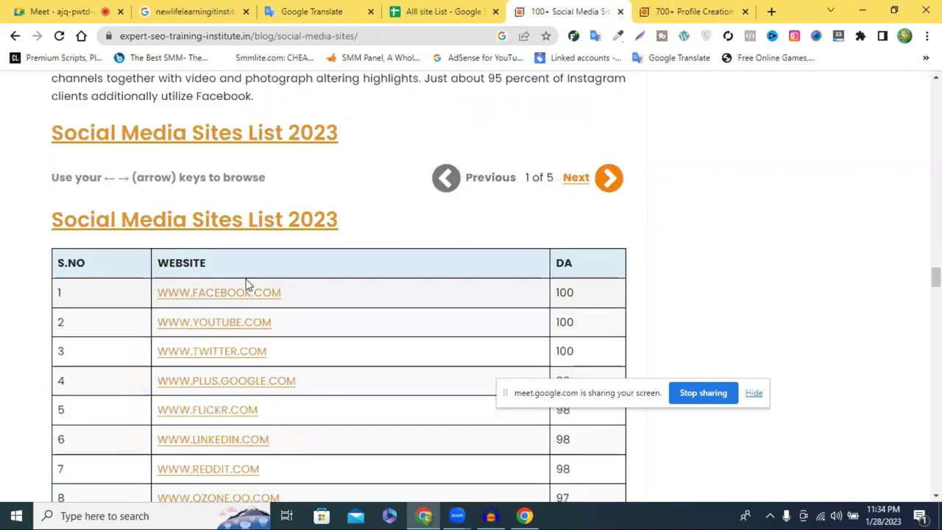
- Examine the websites and their DA values on the first page of the Social Media Sites List 2023 table
{"action": "scroll", "coordinate": [247, 284], "scroll_direction": "down", "scroll_amount": 9}
{"action": "scroll", "coordinate": [265, 248], "scroll_direction": "up", "scroll_amount": 2}
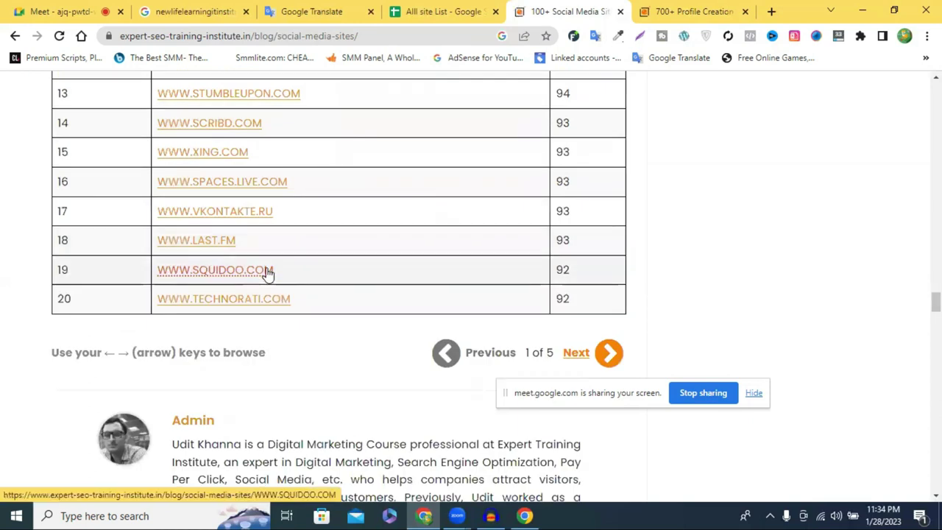
{"action": "scroll", "coordinate": [526, 267], "scroll_direction": "up", "scroll_amount": 3}
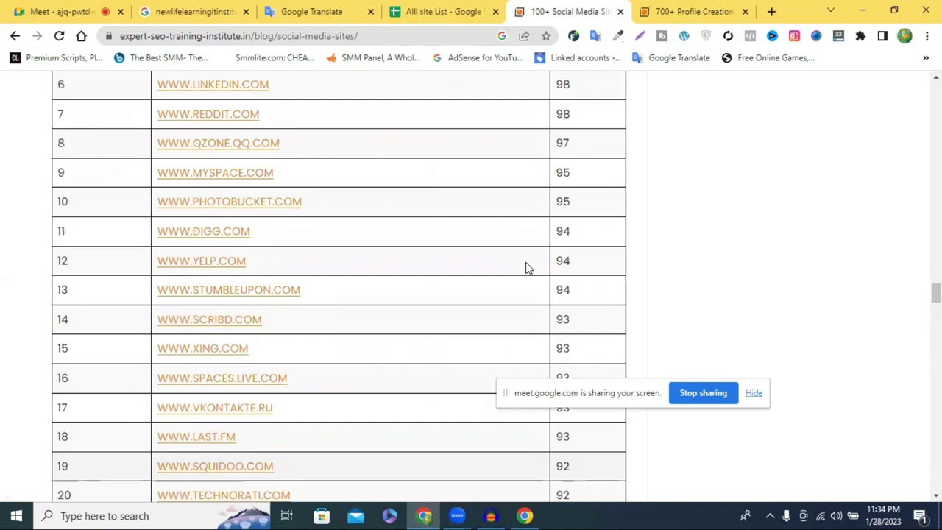
{"action": "scroll", "coordinate": [527, 268], "scroll_direction": "up", "scroll_amount": 3}
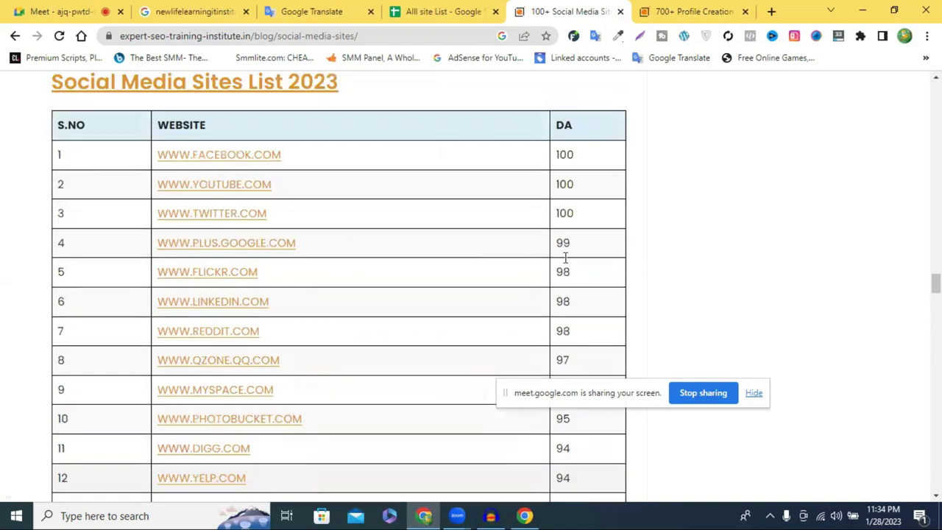
{"action": "scroll", "coordinate": [564, 252], "scroll_direction": "up", "scroll_amount": 2}
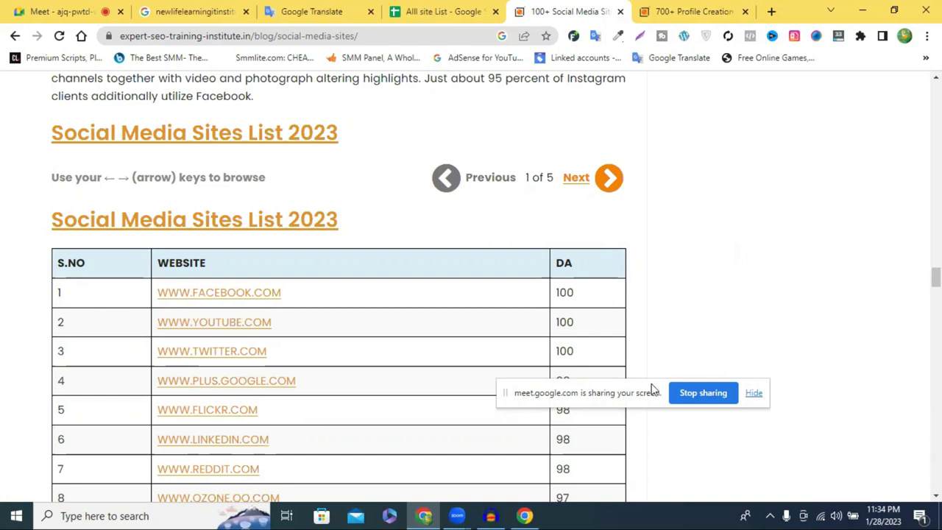
{"action": "scroll", "coordinate": [655, 246], "scroll_direction": "down", "scroll_amount": 5}
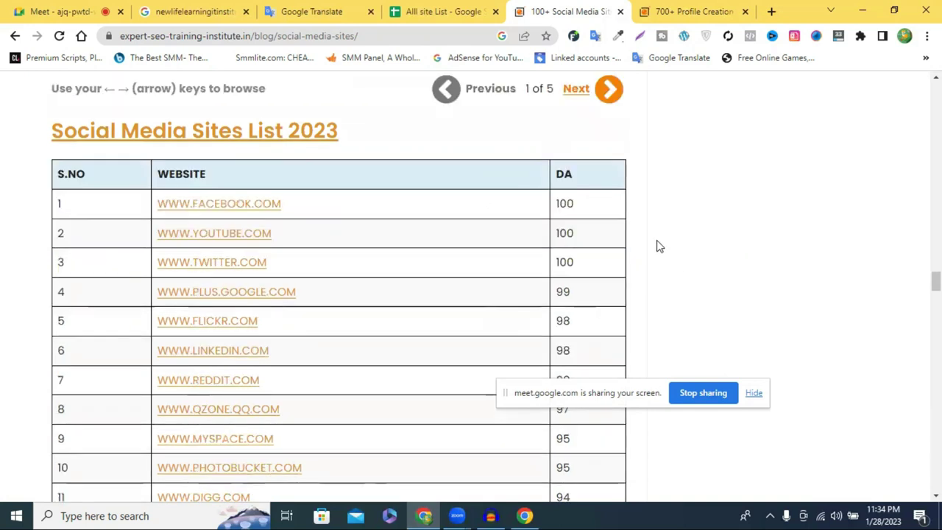
{"action": "scroll", "coordinate": [648, 235], "scroll_direction": "up", "scroll_amount": 4}
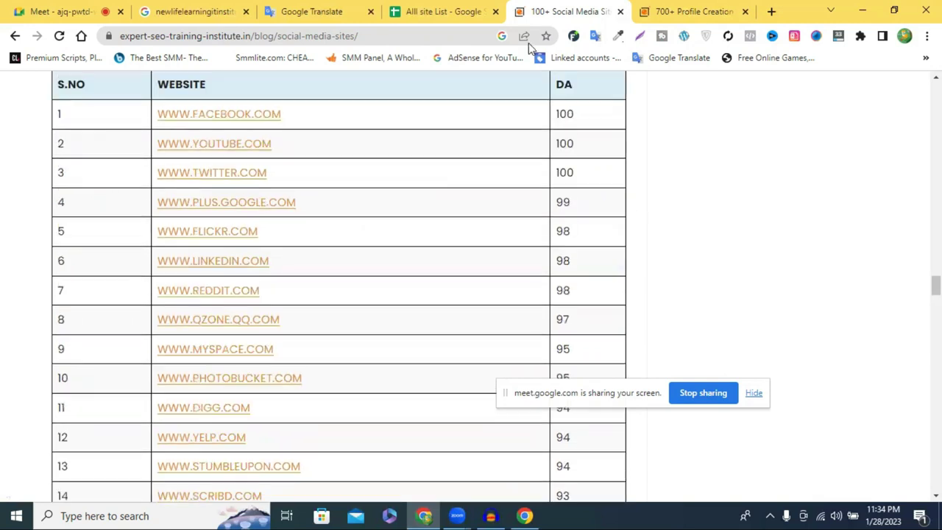
- Switch to the 700+ Profile Creation Sites article, return to its first page and look through the numbered website table
{"action": "left_click", "coordinate": [666, 11]}
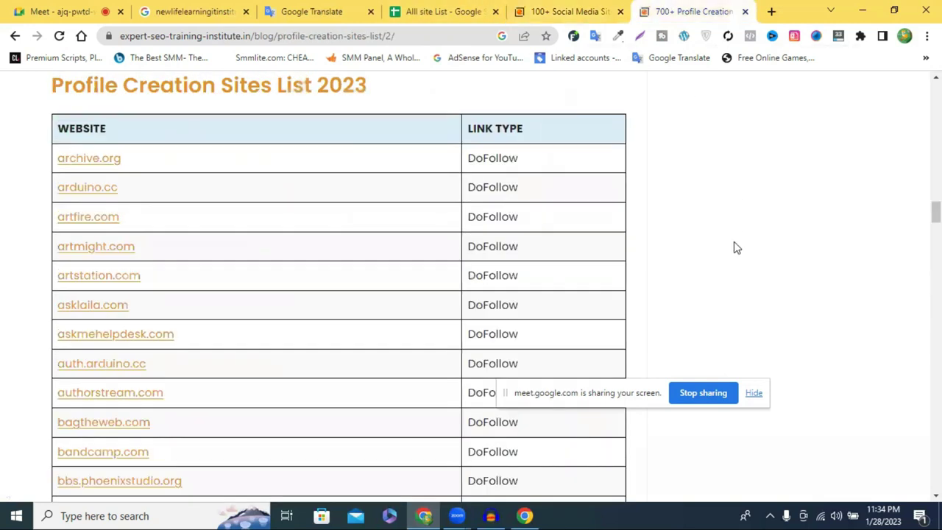
{"action": "scroll", "coordinate": [611, 231], "scroll_direction": "down", "scroll_amount": 2}
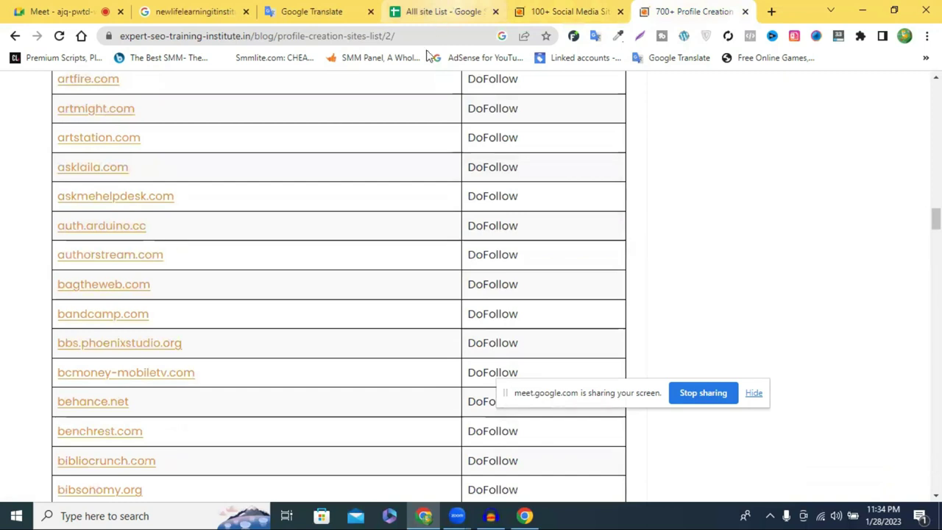
{"action": "scroll", "coordinate": [234, 262], "scroll_direction": "up", "scroll_amount": 4}
{"action": "scroll", "coordinate": [491, 233], "scroll_direction": "up", "scroll_amount": 10}
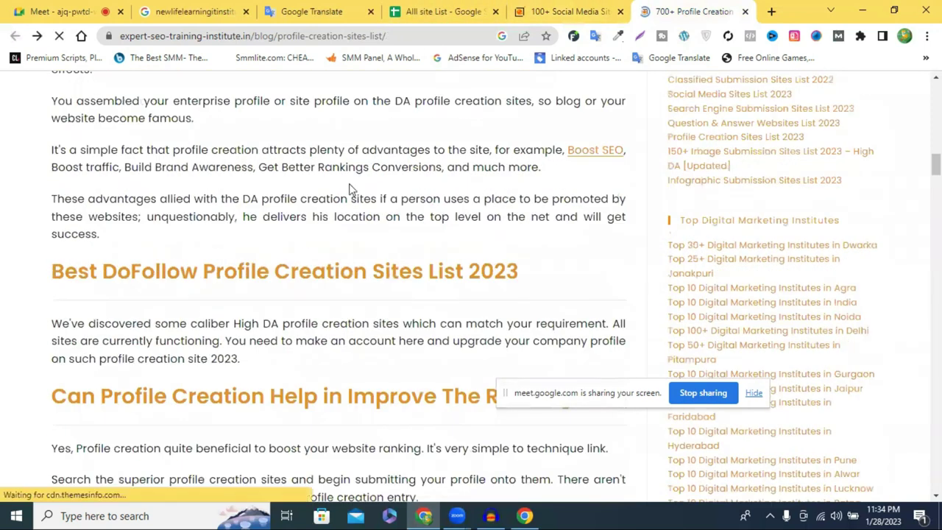
{"action": "scroll", "coordinate": [363, 219], "scroll_direction": "down", "scroll_amount": 10}
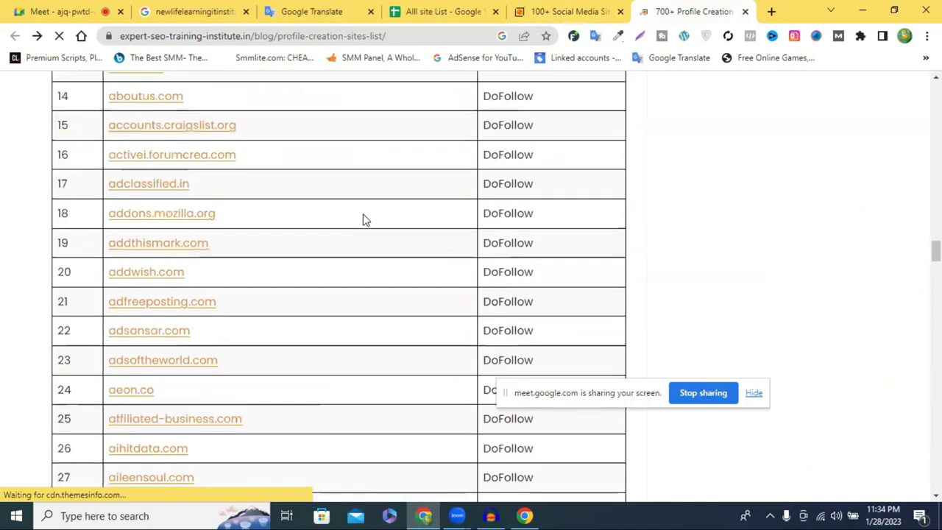
{"action": "scroll", "coordinate": [232, 219], "scroll_direction": "down", "scroll_amount": 2}
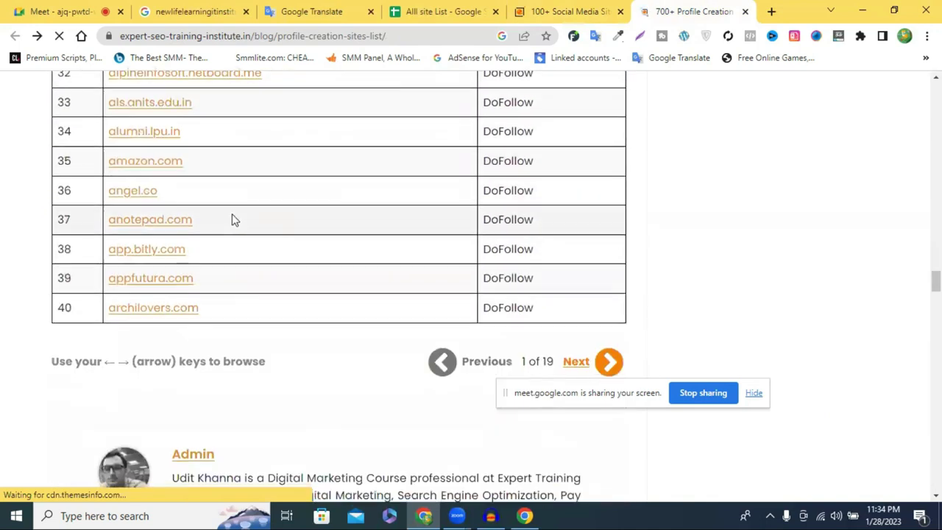
- Open appfutura.com from row 39 of the profile creation sites list in a new tab and view it
{"action": "left_click", "coordinate": [157, 286]}
{"action": "right_click", "coordinate": [159, 289]}
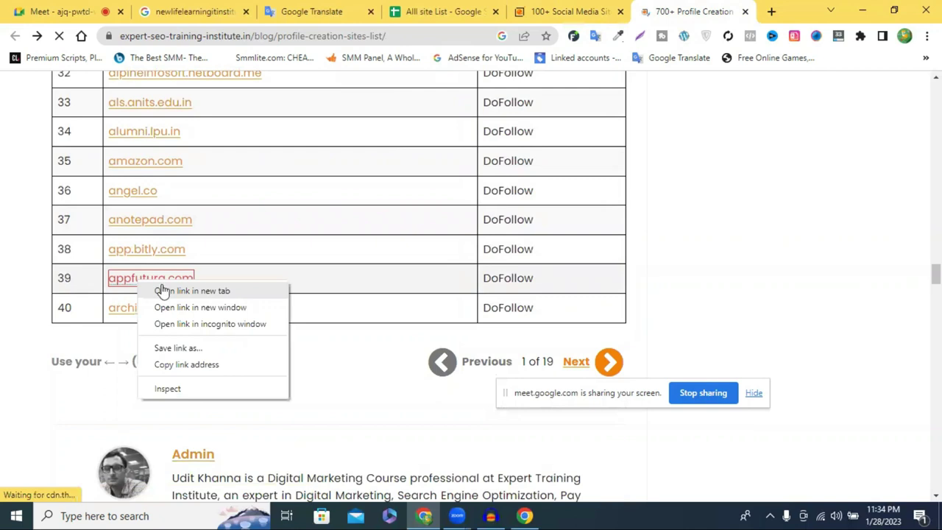
{"action": "left_click", "coordinate": [184, 292]}
{"action": "left_click", "coordinate": [695, 11]}
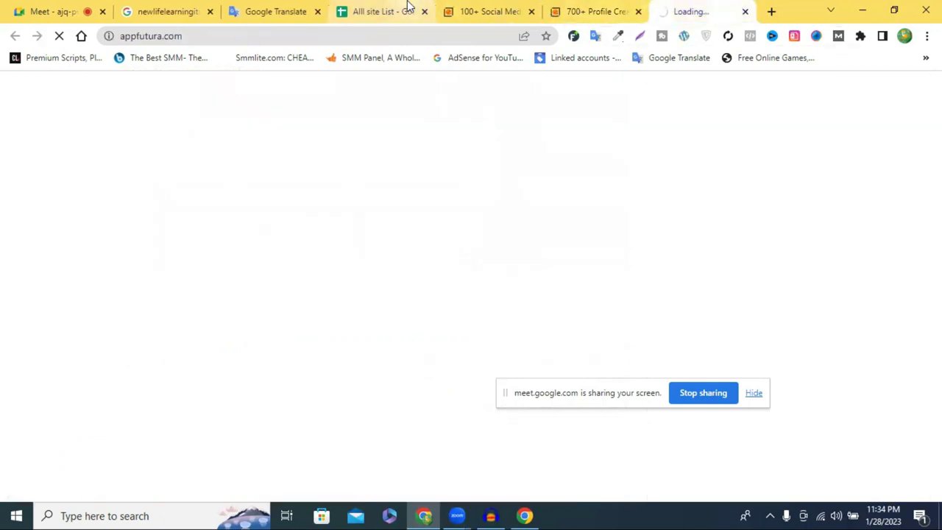
- Return to the "Alll site List" spreadsheet and look through the site links down to the end of Sheet3
{"action": "left_click", "coordinate": [381, 11]}
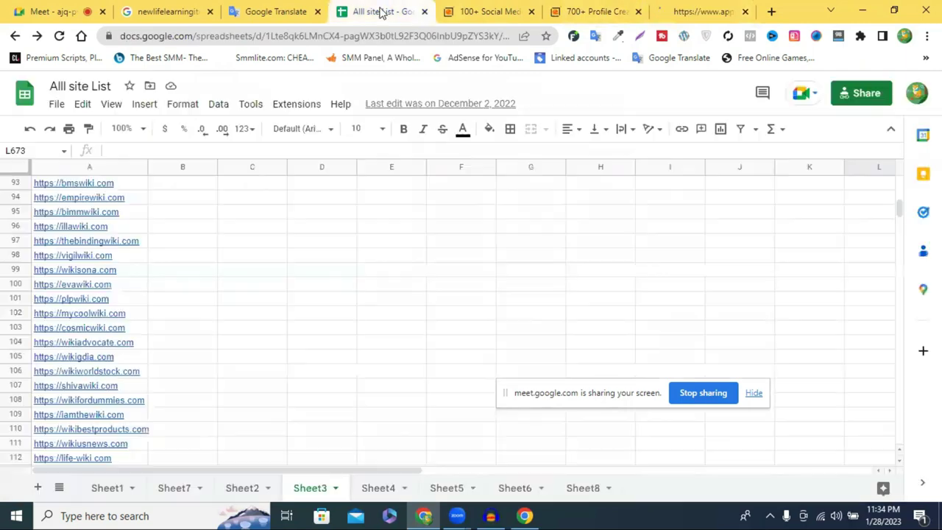
{"action": "scroll", "coordinate": [188, 272], "scroll_direction": "down", "scroll_amount": 18}
{"action": "scroll", "coordinate": [195, 274], "scroll_direction": "down", "scroll_amount": 20}
{"action": "scroll", "coordinate": [196, 269], "scroll_direction": "down", "scroll_amount": 1}
{"action": "scroll", "coordinate": [332, 221], "scroll_direction": "up", "scroll_amount": 4}
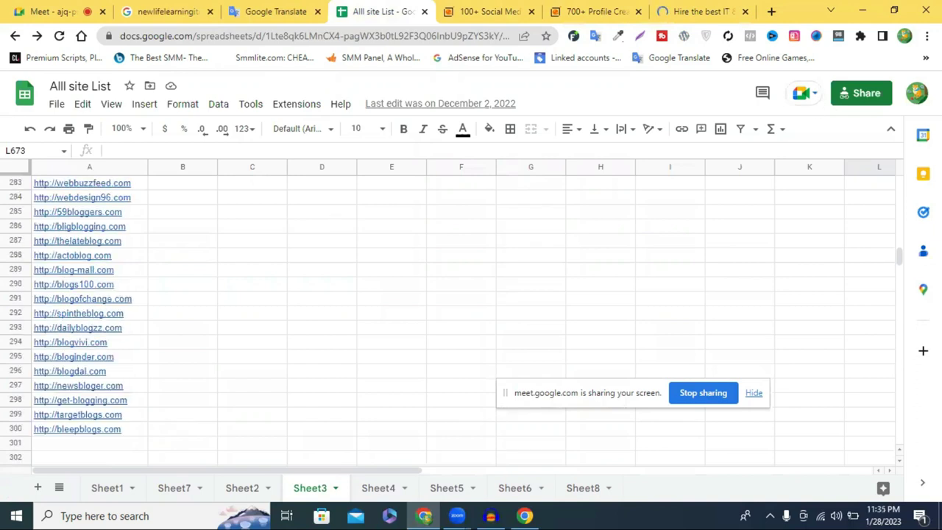
- View the spreadsheet through a different Google account, close that copy and return to the original
{"action": "left_click", "coordinate": [917, 94]}
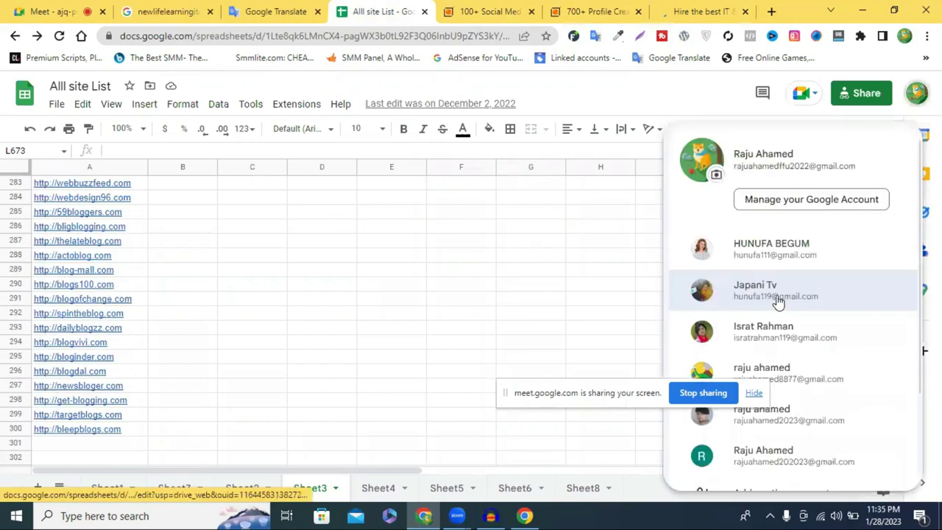
{"action": "left_click", "coordinate": [802, 250]}
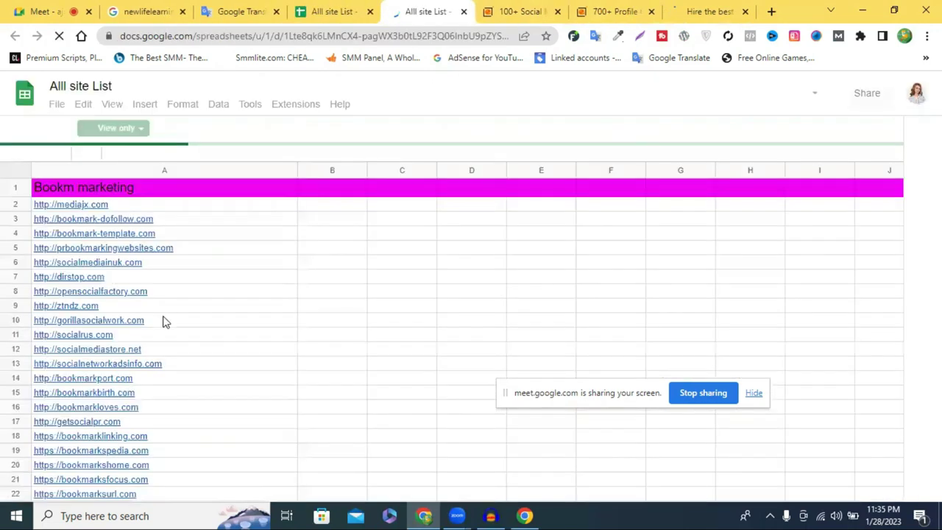
{"action": "scroll", "coordinate": [169, 302], "scroll_direction": "down", "scroll_amount": 10}
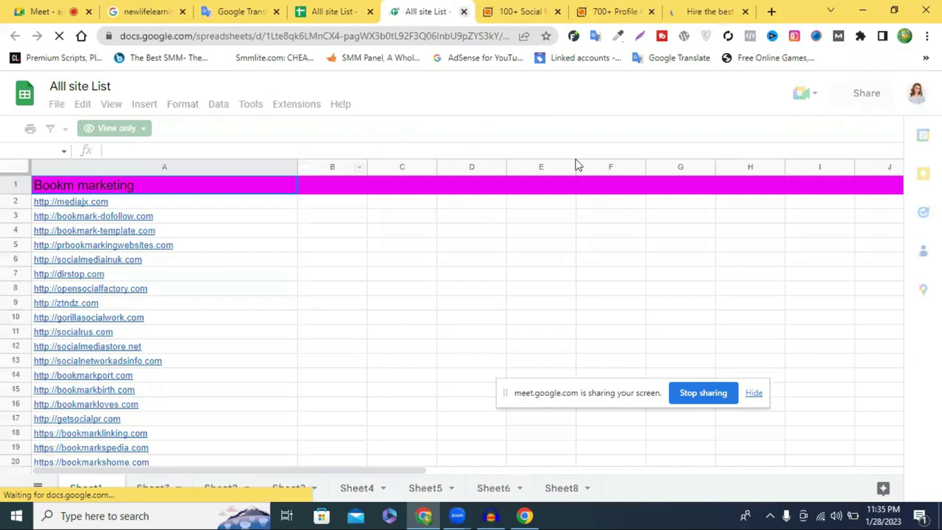
{"action": "key", "text": "ctrl+Page_Up"}
{"action": "key", "text": "Escape"}
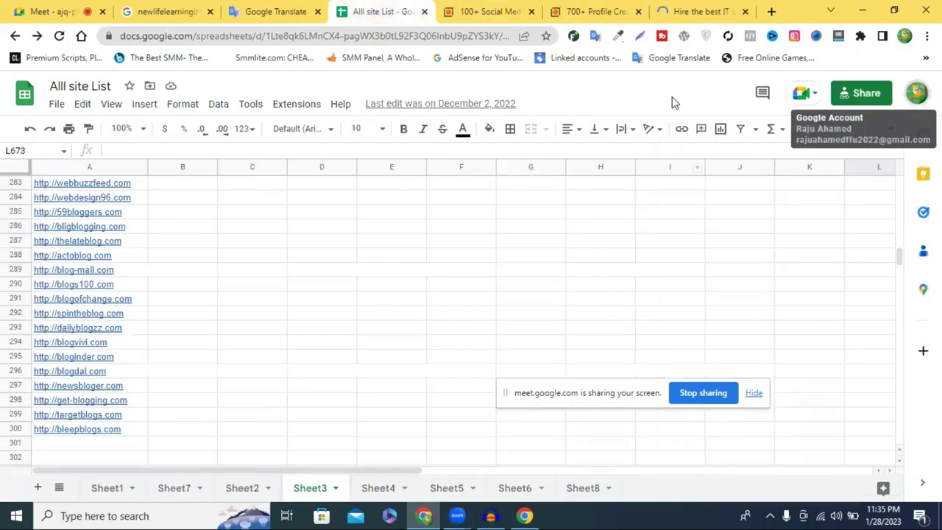
- Open Google Drive in a new tab, close the appfutura.com tab and switch Drive to a different Google account
{"action": "left_click", "coordinate": [770, 12]}
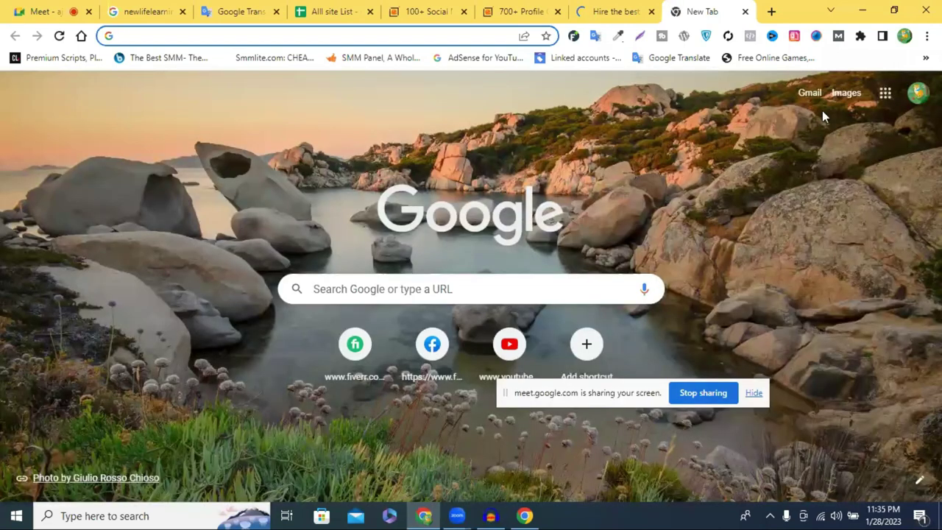
{"action": "left_click", "coordinate": [886, 92]}
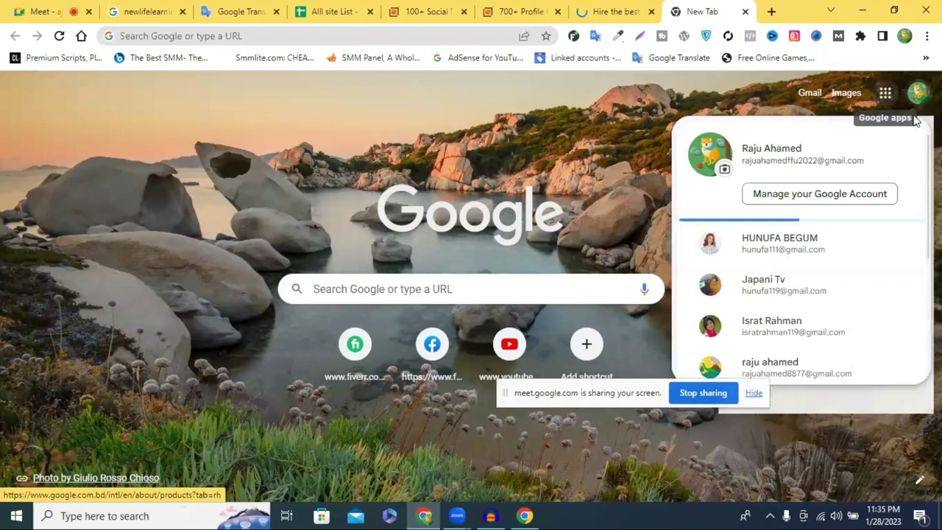
{"action": "left_click", "coordinate": [892, 107]}
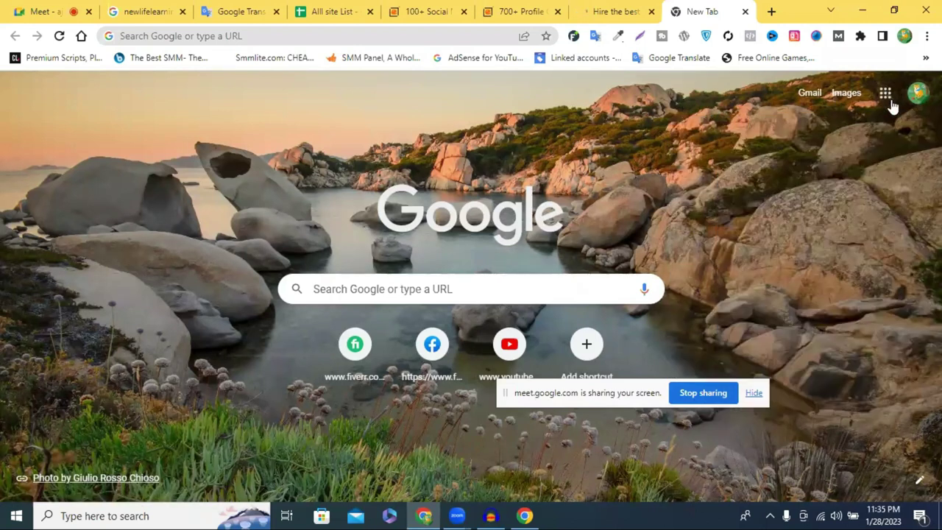
{"action": "left_click", "coordinate": [892, 106]}
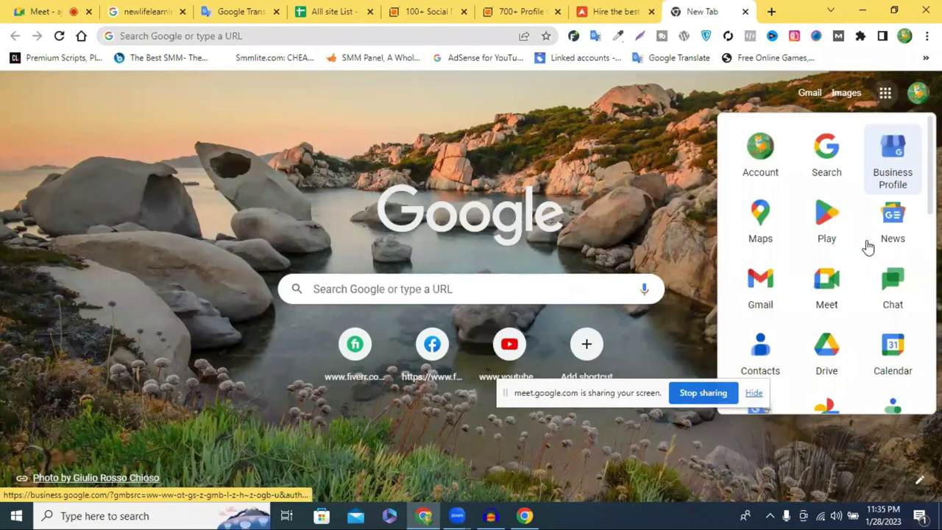
{"action": "left_click", "coordinate": [842, 355]}
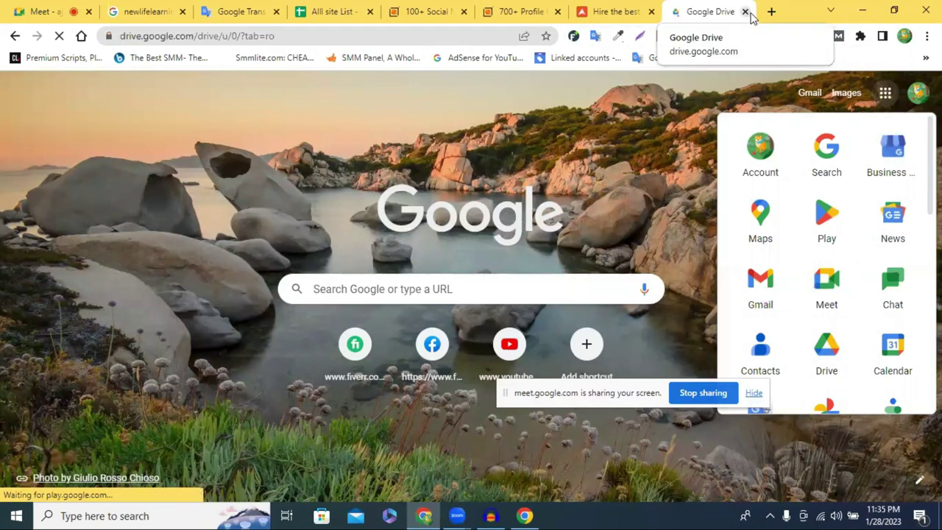
{"action": "left_click", "coordinate": [651, 12]}
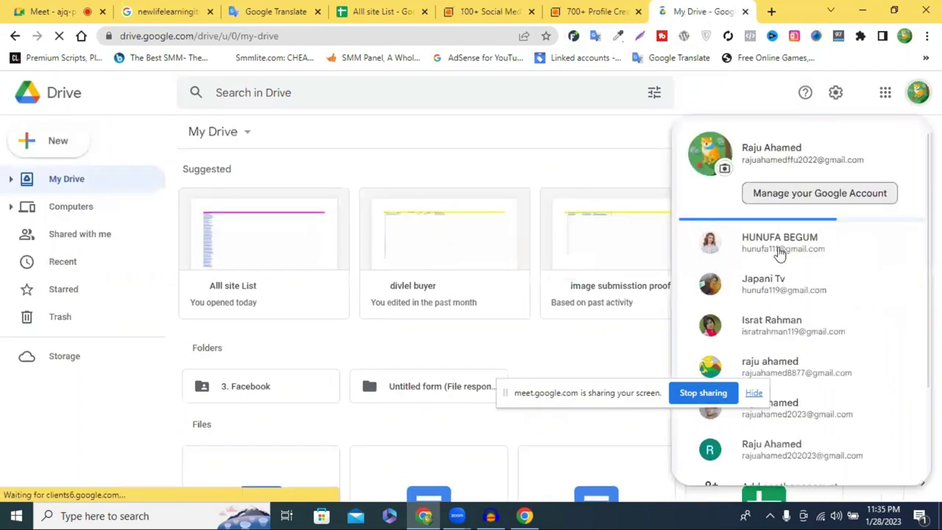
{"action": "left_click", "coordinate": [781, 246]}
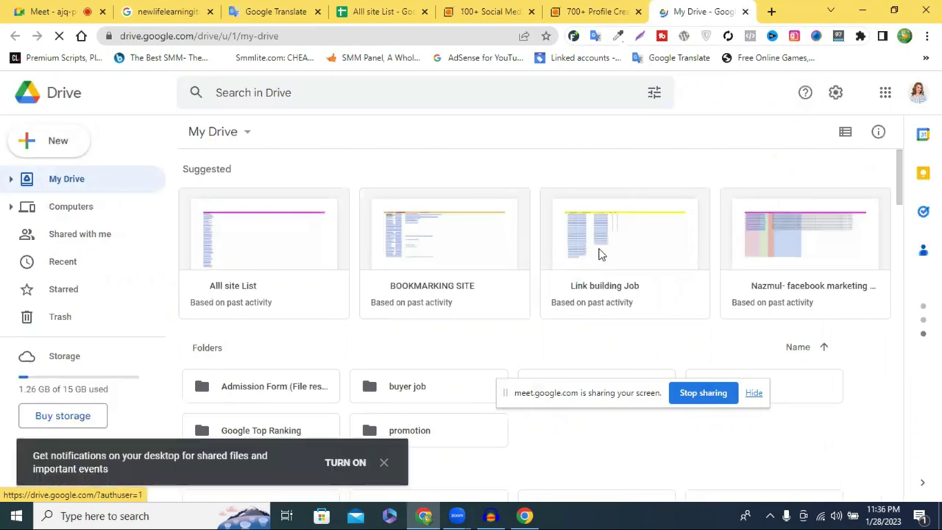
- Look through the website, screenshot, live link, DA and PA columns of the "Link building Job" spreadsheet, then return to My Drive
{"action": "left_click", "coordinate": [772, 11]}
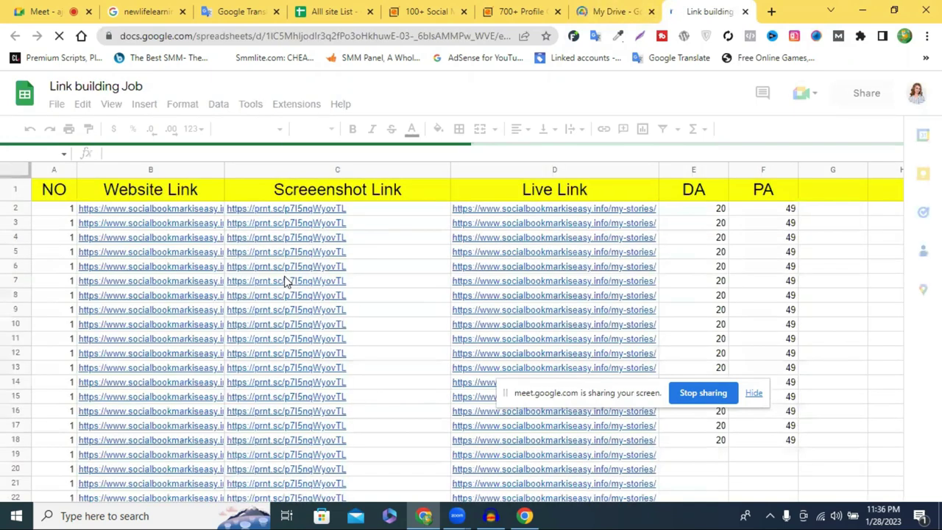
{"action": "scroll", "coordinate": [287, 281], "scroll_direction": "down", "scroll_amount": 10}
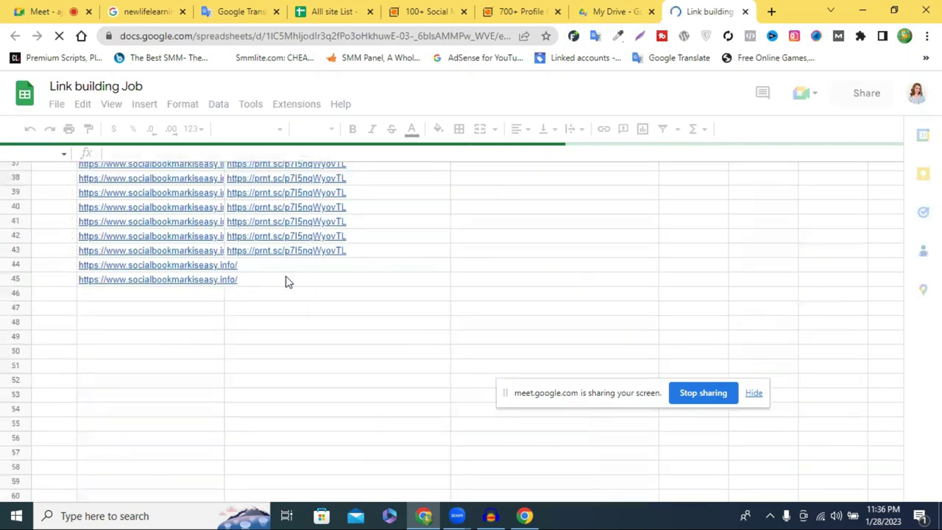
{"action": "scroll", "coordinate": [287, 281], "scroll_direction": "up", "scroll_amount": 7}
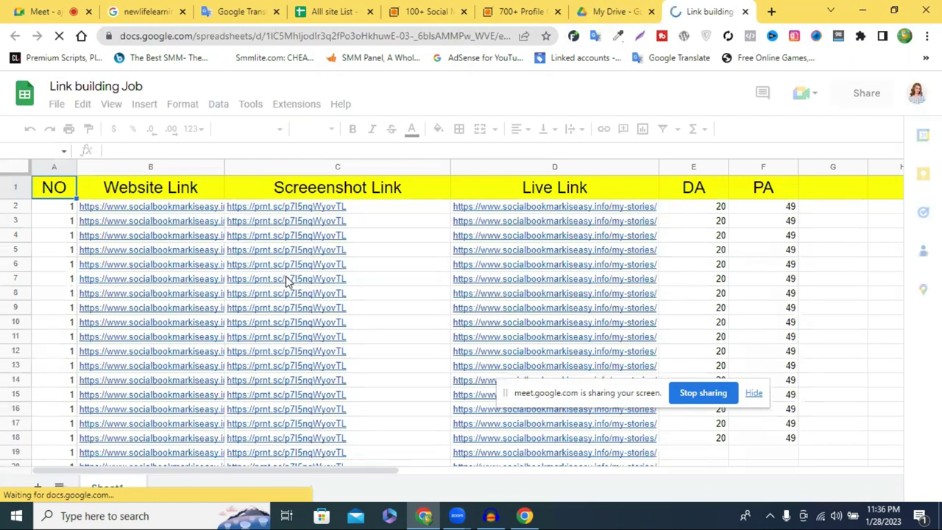
{"action": "scroll", "coordinate": [287, 276], "scroll_direction": "down", "scroll_amount": 6}
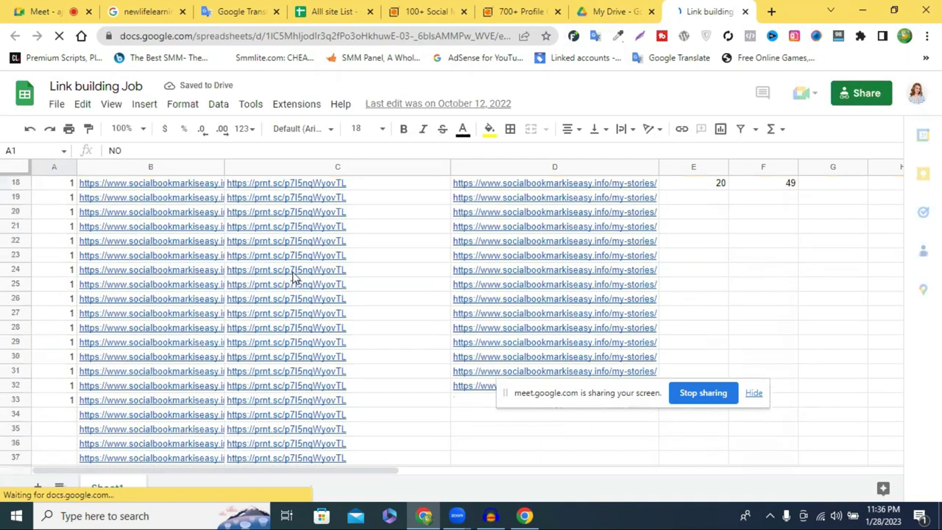
{"action": "scroll", "coordinate": [774, 238], "scroll_direction": "up", "scroll_amount": 1}
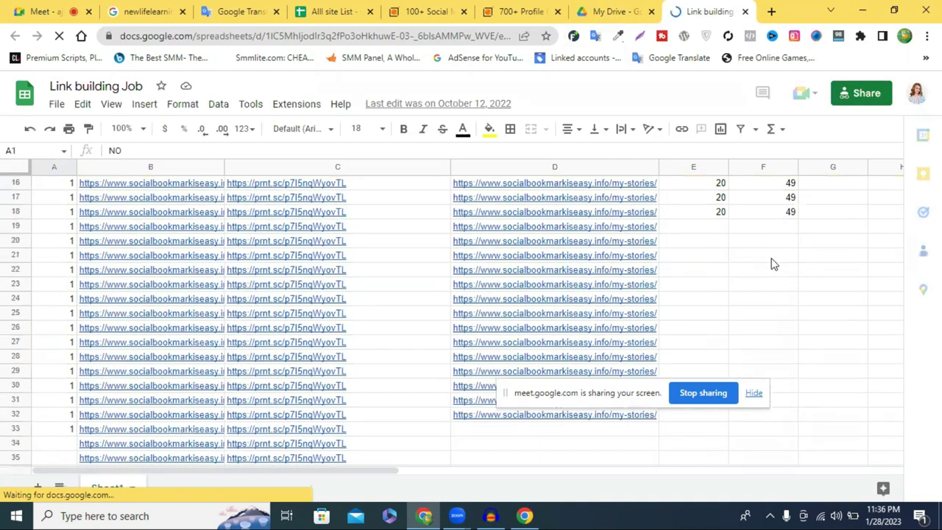
{"action": "scroll", "coordinate": [774, 264], "scroll_direction": "up", "scroll_amount": 5}
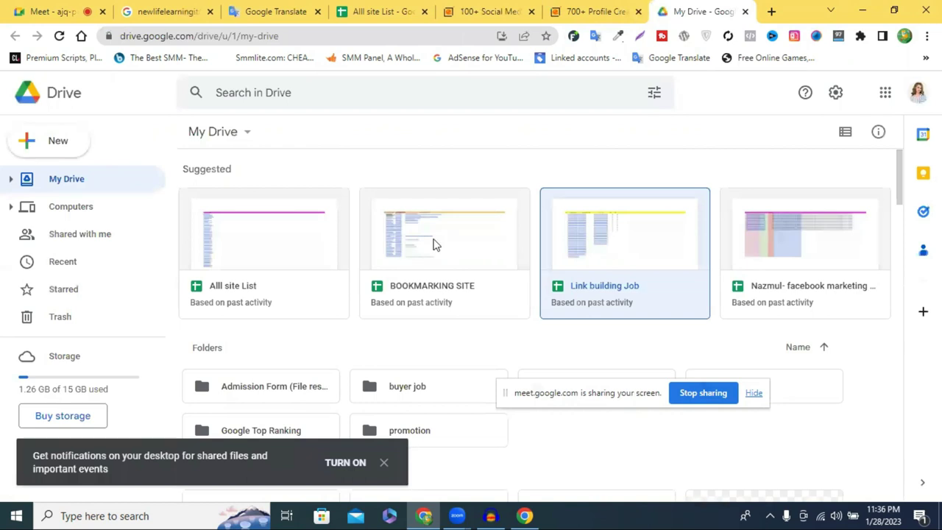
- Open the "BOOKMARKING SITE" spreadsheet from My Drive and look down through its backlink site rows
{"action": "double_click", "coordinate": [435, 245]}
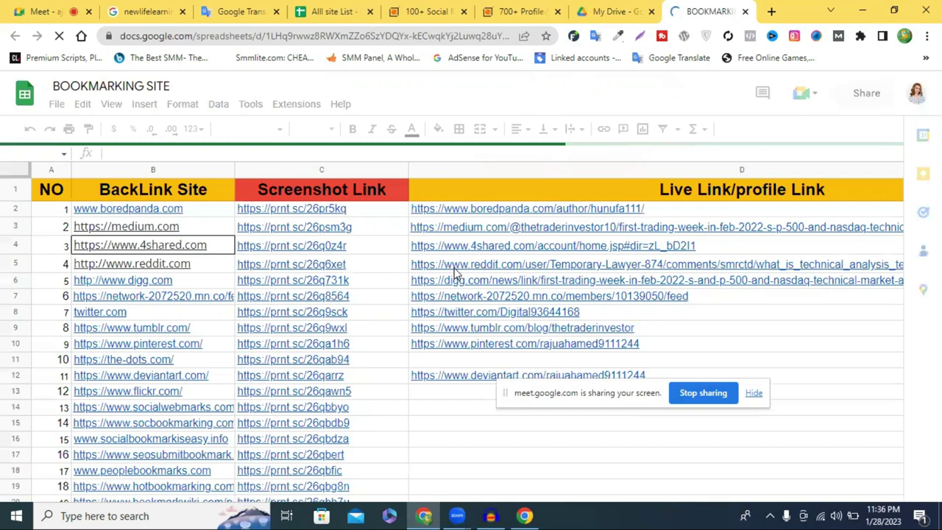
{"action": "scroll", "coordinate": [456, 271], "scroll_direction": "down", "scroll_amount": 1}
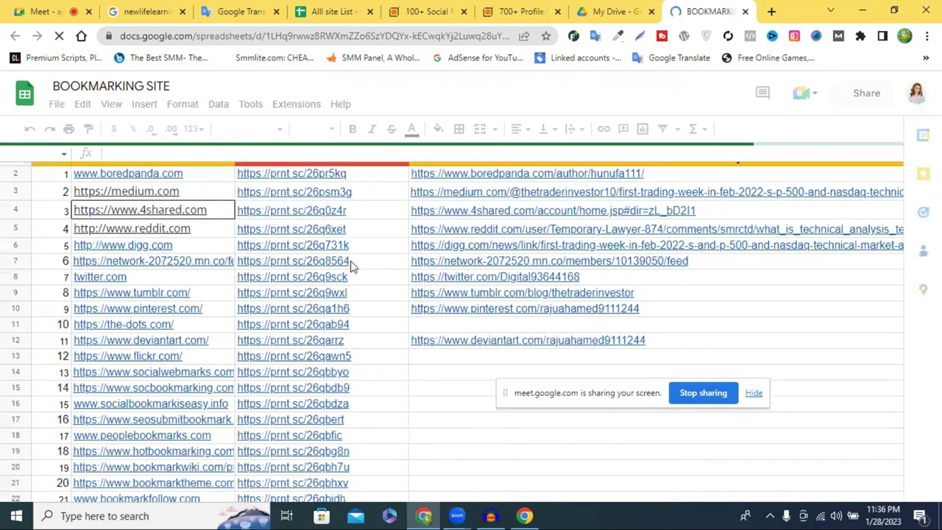
{"action": "scroll", "coordinate": [352, 260], "scroll_direction": "down", "scroll_amount": 3}
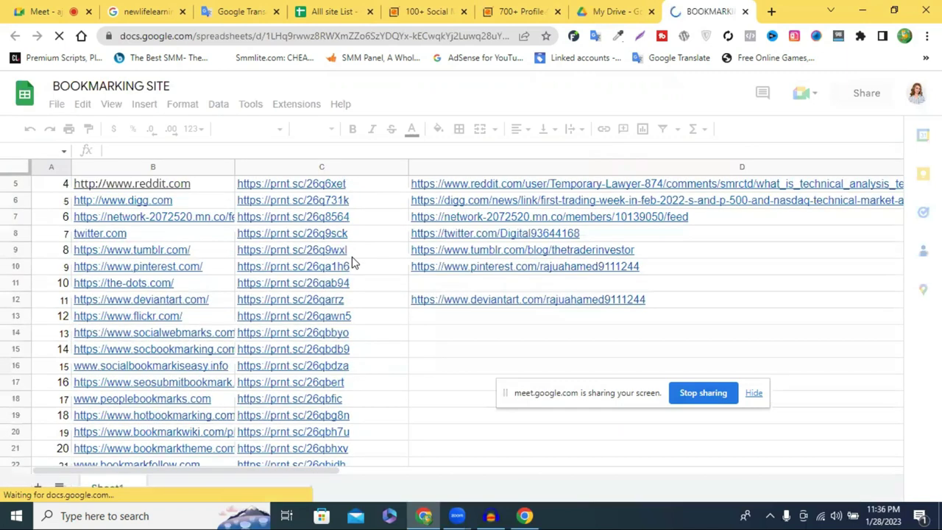
{"action": "scroll", "coordinate": [354, 263], "scroll_direction": "down", "scroll_amount": 5}
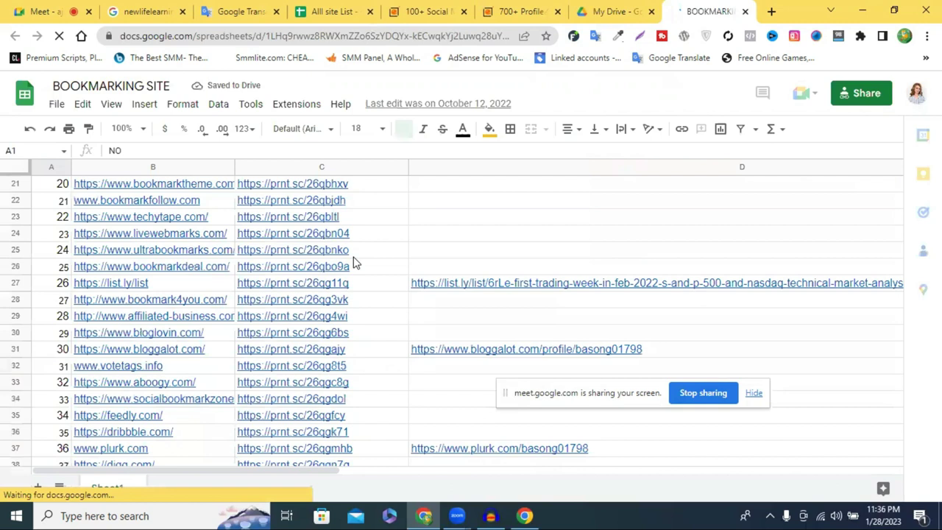
{"action": "scroll", "coordinate": [353, 263], "scroll_direction": "down", "scroll_amount": 15}
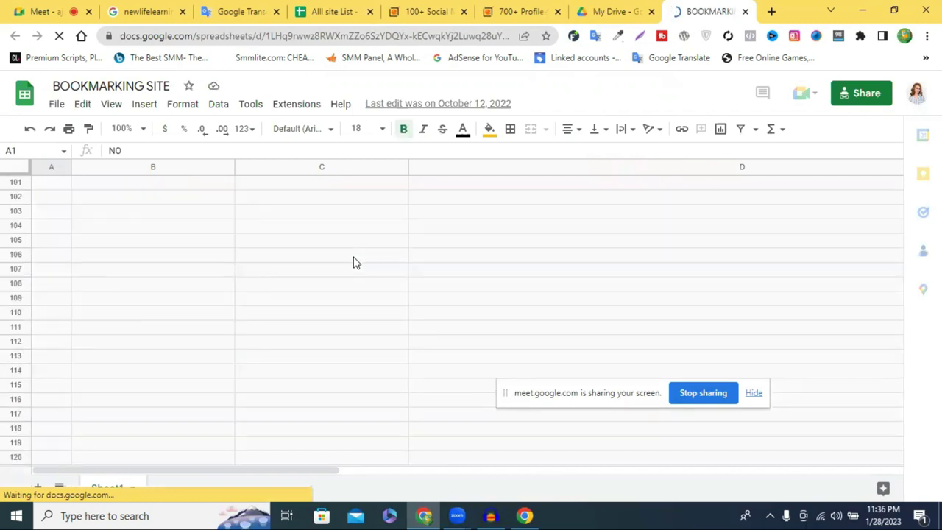
- Examine the Twitter Marketing section and the bookmarking site rows above it, including their screenshot links
{"action": "scroll", "coordinate": [354, 263], "scroll_direction": "up", "scroll_amount": 1}
{"action": "scroll", "coordinate": [354, 263], "scroll_direction": "up", "scroll_amount": 3}
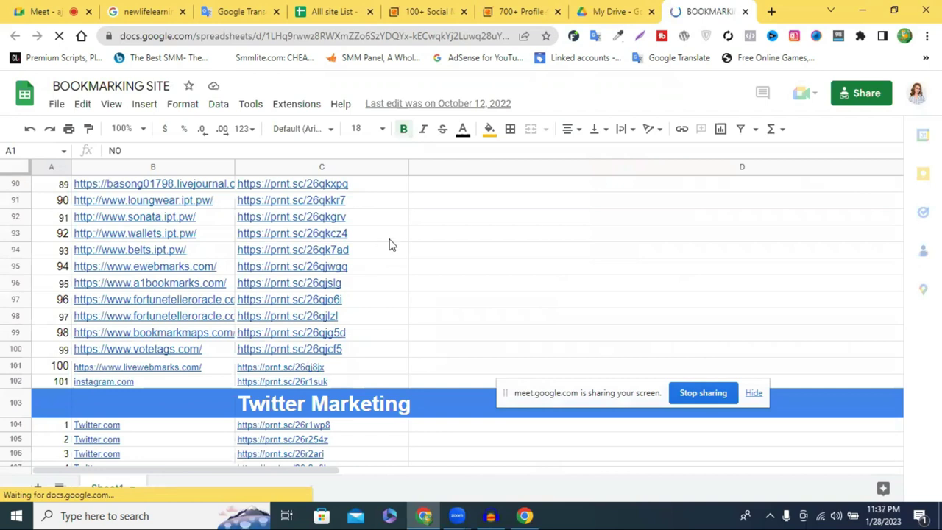
{"action": "scroll", "coordinate": [391, 245], "scroll_direction": "down", "scroll_amount": 5}
{"action": "scroll", "coordinate": [391, 245], "scroll_direction": "up", "scroll_amount": 5}
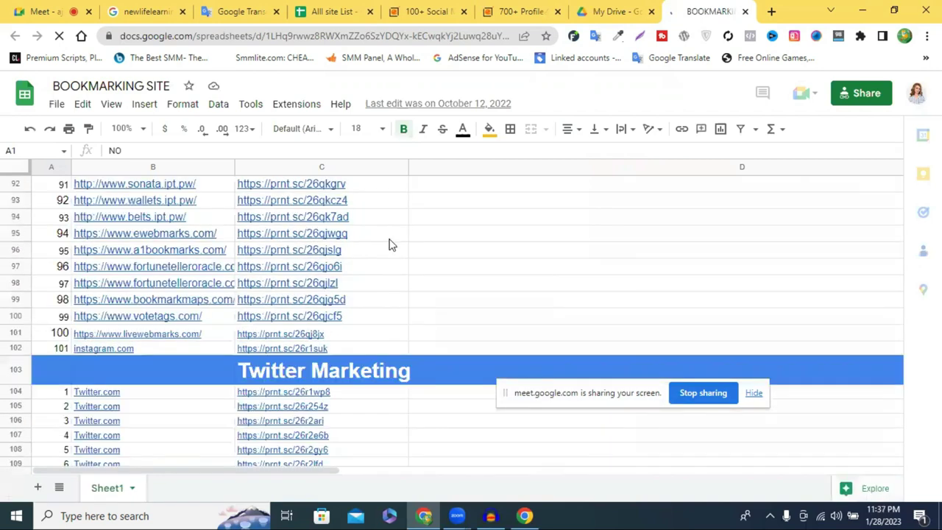
{"action": "scroll", "coordinate": [390, 245], "scroll_direction": "up", "scroll_amount": 1}
{"action": "scroll", "coordinate": [391, 245], "scroll_direction": "up", "scroll_amount": 8}
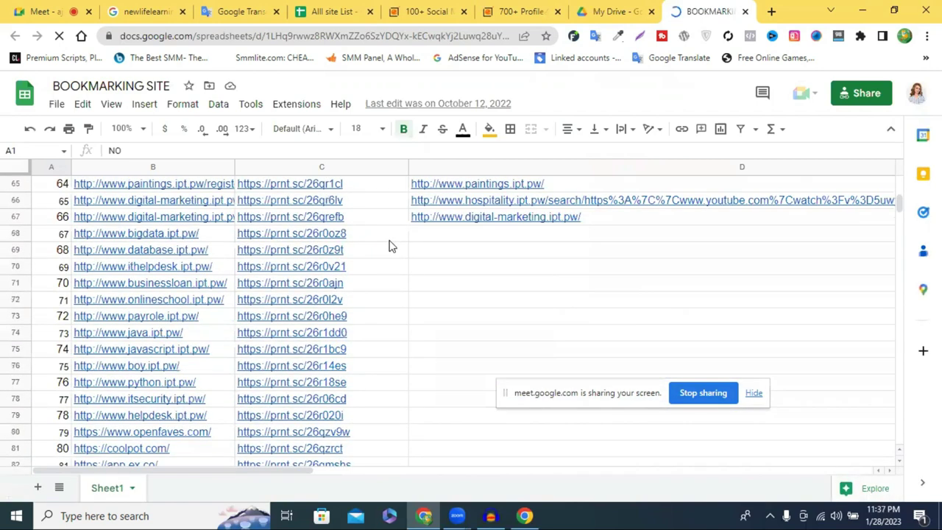
{"action": "scroll", "coordinate": [391, 247], "scroll_direction": "down", "scroll_amount": 3}
{"action": "scroll", "coordinate": [391, 248], "scroll_direction": "down", "scroll_amount": 10}
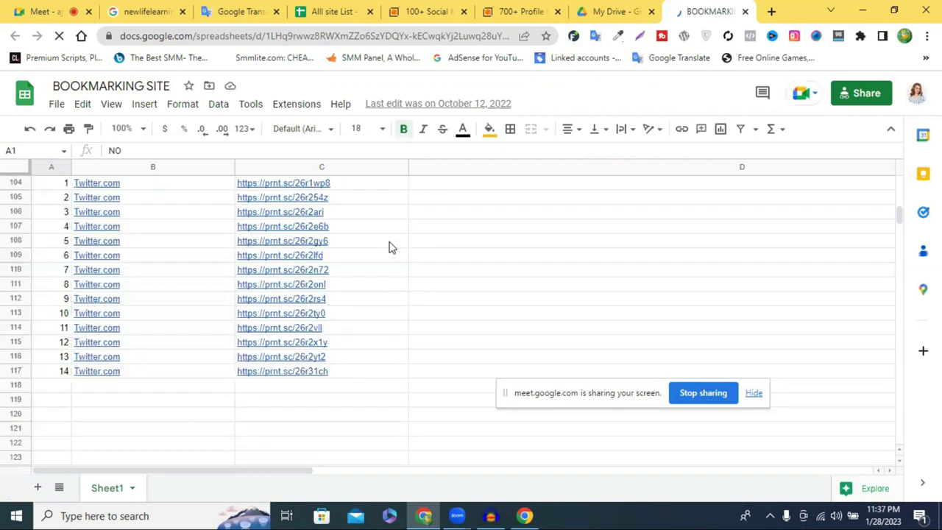
{"action": "scroll", "coordinate": [309, 276], "scroll_direction": "up", "scroll_amount": 2}
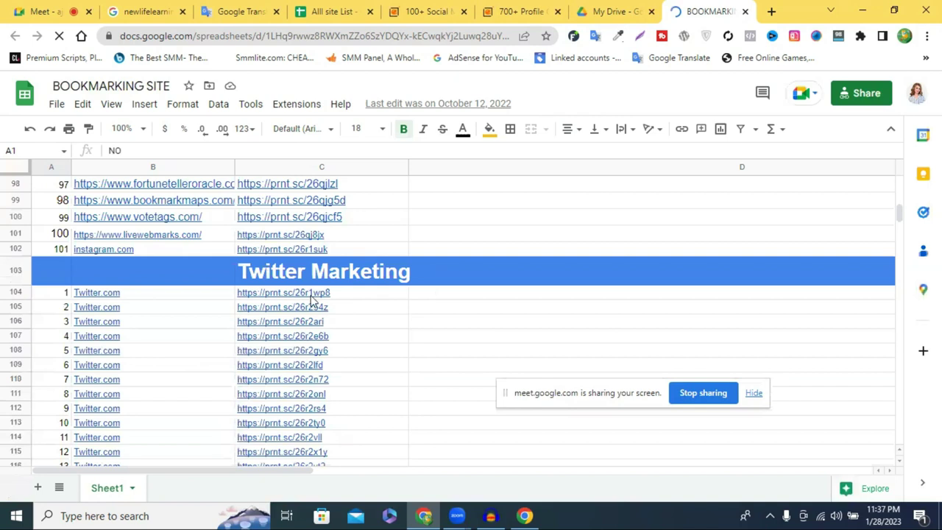
{"action": "scroll", "coordinate": [309, 298], "scroll_direction": "up", "scroll_amount": 2}
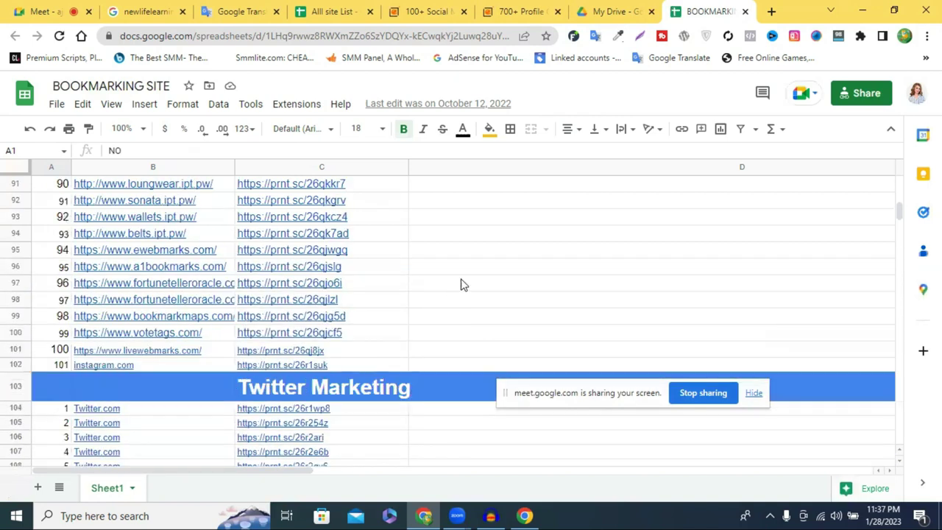
- Look back up through the backlink sites and live profile links to the header row of the "BOOKMARKING SITE" spreadsheet
{"action": "scroll", "coordinate": [463, 285], "scroll_direction": "up", "scroll_amount": 4}
{"action": "scroll", "coordinate": [467, 286], "scroll_direction": "up", "scroll_amount": 9}
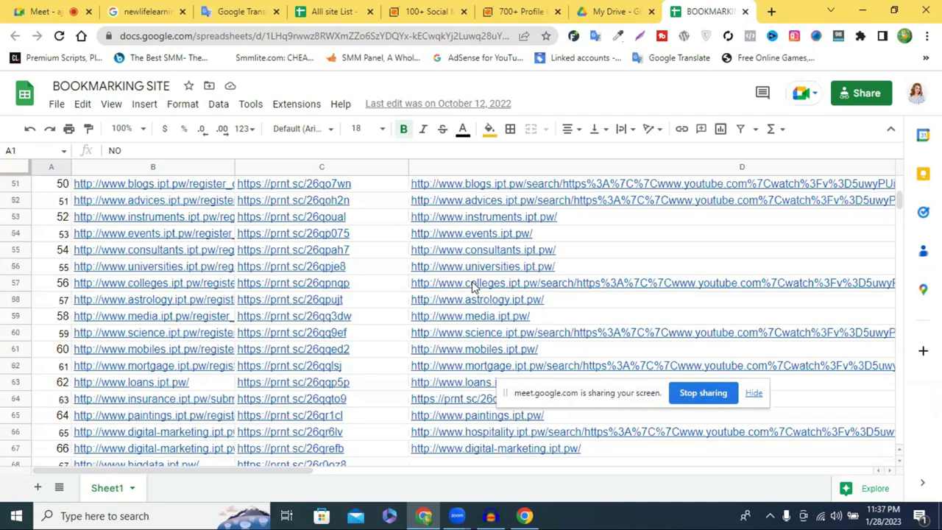
{"action": "scroll", "coordinate": [478, 284], "scroll_direction": "up", "scroll_amount": 7}
{"action": "scroll", "coordinate": [483, 282], "scroll_direction": "up", "scroll_amount": 5}
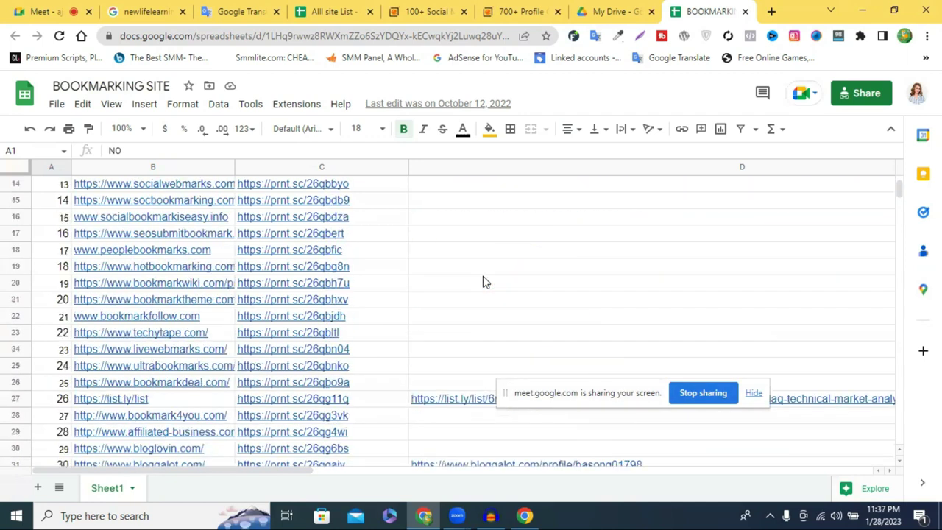
{"action": "scroll", "coordinate": [486, 282], "scroll_direction": "up", "scroll_amount": 5}
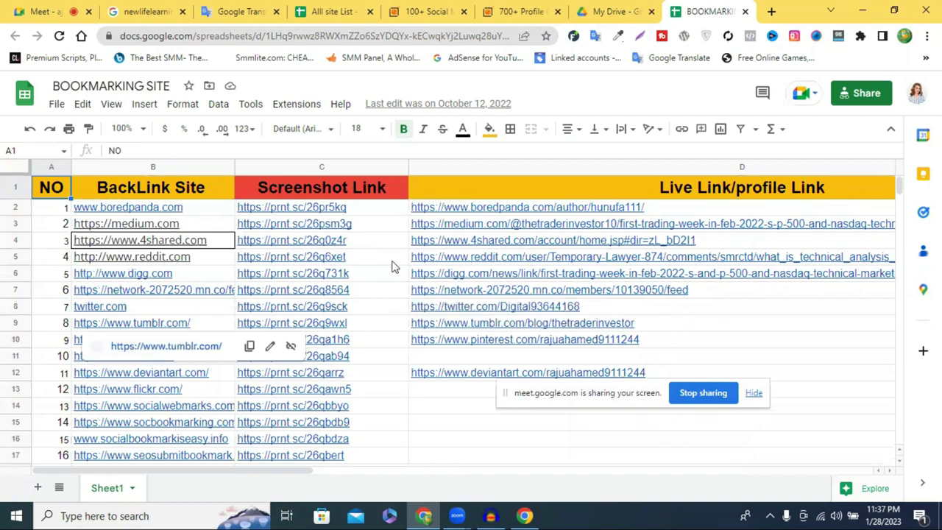
- Close the "Alll site List" spreadsheet tab, glance at My Drive and return to the "BOOKMARKING SITE" spreadsheet
{"action": "left_click", "coordinate": [351, 8]}
{"action": "left_click", "coordinate": [423, 8]}
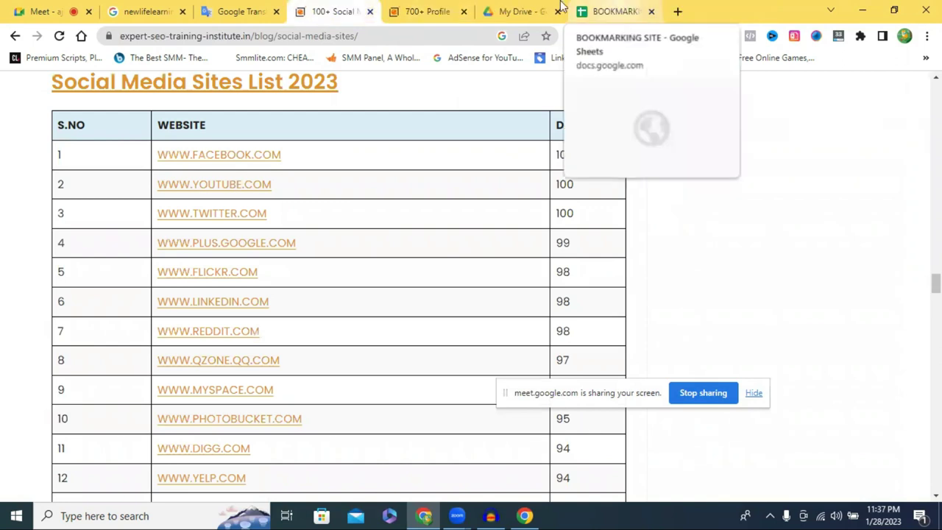
{"action": "left_click", "coordinate": [543, 11]}
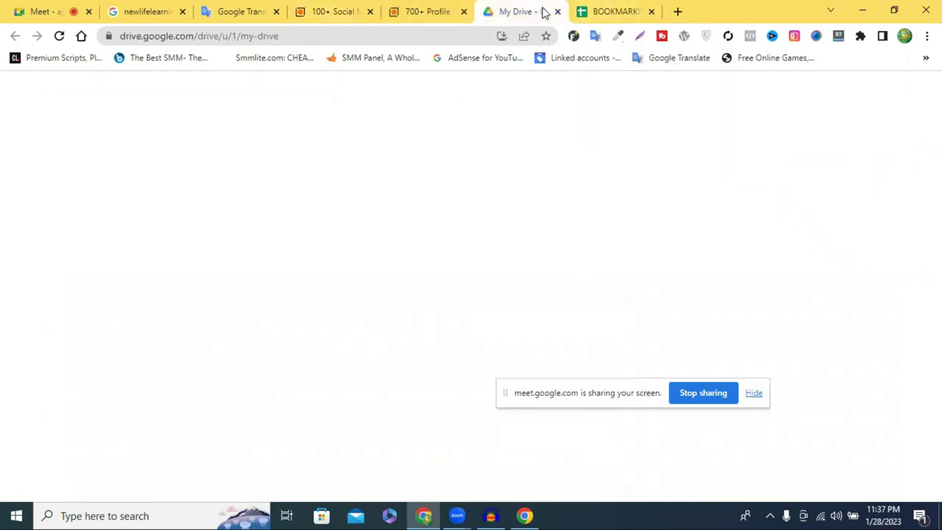
{"action": "left_click", "coordinate": [617, 11]}
- Search Google for "alibaba" in a new tab
{"action": "left_click", "coordinate": [678, 12]}
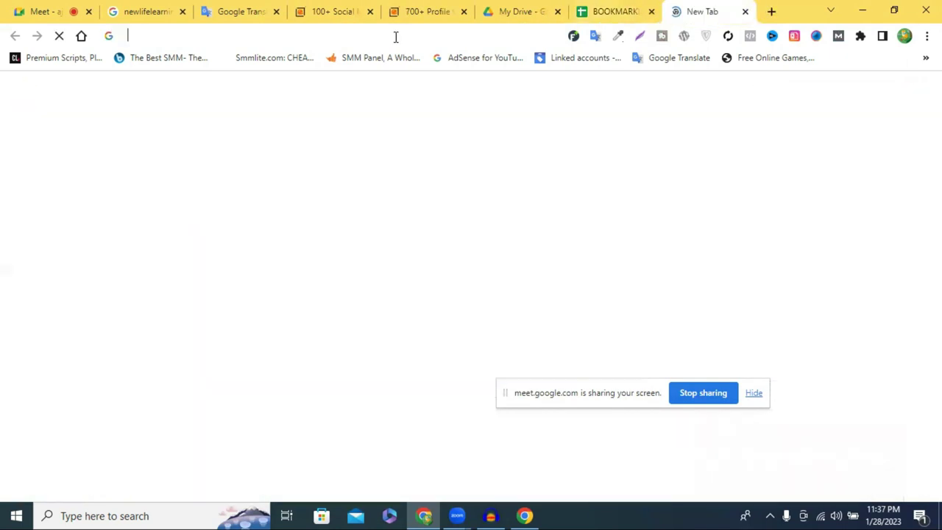
{"action": "left_click", "coordinate": [395, 37]}
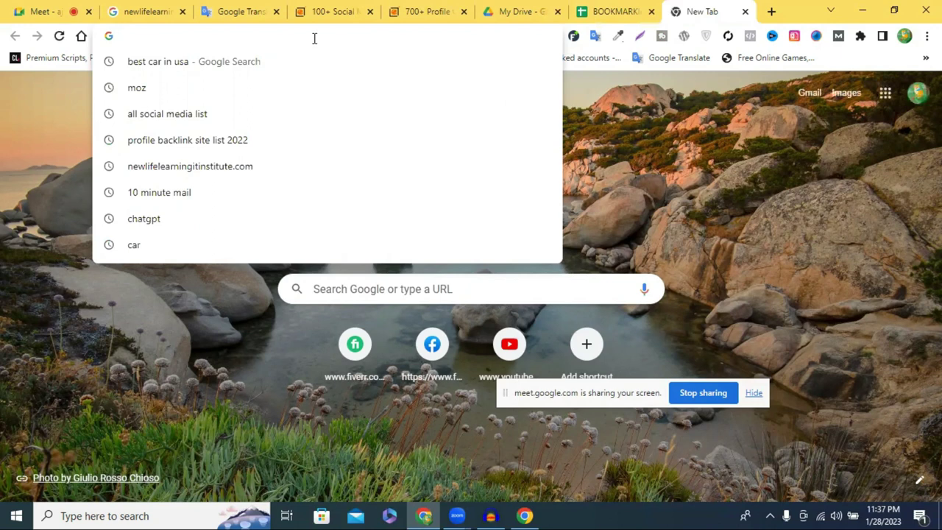
{"action": "type", "text": "ali"}
{"action": "left_click", "coordinate": [209, 86]}
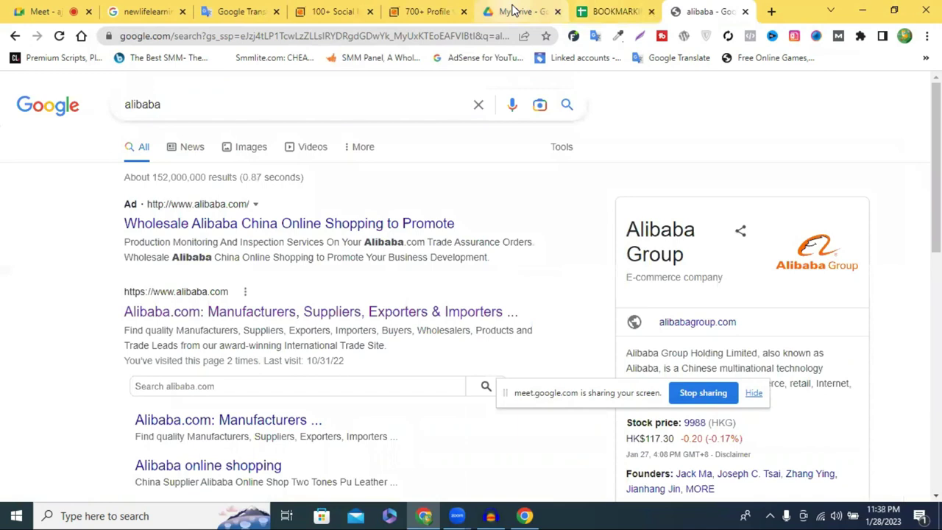
- Close the My Drive tab and open the Alibaba.com website from the search results
{"action": "left_click", "coordinate": [547, 16]}
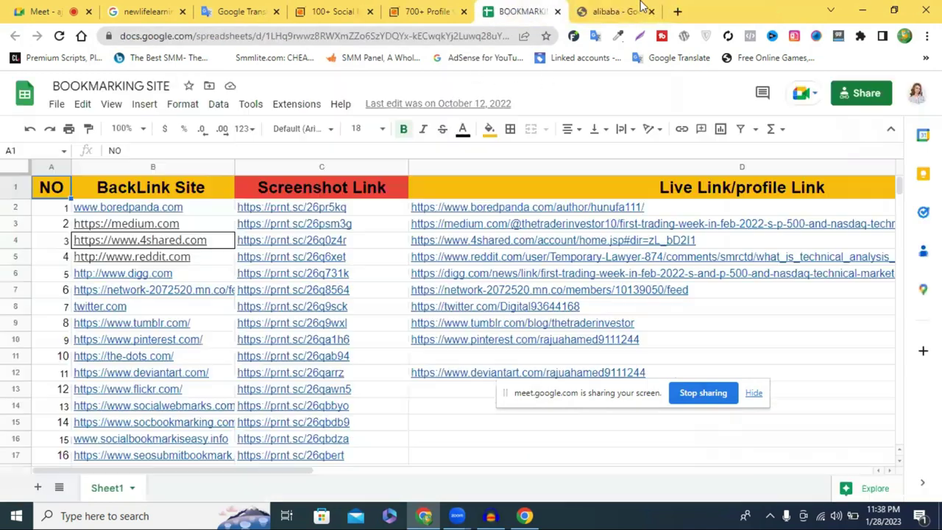
{"action": "left_click", "coordinate": [690, 14]}
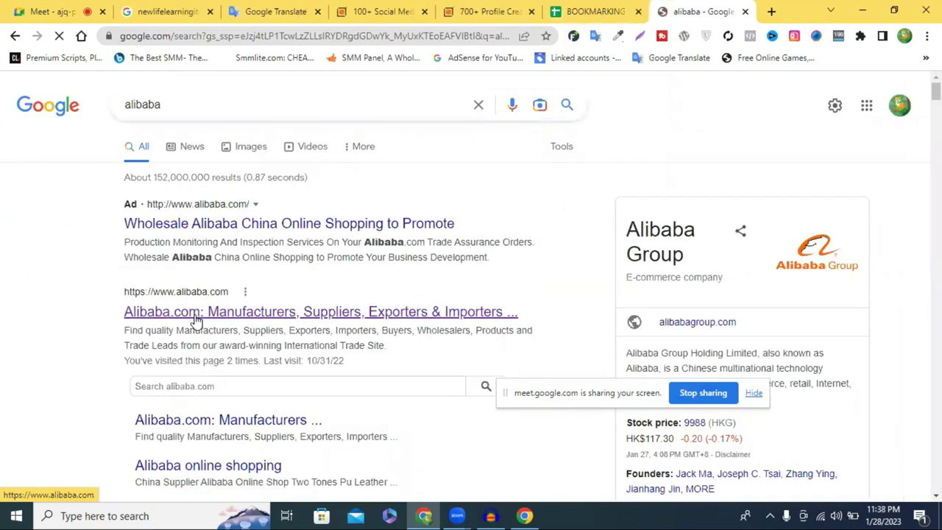
{"action": "left_click", "coordinate": [196, 319]}
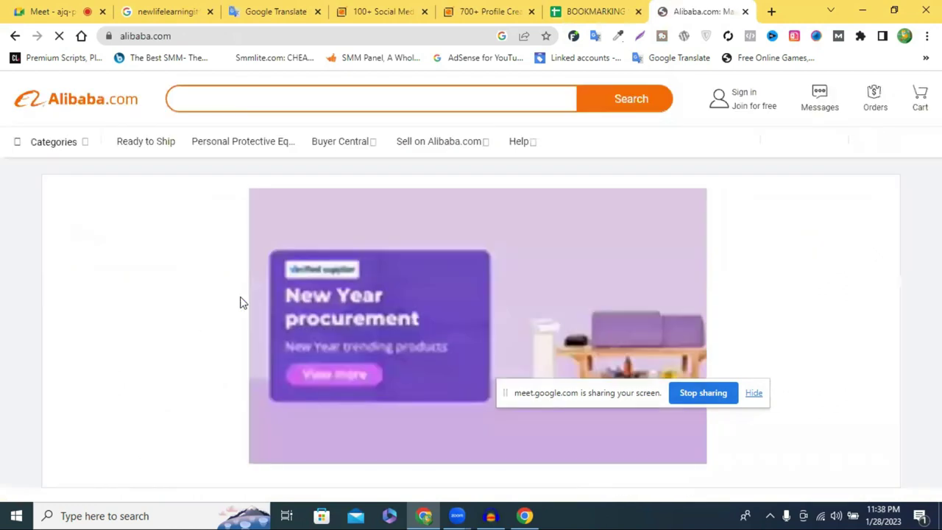
- Look through the product sections of the Alibaba.com homepage, from the banner to the Apparel and Vehicle Parts & Accessories categories
{"action": "scroll", "coordinate": [417, 242], "scroll_direction": "down", "scroll_amount": 1}
{"action": "scroll", "coordinate": [416, 242], "scroll_direction": "down", "scroll_amount": 2}
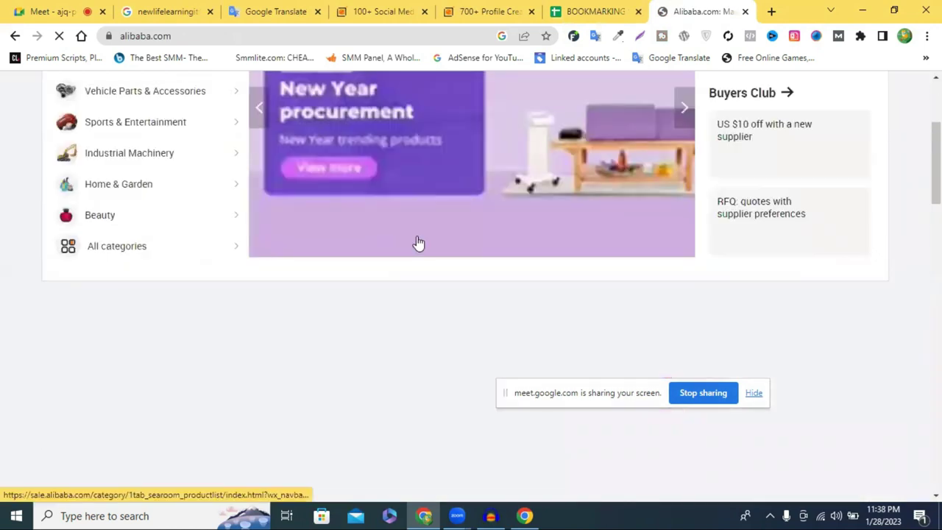
{"action": "scroll", "coordinate": [417, 243], "scroll_direction": "down", "scroll_amount": 2}
{"action": "scroll", "coordinate": [416, 243], "scroll_direction": "up", "scroll_amount": 2}
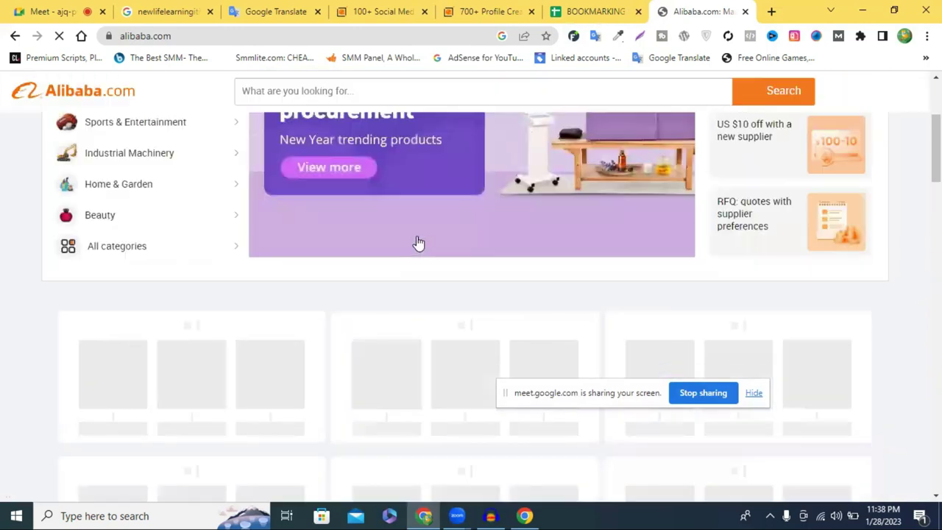
{"action": "scroll", "coordinate": [417, 243], "scroll_direction": "down", "scroll_amount": 2}
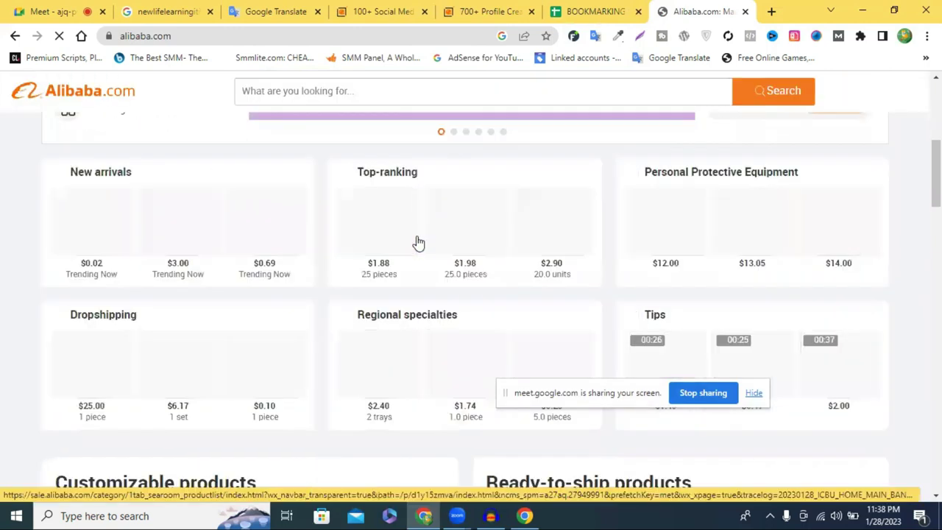
{"action": "scroll", "coordinate": [416, 243], "scroll_direction": "down", "scroll_amount": 1}
{"action": "scroll", "coordinate": [416, 243], "scroll_direction": "up", "scroll_amount": 1}
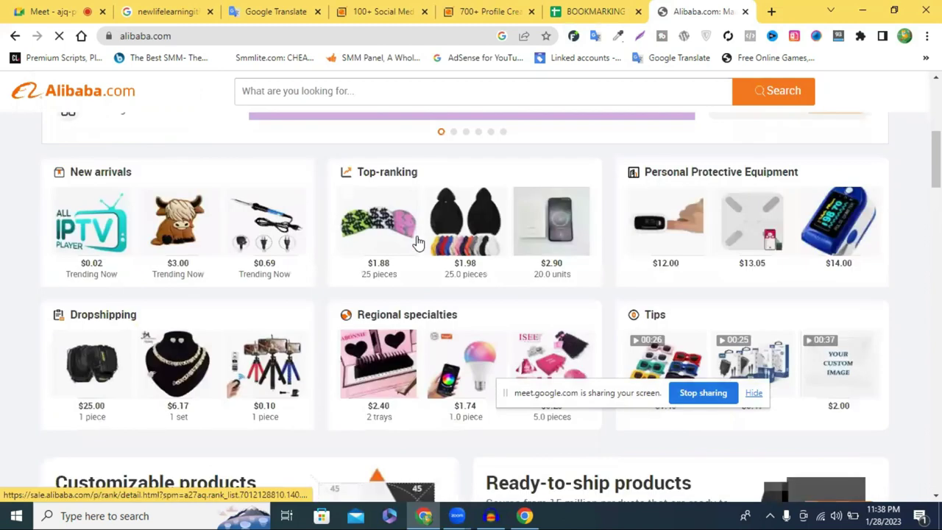
{"action": "scroll", "coordinate": [364, 254], "scroll_direction": "down", "scroll_amount": 1}
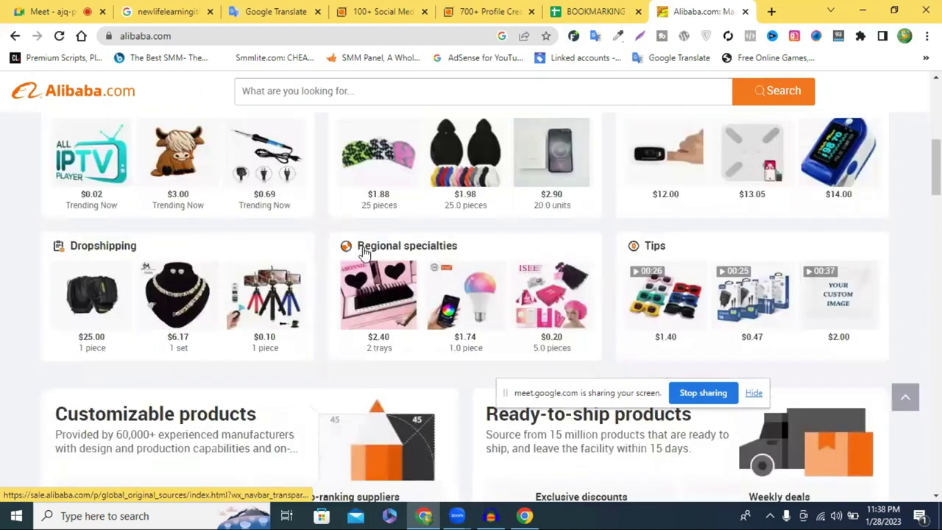
{"action": "scroll", "coordinate": [363, 254], "scroll_direction": "down", "scroll_amount": 6}
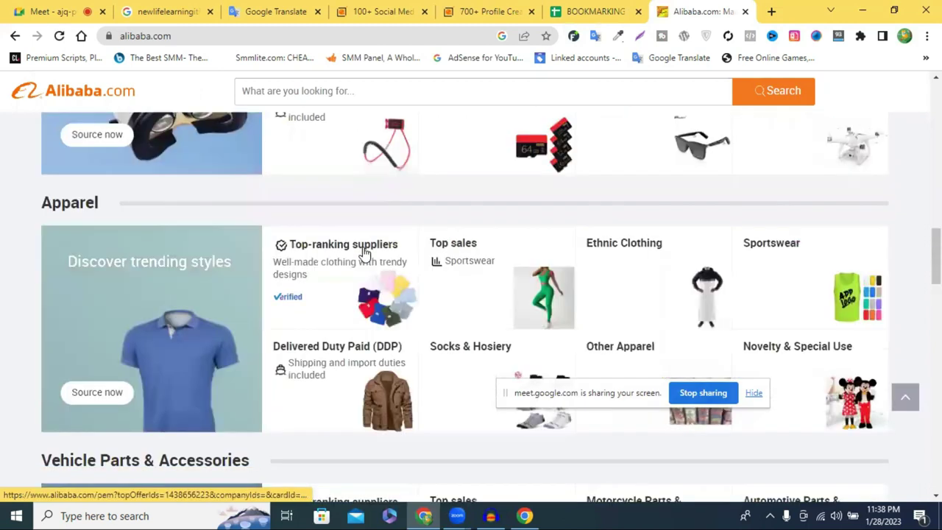
{"action": "scroll", "coordinate": [614, 277], "scroll_direction": "down", "scroll_amount": 1}
{"action": "scroll", "coordinate": [543, 277], "scroll_direction": "down", "scroll_amount": 4}
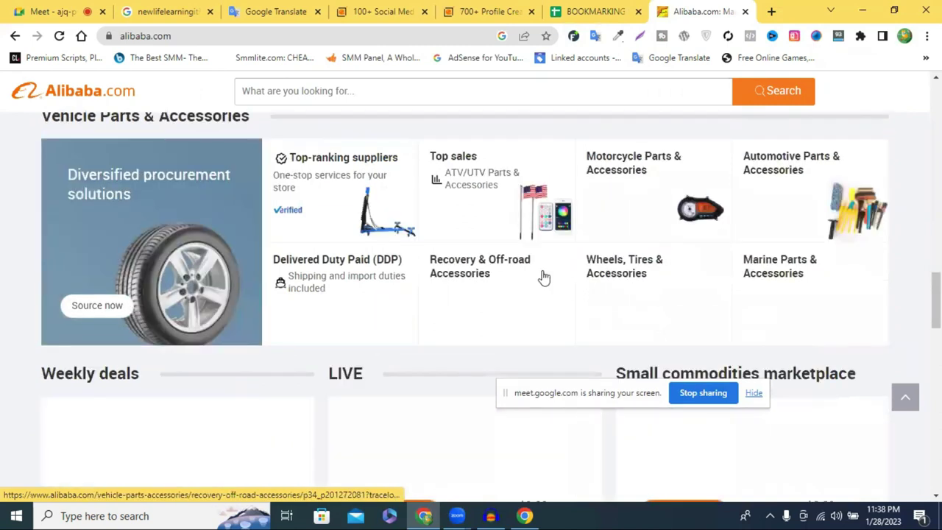
{"action": "scroll", "coordinate": [362, 243], "scroll_direction": "up", "scroll_amount": 3}
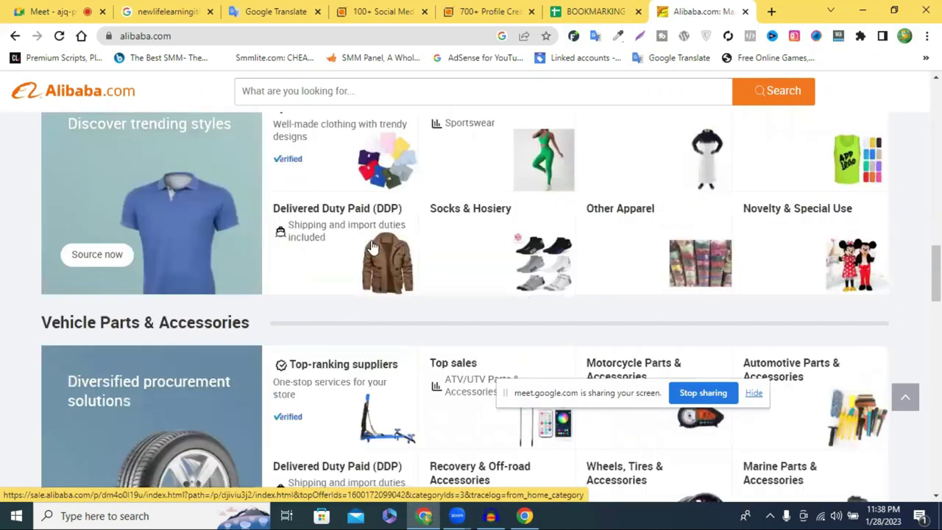
- Open the Socks & Hosiery category in the Apparel section and look through its recommended products
{"action": "left_click", "coordinate": [549, 267]}
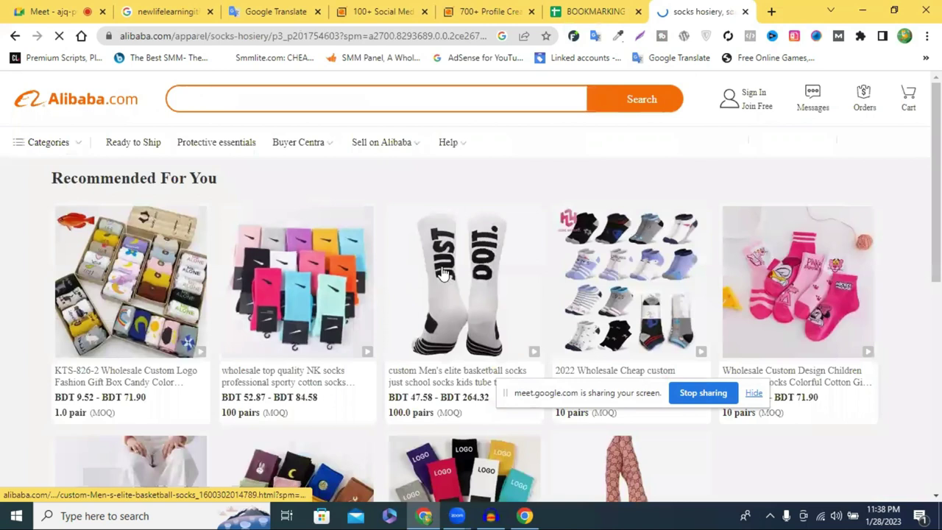
{"action": "scroll", "coordinate": [443, 273], "scroll_direction": "down", "scroll_amount": 6}
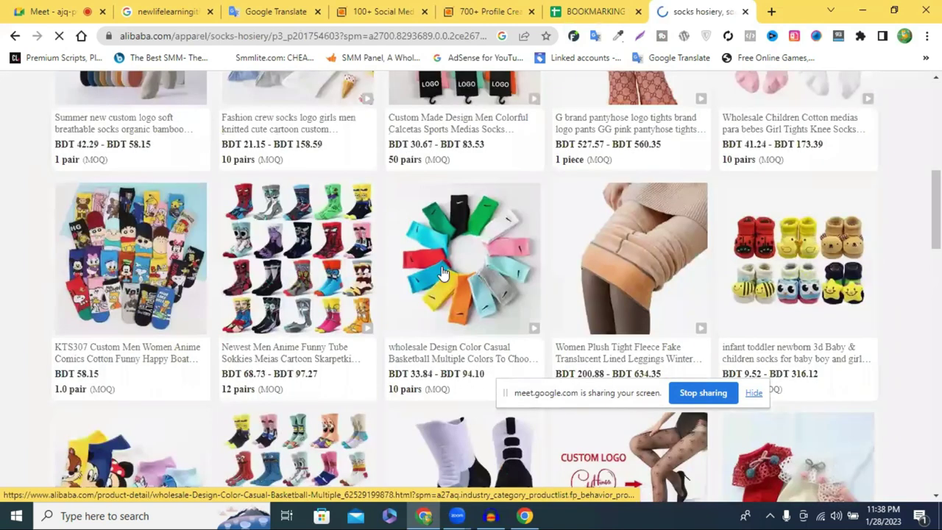
{"action": "scroll", "coordinate": [443, 273], "scroll_direction": "down", "scroll_amount": 3}
{"action": "scroll", "coordinate": [442, 273], "scroll_direction": "down", "scroll_amount": 2}
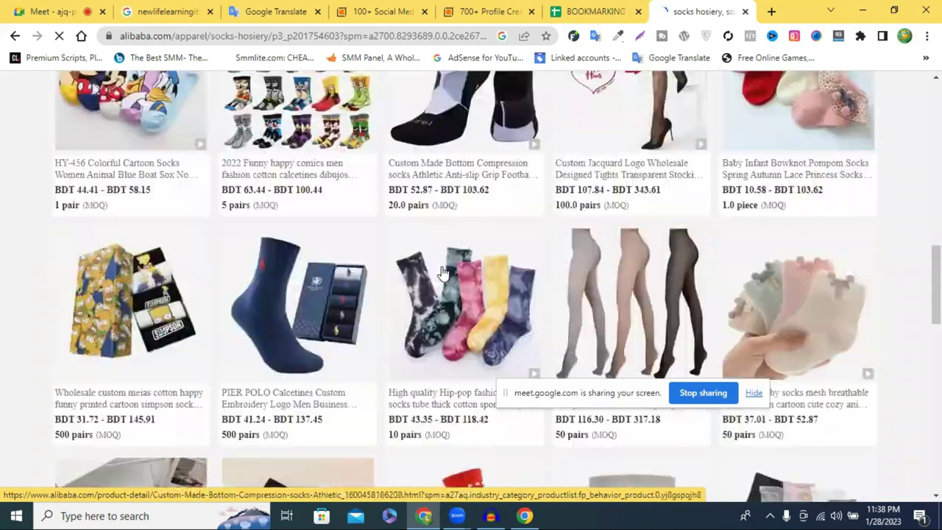
{"action": "scroll", "coordinate": [574, 284], "scroll_direction": "down", "scroll_amount": 1}
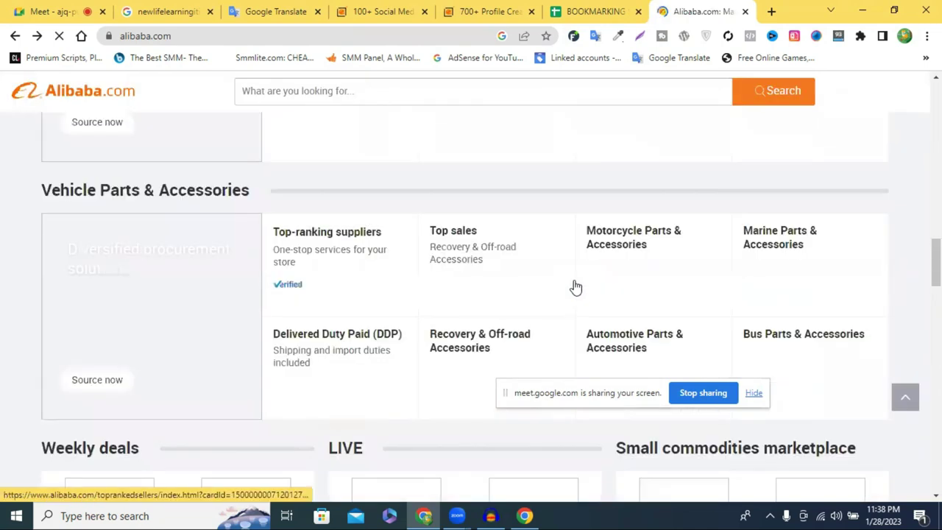
- Open the product page of the yellow "T Shirt Best Quality 100% Cotton" item from the Alibaba.com homepage's product listings
{"action": "scroll", "coordinate": [575, 288], "scroll_direction": "down", "scroll_amount": 5}
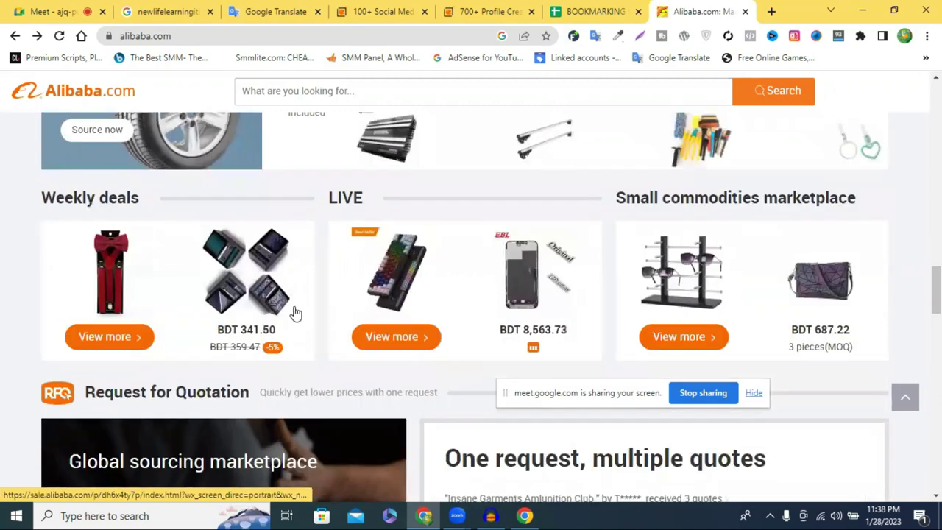
{"action": "scroll", "coordinate": [498, 289], "scroll_direction": "down", "scroll_amount": 5}
{"action": "scroll", "coordinate": [498, 288], "scroll_direction": "down", "scroll_amount": 3}
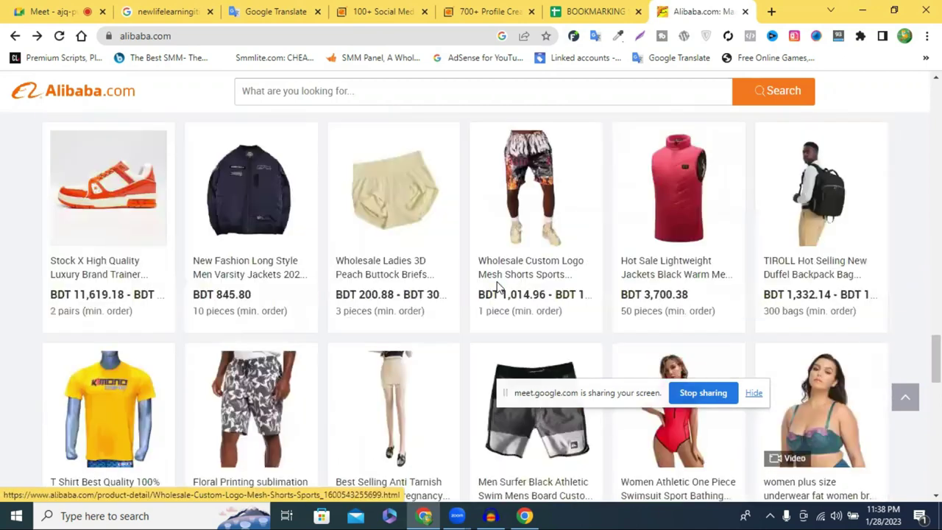
{"action": "scroll", "coordinate": [497, 288], "scroll_direction": "down", "scroll_amount": 2}
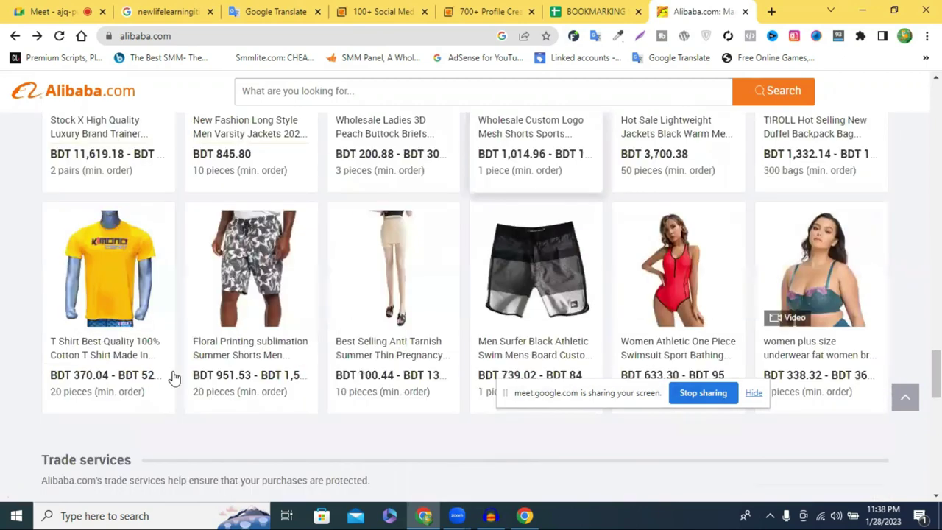
{"action": "left_click", "coordinate": [87, 356]}
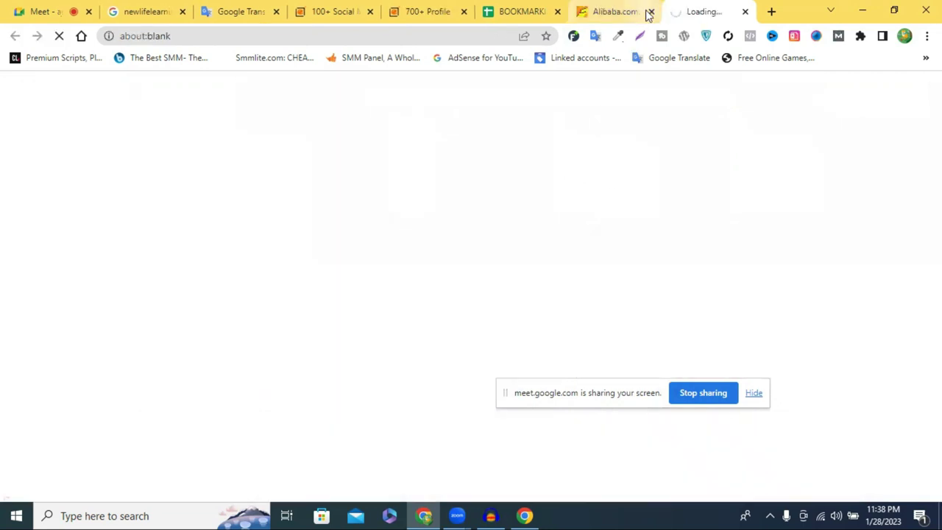
{"action": "left_click", "coordinate": [648, 15]}
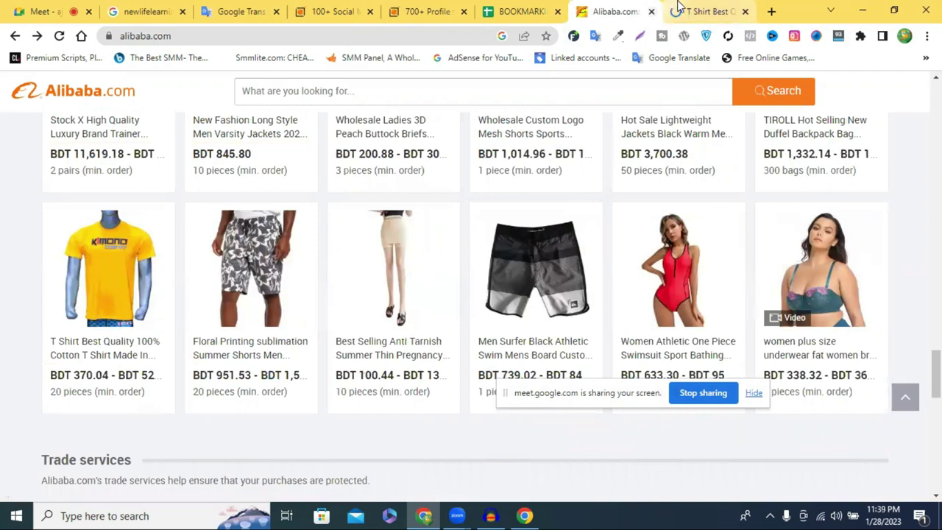
{"action": "left_click", "coordinate": [681, 9]}
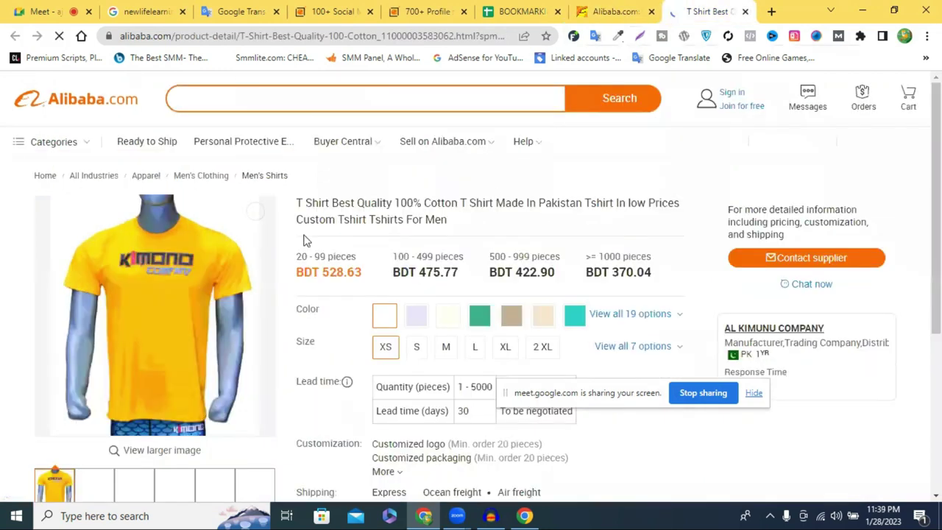
- Highlight parts of the T-shirt page's URL, from the product name in the path to the tracking parameter after "spm="
{"action": "left_click", "coordinate": [264, 35]}
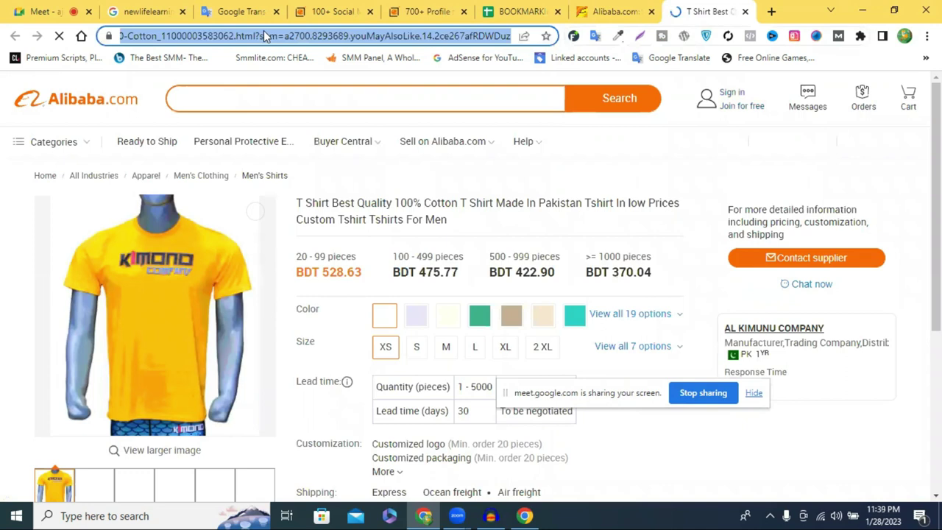
{"action": "left_click", "coordinate": [268, 35]}
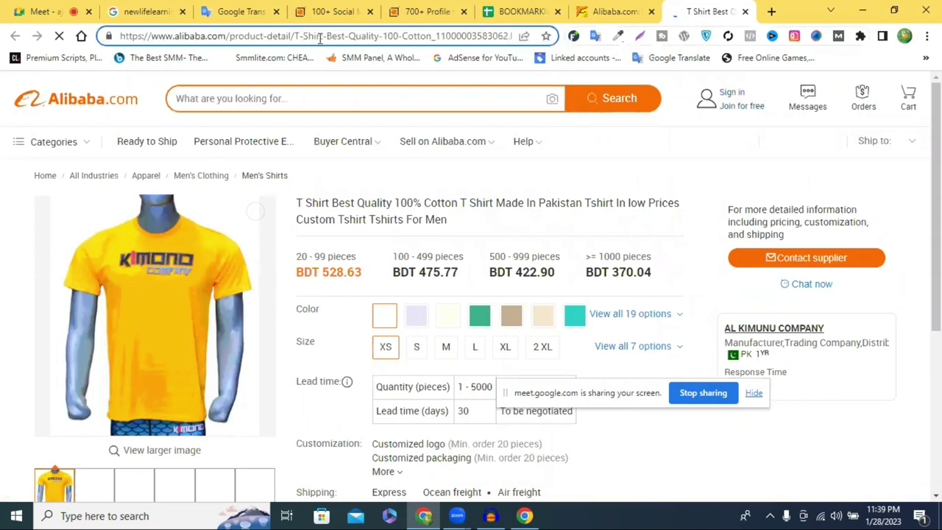
{"action": "left_click", "coordinate": [506, 35], "text": "shift"}
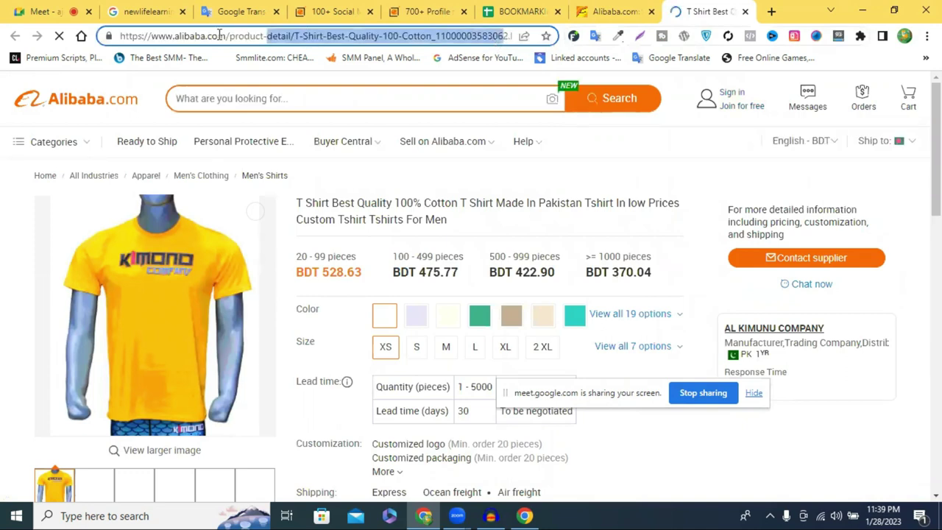
{"action": "left_click", "coordinate": [287, 36]}
{"action": "key", "text": "ctrl+shift+Right"}
{"action": "key", "text": "ctrl+shift+Right"}
{"action": "key", "text": "ctrl+shift+Right"}
{"action": "key", "text": "ctrl+shift+Right"}
{"action": "key", "text": "ctrl+shift+Right"}
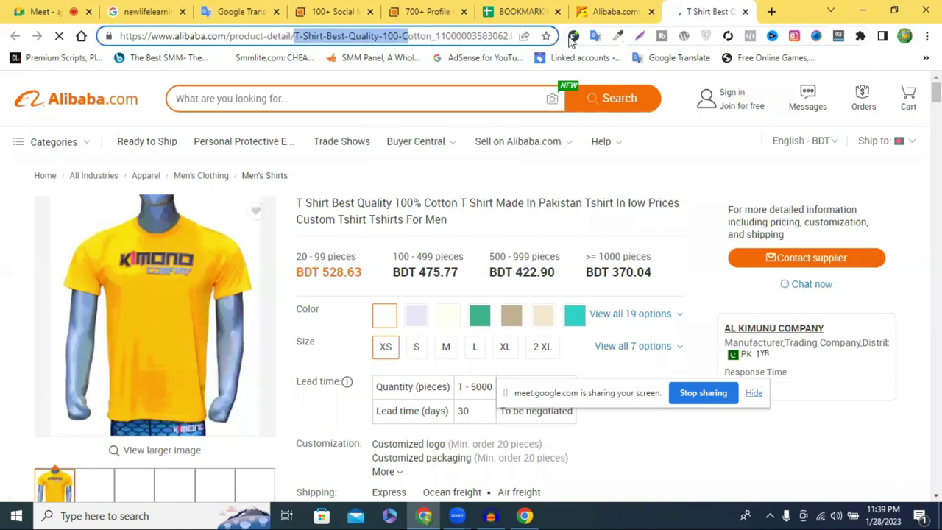
{"action": "key", "text": "ctrl+shift+Right"}
{"action": "key", "text": "shift+End"}
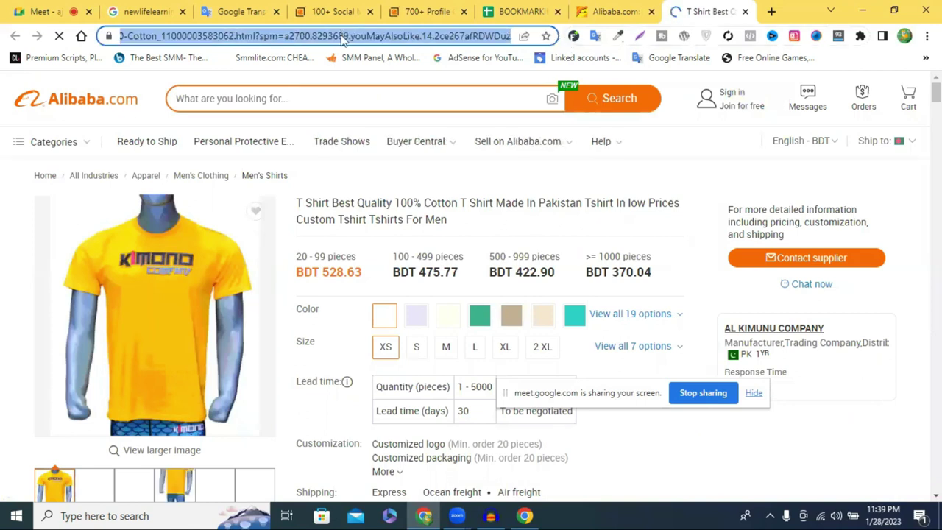
{"action": "double_click", "coordinate": [342, 37]}
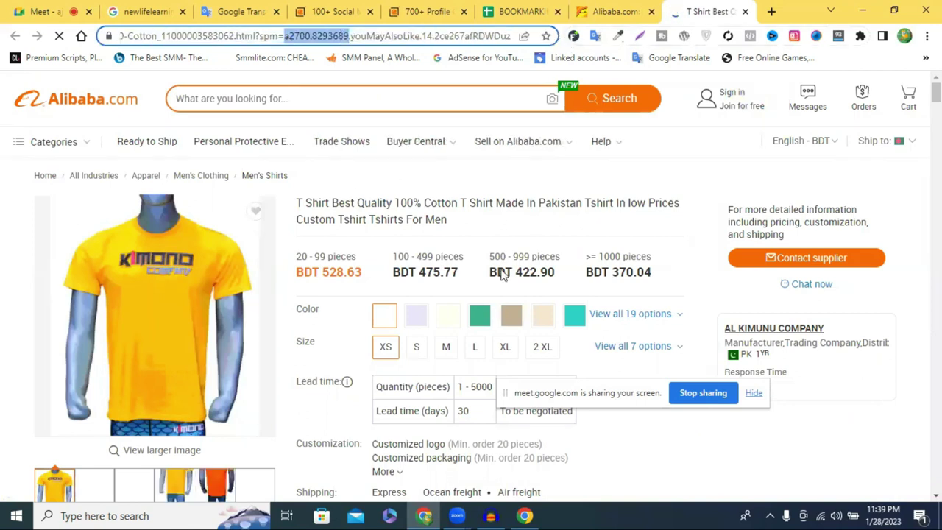
{"action": "mouse_move", "coordinate": [518, 142]}
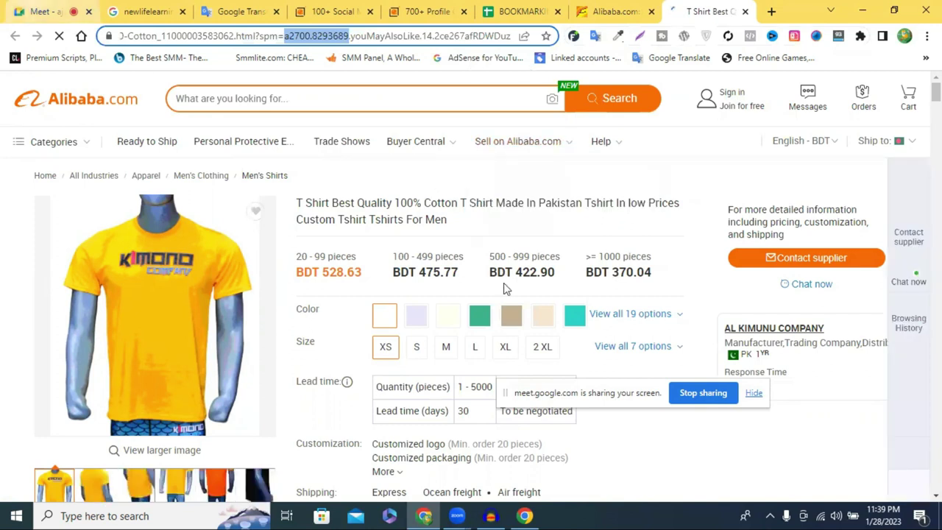
- Stop presenting in the Meet call, present the entire screen again and return to the T-shirt product page
{"action": "left_click", "coordinate": [692, 396]}
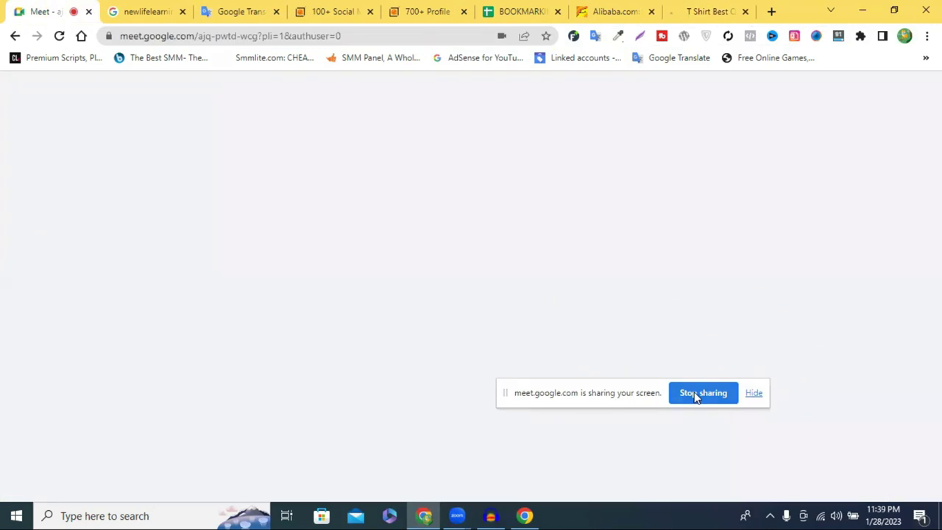
{"action": "left_click", "coordinate": [696, 396]}
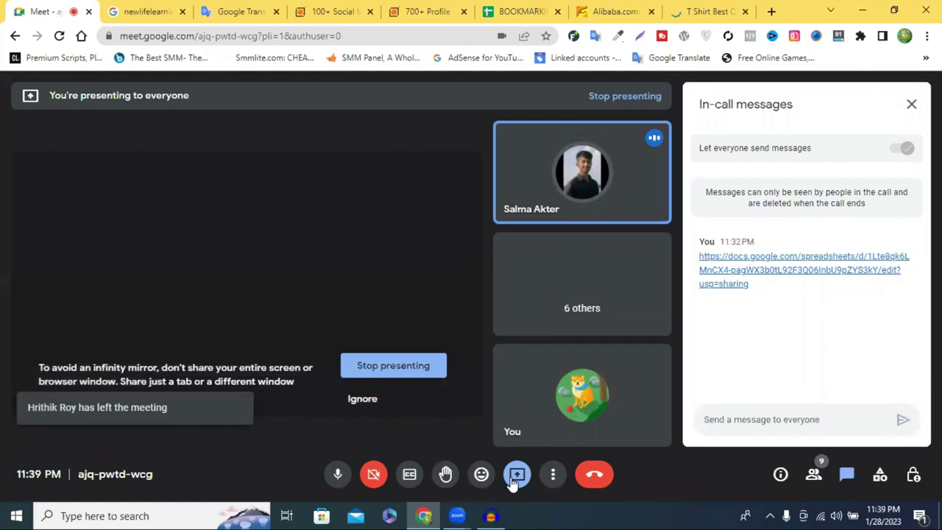
{"action": "left_click", "coordinate": [515, 477]}
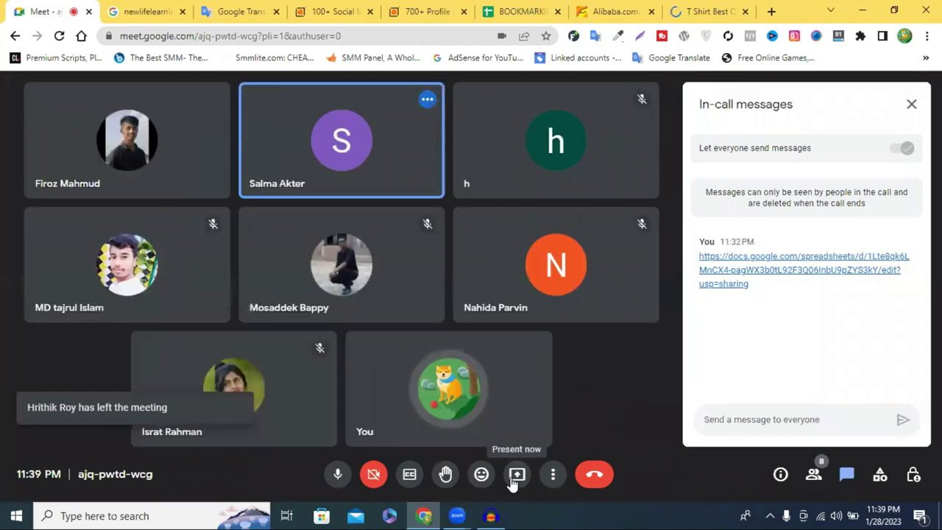
{"action": "left_click", "coordinate": [516, 474]}
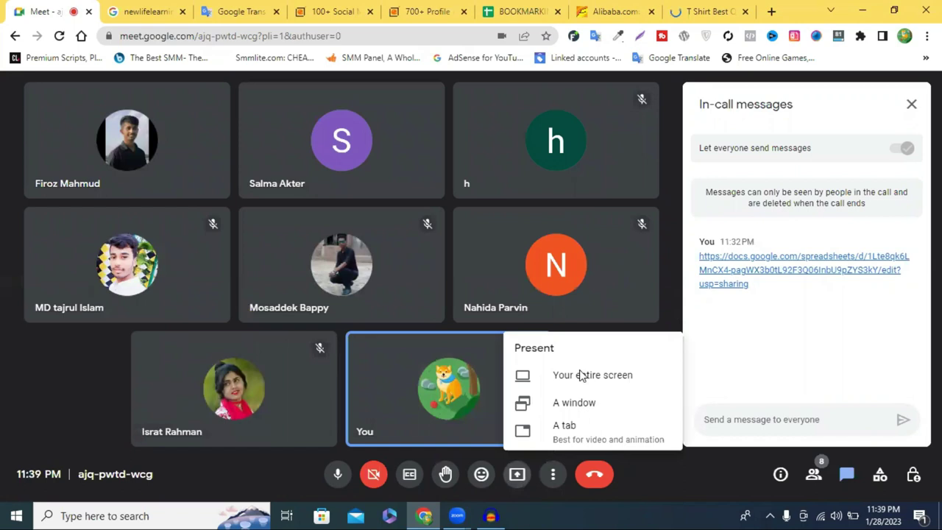
{"action": "left_click", "coordinate": [344, 181]}
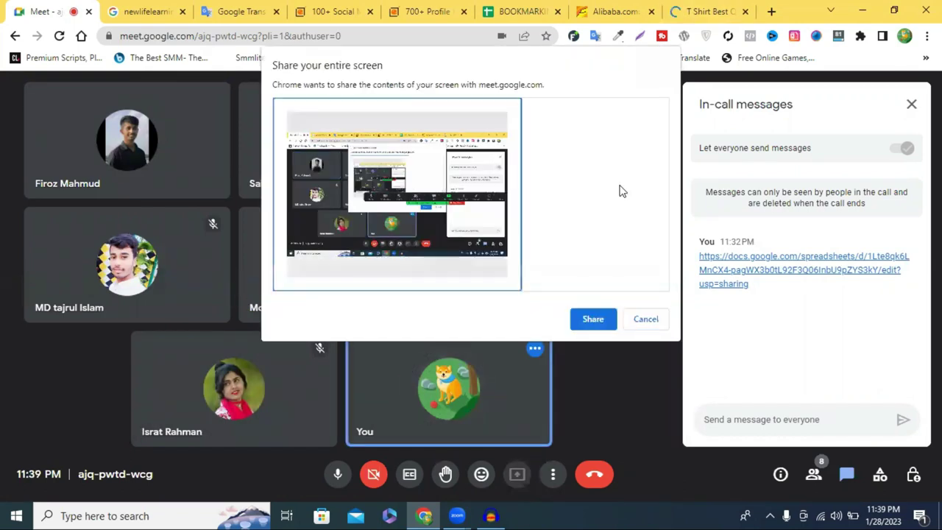
{"action": "left_click", "coordinate": [705, 6]}
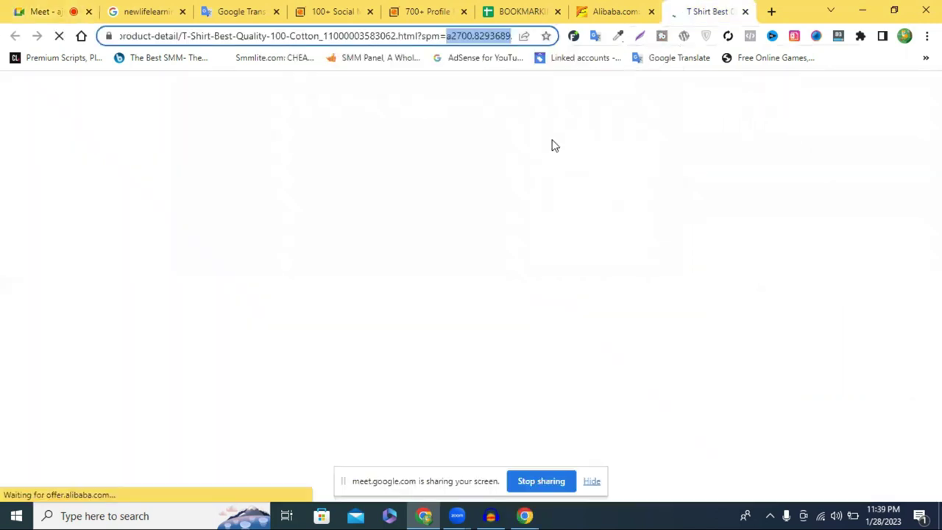
- Dismiss the favorites tip on the T-shirt product page and close the Alibaba.com homepage tab
{"action": "mouse_move", "coordinate": [573, 149]}
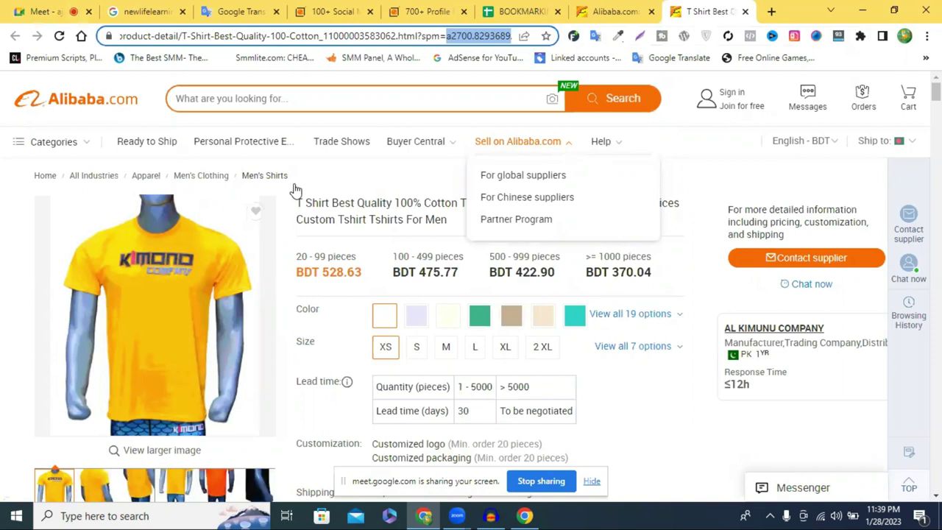
{"action": "mouse_move", "coordinate": [416, 141]}
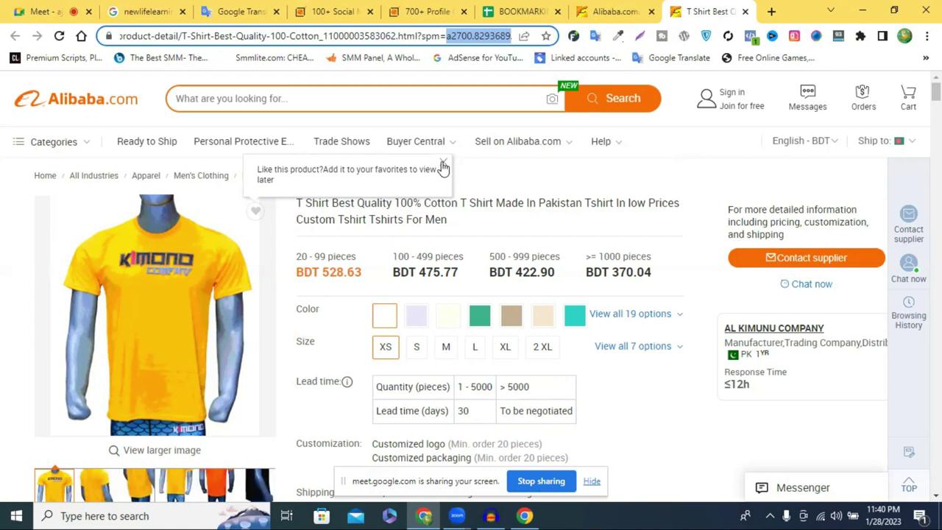
{"action": "left_click", "coordinate": [413, 202]}
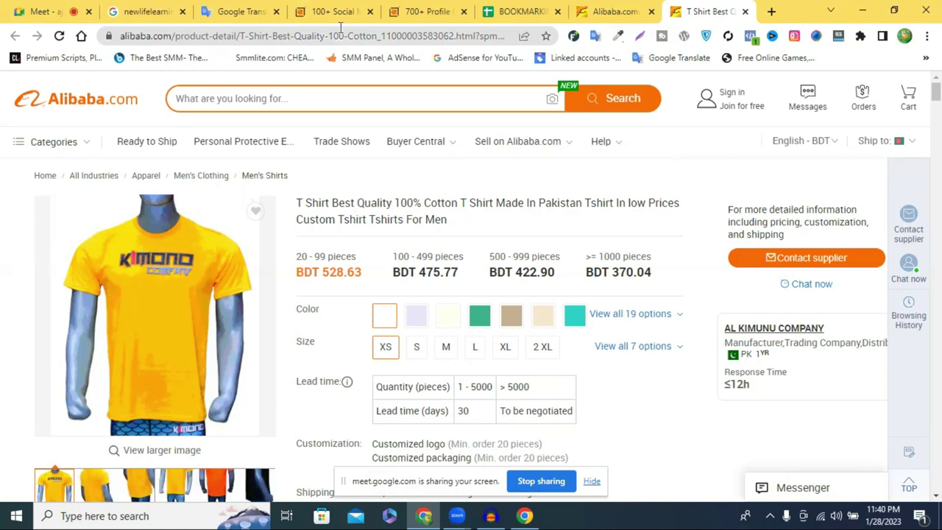
{"action": "left_click", "coordinate": [652, 11]}
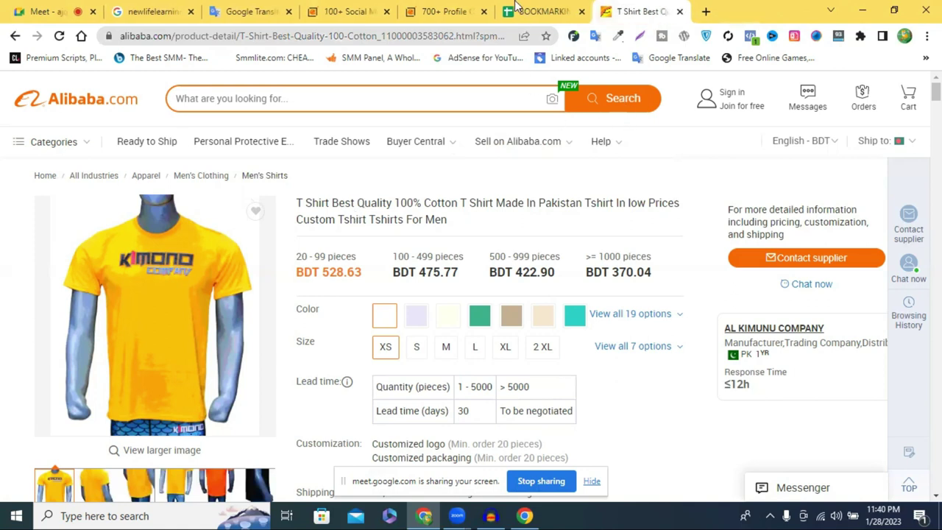
- Open the Tumblr website from its link in the BackLink Site column of the BOOKMARKING SITE spreadsheet
{"action": "left_click", "coordinate": [600, 9]}
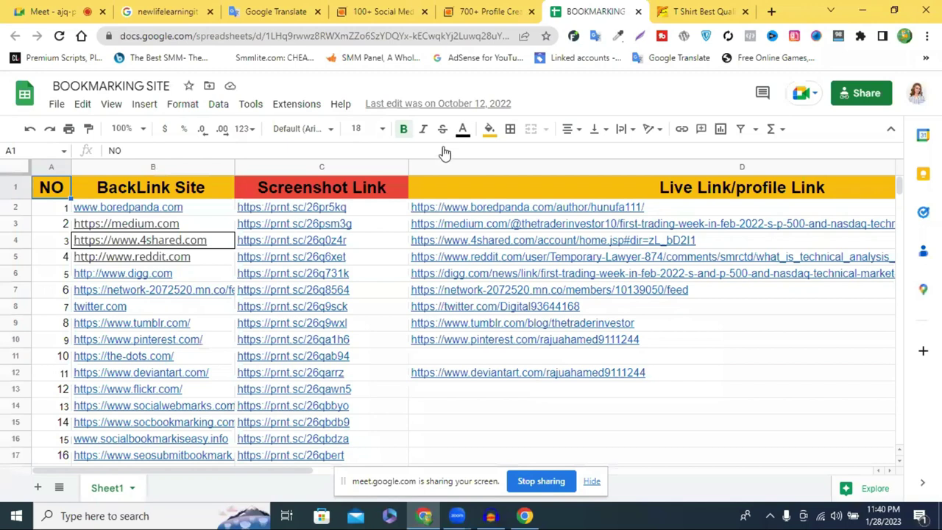
{"action": "mouse_move", "coordinate": [177, 295]}
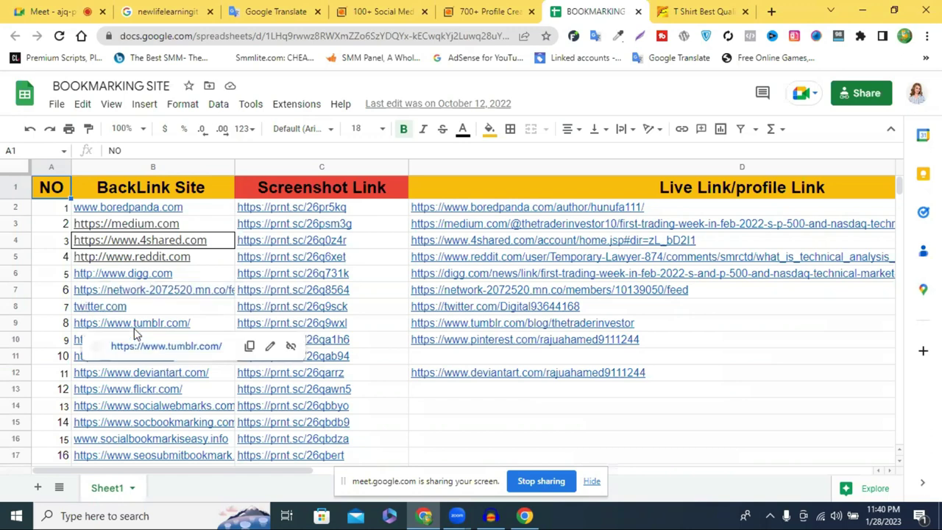
{"action": "left_click", "coordinate": [134, 328]}
{"action": "left_click", "coordinate": [160, 348]}
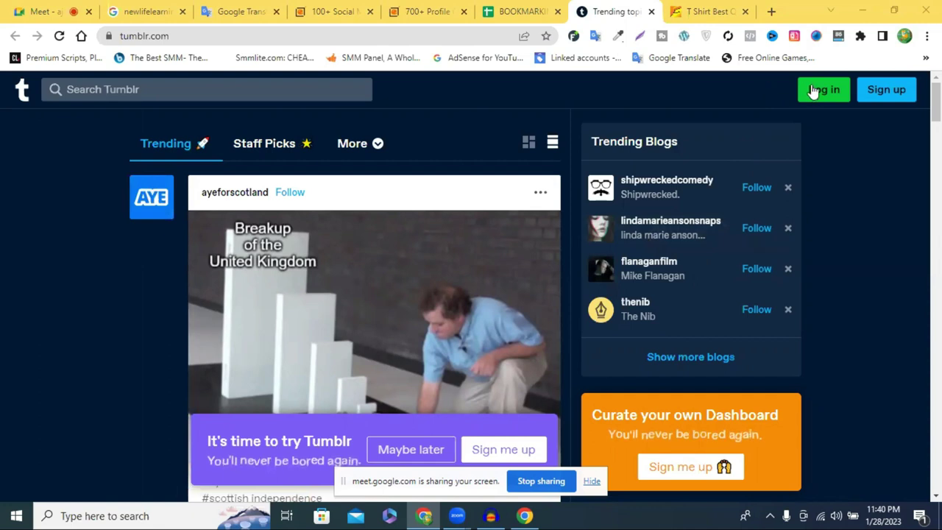
- Try to sign up for Tumblr with Google, choosing the last account in the Google account list
{"action": "left_click", "coordinate": [833, 96]}
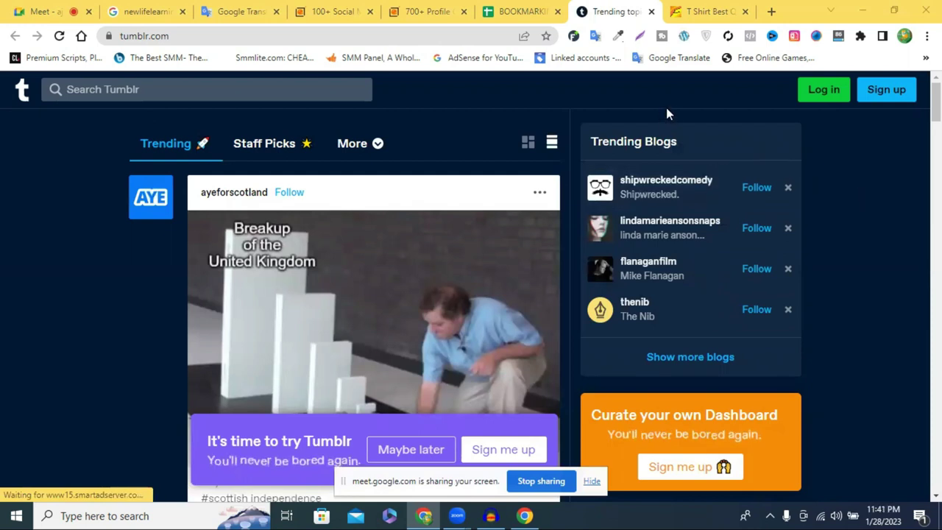
{"action": "left_click", "coordinate": [887, 90]}
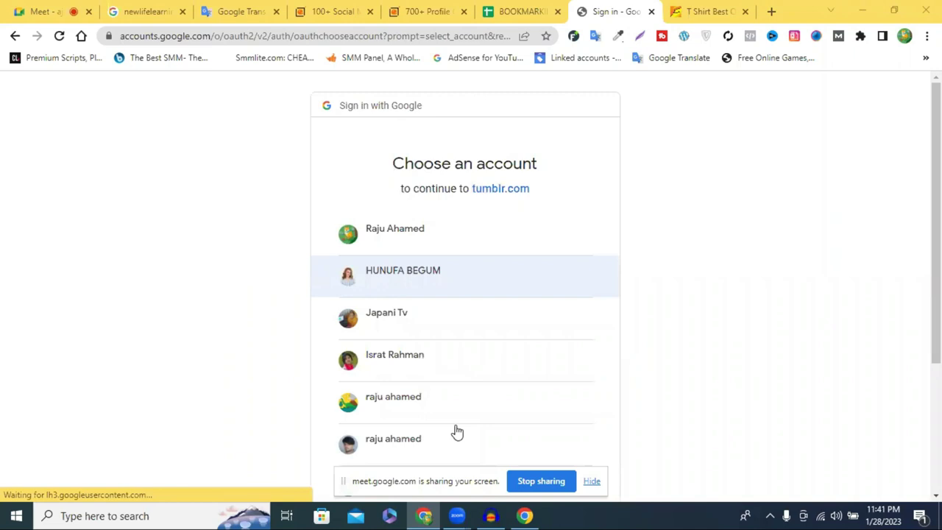
{"action": "scroll", "coordinate": [401, 423], "scroll_direction": "down", "scroll_amount": 1}
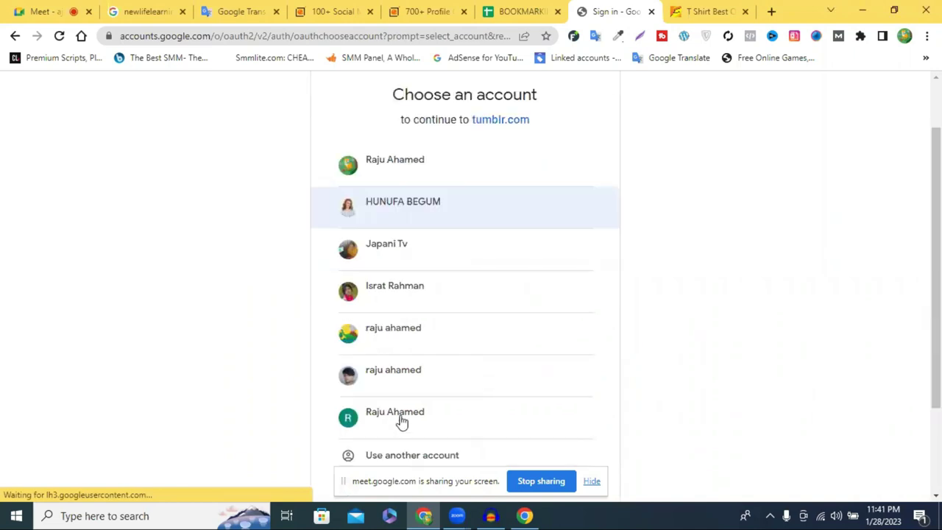
{"action": "left_click", "coordinate": [402, 419]}
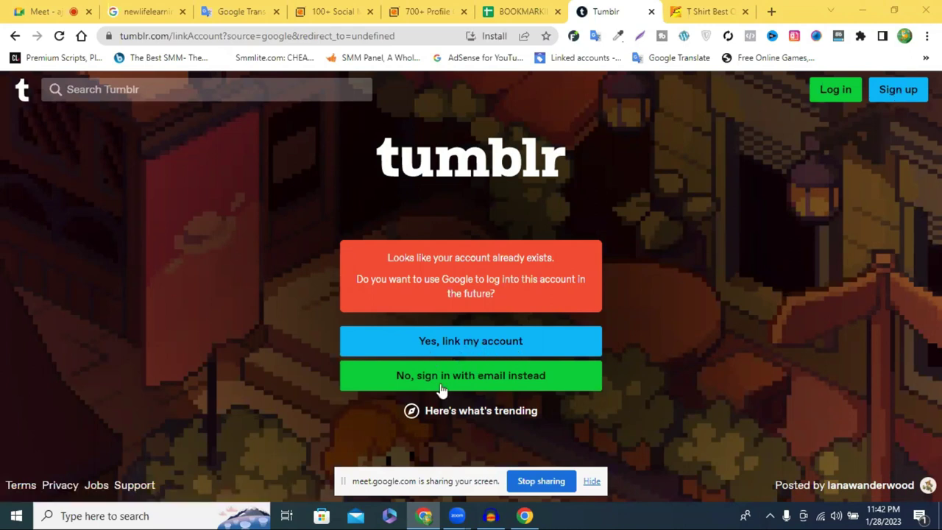
- Open a new browser tab and switch Google to the last account in the account list
{"action": "left_click", "coordinate": [770, 12]}
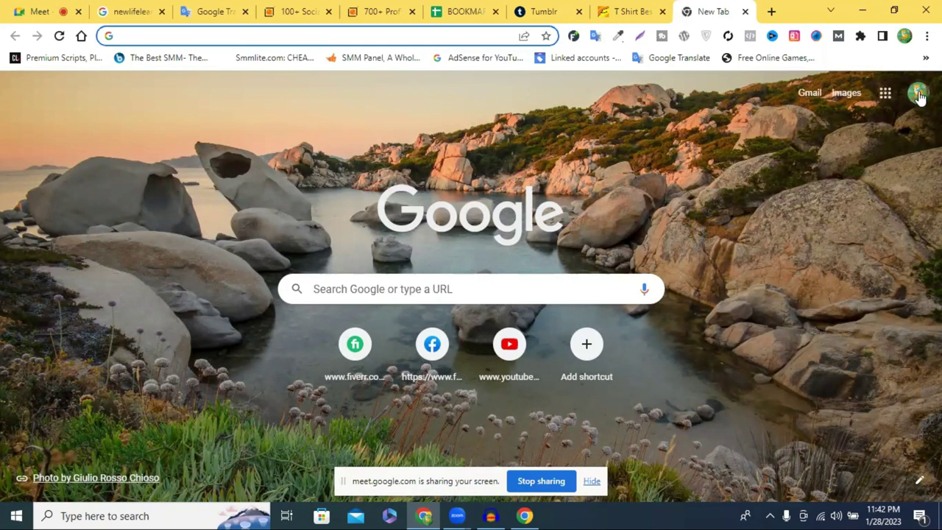
{"action": "left_click", "coordinate": [918, 93]}
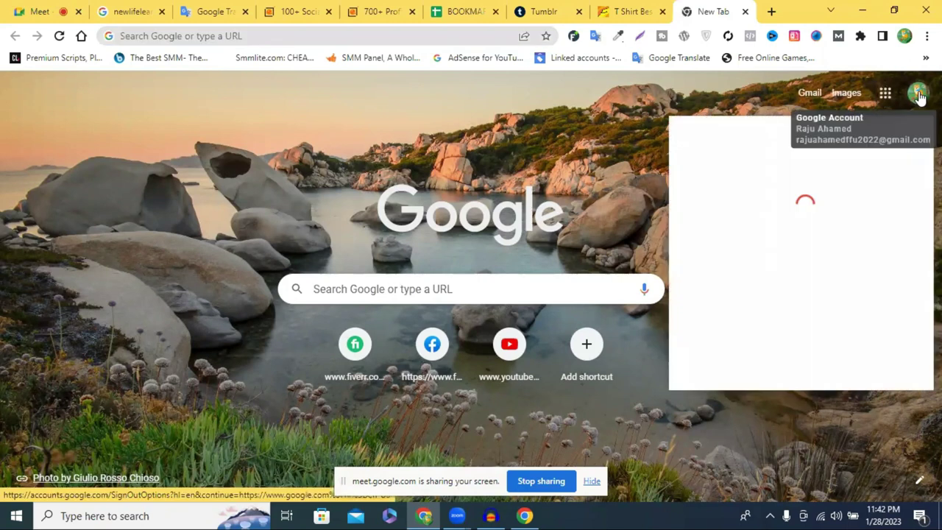
{"action": "left_click", "coordinate": [918, 96]}
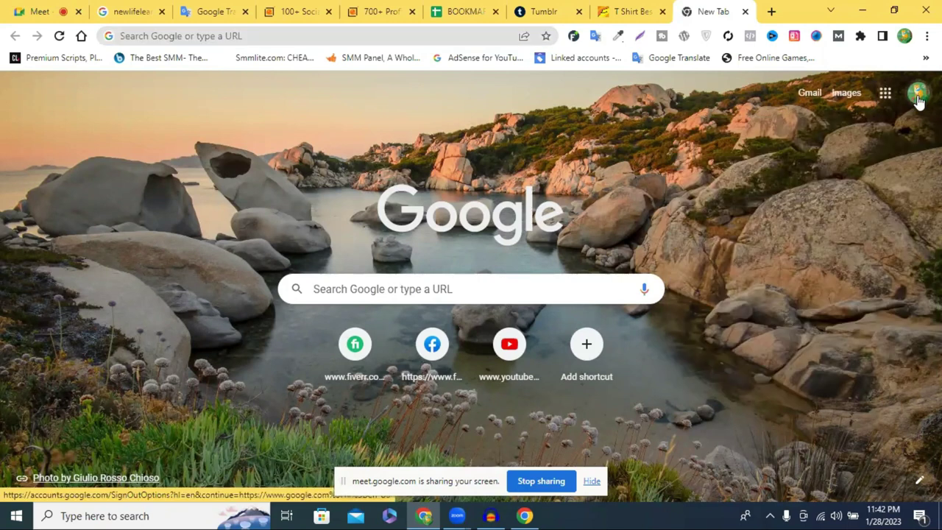
{"action": "left_click", "coordinate": [917, 97]}
{"action": "scroll", "coordinate": [791, 295], "scroll_direction": "down", "scroll_amount": 2}
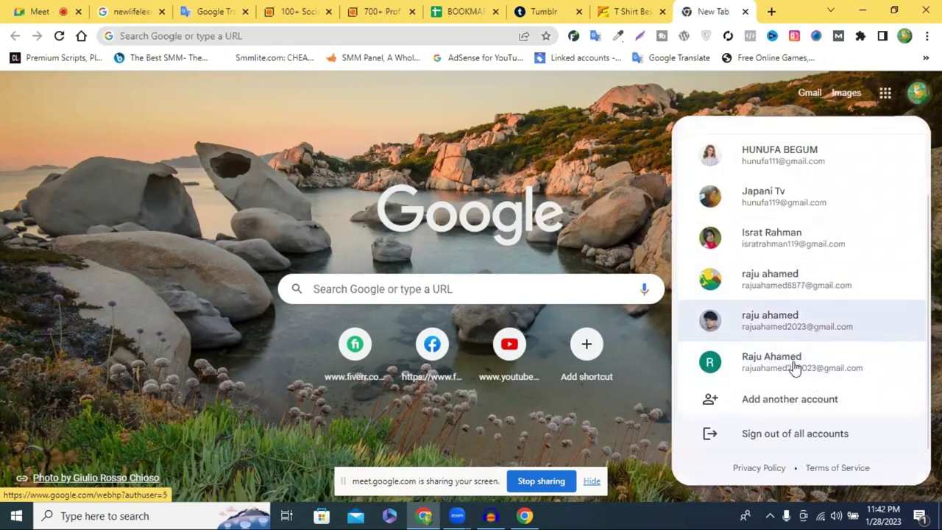
{"action": "left_click", "coordinate": [794, 362]}
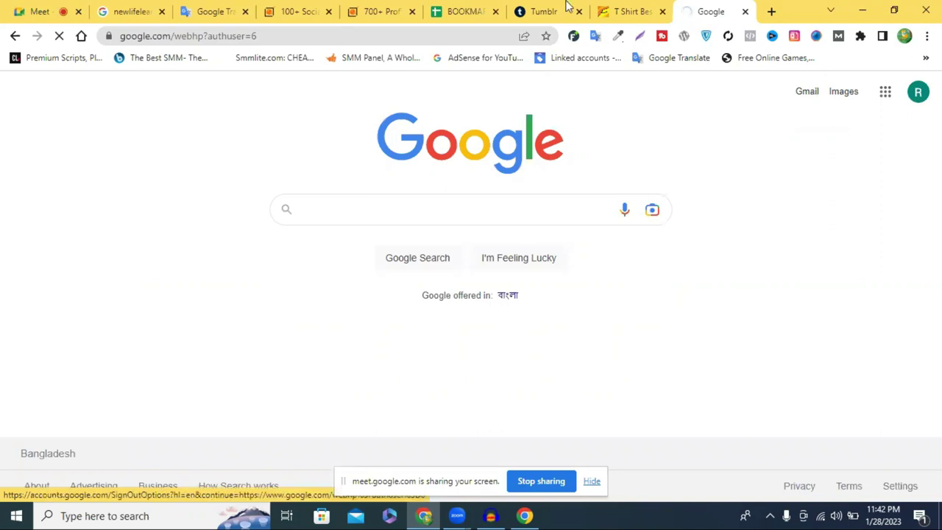
- Open the selected account's Gmail inbox and close the Google Translate and newlifelearning search tabs
{"action": "left_click", "coordinate": [533, 9]}
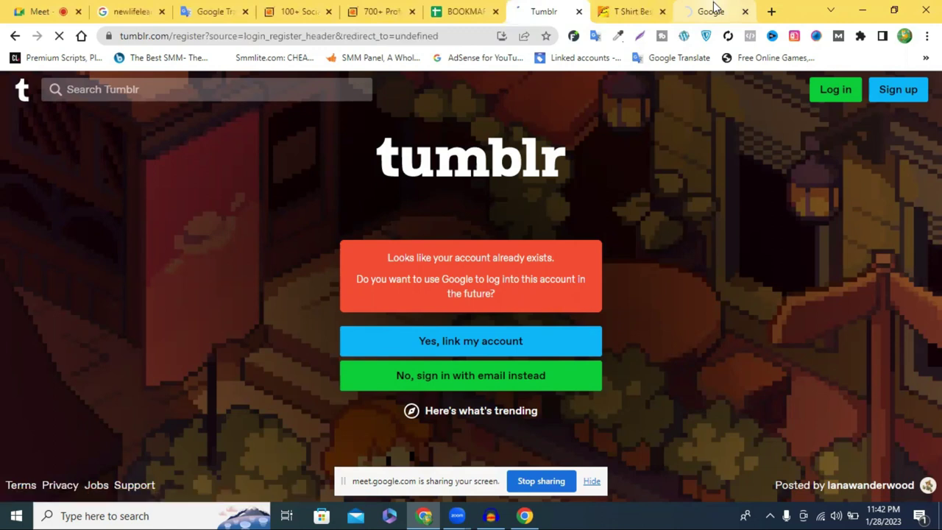
{"action": "left_click", "coordinate": [712, 9]}
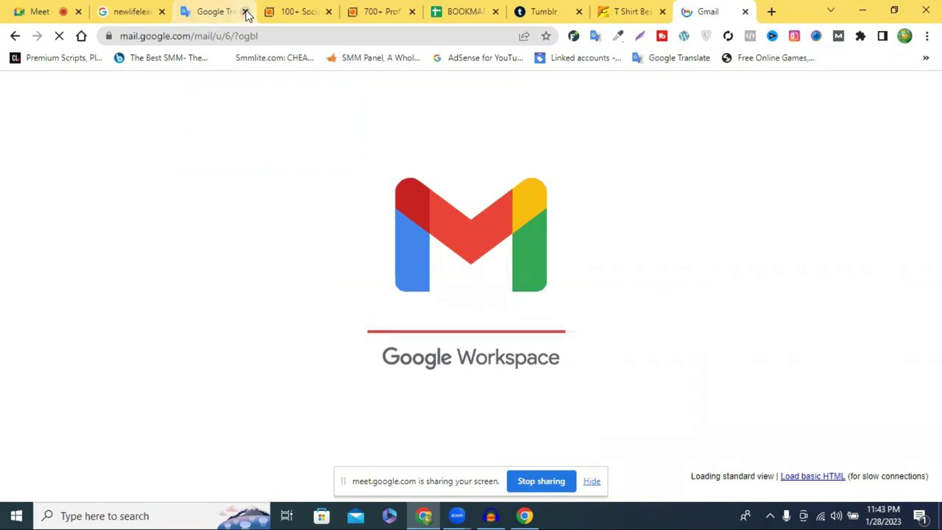
{"action": "left_click", "coordinate": [245, 12]}
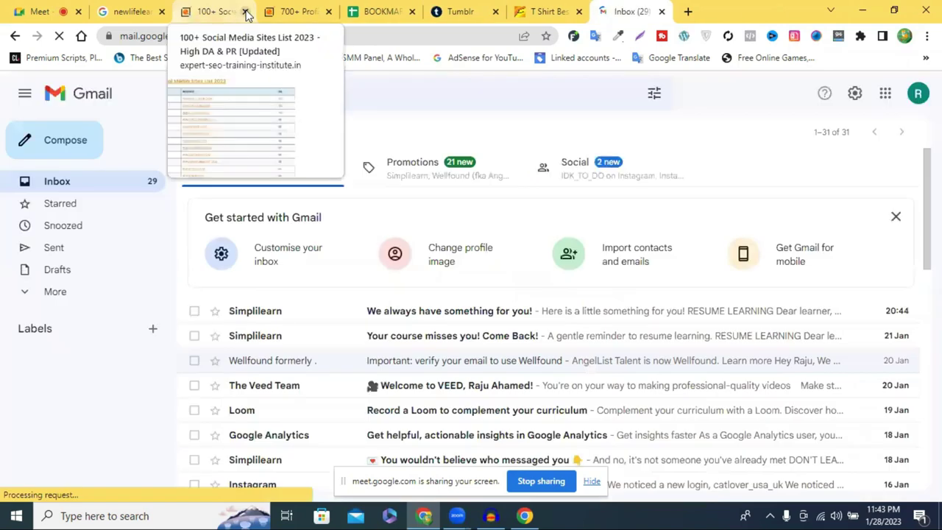
{"action": "left_click", "coordinate": [162, 12]}
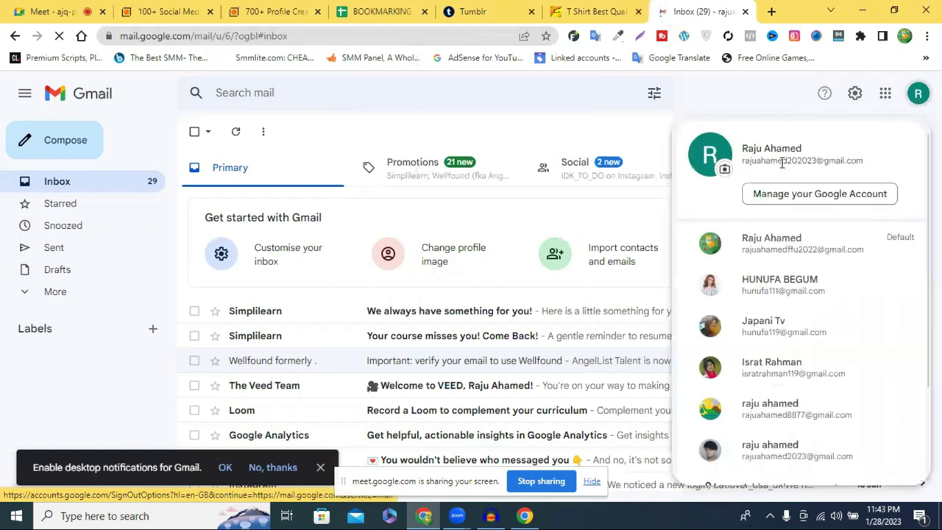
- Copy the current Google account's email address from Gmail and paste it as the email in Tumblr's sign-up form
{"action": "triple_click", "coordinate": [767, 163]}
{"action": "key", "text": "ctrl+c"}
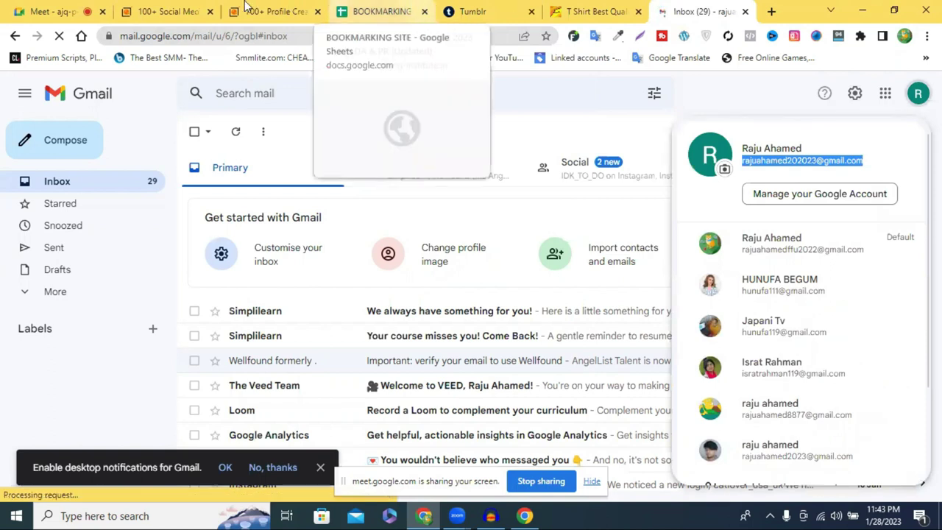
{"action": "left_click", "coordinate": [453, 8]}
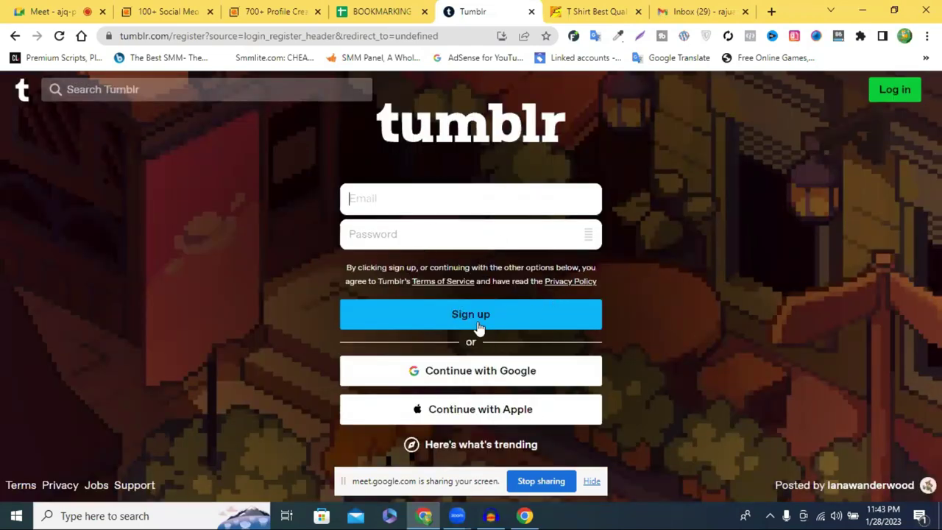
{"action": "left_click", "coordinate": [409, 199]}
{"action": "key", "text": "ctrl+v"}
- Enter the account password in Tumblr's sign-up form and submit the form
{"action": "left_click", "coordinate": [375, 233]}
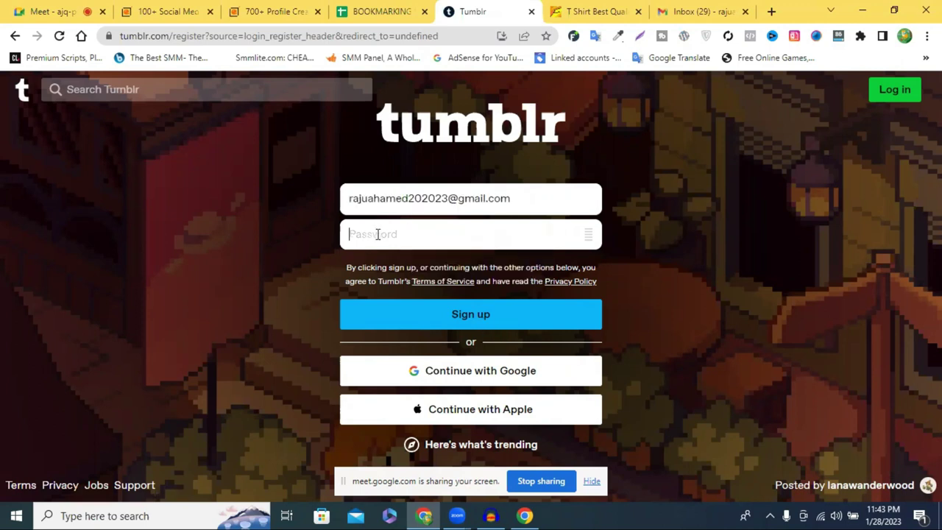
{"action": "type", "text": "•••••••••"}
{"action": "left_click", "coordinate": [468, 318]}
{"action": "left_click", "coordinate": [468, 234]}
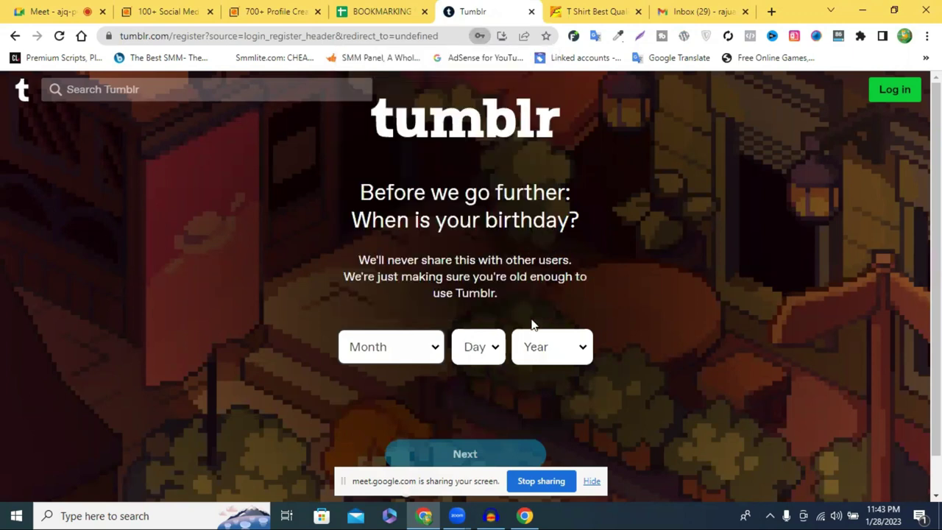
- Fill in the date of birth on Tumblr's birthday page and continue to the blog name page
{"action": "left_click", "coordinate": [382, 348]}
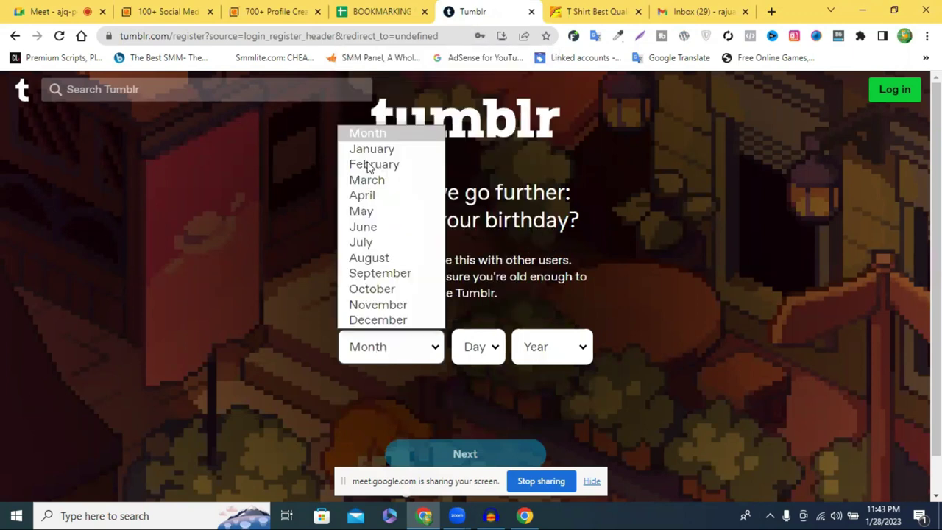
{"action": "left_click", "coordinate": [374, 309]}
{"action": "left_click", "coordinate": [477, 347]}
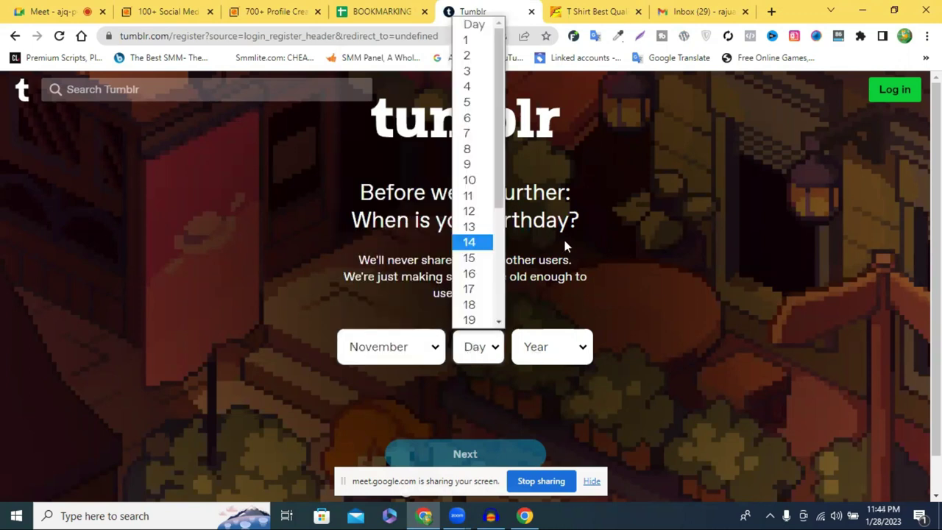
{"action": "left_click", "coordinate": [469, 242]}
{"action": "left_click", "coordinate": [553, 347]}
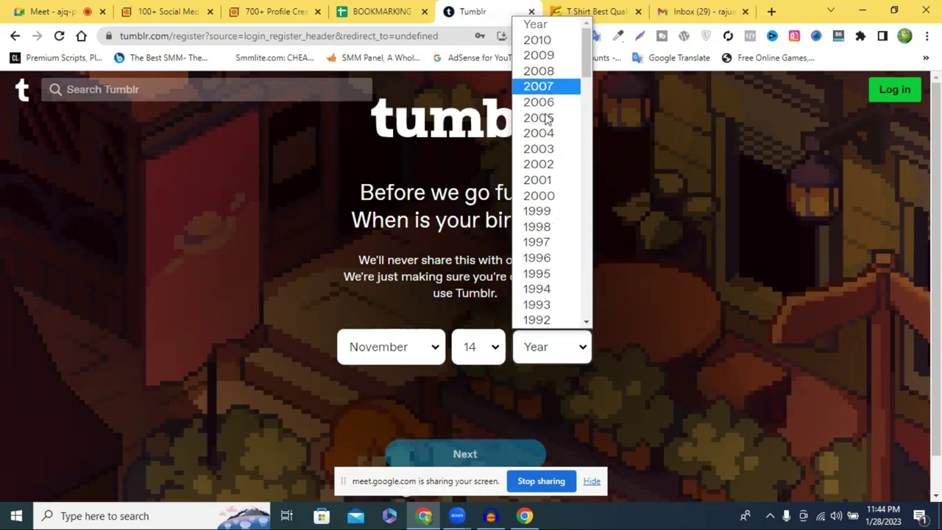
{"action": "scroll", "coordinate": [550, 113], "scroll_direction": "down", "scroll_amount": 7}
{"action": "scroll", "coordinate": [579, 139], "scroll_direction": "up", "scroll_amount": 7}
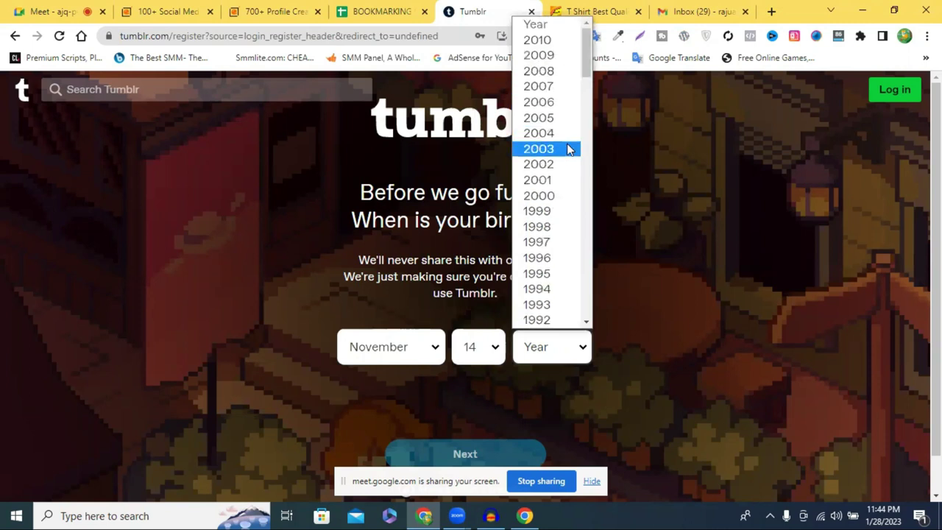
{"action": "left_click", "coordinate": [548, 227]}
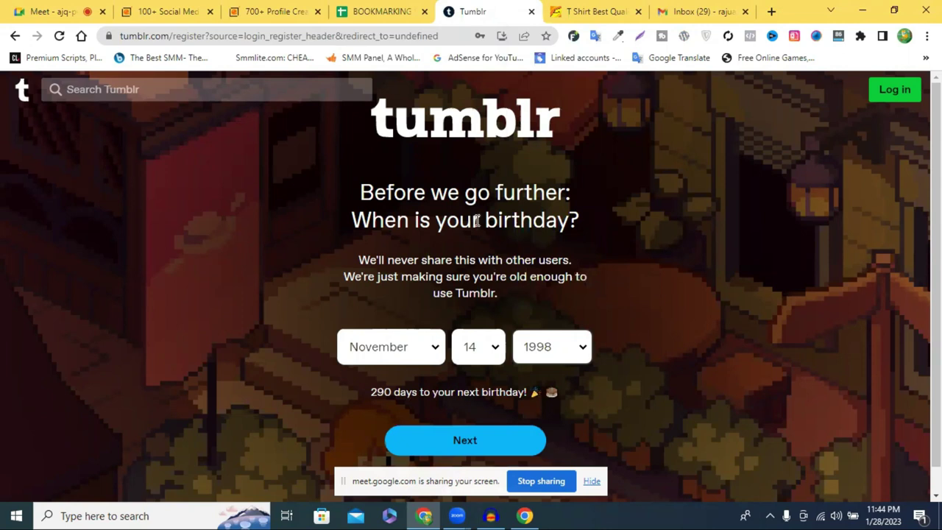
{"action": "scroll", "coordinate": [393, 235], "scroll_direction": "down", "scroll_amount": 1}
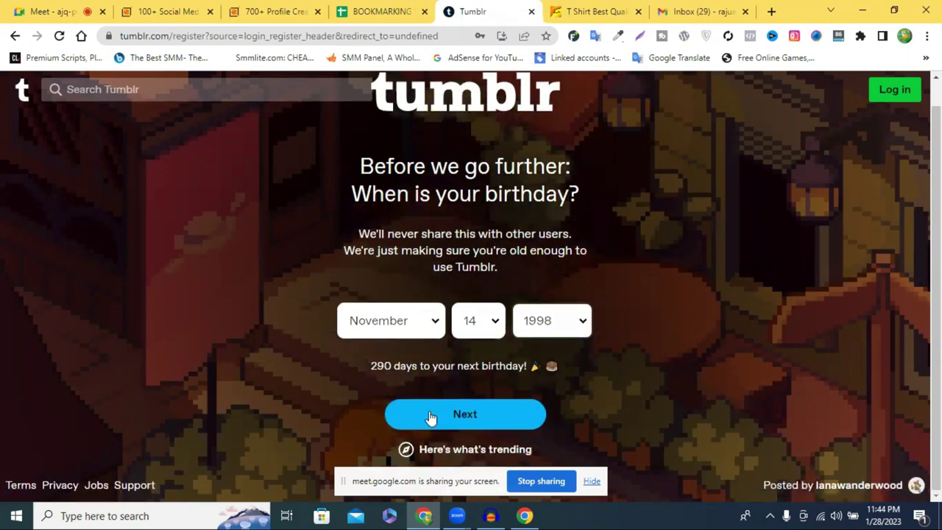
{"action": "left_click", "coordinate": [457, 415]}
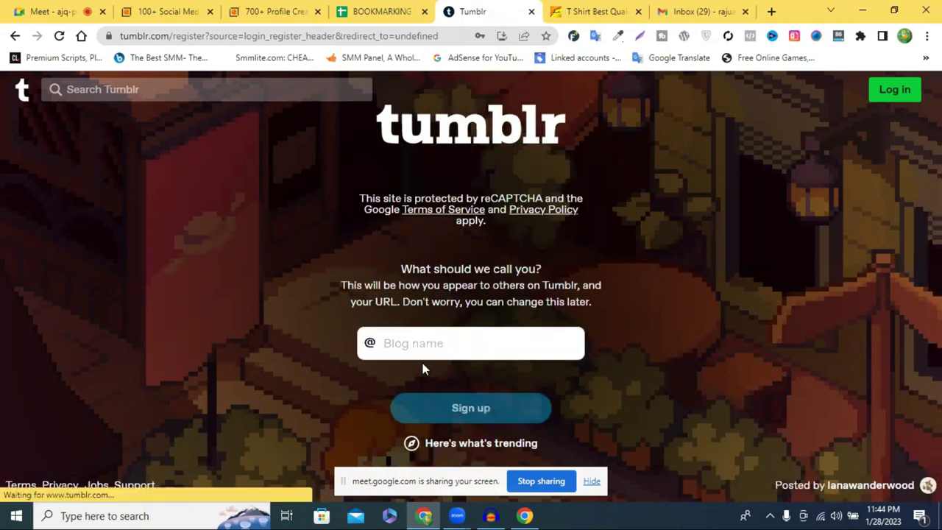
{"action": "left_click", "coordinate": [469, 345]}
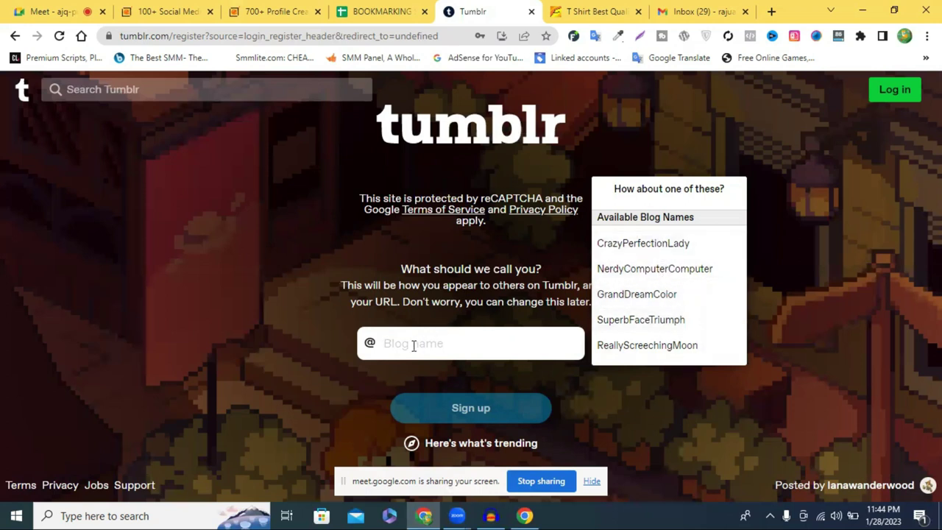
{"action": "type", "text": "nne"}
{"action": "key", "text": "BackSpace"}
{"action": "key", "text": "BackSpace"}
{"action": "type", "text": "w"}
{"action": "key", "text": "BackSpace"}
{"action": "key", "text": "BackSpace"}
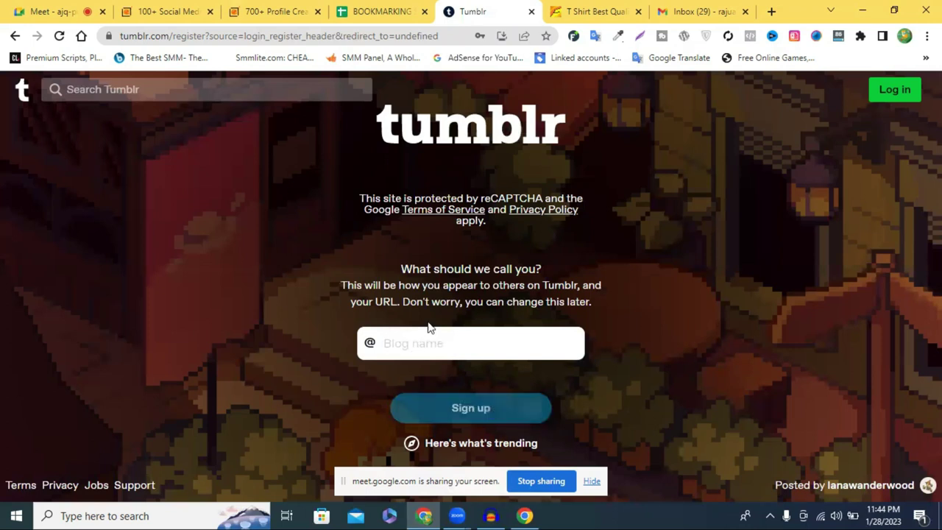
- Highlight the phrases "T Shirt Best Quality 100%" and "Pakistan Tshirt" in the title on the Alibaba T-shirt product page
{"action": "left_click", "coordinate": [585, 11]}
{"action": "left_click_drag", "start_coordinate": [297, 203], "coordinate": [425, 203]}
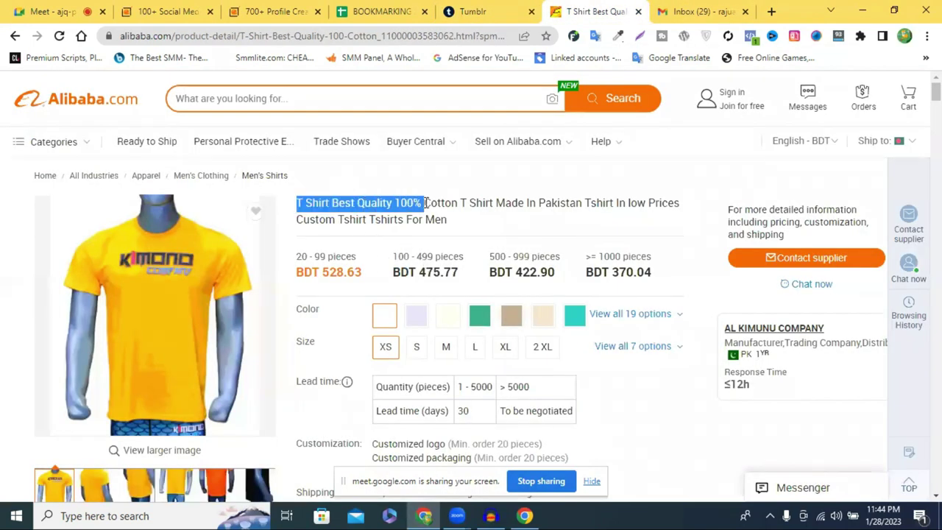
{"action": "left_click", "coordinate": [578, 203]}
{"action": "left_click_drag", "start_coordinate": [538, 203], "coordinate": [618, 203]}
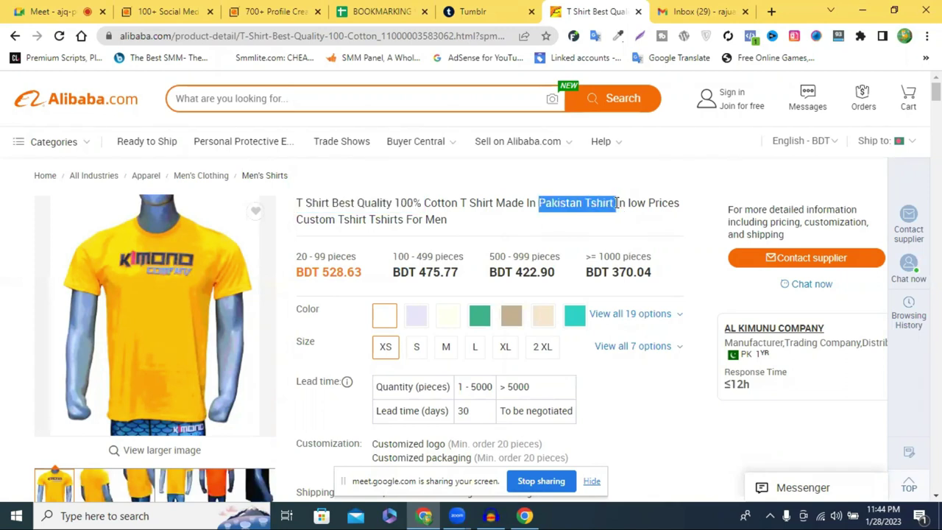
{"action": "left_click", "coordinate": [544, 208]}
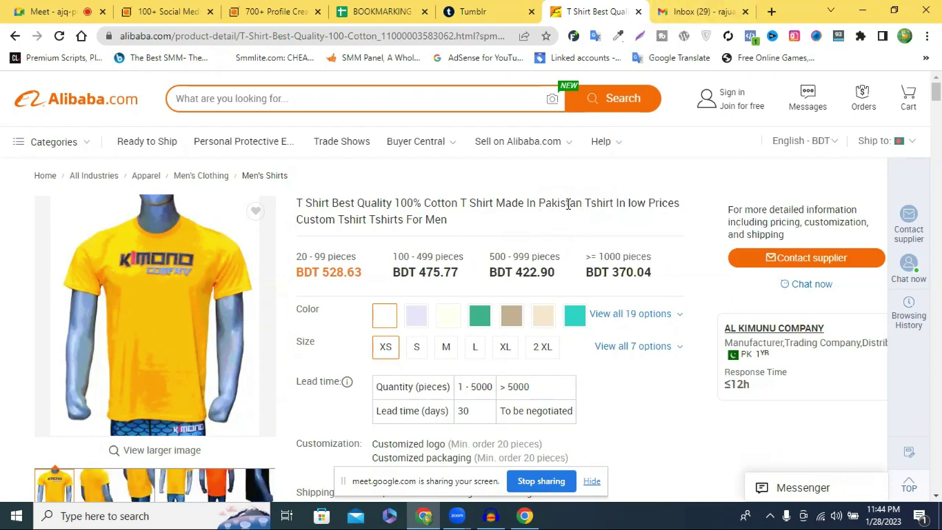
- Return to the Tumblr sign-up page and enter "PakistanTshirt" as the blog name
{"action": "left_click", "coordinate": [445, 11]}
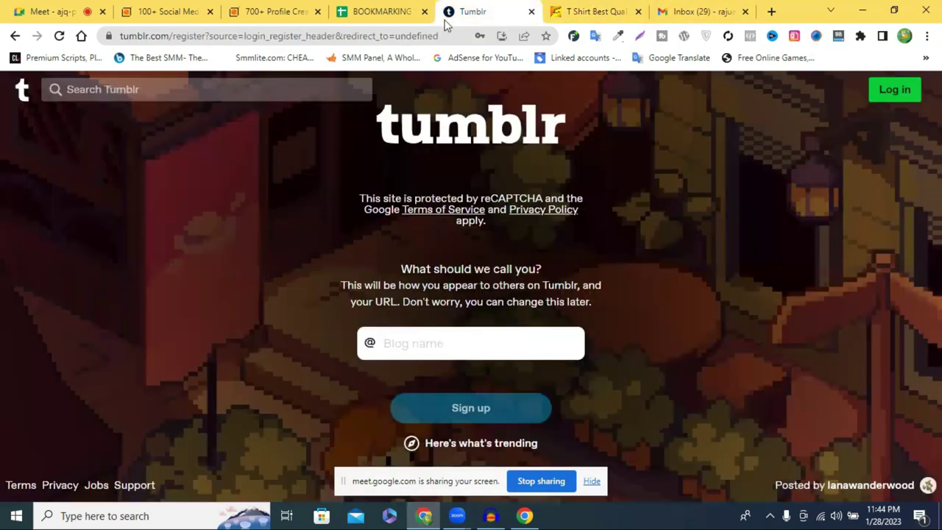
{"action": "left_click", "coordinate": [400, 343]}
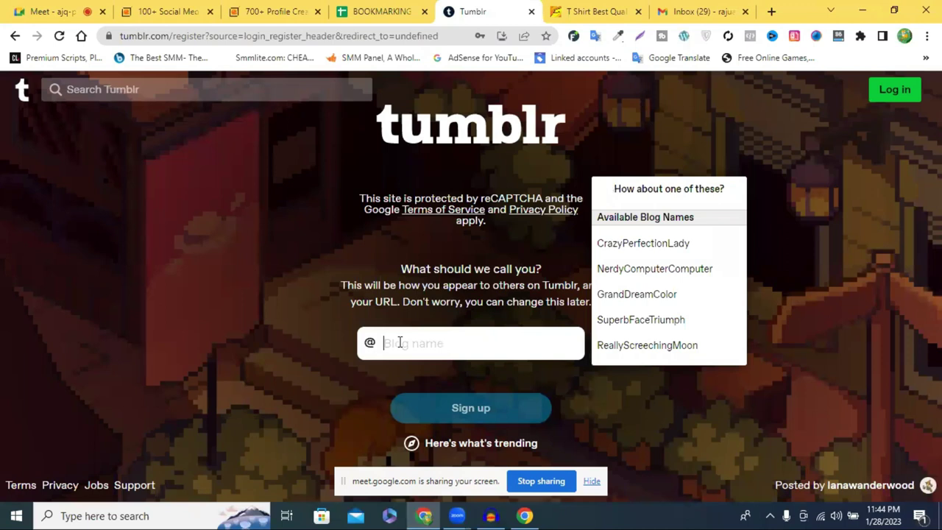
{"action": "type", "text": "PakistanTshirt"}
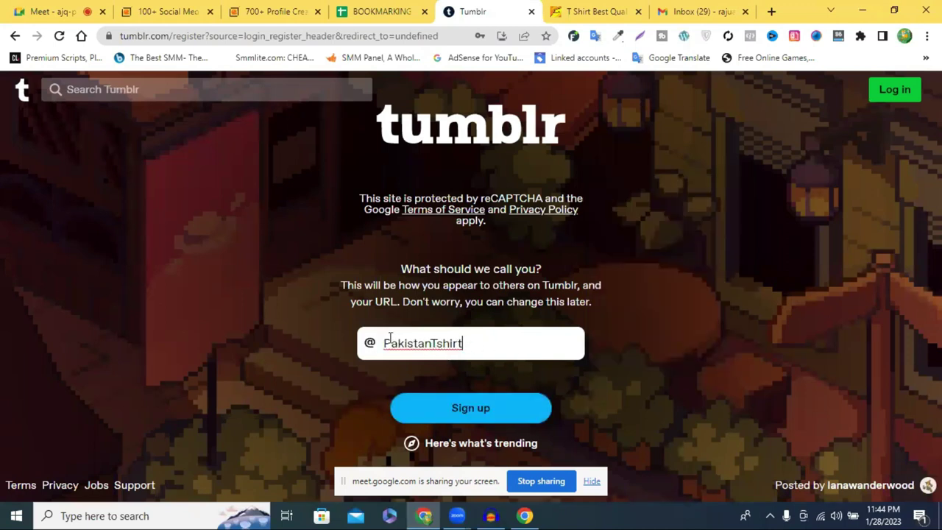
- Submit the blog name to complete the Tumblr sign-up and follow all topics in the Trending and #aesthetic groups
{"action": "left_click", "coordinate": [455, 416]}
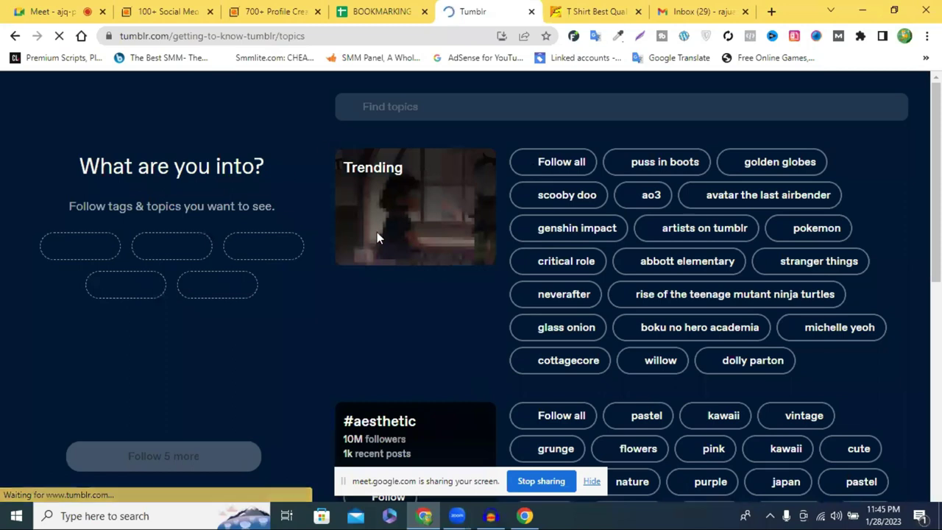
{"action": "left_click", "coordinate": [553, 162]}
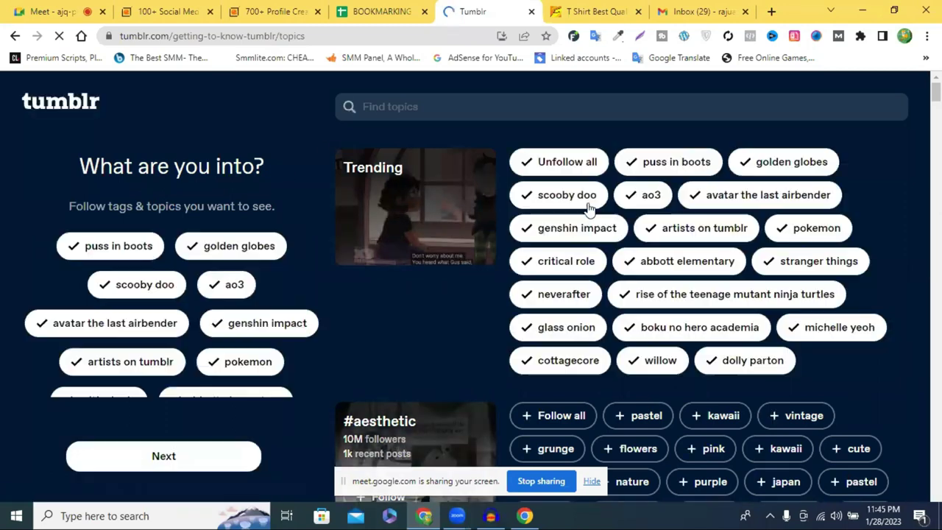
{"action": "scroll", "coordinate": [605, 285], "scroll_direction": "down", "scroll_amount": 2}
{"action": "scroll", "coordinate": [605, 285], "scroll_direction": "down", "scroll_amount": 1}
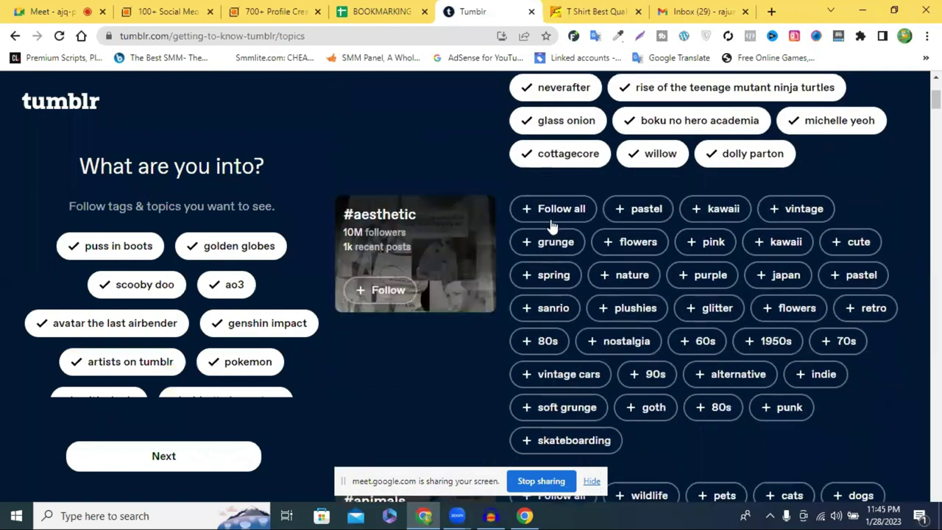
{"action": "left_click", "coordinate": [554, 214]}
- Follow all topics in the #animals and #anime and manga groups
{"action": "scroll", "coordinate": [577, 237], "scroll_direction": "down", "scroll_amount": 1}
{"action": "scroll", "coordinate": [578, 237], "scroll_direction": "down", "scroll_amount": 3}
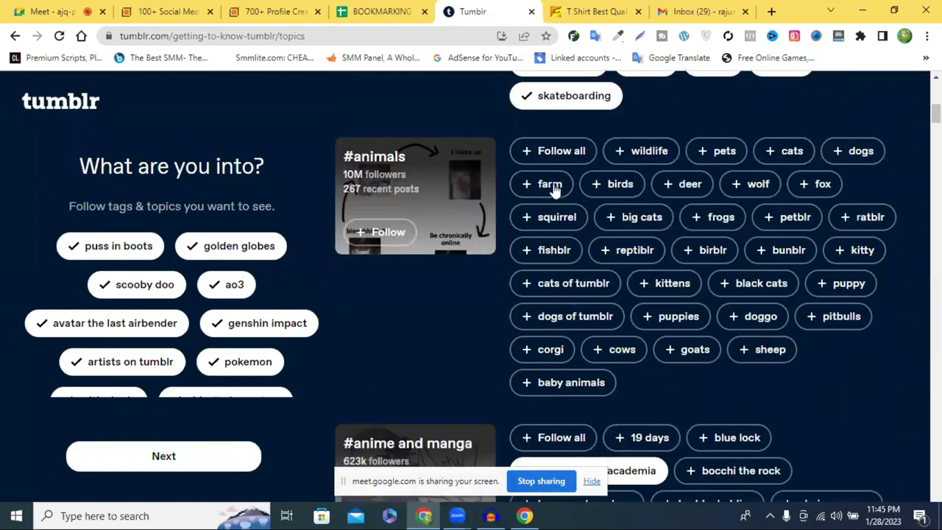
{"action": "left_click", "coordinate": [558, 151]}
{"action": "scroll", "coordinate": [557, 151], "scroll_direction": "down", "scroll_amount": 3}
{"action": "scroll", "coordinate": [589, 215], "scroll_direction": "down", "scroll_amount": 1}
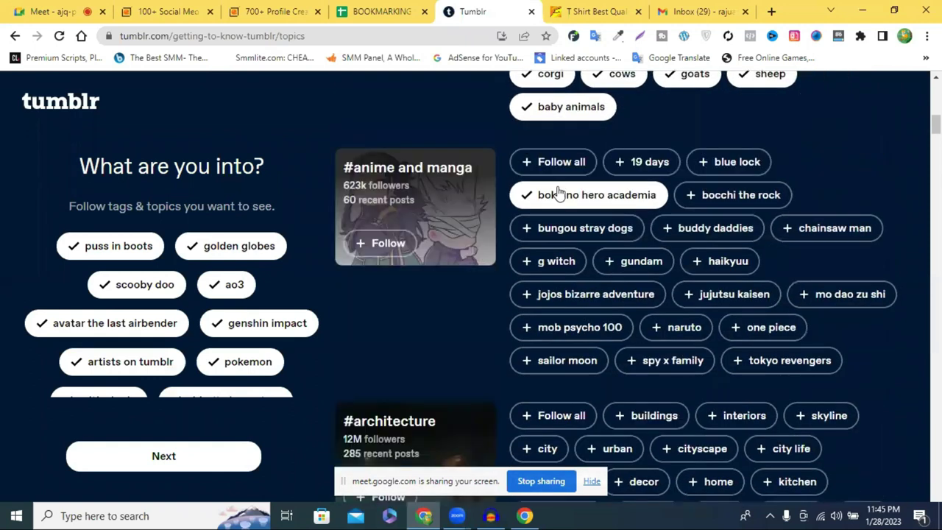
{"action": "left_click", "coordinate": [551, 163]}
- Follow all topics in the #architecture and #art groups and continue to the blog suggestions page
{"action": "scroll", "coordinate": [582, 243], "scroll_direction": "down", "scroll_amount": 3}
{"action": "scroll", "coordinate": [581, 243], "scroll_direction": "down", "scroll_amount": 1}
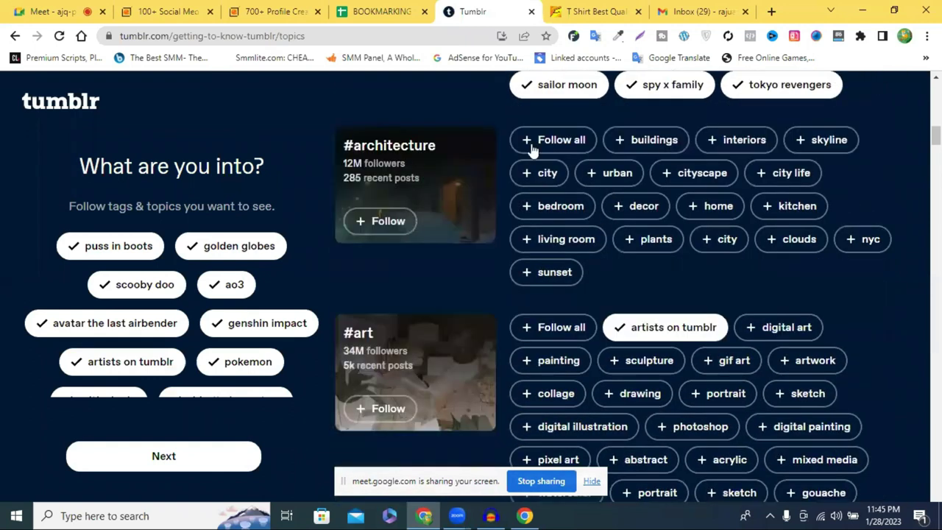
{"action": "left_click", "coordinate": [552, 139]}
{"action": "scroll", "coordinate": [541, 258], "scroll_direction": "down", "scroll_amount": 2}
{"action": "scroll", "coordinate": [550, 189], "scroll_direction": "down", "scroll_amount": 1}
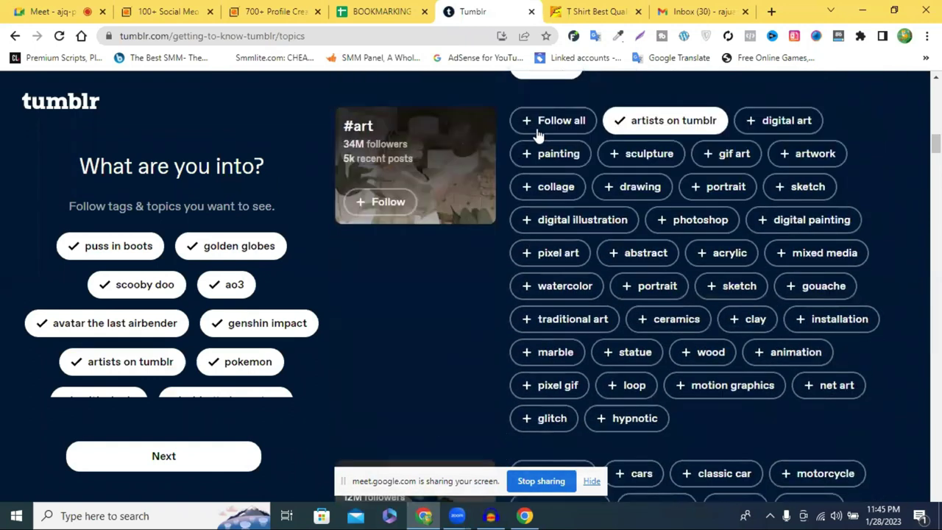
{"action": "left_click", "coordinate": [539, 127]}
{"action": "left_click", "coordinate": [165, 457]}
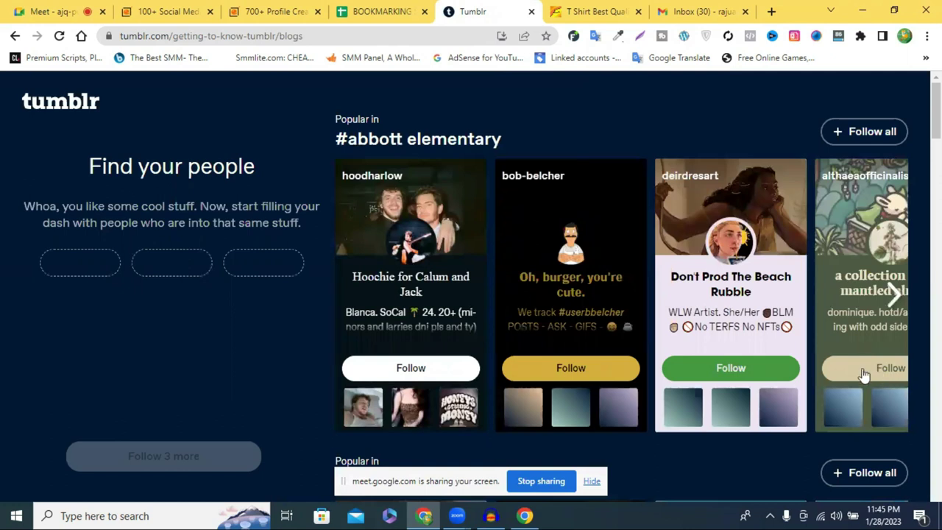
- Follow all suggested blogs popular in #abbott elementary
{"action": "left_click", "coordinate": [867, 133]}
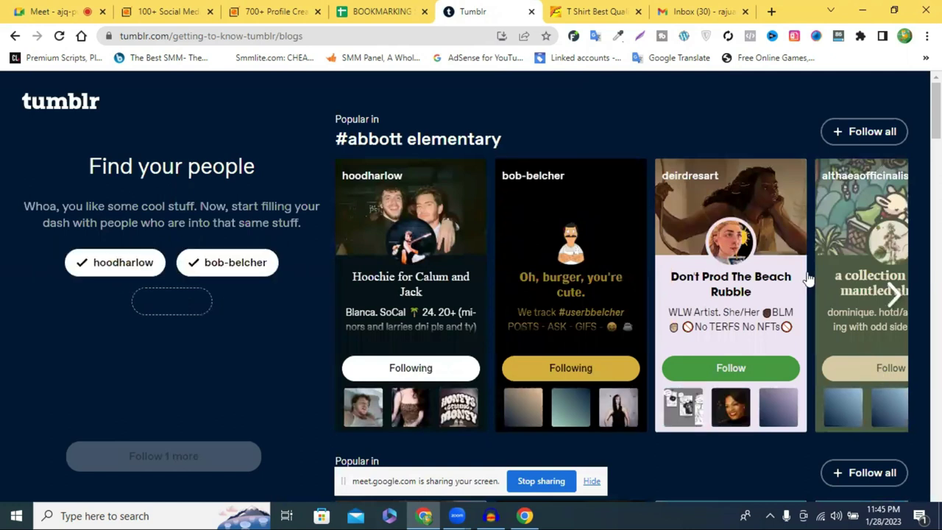
- Follow all the suggested blogs under #abbott elementary and continue from the Find your people page to the dashboard
{"action": "left_click", "coordinate": [863, 137]}
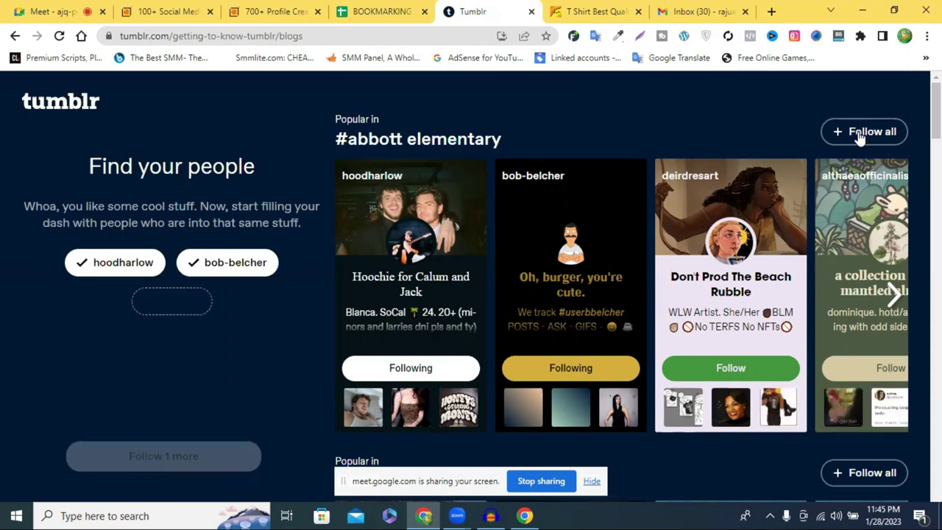
{"action": "left_click", "coordinate": [860, 132]}
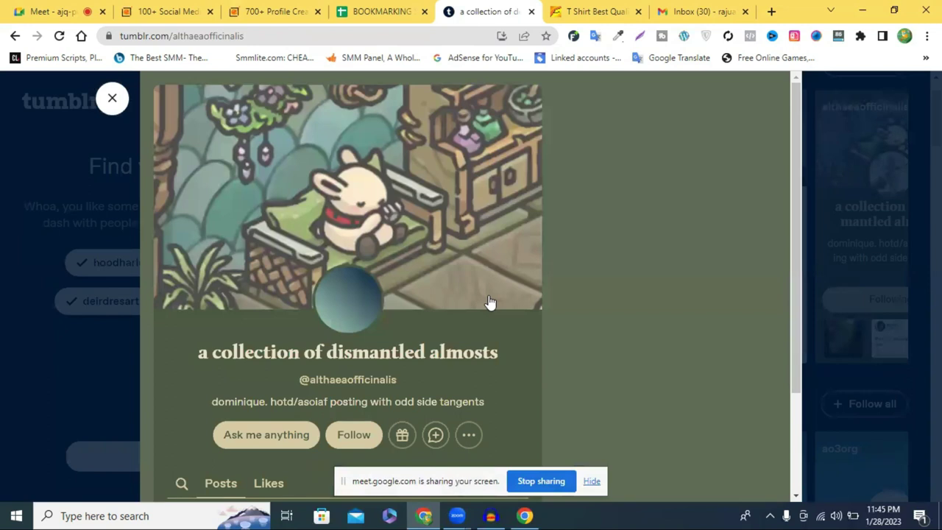
{"action": "scroll", "coordinate": [434, 410], "scroll_direction": "down", "scroll_amount": 3}
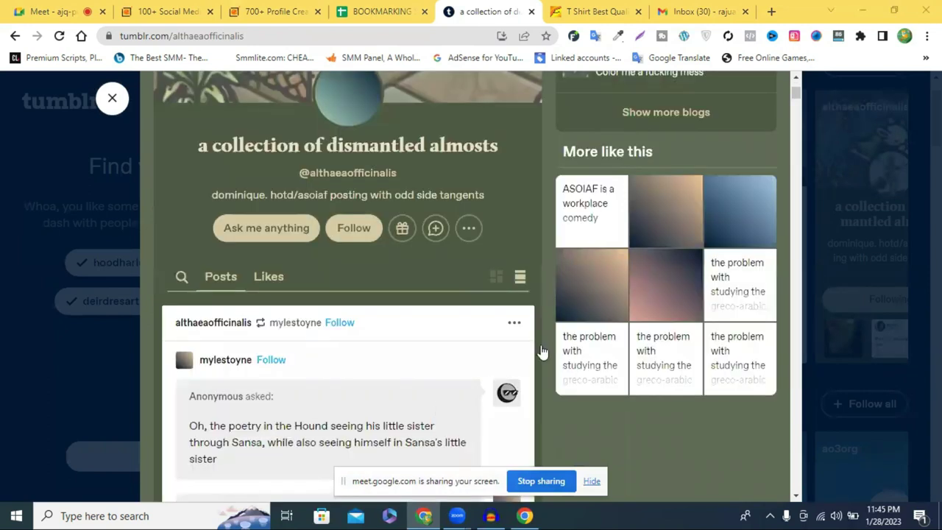
{"action": "scroll", "coordinate": [376, 271], "scroll_direction": "down", "scroll_amount": 1}
{"action": "scroll", "coordinate": [117, 103], "scroll_direction": "down", "scroll_amount": 3}
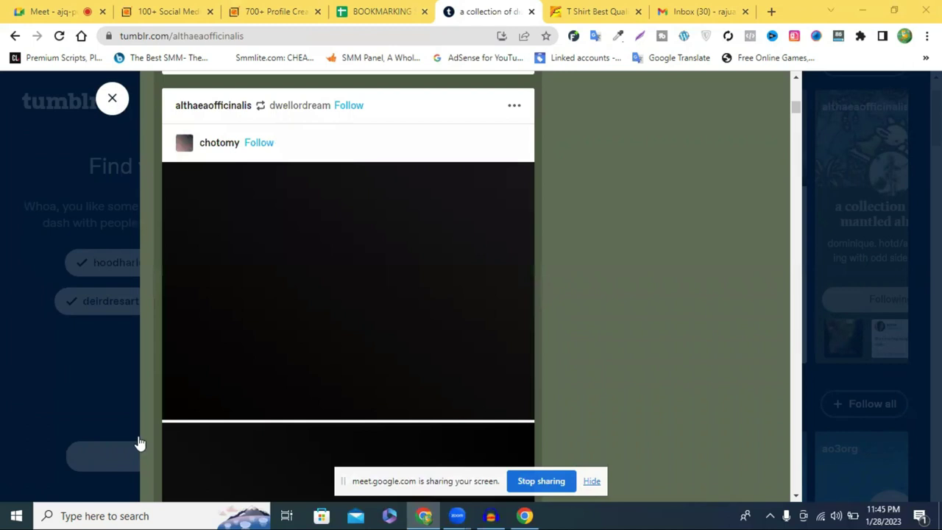
{"action": "left_click", "coordinate": [158, 458]}
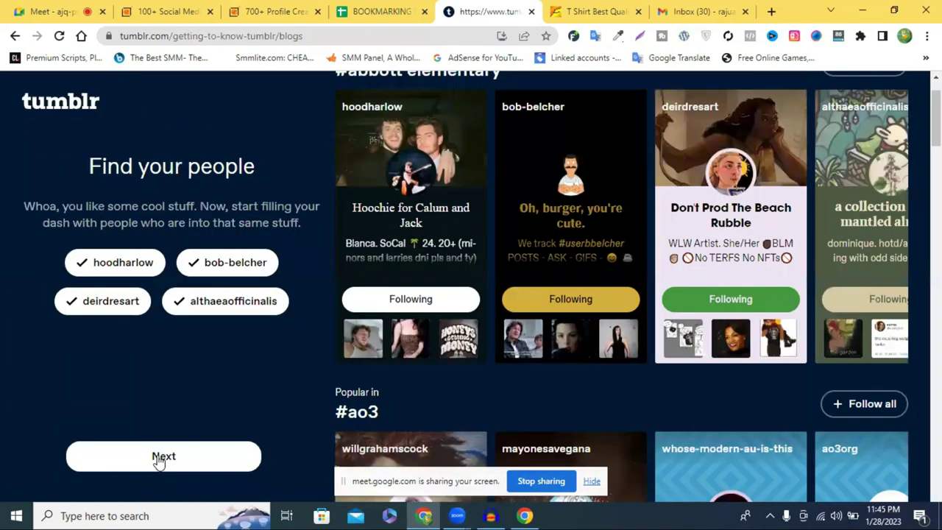
{"action": "left_click", "coordinate": [161, 458]}
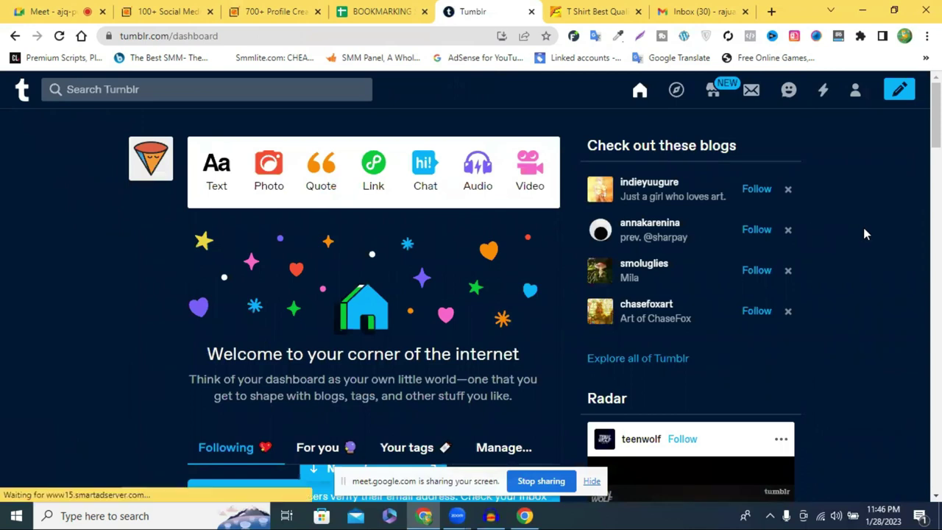
- Resend the account's email verification message from the notice on the Tumblr dashboard
{"action": "scroll", "coordinate": [890, 234], "scroll_direction": "down", "scroll_amount": 4}
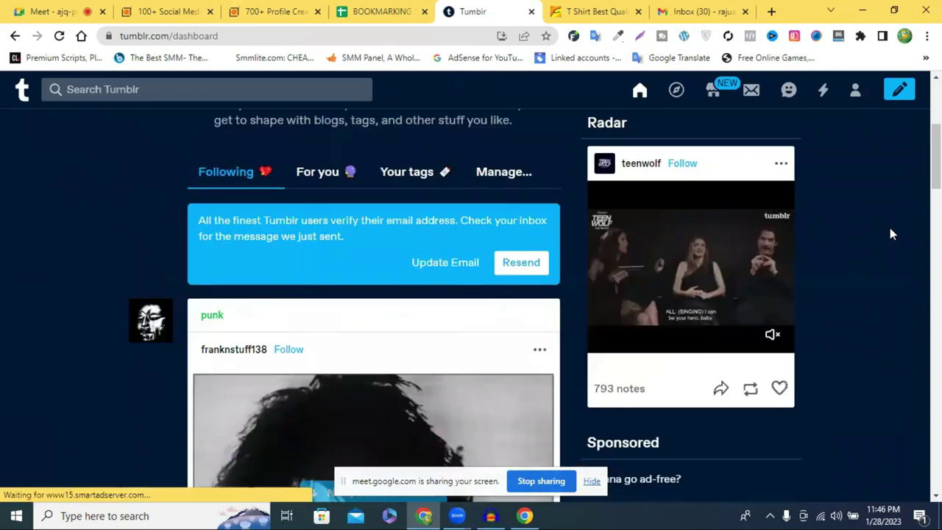
{"action": "scroll", "coordinate": [683, 256], "scroll_direction": "up", "scroll_amount": 4}
{"action": "scroll", "coordinate": [683, 255], "scroll_direction": "down", "scroll_amount": 5}
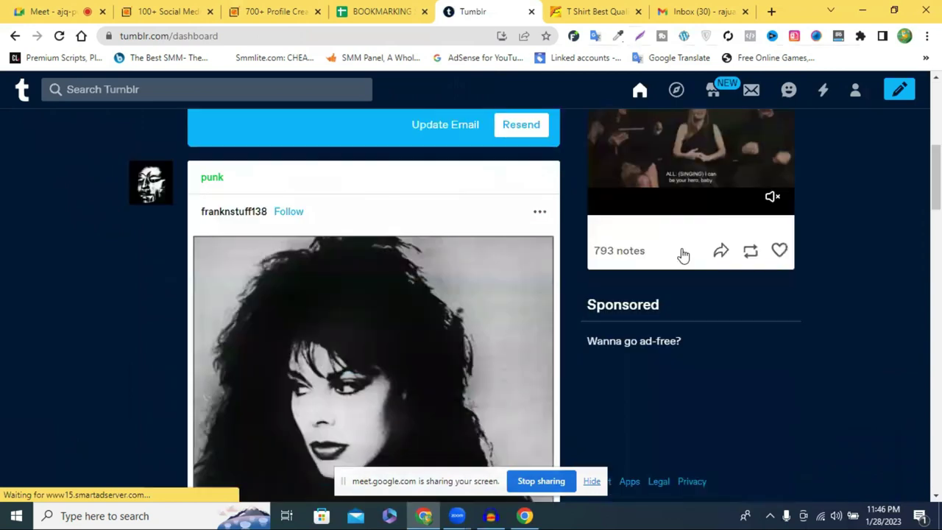
{"action": "scroll", "coordinate": [517, 240], "scroll_direction": "up", "scroll_amount": 1}
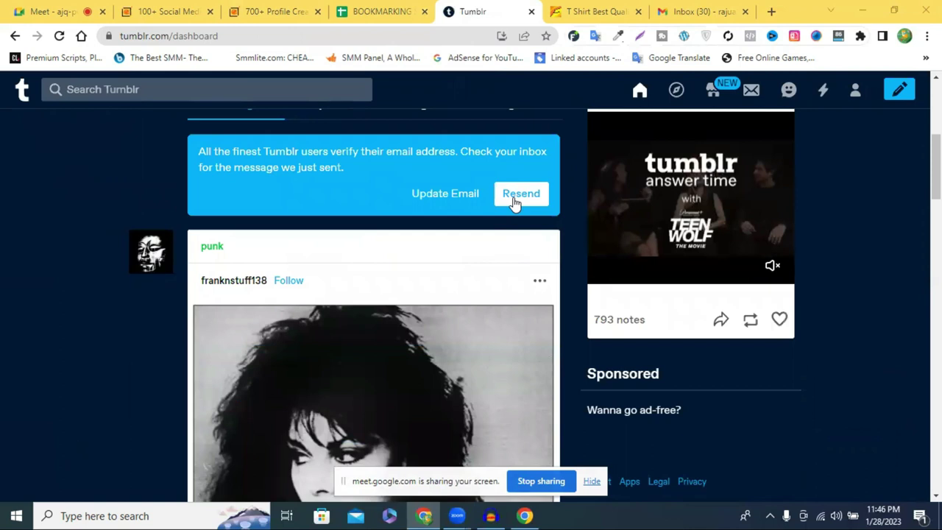
{"action": "left_click", "coordinate": [515, 196]}
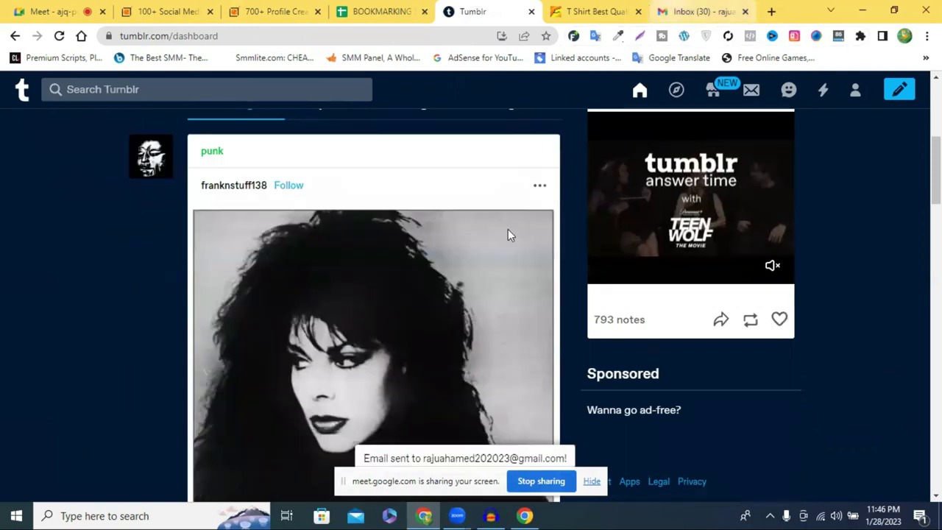
- Switch to Gmail, open Tumblr's "Verify your email address" message and follow its "This is me!" link
{"action": "key", "text": "ctrl+9"}
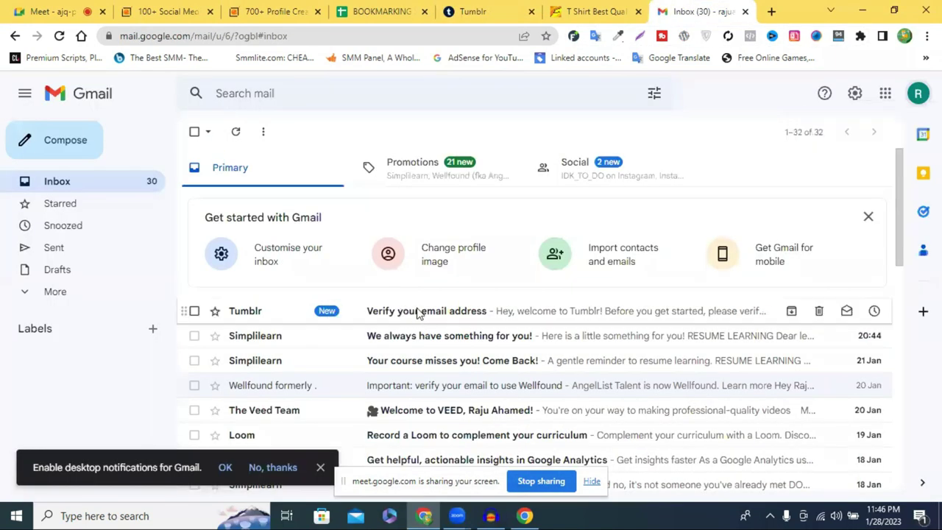
{"action": "left_click", "coordinate": [417, 313]}
{"action": "scroll", "coordinate": [614, 284], "scroll_direction": "down", "scroll_amount": 1}
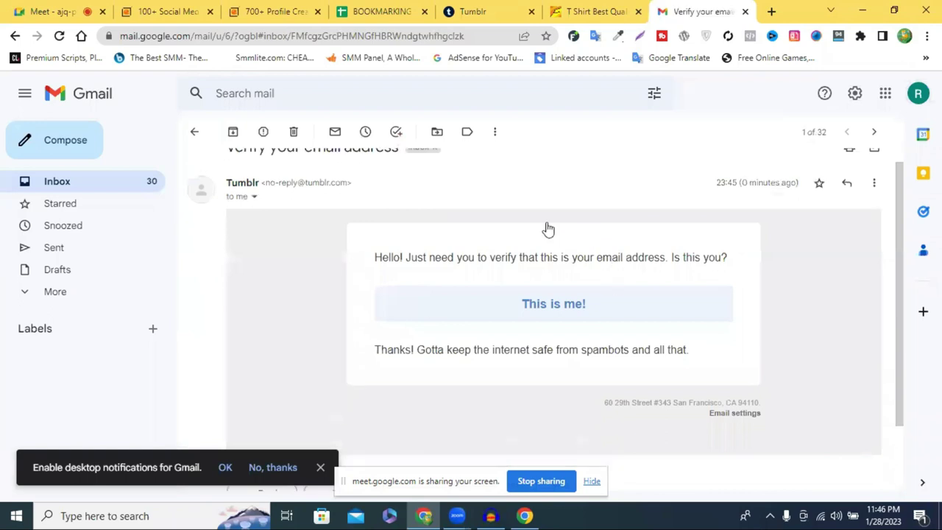
{"action": "scroll", "coordinate": [545, 232], "scroll_direction": "down", "scroll_amount": 1}
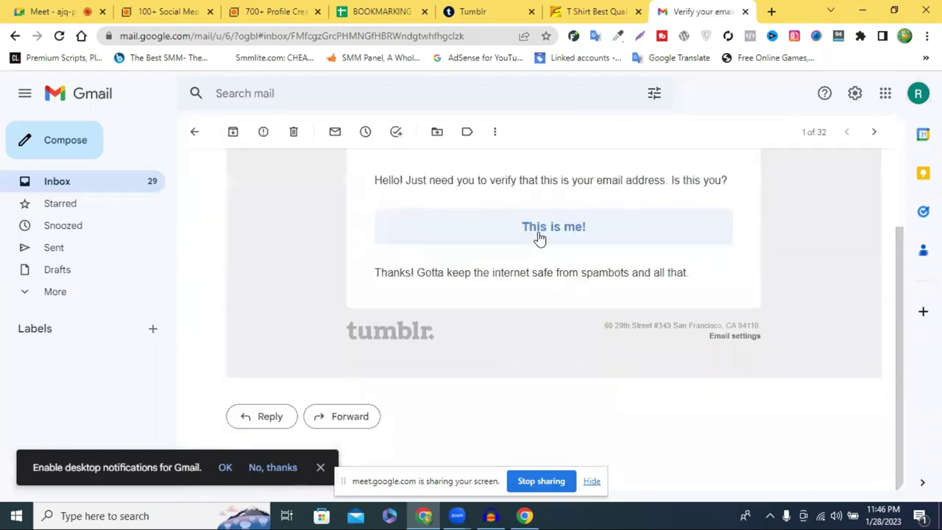
{"action": "left_click", "coordinate": [576, 231]}
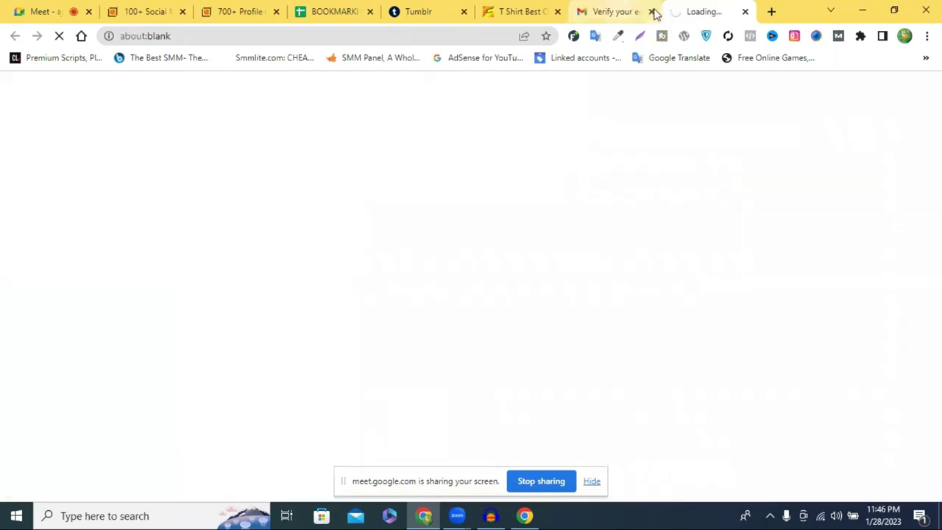
- Complete the "I'm not a robot" check, verify the email address and proceed to the Tumblr dashboard
{"action": "left_click", "coordinate": [656, 13]}
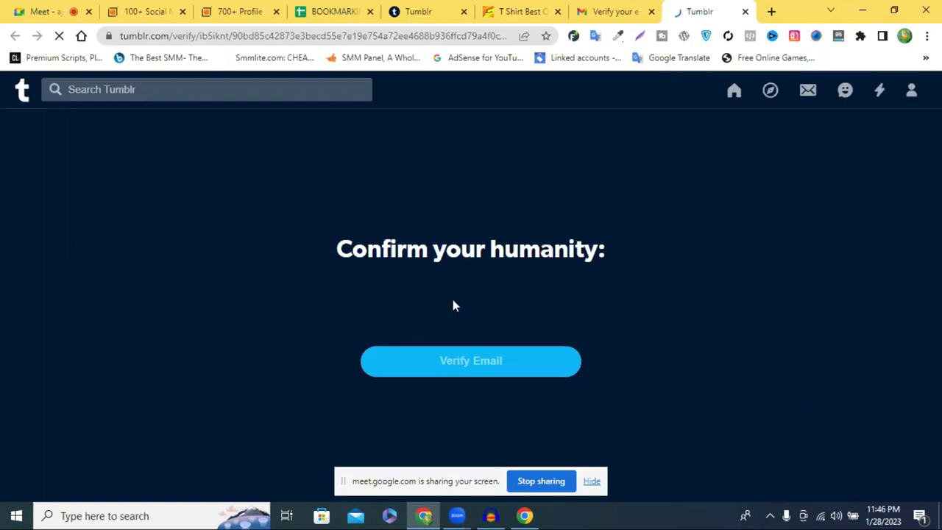
{"action": "left_click", "coordinate": [385, 301]}
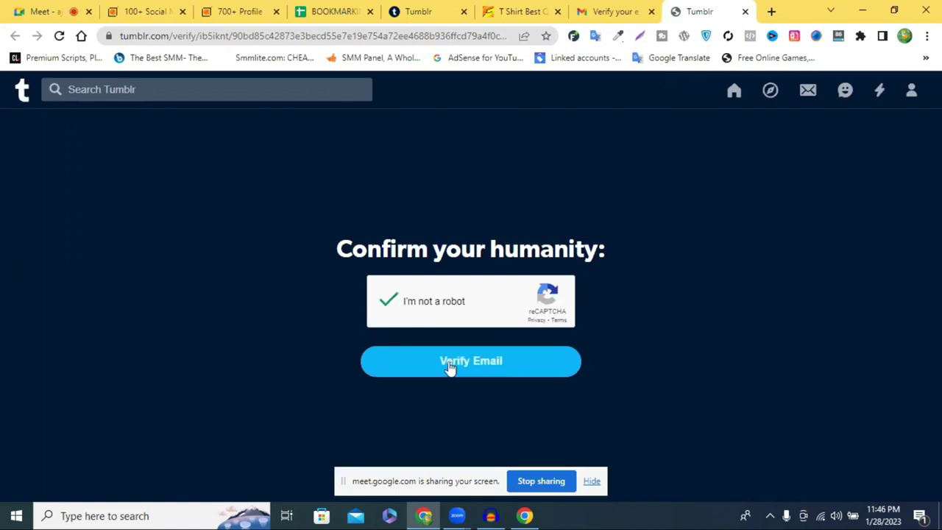
{"action": "left_click", "coordinate": [448, 361]}
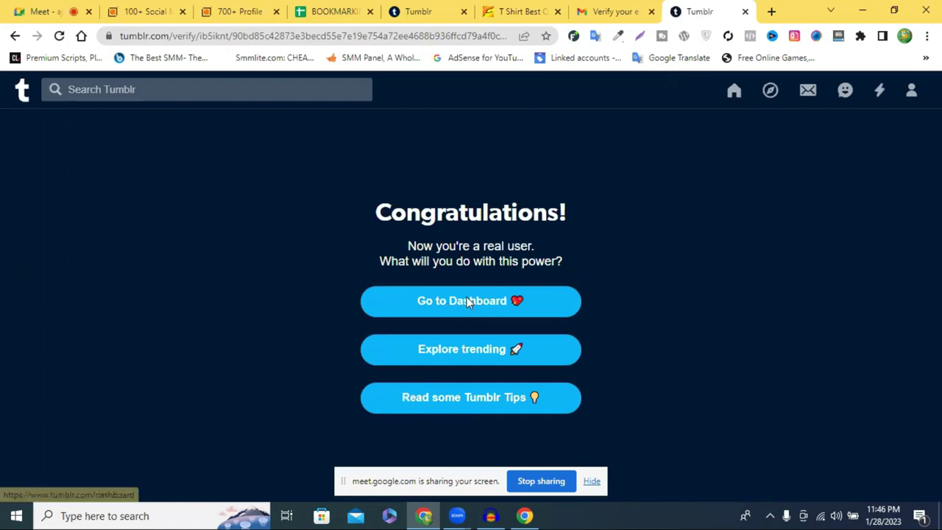
{"action": "left_click", "coordinate": [469, 303]}
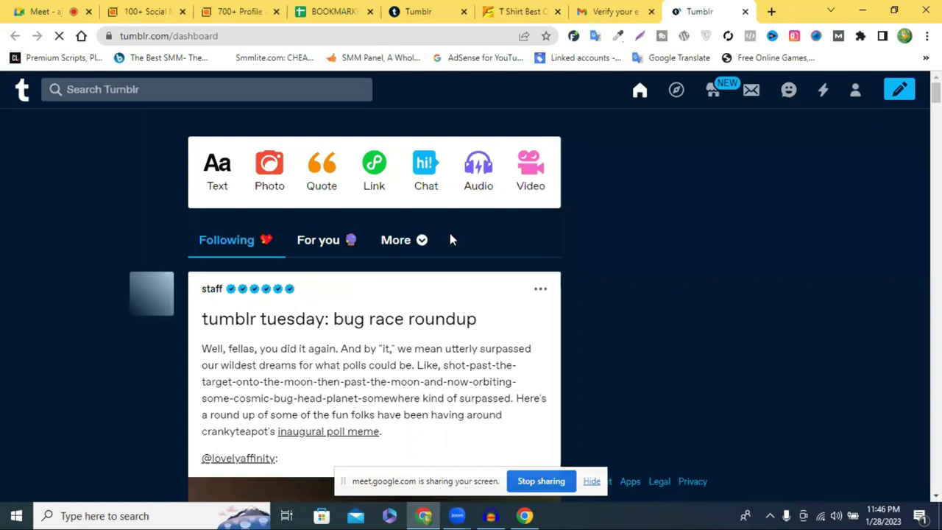
- Open the Tumblr settings and look through the options on the Account and Dashboard pages
{"action": "scroll", "coordinate": [633, 227], "scroll_direction": "down", "scroll_amount": 3}
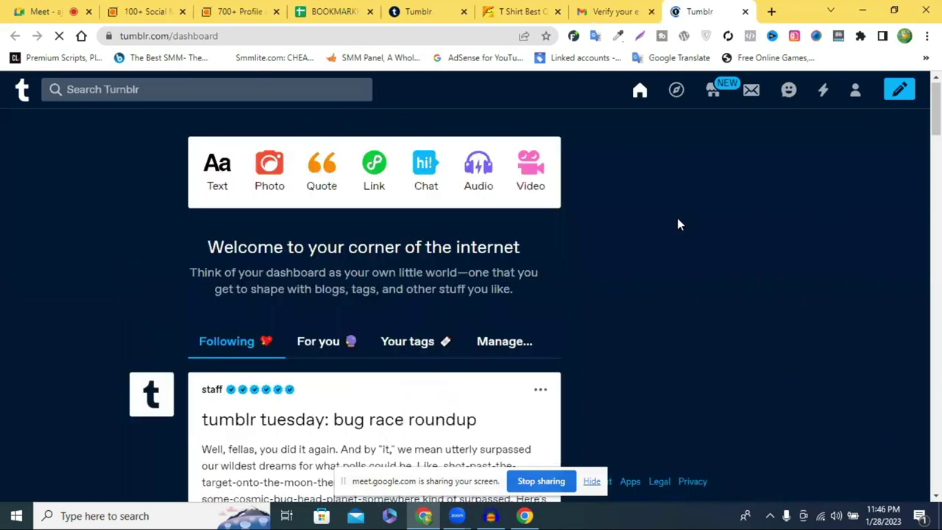
{"action": "scroll", "coordinate": [677, 224], "scroll_direction": "down", "scroll_amount": 1}
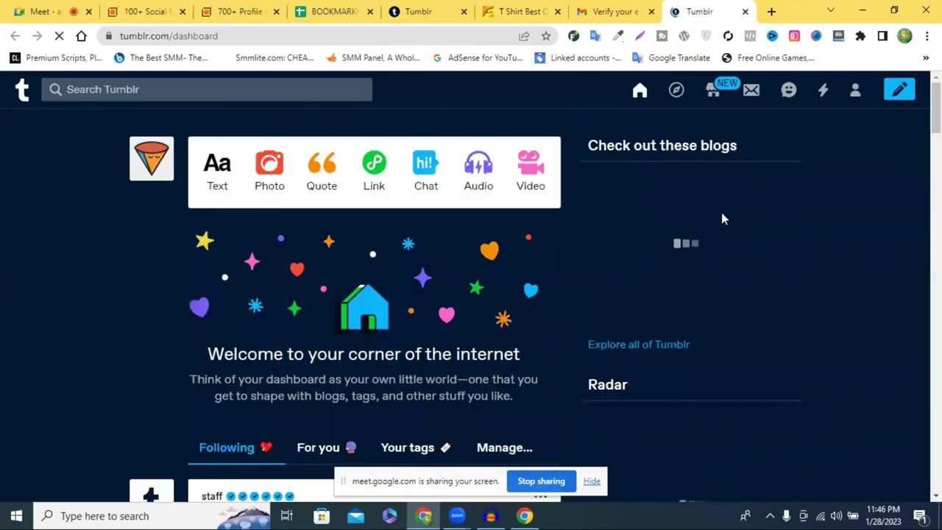
{"action": "scroll", "coordinate": [711, 215], "scroll_direction": "down", "scroll_amount": 4}
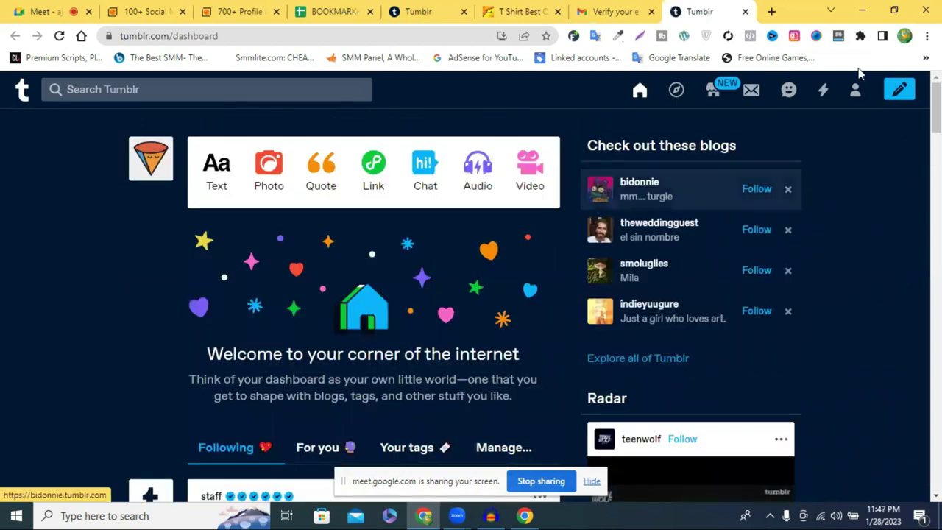
{"action": "left_click", "coordinate": [854, 92]}
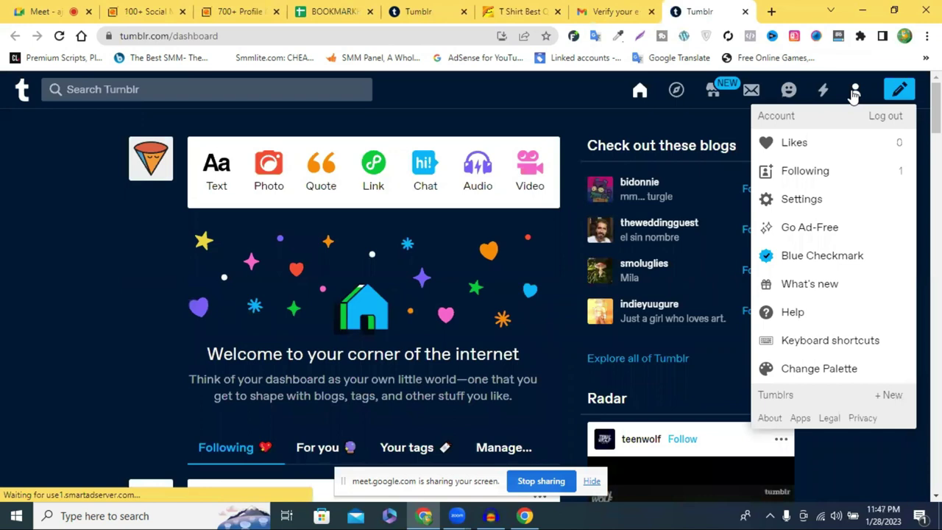
{"action": "left_click", "coordinate": [815, 202]}
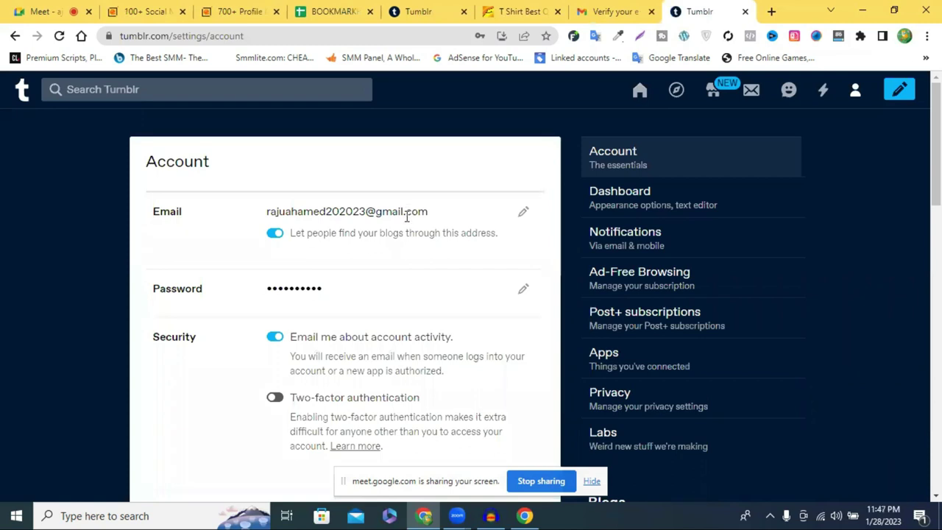
{"action": "scroll", "coordinate": [406, 215], "scroll_direction": "down", "scroll_amount": 3}
{"action": "scroll", "coordinate": [410, 214], "scroll_direction": "down", "scroll_amount": 5}
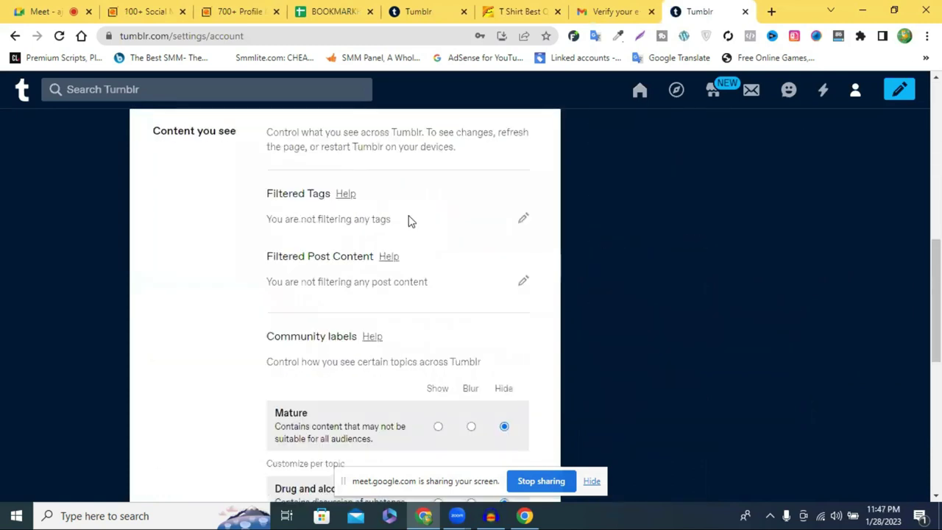
{"action": "scroll", "coordinate": [372, 212], "scroll_direction": "down", "scroll_amount": 4}
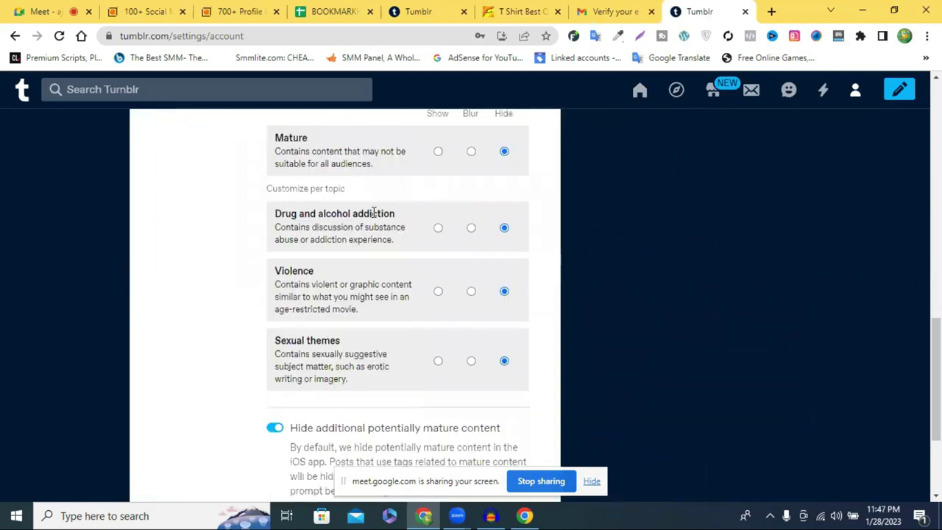
{"action": "scroll", "coordinate": [374, 214], "scroll_direction": "down", "scroll_amount": 3}
{"action": "scroll", "coordinate": [756, 214], "scroll_direction": "up", "scroll_amount": 12}
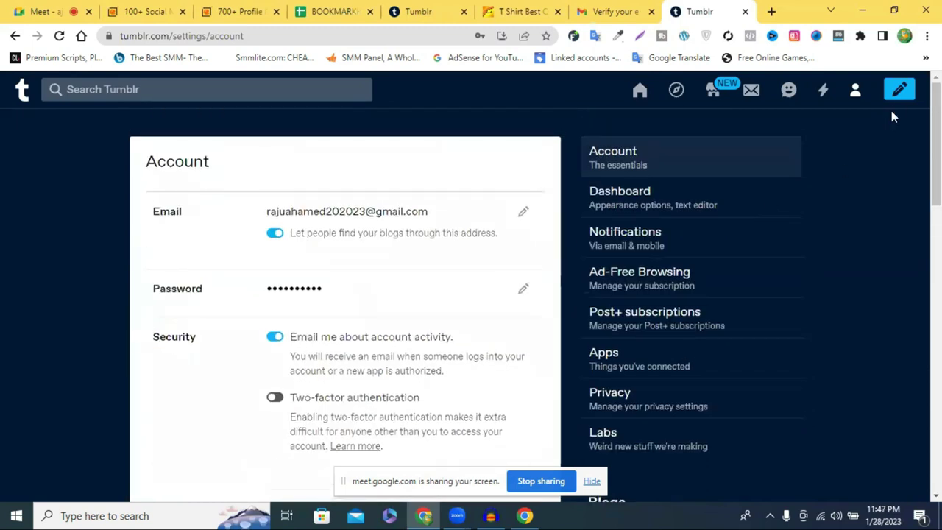
{"action": "left_click", "coordinate": [654, 207]}
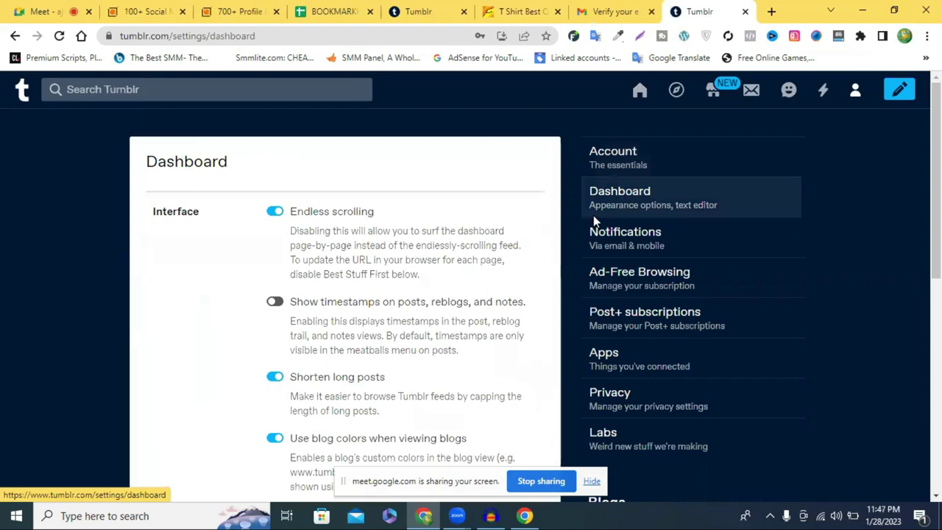
{"action": "scroll", "coordinate": [461, 265], "scroll_direction": "down", "scroll_amount": 10}
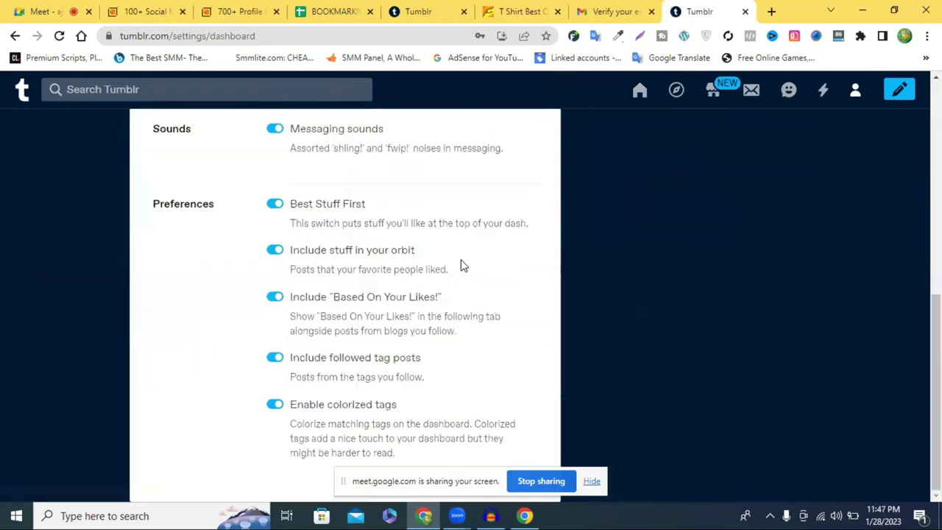
- Open the pakistantshirt blog and look over its posts page and management options
{"action": "left_click", "coordinate": [856, 99]}
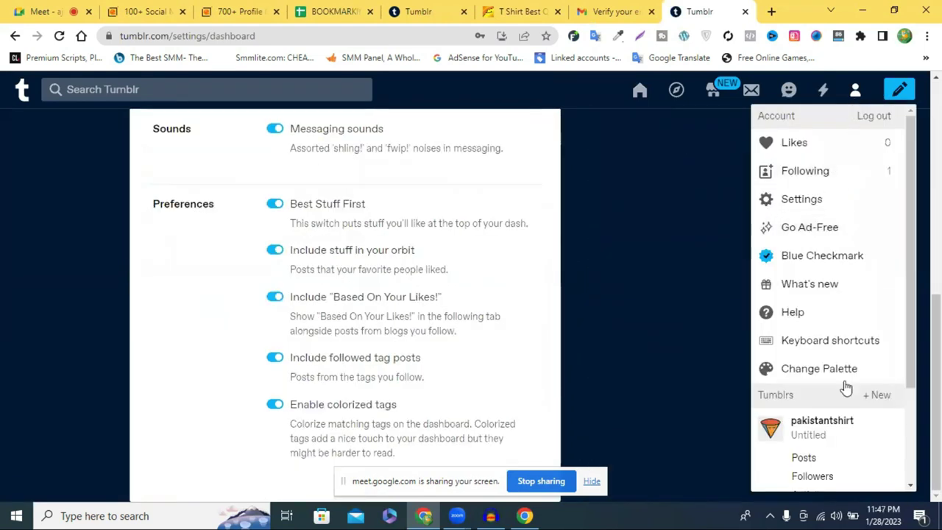
{"action": "left_click", "coordinate": [840, 424]}
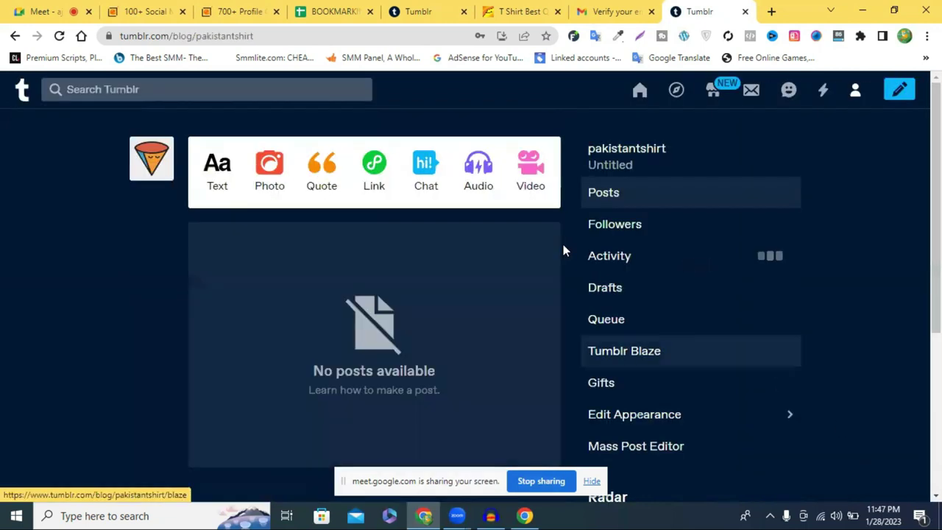
{"action": "scroll", "coordinate": [669, 301], "scroll_direction": "down", "scroll_amount": 3}
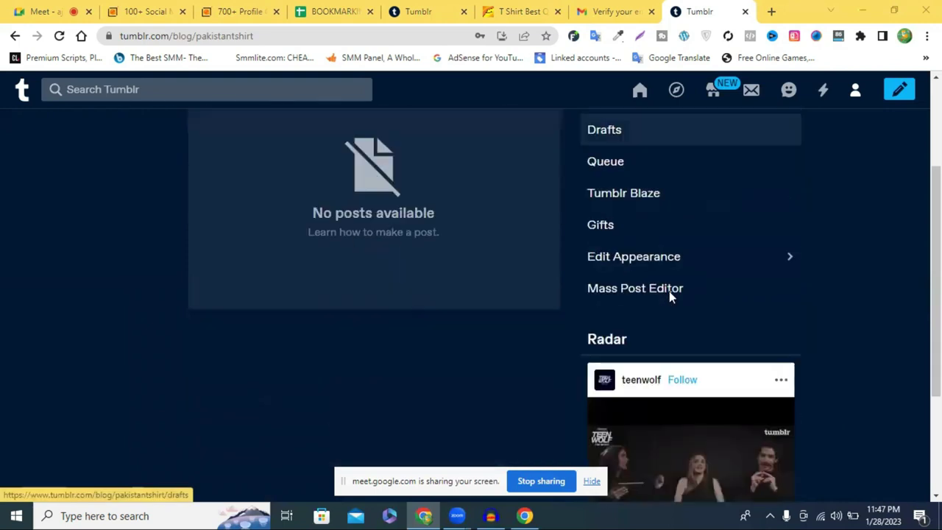
{"action": "scroll", "coordinate": [726, 253], "scroll_direction": "up", "scroll_amount": 3}
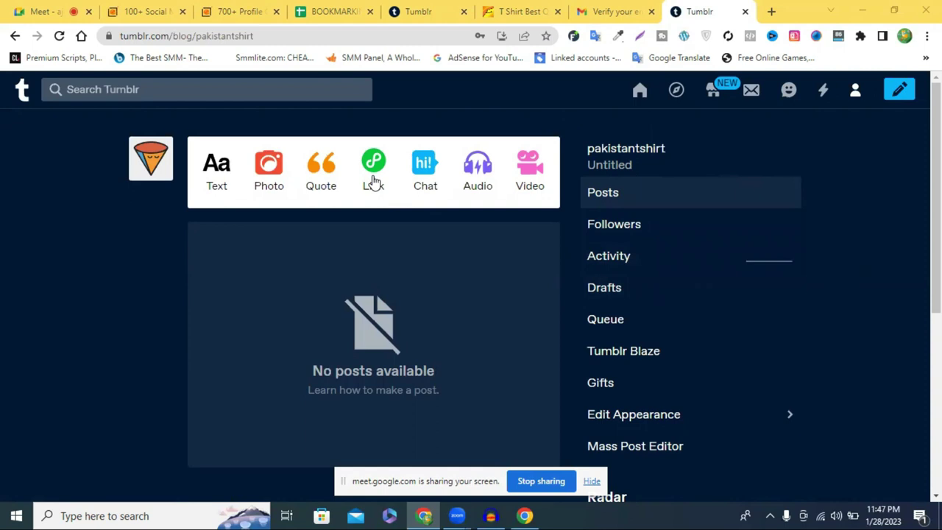
- Copy the URL of the Alibaba T-shirt product page and return to the pakistantshirt blog on Tumblr
{"action": "left_click", "coordinate": [521, 11]}
{"action": "left_click", "coordinate": [323, 35]}
{"action": "right_click", "coordinate": [322, 36]}
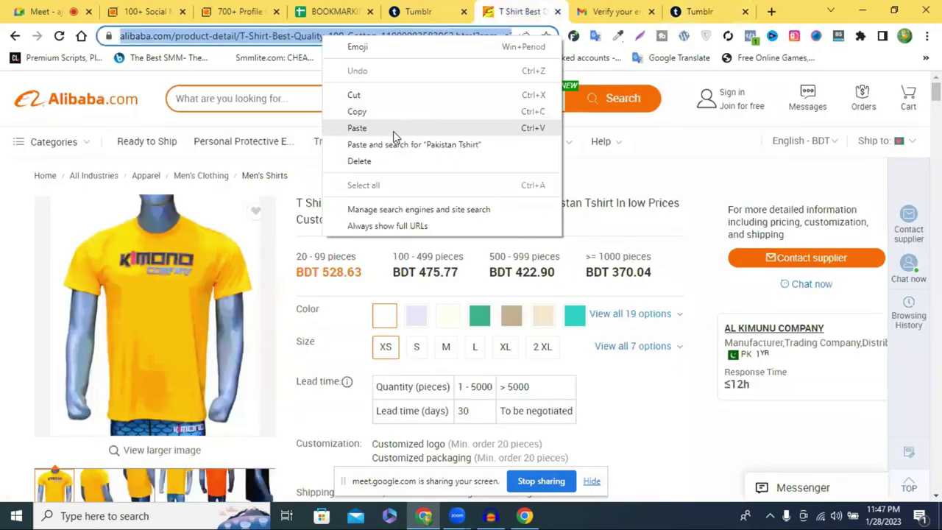
{"action": "left_click", "coordinate": [395, 112]}
{"action": "left_click", "coordinate": [705, 9]}
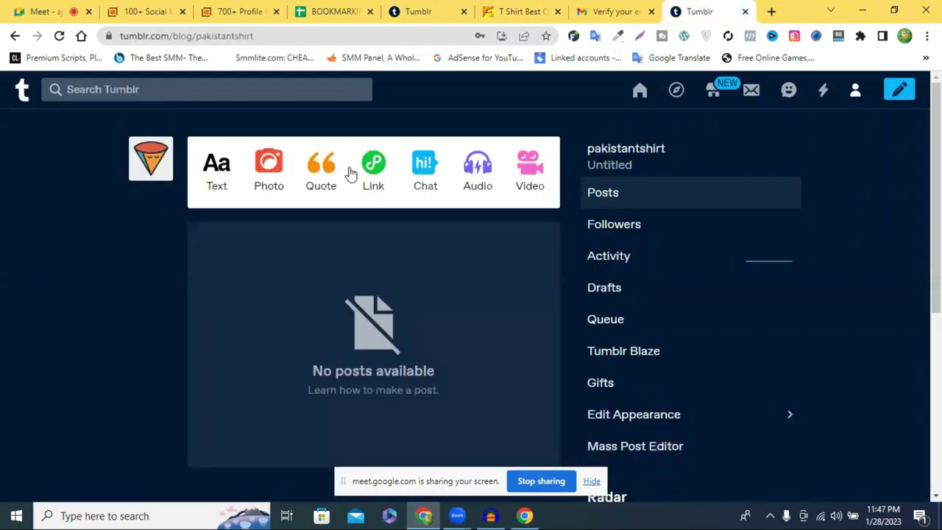
{"action": "left_click", "coordinate": [376, 169]}
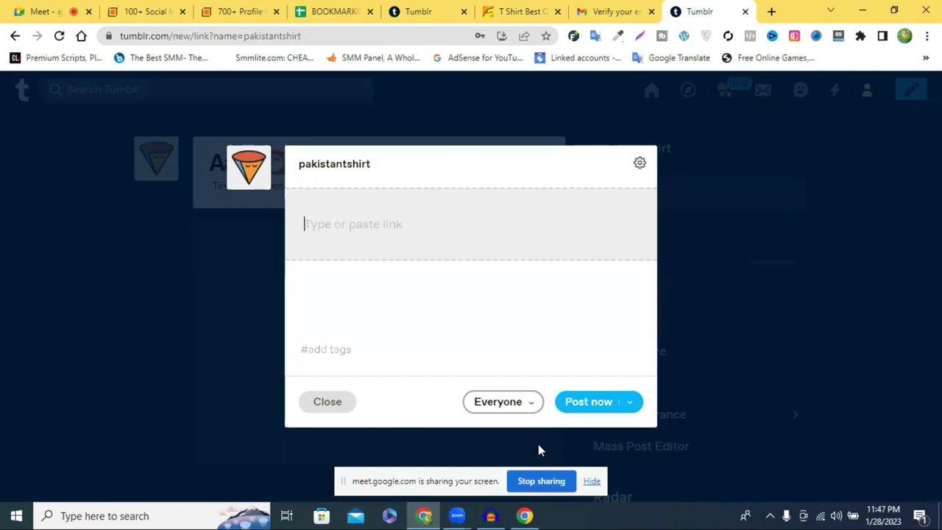
{"action": "left_click", "coordinate": [327, 404]}
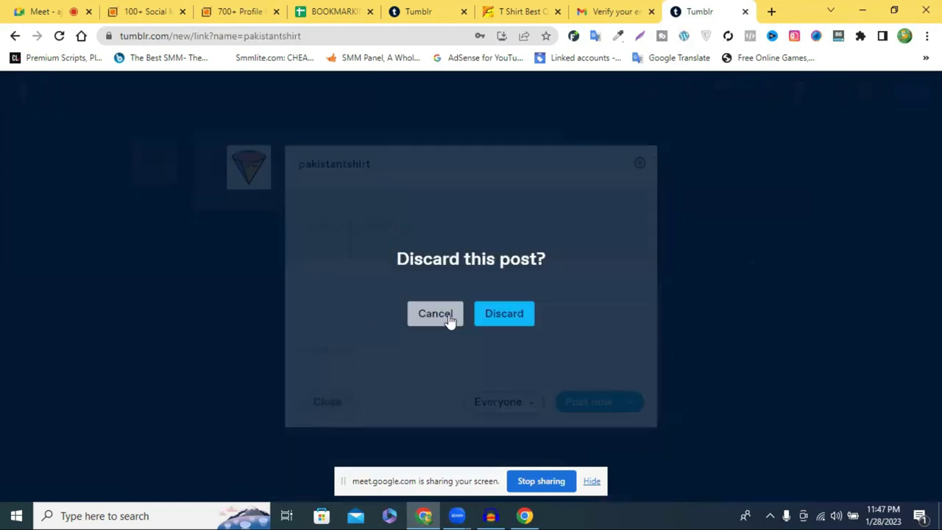
{"action": "left_click", "coordinate": [501, 317]}
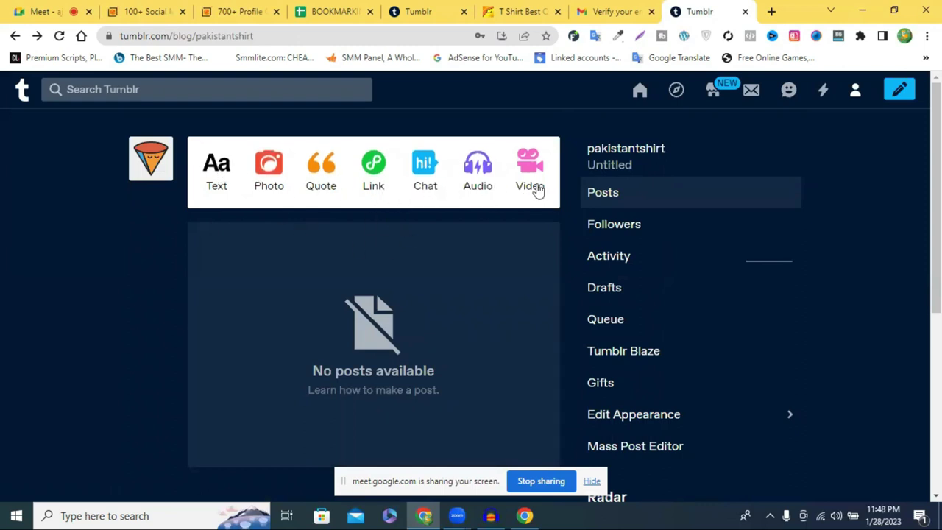
- Start a link post on the pakistantshirt blog and insert the copied Alibaba product URL
{"action": "left_click", "coordinate": [375, 176]}
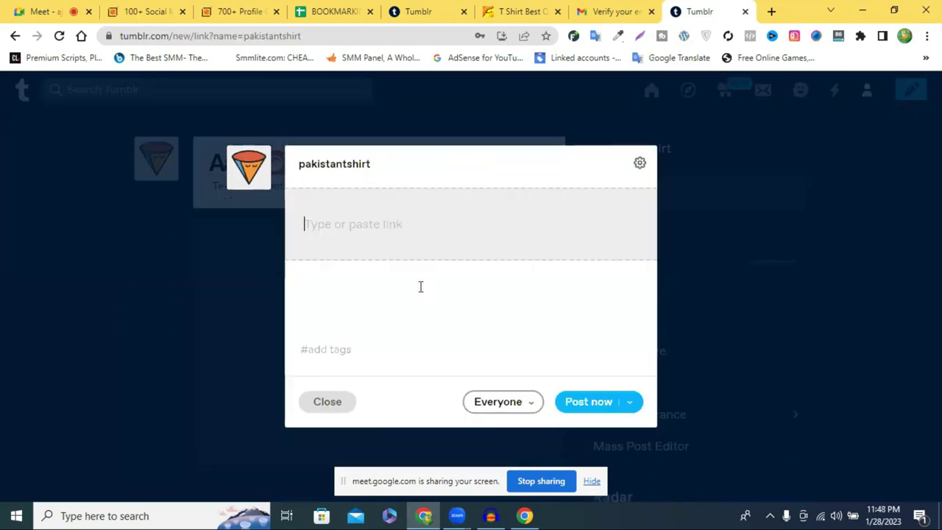
{"action": "right_click", "coordinate": [362, 224]}
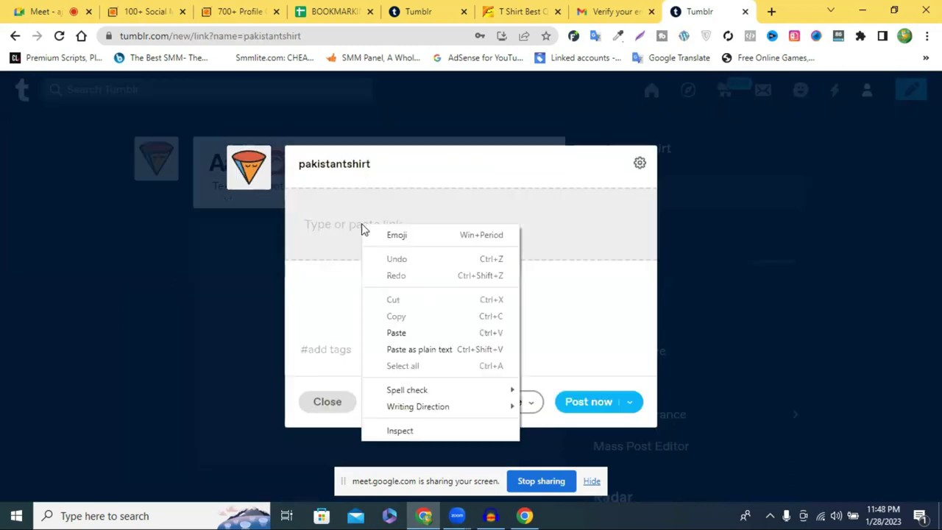
{"action": "left_click", "coordinate": [417, 336]}
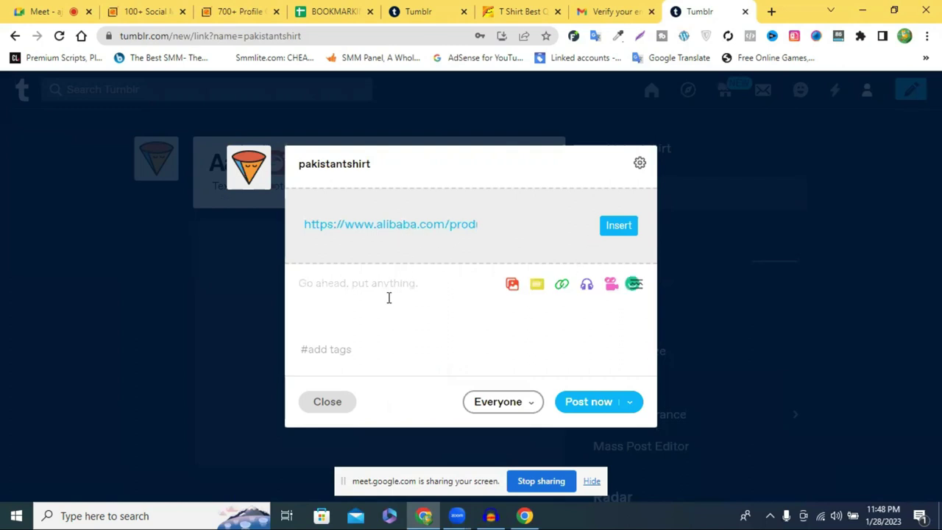
{"action": "left_click", "coordinate": [612, 228]}
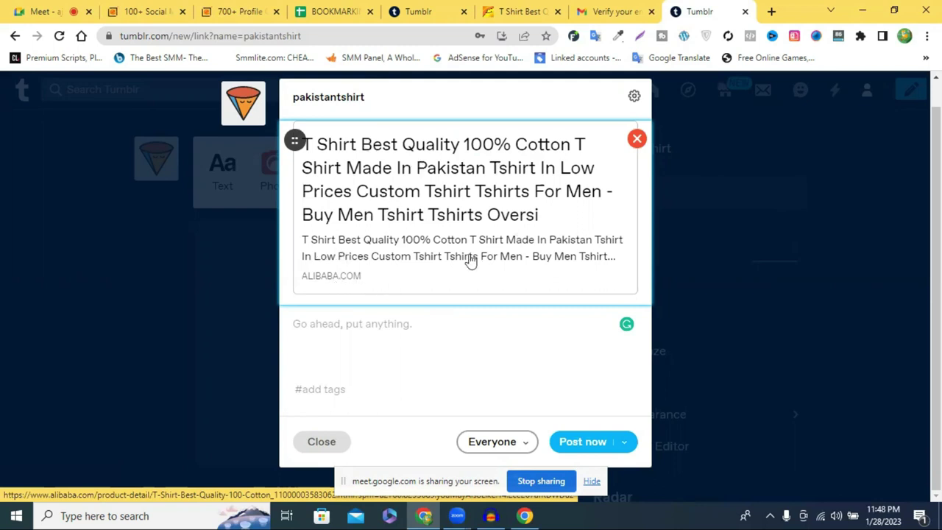
- Copy "Pakistan Tshirt" from the Alibaba product title and add it as a tag on the link post
{"action": "left_click", "coordinate": [344, 390]}
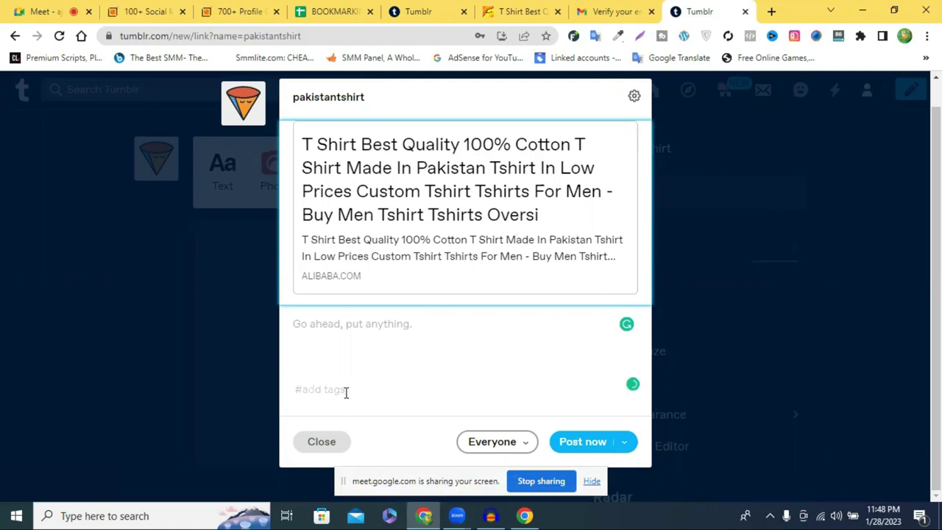
{"action": "left_click", "coordinate": [501, 12]}
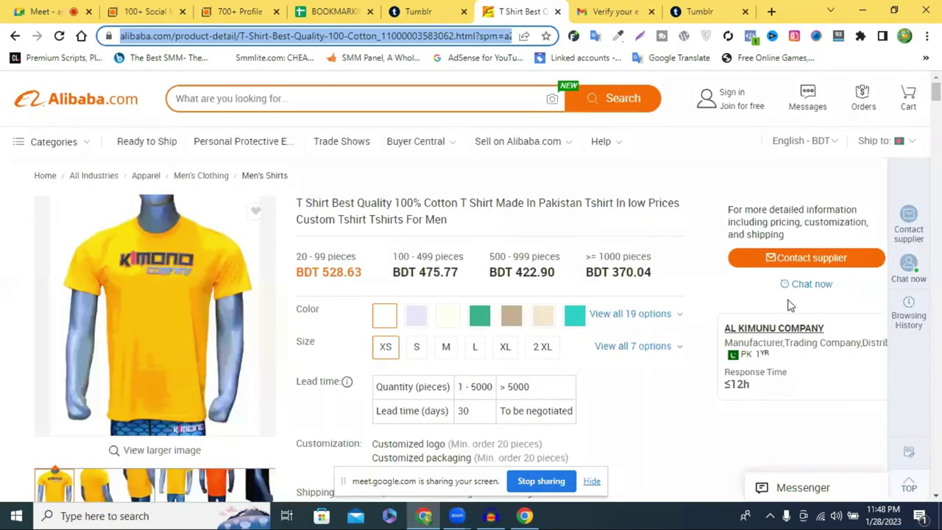
{"action": "left_click", "coordinate": [382, 203]}
{"action": "left_click_drag", "start_coordinate": [543, 199], "coordinate": [618, 204]}
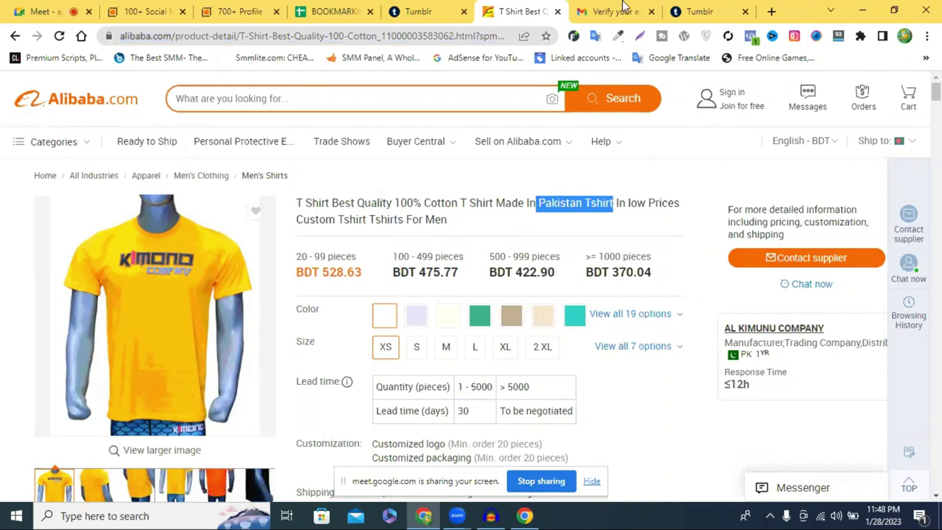
{"action": "key", "text": "ctrl+9"}
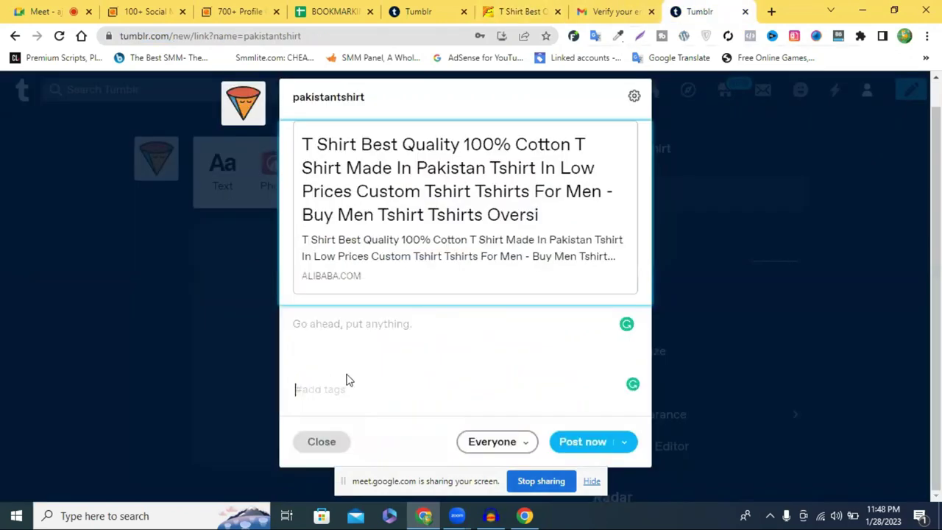
{"action": "key", "text": "ctrl+v"}
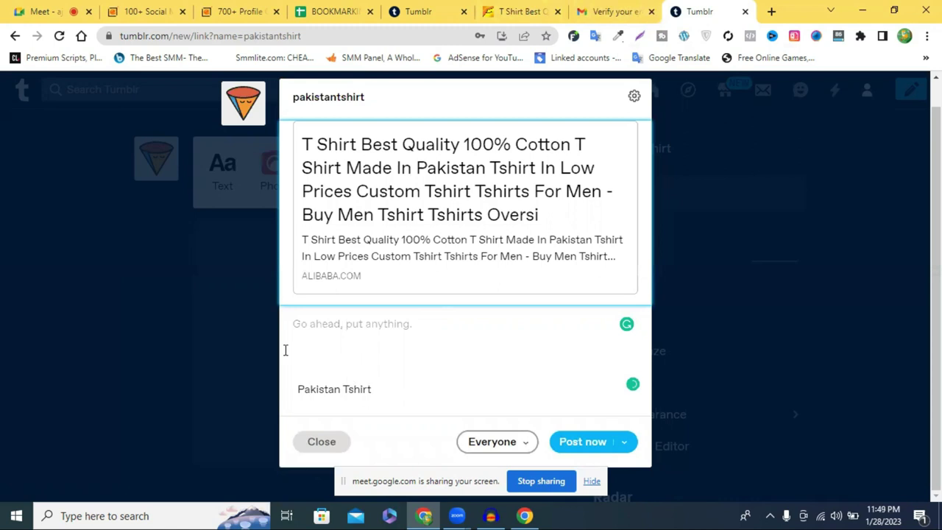
{"action": "key", "text": "Return"}
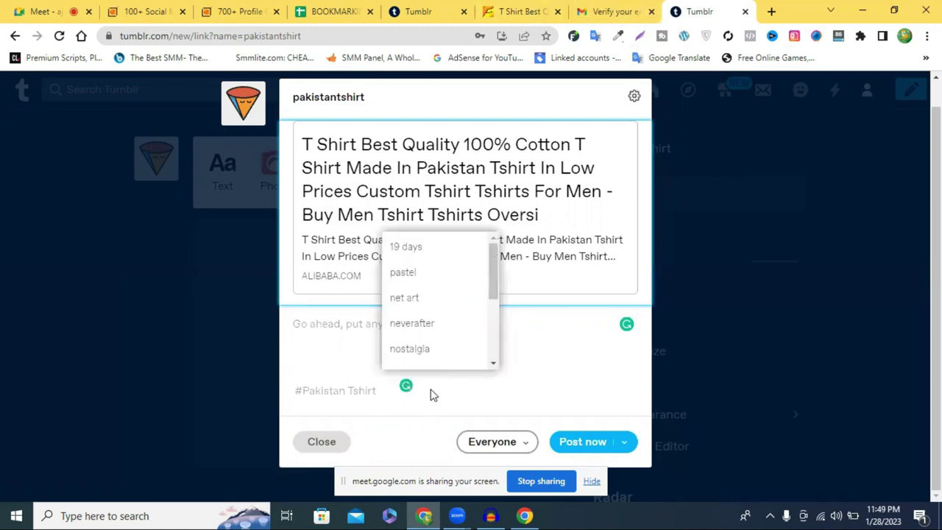
{"action": "key", "text": "Escape"}
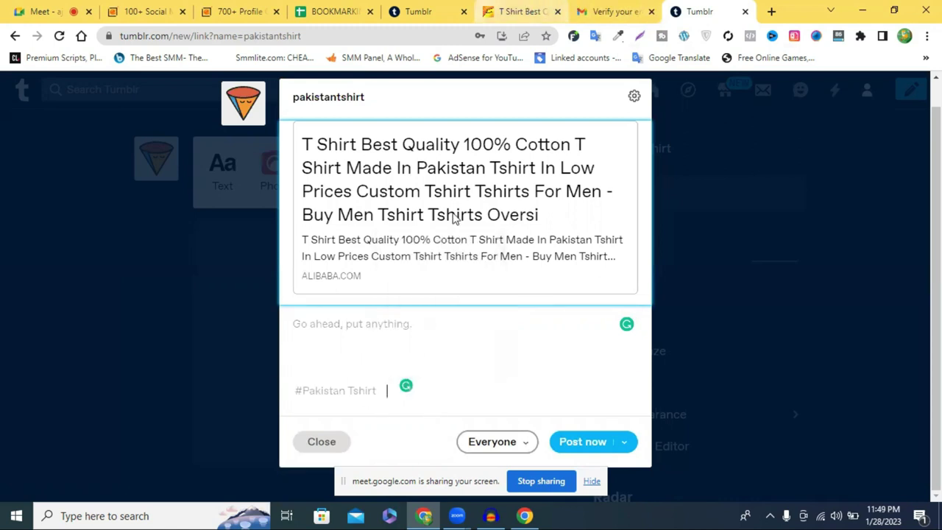
- Copy "T Shirt Best Quality 100% Cotton" from the Alibaba product title and add it as a second tag on the post
{"action": "key", "text": "ctrl+shift+Tab"}
{"action": "key", "text": "ctrl+shift+Tab"}
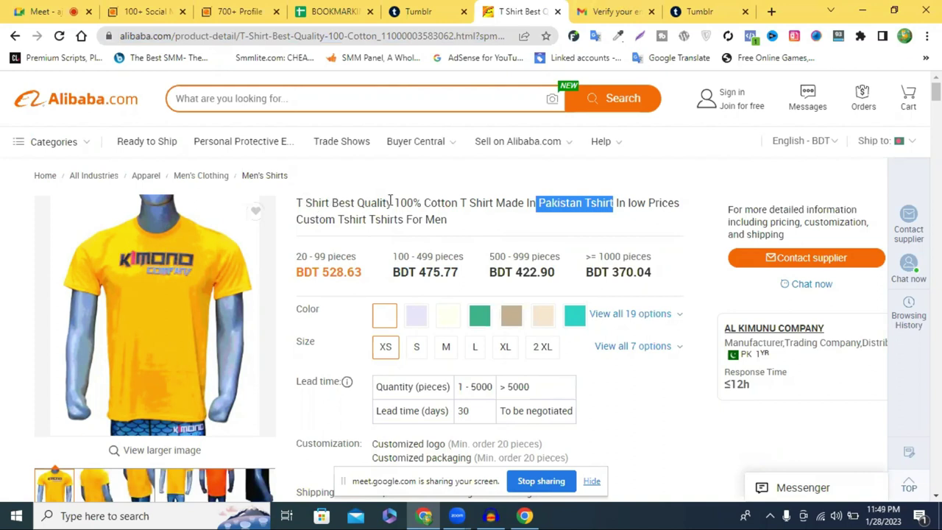
{"action": "left_click_drag", "start_coordinate": [390, 200], "coordinate": [296, 204]}
{"action": "left_click_drag", "start_coordinate": [434, 200], "coordinate": [461, 200]}
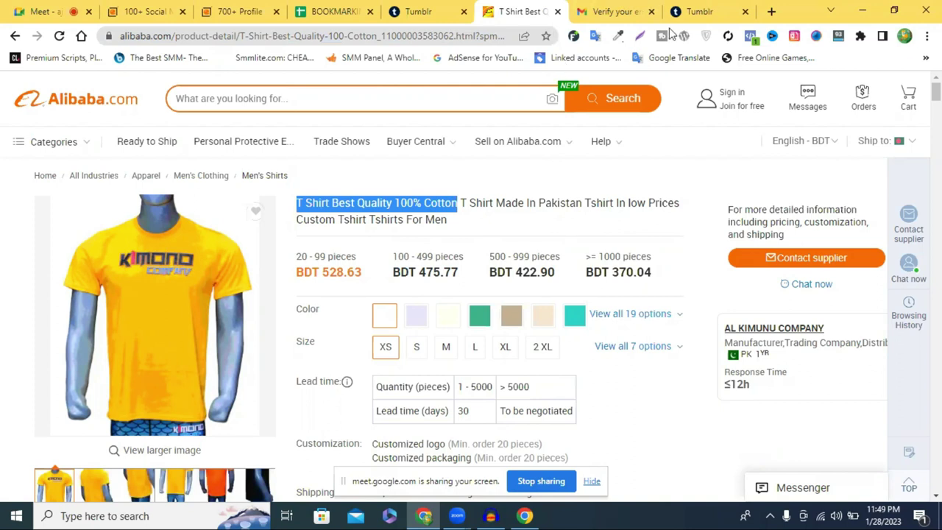
{"action": "key", "text": "ctrl+Tab"}
{"action": "key", "text": "ctrl+Tab"}
{"action": "key", "text": "ctrl+v"}
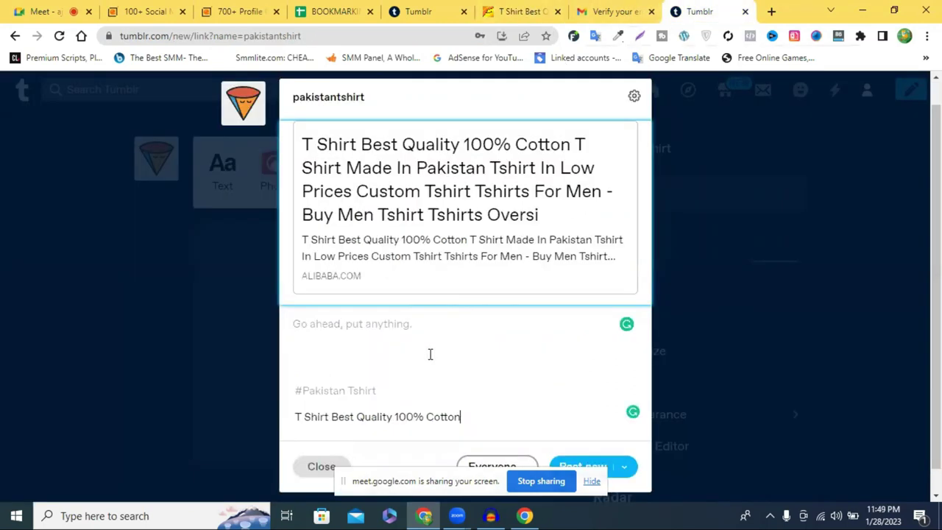
{"action": "key", "text": "Return"}
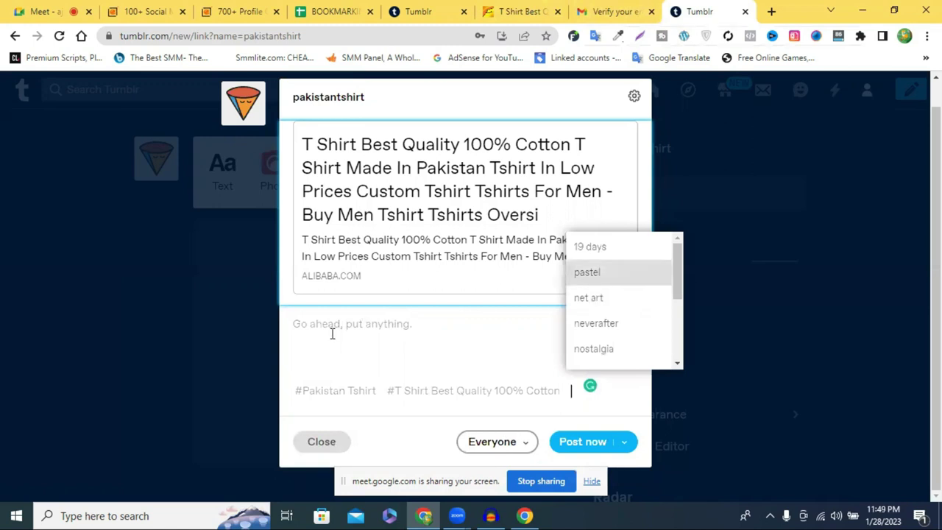
- Finish the tag entry and publish the link post to the pakistantshirt blog
{"action": "key", "text": "BackSpace"}
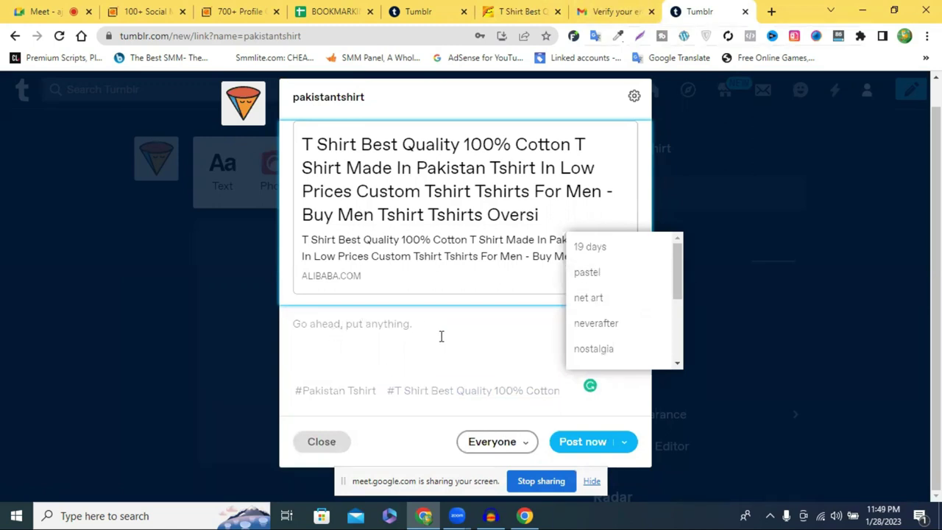
{"action": "left_click", "coordinate": [442, 337]}
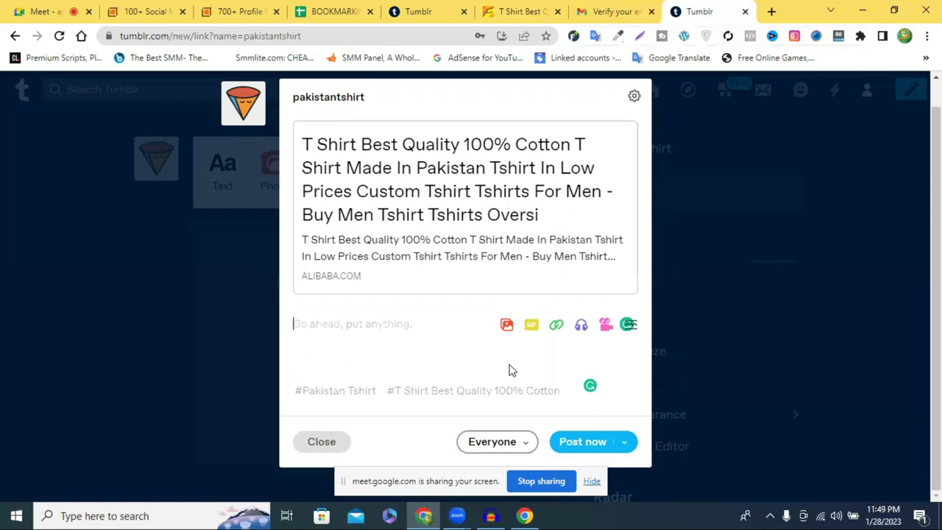
{"action": "left_click", "coordinate": [582, 444]}
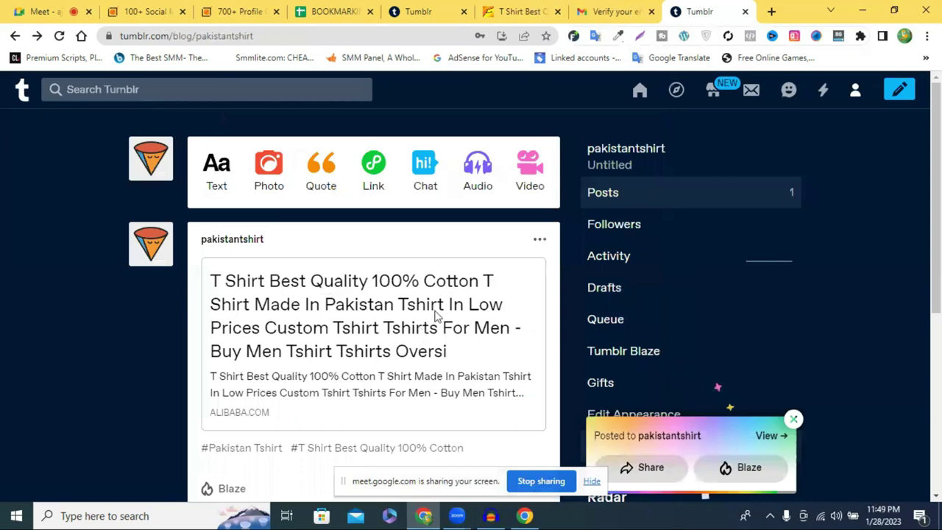
- Look over the published T-shirt link post and its tags on the blog's posts page
{"action": "scroll", "coordinate": [437, 315], "scroll_direction": "down", "scroll_amount": 3}
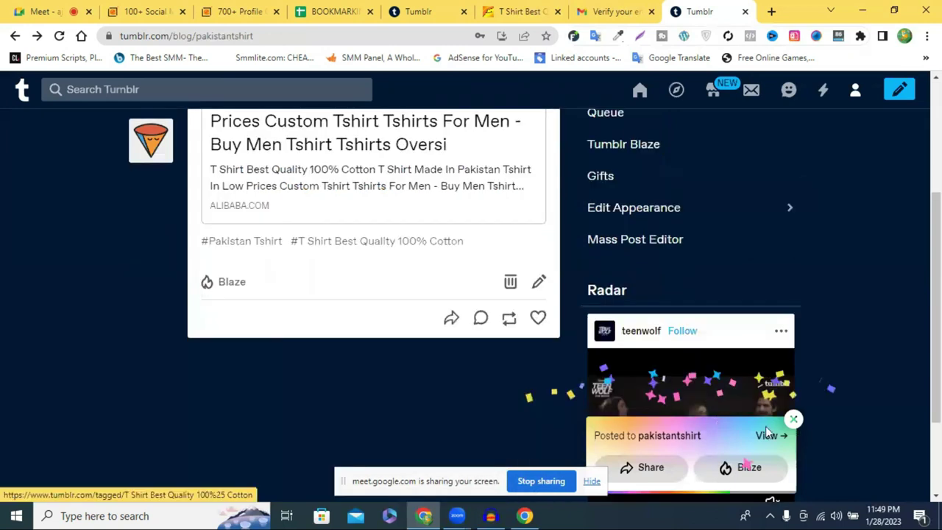
{"action": "scroll", "coordinate": [368, 347], "scroll_direction": "up", "scroll_amount": 3}
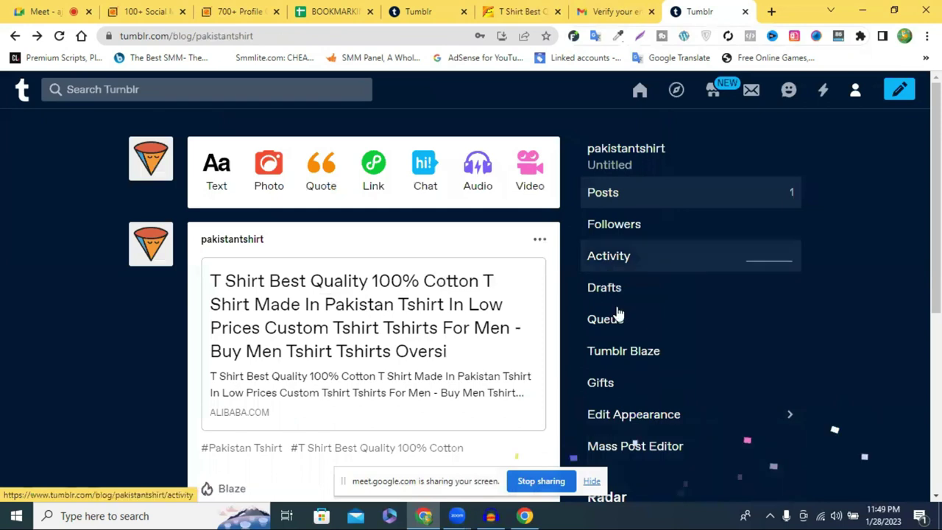
{"action": "scroll", "coordinate": [618, 315], "scroll_direction": "down", "scroll_amount": 1}
{"action": "scroll", "coordinate": [619, 315], "scroll_direction": "up", "scroll_amount": 1}
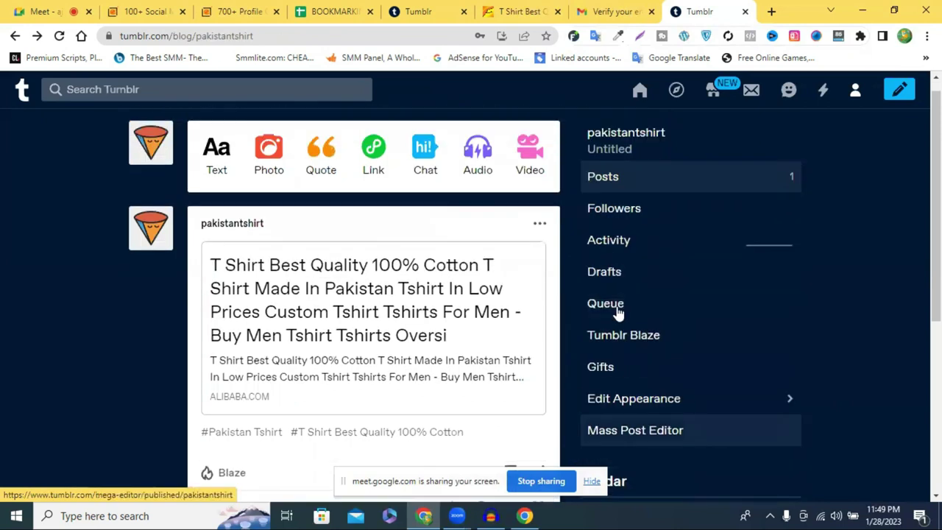
{"action": "scroll", "coordinate": [619, 315], "scroll_direction": "up", "scroll_amount": 1}
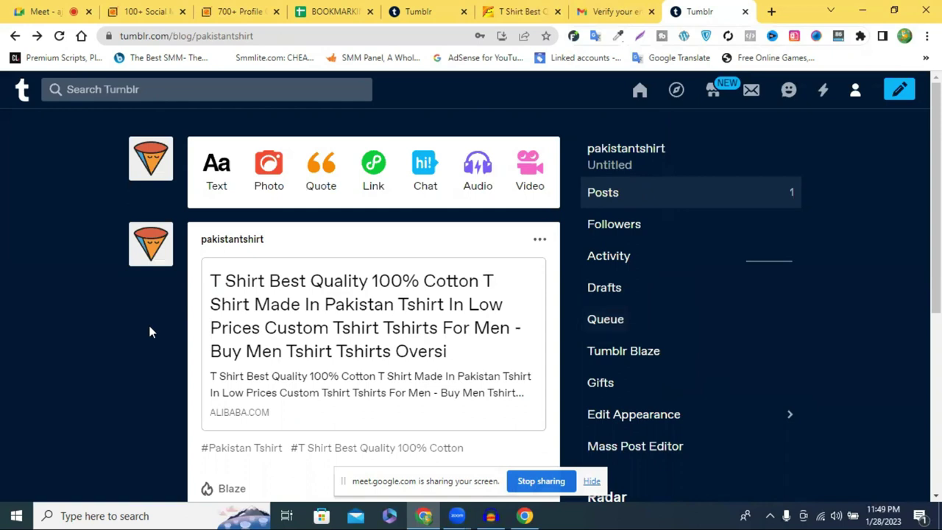
{"action": "scroll", "coordinate": [149, 333], "scroll_direction": "down", "scroll_amount": 2}
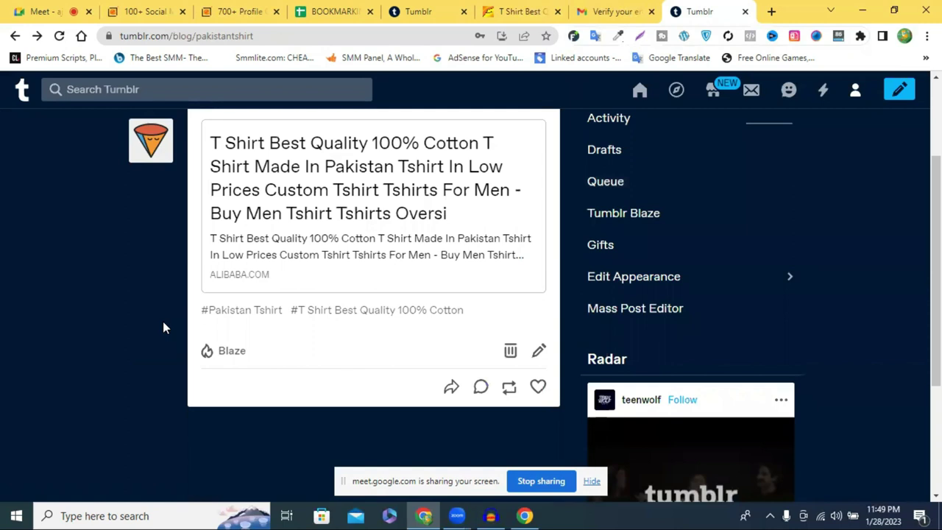
{"action": "scroll", "coordinate": [163, 320], "scroll_direction": "up", "scroll_amount": 2}
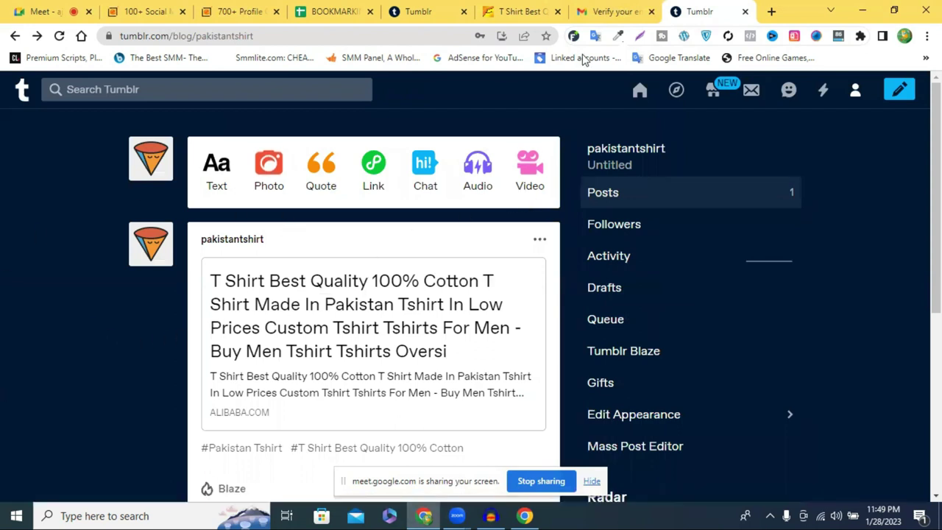
- Switch to Gmail, leave the Tumblr verification message and go back to the inbox
{"action": "left_click", "coordinate": [615, 8]}
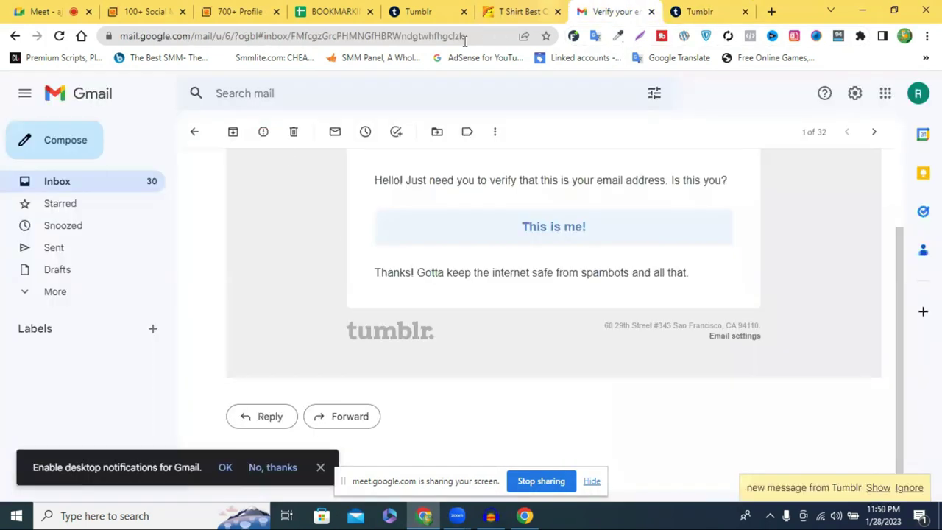
{"action": "left_click", "coordinate": [192, 135]}
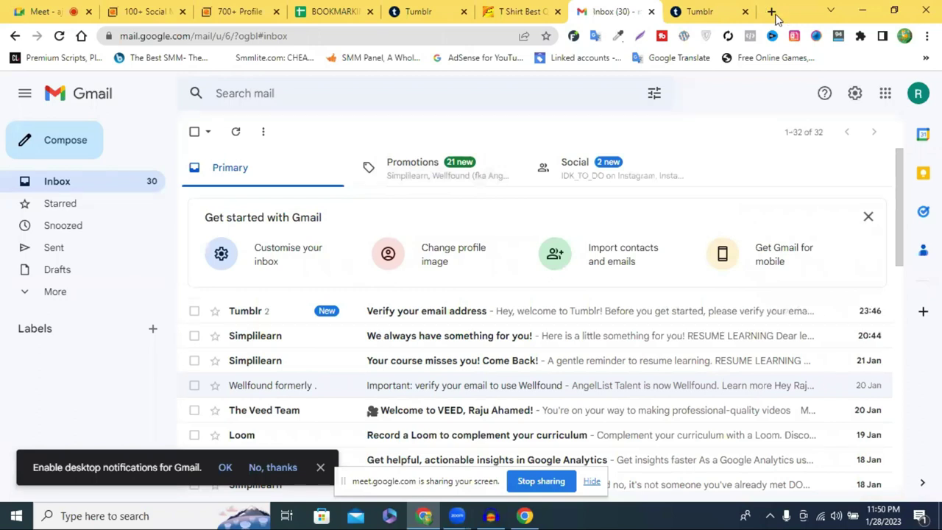
- Open pinterest.com in a new browser tab and log out of the account that is currently signed in
{"action": "key", "text": "ctrl+t"}
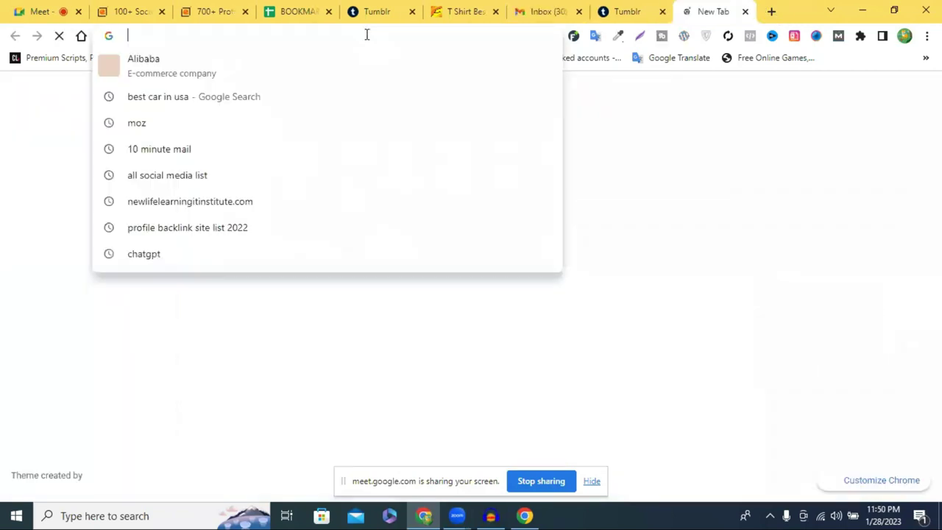
{"action": "type", "text": "pinterest.com"}
{"action": "key", "text": "Return"}
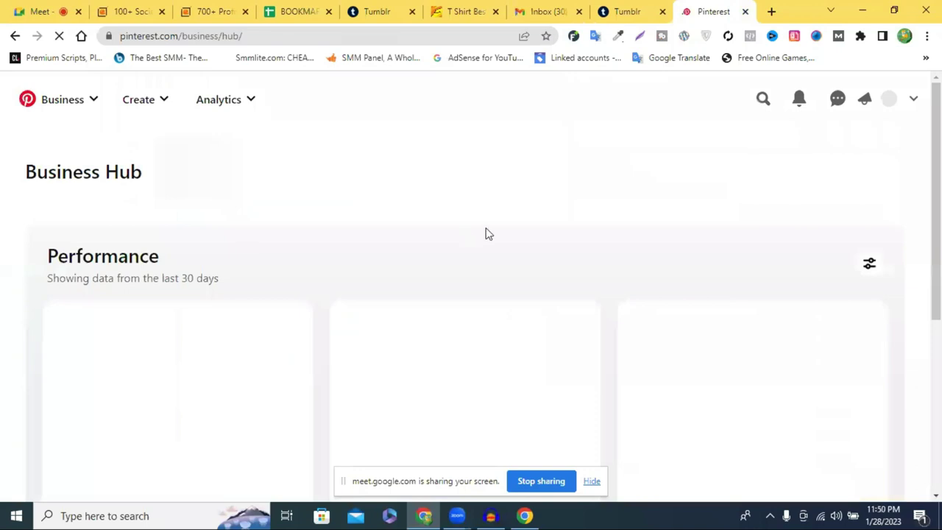
{"action": "left_click", "coordinate": [914, 100]}
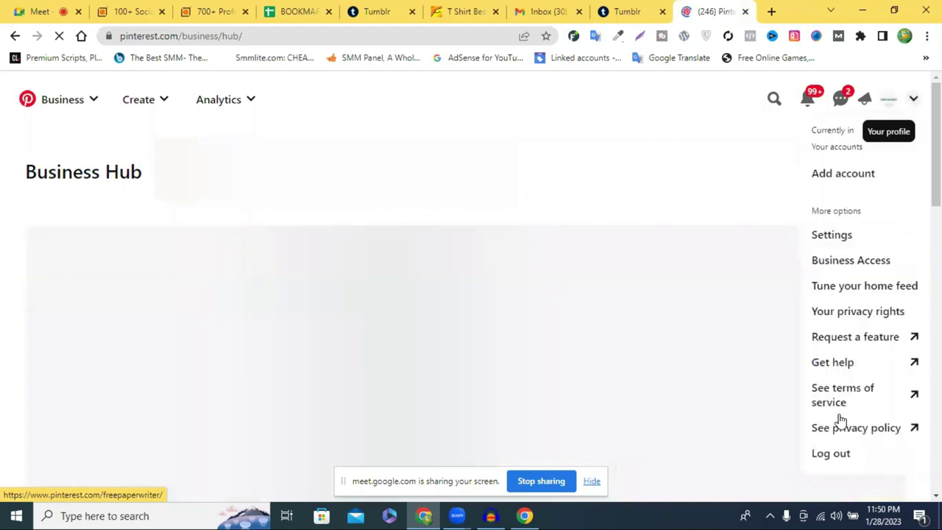
{"action": "left_click", "coordinate": [913, 104]}
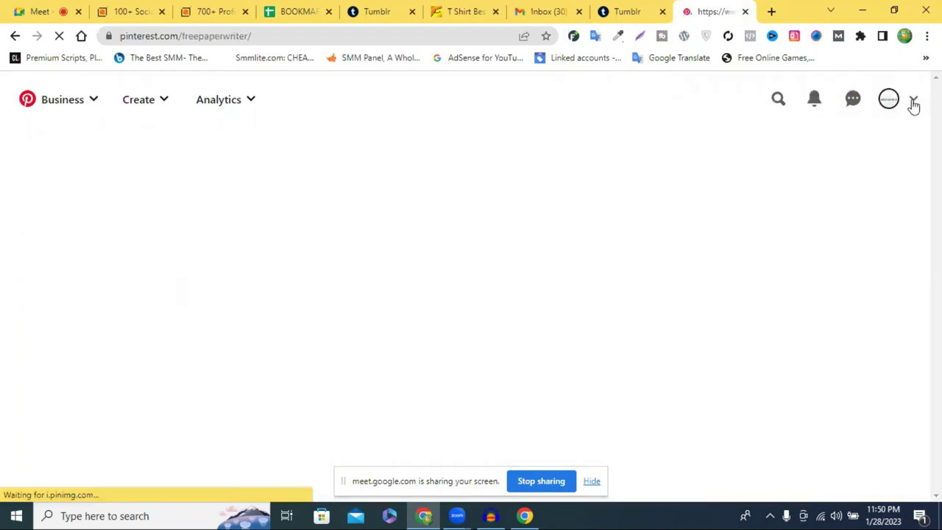
{"action": "left_click", "coordinate": [914, 103]}
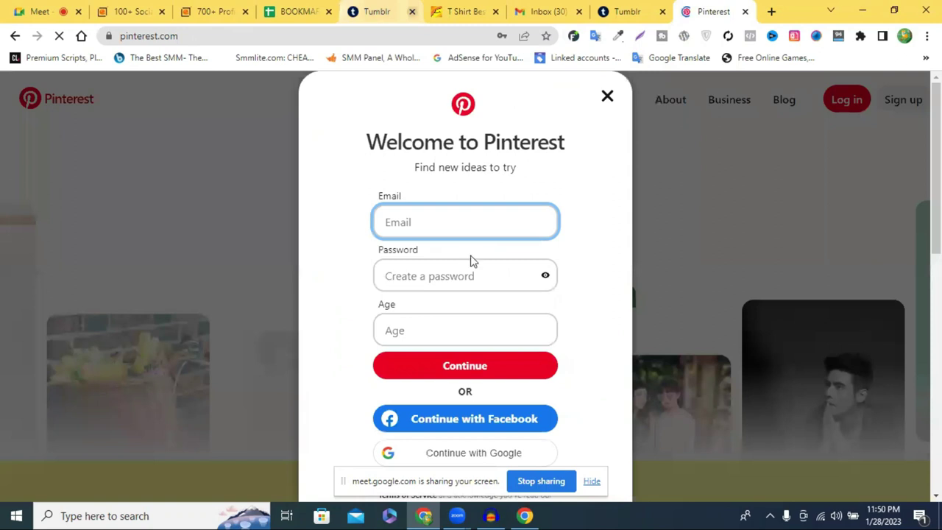
- Close the extra Tumblr tab, and copy the account's e-mail address from Gmail into the Pinterest sign-up form
{"action": "left_click", "coordinate": [412, 11]}
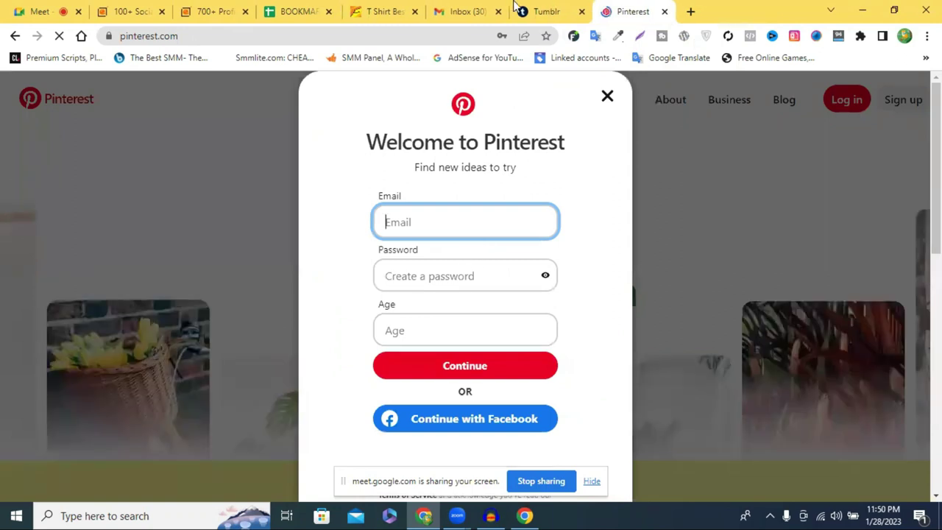
{"action": "left_click", "coordinate": [508, 8]}
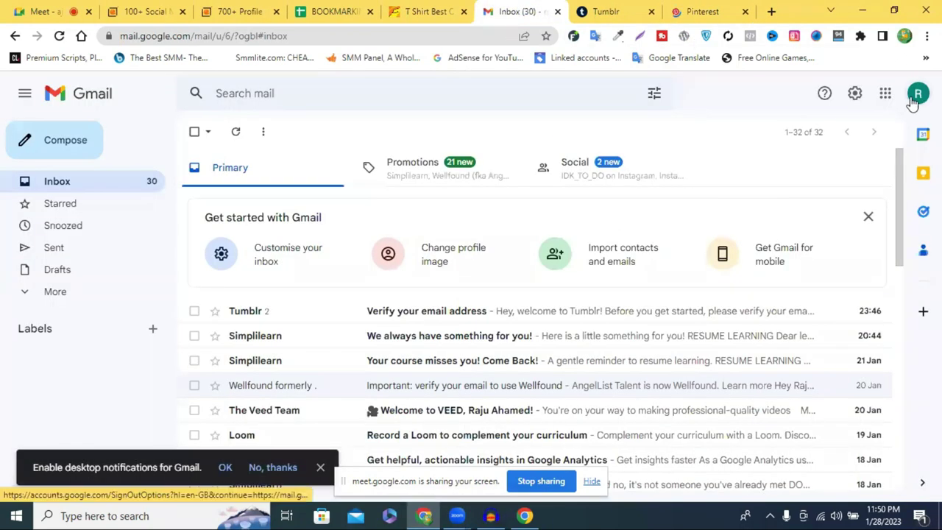
{"action": "left_click", "coordinate": [913, 103]}
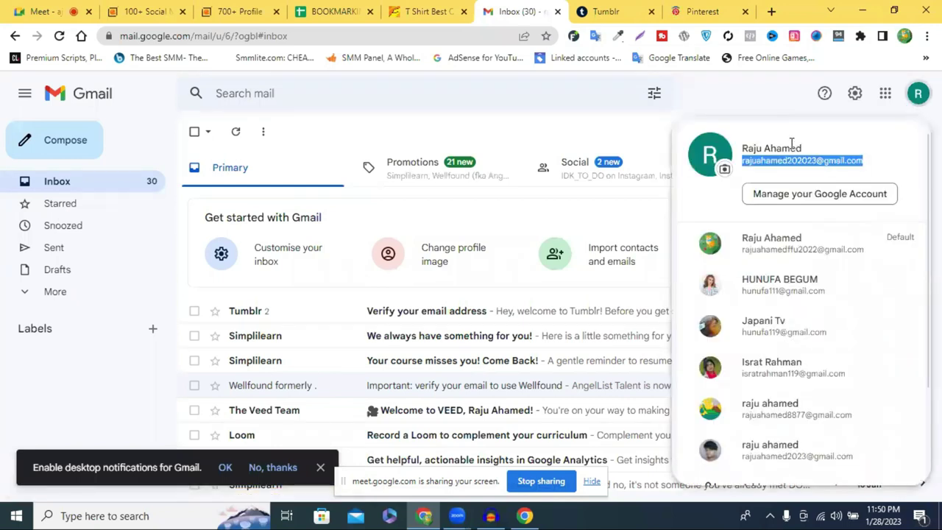
{"action": "left_click", "coordinate": [700, 8]}
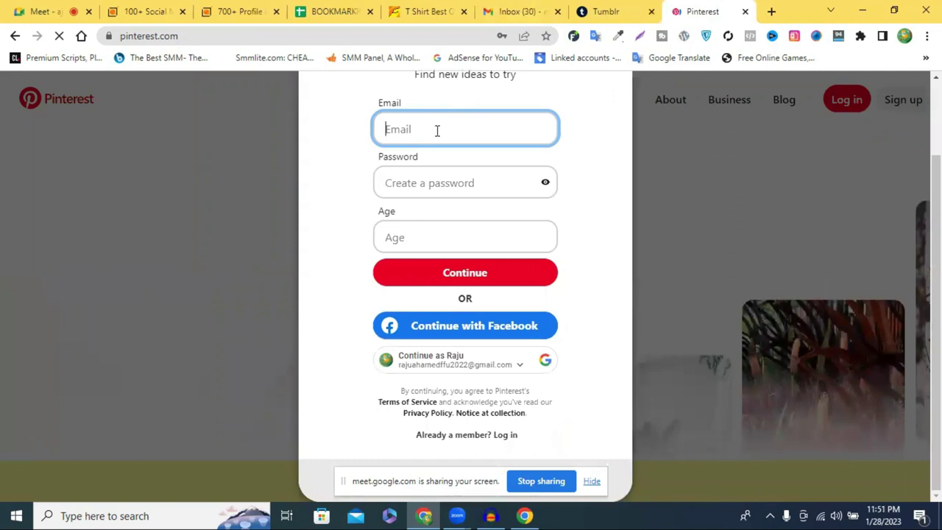
{"action": "left_click", "coordinate": [435, 130]}
- Fill in the account password and set the age to 22 in the Pinterest sign-up form
{"action": "left_click", "coordinate": [432, 173]}
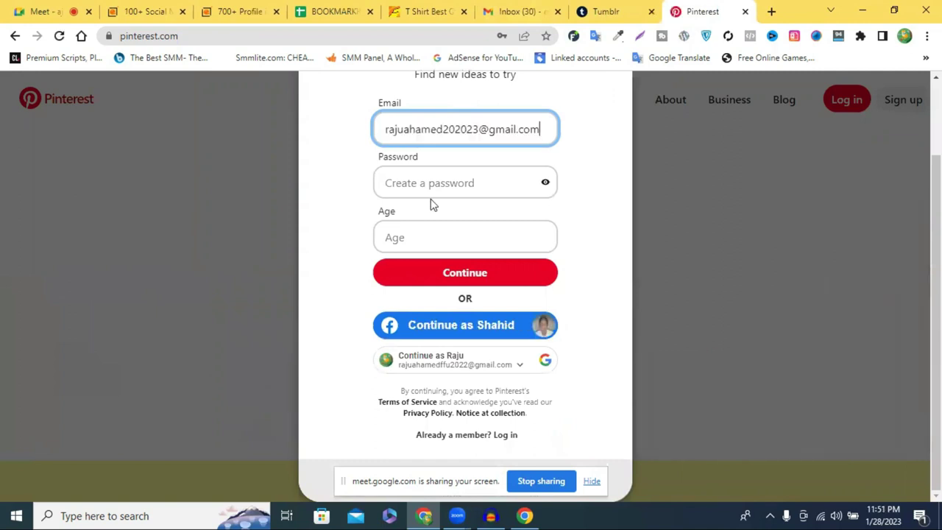
{"action": "left_click", "coordinate": [432, 189]}
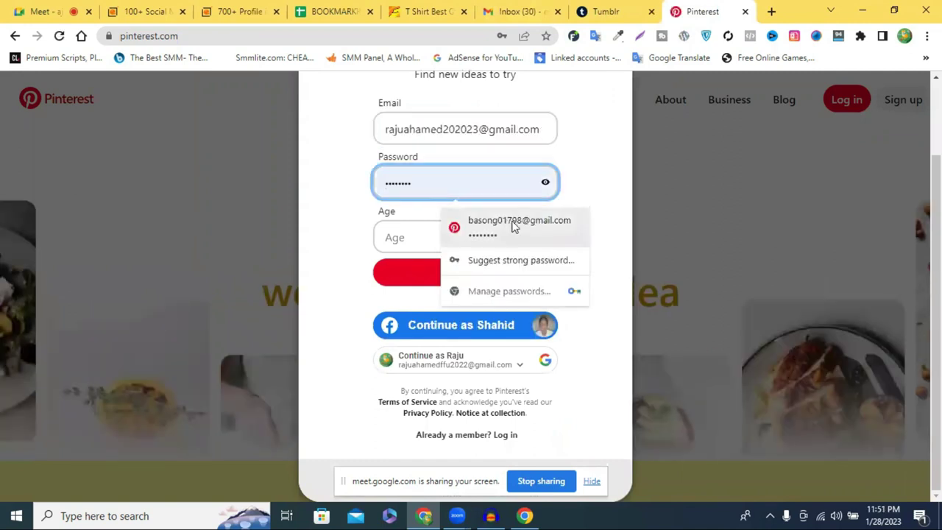
{"action": "left_click", "coordinate": [407, 168]}
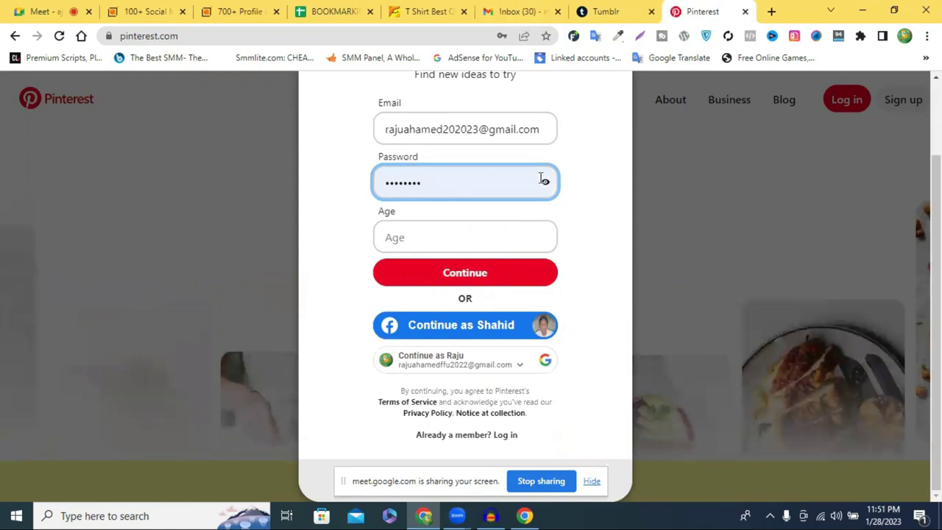
{"action": "left_click", "coordinate": [433, 242]}
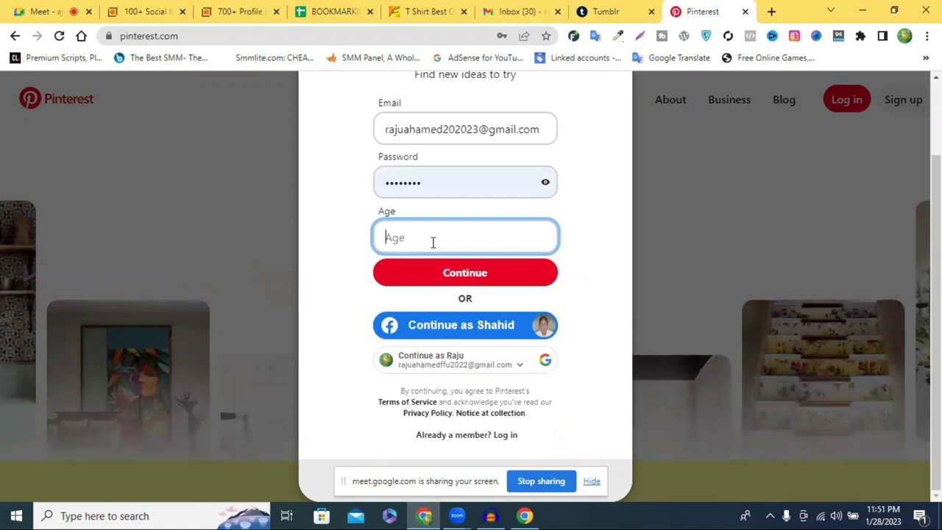
{"action": "type", "text": "22"}
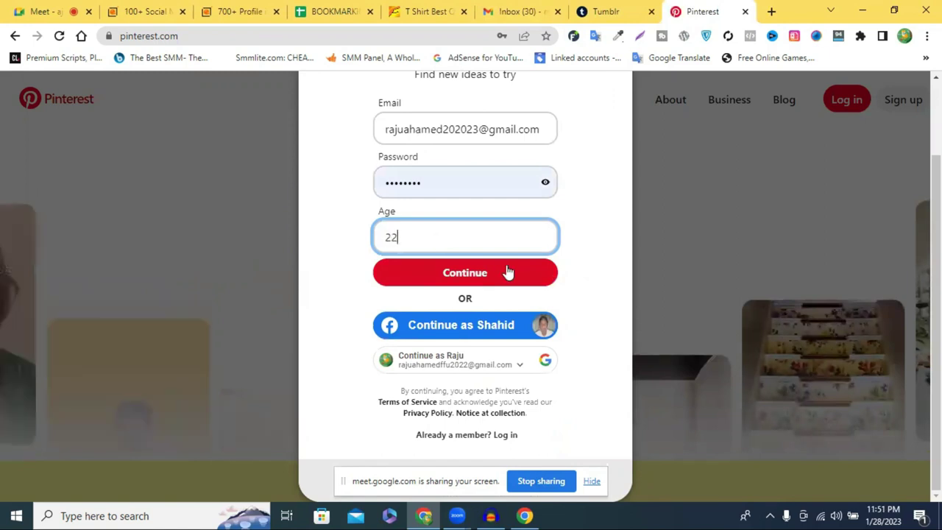
- Submit the sign-up form and identify as Male in the onboarding questions
{"action": "left_click", "coordinate": [485, 283]}
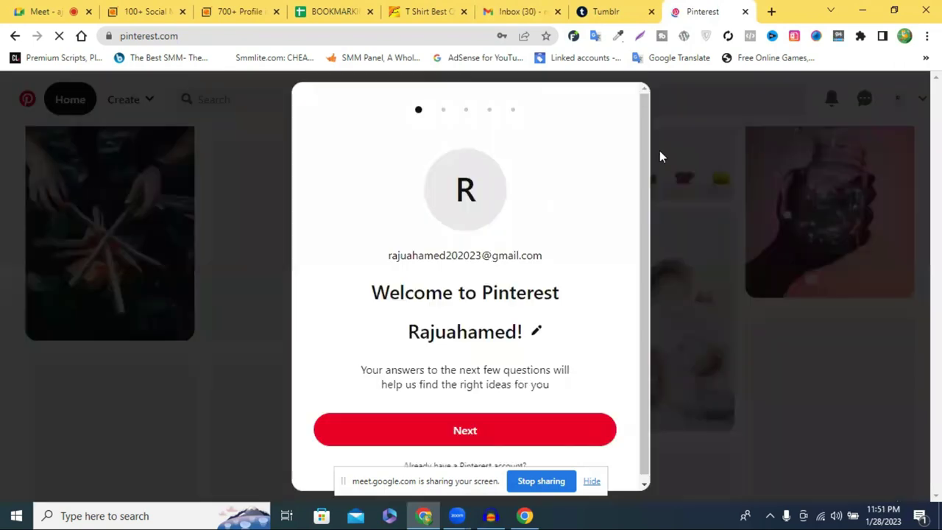
{"action": "left_click", "coordinate": [557, 343]}
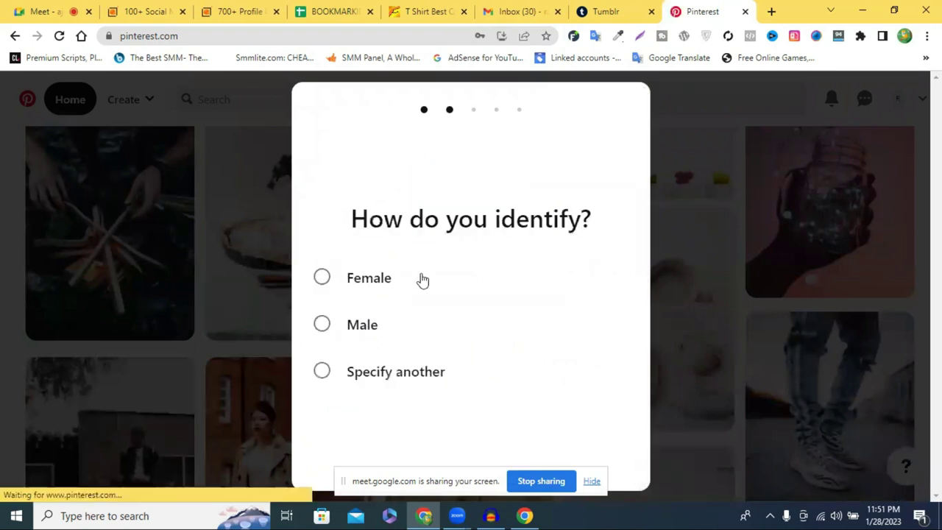
{"action": "left_click", "coordinate": [335, 329]}
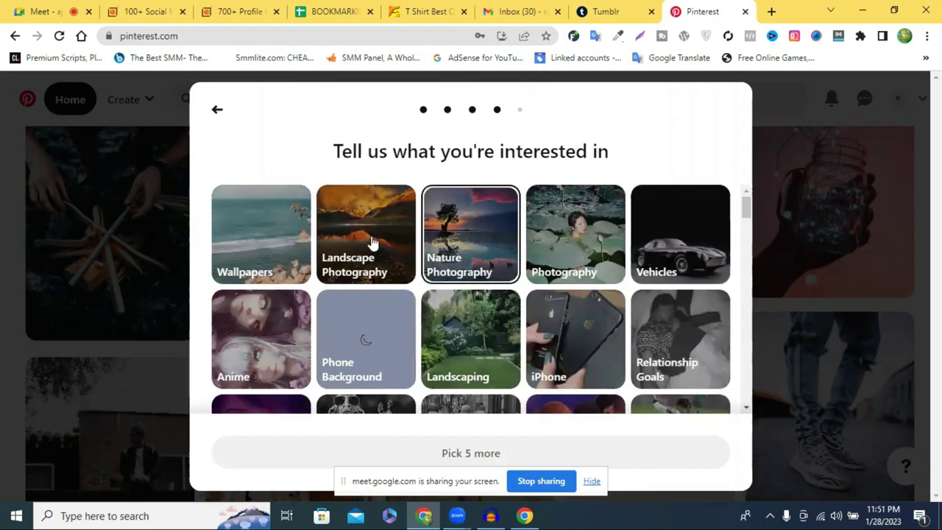
- Select Nature Photography, Landscape Photography, iPhone, Relationship Goals, Vehicles and Photography as interests, and finish the onboarding
{"action": "left_click", "coordinate": [445, 274]}
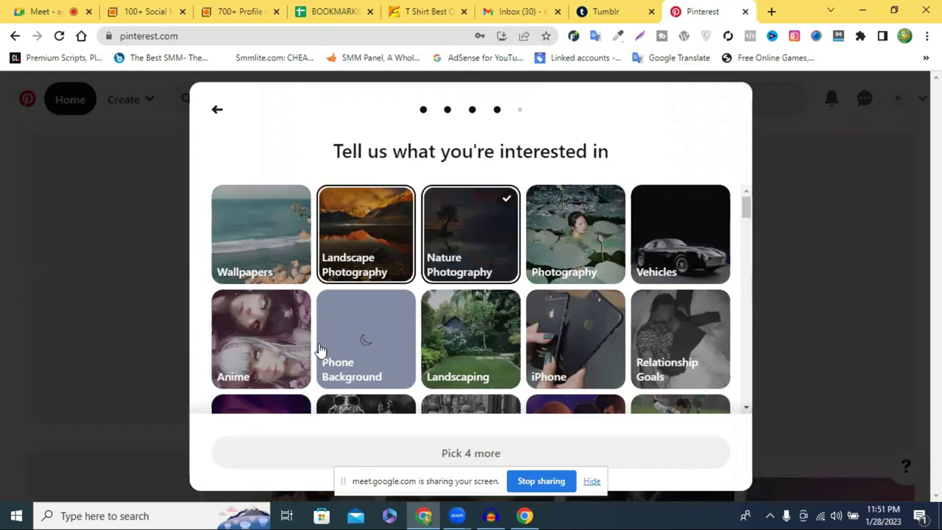
{"action": "left_click", "coordinate": [580, 356]}
{"action": "left_click", "coordinate": [687, 351]}
{"action": "left_click", "coordinate": [690, 265]}
{"action": "left_click", "coordinate": [557, 258]}
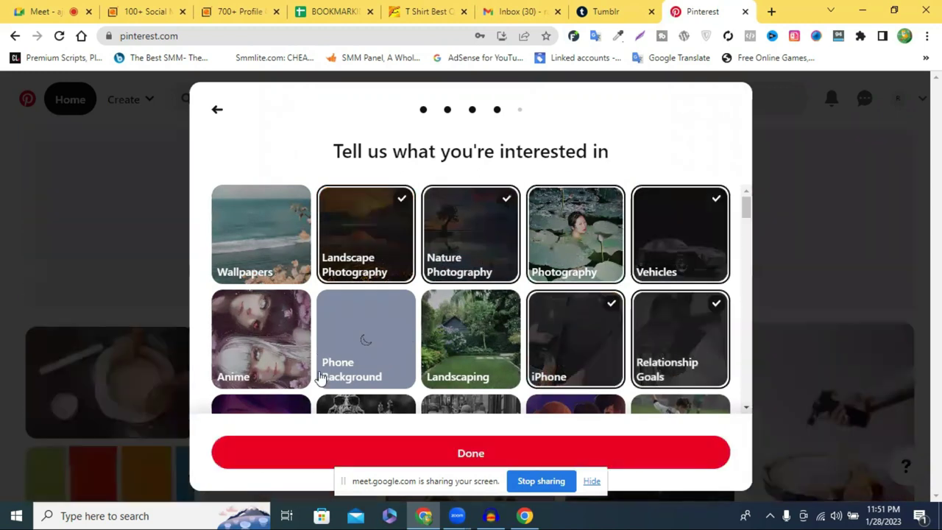
{"action": "left_click", "coordinate": [450, 458]}
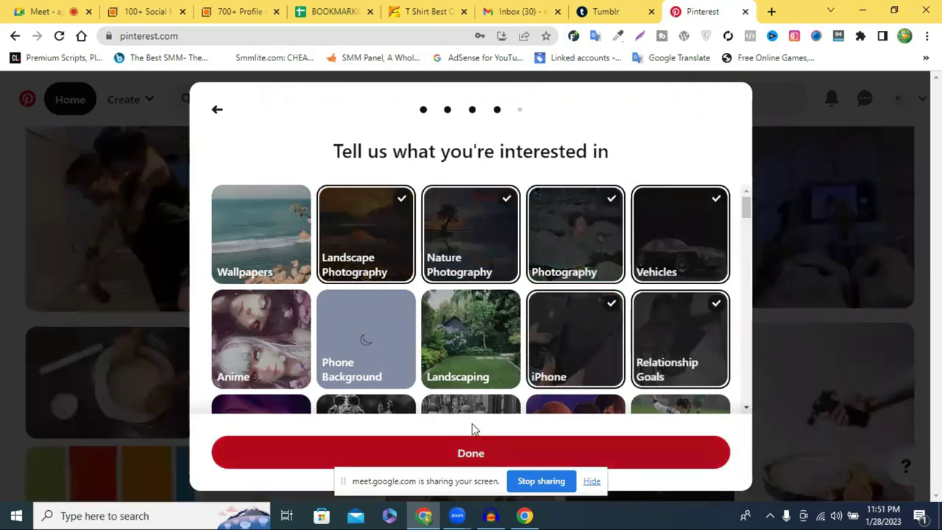
{"action": "scroll", "coordinate": [461, 459], "scroll_direction": "down", "scroll_amount": 1}
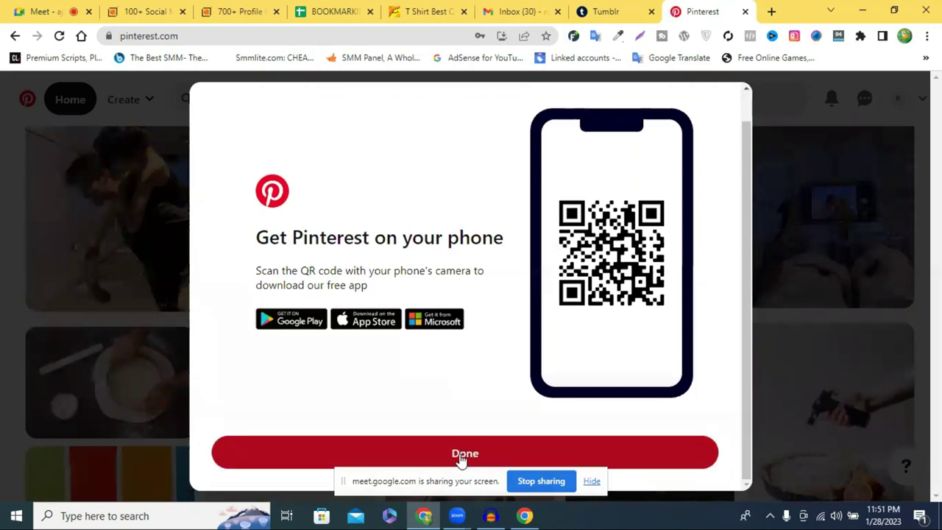
{"action": "left_click", "coordinate": [462, 455]}
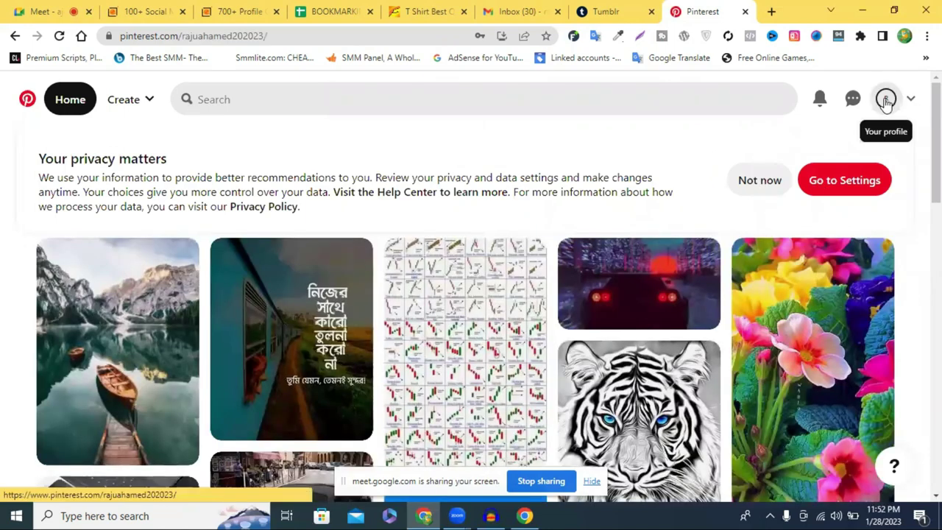
- Go to the new account's profile, dismiss the Pincode, and open the public profile for editing
{"action": "left_click", "coordinate": [886, 101]}
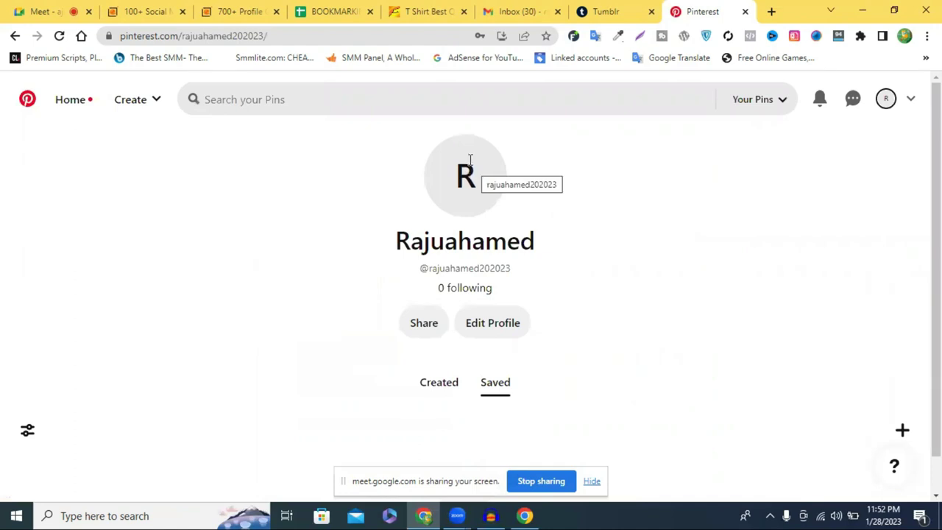
{"action": "left_click", "coordinate": [469, 159]}
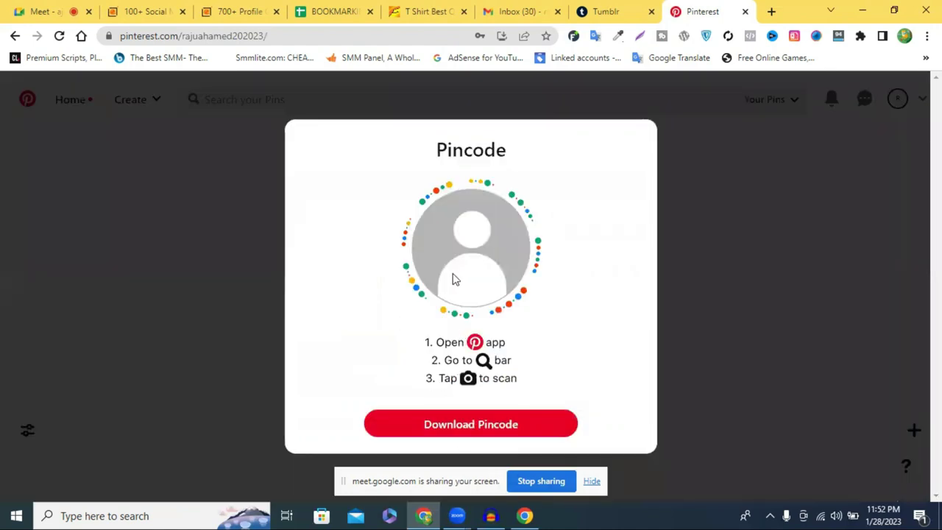
{"action": "left_click", "coordinate": [685, 213]}
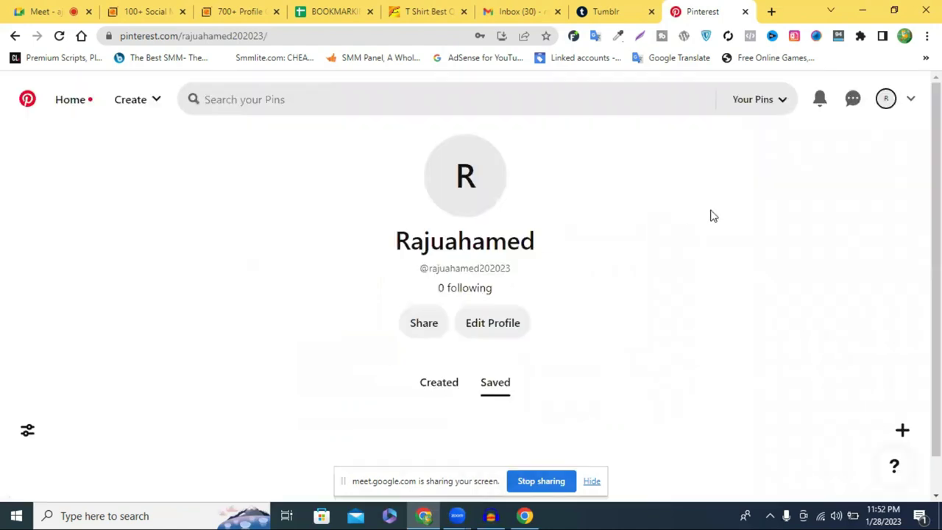
{"action": "left_click", "coordinate": [494, 330]}
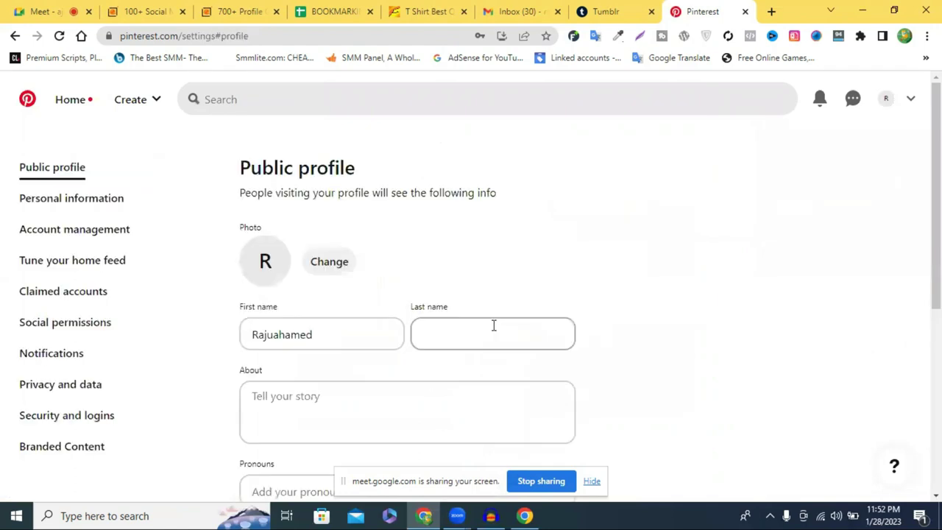
- Change the profile photo to the image "Blue Black Digital Marketing Agency Instagram Post (4)" from Downloads
{"action": "left_click", "coordinate": [325, 265]}
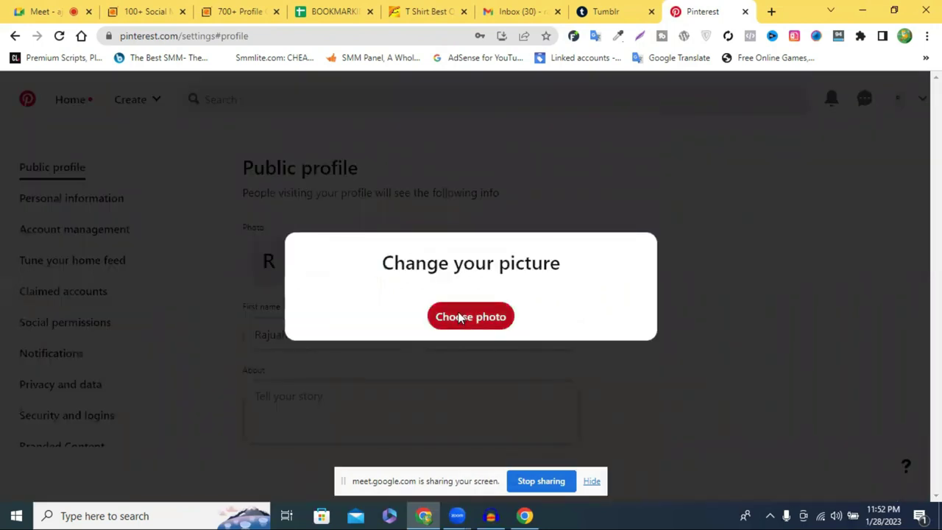
{"action": "left_click", "coordinate": [460, 316]}
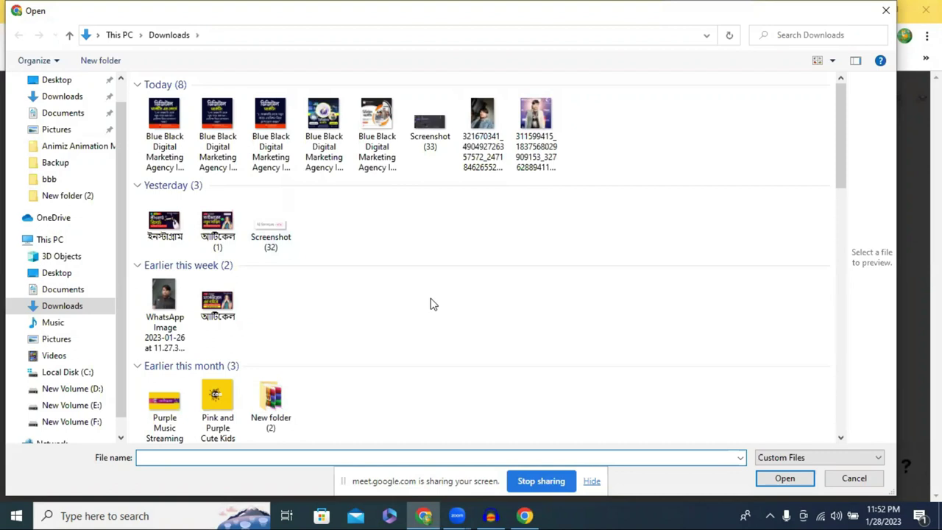
{"action": "left_click", "coordinate": [176, 140]}
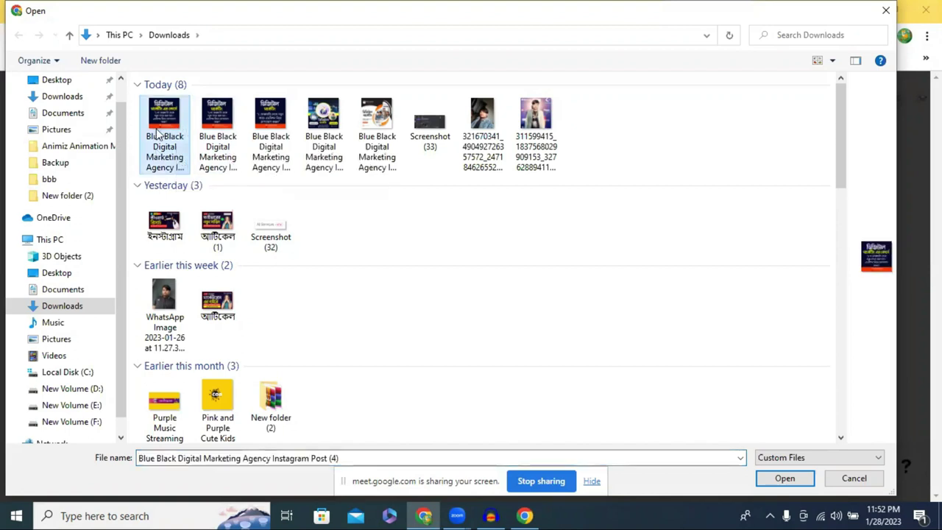
{"action": "left_click", "coordinate": [795, 482]}
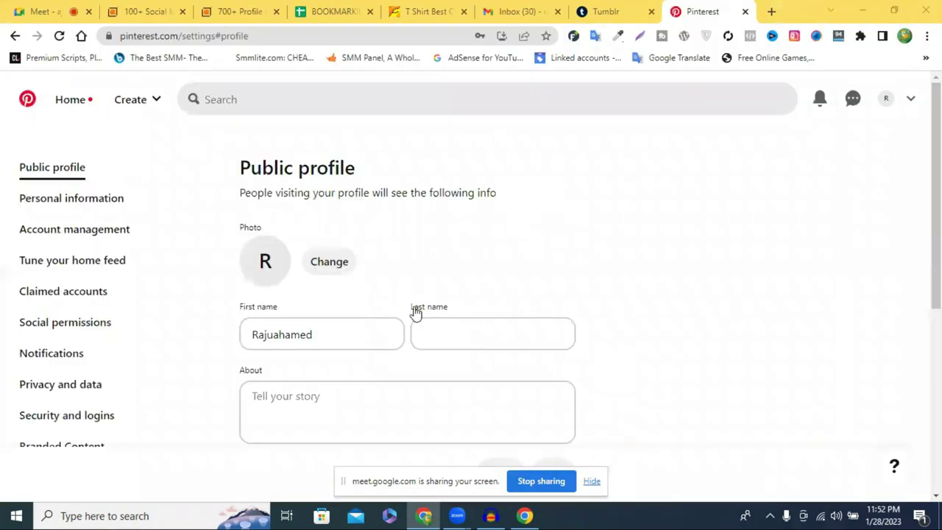
- Replace the first name in the public profile with "new life"
{"action": "double_click", "coordinate": [324, 331]}
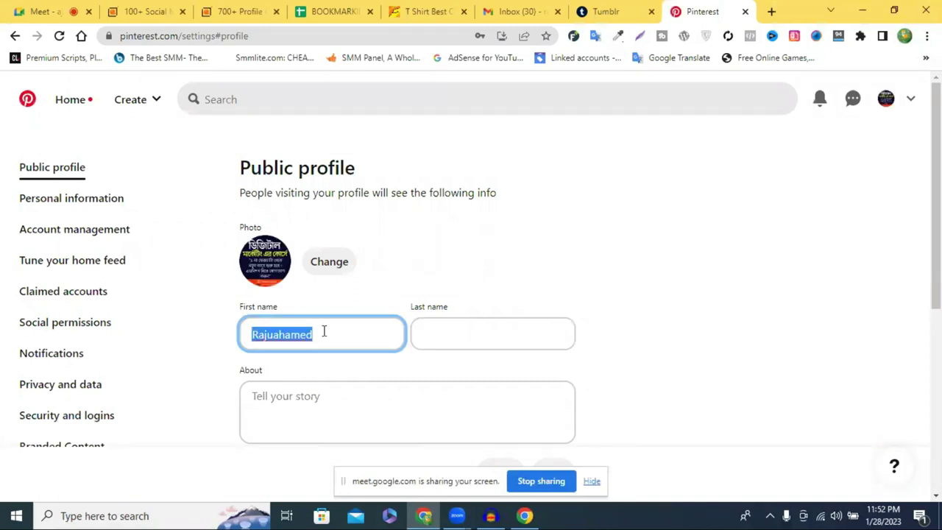
{"action": "type", "text": "new life"}
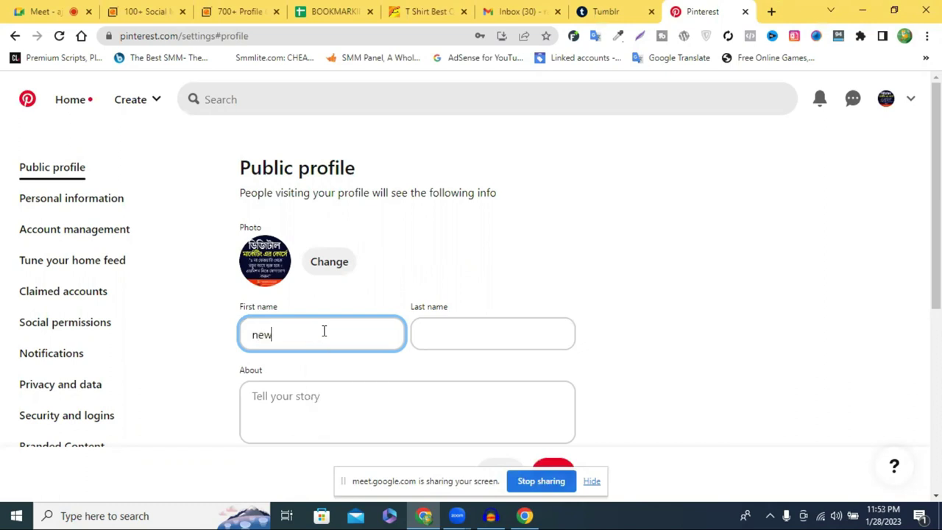
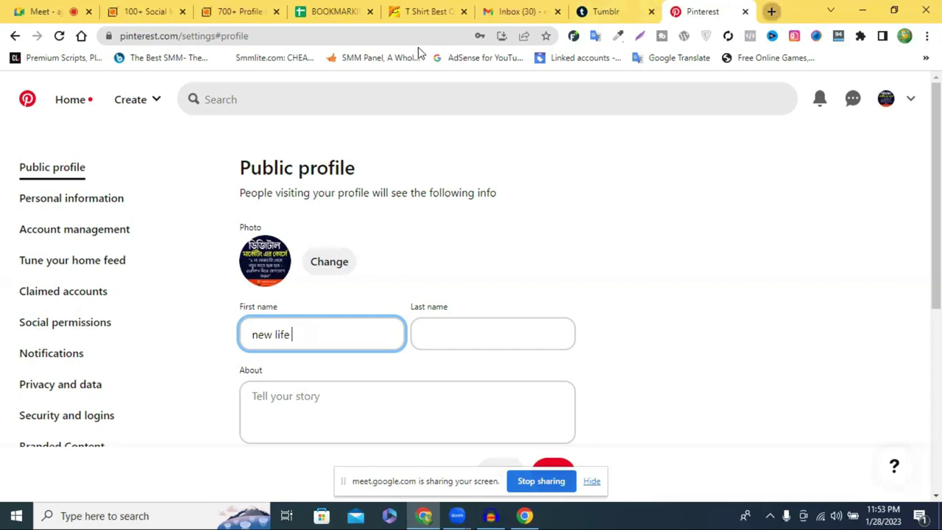
- Search Google in a new tab for the suggested freelancer name and show the image results
{"action": "key", "text": "ctrl+t"}
{"action": "type", "text": "free"}
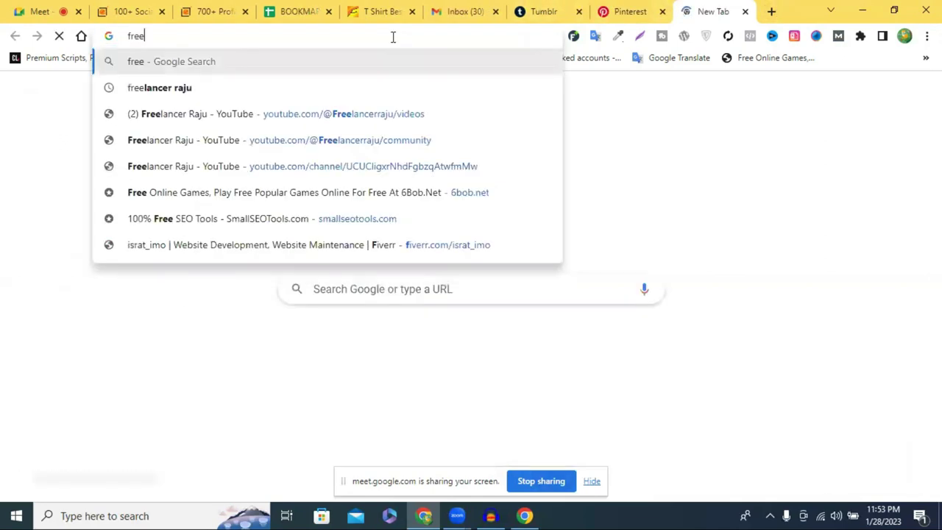
{"action": "key", "text": "Down"}
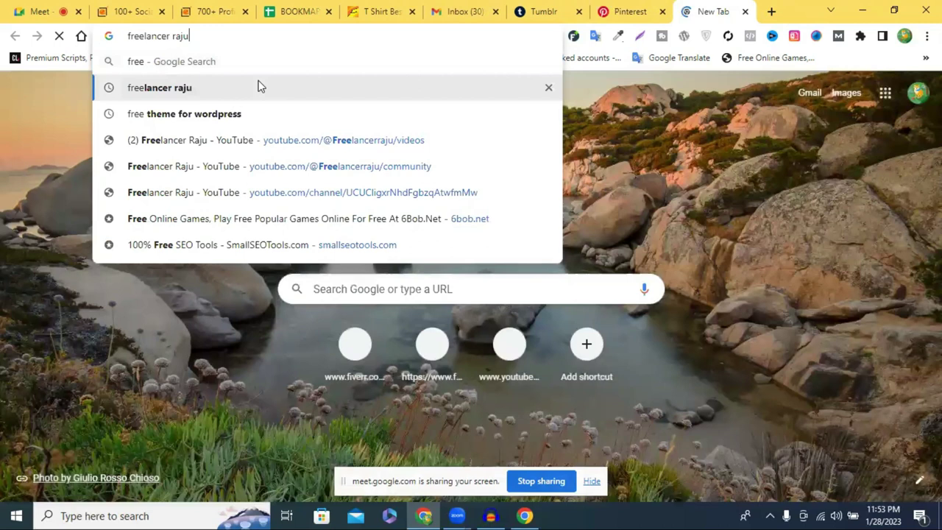
{"action": "key", "text": "Return"}
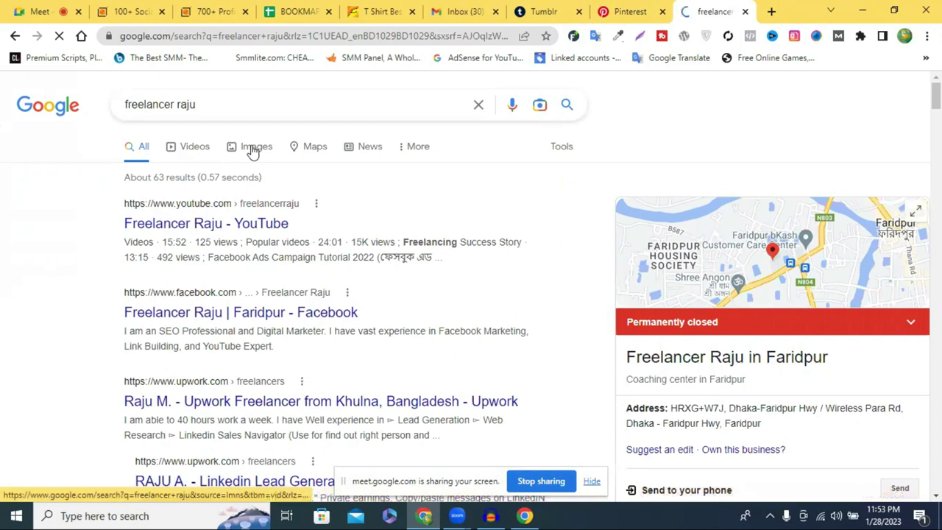
{"action": "left_click", "coordinate": [253, 148]}
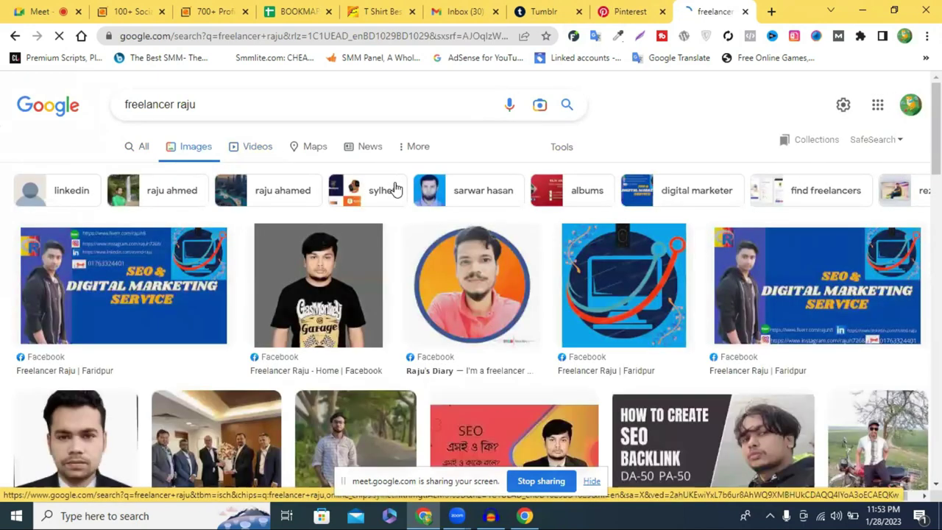
- Look through the image results for the freelancer's profile photos, banners and video thumbnails across different sites
{"action": "scroll", "coordinate": [394, 190], "scroll_direction": "down", "scroll_amount": 1}
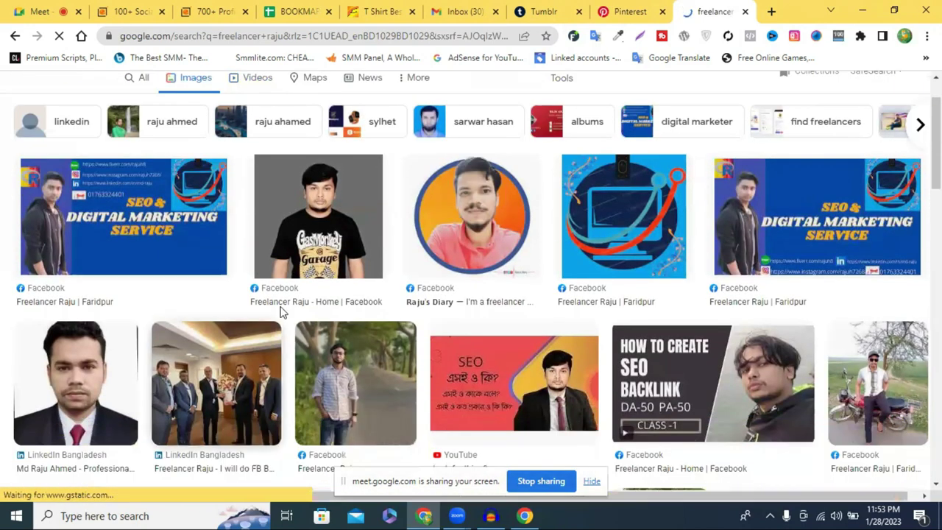
{"action": "scroll", "coordinate": [437, 368], "scroll_direction": "down", "scroll_amount": 1}
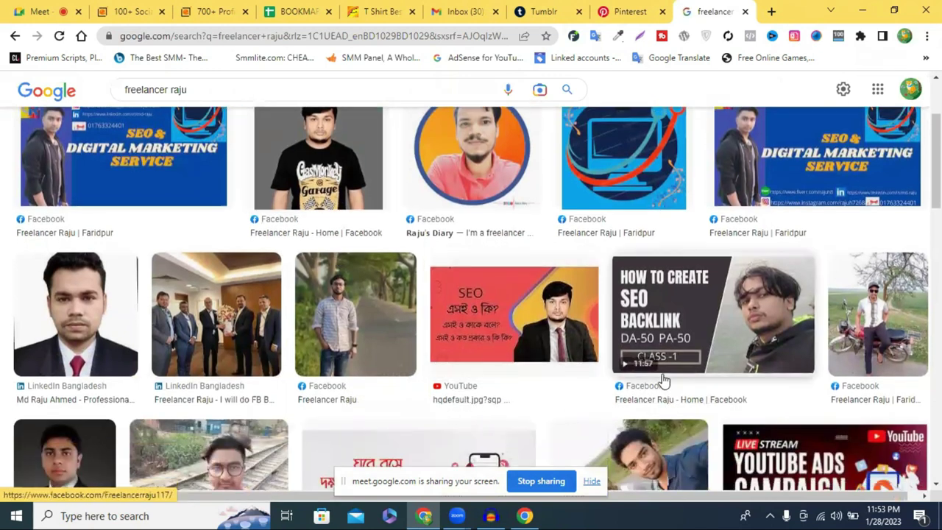
{"action": "scroll", "coordinate": [665, 385], "scroll_direction": "down", "scroll_amount": 2}
{"action": "scroll", "coordinate": [615, 350], "scroll_direction": "down", "scroll_amount": 3}
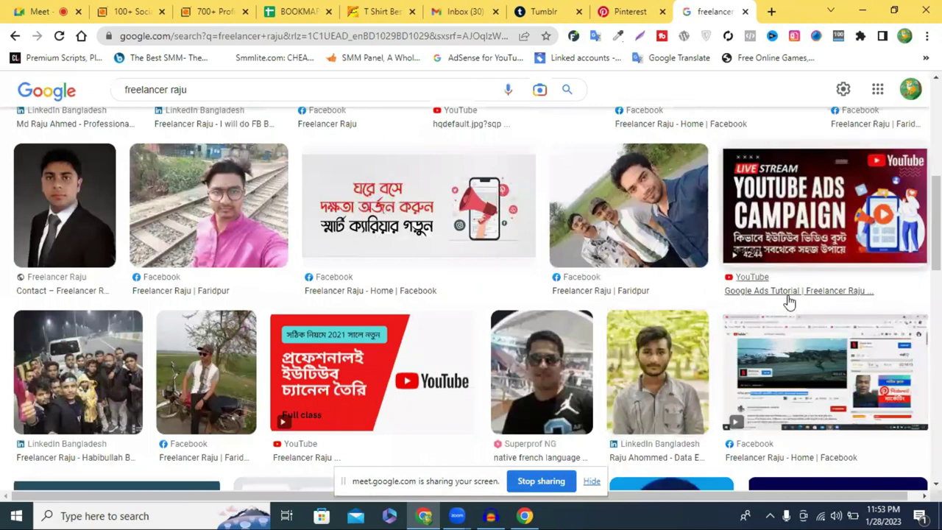
{"action": "scroll", "coordinate": [424, 273], "scroll_direction": "down", "scroll_amount": 1}
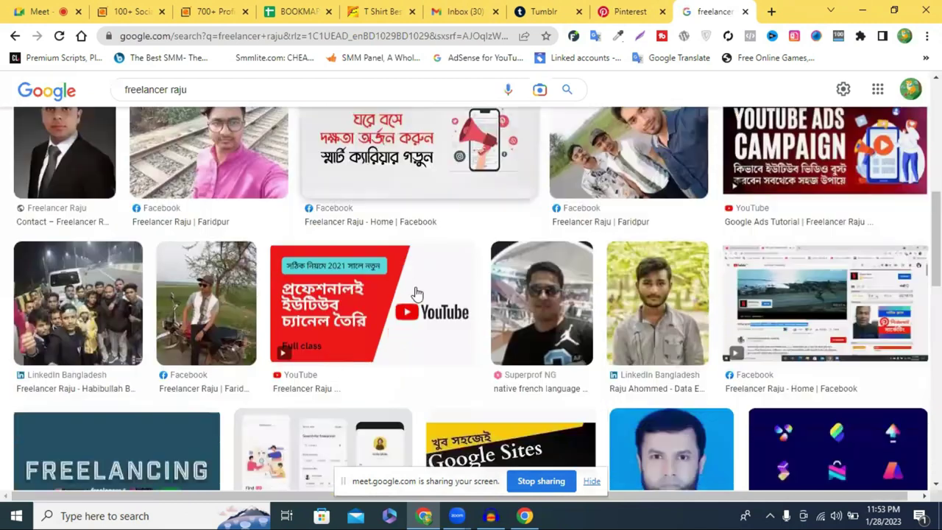
{"action": "scroll", "coordinate": [405, 327], "scroll_direction": "down", "scroll_amount": 4}
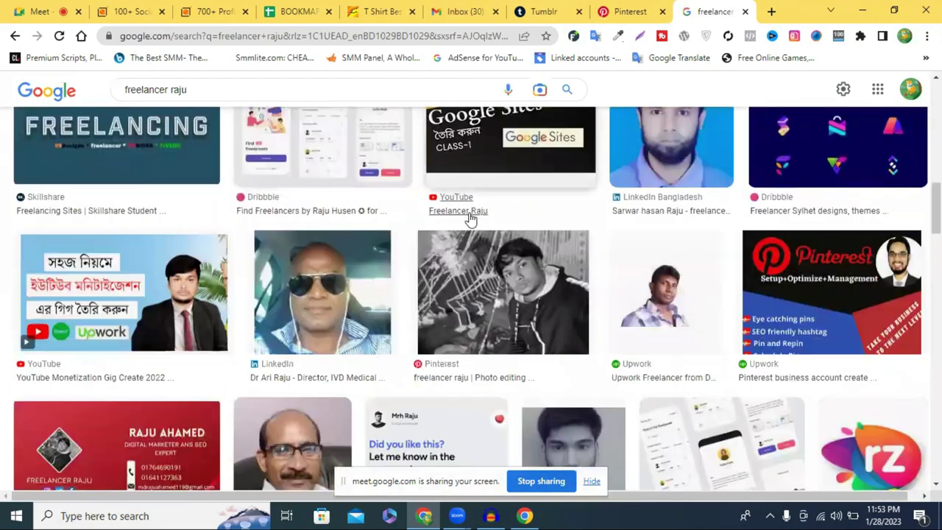
{"action": "scroll", "coordinate": [441, 214], "scroll_direction": "down", "scroll_amount": 2}
{"action": "scroll", "coordinate": [110, 286], "scroll_direction": "down", "scroll_amount": 2}
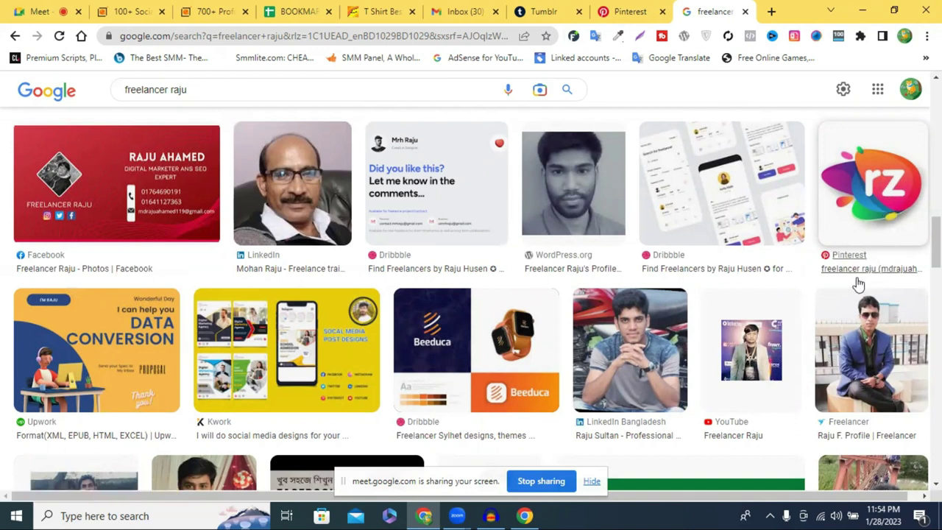
{"action": "scroll", "coordinate": [873, 242], "scroll_direction": "down", "scroll_amount": 2}
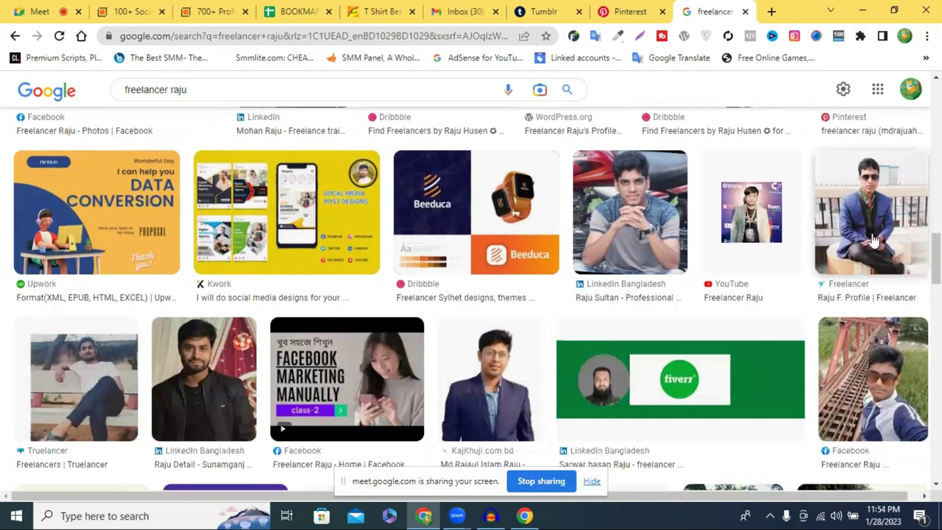
{"action": "scroll", "coordinate": [873, 242], "scroll_direction": "down", "scroll_amount": 2}
{"action": "scroll", "coordinate": [868, 247], "scroll_direction": "down", "scroll_amount": 2}
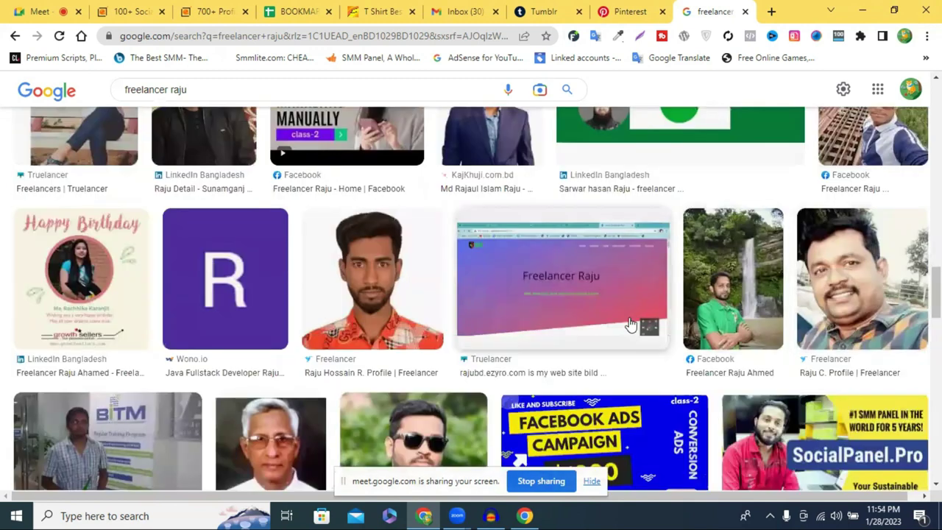
{"action": "scroll", "coordinate": [636, 315], "scroll_direction": "down", "scroll_amount": 3}
{"action": "scroll", "coordinate": [641, 305], "scroll_direction": "up", "scroll_amount": 5}
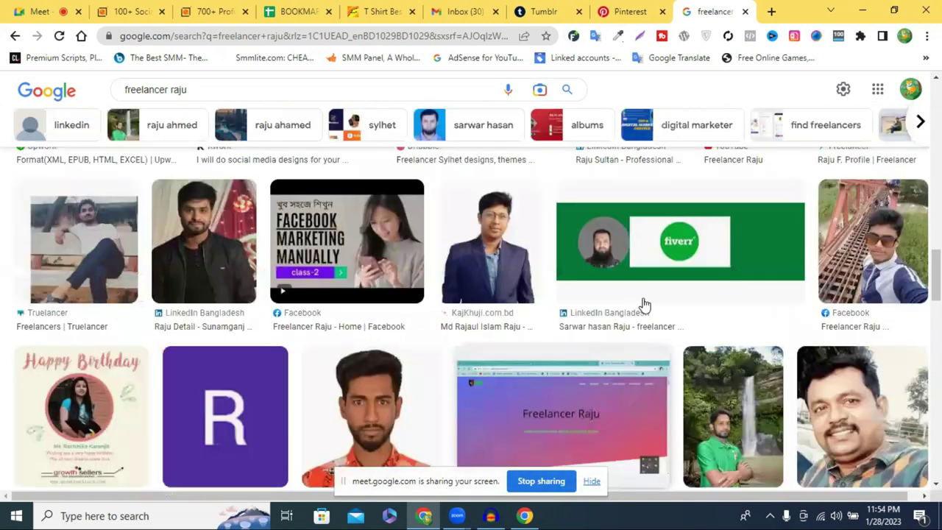
{"action": "scroll", "coordinate": [643, 304], "scroll_direction": "up", "scroll_amount": 4}
{"action": "scroll", "coordinate": [851, 213], "scroll_direction": "up", "scroll_amount": 2}
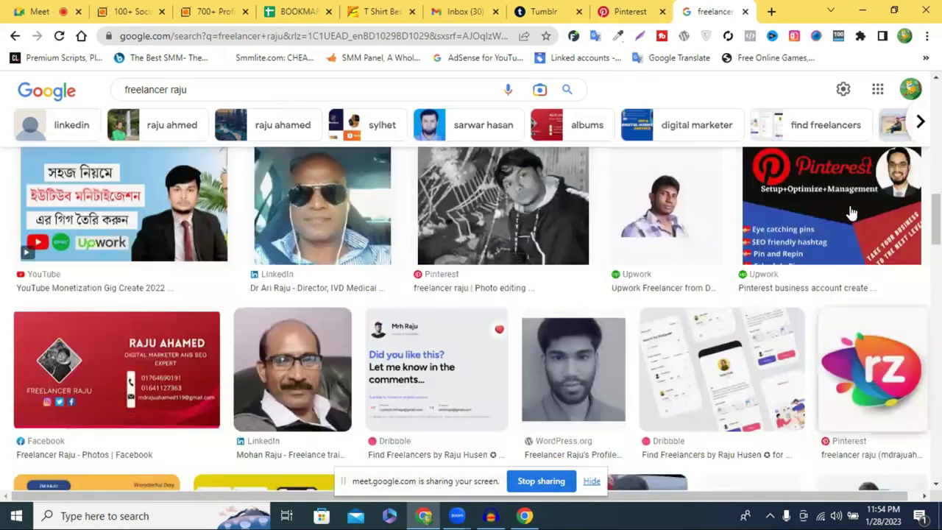
{"action": "scroll", "coordinate": [850, 213], "scroll_direction": "up", "scroll_amount": 3}
- Close the image search and set the last name in the Pinterest public profile to "it"
{"action": "left_click", "coordinate": [635, 10]}
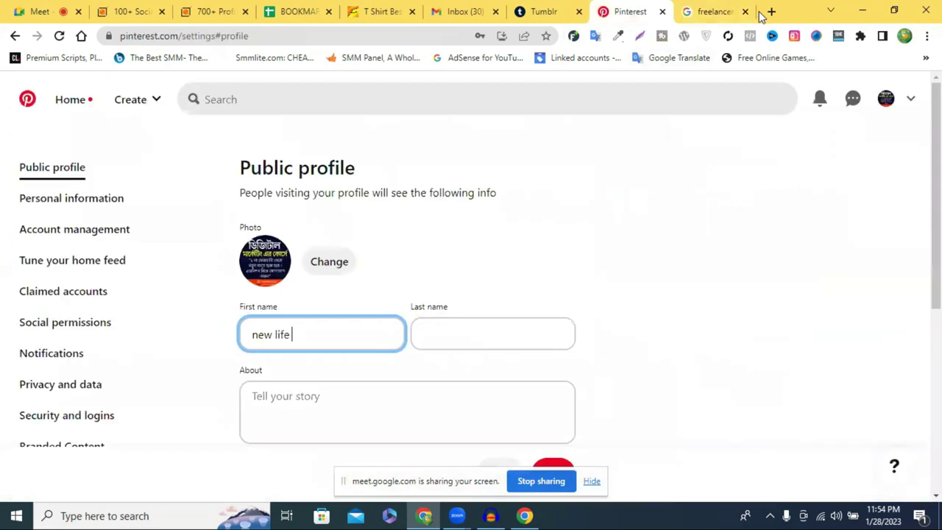
{"action": "left_click", "coordinate": [739, 13]}
{"action": "left_click", "coordinate": [745, 12]}
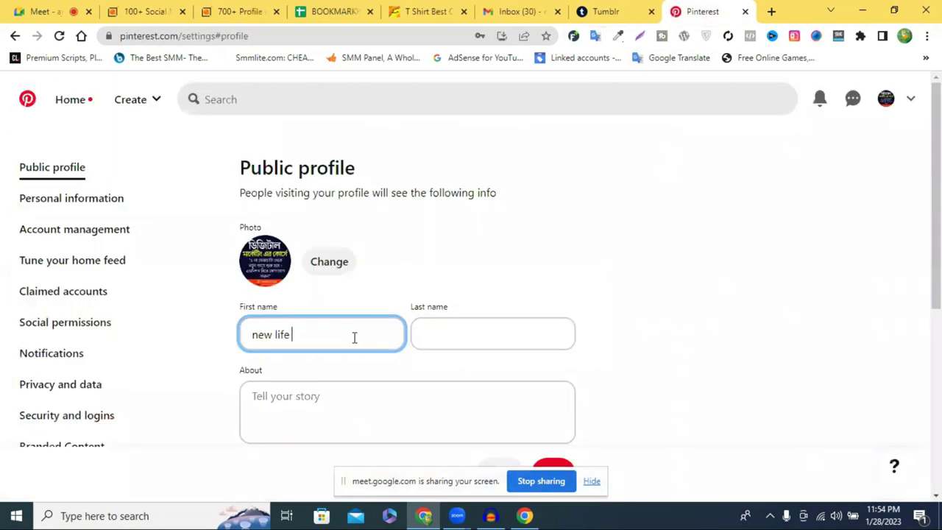
{"action": "left_click", "coordinate": [464, 332]}
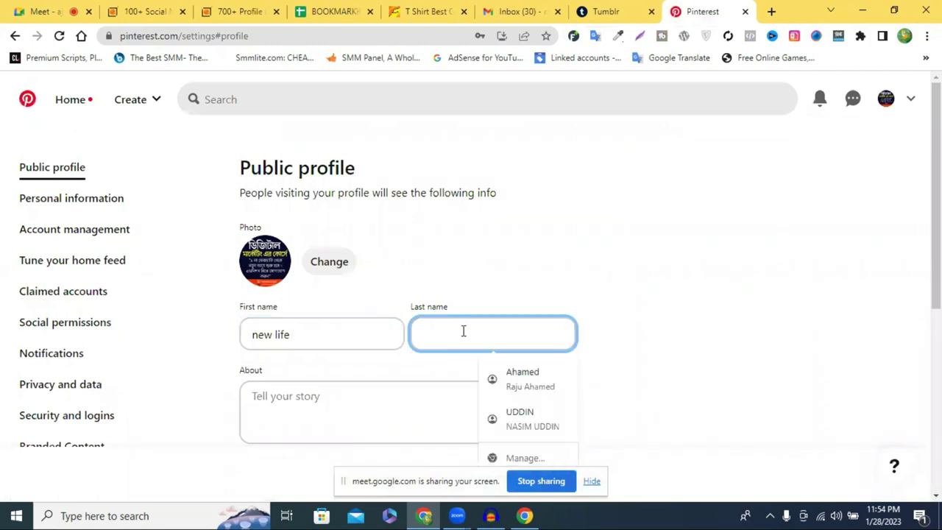
{"action": "type", "text": "it"}
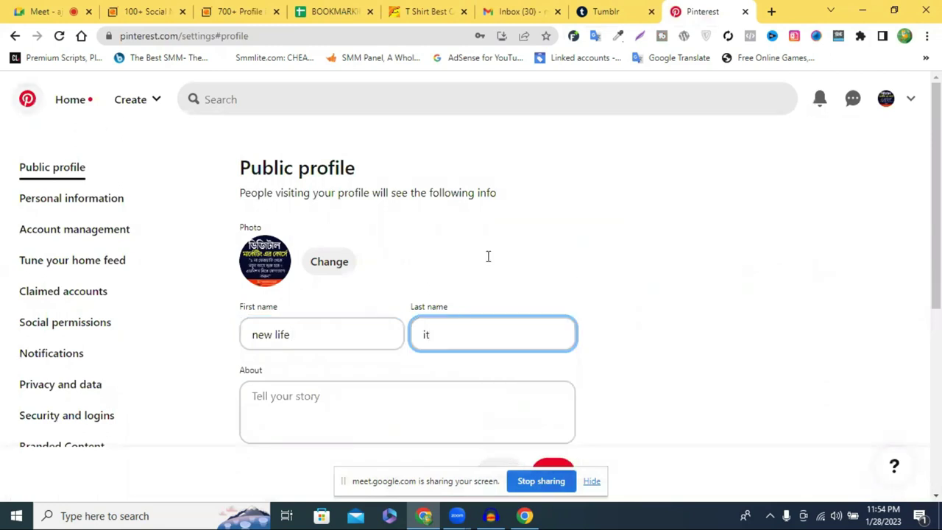
- Fill the profile's About text with the placeholder "hgdfkhdgfiyyiyfy diiiyiiydiyf"
{"action": "scroll", "coordinate": [292, 281], "scroll_direction": "down", "scroll_amount": 2}
{"action": "left_click", "coordinate": [293, 282]}
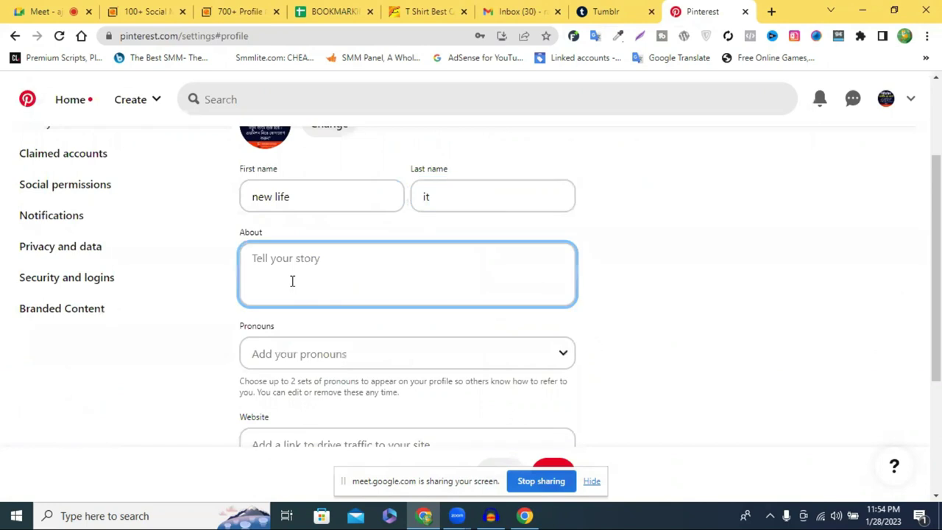
{"action": "type", "text": "hgdfkhdgfiyyiyfy diiiyiiydiyf"}
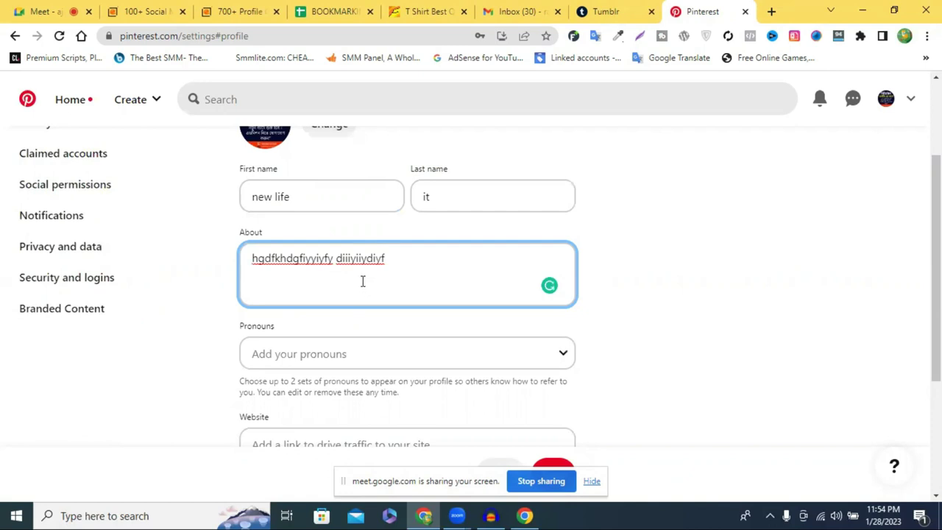
- Set the profile's website to "ewlifelearningitinstitute.com", copying the text from the address suggested in a new browser tab
{"action": "scroll", "coordinate": [437, 261], "scroll_direction": "down", "scroll_amount": 2}
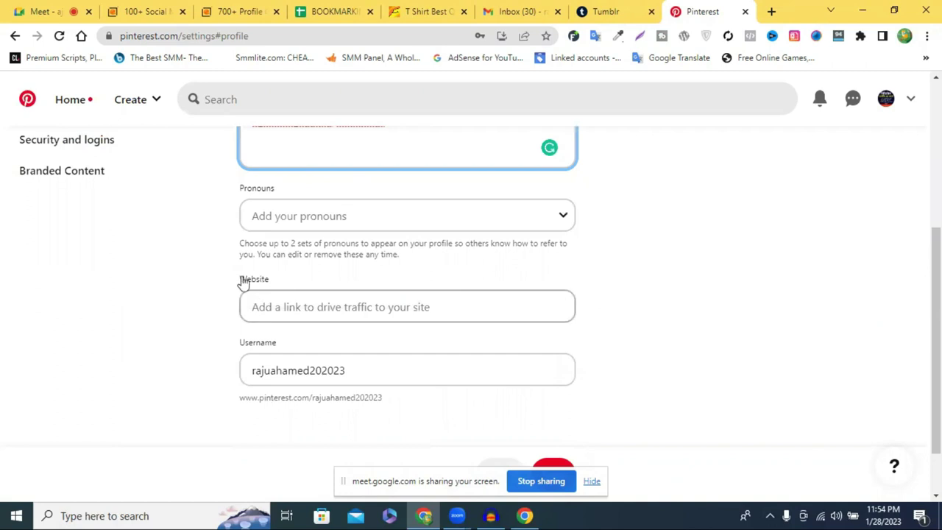
{"action": "triple_click", "coordinate": [269, 283]}
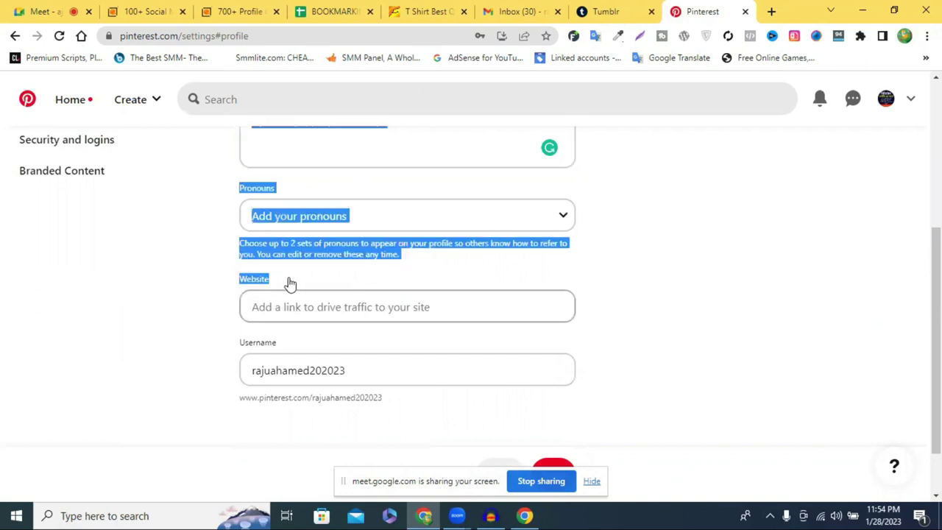
{"action": "left_click", "coordinate": [253, 287]}
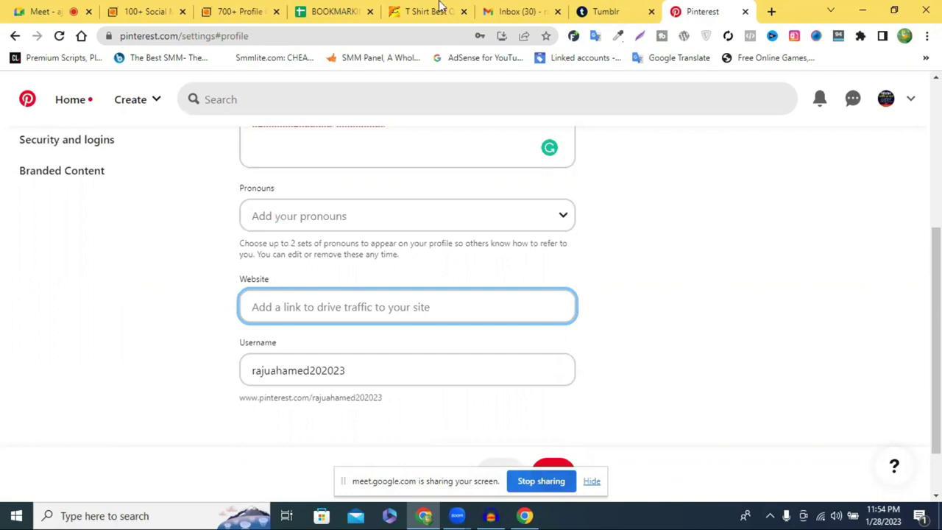
{"action": "key", "text": "ctrl+5"}
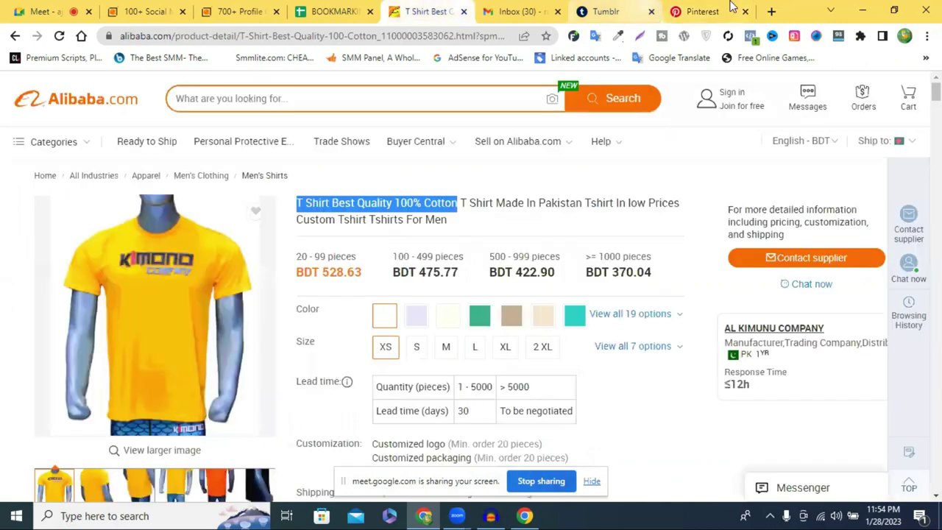
{"action": "key", "text": "ctrl+t"}
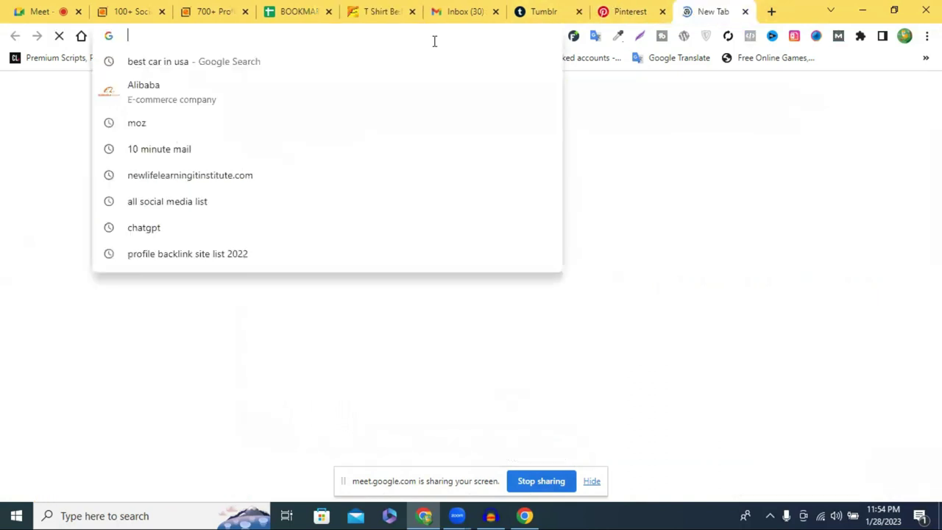
{"action": "type", "text": "n"}
{"action": "right_click", "coordinate": [184, 35]}
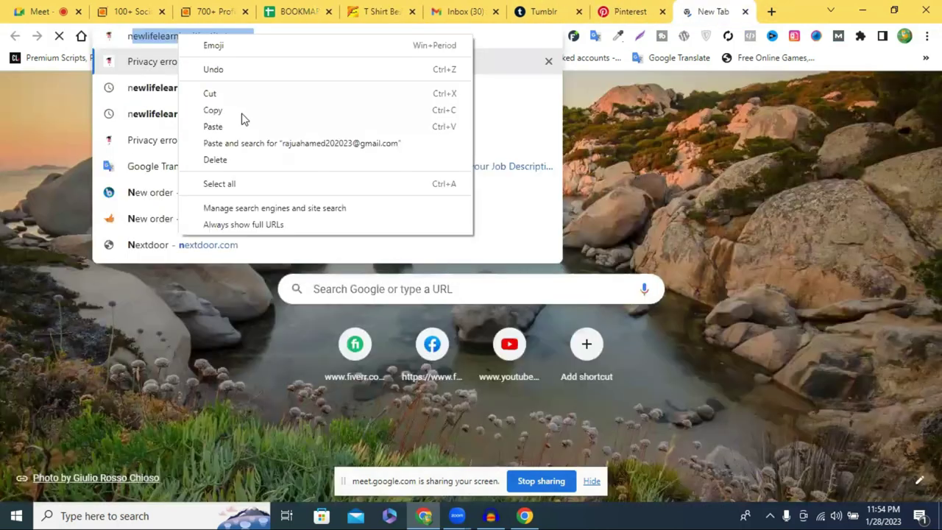
{"action": "left_click", "coordinate": [243, 112]}
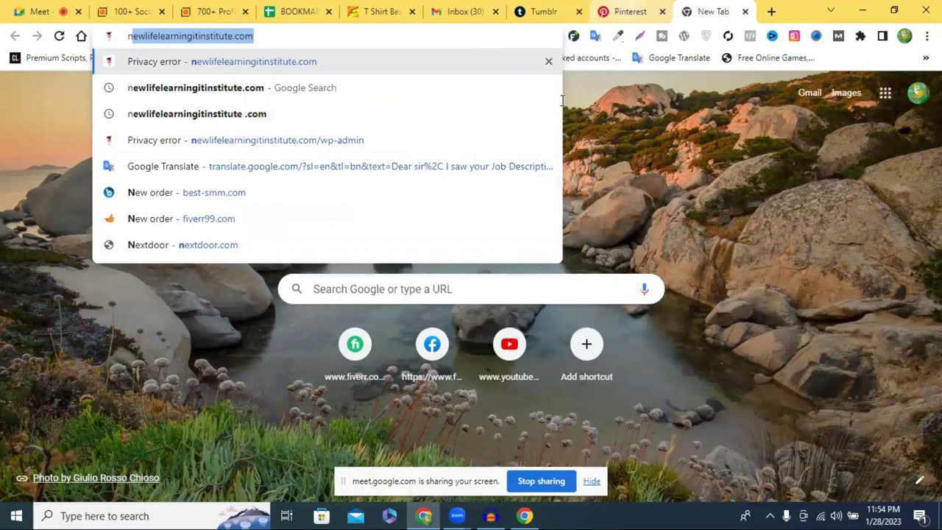
{"action": "key", "text": "ctrl+shift+Tab"}
{"action": "type", "text": "ewlifelearningitinstitute.com"}
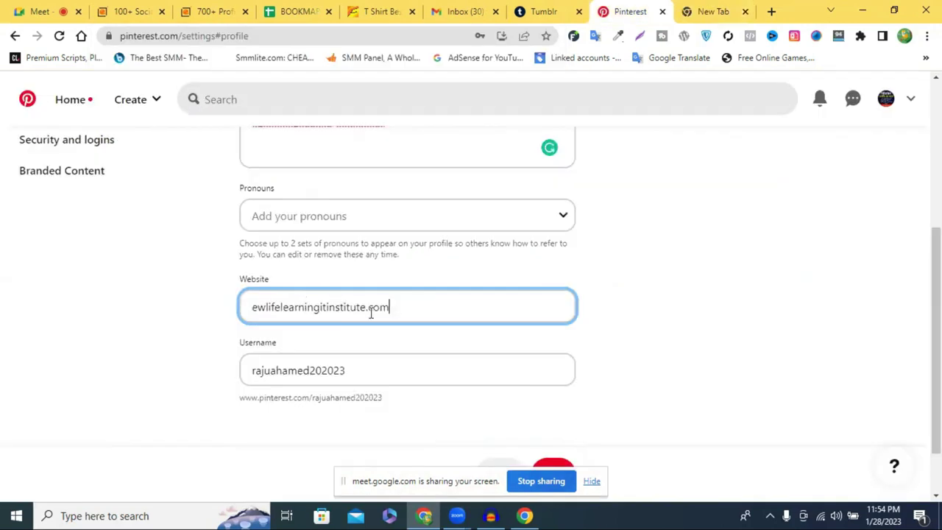
- Review the pronouns, website and username fields of the public profile form
{"action": "scroll", "coordinate": [560, 305], "scroll_direction": "down", "scroll_amount": 1}
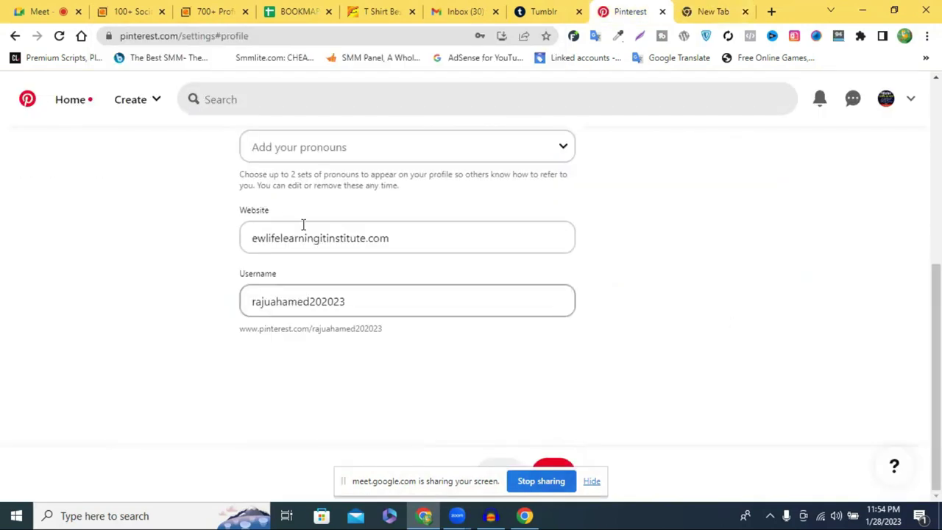
{"action": "left_click", "coordinate": [244, 221]}
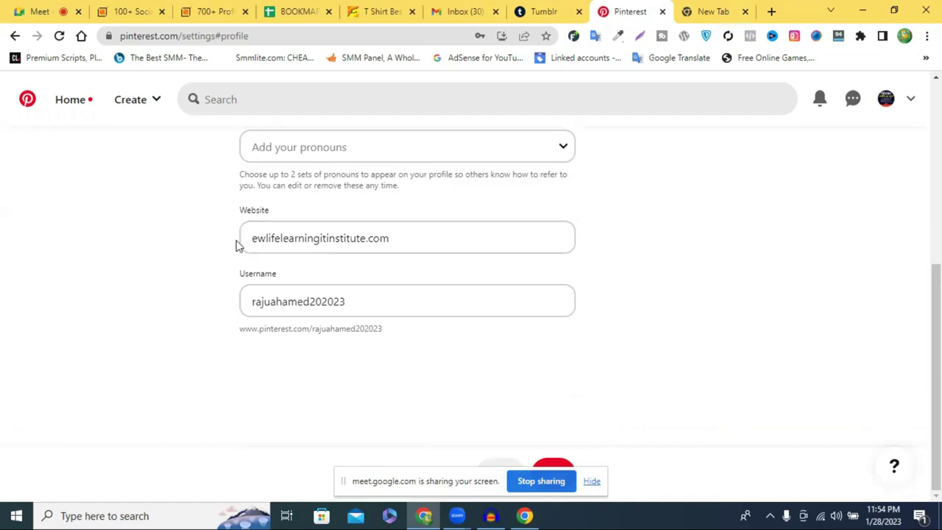
{"action": "scroll", "coordinate": [247, 237], "scroll_direction": "up", "scroll_amount": 1}
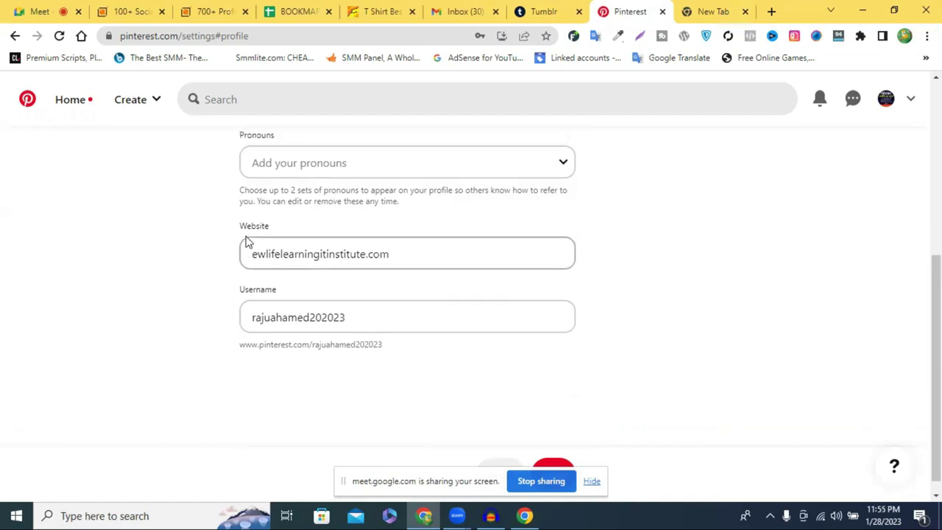
{"action": "scroll", "coordinate": [246, 242], "scroll_direction": "up", "scroll_amount": 1}
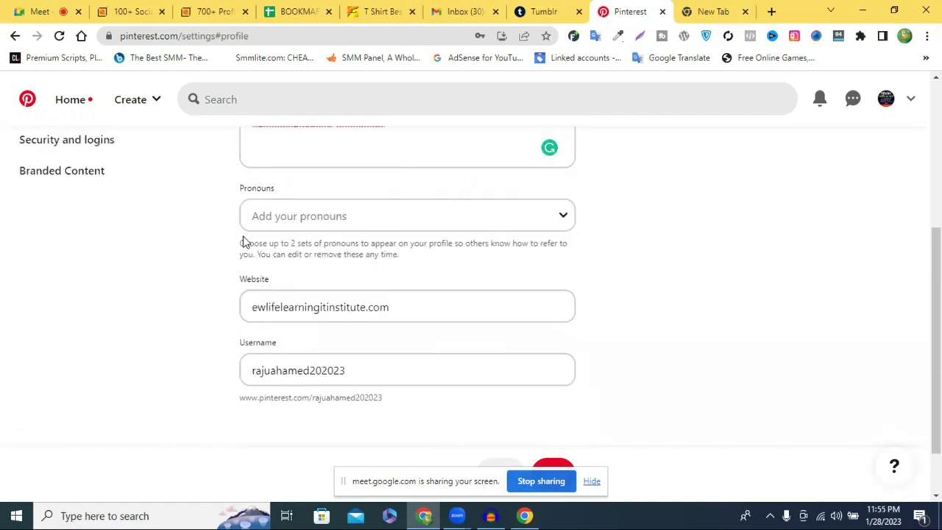
{"action": "left_click", "coordinate": [366, 319]}
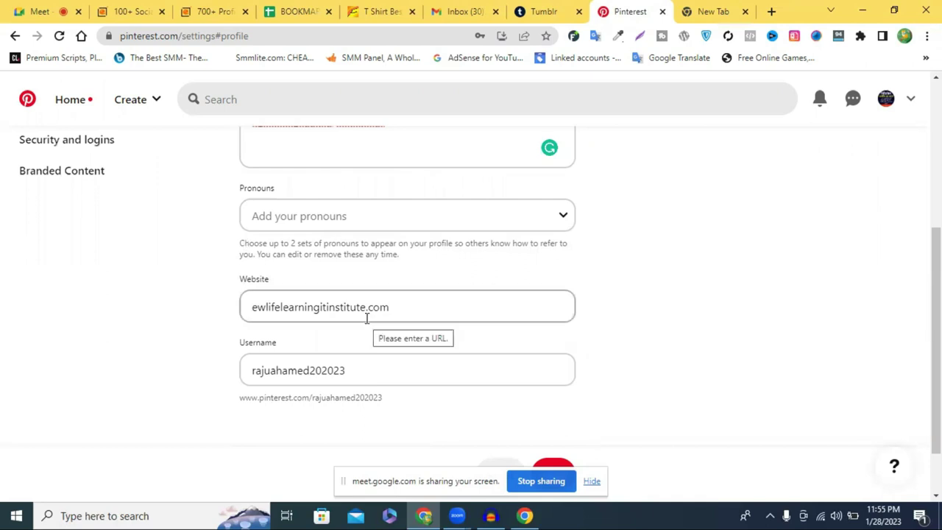
{"action": "left_click", "coordinate": [488, 287]}
{"action": "scroll", "coordinate": [627, 293], "scroll_direction": "down", "scroll_amount": 1}
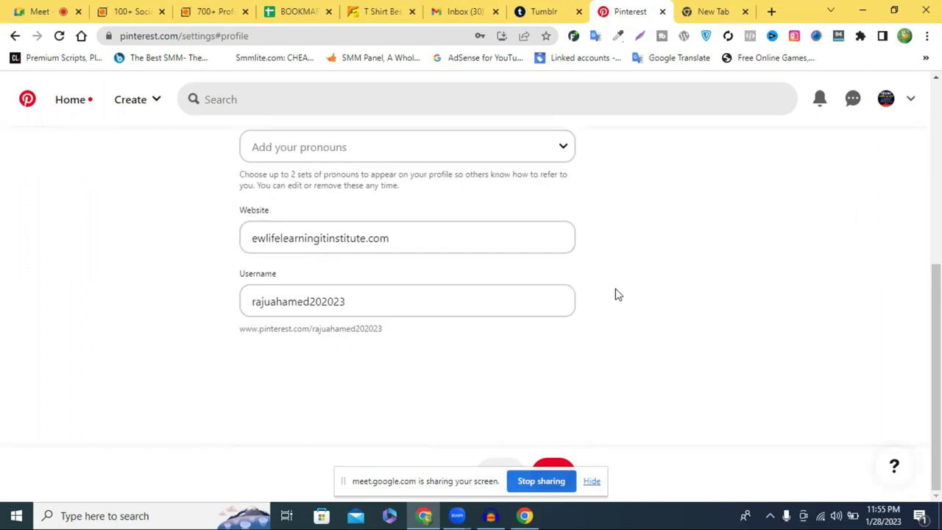
{"action": "scroll", "coordinate": [616, 294], "scroll_direction": "up", "scroll_amount": 5}
{"action": "scroll", "coordinate": [609, 300], "scroll_direction": "down", "scroll_amount": 5}
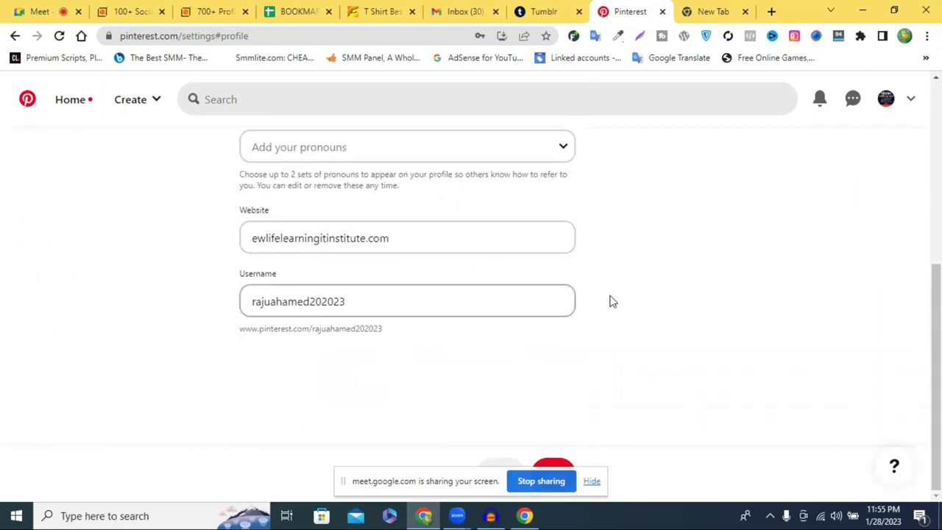
- Save the public profile changes and open the account's own Pinterest profile page to check the displayed name
{"action": "scroll", "coordinate": [609, 301], "scroll_direction": "up", "scroll_amount": 5}
{"action": "scroll", "coordinate": [459, 294], "scroll_direction": "down", "scroll_amount": 5}
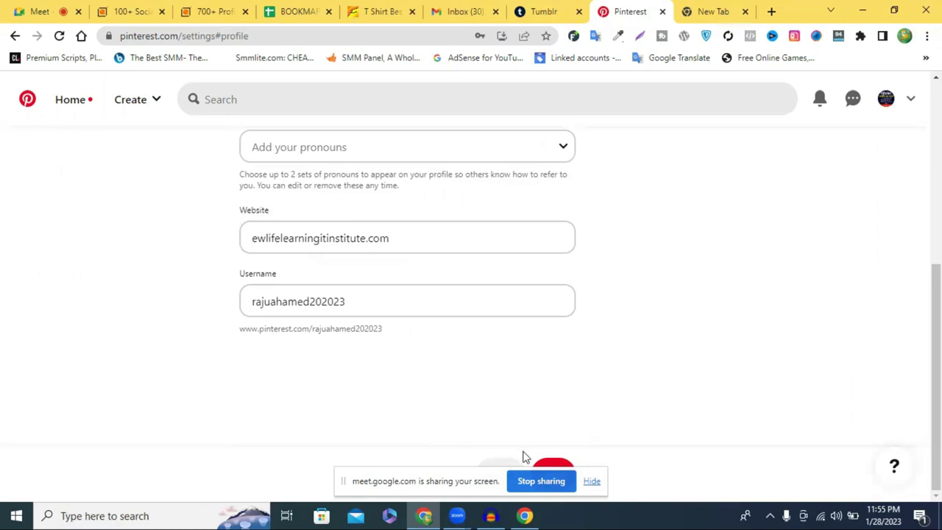
{"action": "left_click", "coordinate": [552, 486]}
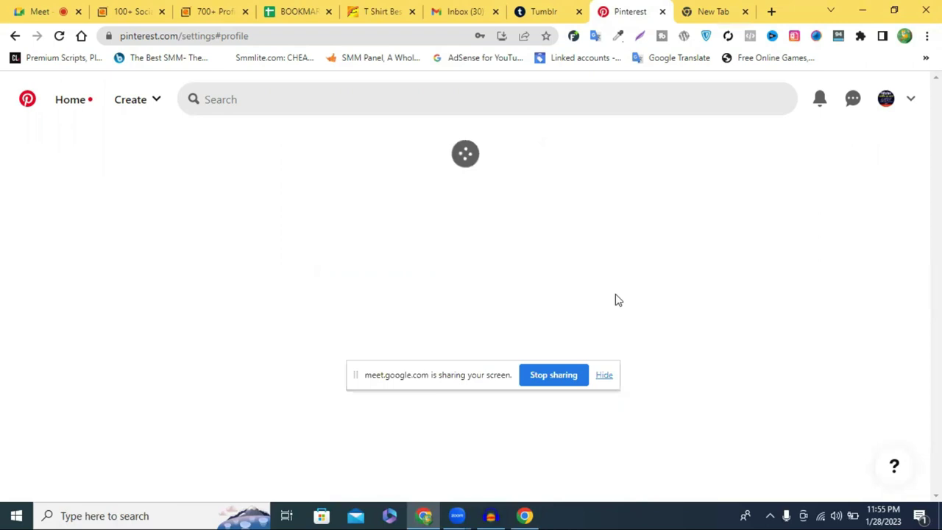
{"action": "left_click", "coordinate": [888, 100]}
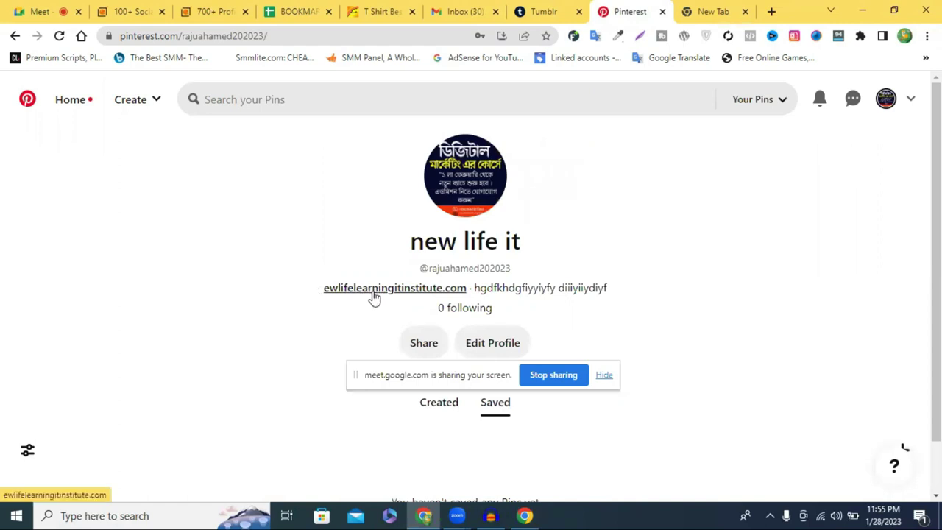
{"action": "triple_click", "coordinate": [546, 248]}
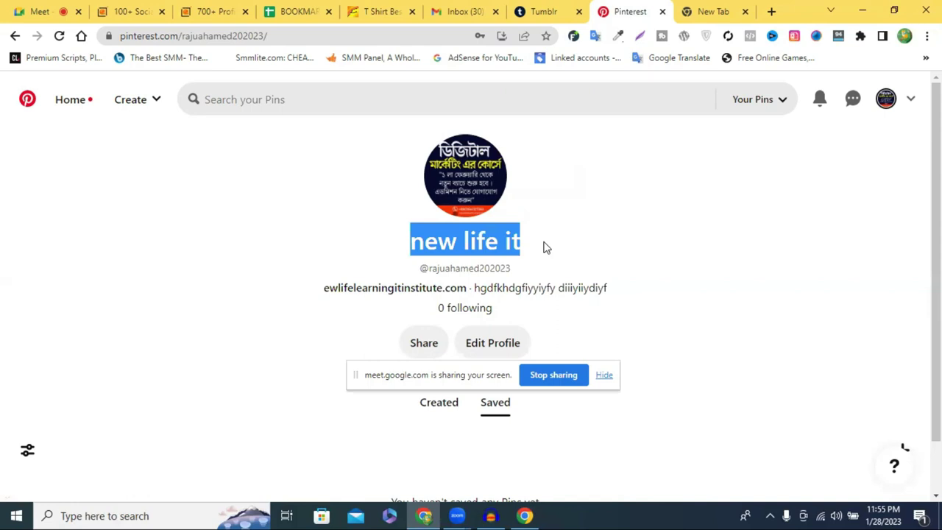
{"action": "left_click", "coordinate": [558, 246]}
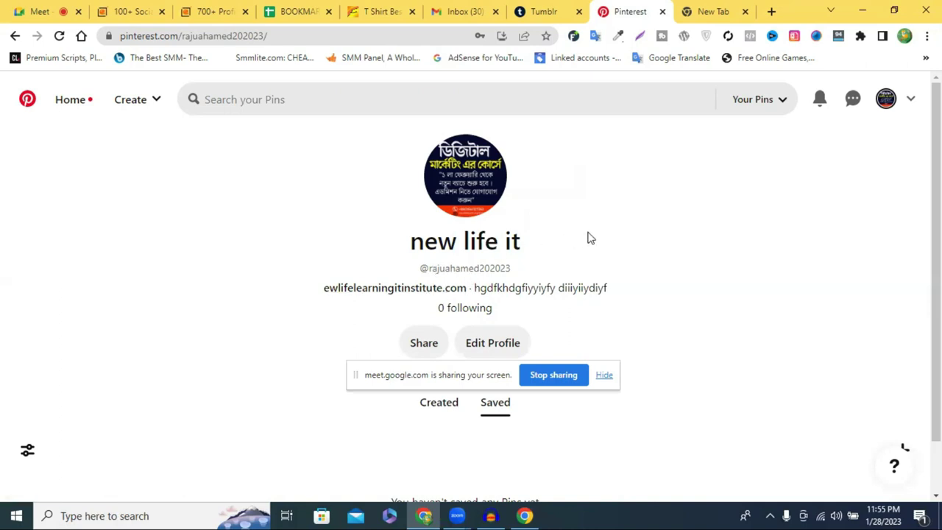
- Open the flickr.com link in row 13 of the BOOKMARKING SITE spreadsheet
{"action": "left_click", "coordinate": [296, 8]}
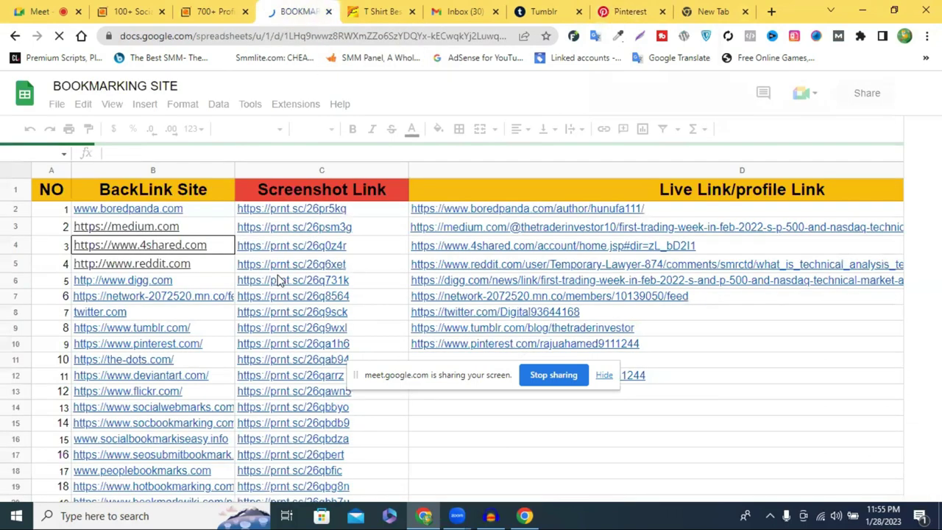
{"action": "scroll", "coordinate": [188, 340], "scroll_direction": "down", "scroll_amount": 2}
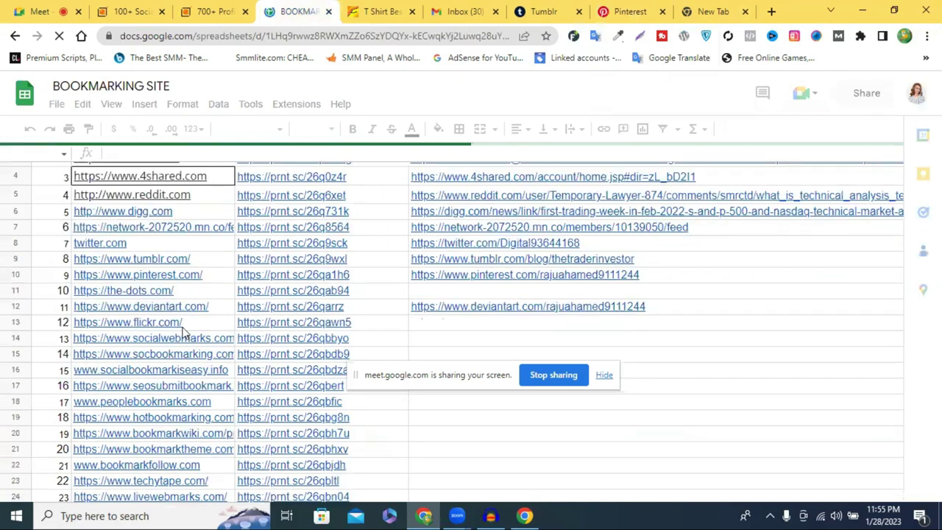
{"action": "left_click", "coordinate": [151, 326]}
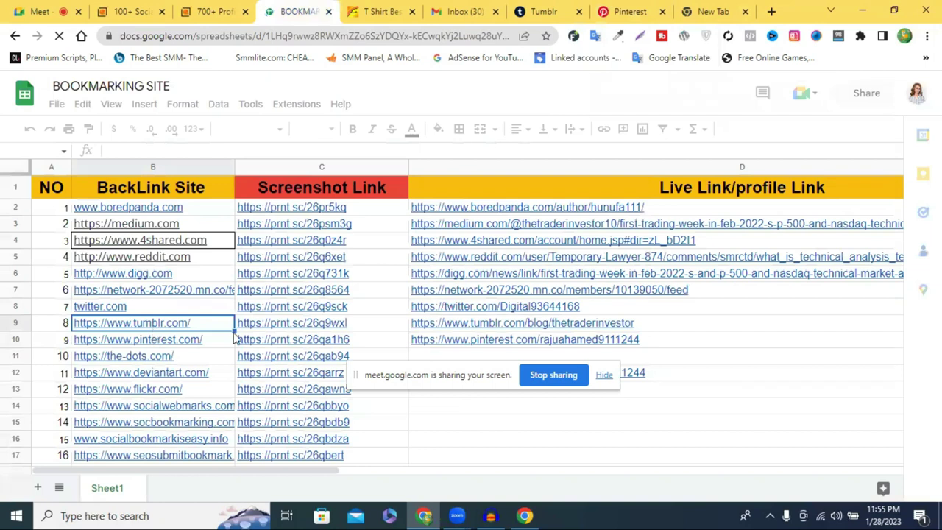
{"action": "left_click", "coordinate": [132, 395]}
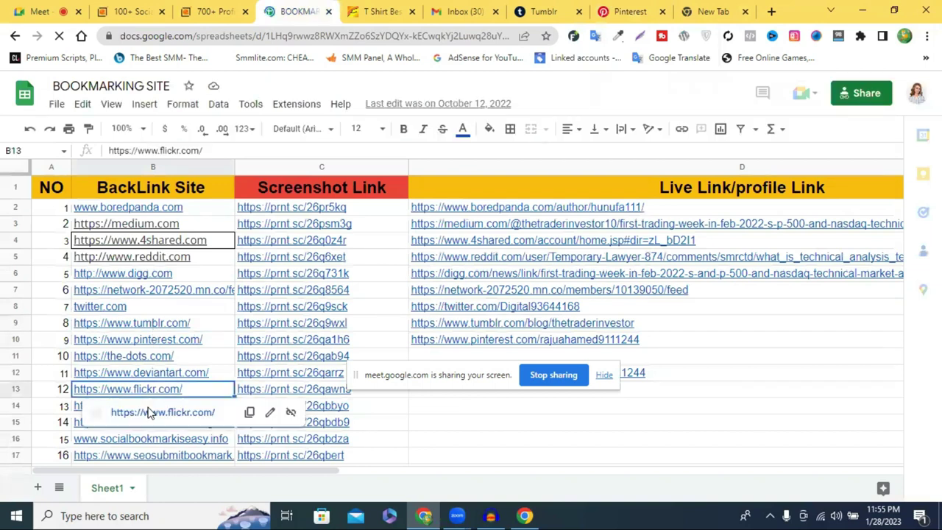
{"action": "left_click", "coordinate": [153, 414]}
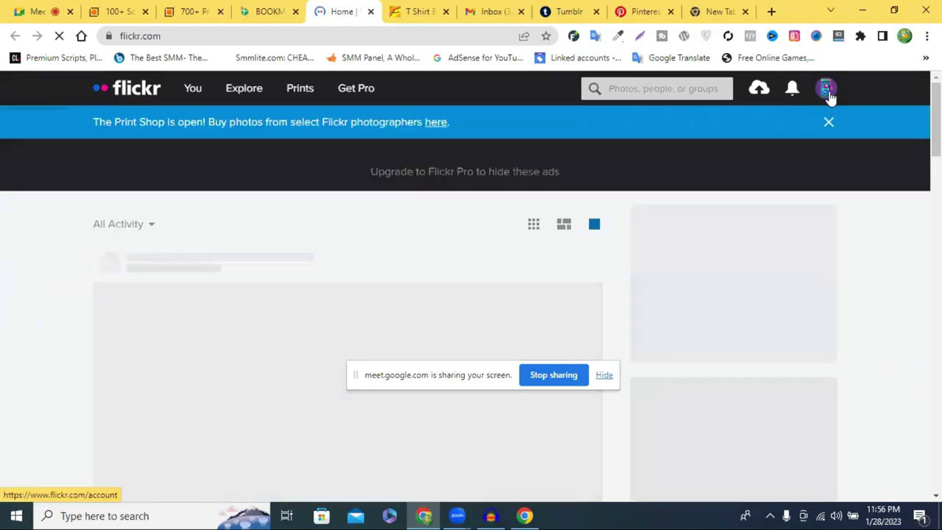
- Log out of the current Flickr account and accept the page reload in the error dialog
{"action": "left_click", "coordinate": [827, 90]}
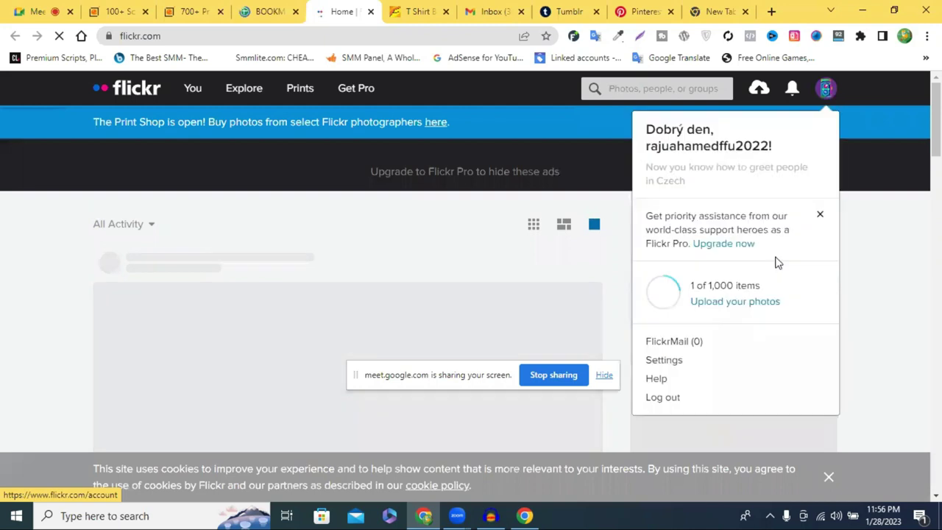
{"action": "left_click", "coordinate": [670, 398]}
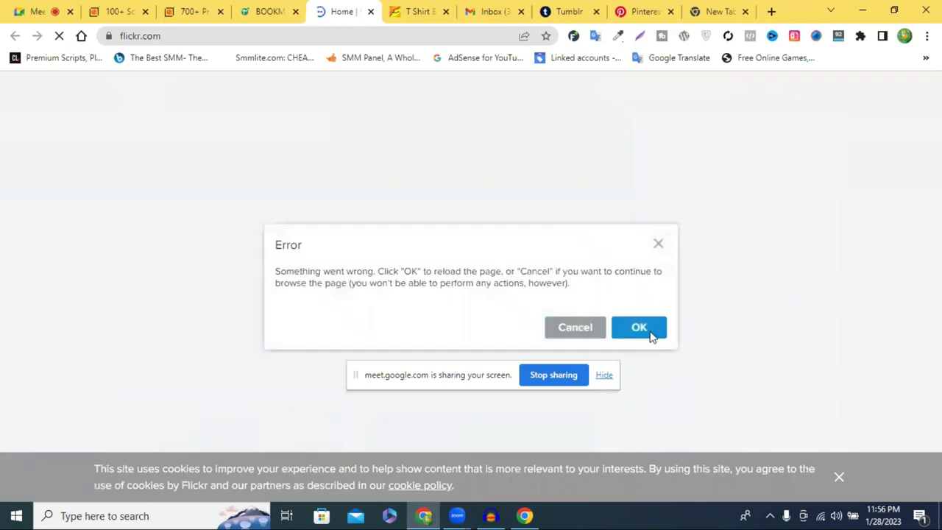
{"action": "left_click", "coordinate": [652, 335]}
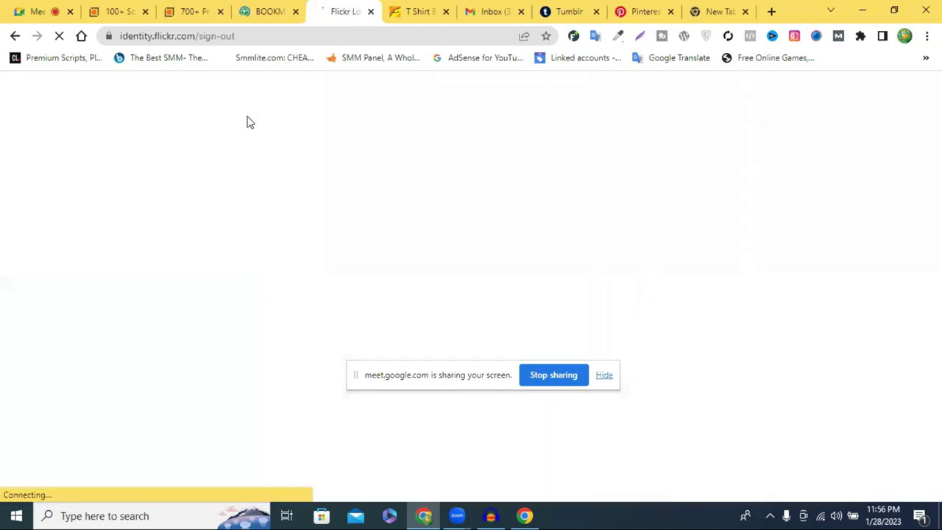
- Return to the Flickr home page, try to open its sign-up form, and close the Flickr tab
{"action": "left_click", "coordinate": [13, 37]}
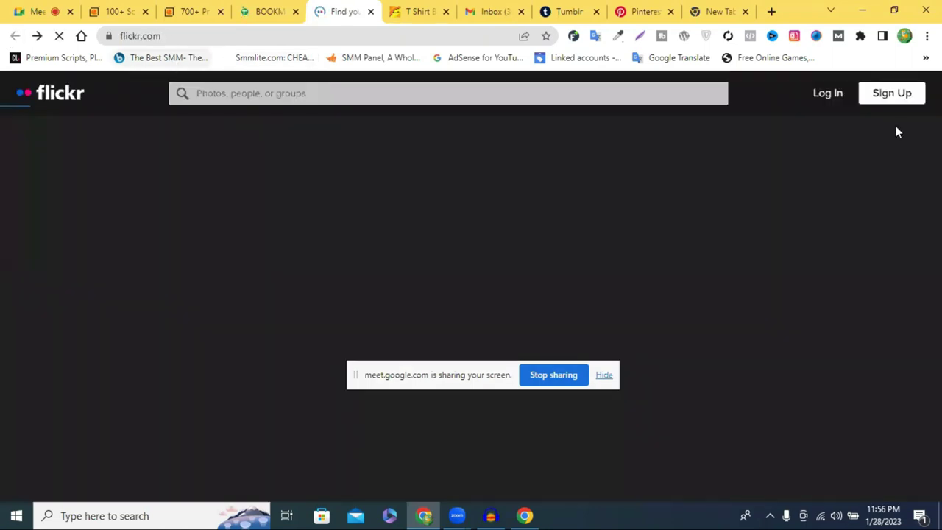
{"action": "left_click", "coordinate": [881, 98]}
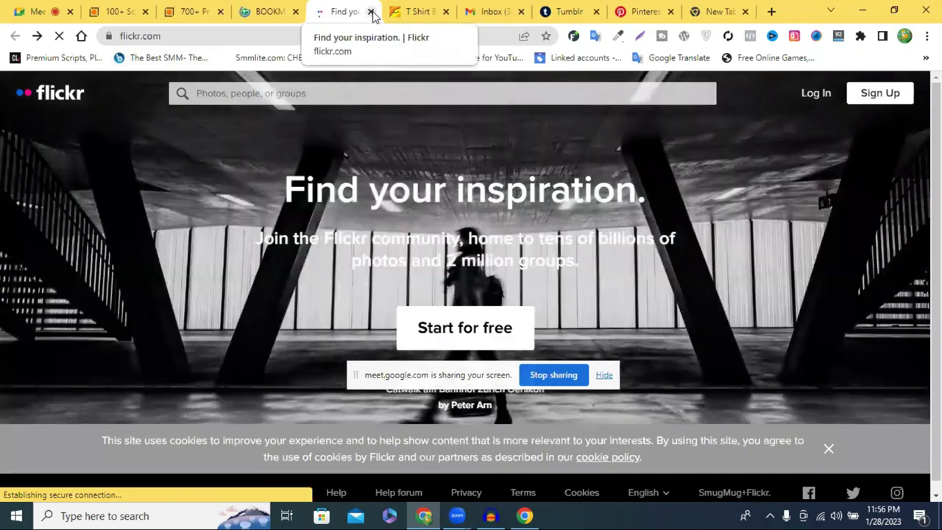
{"action": "left_click", "coordinate": [370, 11]}
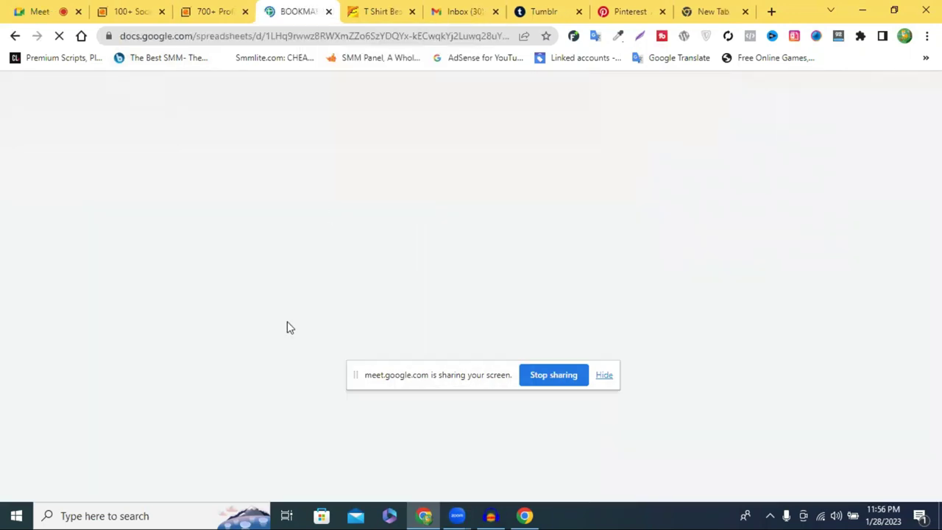
- Open the science.ipt.pw link in row 47 of the bookmarking spreadsheet and go to the site's registration form
{"action": "scroll", "coordinate": [278, 324], "scroll_direction": "down", "scroll_amount": 1}
{"action": "scroll", "coordinate": [248, 330], "scroll_direction": "down", "scroll_amount": 5}
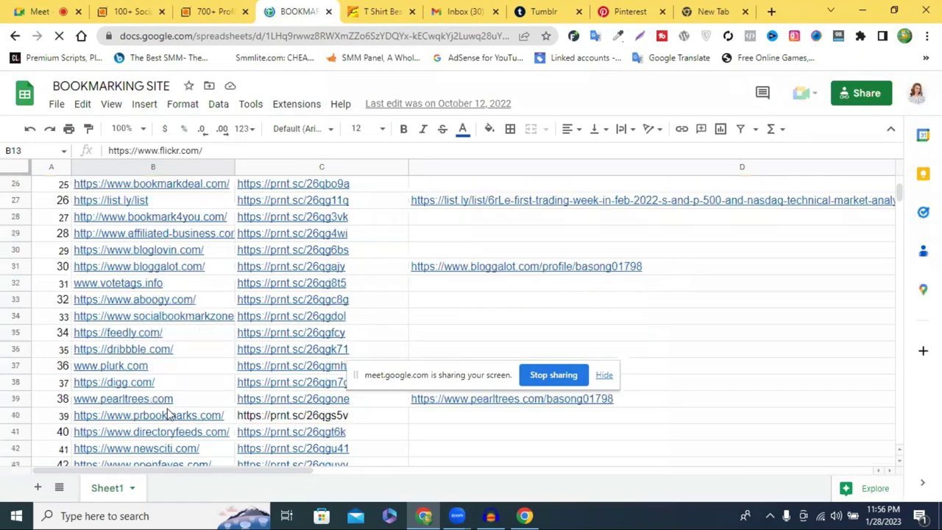
{"action": "scroll", "coordinate": [171, 404], "scroll_direction": "down", "scroll_amount": 2}
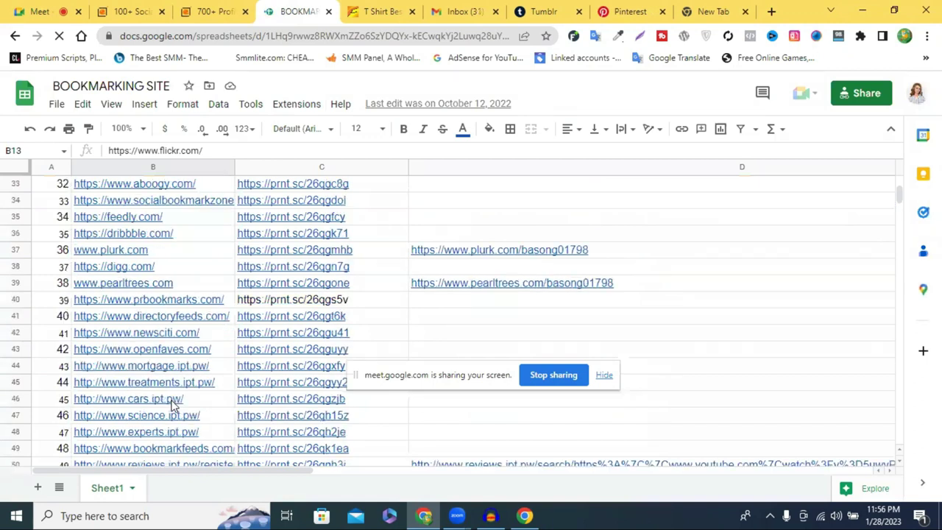
{"action": "left_click", "coordinate": [169, 416]}
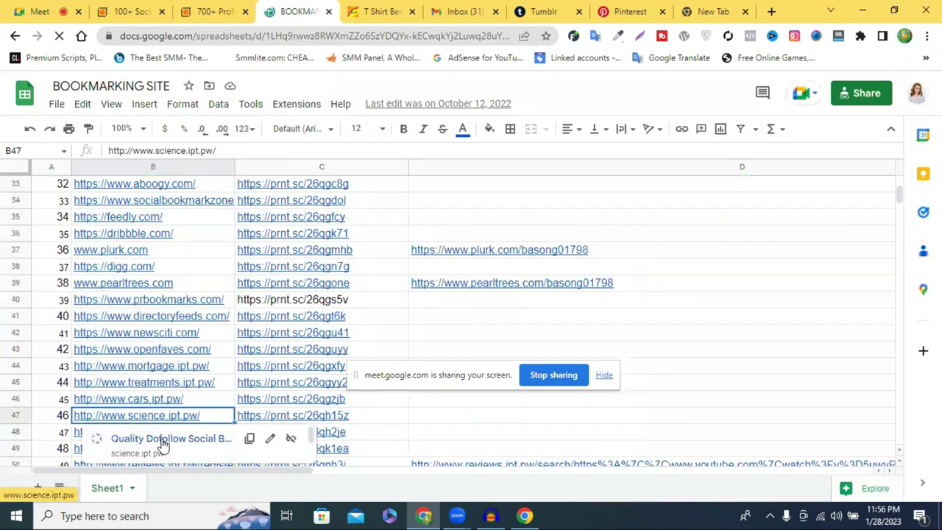
{"action": "key", "text": "alt+Return"}
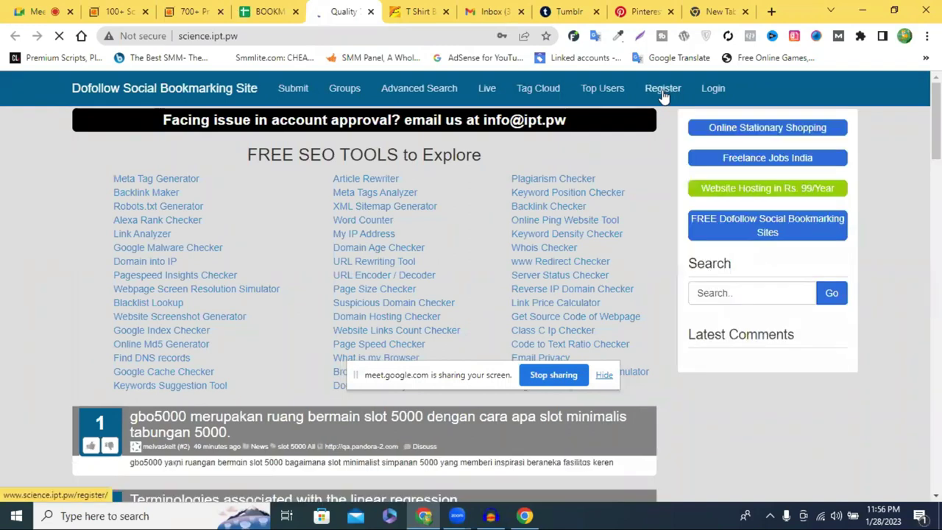
{"action": "left_click", "coordinate": [663, 90]}
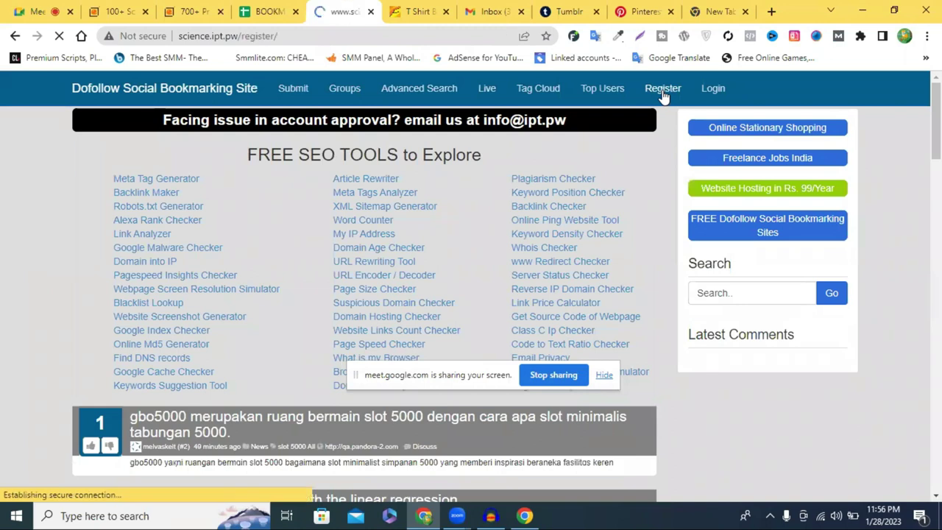
{"action": "scroll", "coordinate": [415, 234], "scroll_direction": "down", "scroll_amount": 3}
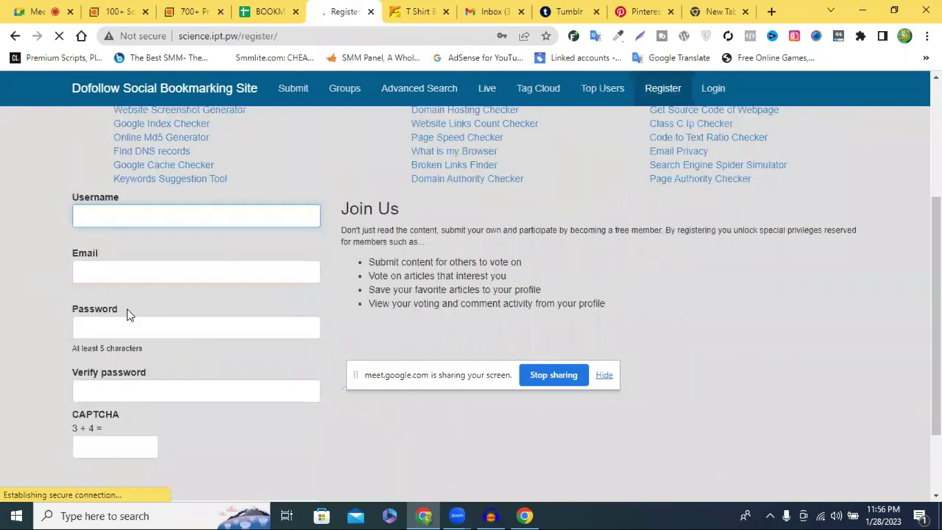
- Copy the current account's e-mail address from Gmail and paste it into the registration form's Email field
{"action": "left_click", "coordinate": [123, 217]}
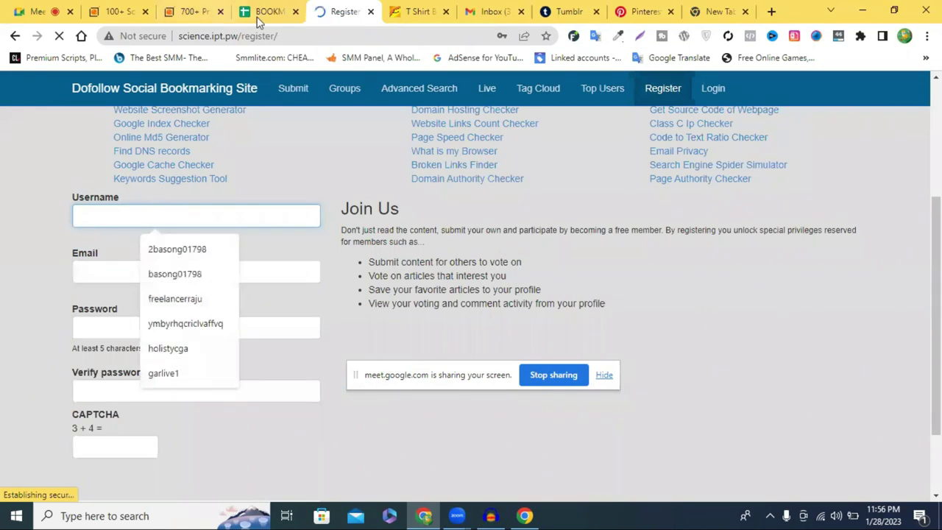
{"action": "left_click", "coordinate": [493, 11]}
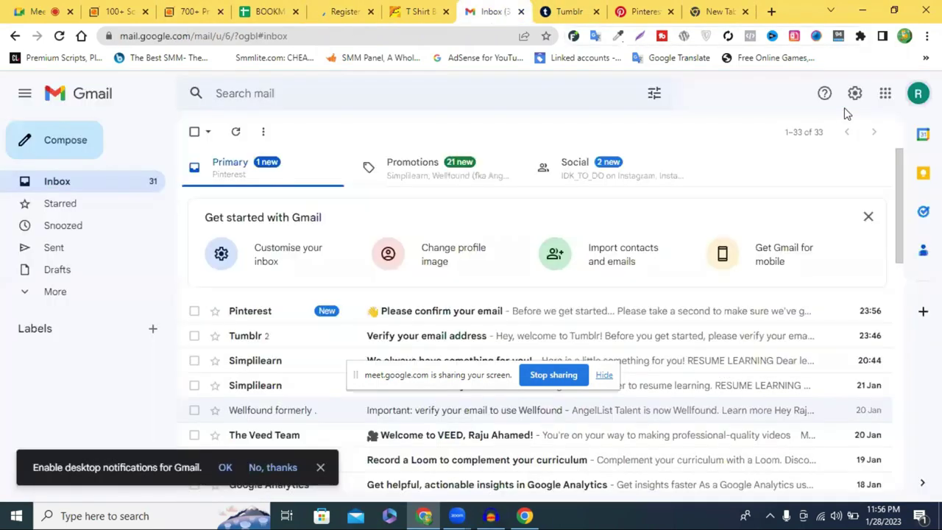
{"action": "left_click", "coordinate": [918, 93]}
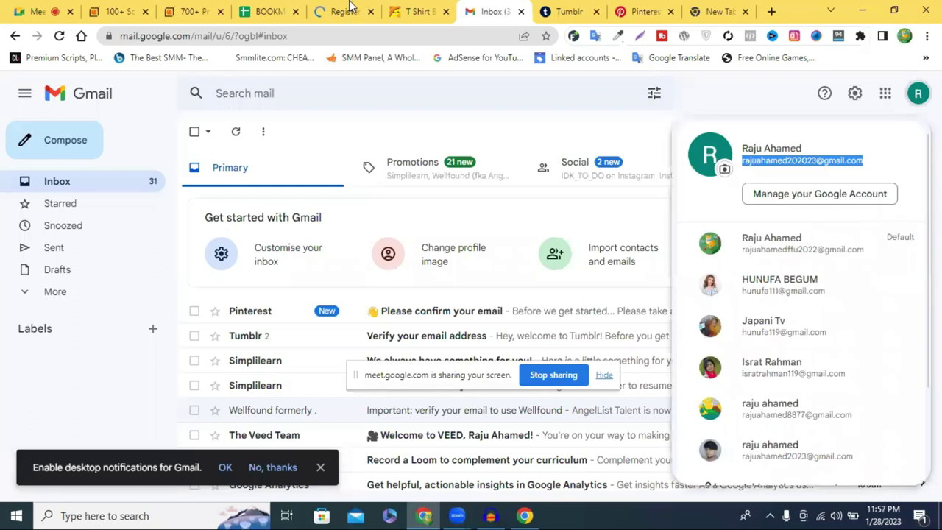
{"action": "key", "text": "ctrl+shift+Tab"}
{"action": "key", "text": "ctrl+shift+Tab"}
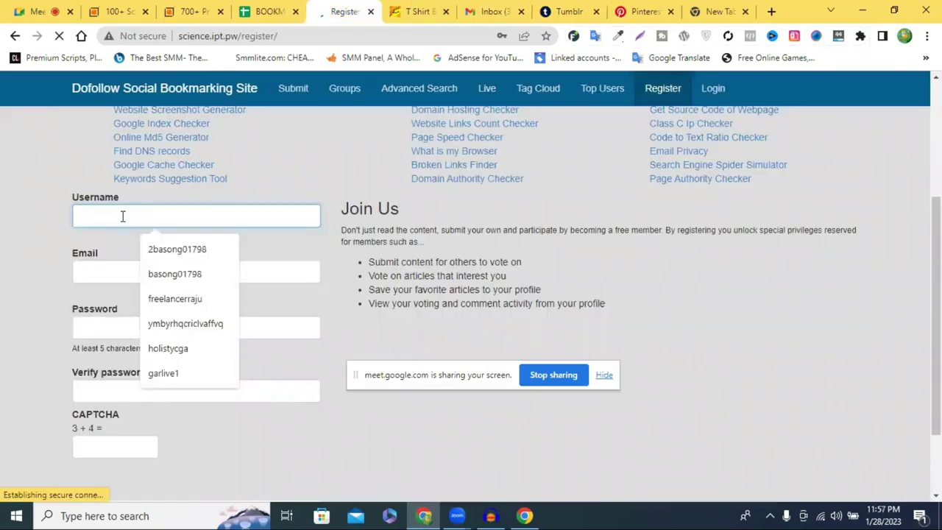
{"action": "left_click", "coordinate": [103, 266]}
{"action": "key", "text": "ctrl+v"}
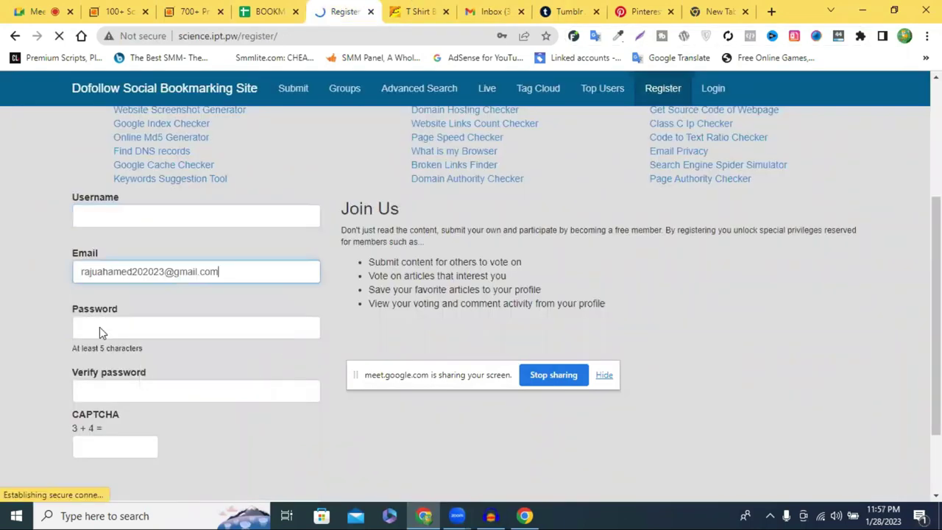
- Fill in the Username field with the part of the e-mail address before the @ sign
{"action": "left_click", "coordinate": [116, 349]}
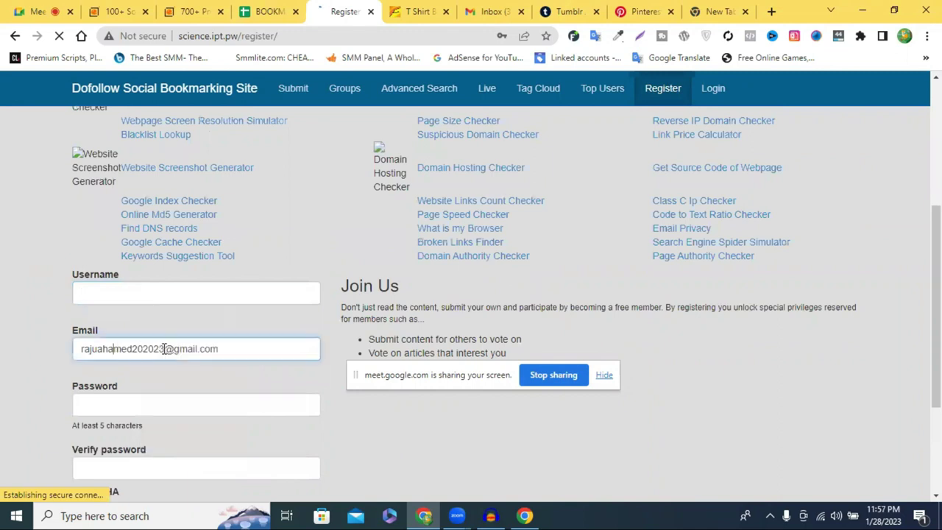
{"action": "double_click", "coordinate": [88, 348]}
{"action": "key", "text": "ctrl+c"}
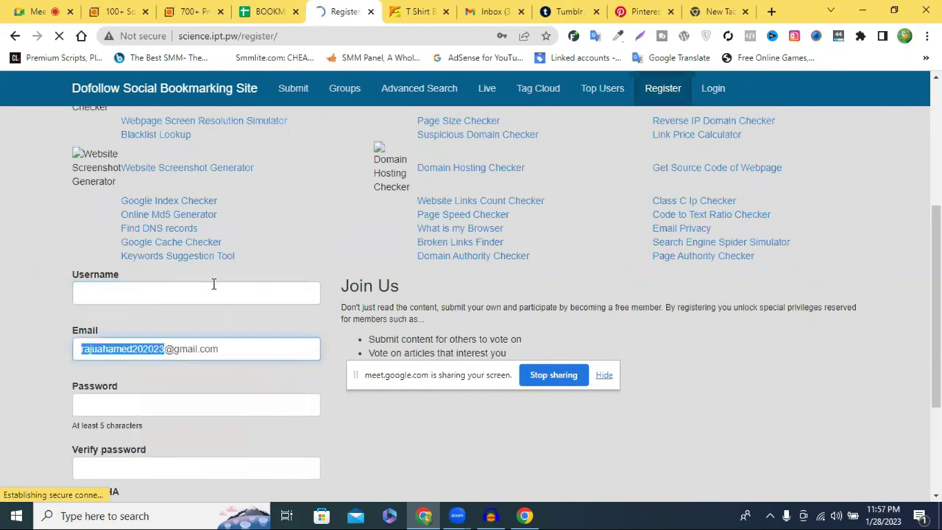
{"action": "left_click", "coordinate": [153, 292]}
{"action": "key", "text": "ctrl+v"}
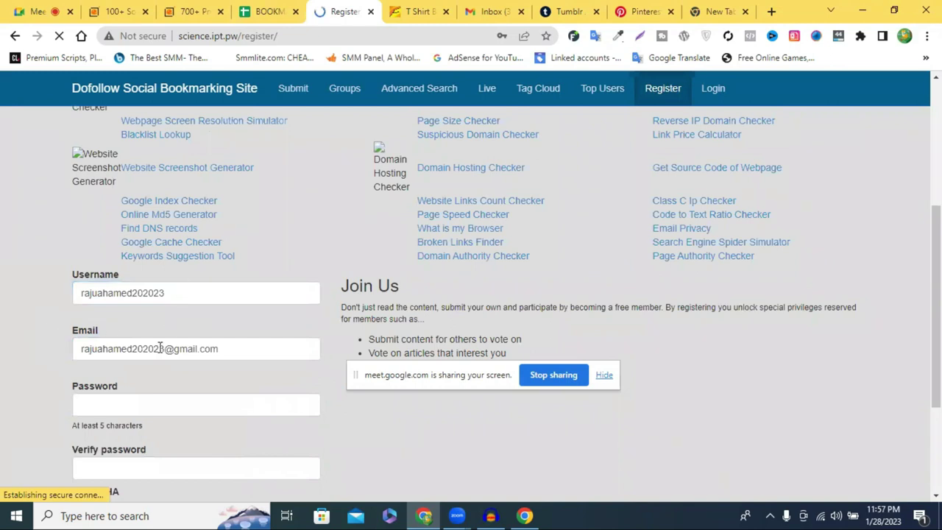
- Paste the account password into both the Password and Verify password fields of the registration form
{"action": "scroll", "coordinate": [112, 298], "scroll_direction": "down", "scroll_amount": 2}
{"action": "left_click", "coordinate": [117, 272]}
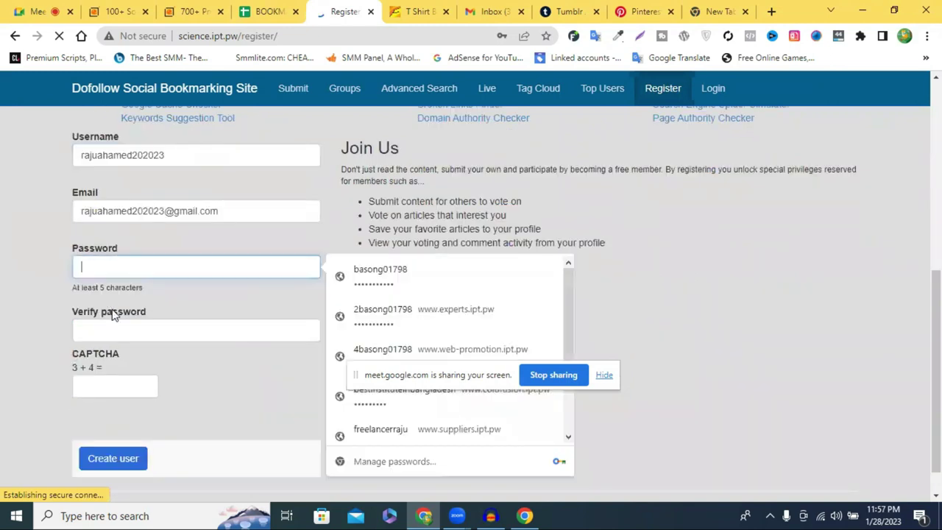
{"action": "key", "text": "ctrl+v"}
{"action": "left_click", "coordinate": [108, 332]}
{"action": "key", "text": "ctrl+v"}
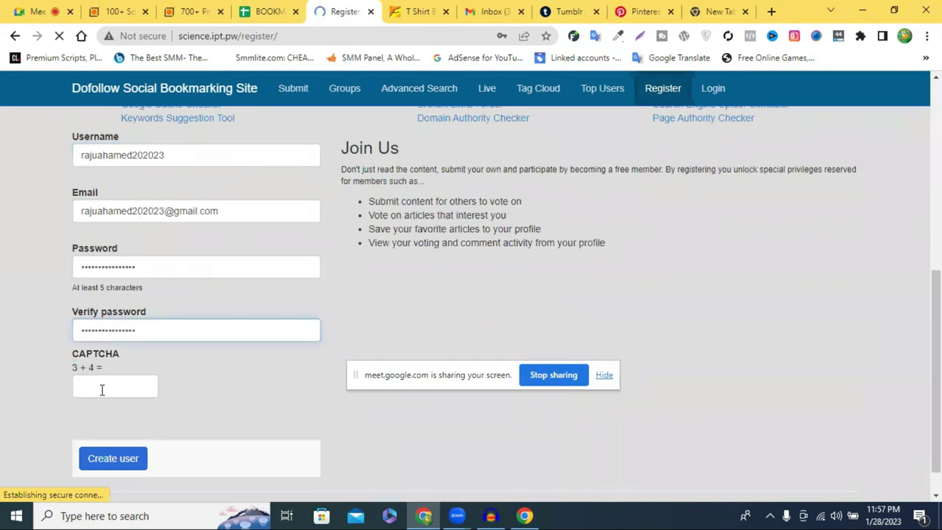
- Submit the registration form with its CAPTCHA answered, giving 7 for 3 + 4 and 4 for the 1 + 3 sum
{"action": "left_click", "coordinate": [105, 389]}
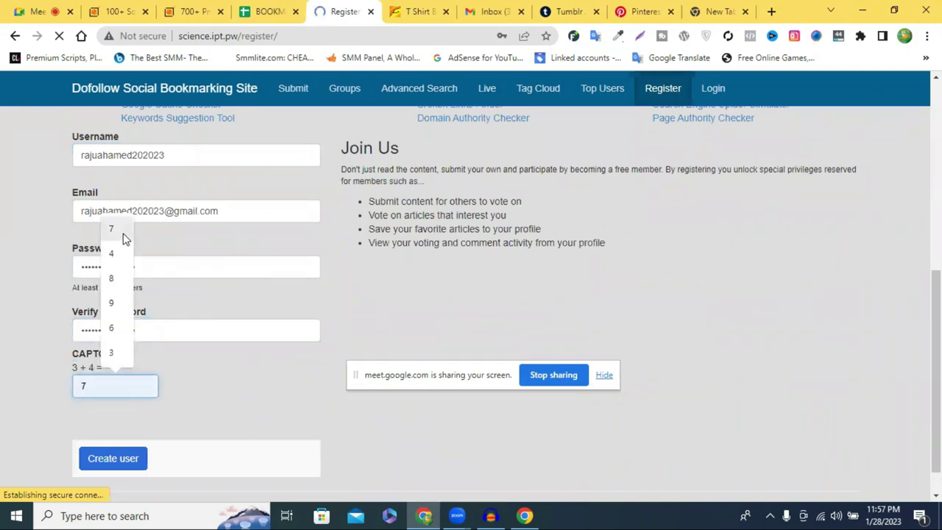
{"action": "left_click", "coordinate": [111, 459]}
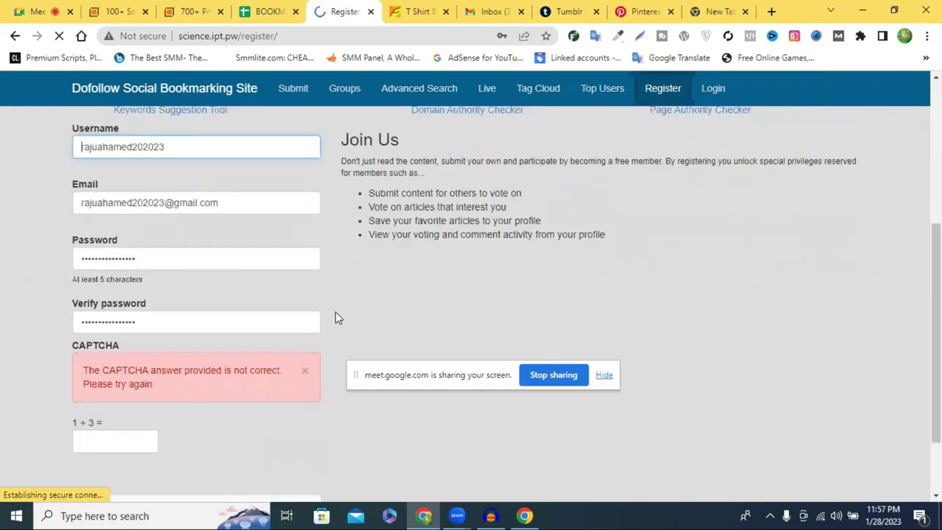
{"action": "left_click", "coordinate": [105, 447]}
{"action": "type", "text": "4"}
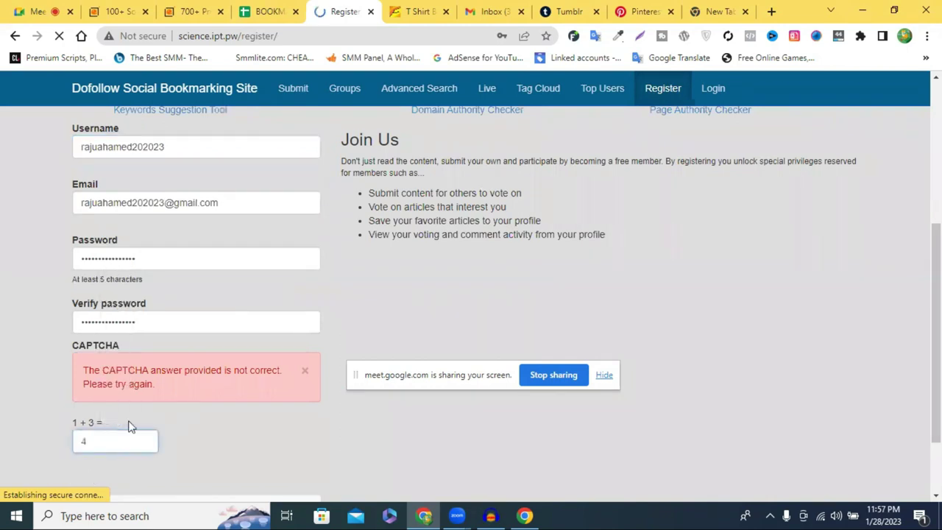
{"action": "key", "text": "Tab"}
{"action": "scroll", "coordinate": [219, 407], "scroll_direction": "up", "scroll_amount": 3}
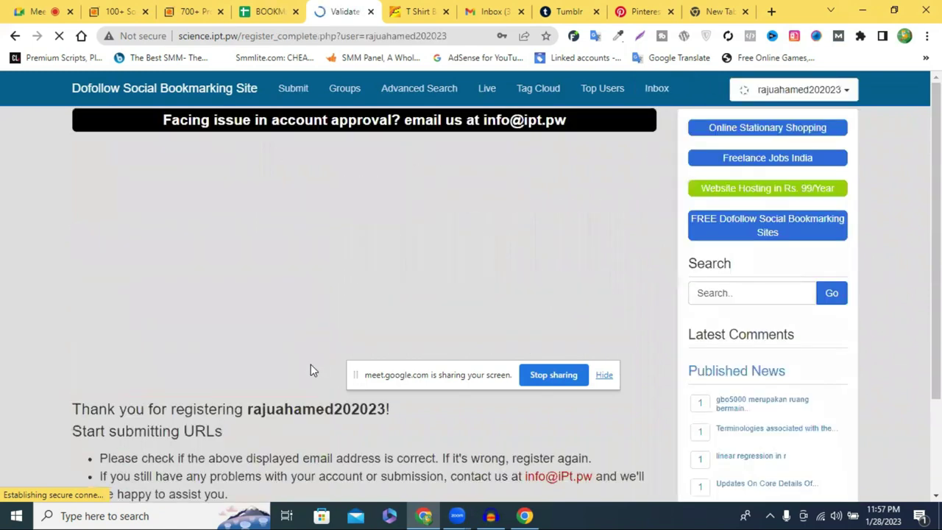
- Open the new account's profile page and save its login in the browser's password manager
{"action": "left_click", "coordinate": [823, 96]}
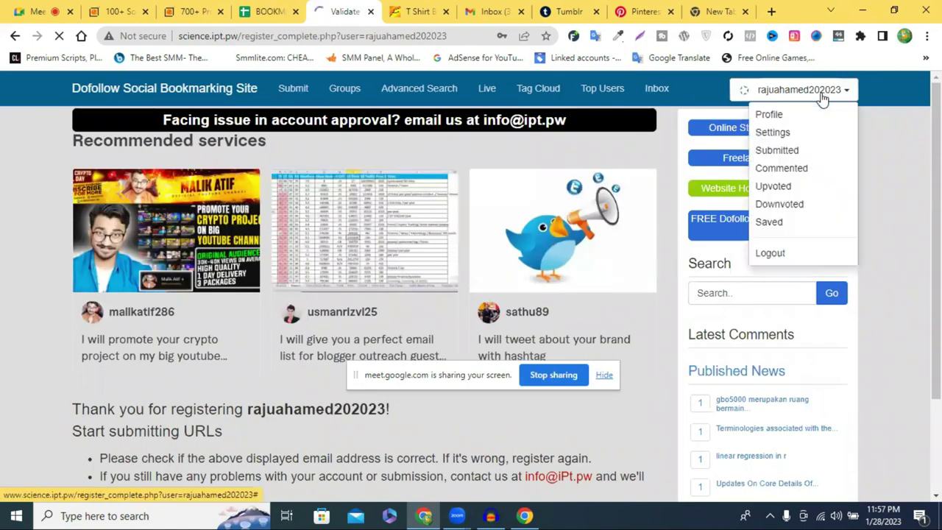
{"action": "left_click", "coordinate": [777, 114]}
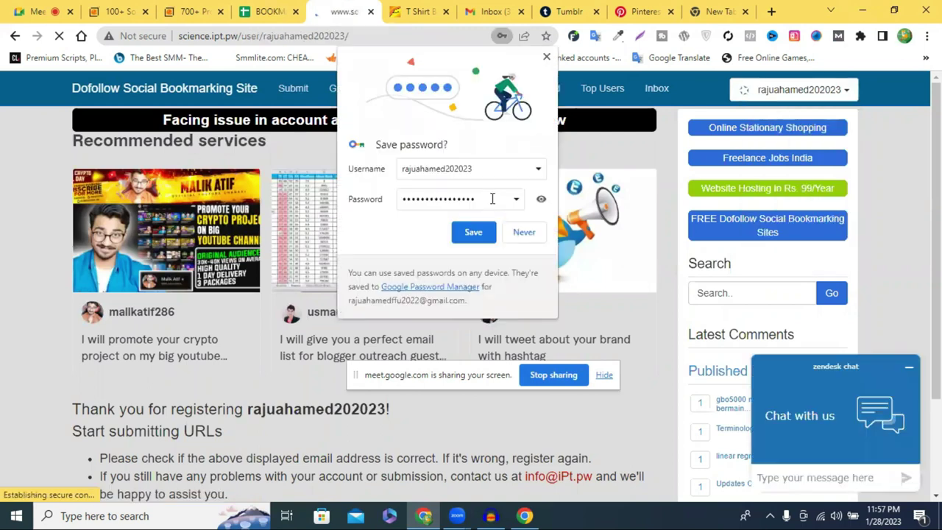
{"action": "left_click", "coordinate": [473, 240]}
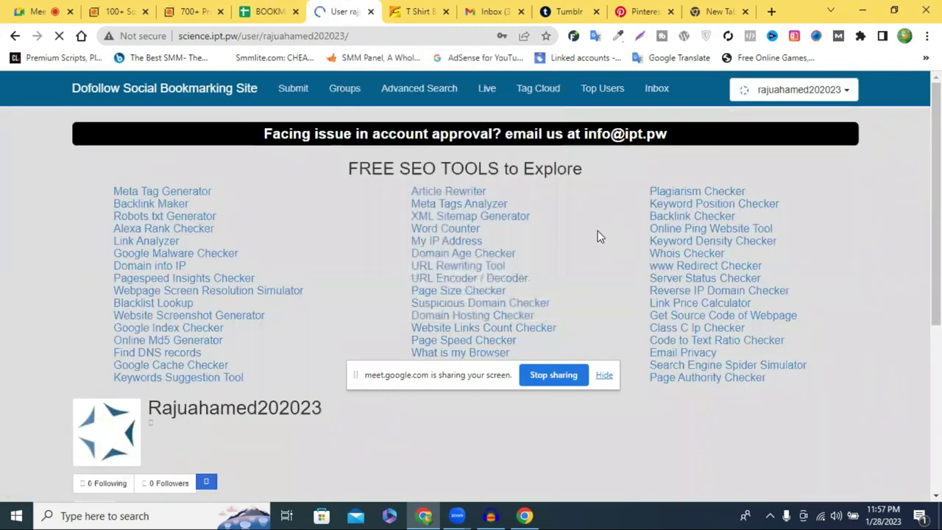
- Go to the profile's Settings page and bring up the Modify Profile form
{"action": "scroll", "coordinate": [597, 234], "scroll_direction": "down", "scroll_amount": 3}
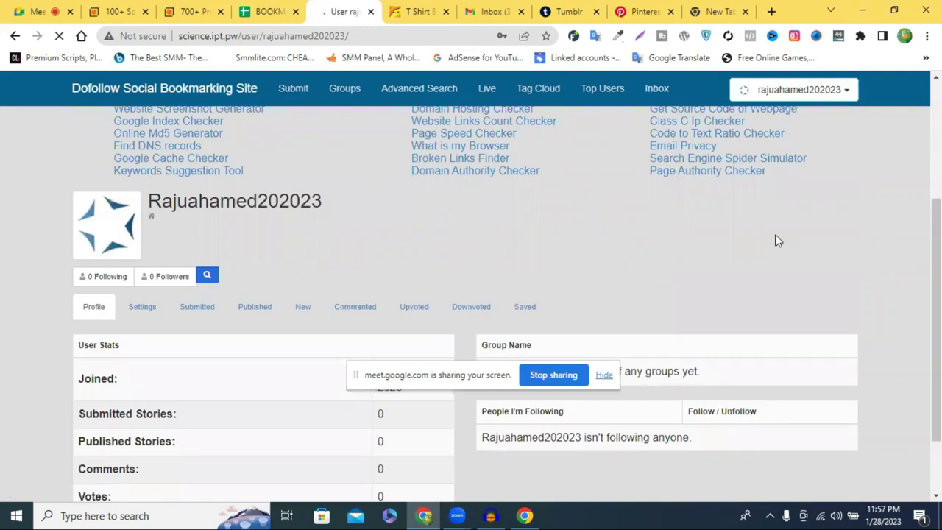
{"action": "left_click", "coordinate": [402, 305]}
{"action": "left_click", "coordinate": [208, 314]}
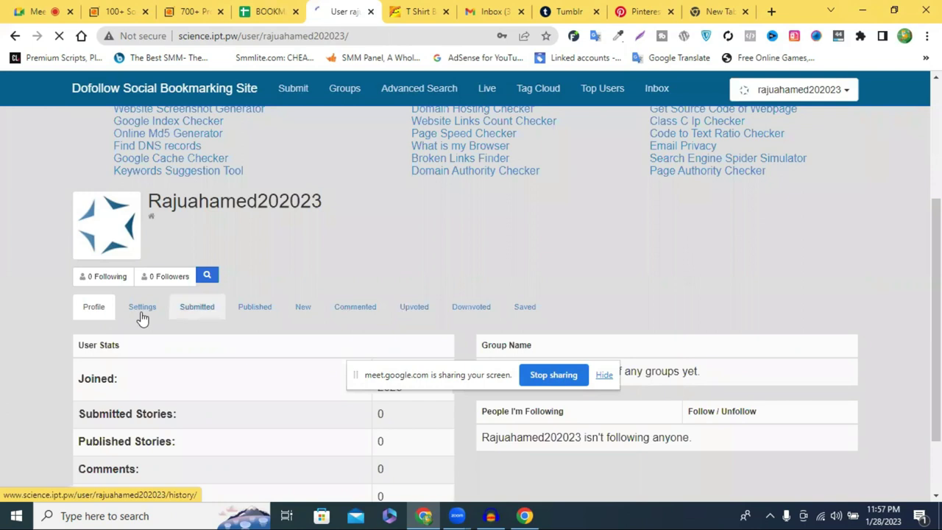
{"action": "left_click", "coordinate": [141, 315]}
{"action": "left_click", "coordinate": [205, 316]}
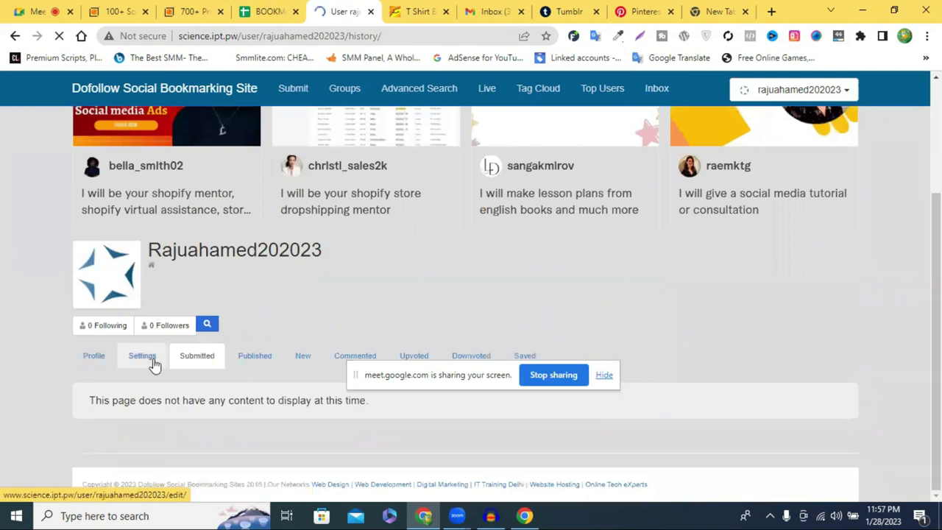
{"action": "left_click", "coordinate": [153, 360]}
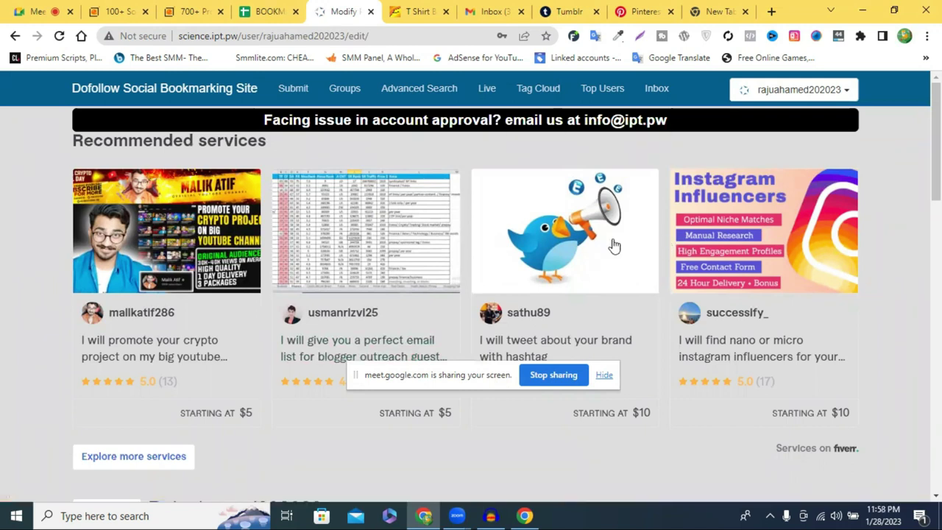
{"action": "scroll", "coordinate": [248, 282], "scroll_direction": "down", "scroll_amount": 2}
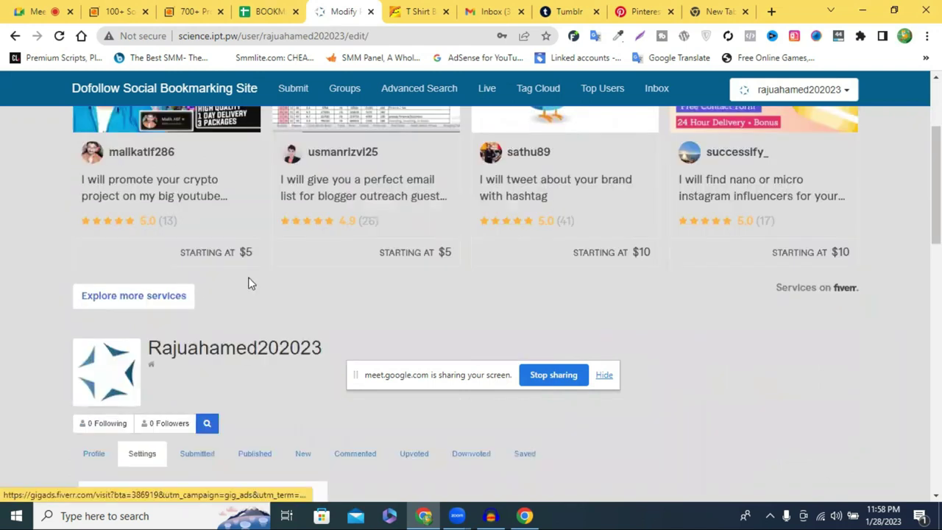
{"action": "scroll", "coordinate": [126, 284], "scroll_direction": "up", "scroll_amount": 1}
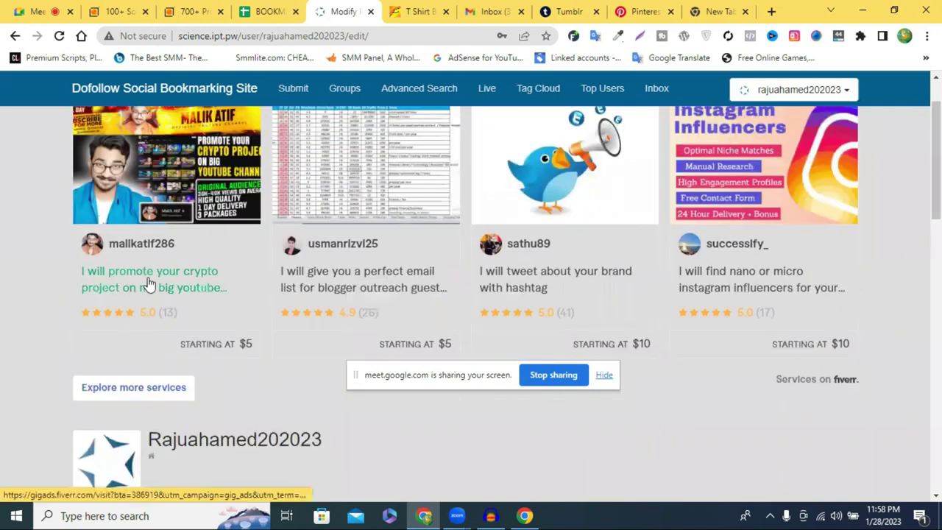
{"action": "scroll", "coordinate": [206, 323], "scroll_direction": "down", "scroll_amount": 1}
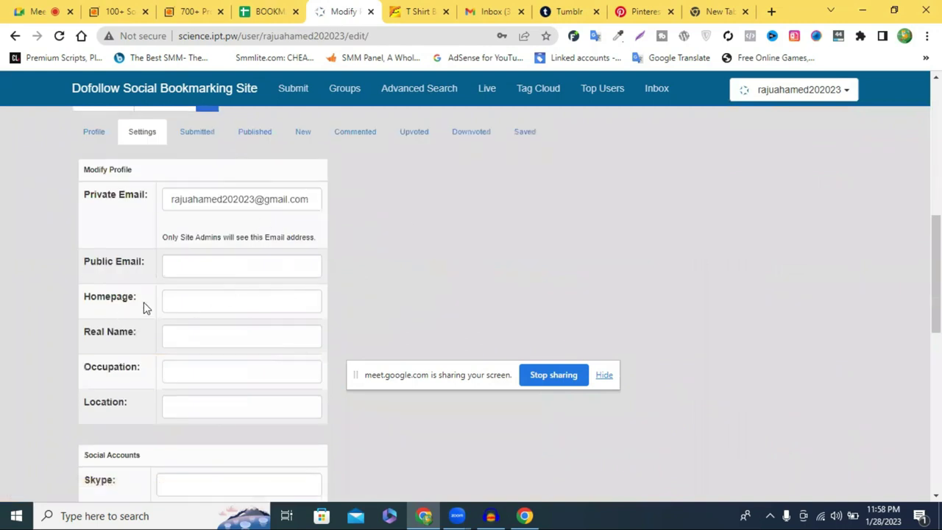
{"action": "left_click_drag", "start_coordinate": [139, 300], "coordinate": [41, 304]}
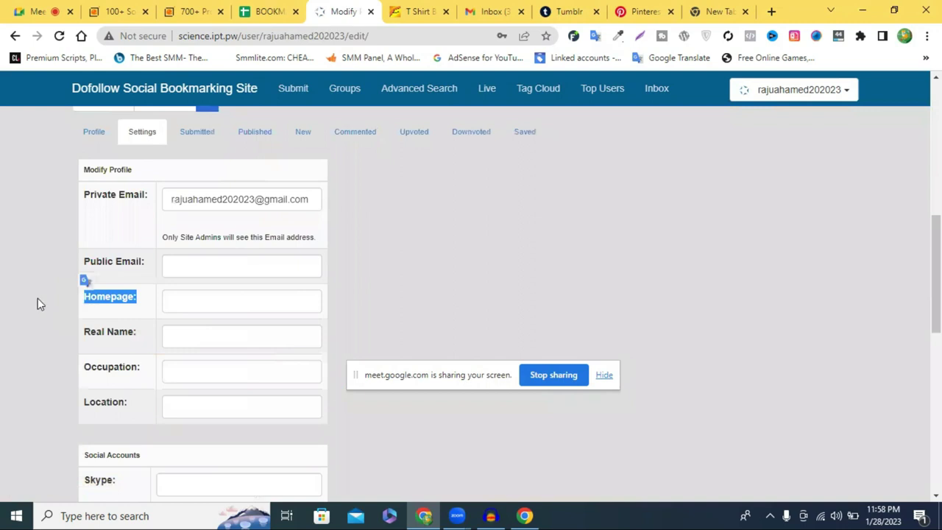
{"action": "left_click", "coordinate": [37, 298]}
{"action": "left_click_drag", "start_coordinate": [141, 297], "coordinate": [69, 295]}
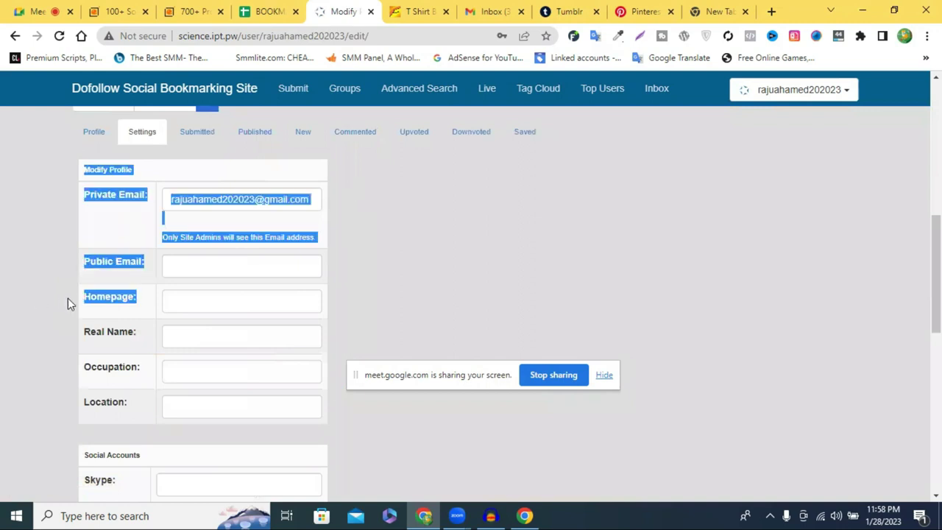
{"action": "left_click", "coordinate": [68, 298]}
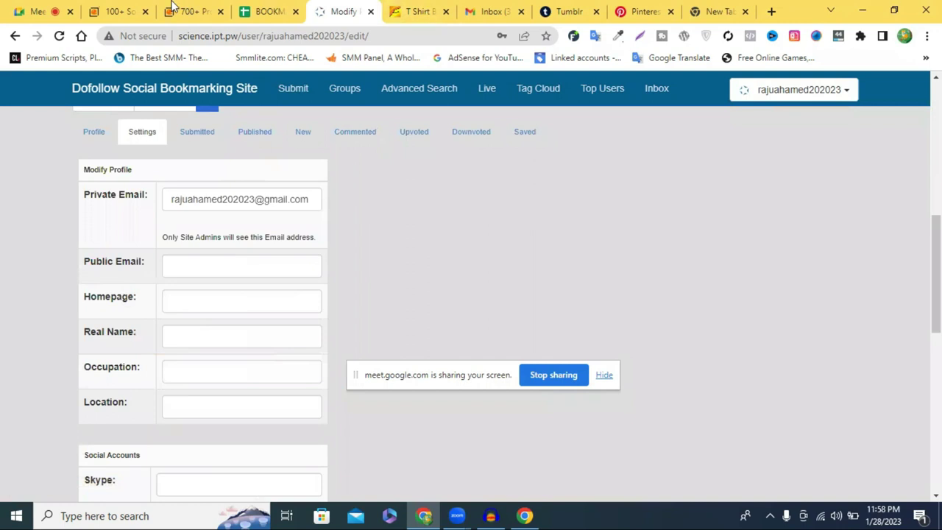
- Copy the address newlifelearningitinstitute.com from the New Tab page and paste it into the profile's Homepage field
{"action": "left_click", "coordinate": [700, 7]}
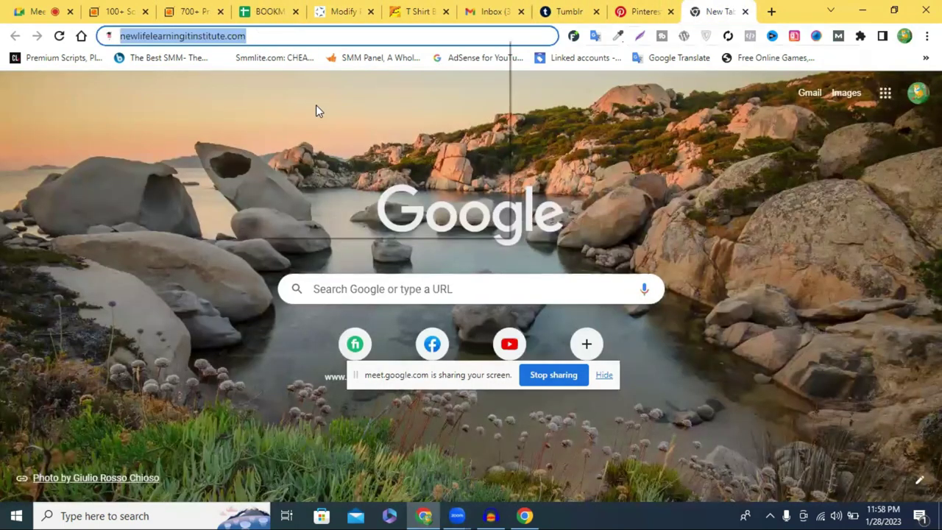
{"action": "right_click", "coordinate": [259, 36]}
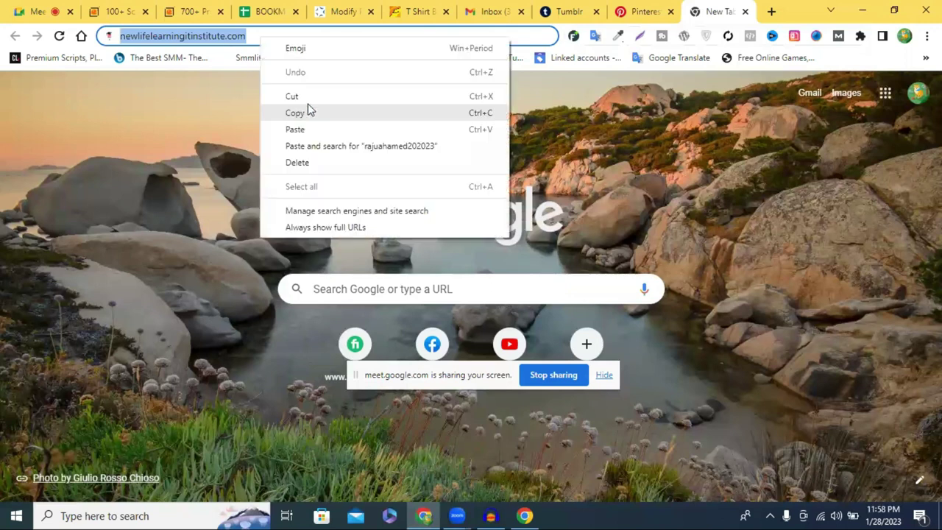
{"action": "left_click", "coordinate": [319, 118]}
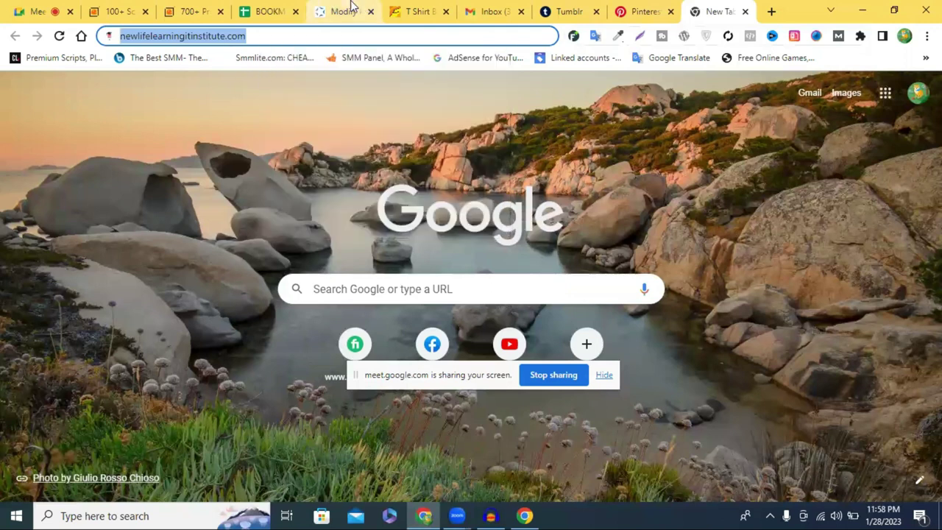
{"action": "left_click", "coordinate": [324, 10]}
{"action": "right_click", "coordinate": [187, 301]}
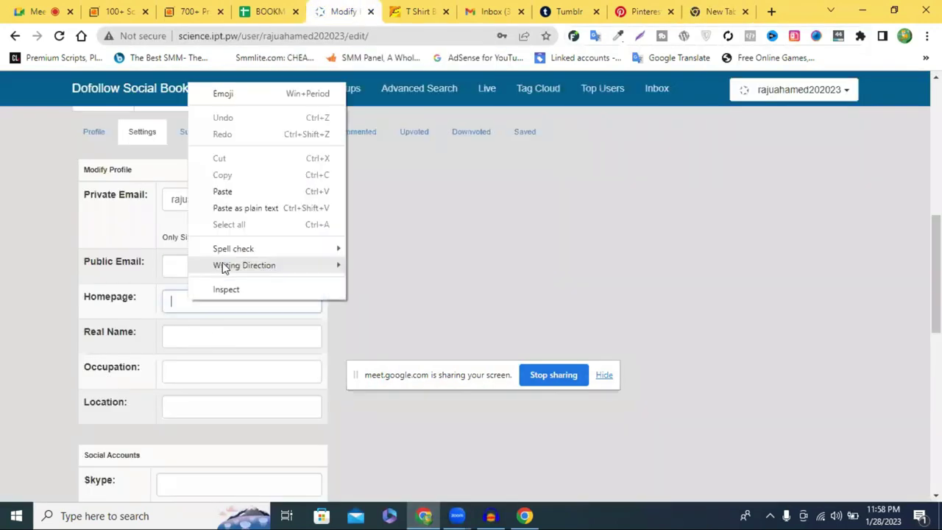
{"action": "left_click", "coordinate": [257, 196]}
- Save the modified profile and check the homepage link beneath the profile name
{"action": "scroll", "coordinate": [158, 393], "scroll_direction": "down", "scroll_amount": 3}
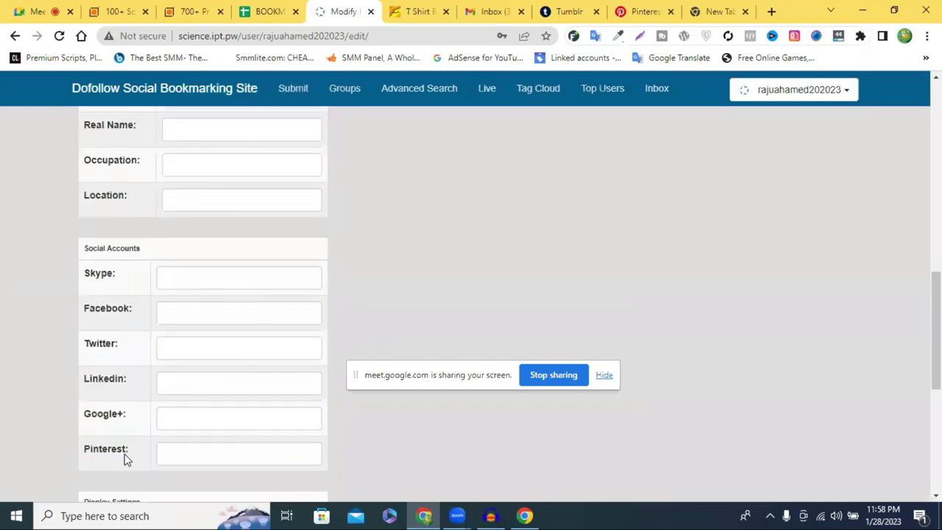
{"action": "scroll", "coordinate": [154, 457], "scroll_direction": "down", "scroll_amount": 3}
{"action": "scroll", "coordinate": [151, 465], "scroll_direction": "down", "scroll_amount": 2}
{"action": "left_click", "coordinate": [126, 416]}
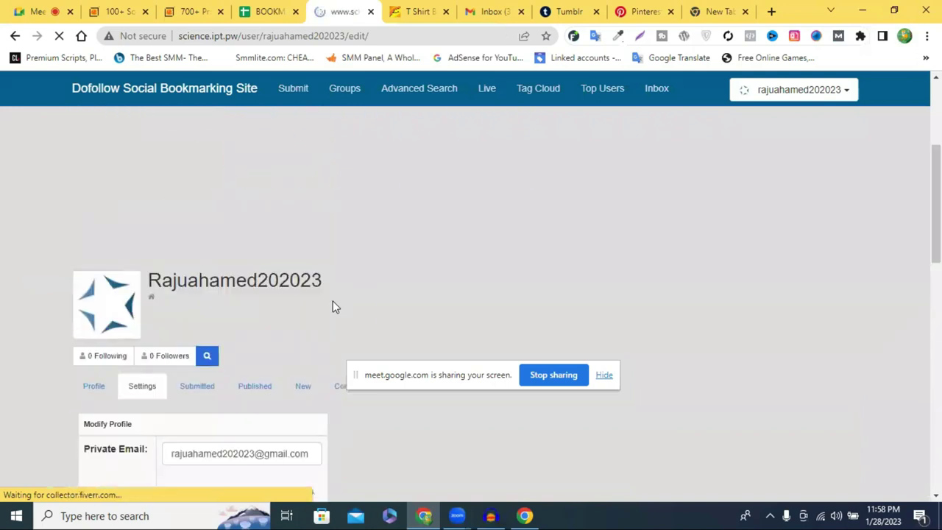
{"action": "scroll", "coordinate": [343, 296], "scroll_direction": "down", "scroll_amount": 2}
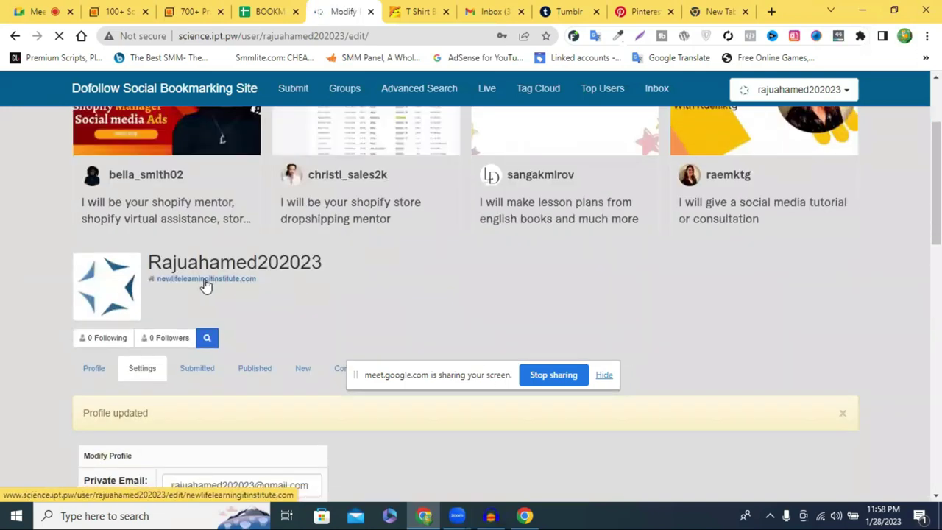
{"action": "scroll", "coordinate": [159, 255], "scroll_direction": "down", "scroll_amount": 2}
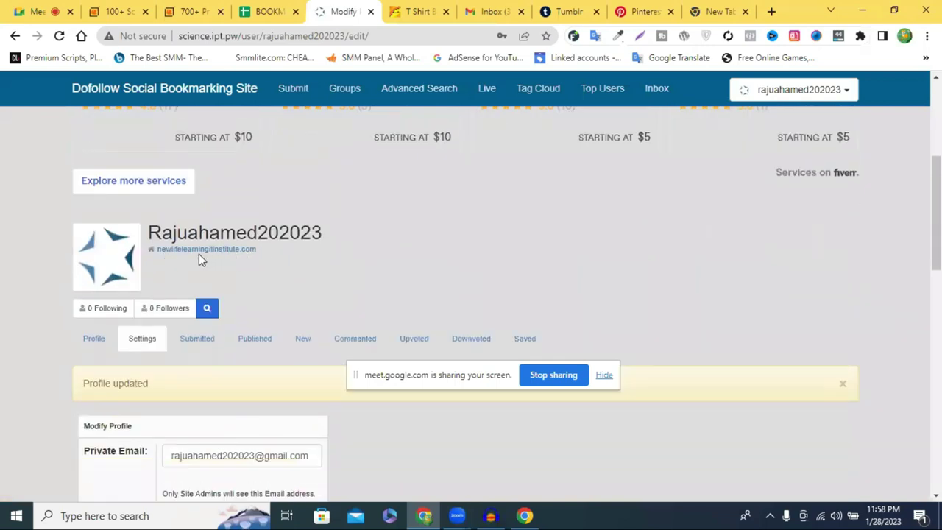
{"action": "scroll", "coordinate": [380, 255], "scroll_direction": "down", "scroll_amount": 2}
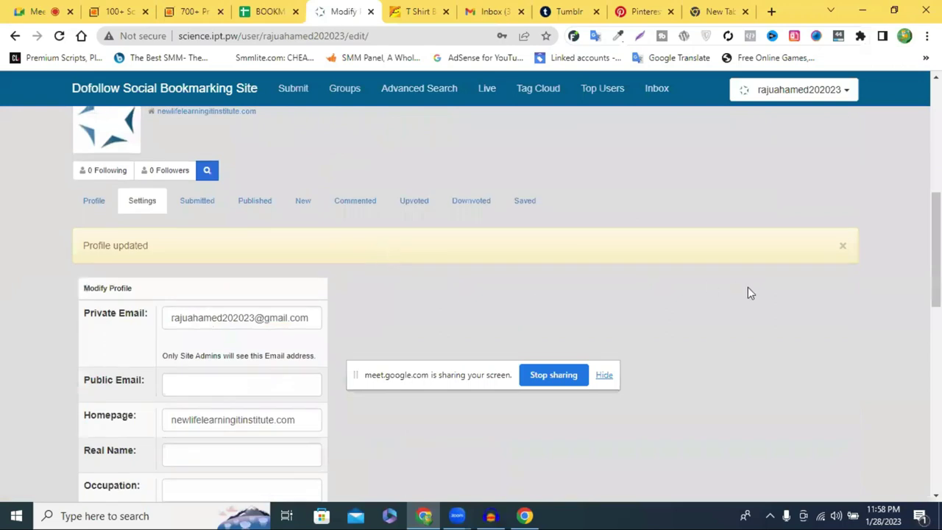
{"action": "scroll", "coordinate": [745, 309], "scroll_direction": "up", "scroll_amount": 2}
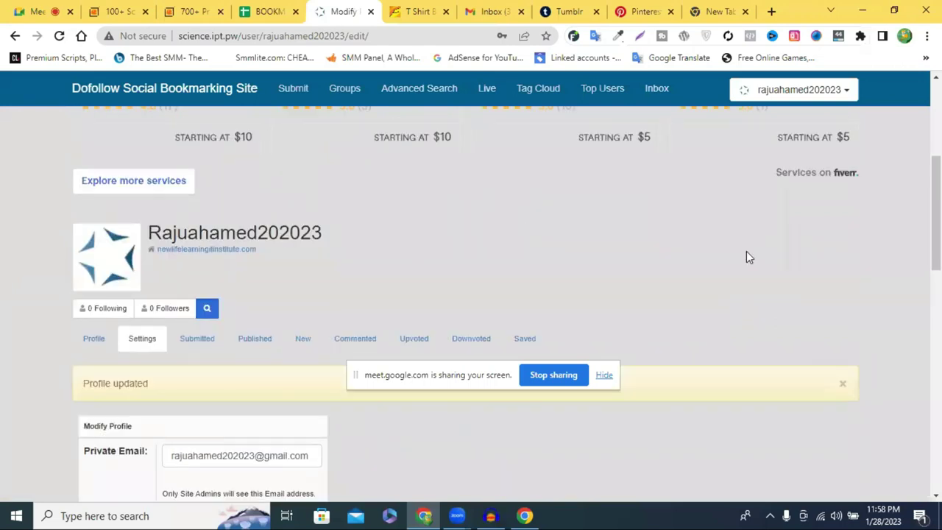
- Close the New Tab, Gmail, T-shirt product, bookmarking spreadsheet and two site-list tabs, keeping Meet, Modify Profile, Tumblr and Pinterest
{"action": "left_click", "coordinate": [725, 12]}
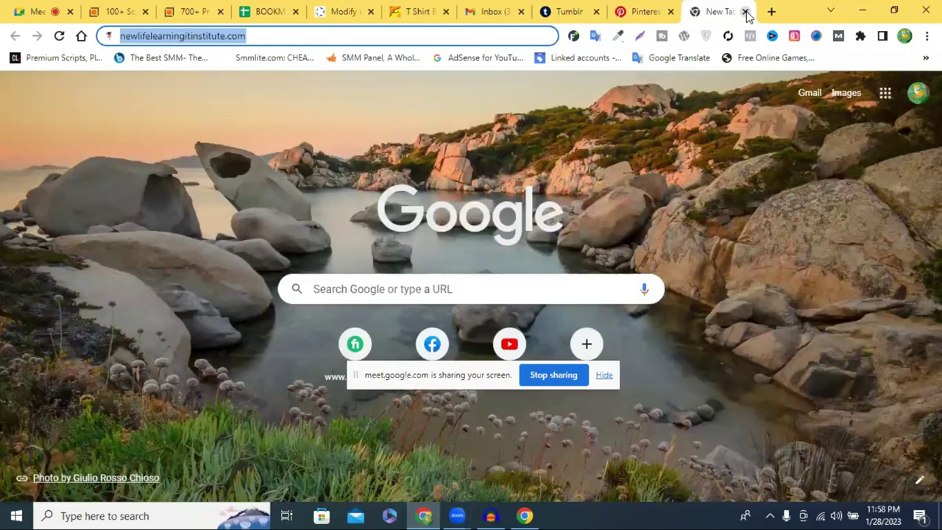
{"action": "left_click", "coordinate": [745, 12]}
{"action": "left_click", "coordinate": [571, 15]}
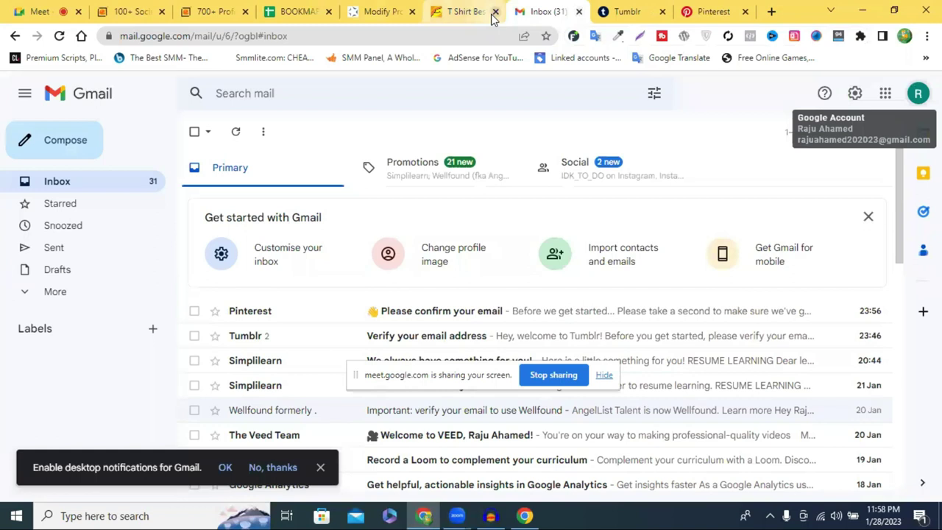
{"action": "key", "text": "ctrl+w"}
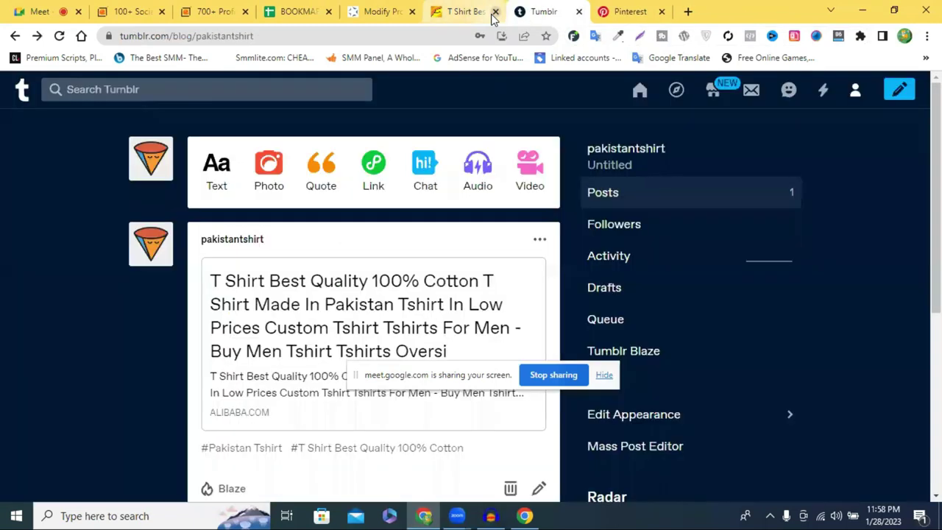
{"action": "left_click", "coordinate": [412, 17]}
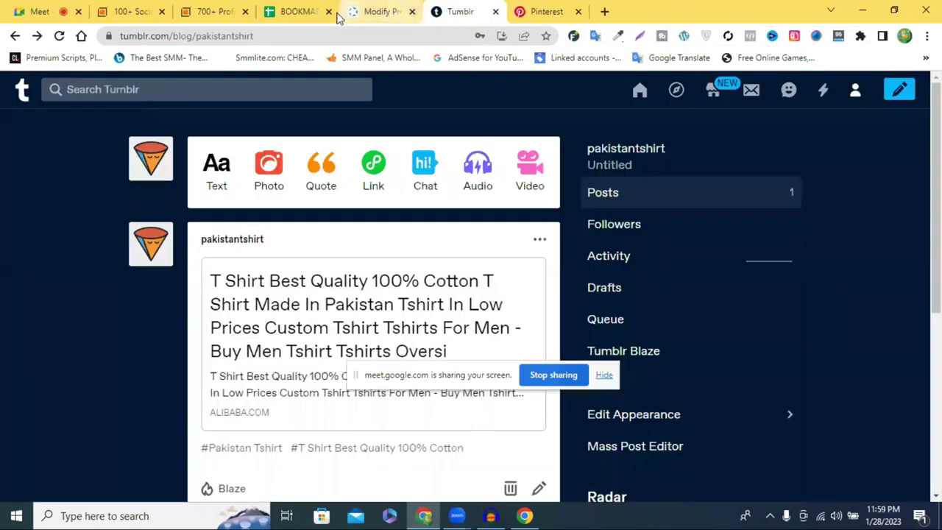
{"action": "left_click", "coordinate": [245, 12]}
{"action": "left_click", "coordinate": [162, 12]}
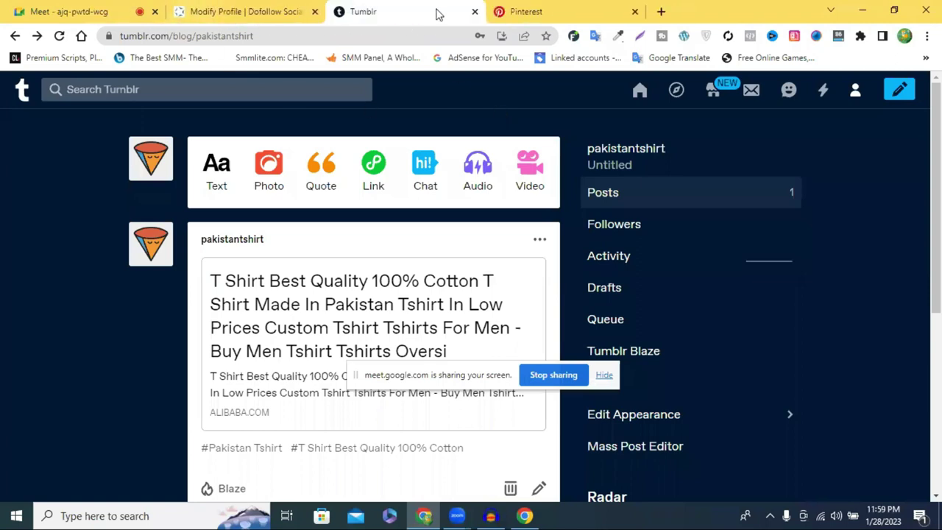
- Open Google Drive from the Google apps in a new browser tab
{"action": "left_click", "coordinate": [678, 12]}
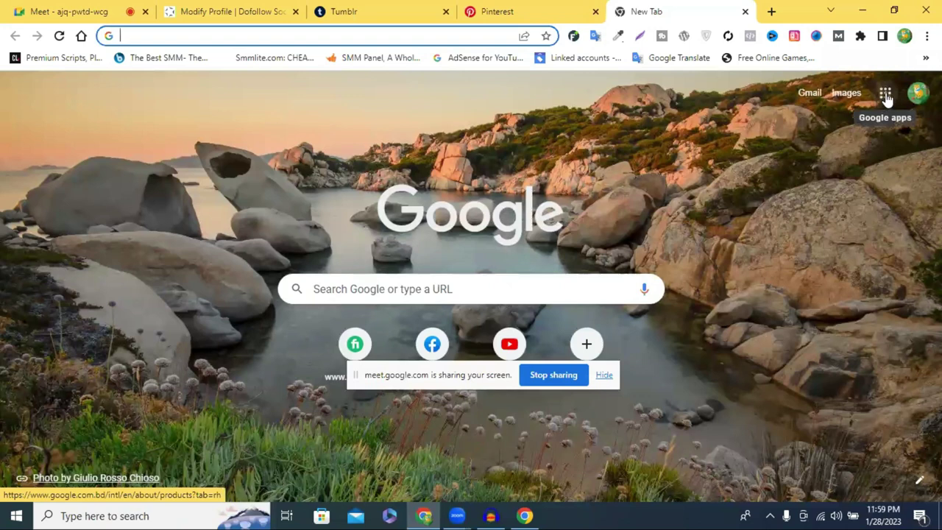
{"action": "left_click", "coordinate": [887, 99]}
{"action": "left_click", "coordinate": [887, 99]}
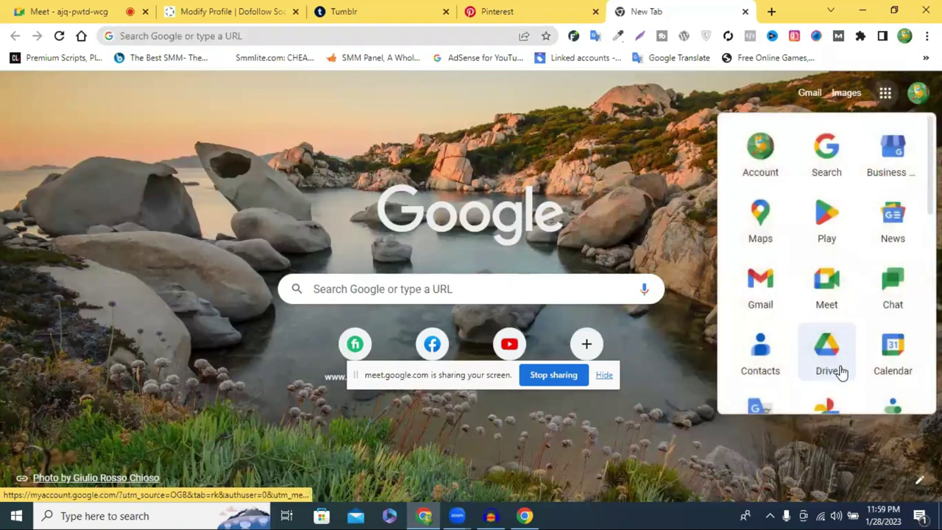
{"action": "left_click", "coordinate": [842, 371]}
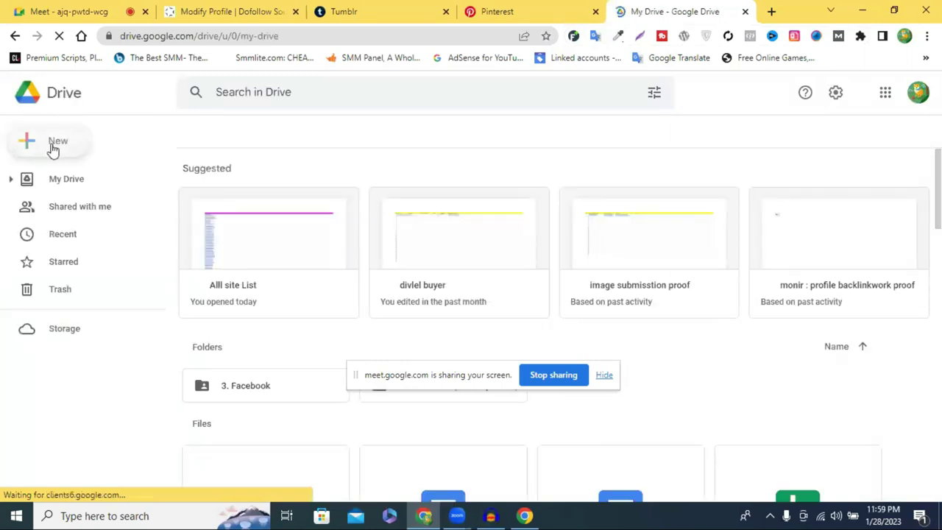
- Create a blank Google Sheets spreadsheet and title it with the buyer's name followed by "buyer: 60 profile backlink proof"
{"action": "left_click", "coordinate": [53, 147]}
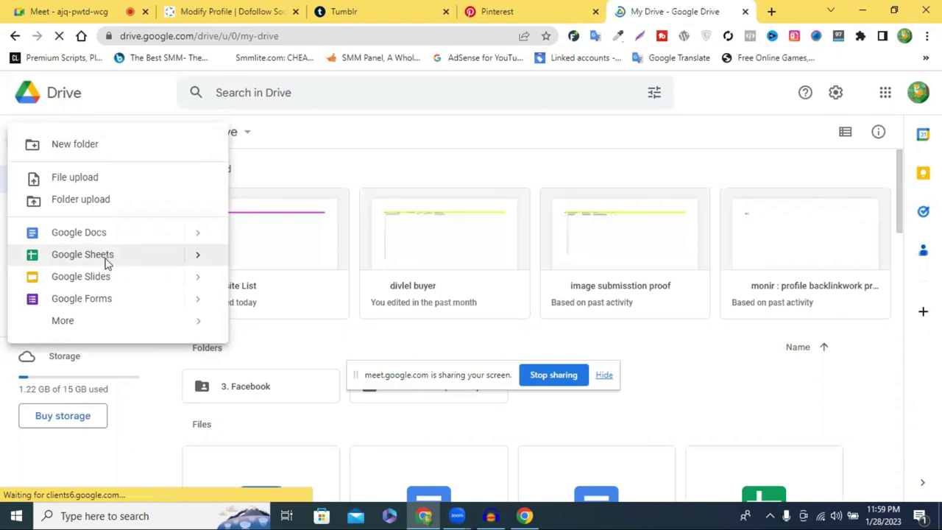
{"action": "left_click", "coordinate": [107, 262]}
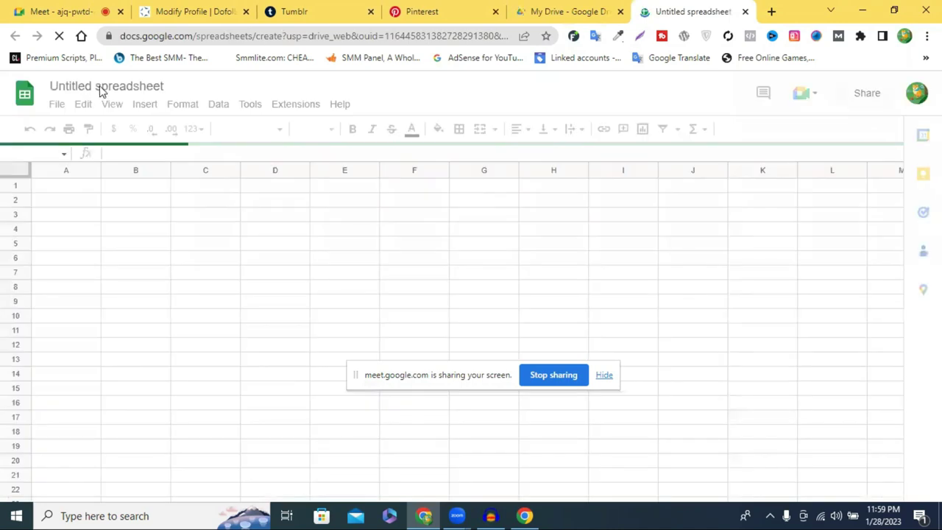
{"action": "left_click", "coordinate": [103, 88]}
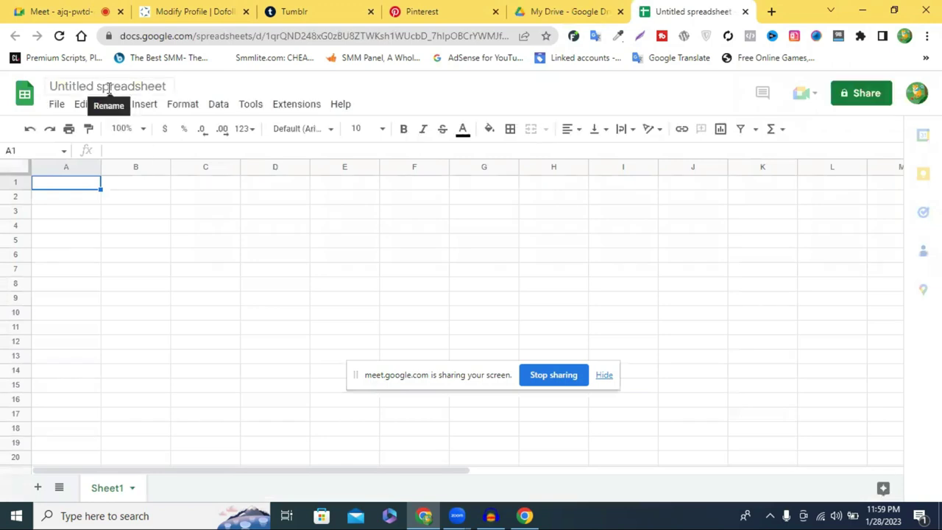
{"action": "left_click", "coordinate": [108, 88]}
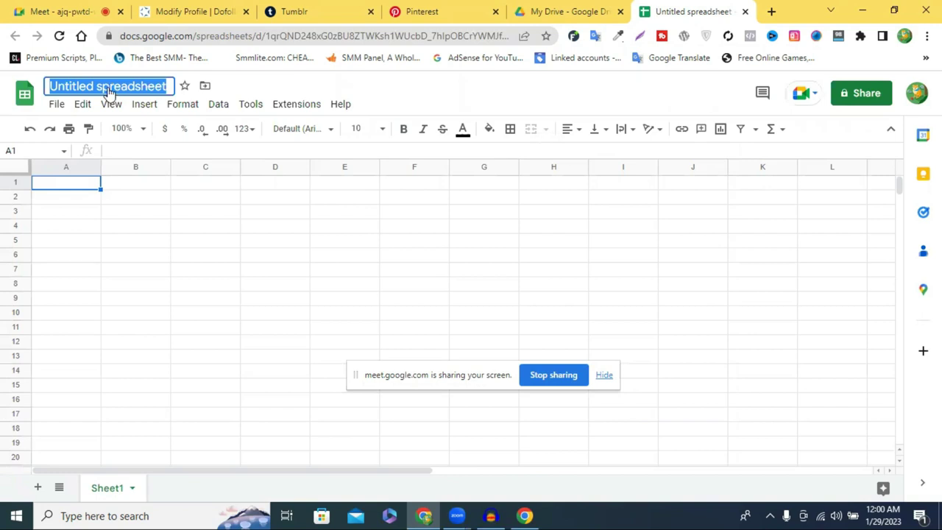
{"action": "type", "text": "donny"}
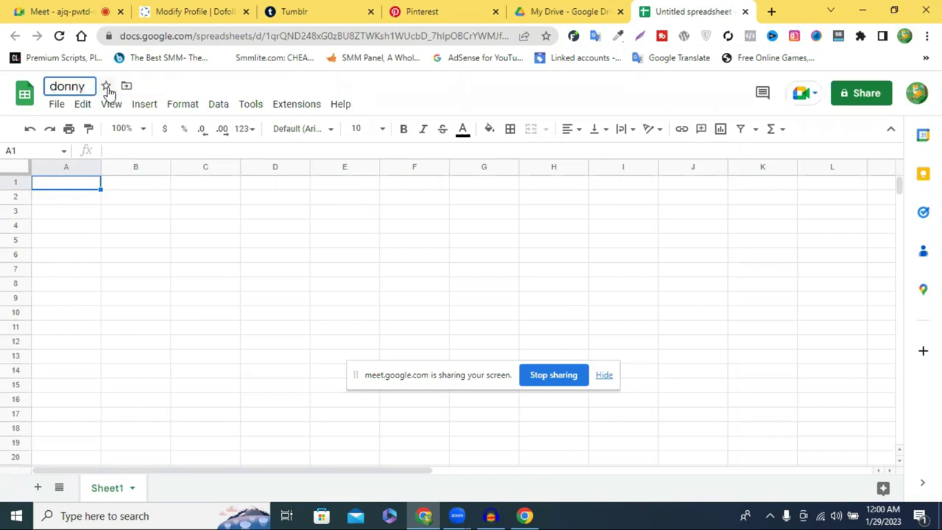
{"action": "type", "text": " buy"}
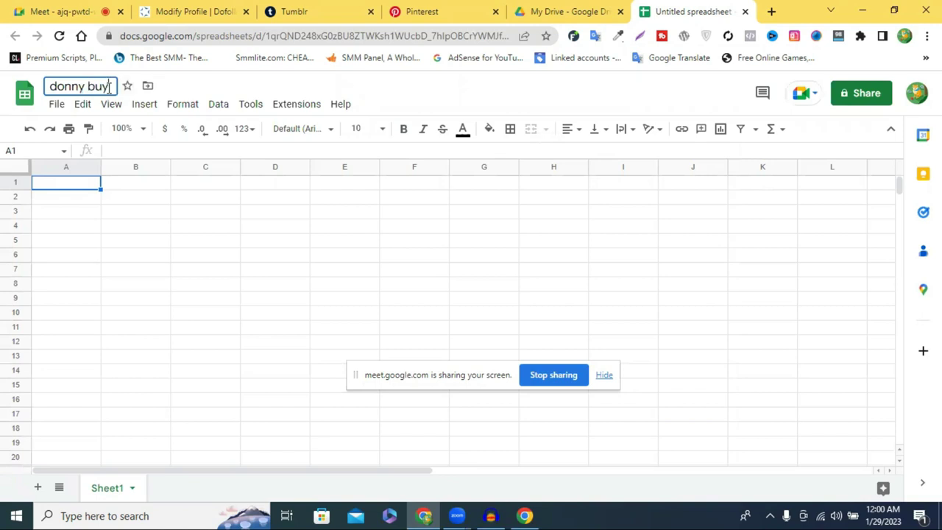
{"action": "type", "text": "er:"}
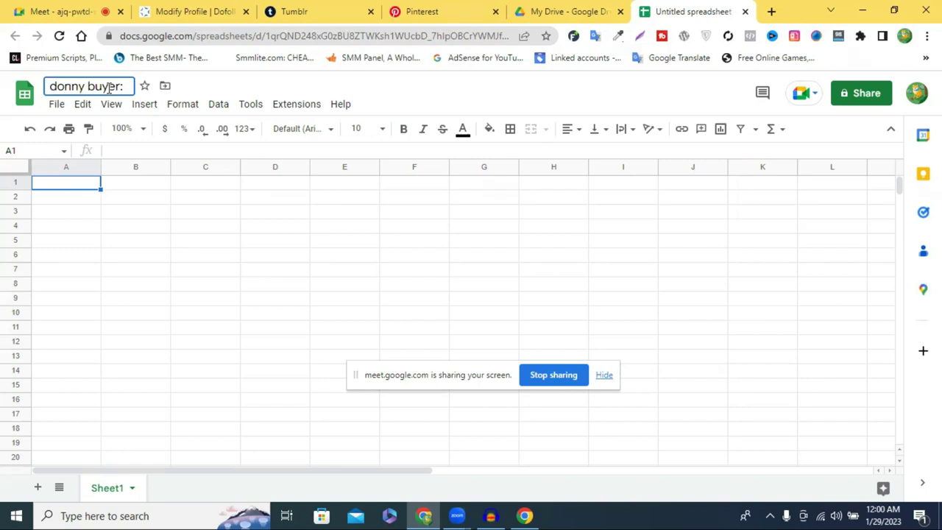
{"action": "type", "text": " 60"}
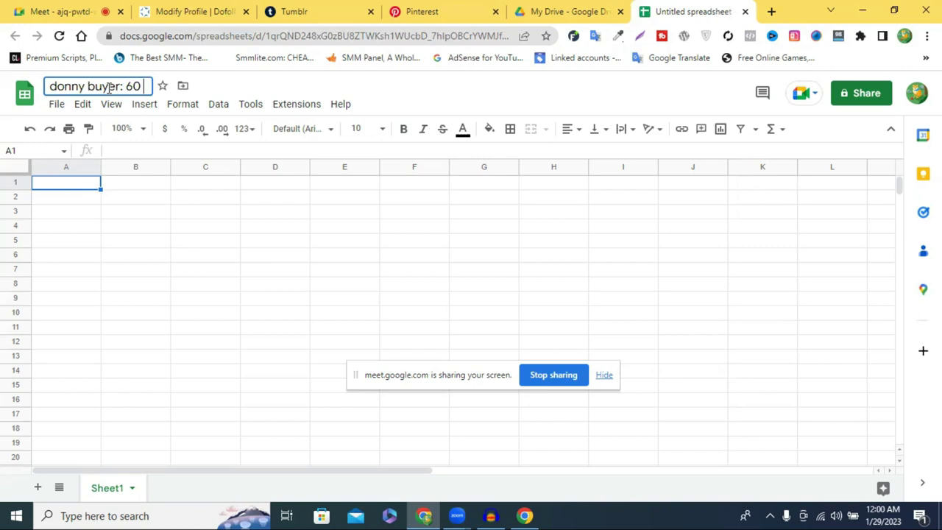
{"action": "type", "text": " prof"}
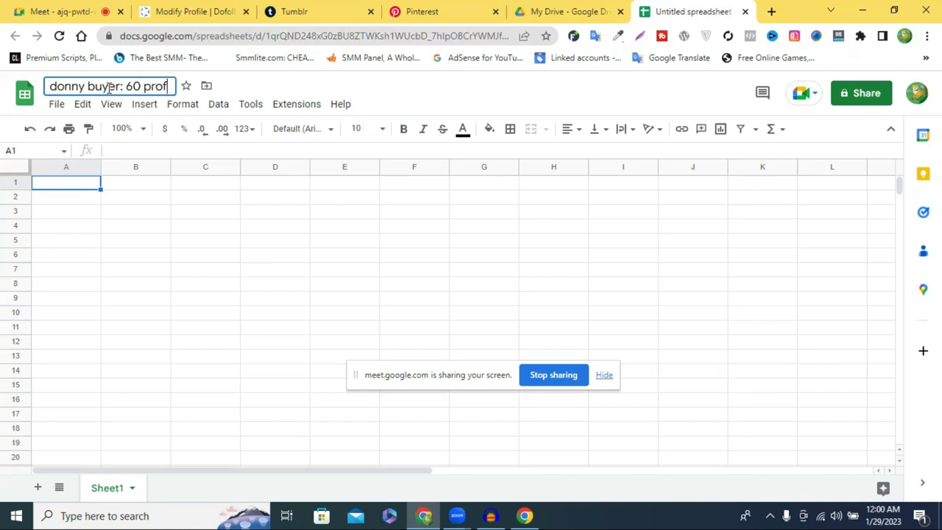
{"action": "type", "text": "ile bac"}
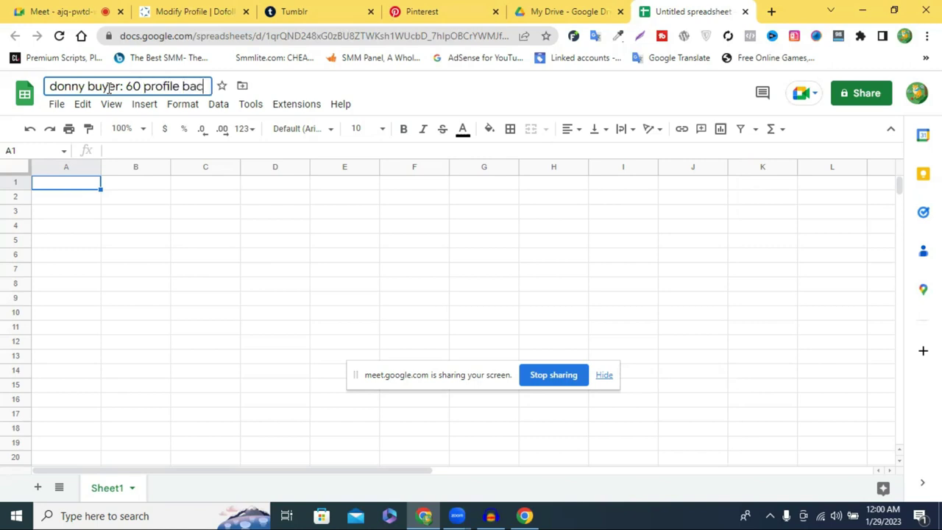
{"action": "type", "text": "klink"}
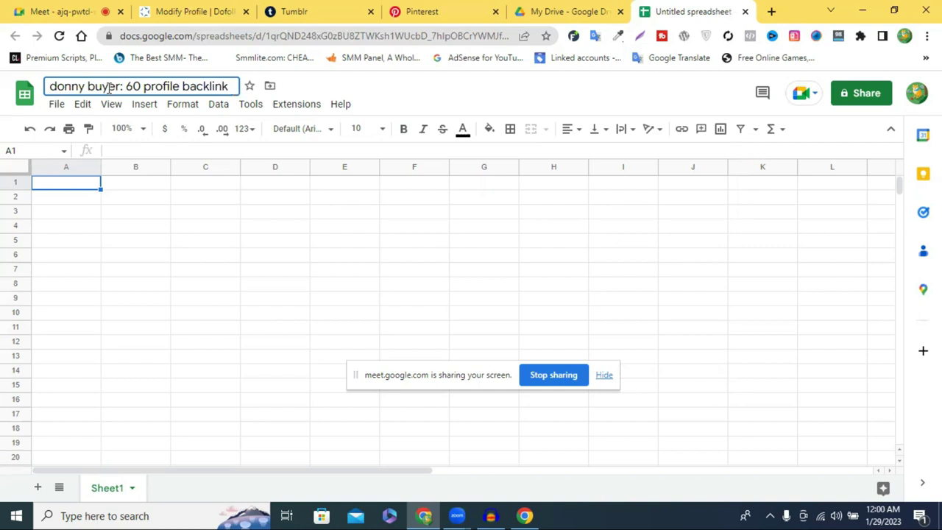
{"action": "type", "text": " proof"}
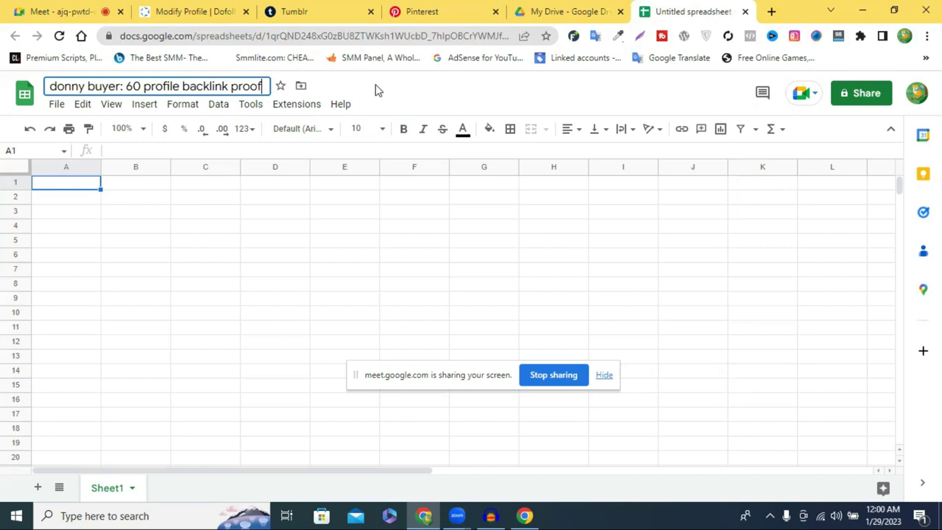
{"action": "key", "text": "Return"}
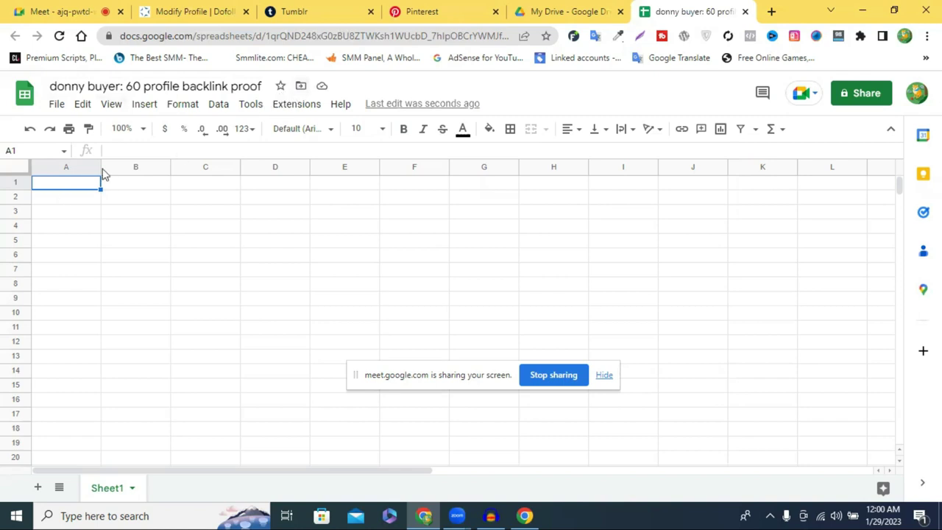
- Narrow column A and enter the header "NO" in cell A1
{"action": "left_click_drag", "start_coordinate": [69, 169], "coordinate": [107, 170]}
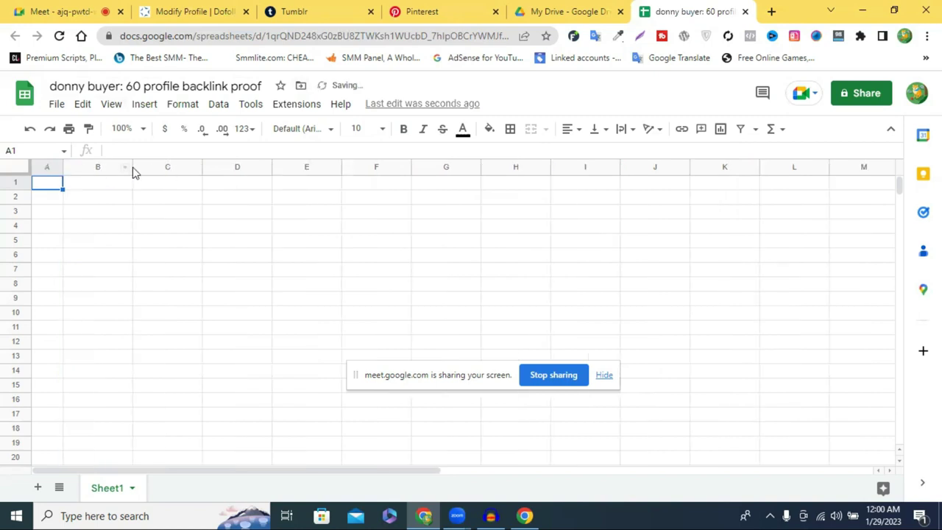
{"action": "double_click", "coordinate": [52, 183]}
{"action": "type", "text": "NO"}
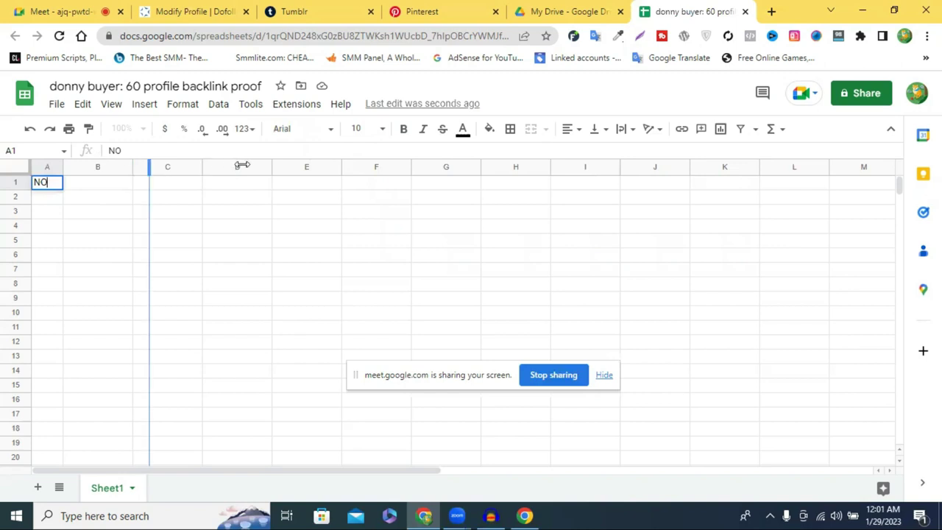
- Widen column B and enter the header "Profile Backlink Site Link" in cell B1
{"action": "left_click", "coordinate": [127, 182]}
{"action": "type", "text": "We"}
{"action": "key", "text": "BackSpace"}
{"action": "key", "text": "BackSpace"}
{"action": "type", "text": "Profile Backlink"}
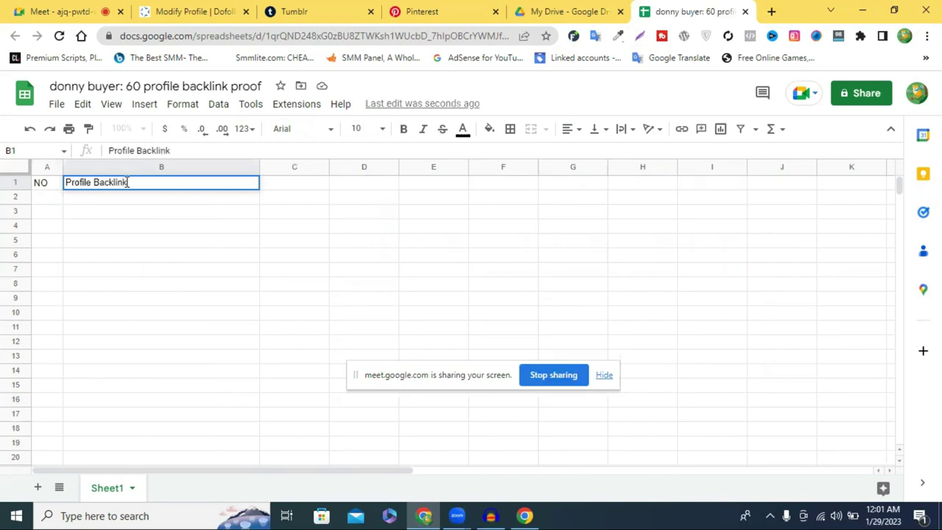
{"action": "type", "text": " Site Link"}
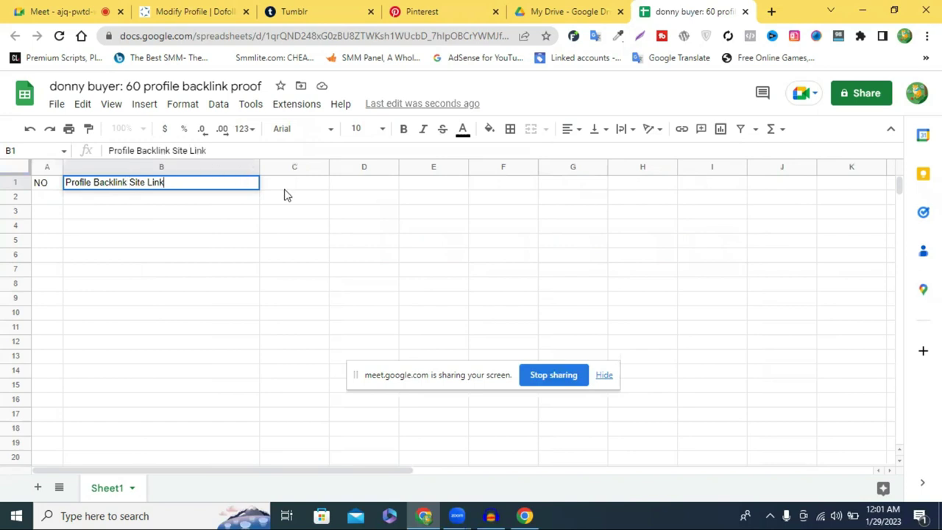
- Widen column C and enter the header "Screenshot Link" in cell C1
{"action": "left_click_drag", "start_coordinate": [329, 165], "coordinate": [349, 165]}
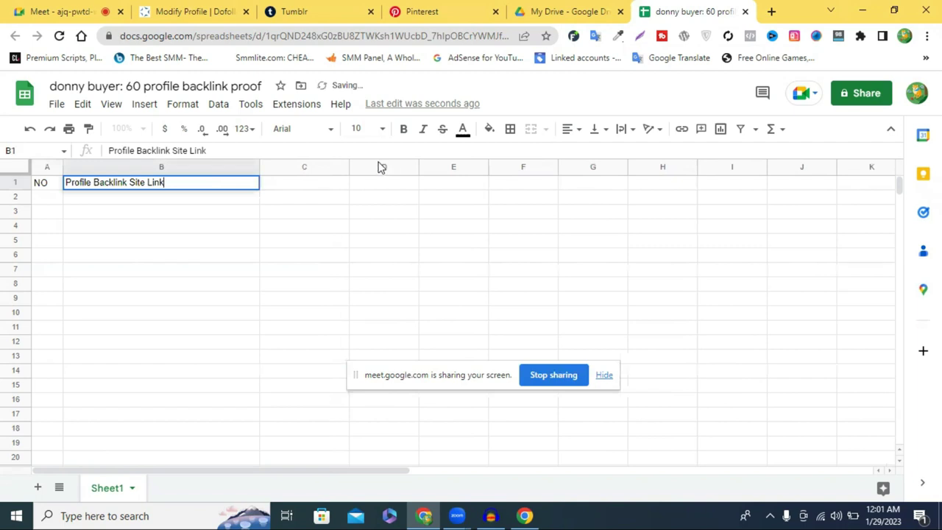
{"action": "key", "text": "Tab"}
{"action": "left_click_drag", "start_coordinate": [348, 166], "coordinate": [392, 166]}
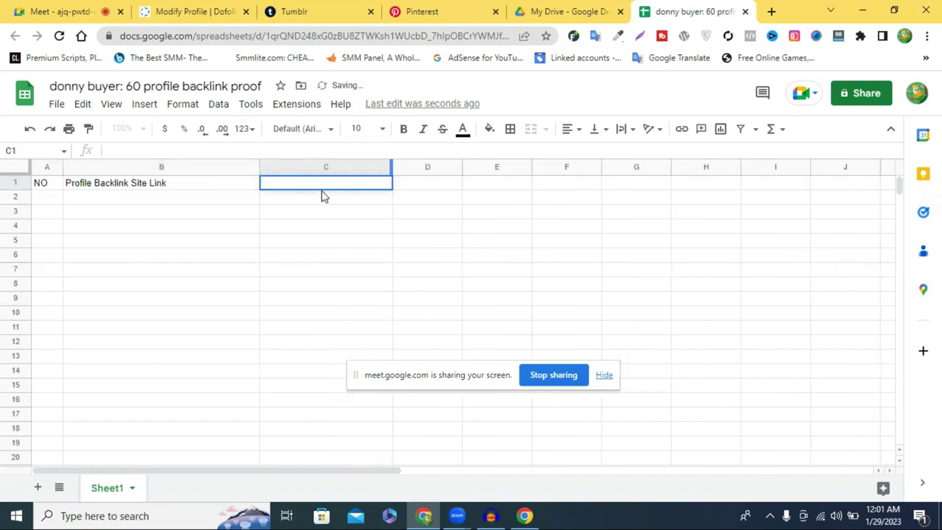
{"action": "type", "text": "Sc"}
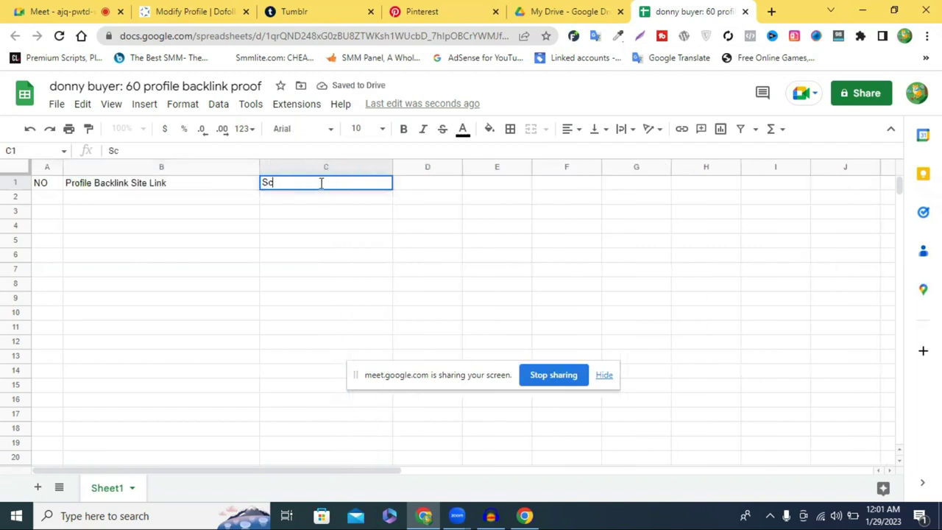
{"action": "type", "text": "reenshot Link"}
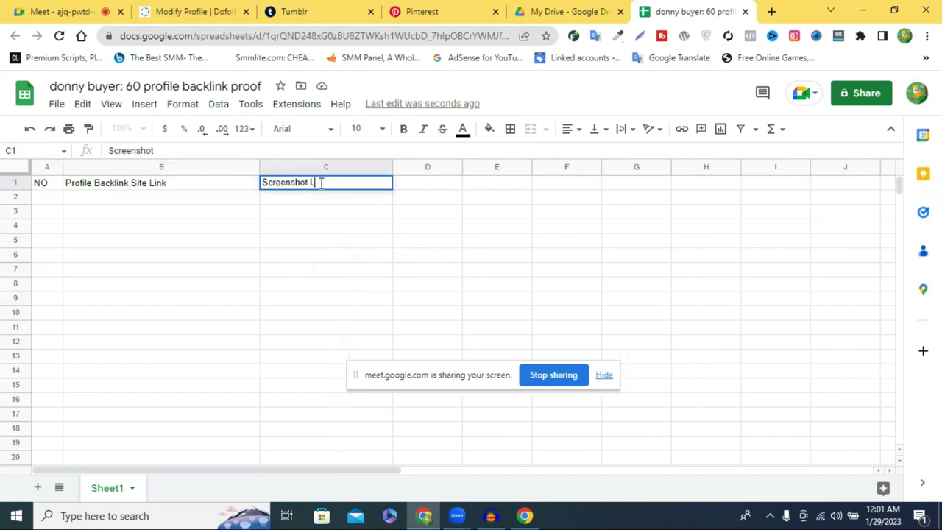
- Enter the headers "DA" in D1 and "PA" in E1, narrowing column D to suit its short header
{"action": "left_click", "coordinate": [441, 196]}
{"action": "left_click_drag", "start_coordinate": [462, 169], "coordinate": [521, 170]}
{"action": "left_click", "coordinate": [441, 183]}
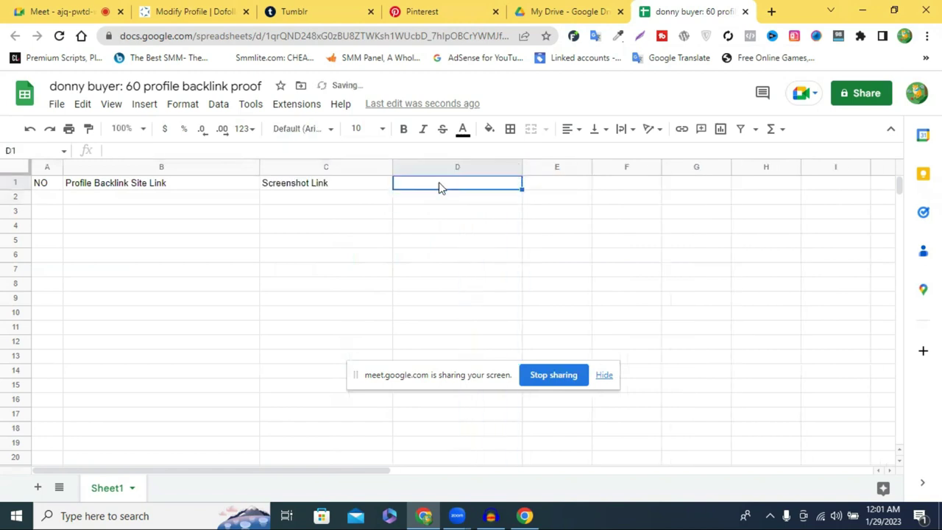
{"action": "type", "text": "DA"}
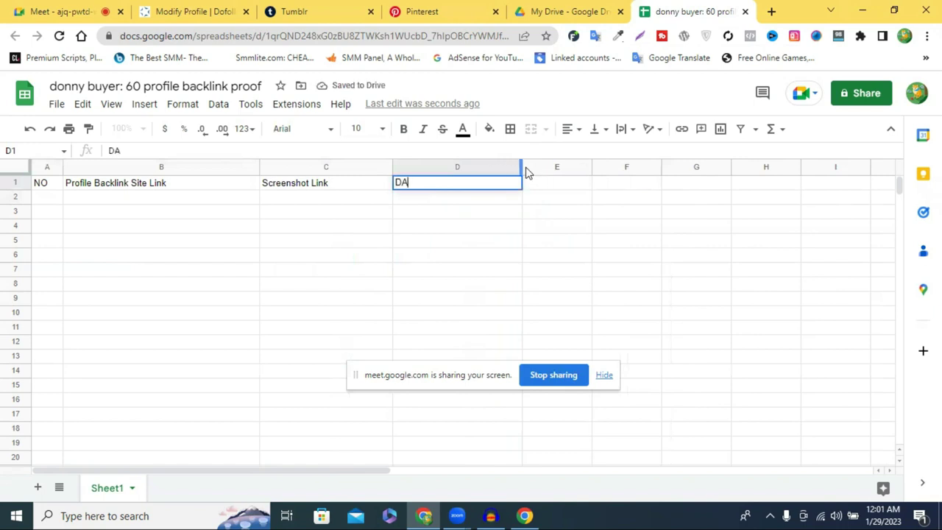
{"action": "left_click_drag", "start_coordinate": [520, 165], "coordinate": [440, 167]}
{"action": "left_click", "coordinate": [475, 188]}
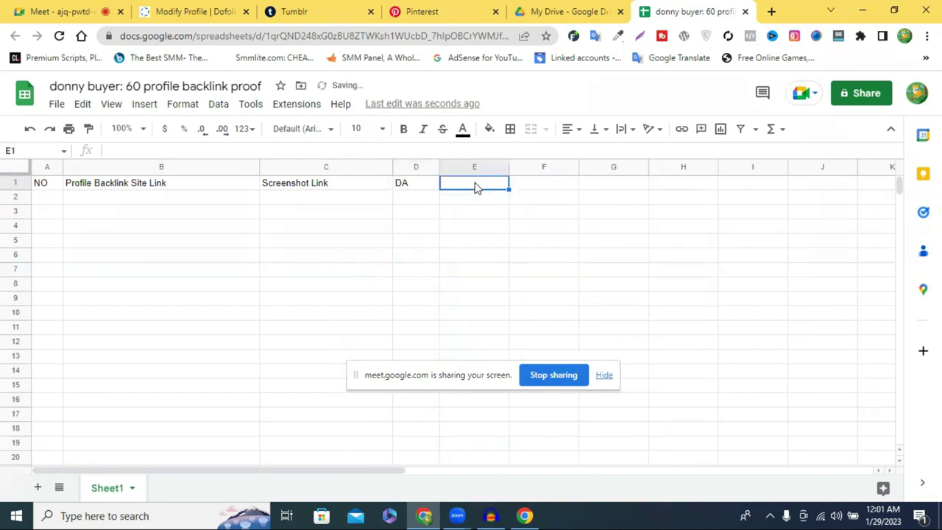
{"action": "type", "text": "PA"}
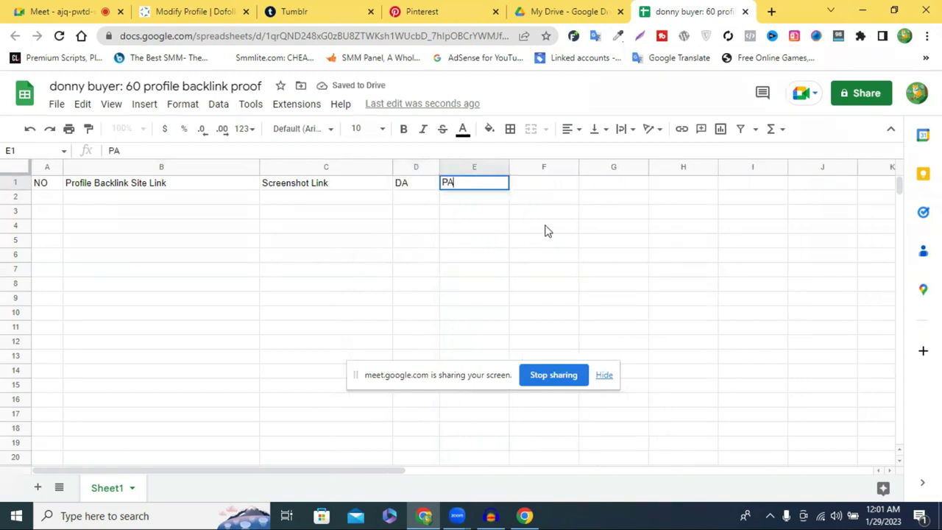
- Widen column F and enter the header "Live Link/Profile Link" in cell F1
{"action": "left_click", "coordinate": [545, 231]}
{"action": "left_click_drag", "start_coordinate": [578, 167], "coordinate": [634, 167]}
{"action": "left_click", "coordinate": [554, 184]}
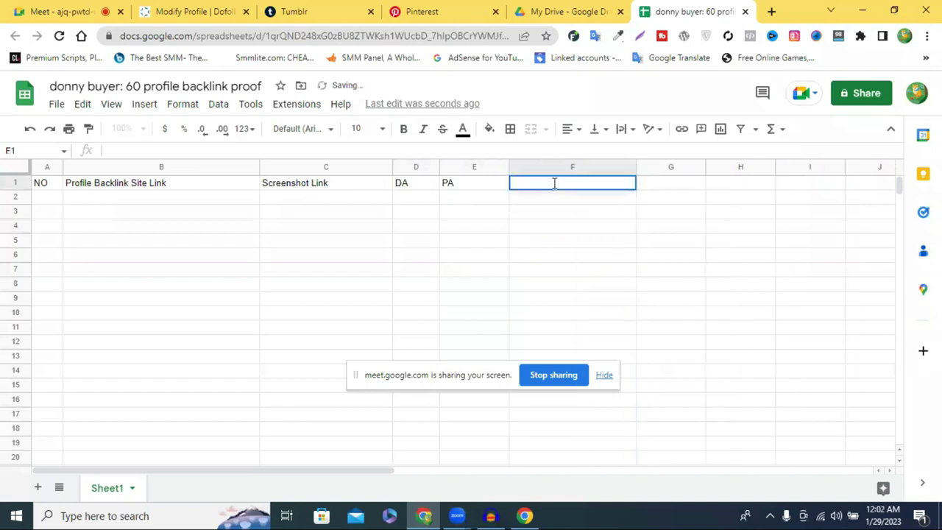
{"action": "type", "text": "Liv"}
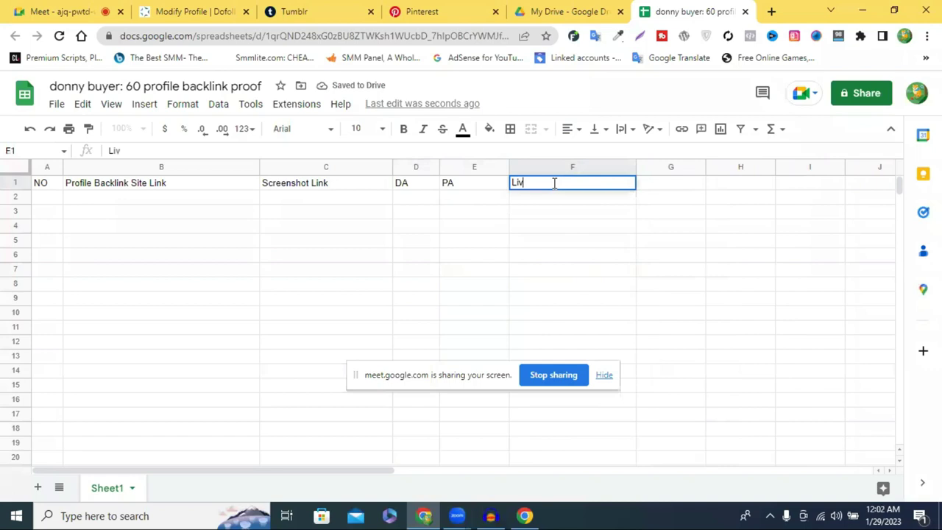
{"action": "type", "text": "e Link"}
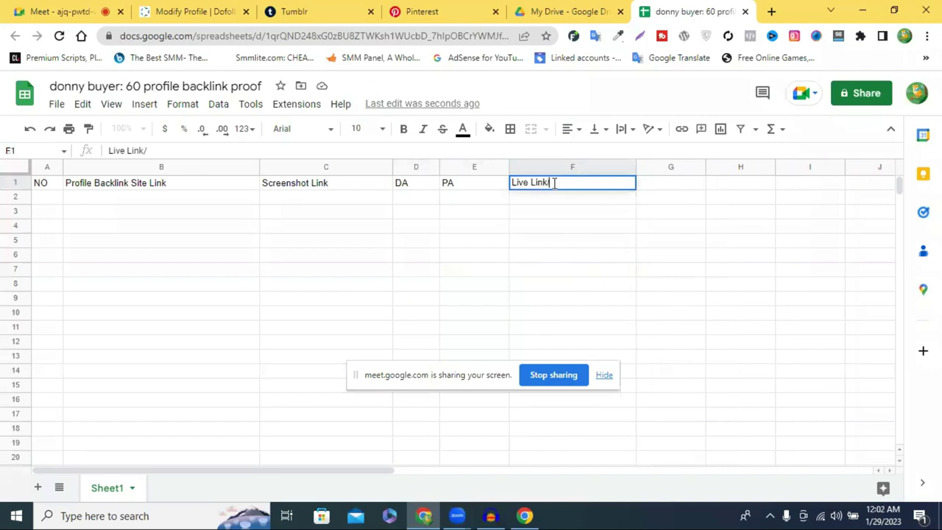
{"action": "type", "text": "/Profile Link"}
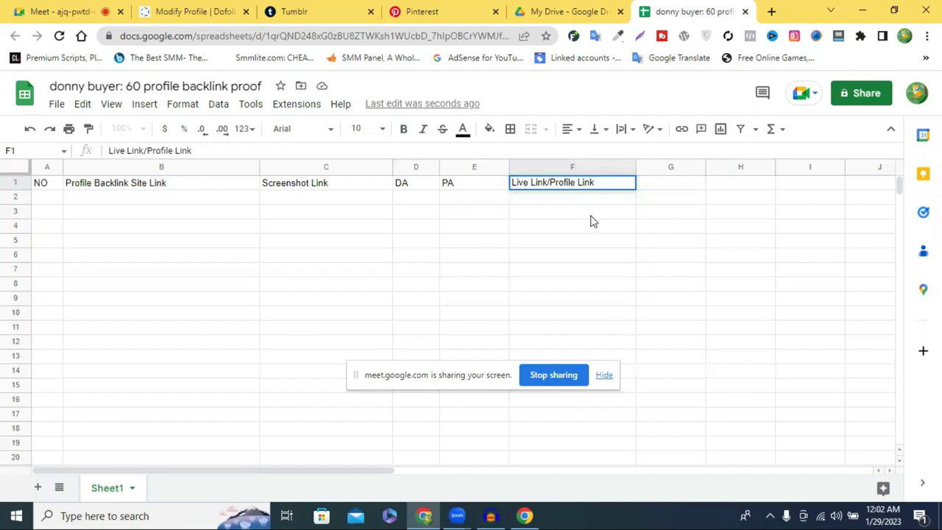
{"action": "key", "text": "Return"}
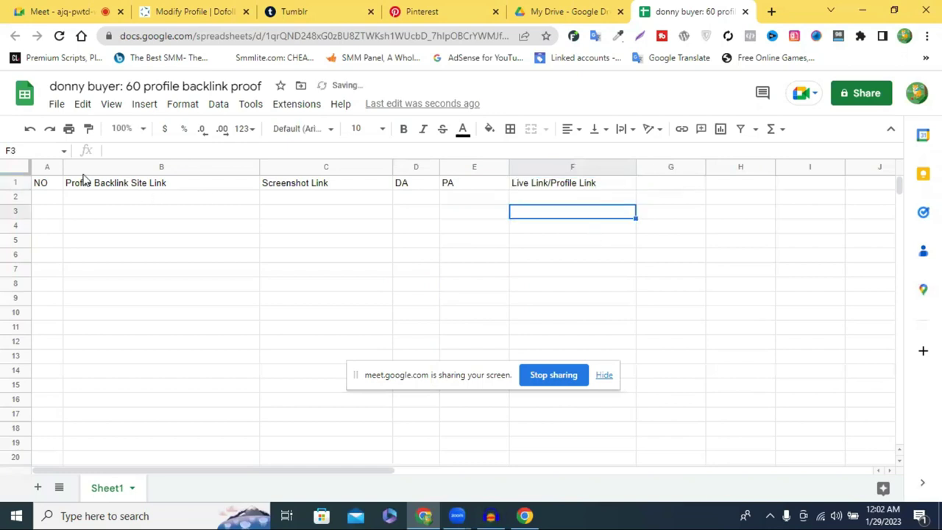
- Set the header row's font size to 14, then apply bold to it and remove the bold again
{"action": "left_click", "coordinate": [13, 183]}
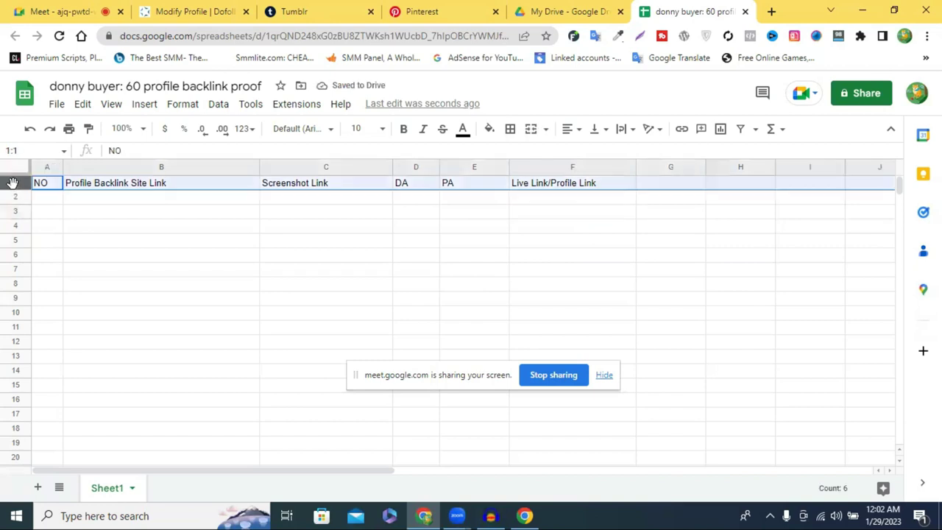
{"action": "left_click", "coordinate": [383, 129]}
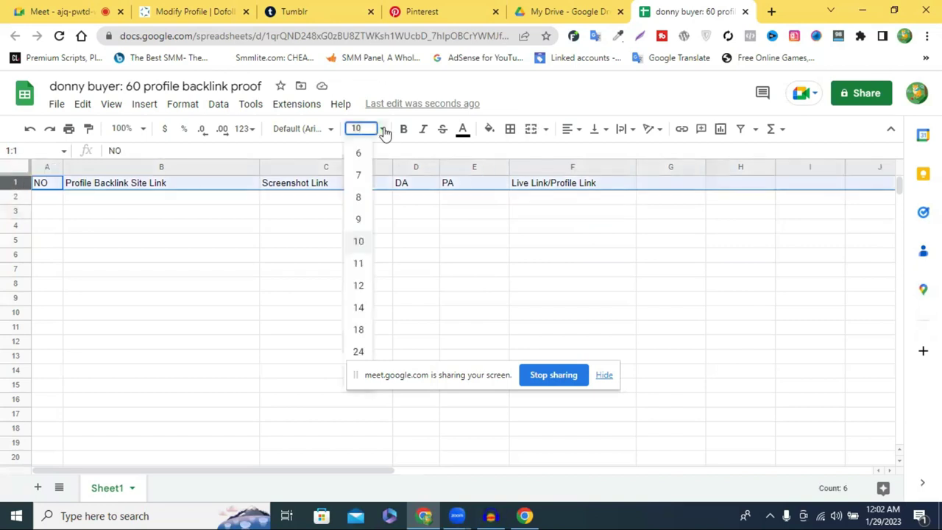
{"action": "left_click", "coordinate": [359, 308]}
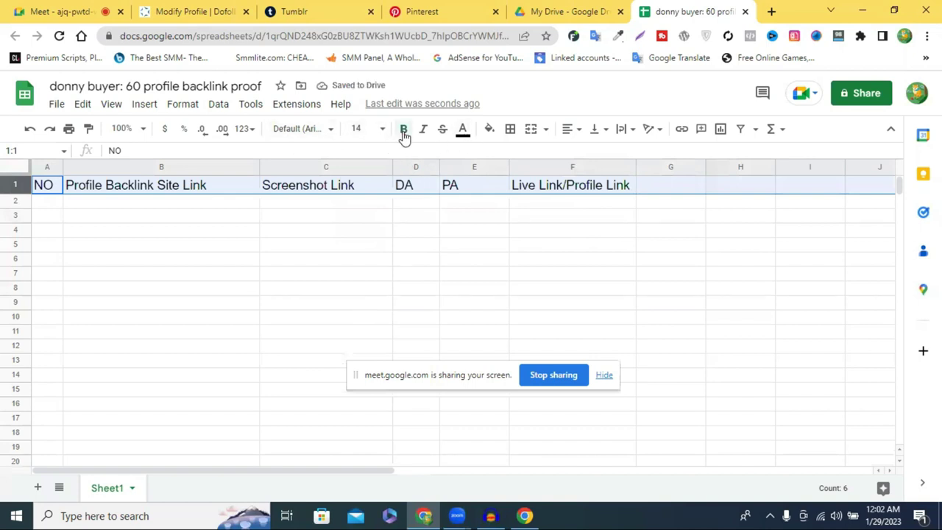
{"action": "left_click", "coordinate": [403, 131]}
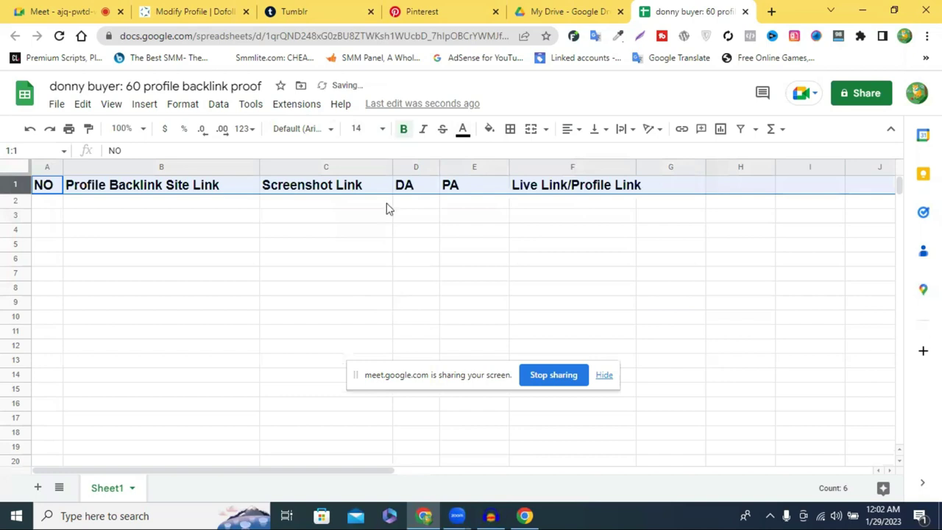
{"action": "left_click", "coordinate": [404, 131]}
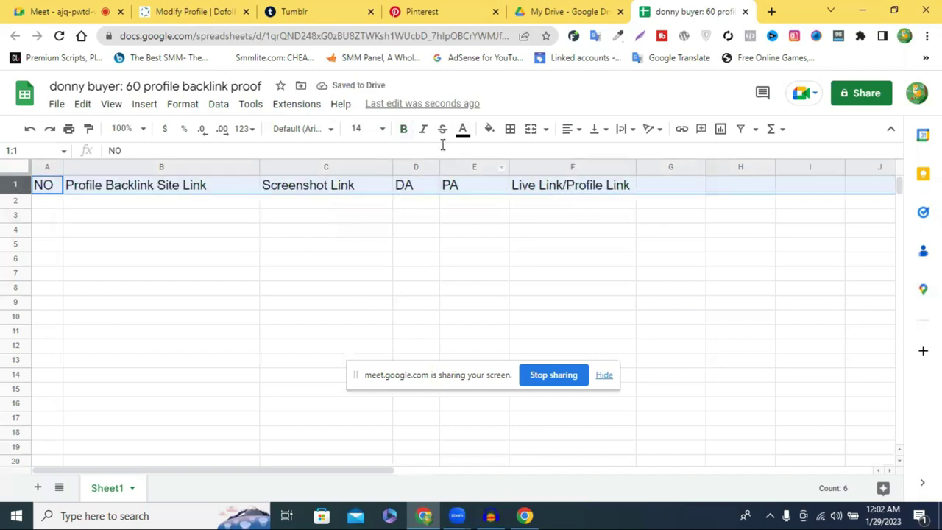
- Fill the header row with yellow background color
{"action": "left_click", "coordinate": [490, 129]}
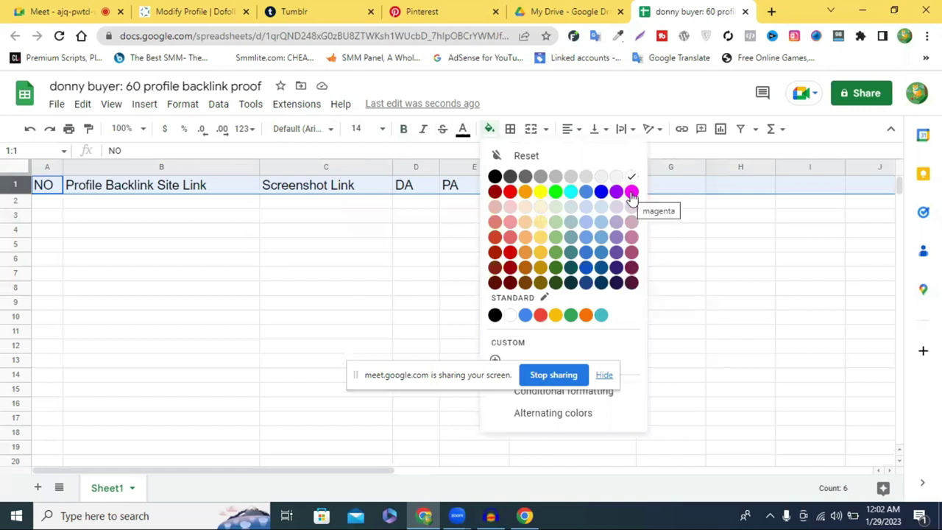
{"action": "left_click", "coordinate": [541, 192]}
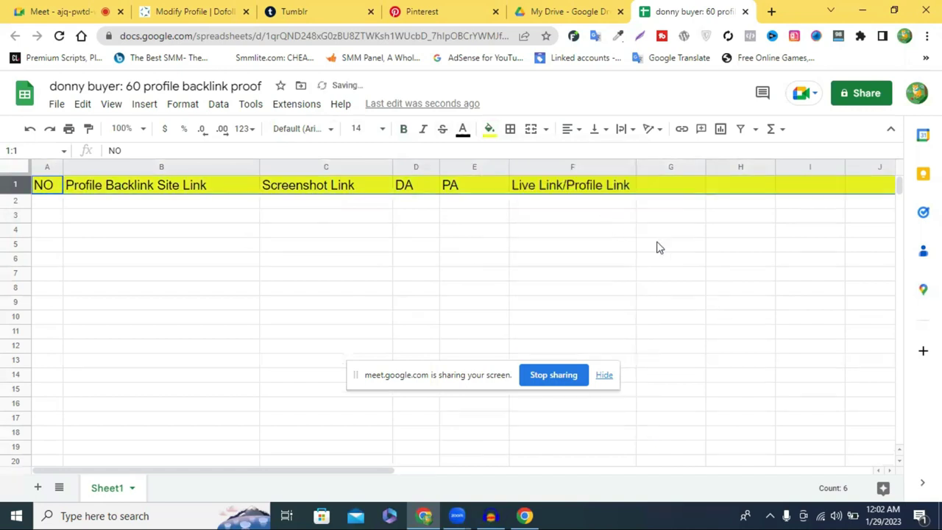
{"action": "left_click", "coordinate": [618, 293]}
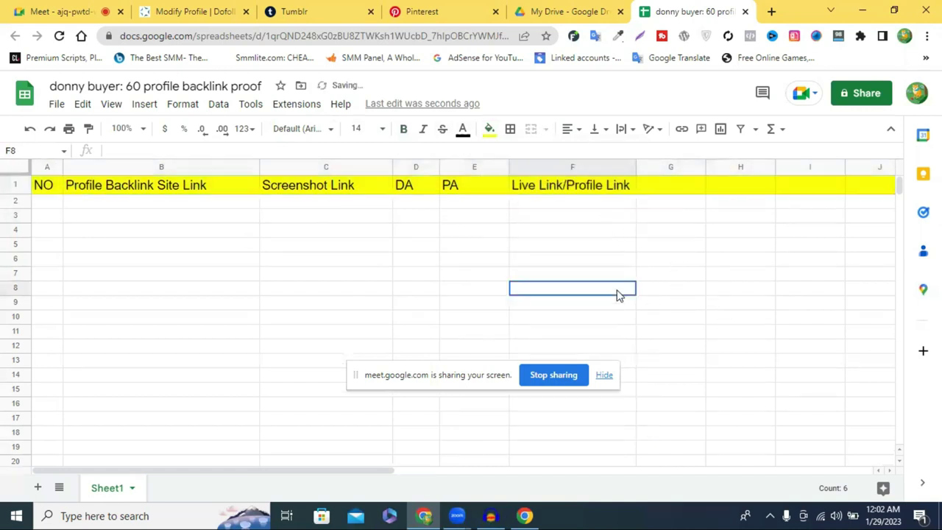
{"action": "left_click", "coordinate": [124, 167]}
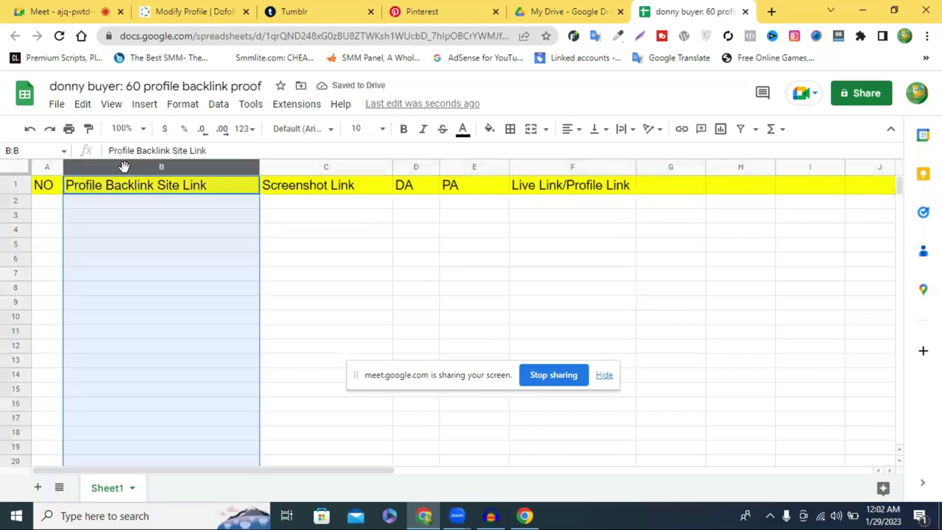
{"action": "left_click", "coordinate": [334, 273]}
- Number the rows under the NO header from 1 to 60, entering 1 and 2 and extending the series down to A61
{"action": "left_click", "coordinate": [41, 206]}
{"action": "double_click", "coordinate": [44, 203]}
{"action": "type", "text": "1"}
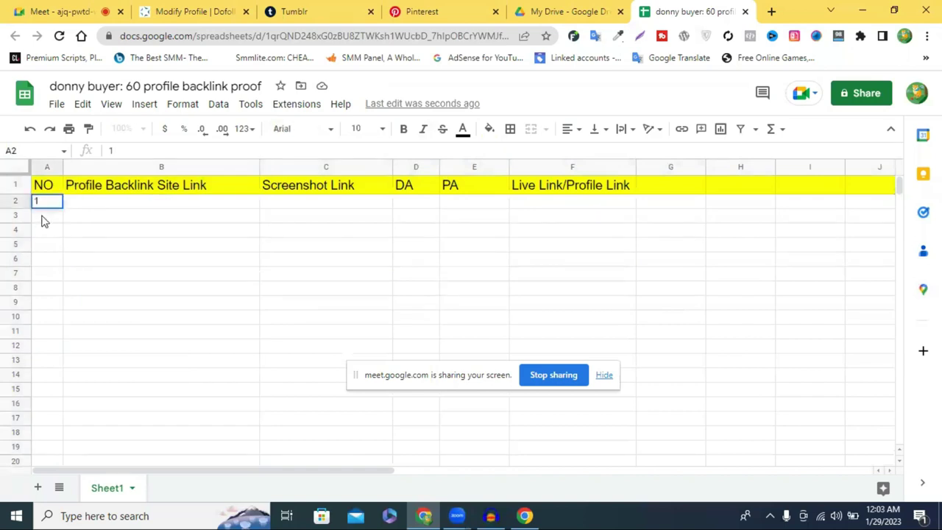
{"action": "left_click", "coordinate": [42, 216]}
{"action": "type", "text": "2"}
{"action": "left_click", "coordinate": [122, 234]}
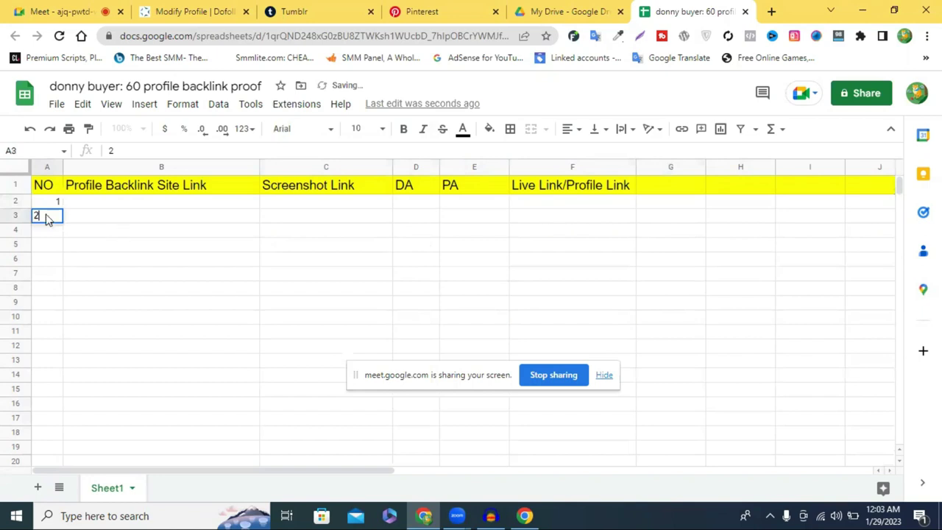
{"action": "left_click_drag", "start_coordinate": [48, 201], "coordinate": [55, 216]}
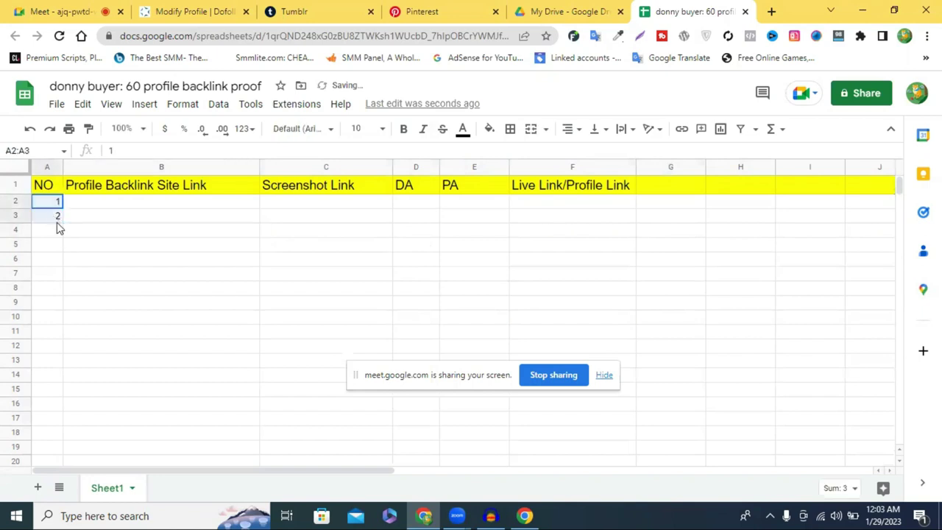
{"action": "left_click_drag", "start_coordinate": [95, 516], "coordinate": [56, 246]}
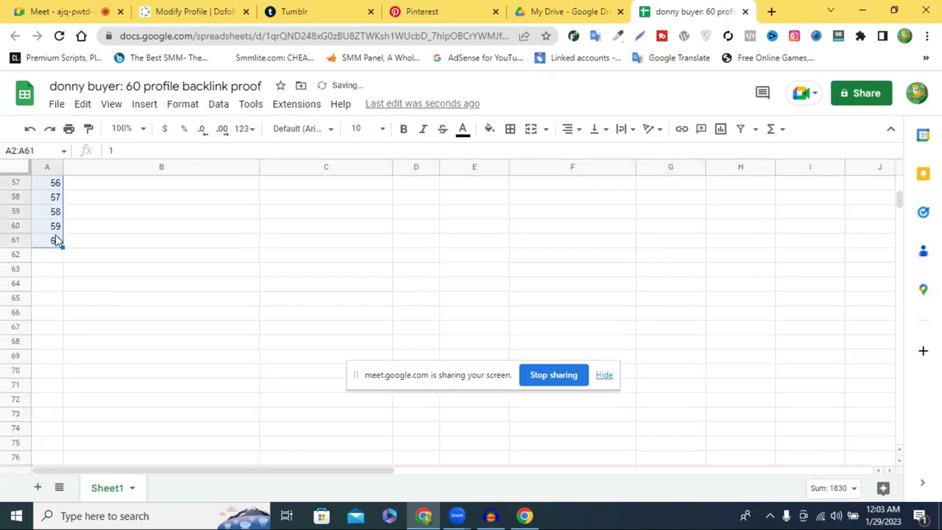
{"action": "scroll", "coordinate": [248, 254], "scroll_direction": "up", "scroll_amount": 7}
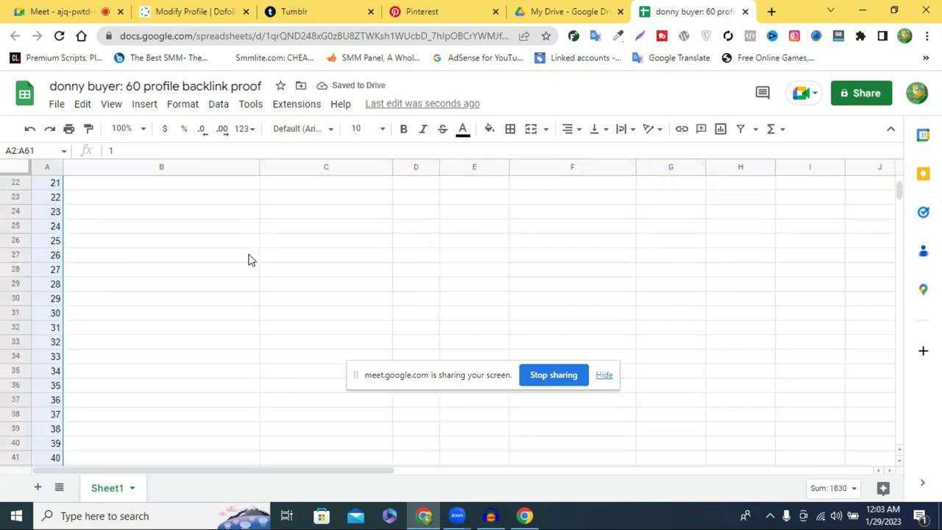
{"action": "scroll", "coordinate": [249, 255], "scroll_direction": "up", "scroll_amount": 4}
{"action": "left_click", "coordinate": [142, 204]}
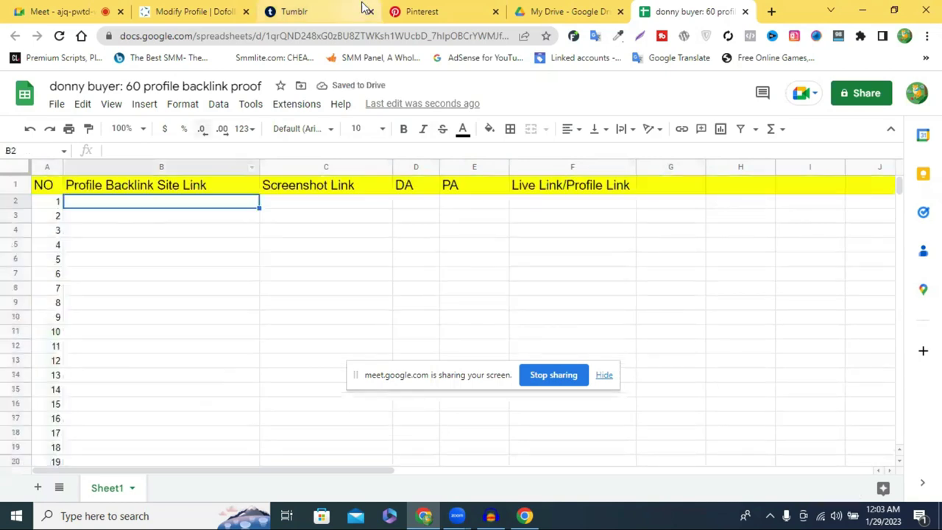
- Close the My Drive page and return to the backlink proof spreadsheet
{"action": "left_click", "coordinate": [587, 11]}
{"action": "left_click", "coordinate": [637, 74]}
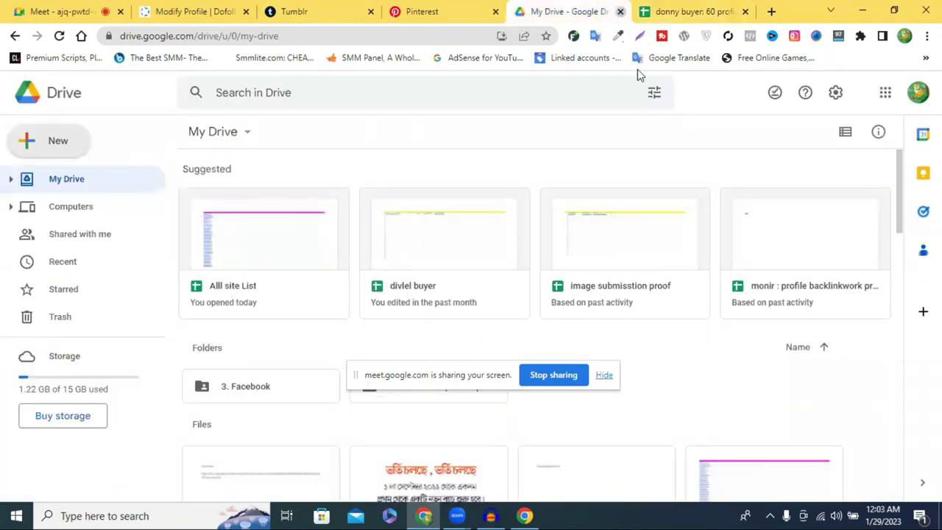
{"action": "key", "text": "ctrl+w"}
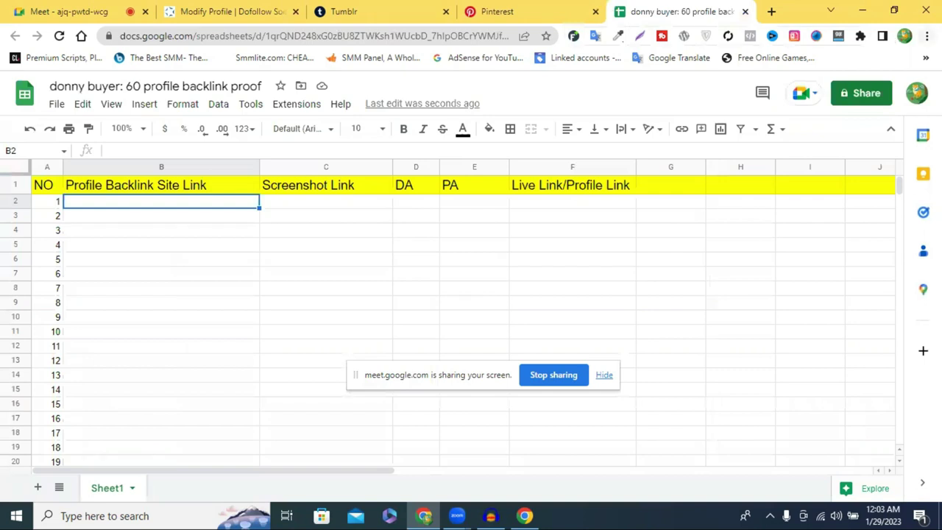
- Open the Chrome Web Store from the browser's extension management page, and close that management page
{"action": "left_click", "coordinate": [927, 35]}
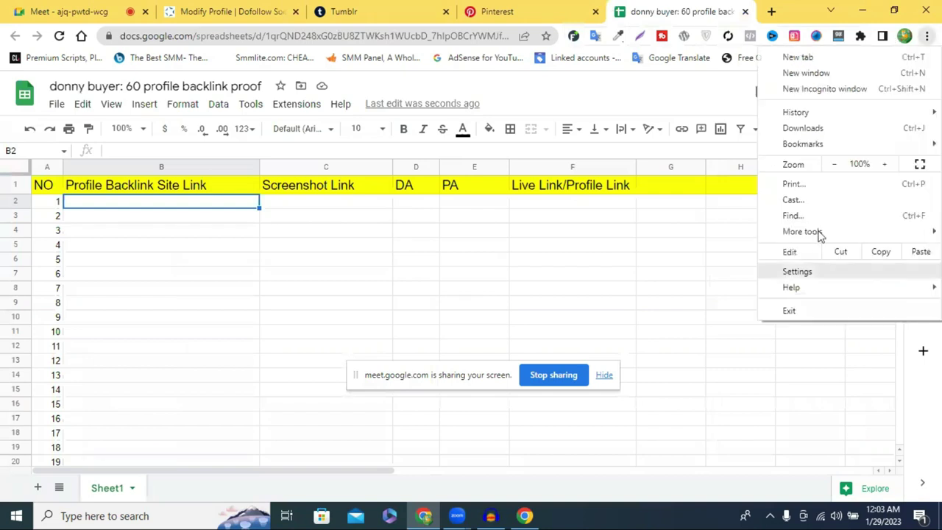
{"action": "mouse_move", "coordinate": [820, 234]}
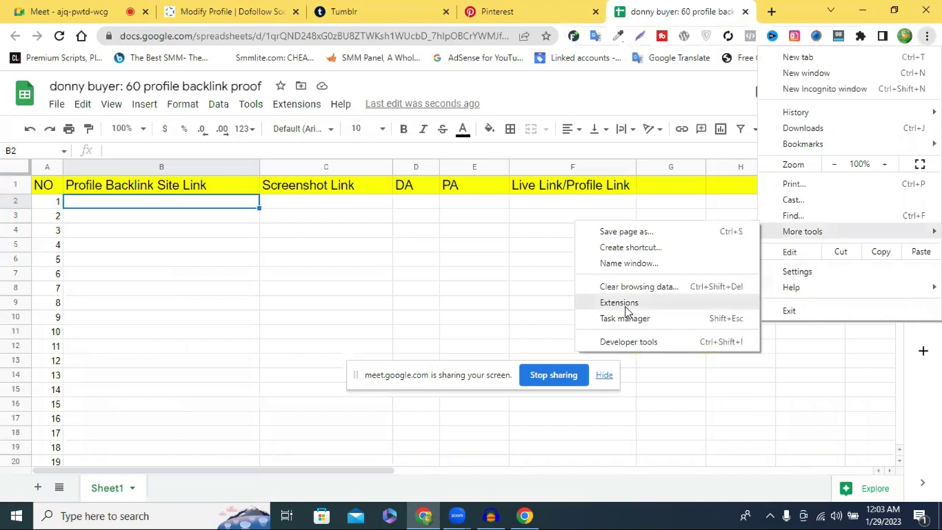
{"action": "left_click", "coordinate": [622, 303]}
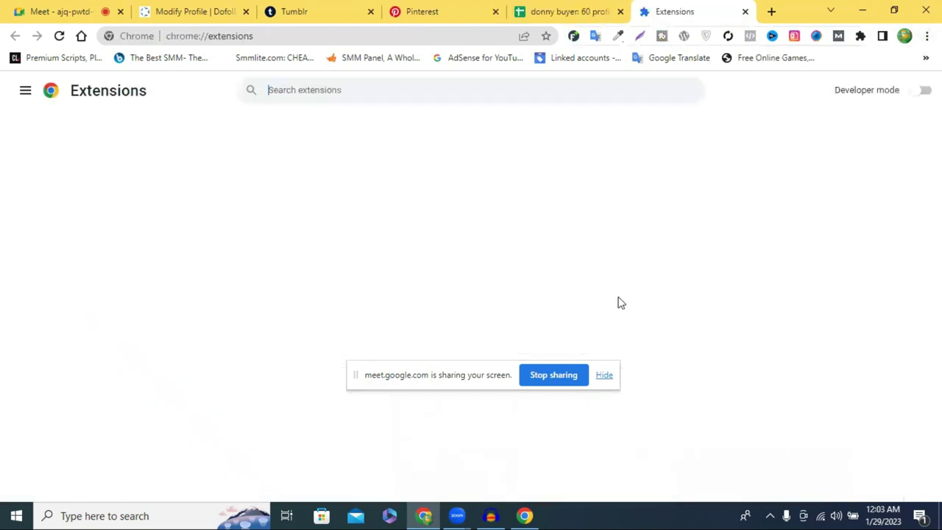
{"action": "left_click", "coordinate": [25, 90]}
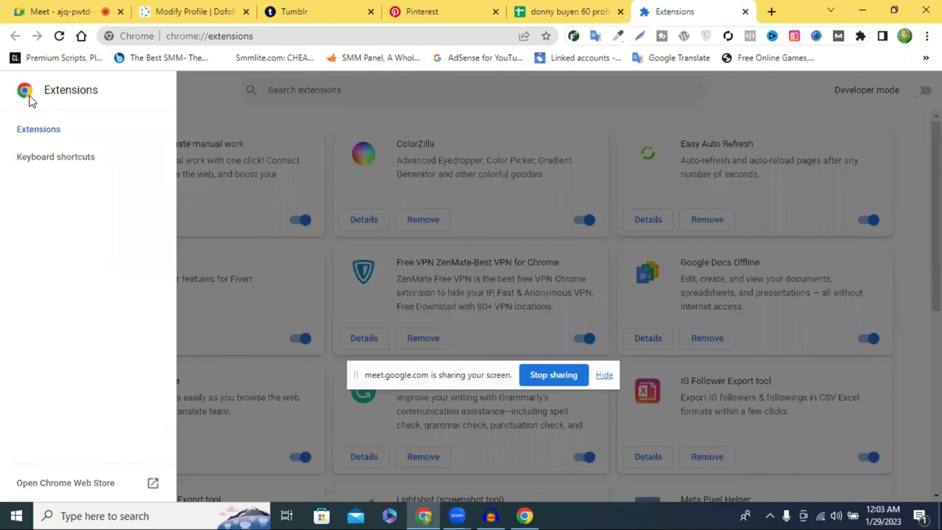
{"action": "left_click", "coordinate": [52, 486]}
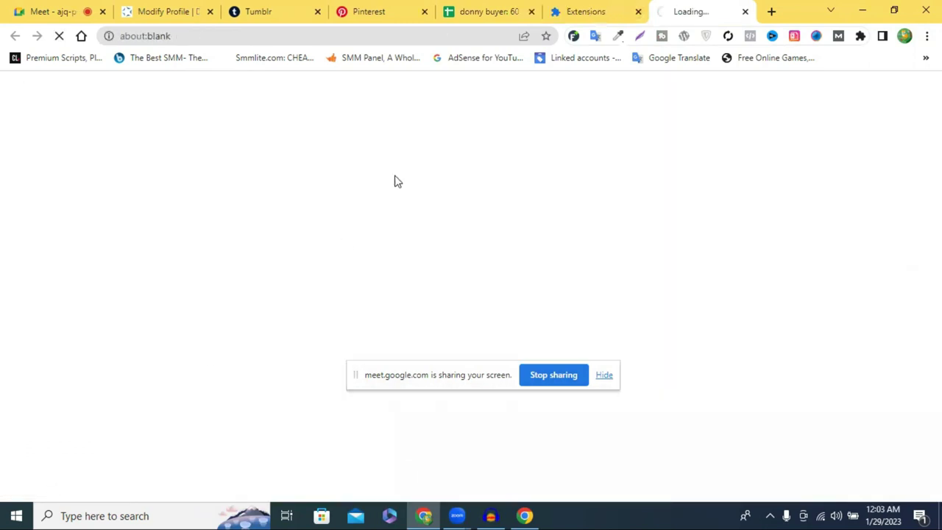
{"action": "left_click", "coordinate": [638, 12]}
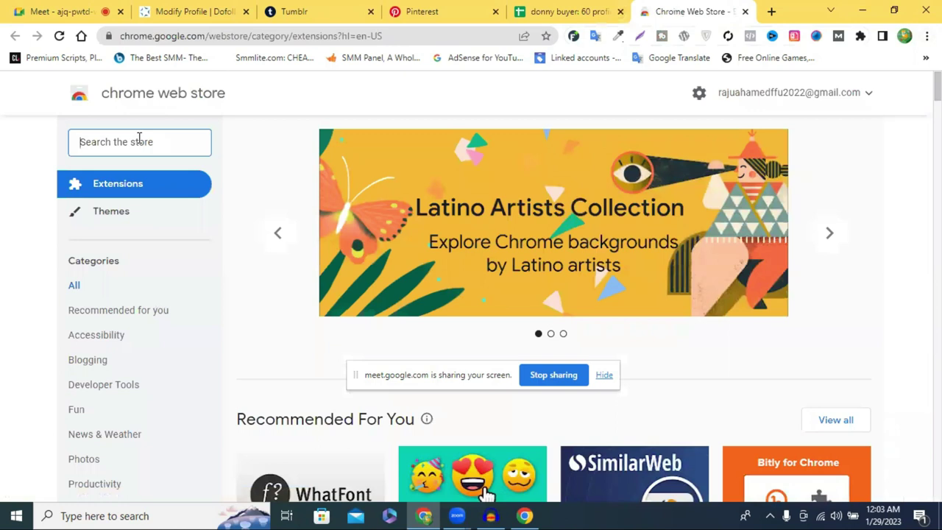
- Search the Chrome Web Store for "lightshot screenshot"
{"action": "type", "text": "li"}
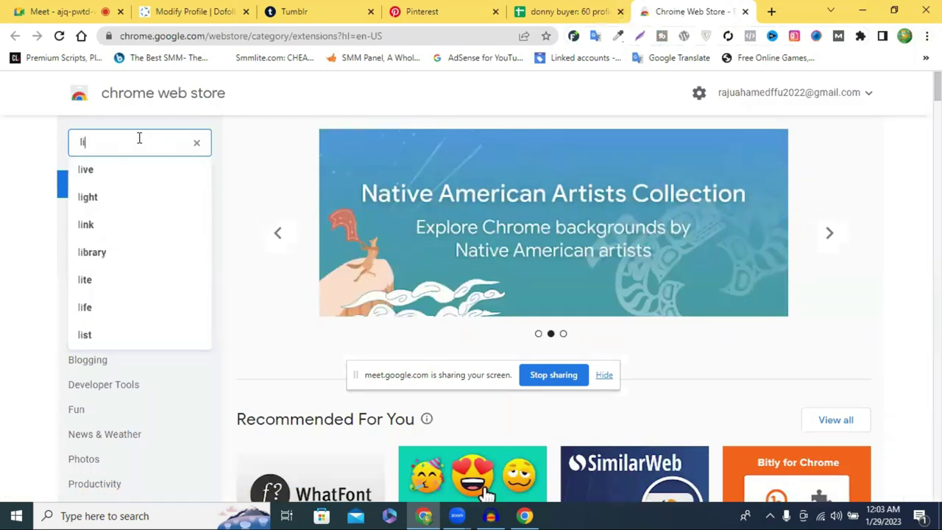
{"action": "type", "text": "gh"}
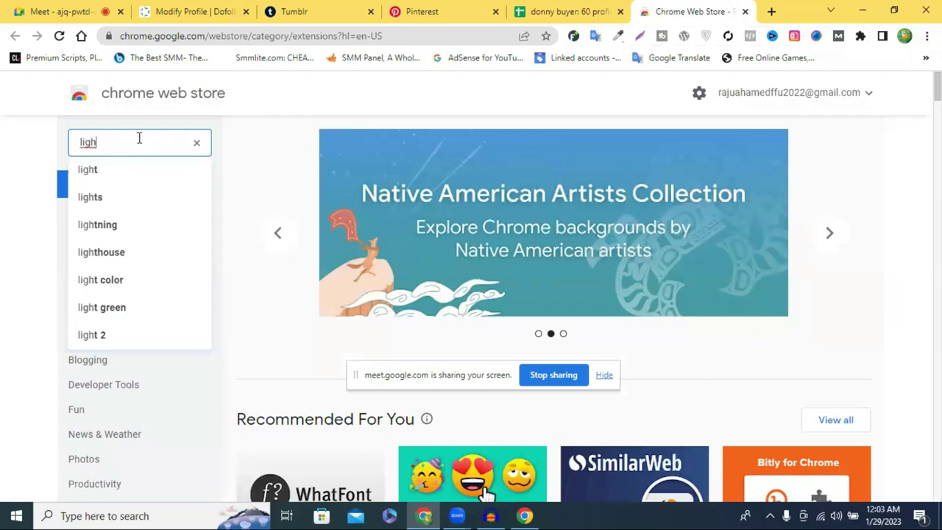
{"action": "type", "text": "t"}
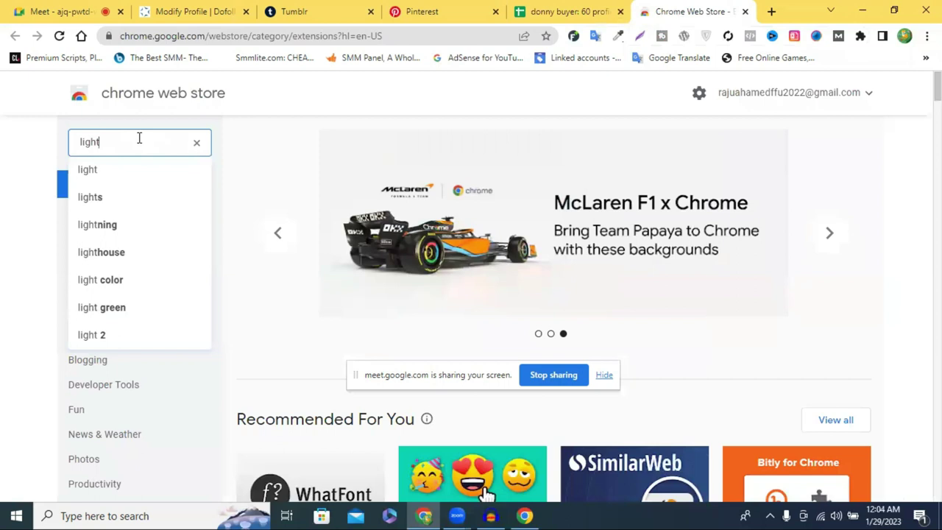
{"action": "type", "text": "shot"}
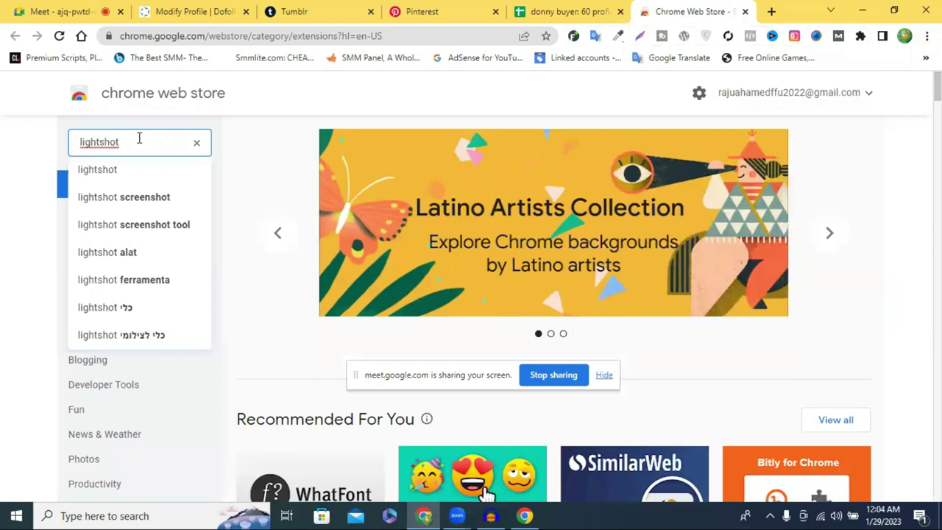
{"action": "left_click", "coordinate": [137, 197]}
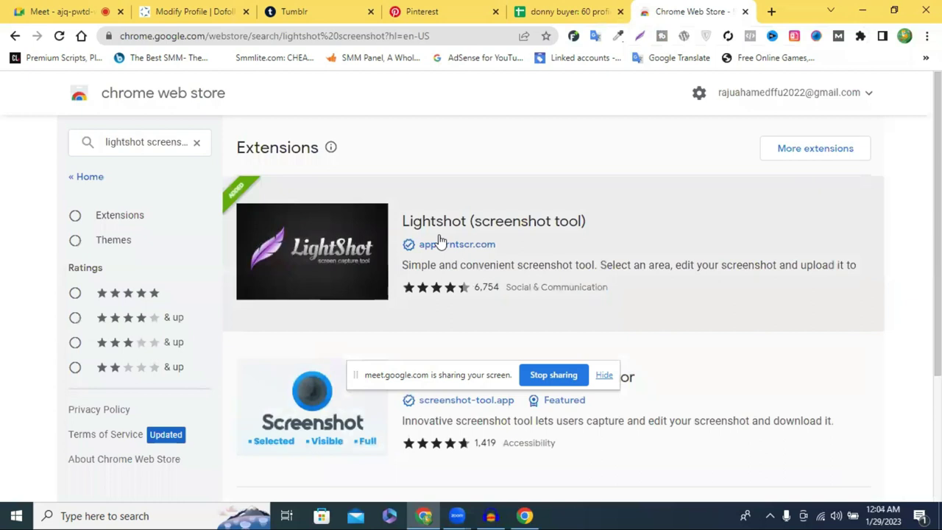
- Copy the search phrase "lightshot screenshot", search Google for it in a new tab, and open the official Lightshot website
{"action": "left_click", "coordinate": [149, 144]}
{"action": "right_click", "coordinate": [152, 145]}
{"action": "left_click", "coordinate": [230, 195]}
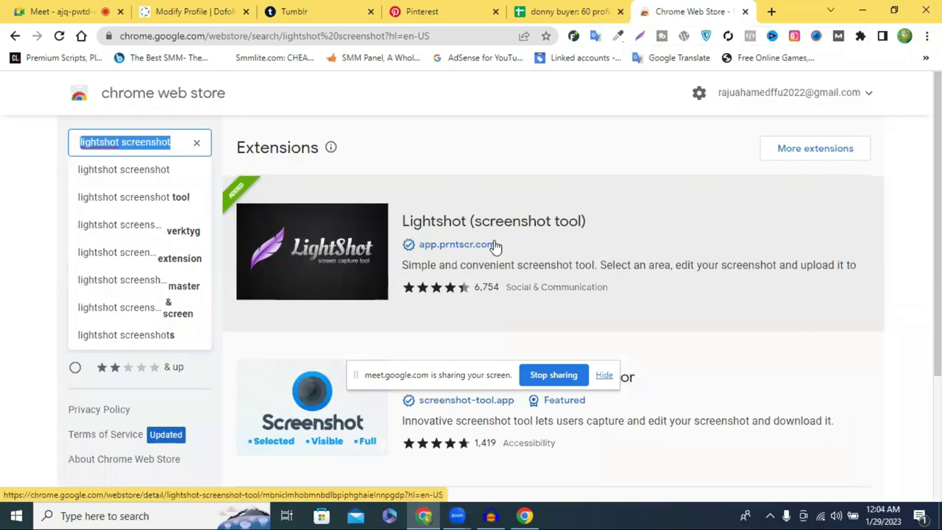
{"action": "left_click", "coordinate": [771, 11]}
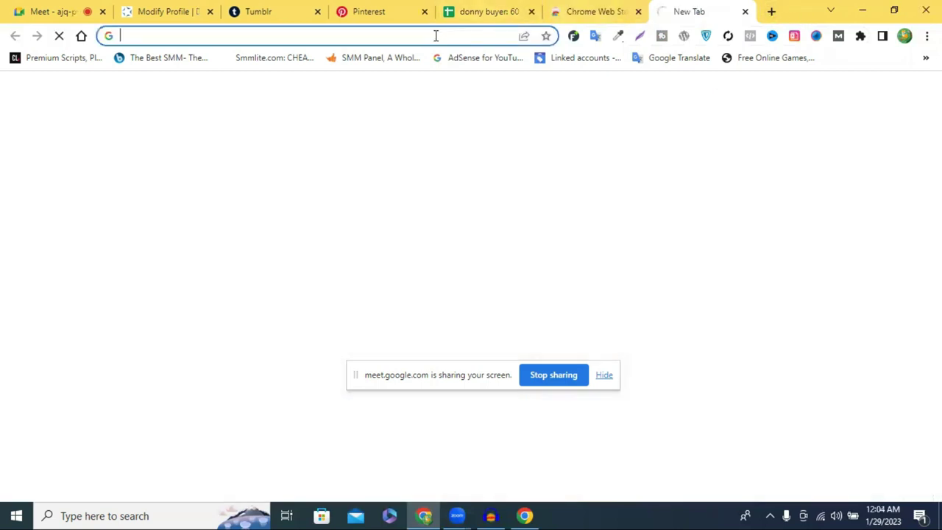
{"action": "right_click", "coordinate": [436, 36]}
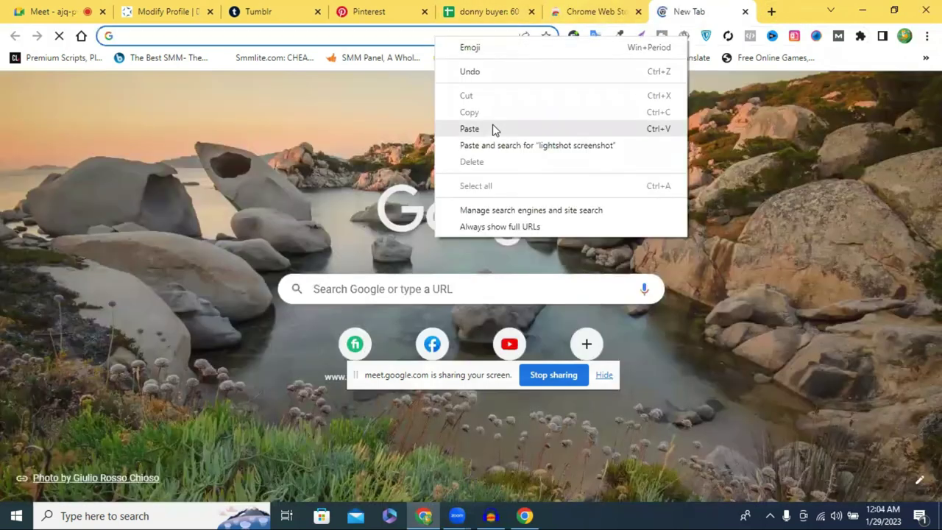
{"action": "left_click", "coordinate": [493, 128]}
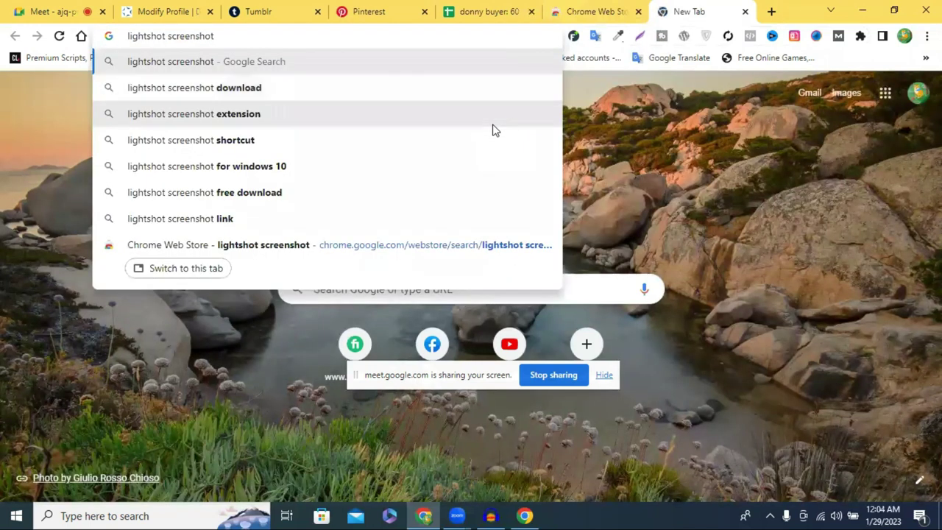
{"action": "key", "text": "Return"}
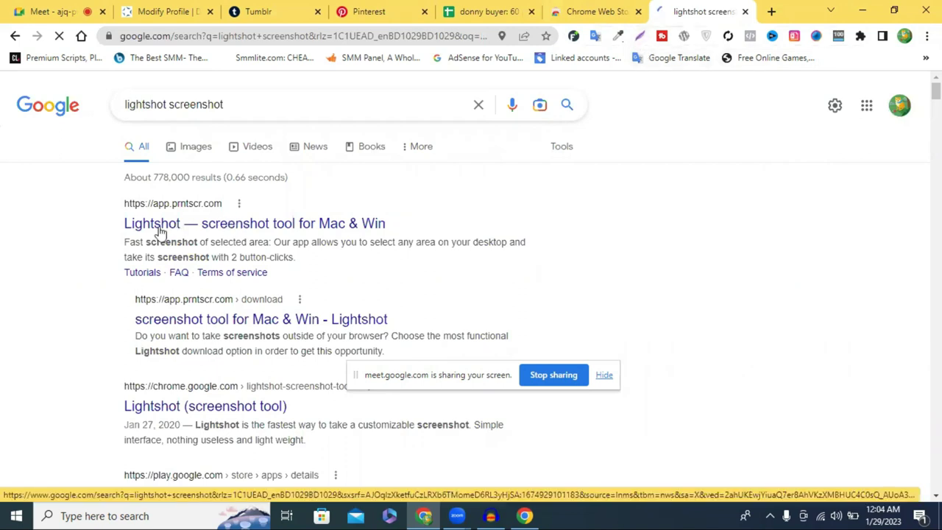
{"action": "left_click", "coordinate": [216, 232]}
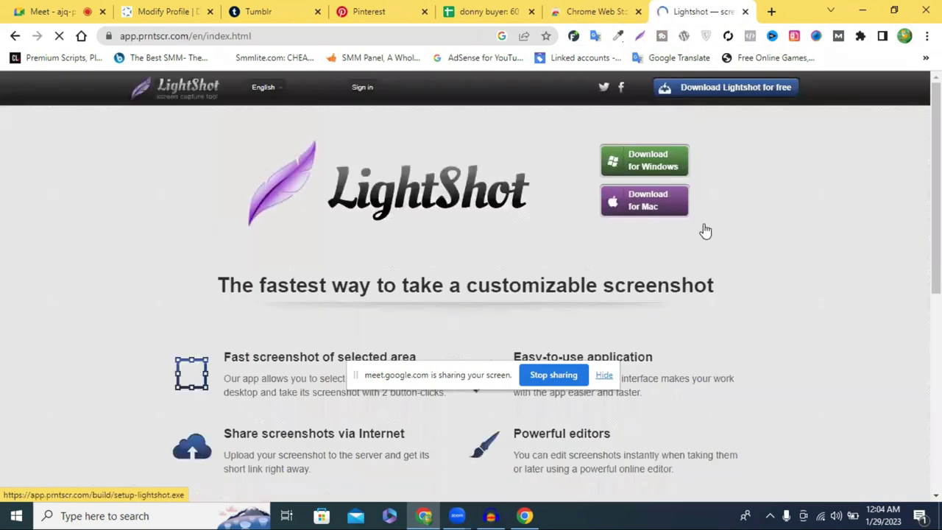
- Close the Lightshot and Chrome Web Store pages, and re-pin the Lightshot (screenshot tool) extension to the browser toolbar
{"action": "left_click", "coordinate": [773, 514]}
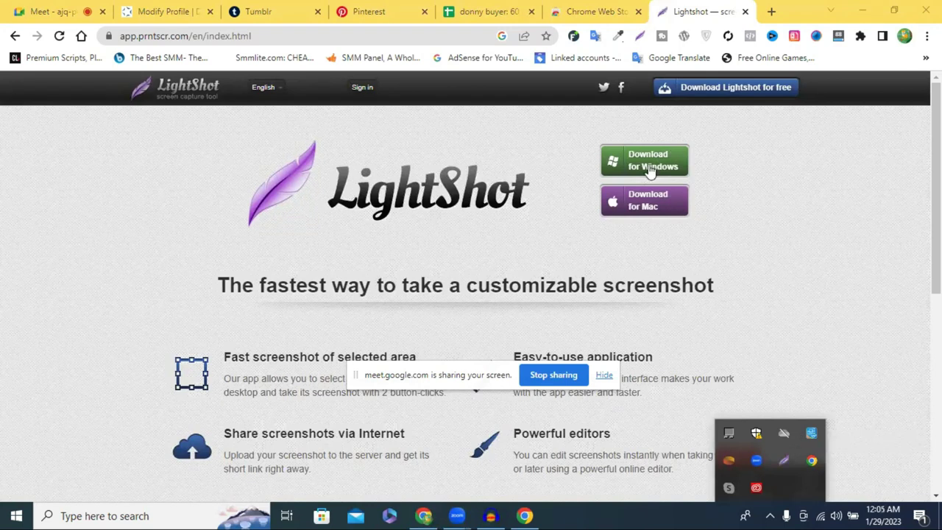
{"action": "left_click", "coordinate": [745, 13]}
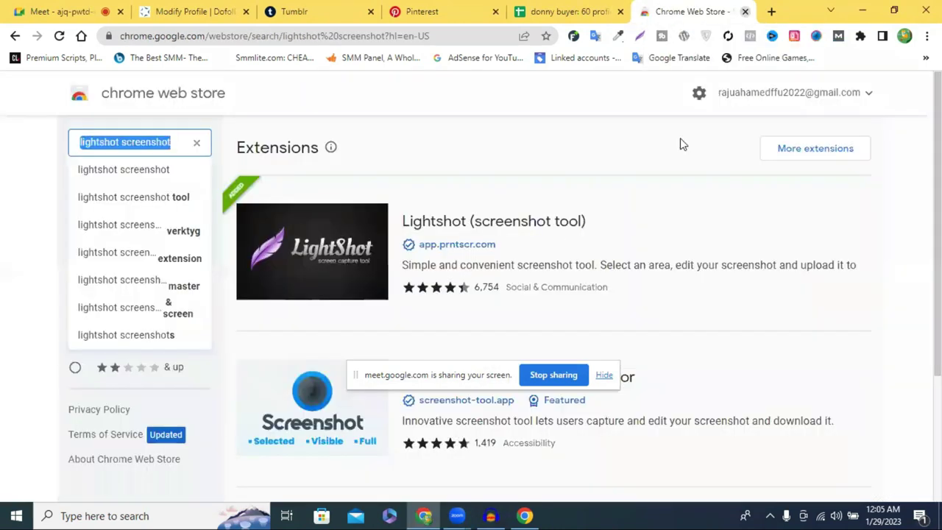
{"action": "left_click", "coordinate": [513, 234]}
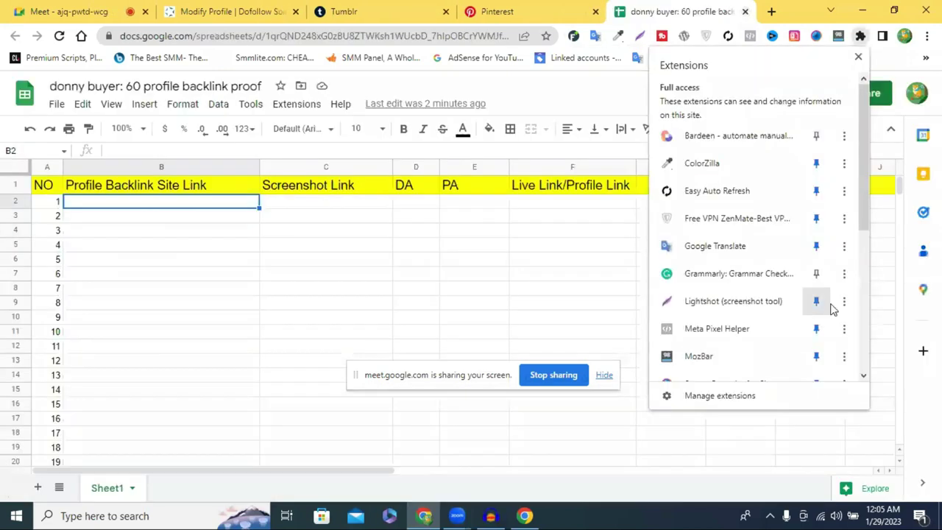
{"action": "left_click", "coordinate": [817, 304]}
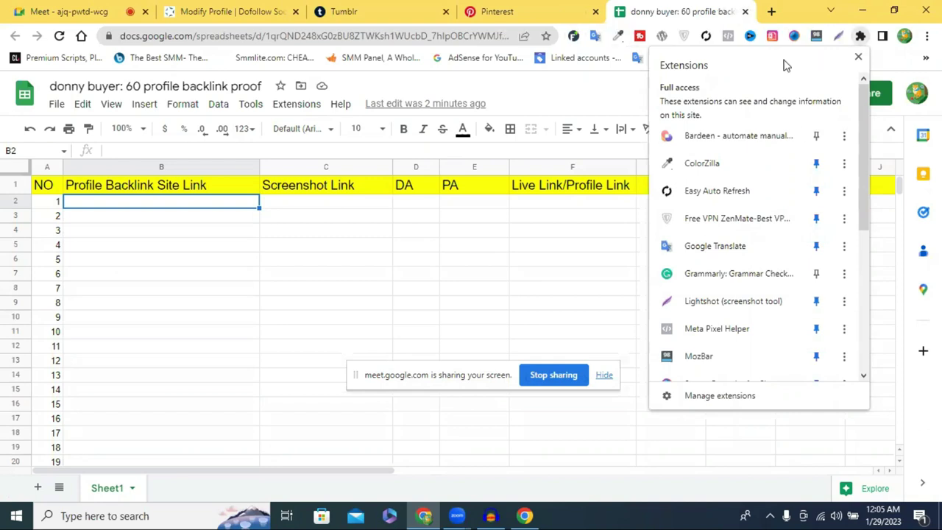
{"action": "left_click", "coordinate": [569, 250]}
{"action": "left_click", "coordinate": [133, 207]}
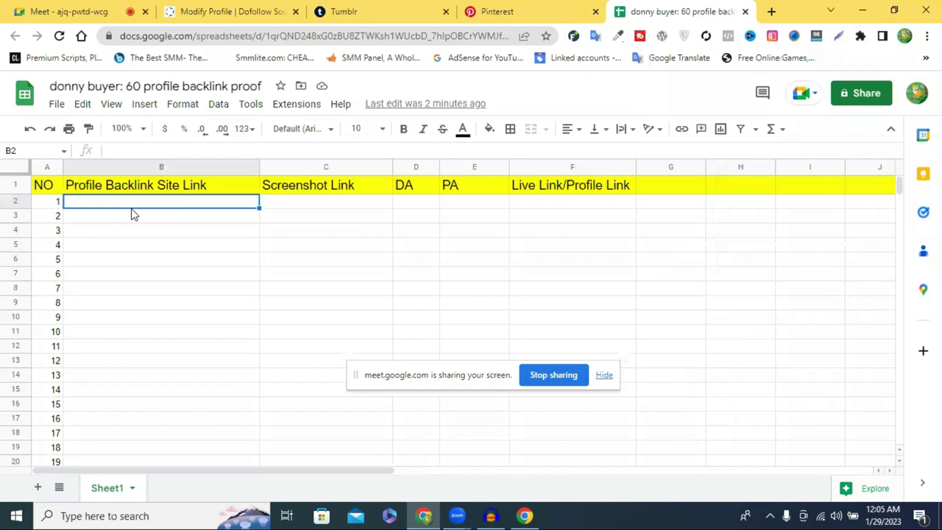
{"action": "left_click", "coordinate": [515, 11]}
{"action": "left_click", "coordinate": [346, 9]}
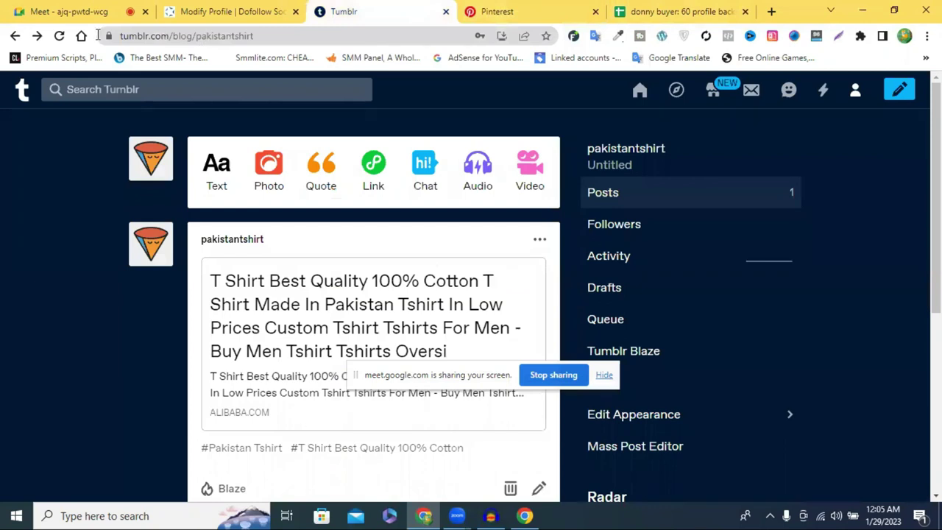
{"action": "double_click", "coordinate": [144, 35]}
{"action": "left_click", "coordinate": [662, 8]}
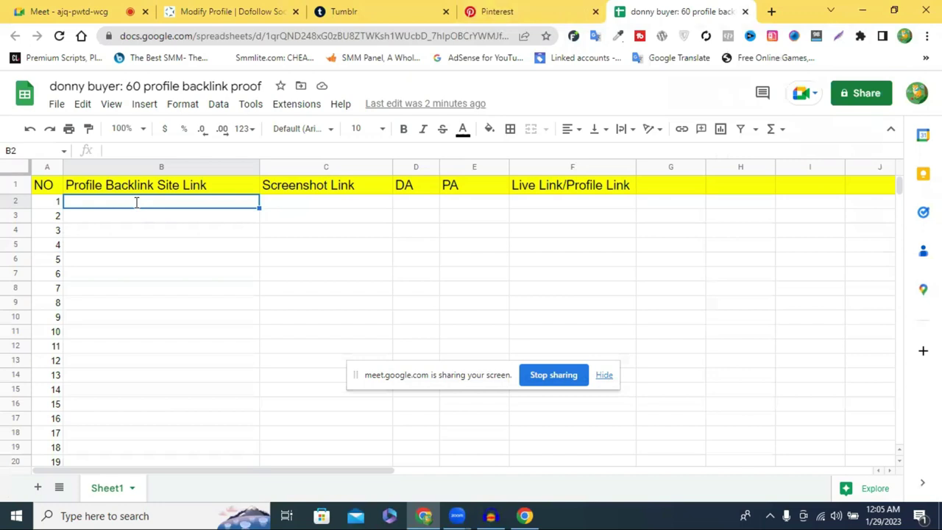
{"action": "double_click", "coordinate": [136, 202]}
{"action": "key", "text": "ctrl+v"}
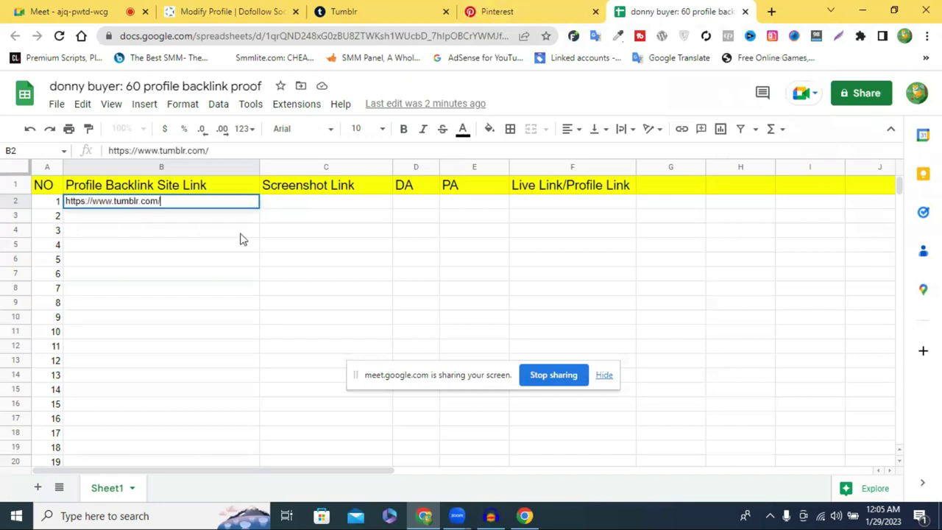
{"action": "left_click", "coordinate": [240, 234]}
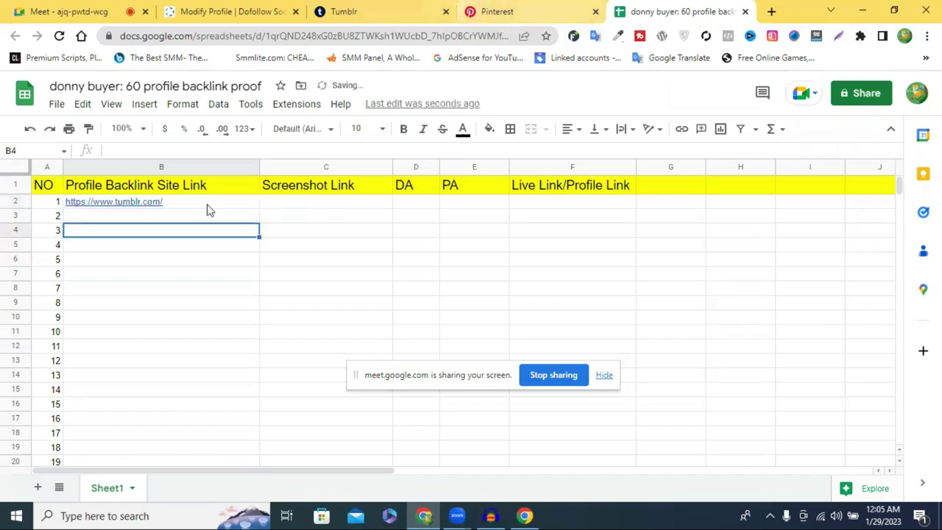
- Capture the Tumblr blog page with the Lightshot extension, draw a red arrow towards the T-shirt post, and upload the screenshot
{"action": "key", "text": "ctrl+3"}
{"action": "left_click", "coordinate": [840, 36]}
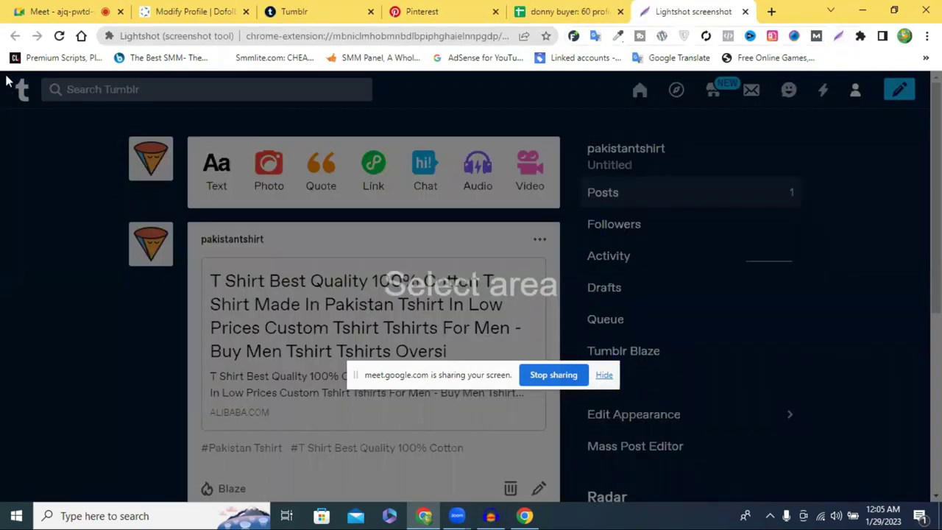
{"action": "left_click_drag", "start_coordinate": [1, 76], "coordinate": [939, 492]}
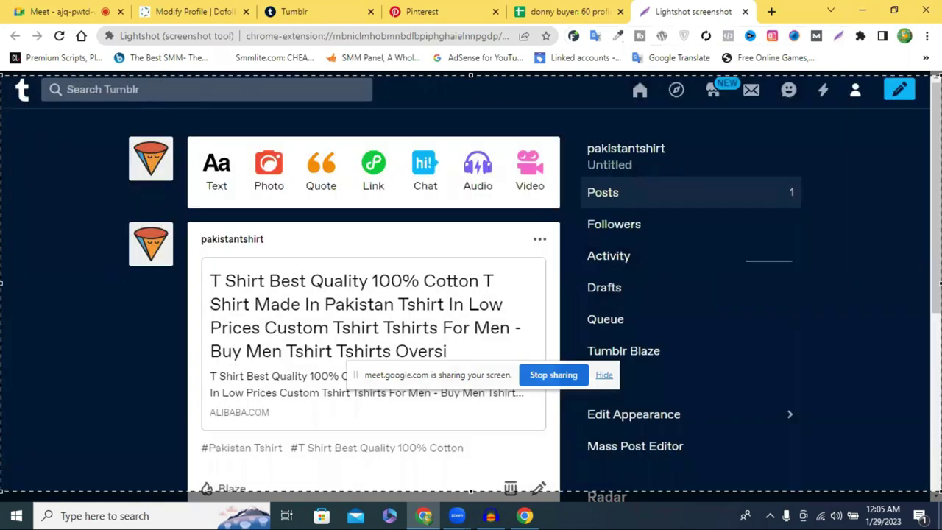
{"action": "left_click_drag", "start_coordinate": [939, 492], "coordinate": [939, 491]}
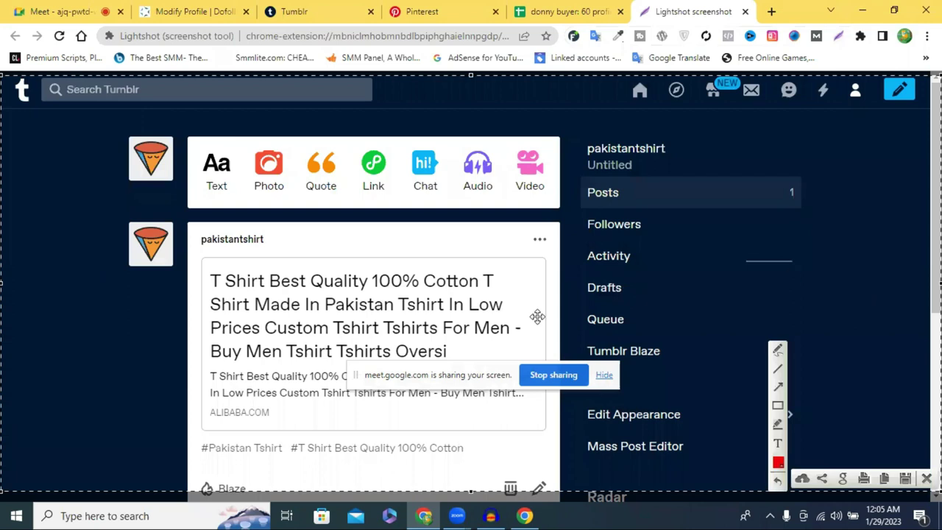
{"action": "left_click", "coordinate": [780, 386]}
{"action": "left_click_drag", "start_coordinate": [820, 151], "coordinate": [429, 263]}
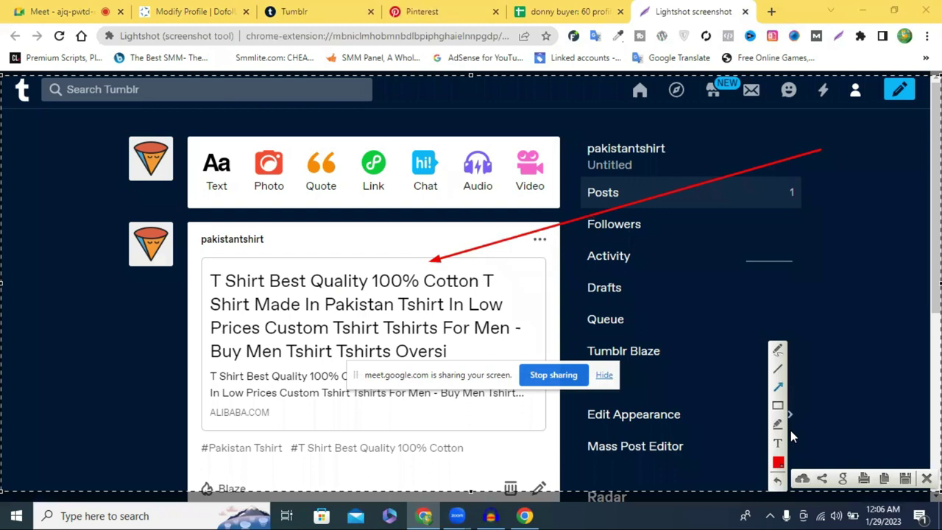
{"action": "left_click", "coordinate": [803, 480]}
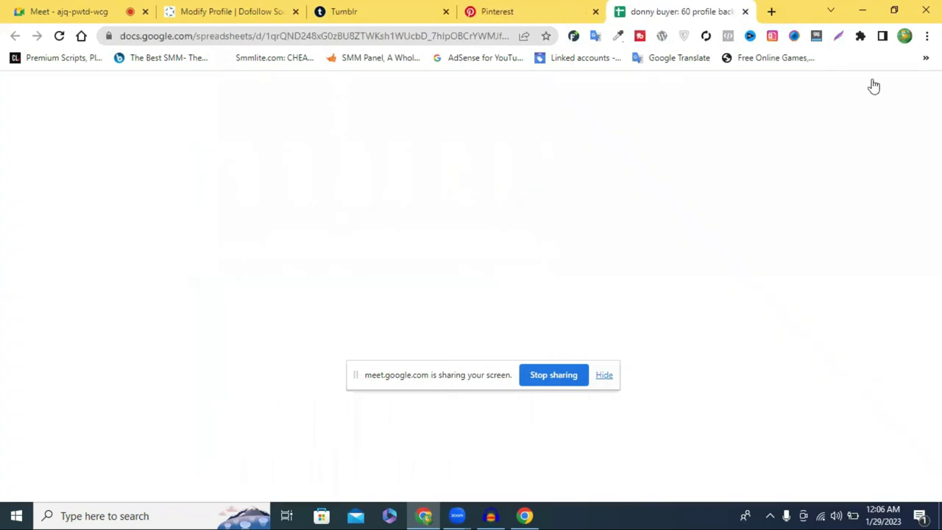
{"action": "double_click", "coordinate": [301, 35]}
{"action": "left_click", "coordinate": [302, 35]}
{"action": "right_click", "coordinate": [302, 37]}
{"action": "left_click", "coordinate": [386, 114]}
{"action": "left_click", "coordinate": [517, 10]}
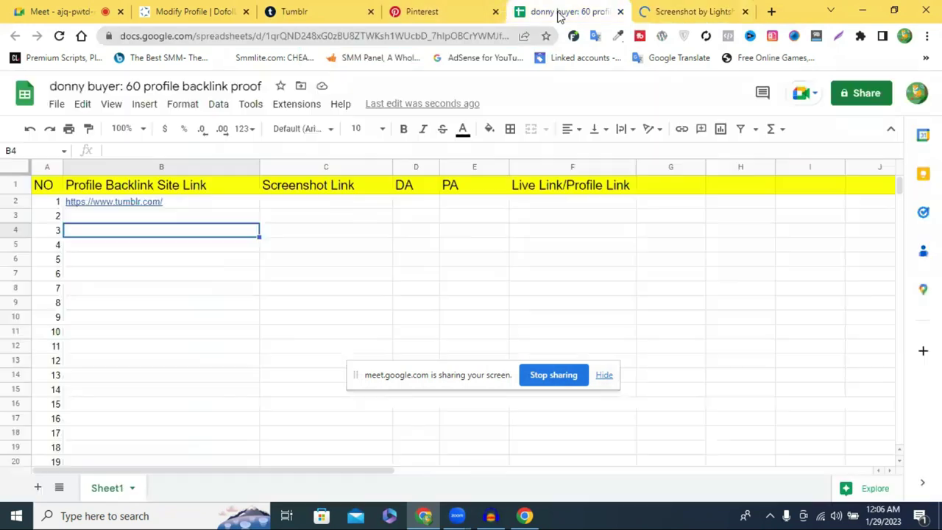
{"action": "left_click", "coordinate": [289, 200]}
{"action": "key", "text": "ctrl+v"}
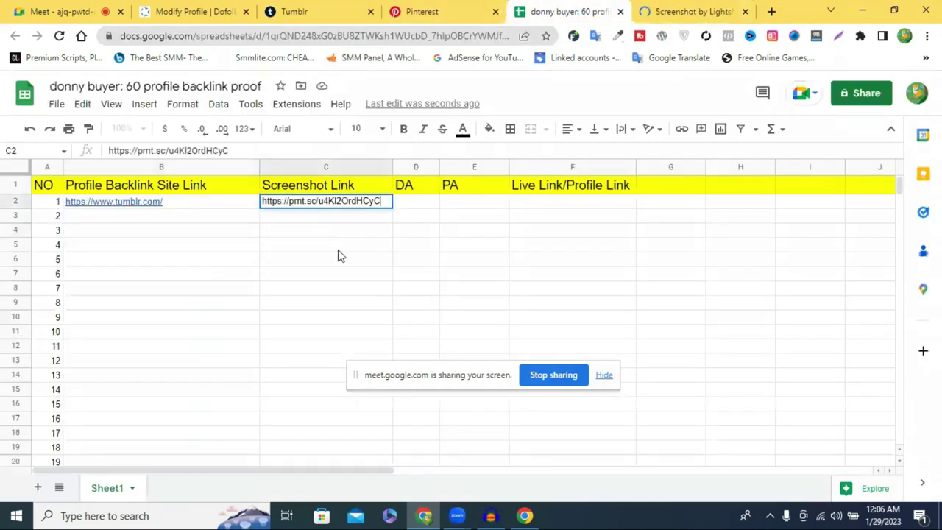
{"action": "left_click", "coordinate": [339, 250]}
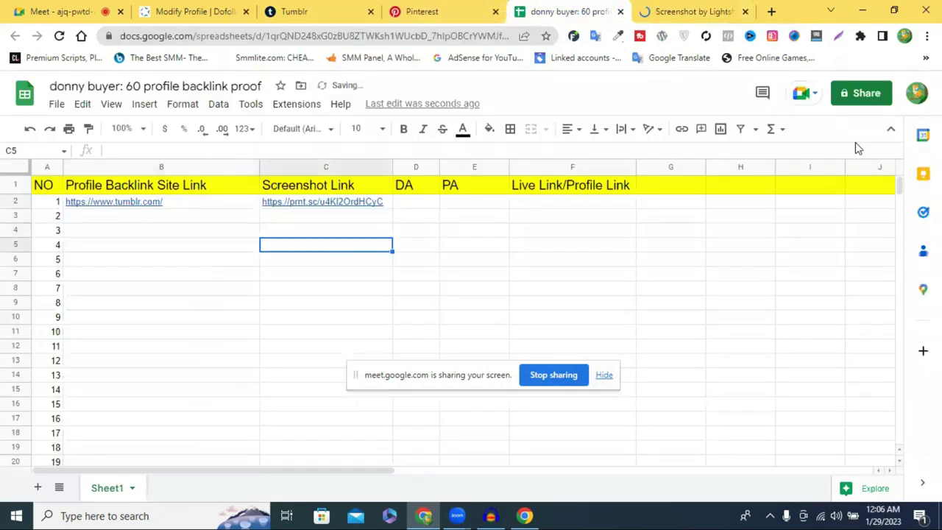
{"action": "left_click", "coordinate": [316, 13]}
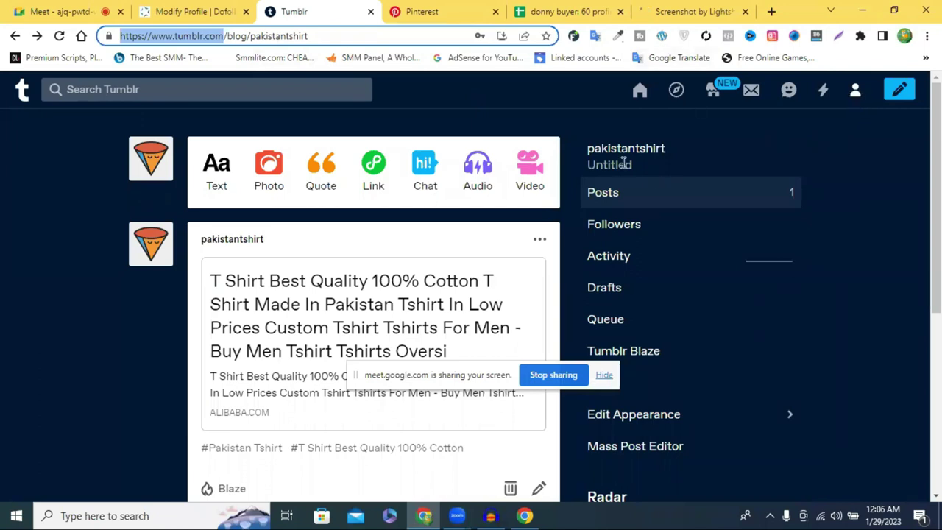
{"action": "left_click", "coordinate": [859, 96]}
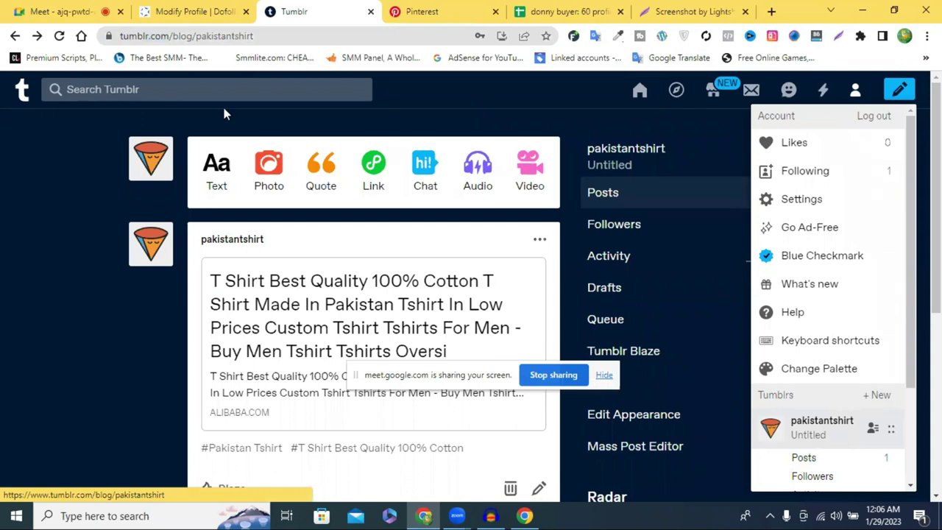
{"action": "left_click", "coordinate": [227, 37]}
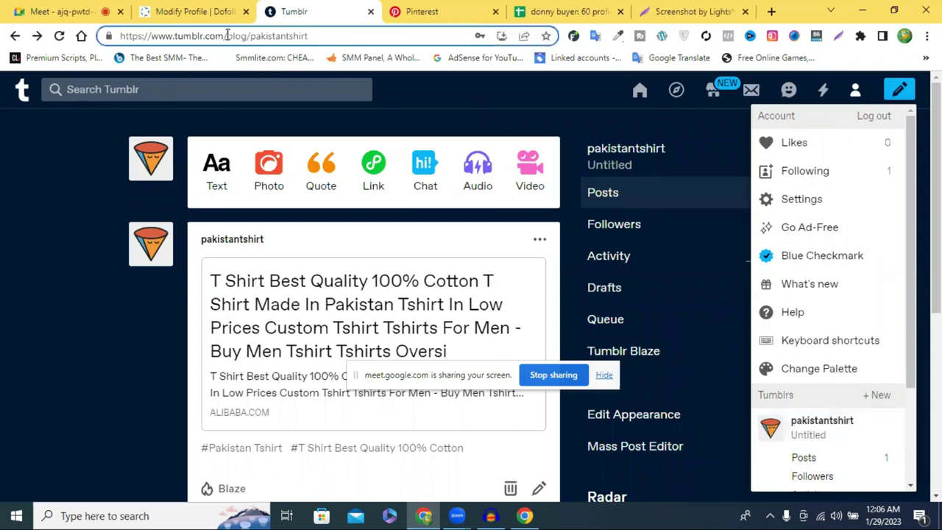
{"action": "right_click", "coordinate": [226, 37]}
{"action": "left_click", "coordinate": [287, 110]}
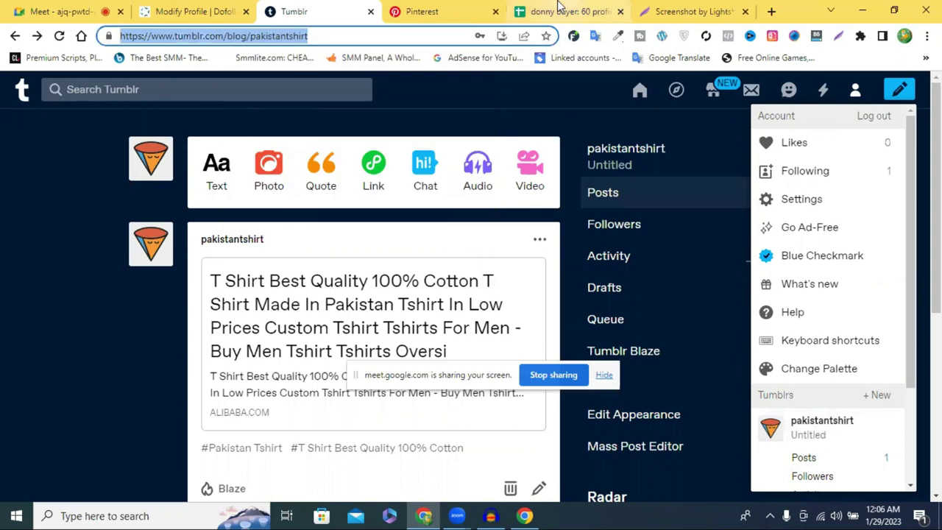
{"action": "left_click", "coordinate": [563, 11]}
{"action": "double_click", "coordinate": [565, 202]}
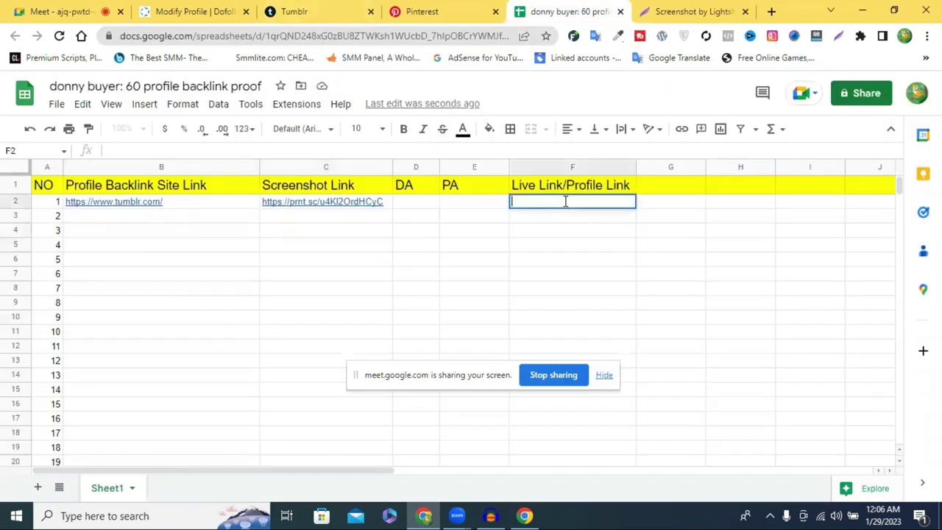
{"action": "key", "text": "ctrl+v"}
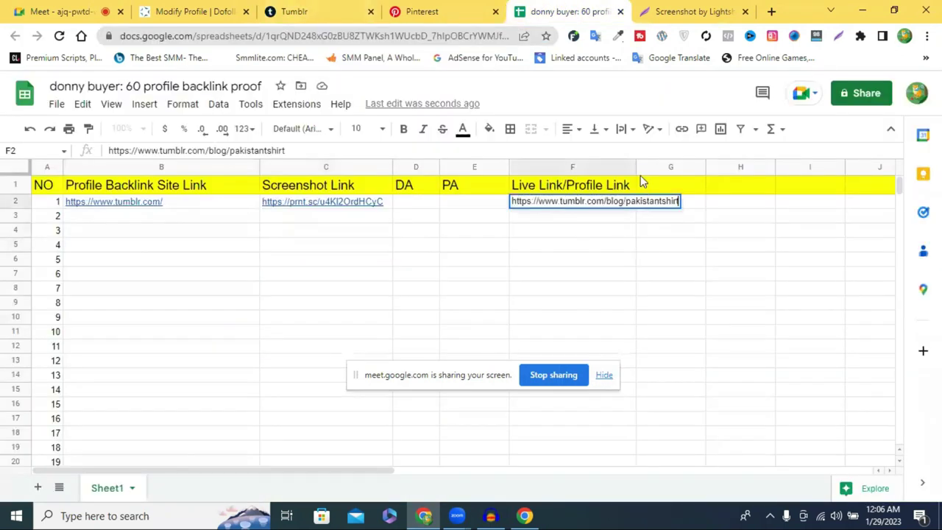
{"action": "left_click", "coordinate": [572, 245]}
{"action": "left_click_drag", "start_coordinate": [636, 167], "coordinate": [742, 217]}
{"action": "left_click", "coordinate": [741, 218]}
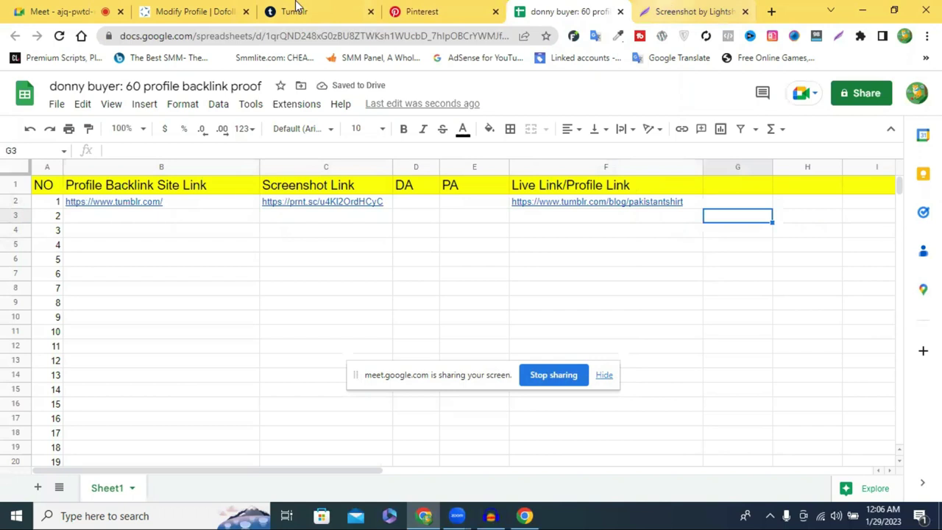
- Open the Tumblr dashboard and turn on MozBar to check the site's page authority and domain authority
{"action": "key", "text": "ctrl+3"}
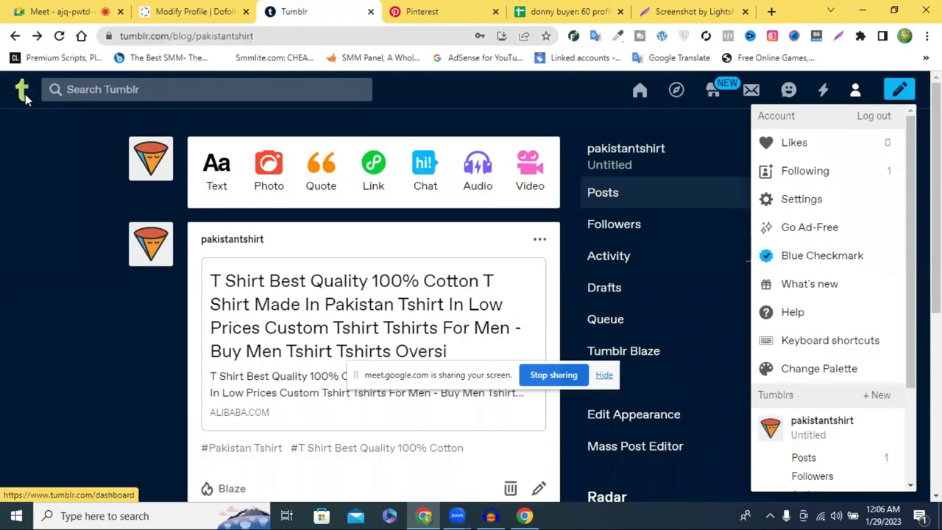
{"action": "left_click", "coordinate": [23, 92]}
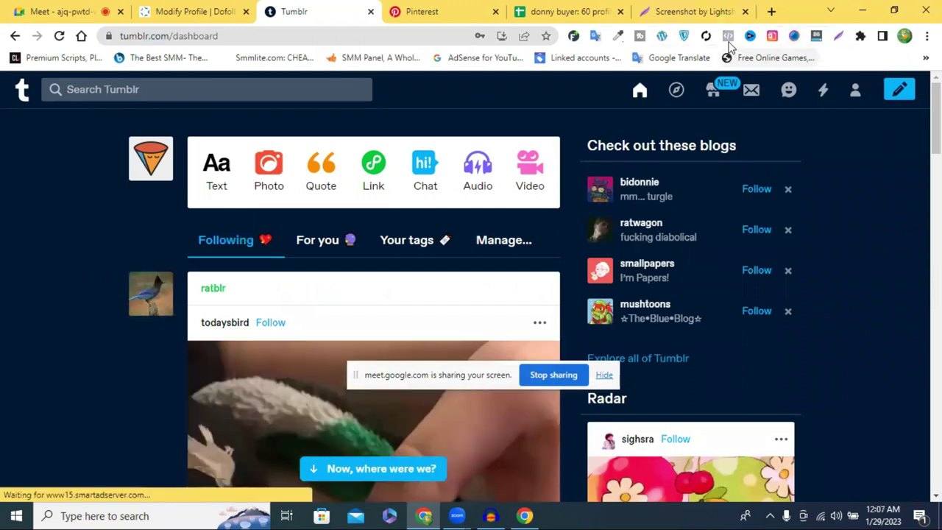
{"action": "left_click", "coordinate": [816, 36]}
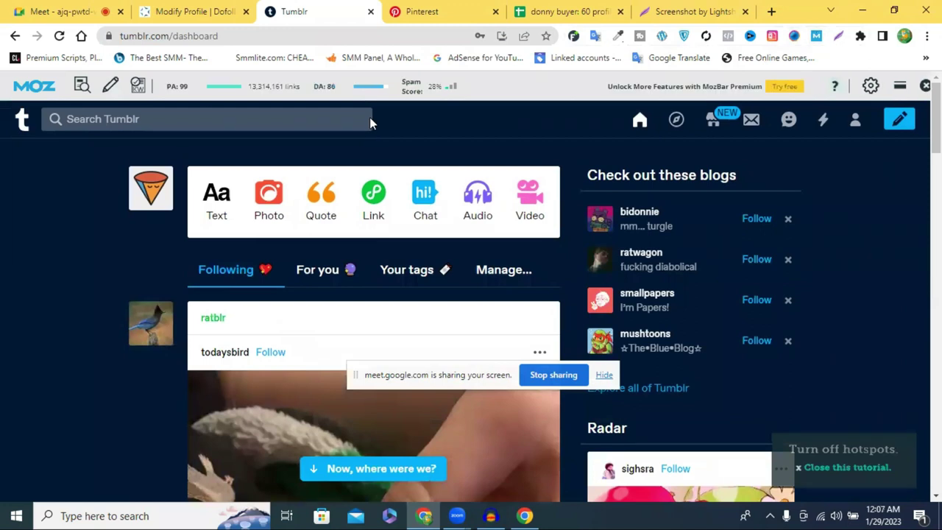
{"action": "double_click", "coordinate": [179, 88]}
{"action": "left_click", "coordinate": [332, 90]}
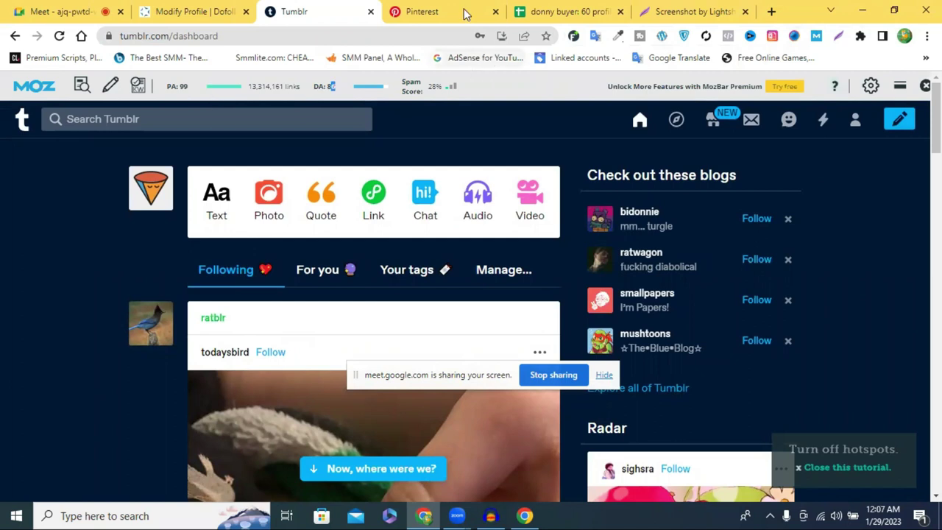
- Enter 86 as the DA and 99 as the PA in the Tumblr row of the proof sheet
{"action": "left_click", "coordinate": [561, 12]}
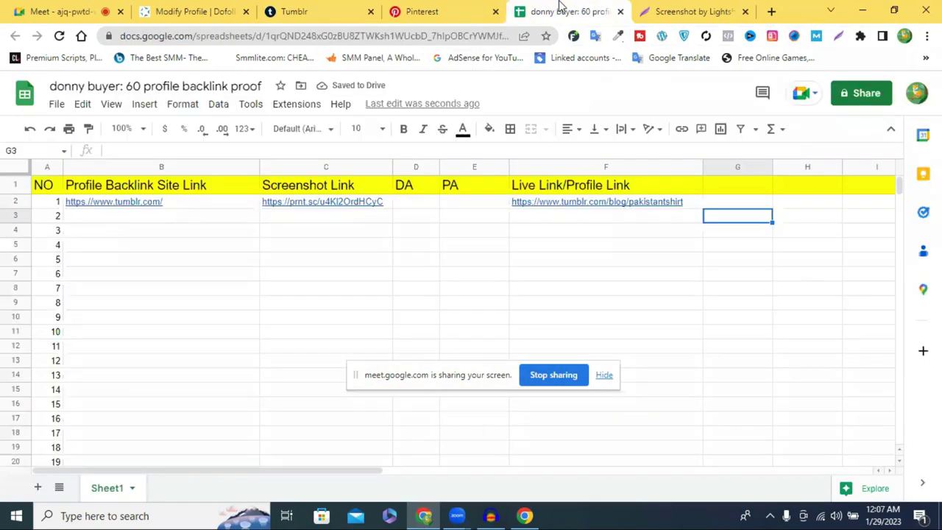
{"action": "left_click", "coordinate": [397, 203]}
{"action": "type", "text": "8"}
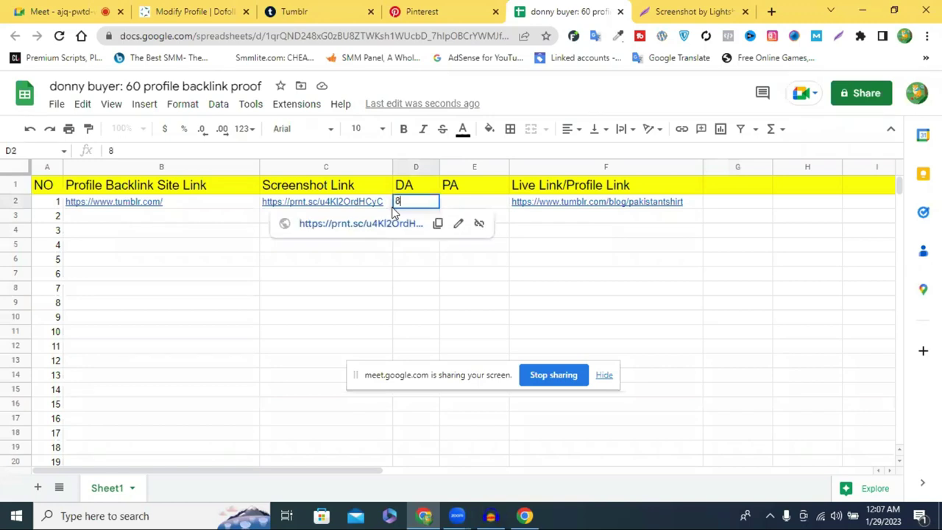
{"action": "type", "text": "6"}
{"action": "left_click", "coordinate": [463, 204]}
{"action": "type", "text": "99"}
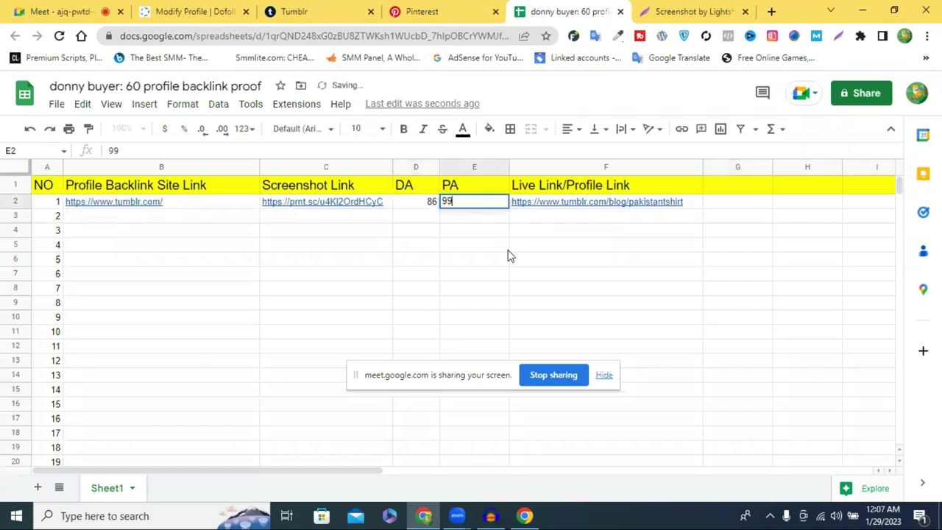
{"action": "left_click", "coordinate": [514, 246]}
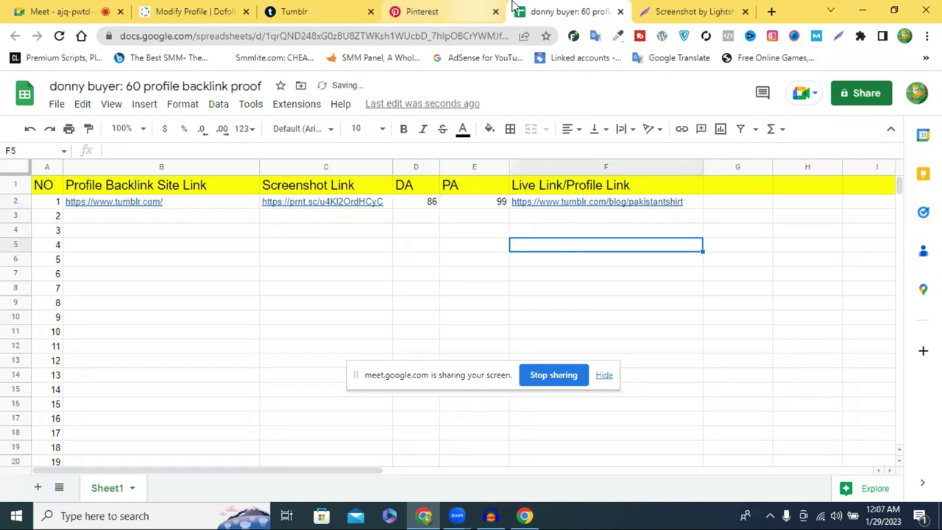
- Close the Tumblr page, and capture and upload a screenshot of the Pinterest profile page with the Lightshot desktop app
{"action": "left_click", "coordinate": [312, 15]}
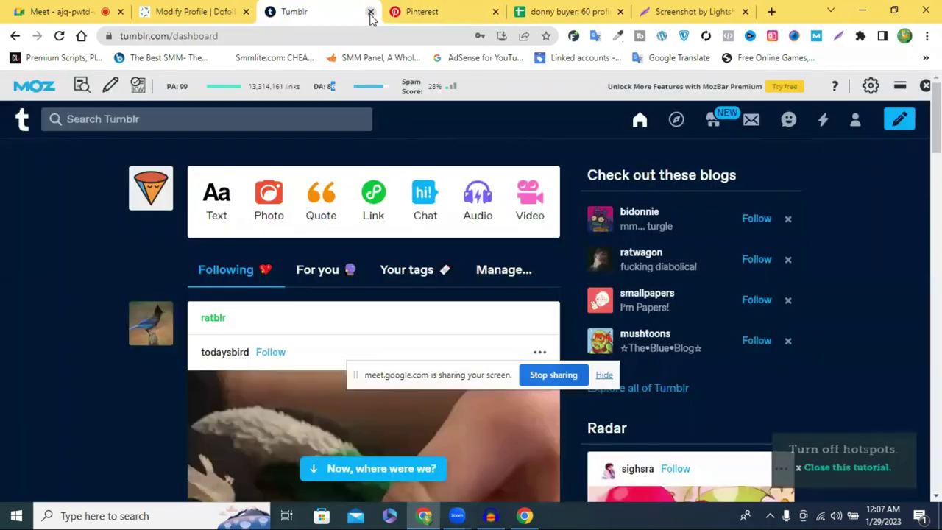
{"action": "key", "text": "ctrl+w"}
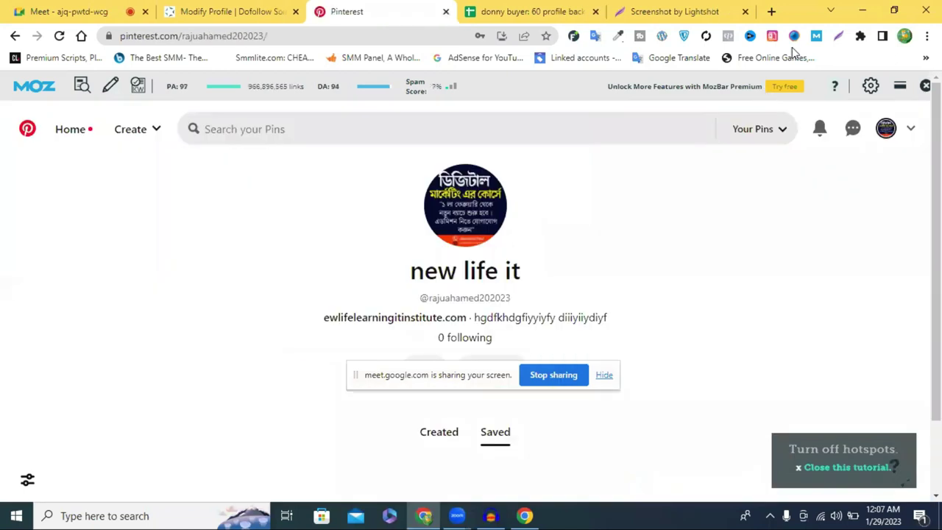
{"action": "left_click", "coordinate": [771, 513]}
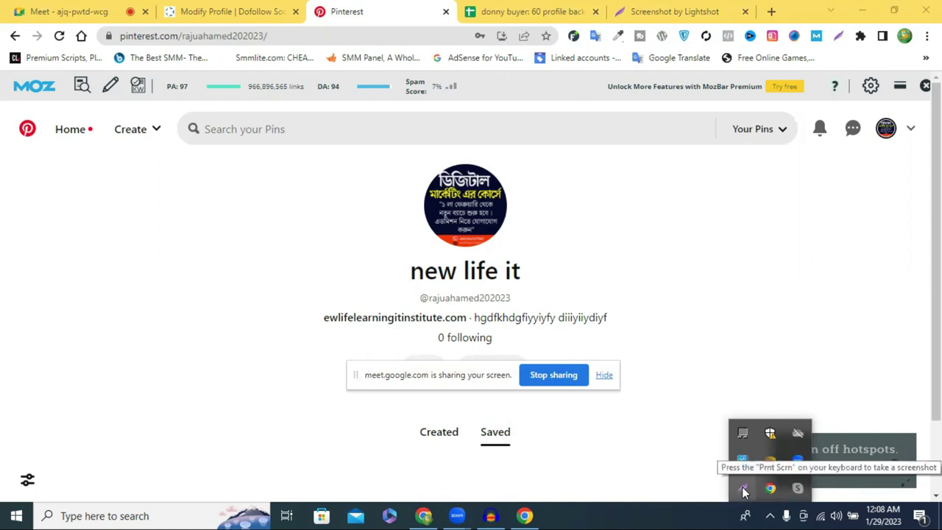
{"action": "left_click", "coordinate": [745, 490]}
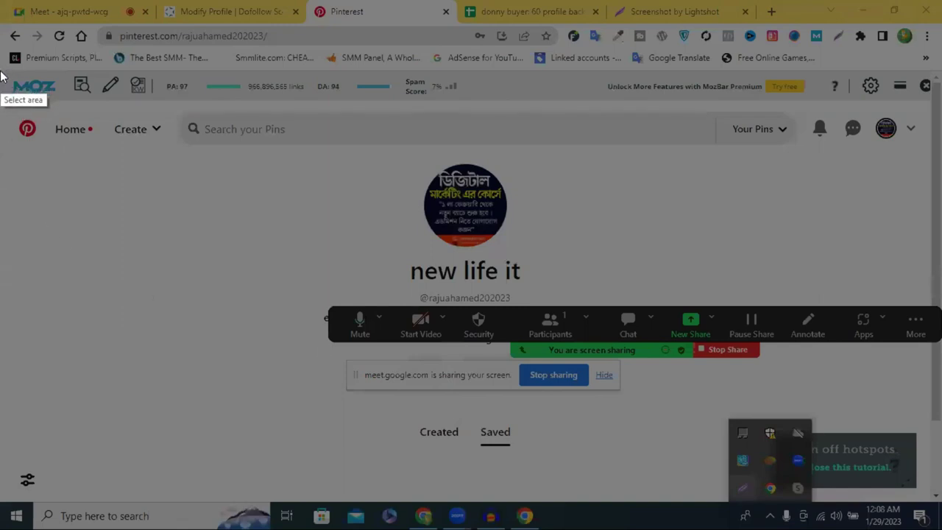
{"action": "left_click_drag", "start_coordinate": [6, 71], "coordinate": [392, 165]}
{"action": "left_click_drag", "start_coordinate": [764, 195], "coordinate": [941, 529]}
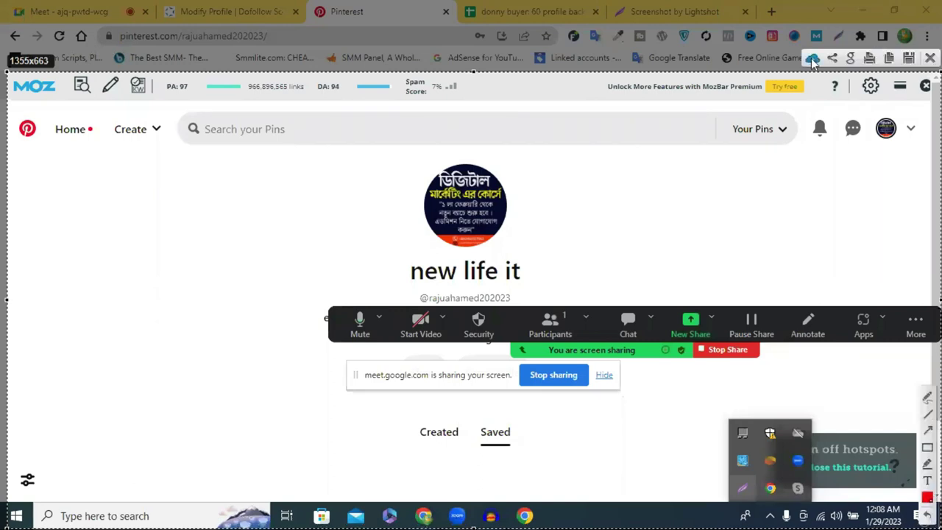
{"action": "left_click", "coordinate": [812, 59]}
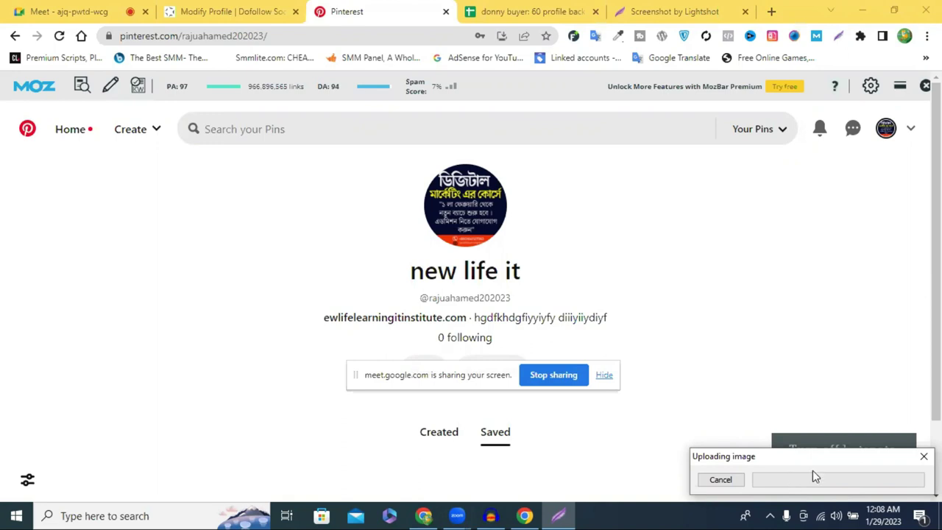
- Copy the Pinterest profile page's address into the live profile link cell F3 of the proof sheet
{"action": "left_click", "coordinate": [151, 37]}
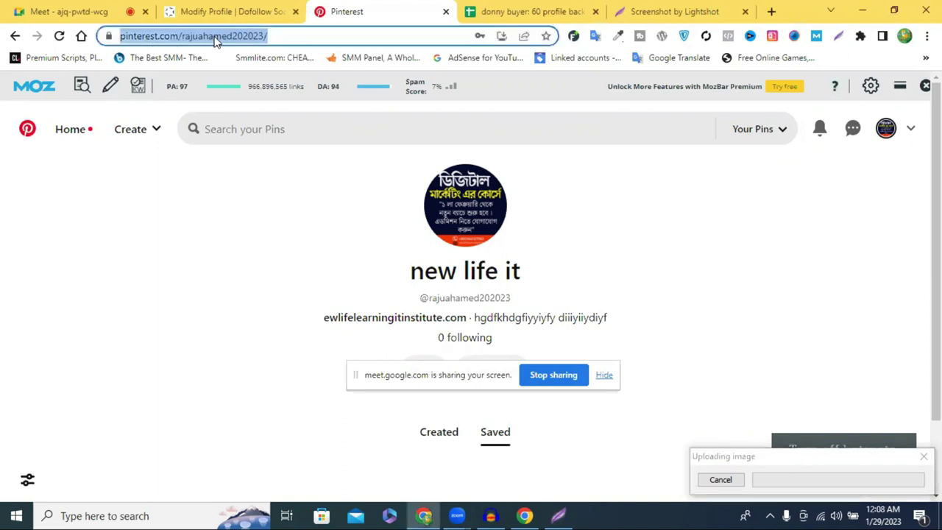
{"action": "key", "text": "shift+F10"}
{"action": "left_click", "coordinate": [513, 9]}
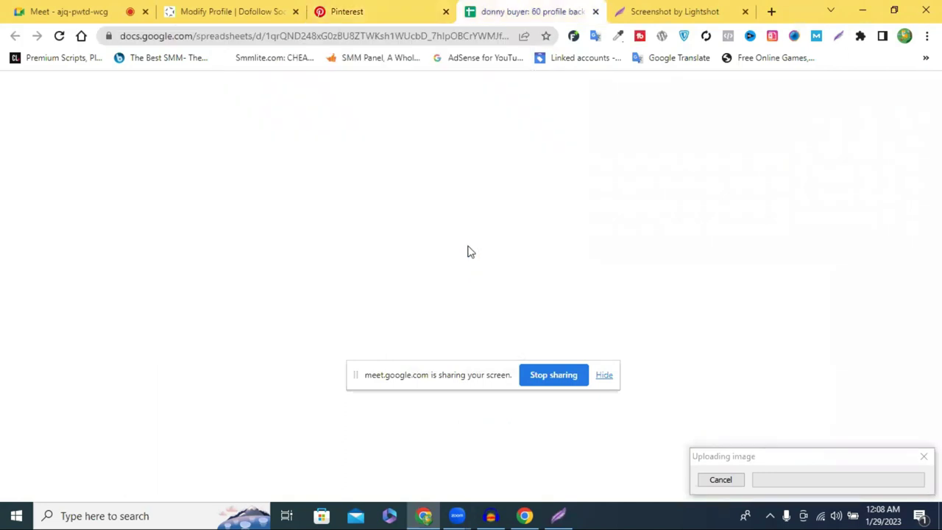
{"action": "left_click", "coordinate": [534, 216]}
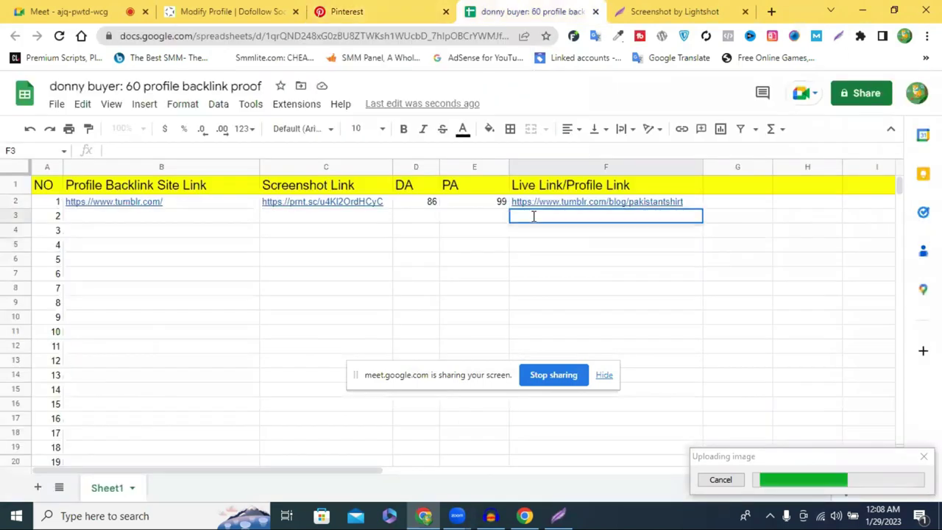
{"action": "key", "text": "shift+F10"}
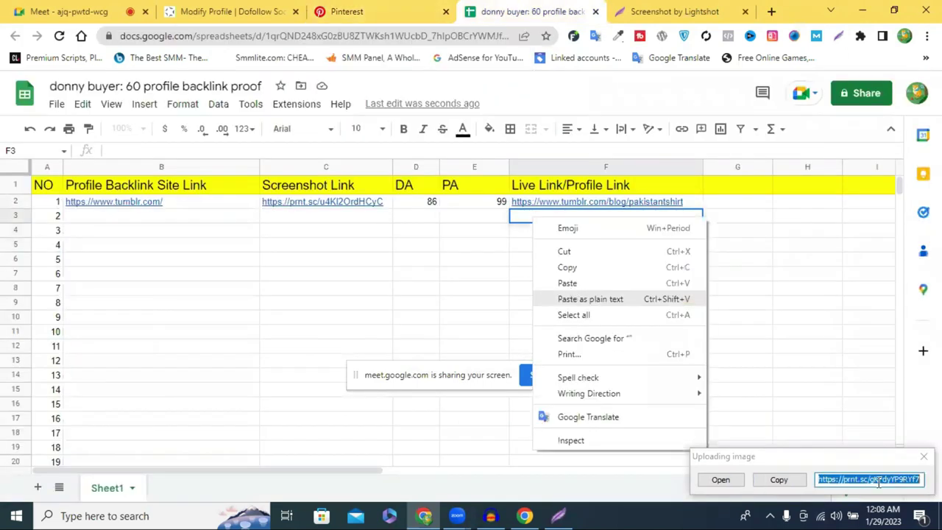
{"action": "key", "text": "ctrl+v"}
{"action": "left_click", "coordinate": [780, 480]}
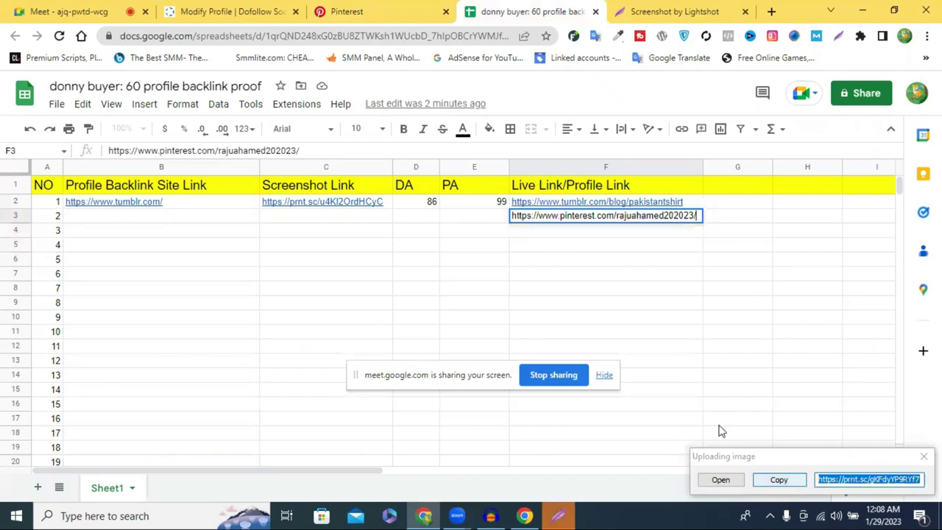
{"action": "left_click", "coordinate": [304, 219]}
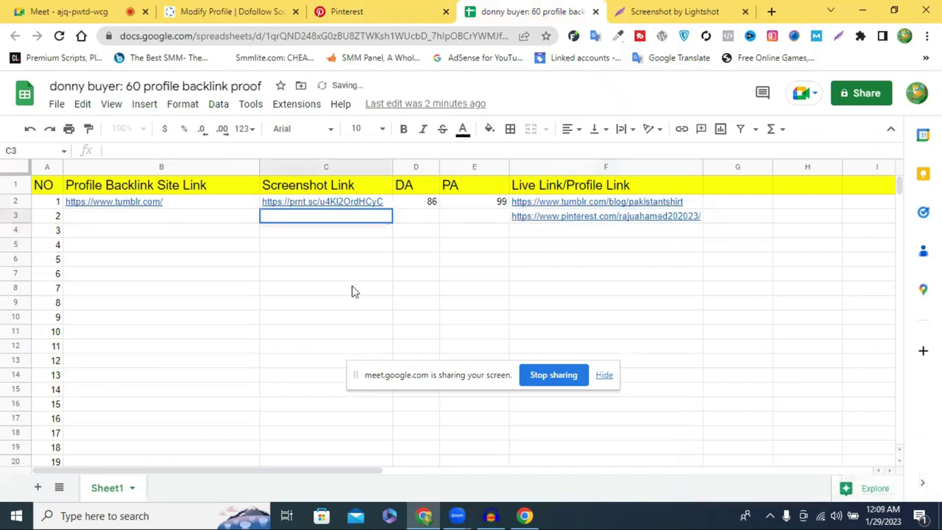
{"action": "right_click", "coordinate": [377, 292]}
{"action": "key", "text": "ctrl+v"}
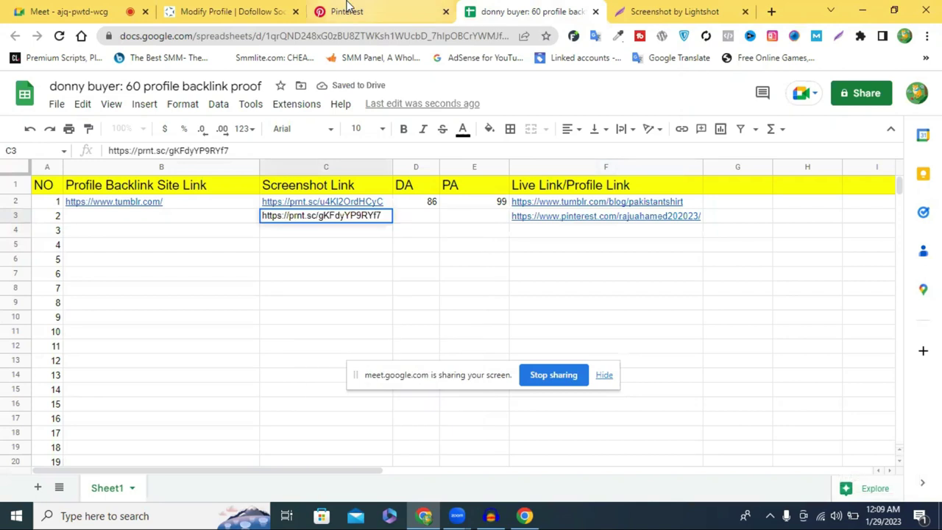
{"action": "key", "text": "ctrl+shift+Tab"}
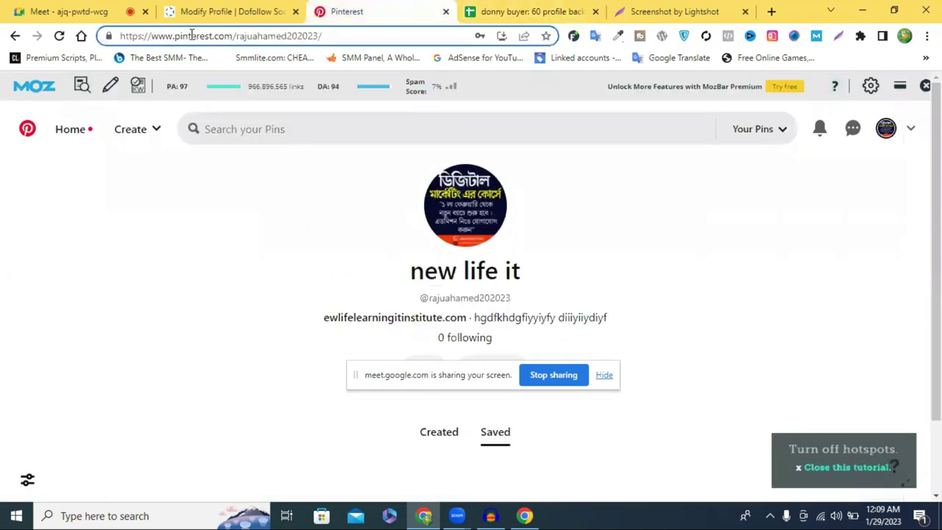
{"action": "key", "text": "shift+Home"}
{"action": "key", "text": "shift+F10"}
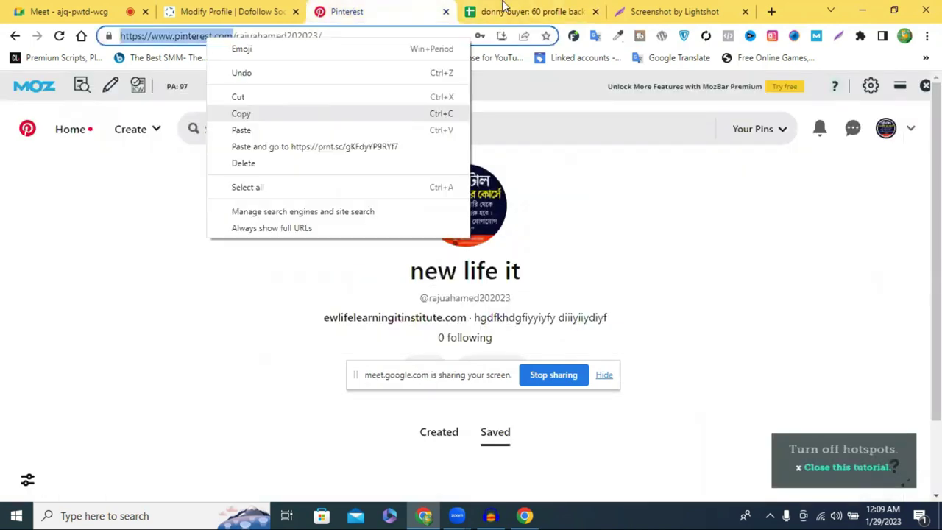
{"action": "key", "text": "ctrl+Tab"}
{"action": "left_click", "coordinate": [170, 220]}
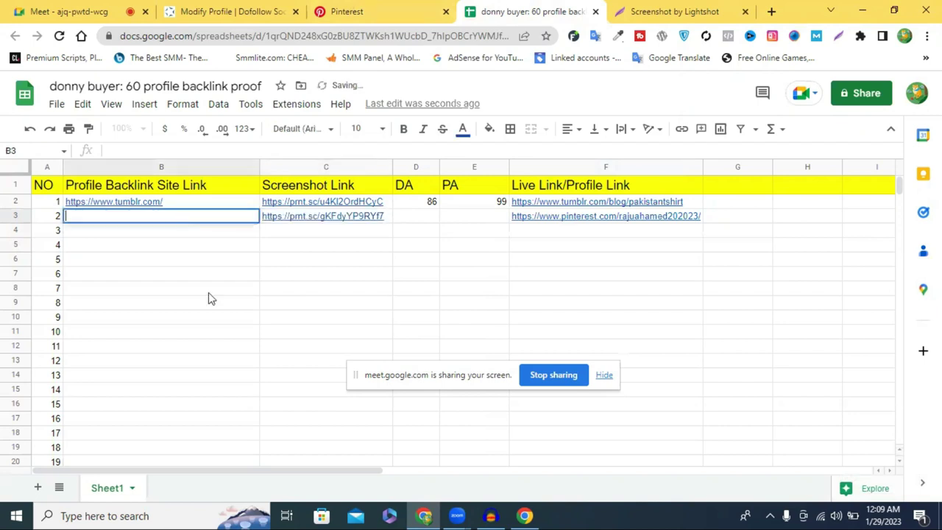
{"action": "key", "text": "shift+F10"}
{"action": "key", "text": "Return"}
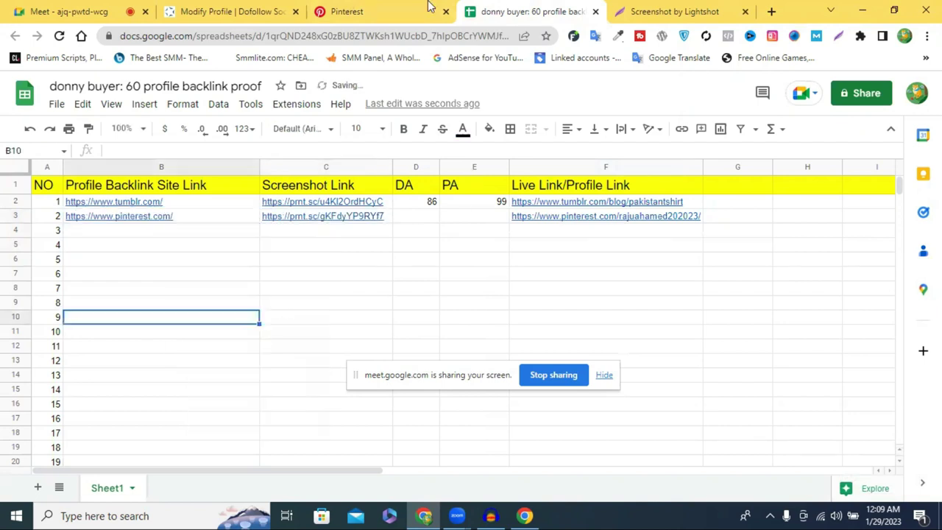
- Open the Pinterest home page and check its page authority and domain authority in MozBar
{"action": "left_click", "coordinate": [334, 11]}
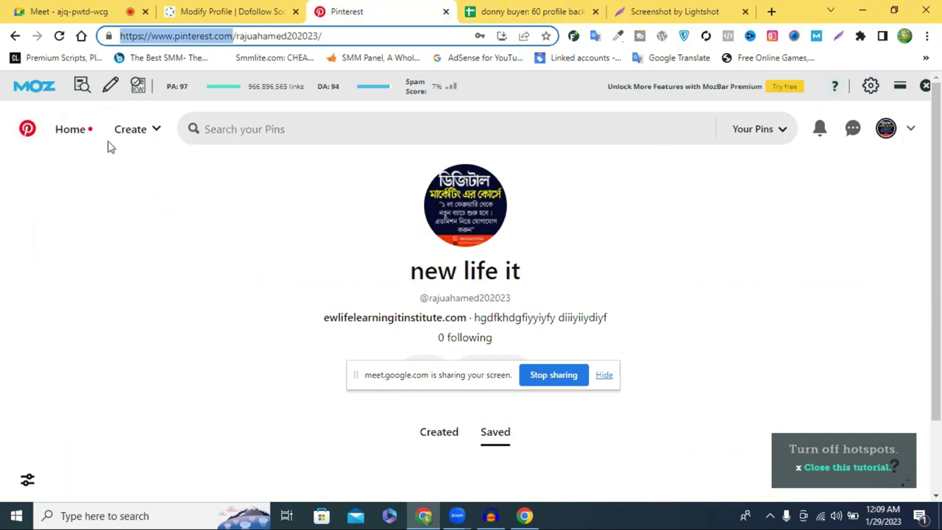
{"action": "left_click", "coordinate": [48, 145]}
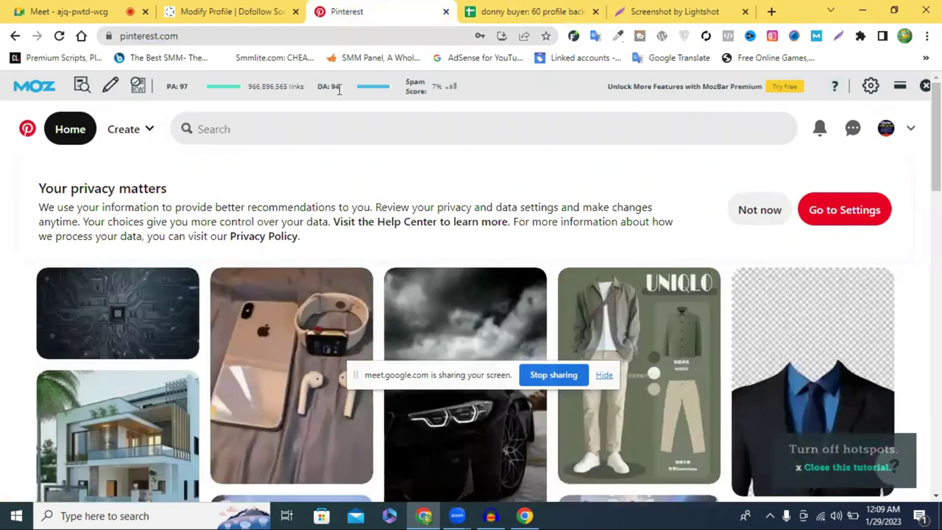
{"action": "left_click", "coordinate": [537, 9]}
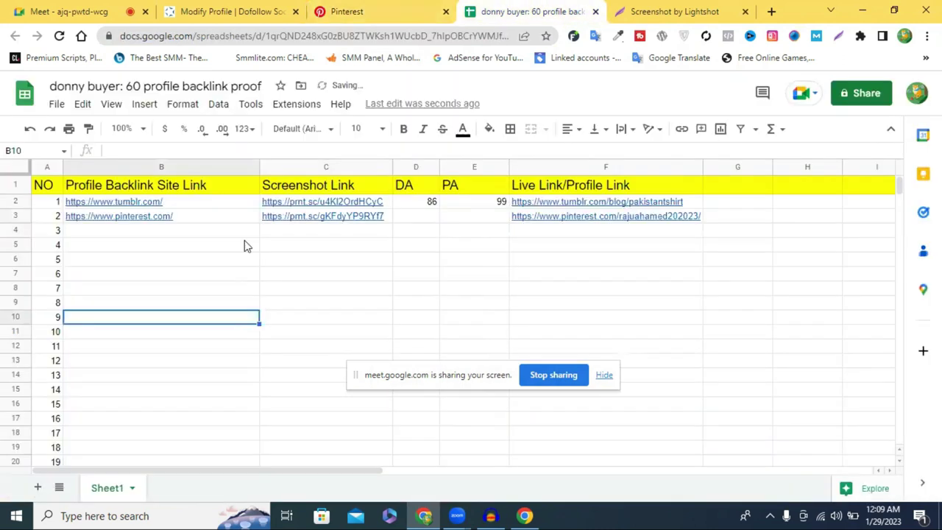
{"action": "left_click", "coordinate": [465, 217]}
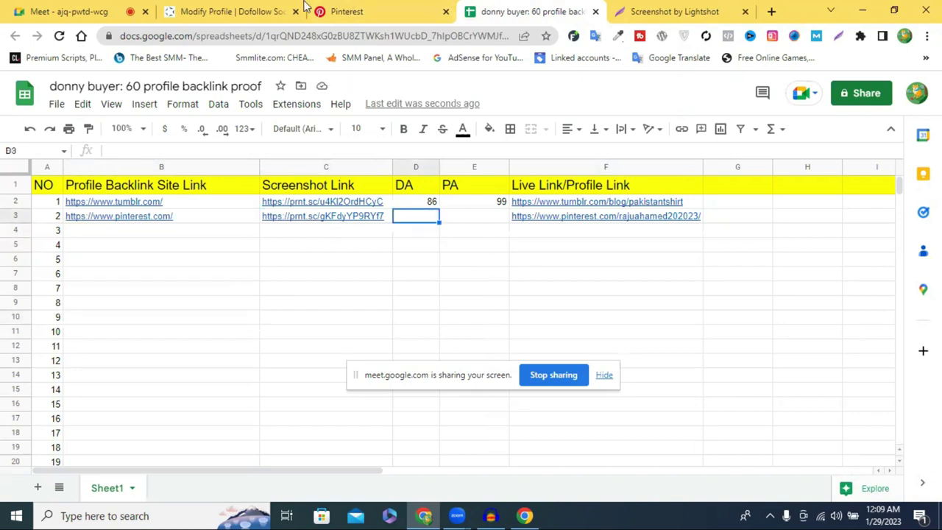
{"action": "left_click", "coordinate": [346, 8]}
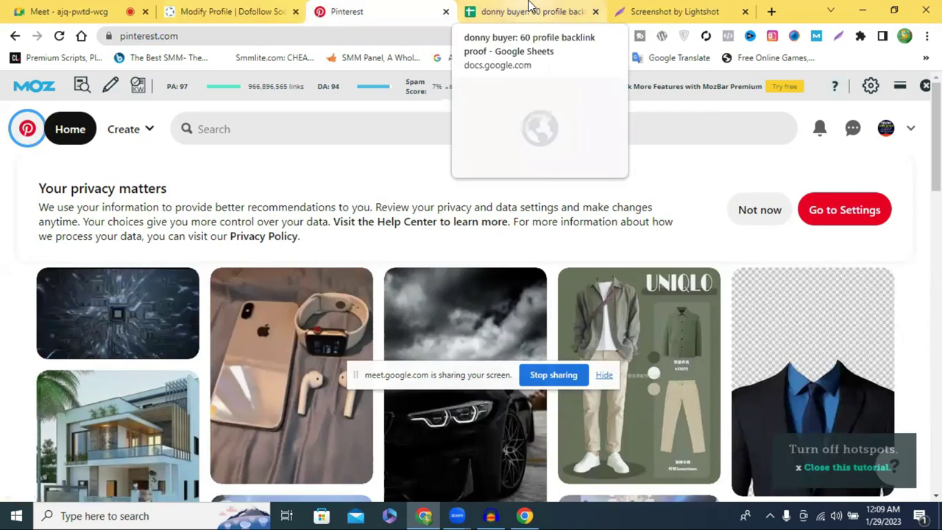
- Enter 97 as the PA and 94 as the DA in the Pinterest row of the proof sheet
{"action": "left_click", "coordinate": [530, 9]}
{"action": "left_click", "coordinate": [460, 213]}
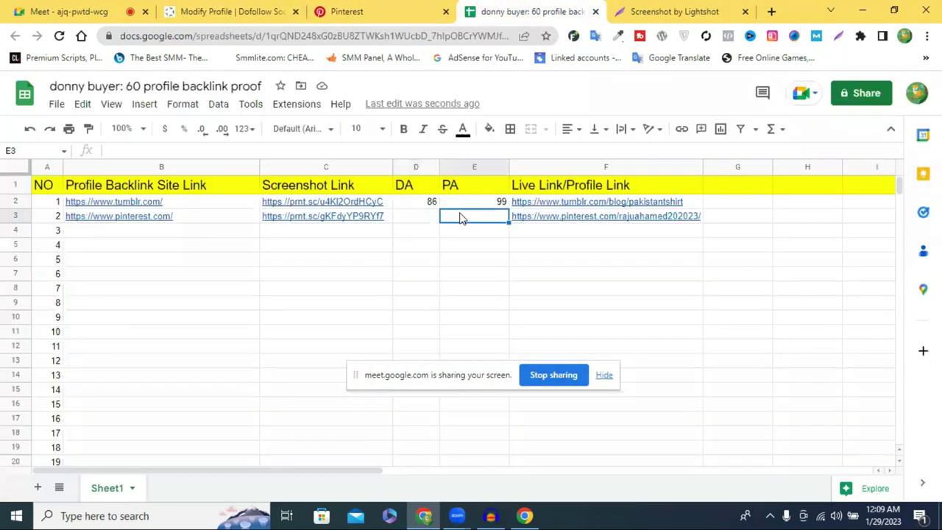
{"action": "double_click", "coordinate": [461, 214]}
{"action": "type", "text": "97"}
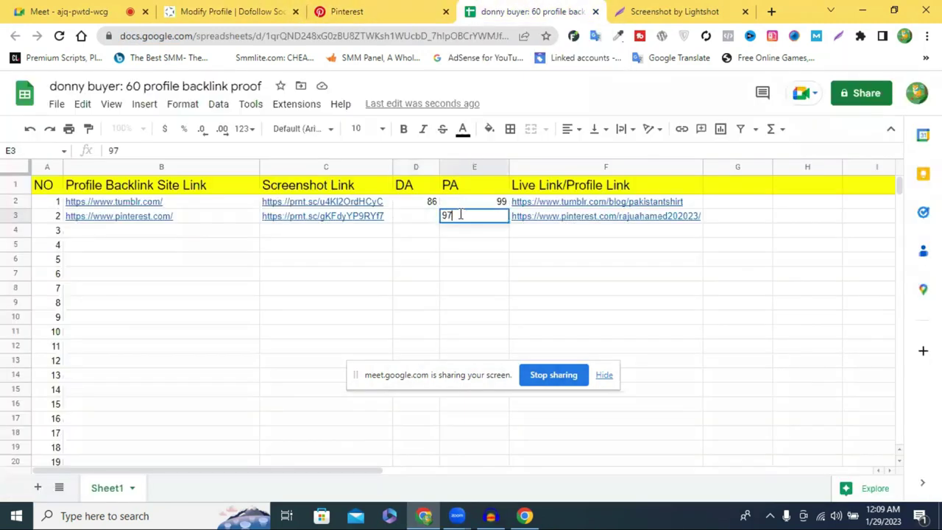
{"action": "left_click", "coordinate": [415, 218]}
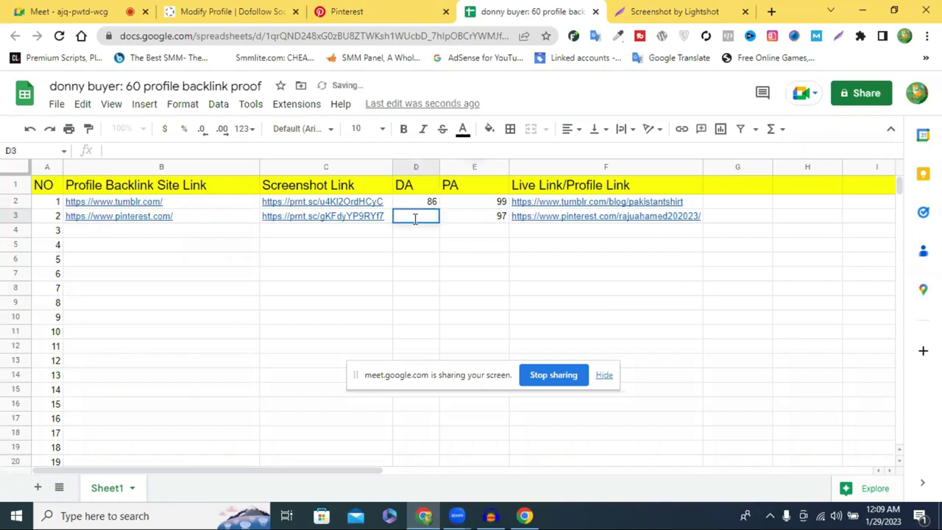
{"action": "type", "text": "94"}
{"action": "left_click", "coordinate": [466, 264]}
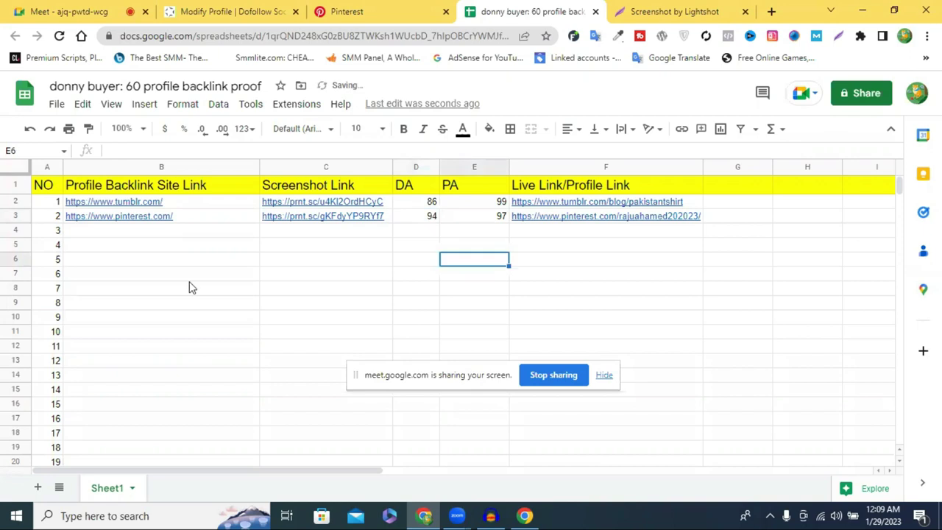
- Close the Pinterest page, and capture and upload a screenshot of the Dofollow Social Bookmarking Site profile page with the Lightshot browser extension
{"action": "left_click", "coordinate": [223, 8]}
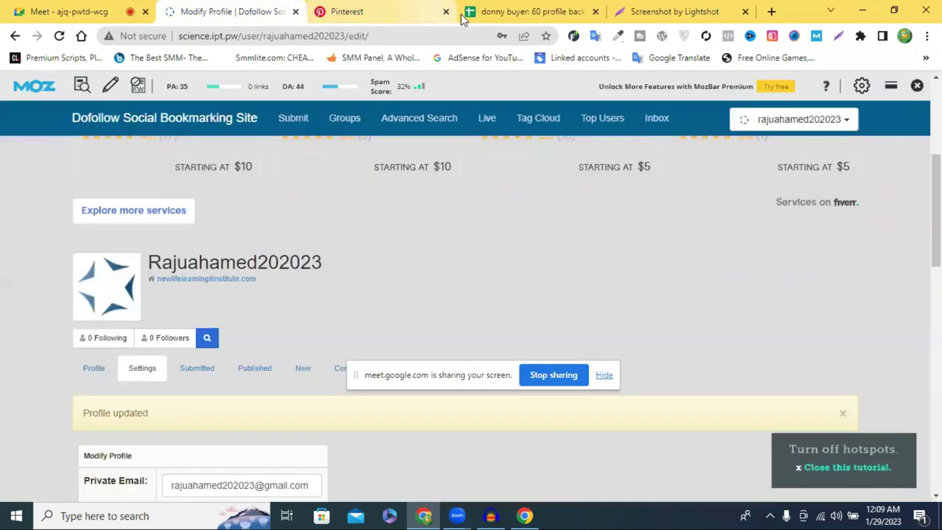
{"action": "left_click", "coordinate": [447, 12]}
{"action": "scroll", "coordinate": [492, 166], "scroll_direction": "up", "scroll_amount": 3}
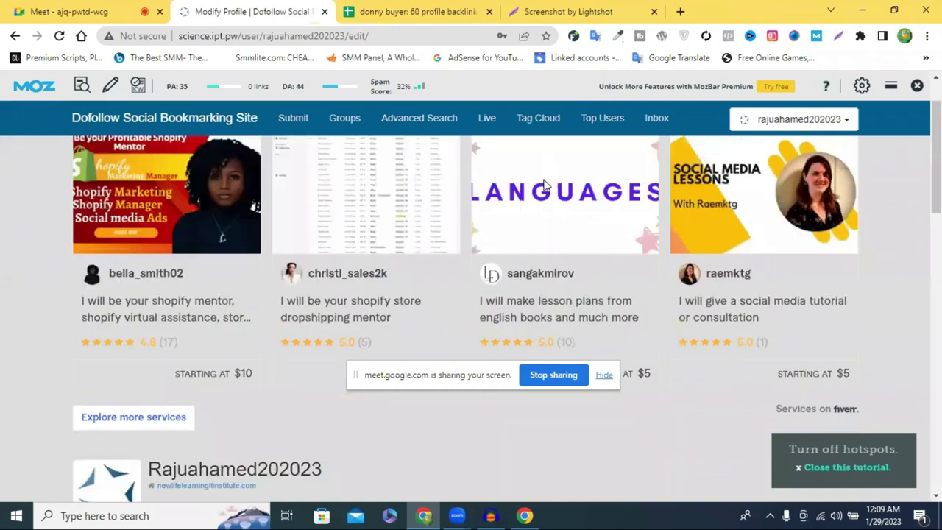
{"action": "scroll", "coordinate": [545, 185], "scroll_direction": "down", "scroll_amount": 3}
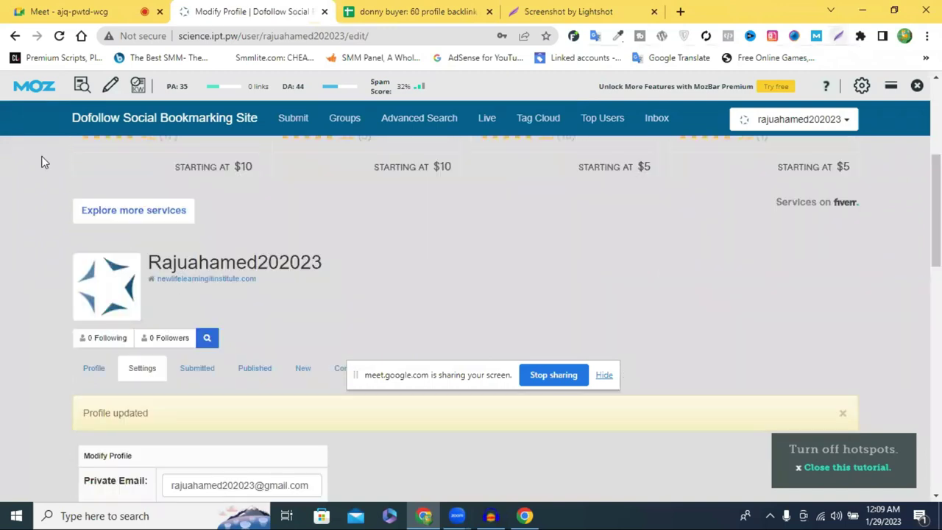
{"action": "key", "text": "Print"}
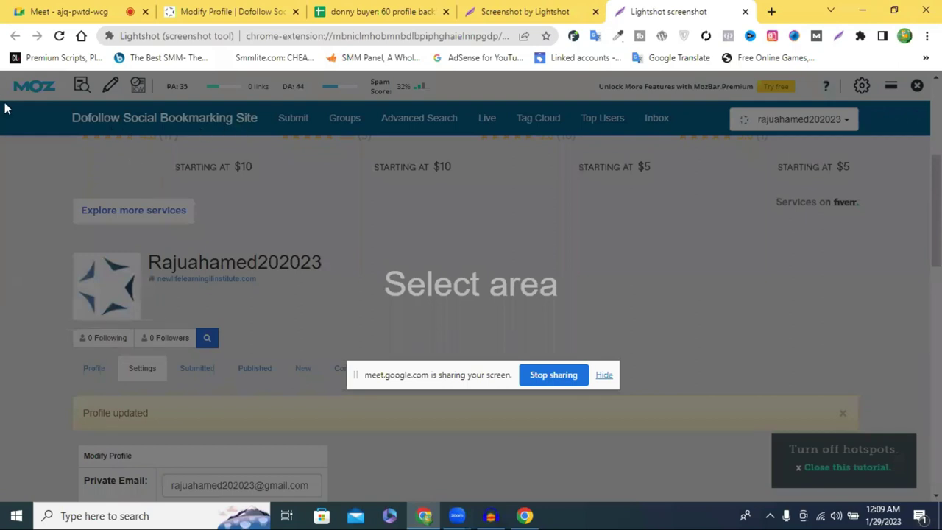
{"action": "left_click_drag", "start_coordinate": [1, 71], "coordinate": [941, 490]}
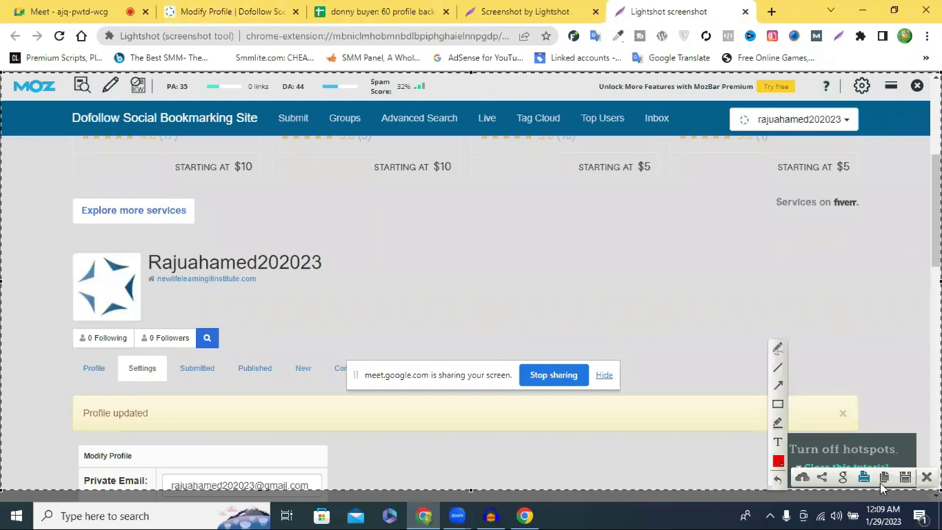
{"action": "left_click", "coordinate": [804, 478]}
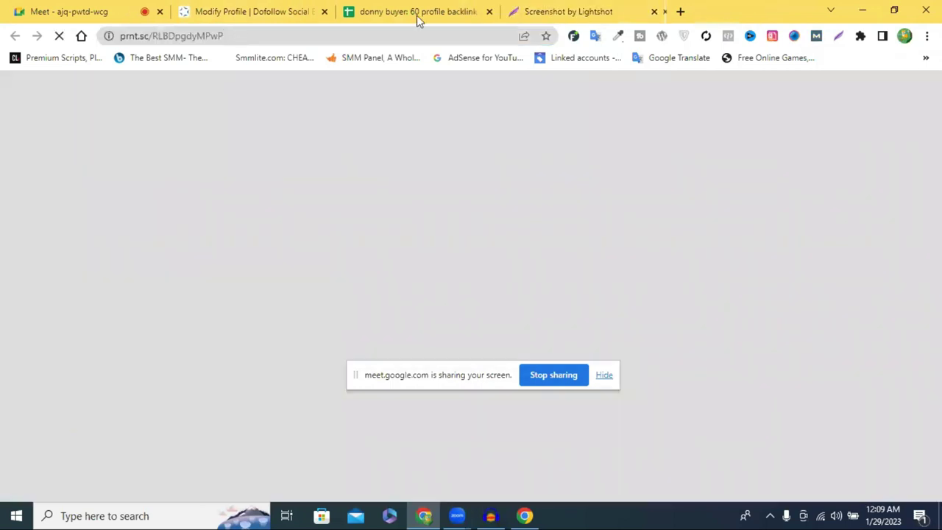
{"action": "right_click", "coordinate": [349, 36]}
{"action": "key", "text": "ctrl+3"}
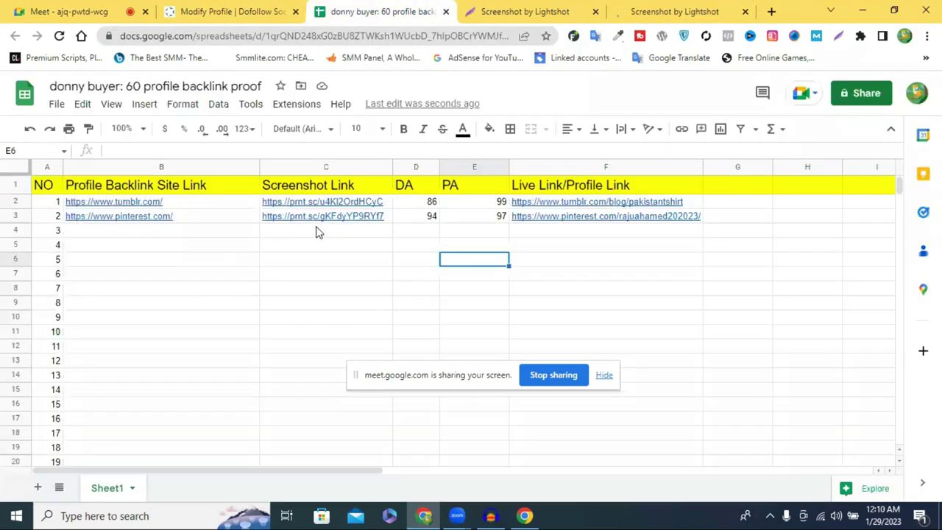
{"action": "key", "text": "Left"}
{"action": "key", "text": "Left"}
{"action": "key", "text": "Up"}
{"action": "key", "text": "Up"}
{"action": "key", "text": "ctrl+v"}
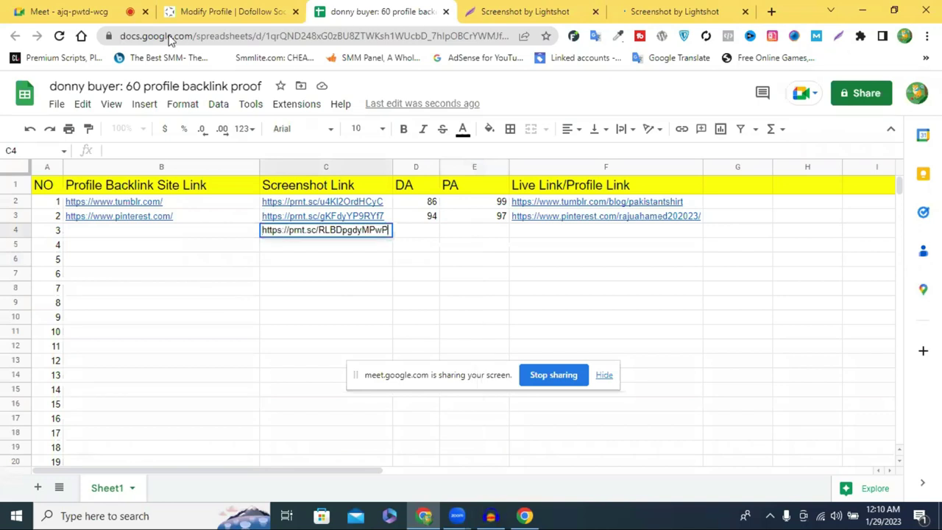
{"action": "key", "text": "ctrl+2"}
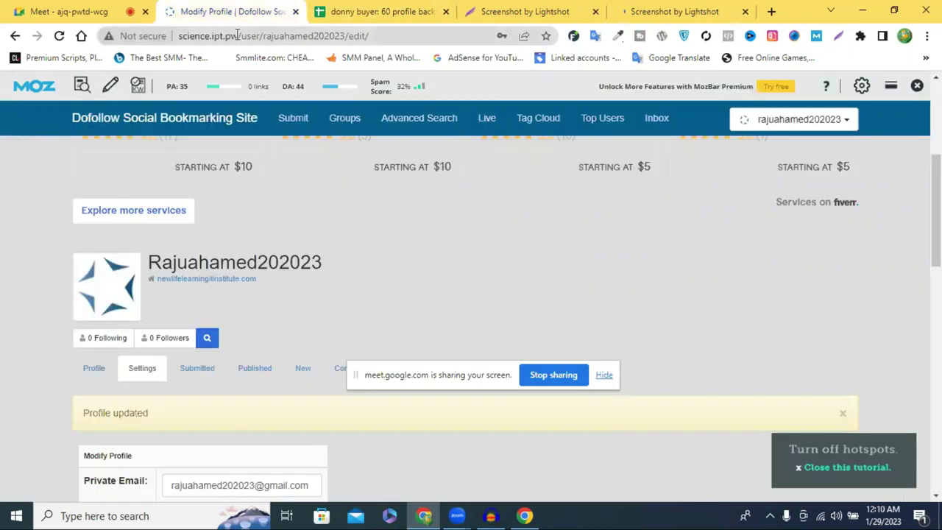
{"action": "left_click_drag", "start_coordinate": [237, 36], "coordinate": [33, 41]}
{"action": "key", "text": "ctrl+c"}
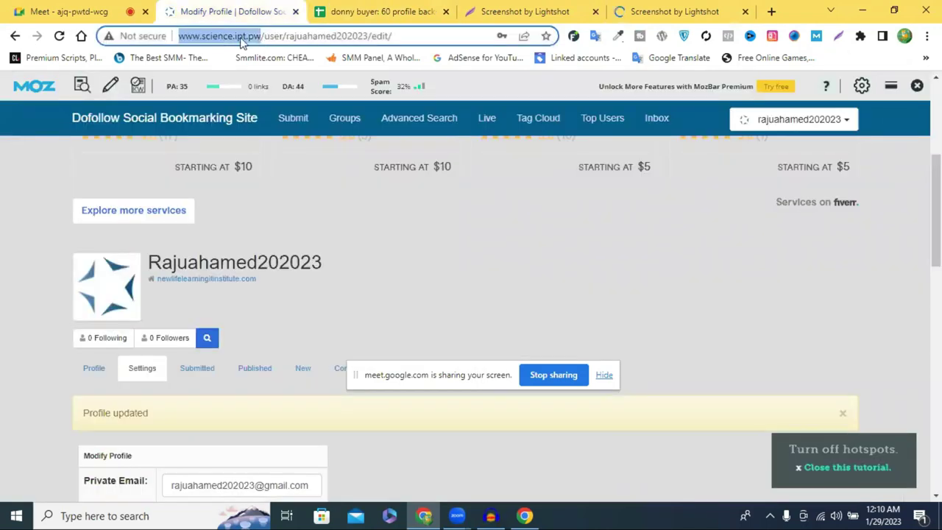
{"action": "right_click", "coordinate": [240, 40]}
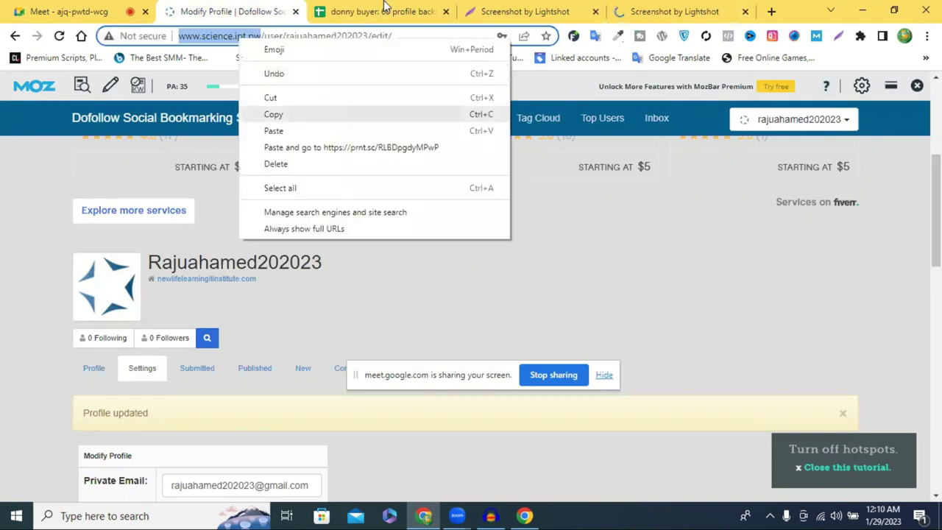
{"action": "key", "text": "ctrl+3"}
{"action": "left_click", "coordinate": [141, 231]}
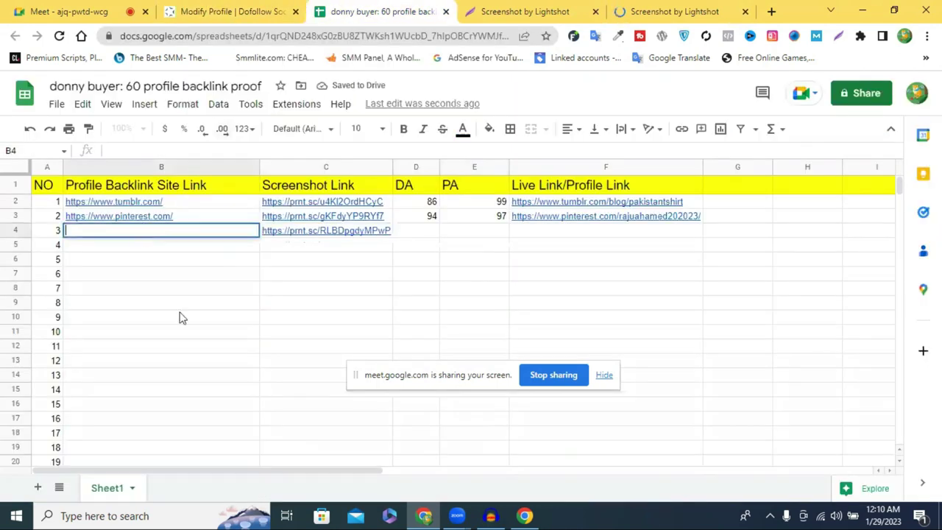
{"action": "key", "text": "ctrl+v"}
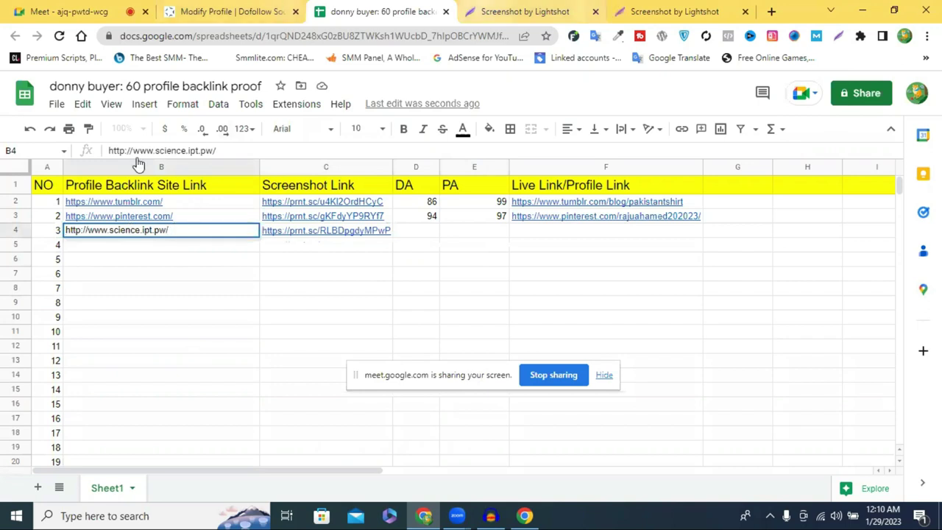
- Check the DA and PA of the Dofollow Social Bookmarking Site's home page with MozBar, and return to the proof sheet
{"action": "key", "text": "ctrl+shift+Tab"}
{"action": "key", "text": "Return"}
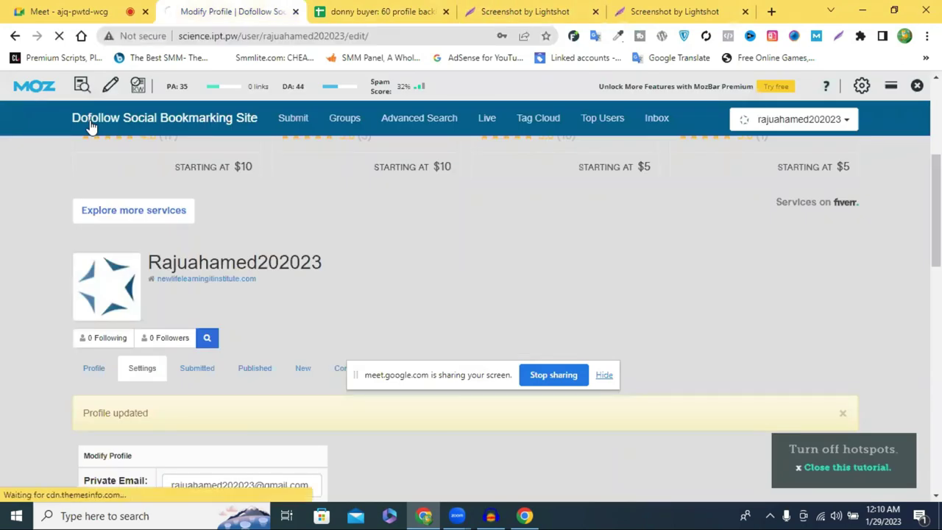
{"action": "left_click", "coordinate": [90, 123]}
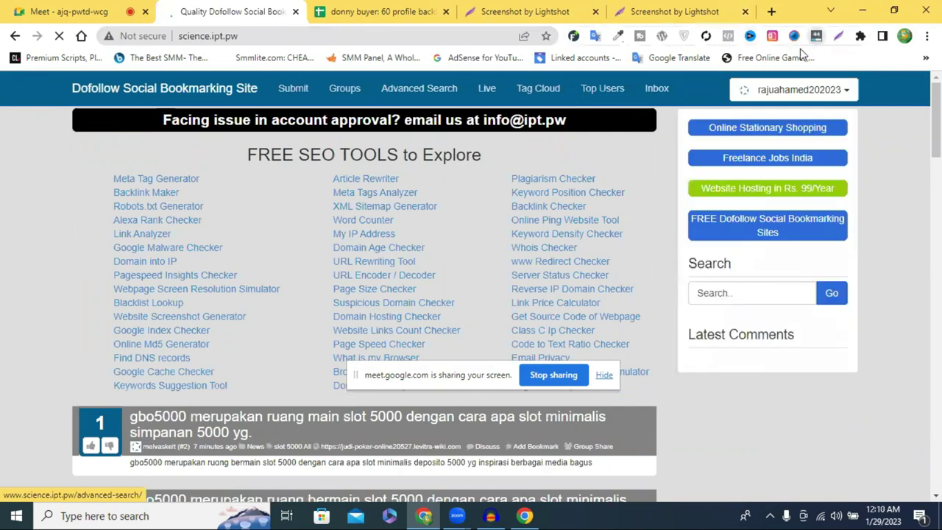
{"action": "left_click", "coordinate": [817, 37]}
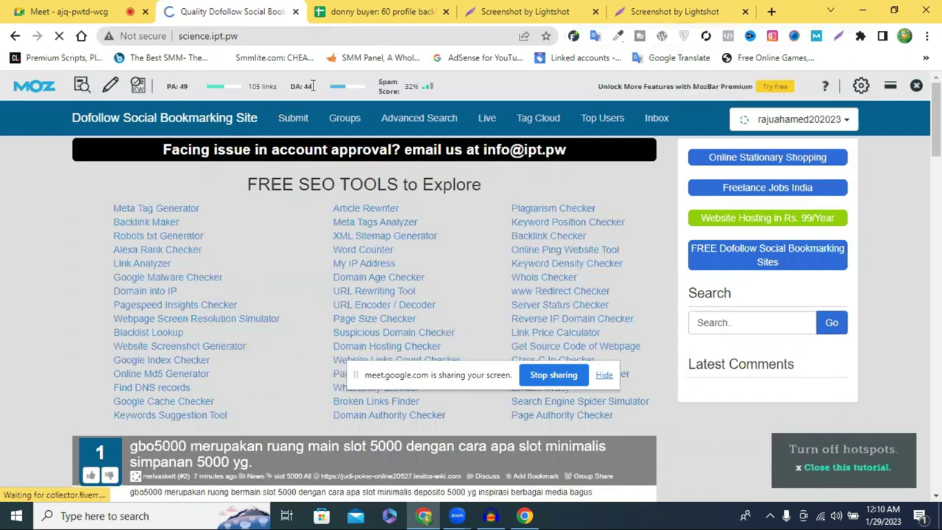
{"action": "key", "text": "ctrl+Tab"}
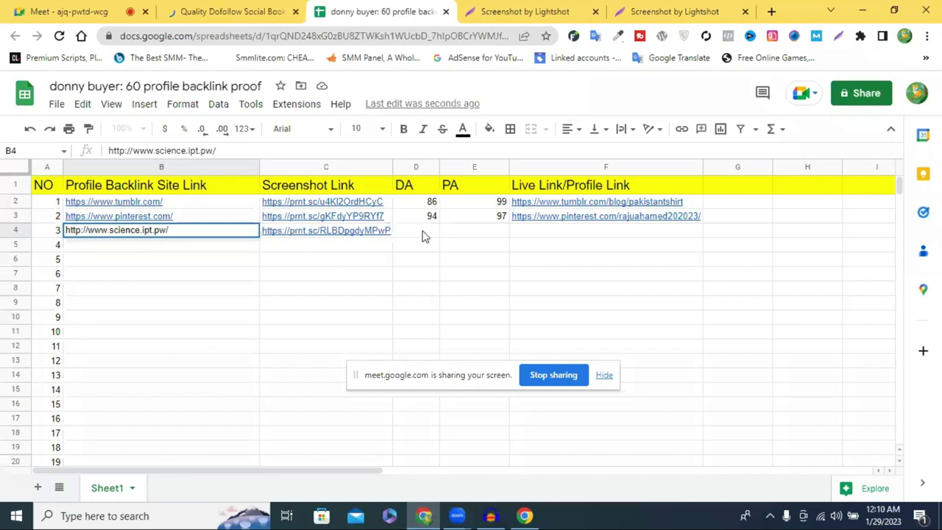
- Enter 44 as the DA in D4 and 59 as the PA in E4 for the science.ipt.pw row
{"action": "left_click", "coordinate": [420, 232]}
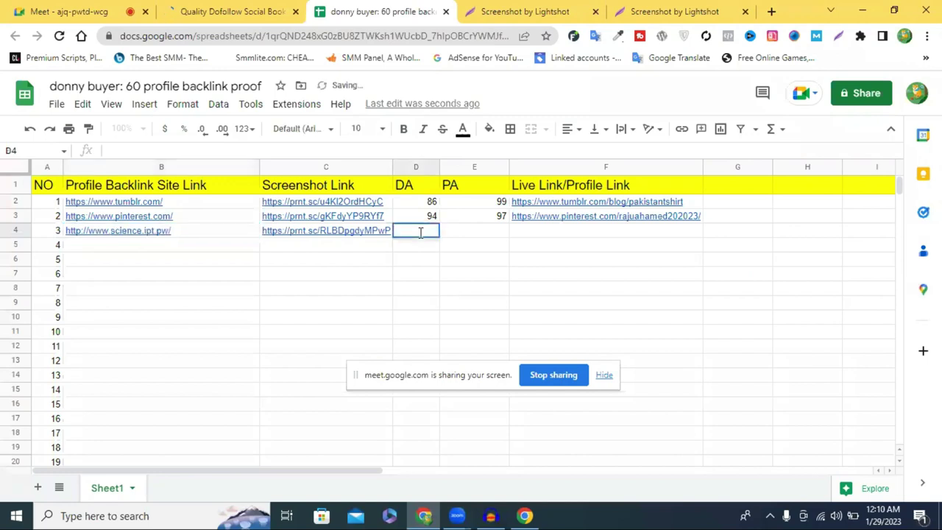
{"action": "type", "text": "44"}
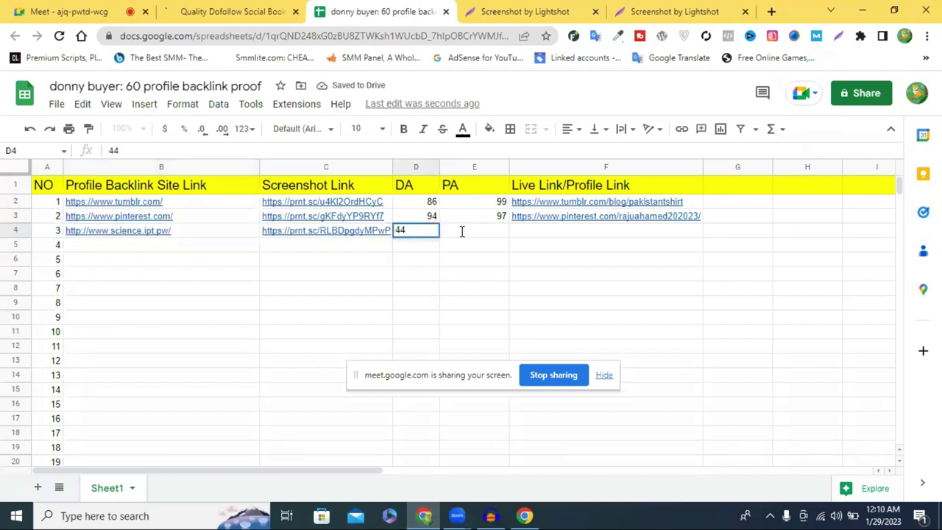
{"action": "left_click", "coordinate": [462, 231]}
{"action": "type", "text": "5"}
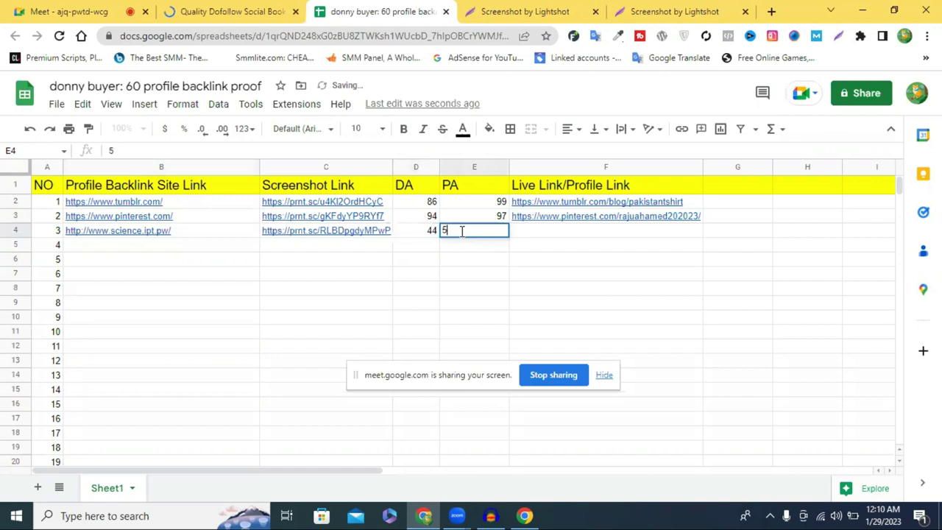
{"action": "type", "text": "9"}
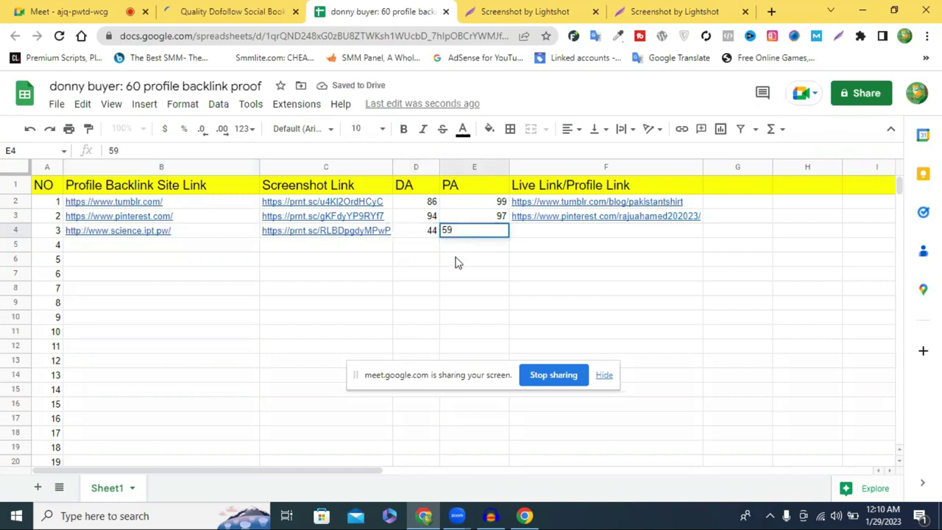
{"action": "key", "text": "Down"}
{"action": "key", "text": "Down"}
- Change the PA in E4 of the science.ipt.pw row to 49
{"action": "double_click", "coordinate": [477, 233]}
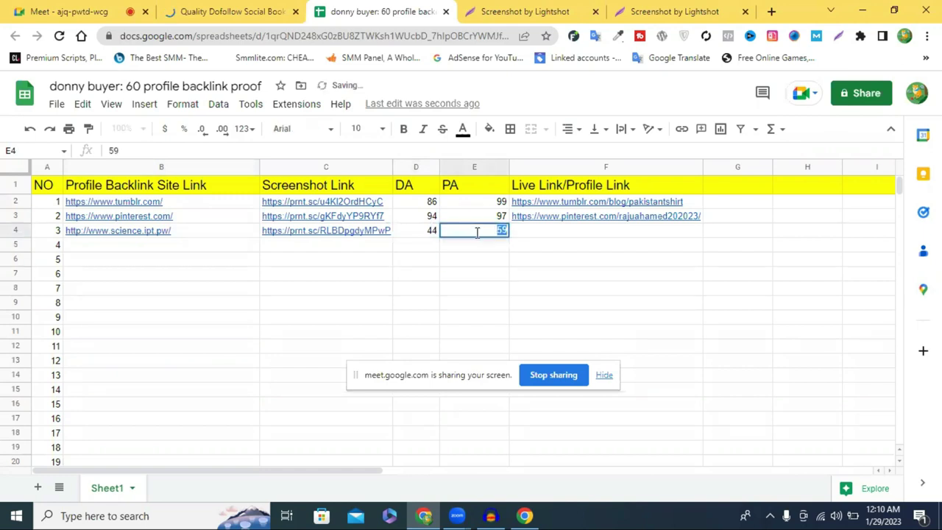
{"action": "type", "text": "49"}
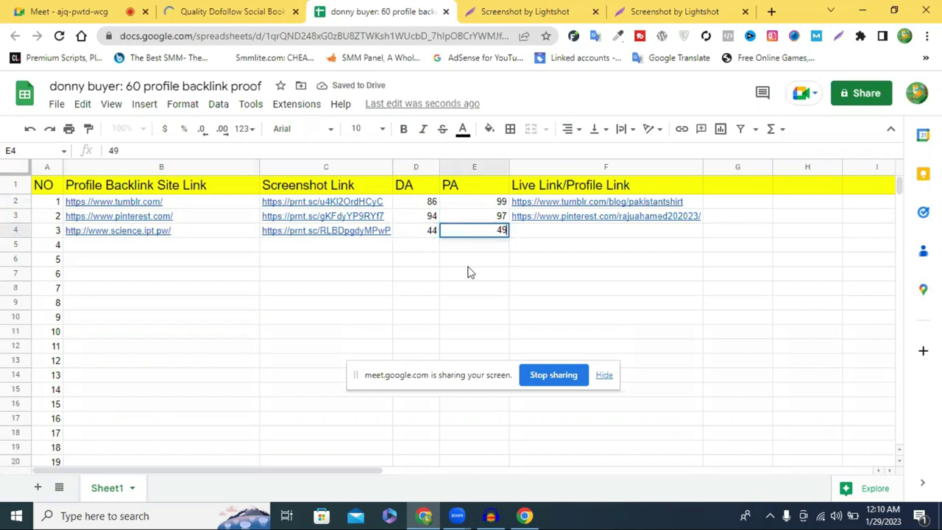
{"action": "key", "text": "Down"}
{"action": "key", "text": "Down"}
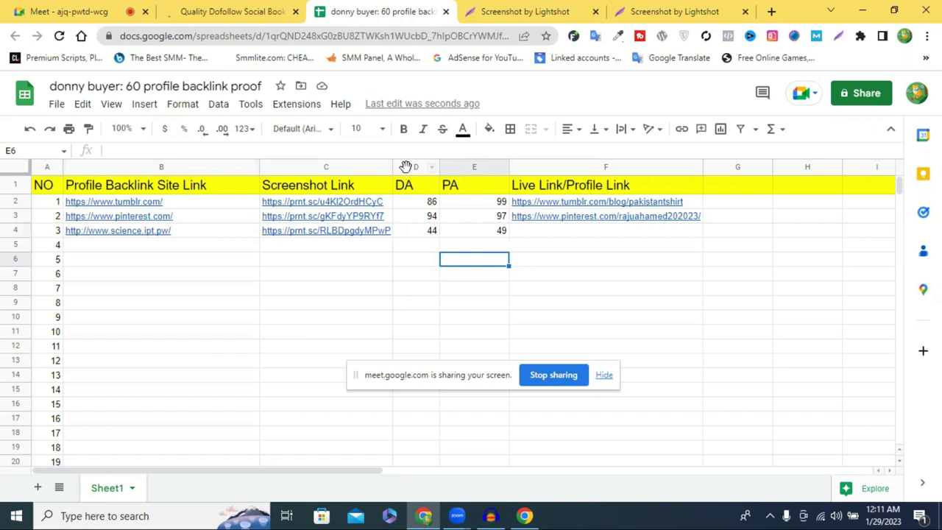
- Move the DA column to the far end of the sheet as column Z, and make its fill and text white
{"action": "mouse_move", "coordinate": [405, 168]}
{"action": "left_mouse_down"}
{"action": "mouse_move", "coordinate": [879, 181]}
{"action": "mouse_move", "coordinate": [811, 177]}
{"action": "mouse_move", "coordinate": [778, 226]}
{"action": "mouse_move", "coordinate": [803, 233]}
{"action": "left_mouse_up"}
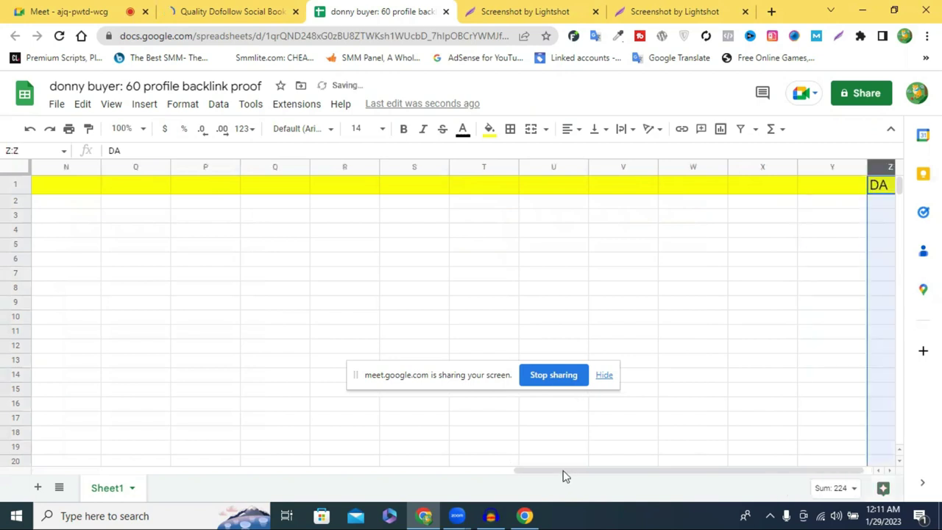
{"action": "left_click_drag", "start_coordinate": [668, 472], "coordinate": [699, 472]}
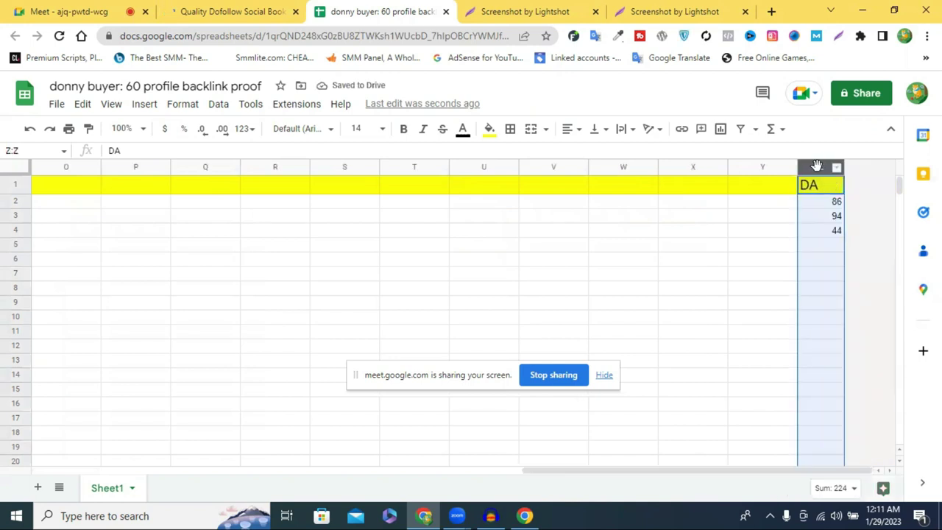
{"action": "left_click", "coordinate": [489, 129]}
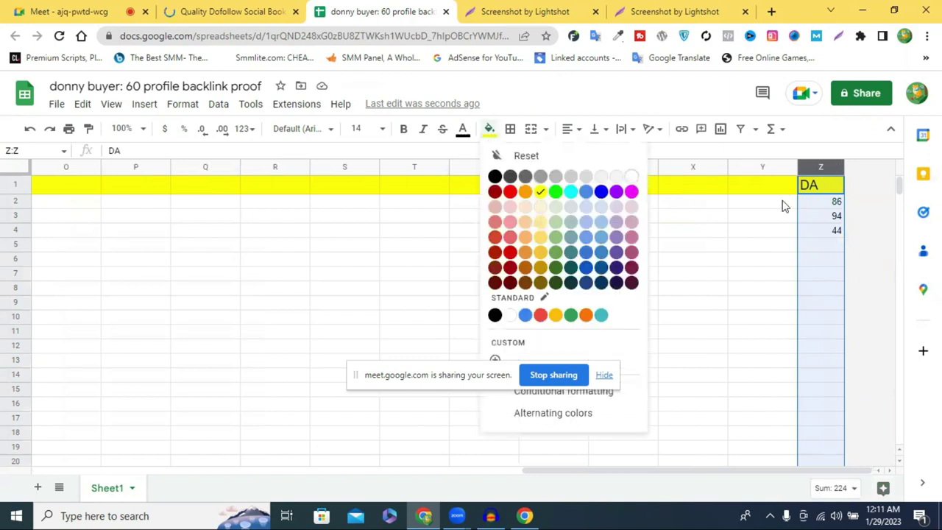
{"action": "left_click", "coordinate": [452, 129]}
{"action": "left_click", "coordinate": [463, 130]}
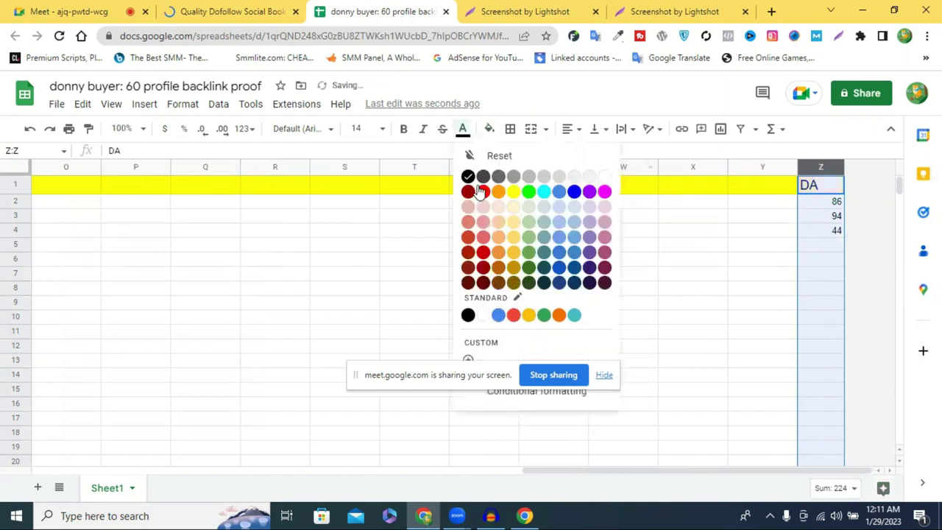
{"action": "left_click", "coordinate": [604, 177]}
{"action": "left_click", "coordinate": [720, 244]}
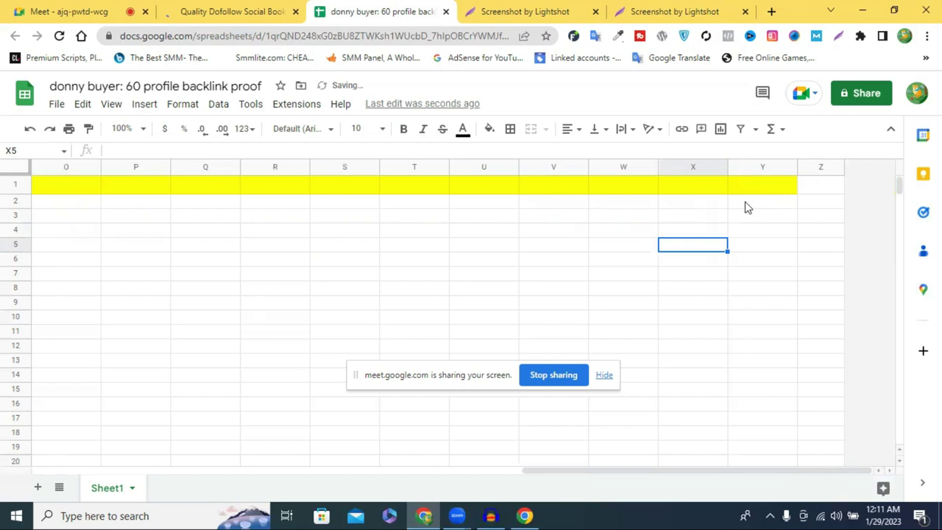
- Select the hidden cells around column Z and set the DA column's text colour to black
{"action": "left_click_drag", "start_coordinate": [762, 201], "coordinate": [847, 395]}
{"action": "scroll", "coordinate": [635, 231], "scroll_direction": "down", "scroll_amount": 3}
{"action": "scroll", "coordinate": [634, 232], "scroll_direction": "up", "scroll_amount": 3}
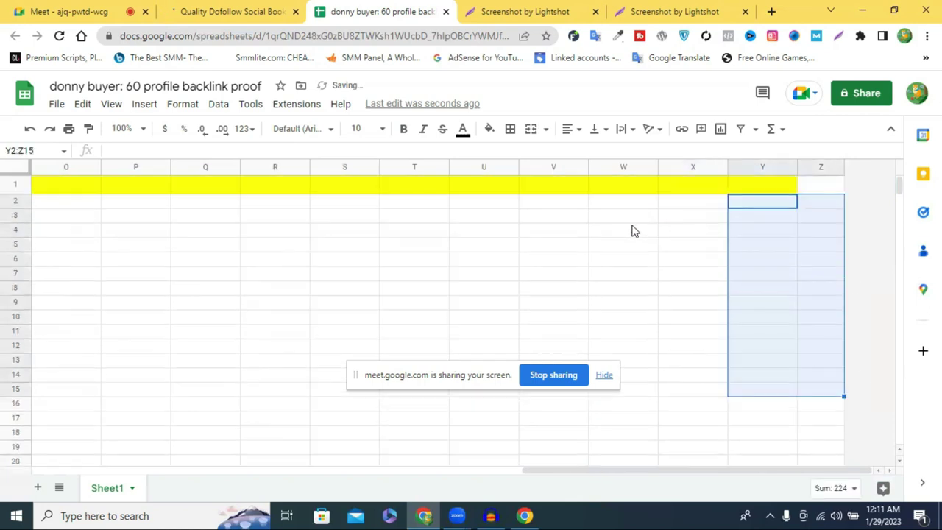
{"action": "left_click", "coordinate": [820, 166]}
{"action": "left_click", "coordinate": [463, 129]}
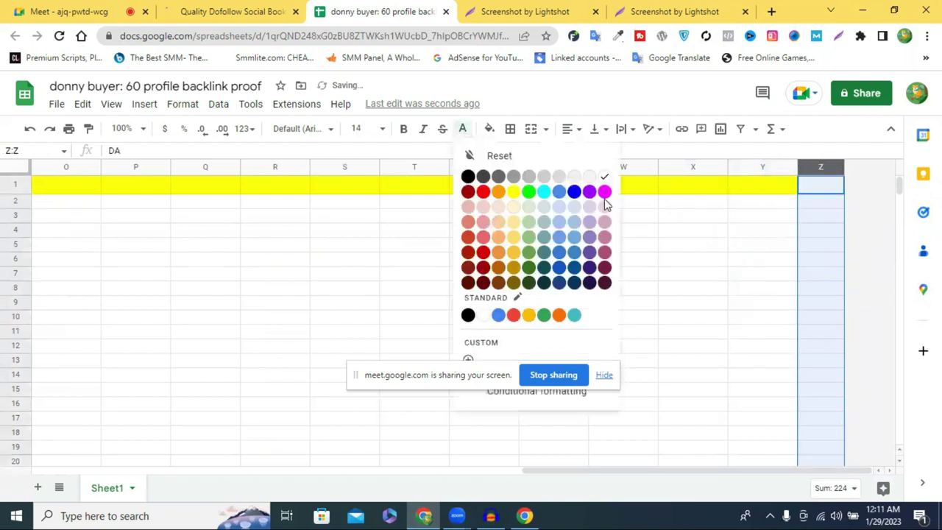
{"action": "left_click", "coordinate": [468, 177]}
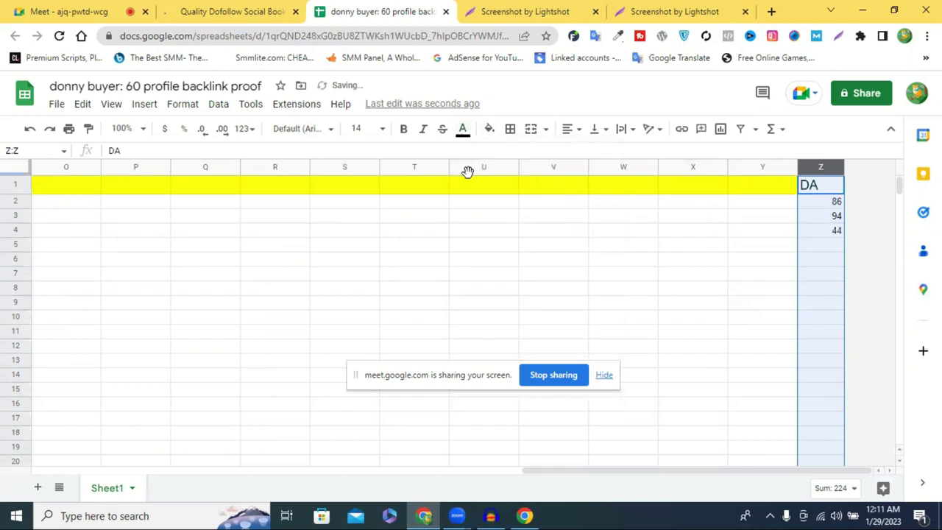
- Make the text of column Z white again and go back to the first columns of the sheet
{"action": "left_click", "coordinate": [463, 130]}
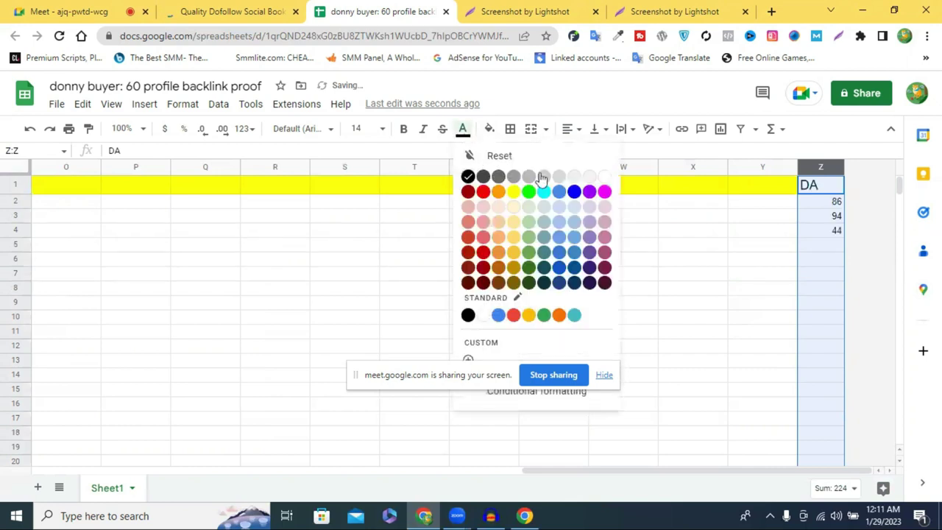
{"action": "left_click", "coordinate": [602, 177]}
{"action": "left_click", "coordinate": [423, 215]}
{"action": "left_click_drag", "start_coordinate": [645, 475], "coordinate": [56, 421]}
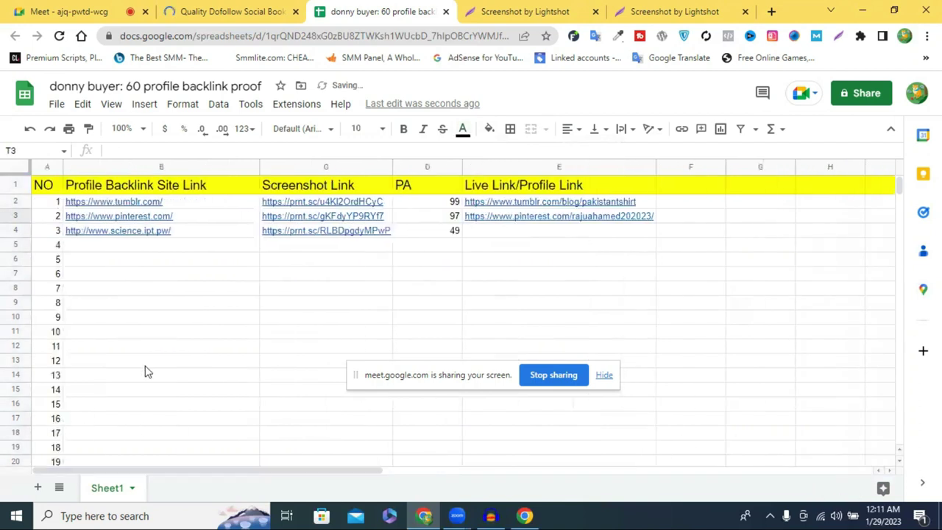
- Undo the colour changes, the move of the DA column and the last PA edit in row 4
{"action": "left_click", "coordinate": [31, 134]}
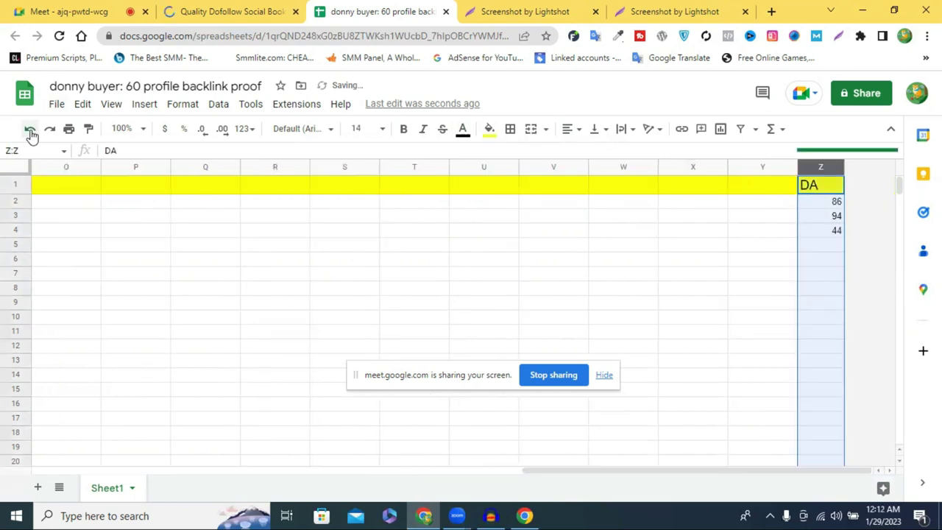
{"action": "left_click", "coordinate": [30, 133]}
{"action": "left_click", "coordinate": [185, 261]}
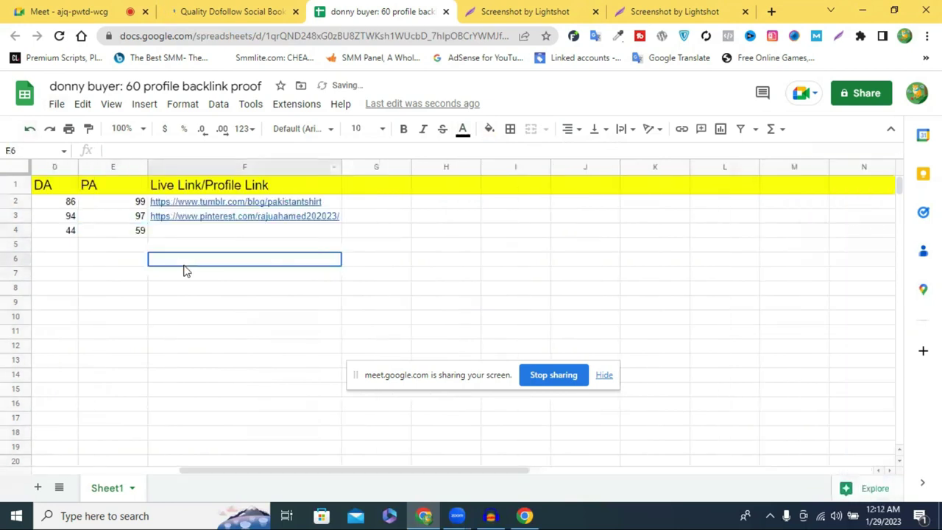
{"action": "left_click_drag", "start_coordinate": [288, 469], "coordinate": [86, 464]}
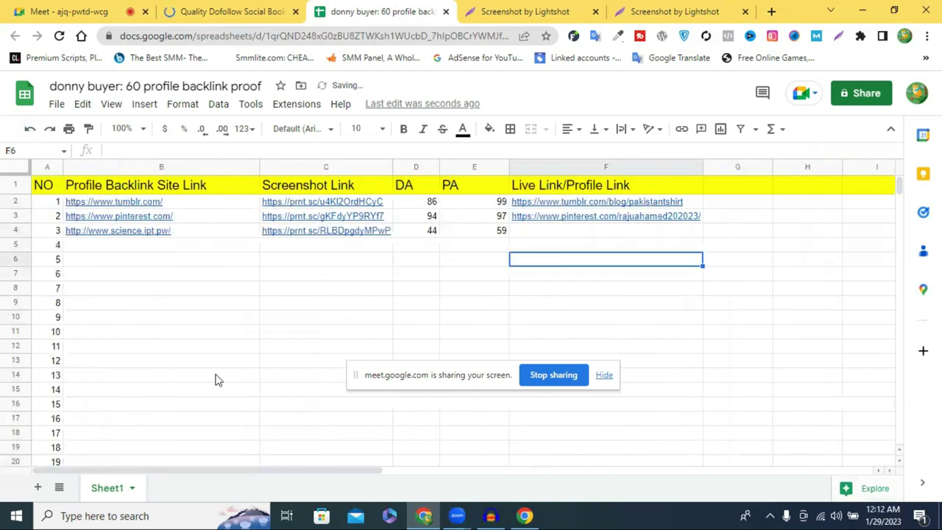
{"action": "left_click", "coordinate": [226, 353]}
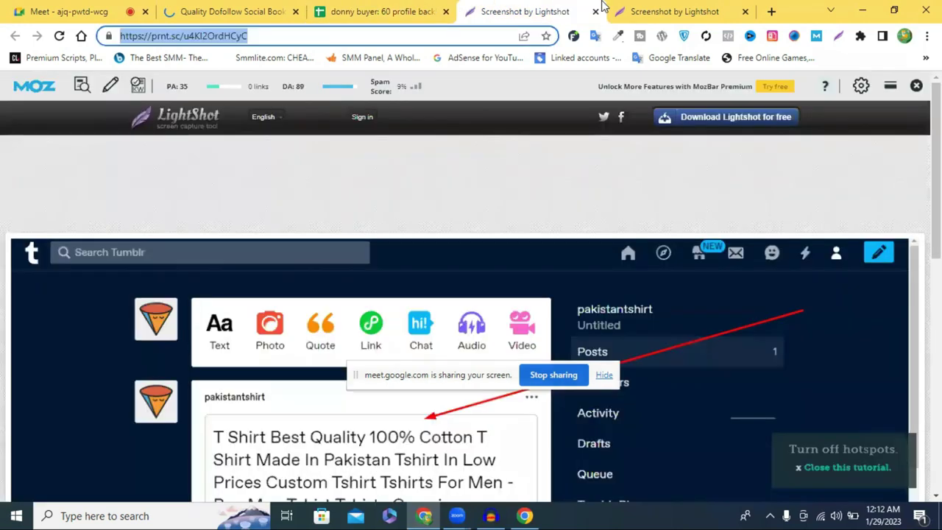
{"action": "left_click", "coordinate": [560, 11]}
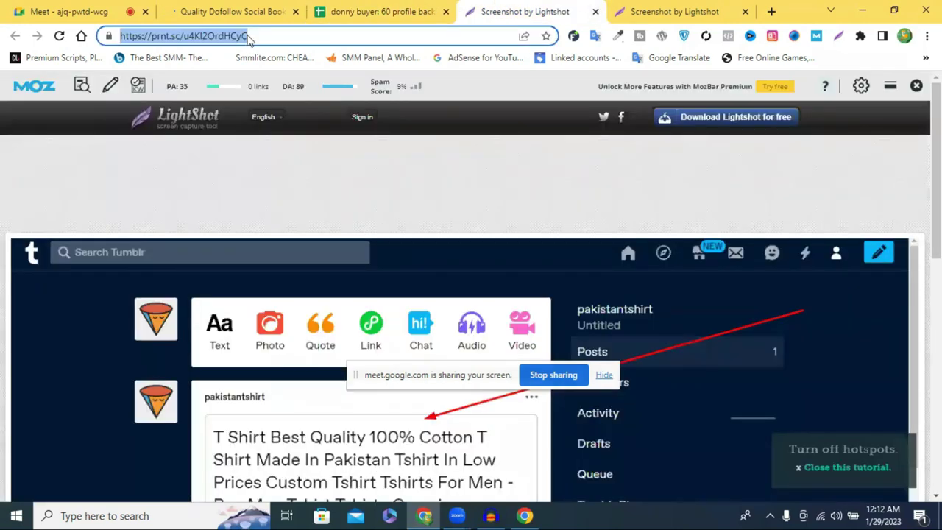
{"action": "left_click", "coordinate": [332, 9]}
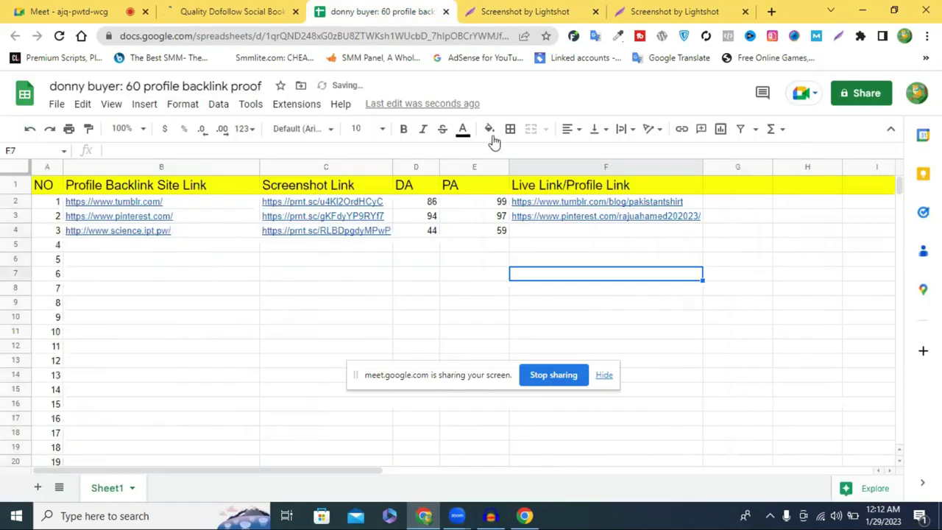
- Open the account's public profile page on the Dofollow Social Bookmarking Site
{"action": "left_click", "coordinate": [215, 9]}
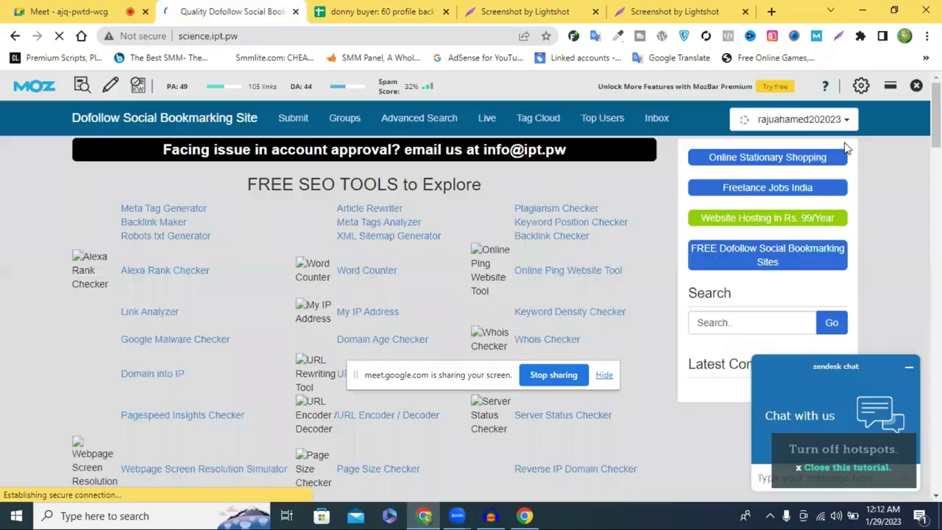
{"action": "left_click", "coordinate": [814, 120]}
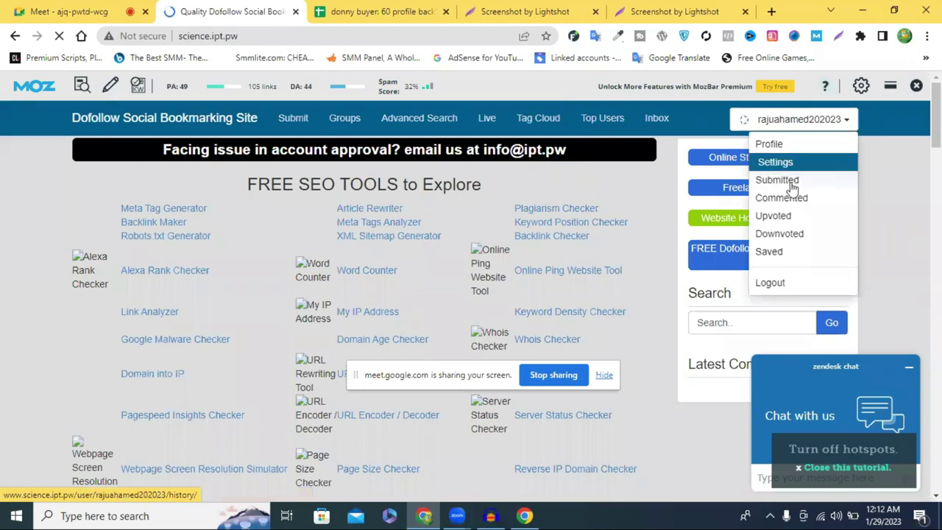
{"action": "left_click", "coordinate": [787, 181]}
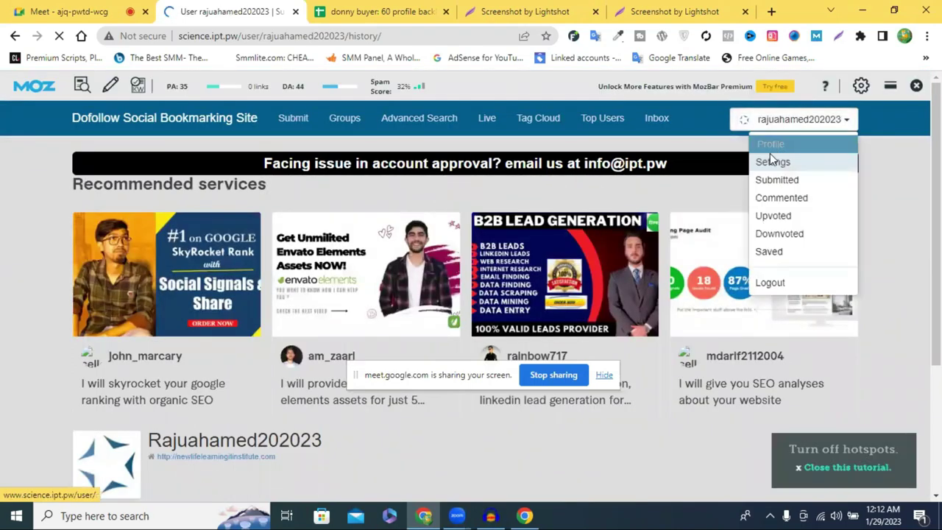
{"action": "scroll", "coordinate": [889, 270], "scroll_direction": "down", "scroll_amount": 1}
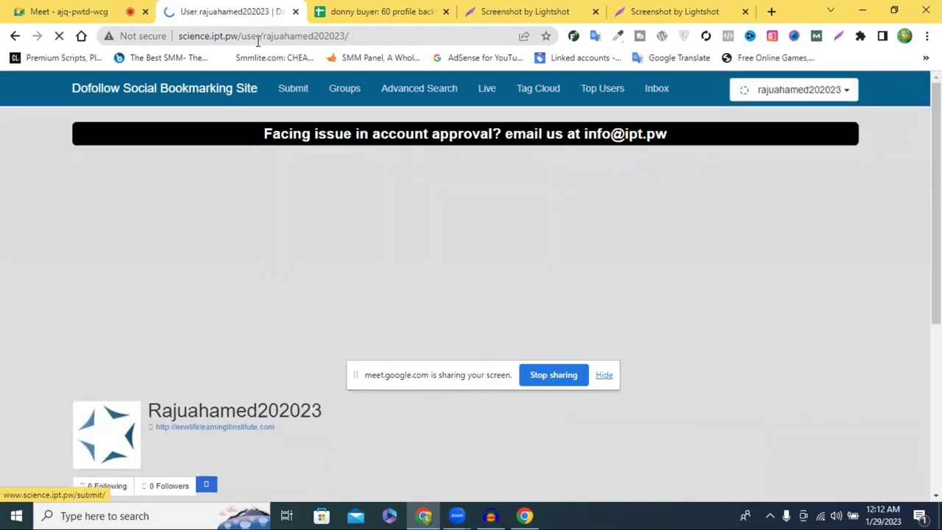
- Copy the bookmarking profile page's address into F4 of the proof sheet as the live profile link
{"action": "right_click", "coordinate": [260, 43]}
{"action": "key", "text": "ctrl+c"}
{"action": "left_click", "coordinate": [311, 120]}
{"action": "left_click", "coordinate": [376, 11]}
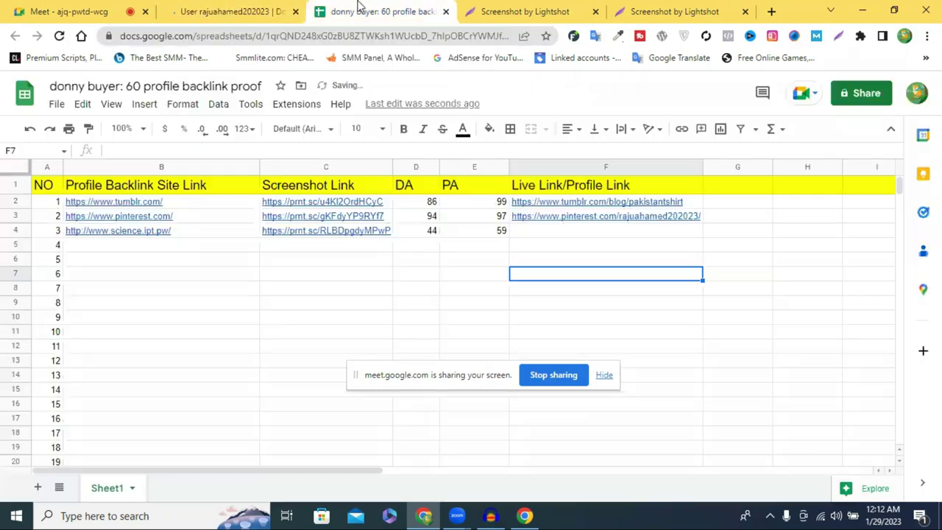
{"action": "left_click", "coordinate": [540, 233]}
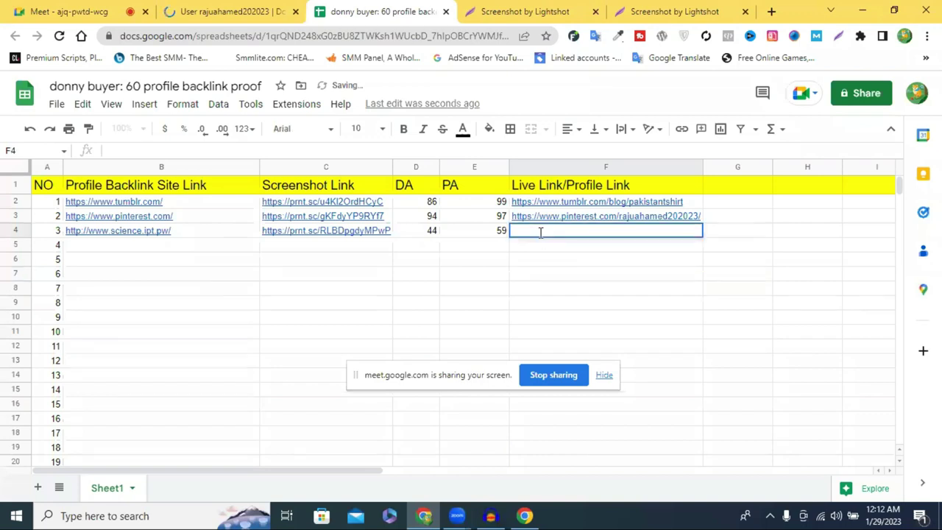
{"action": "key", "text": "ctrl+v"}
{"action": "left_click", "coordinate": [459, 266]}
{"action": "left_click", "coordinate": [650, 234]}
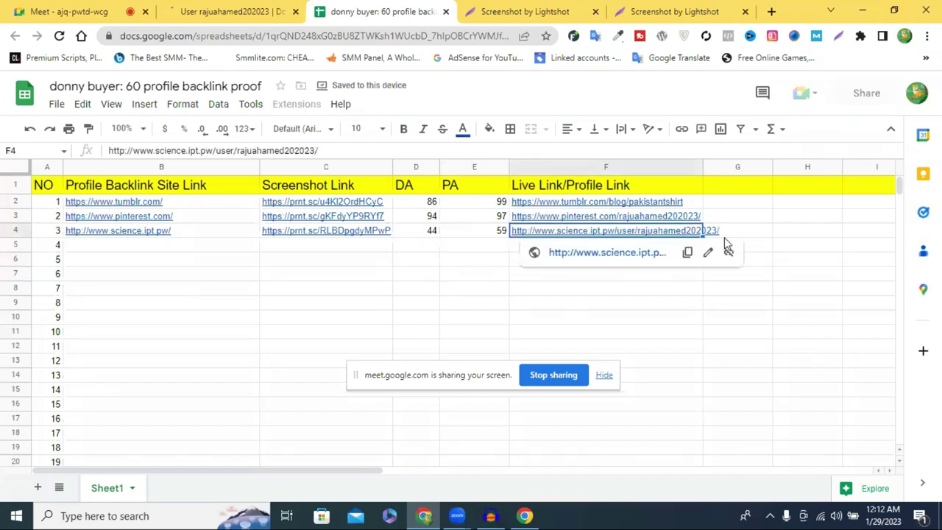
{"action": "scroll", "coordinate": [154, 400], "scroll_direction": "down", "scroll_amount": 3}
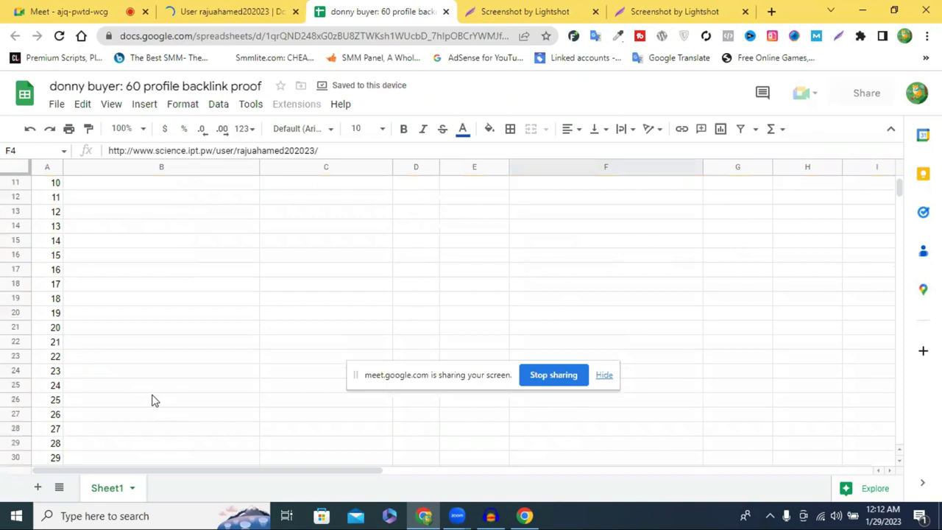
{"action": "left_click", "coordinate": [151, 400]}
{"action": "scroll", "coordinate": [155, 397], "scroll_direction": "up", "scroll_amount": 3}
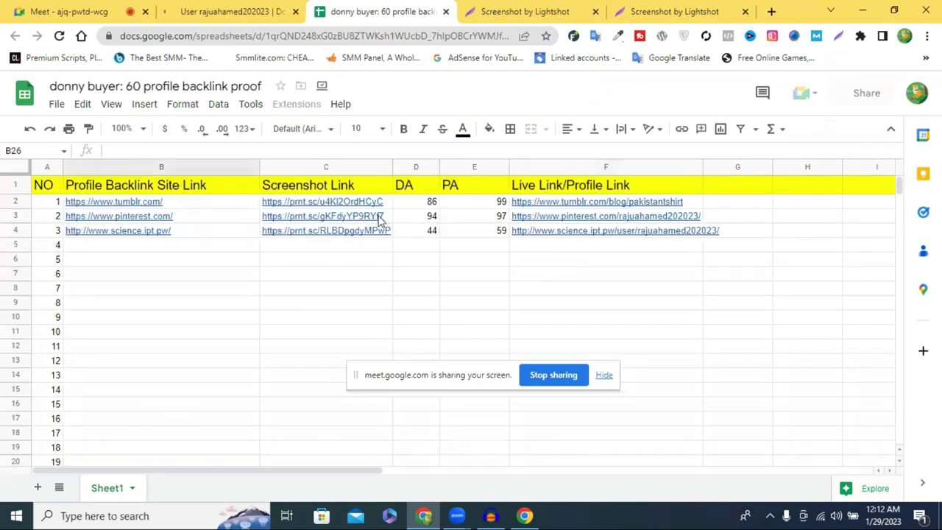
{"action": "left_click", "coordinate": [806, 268]}
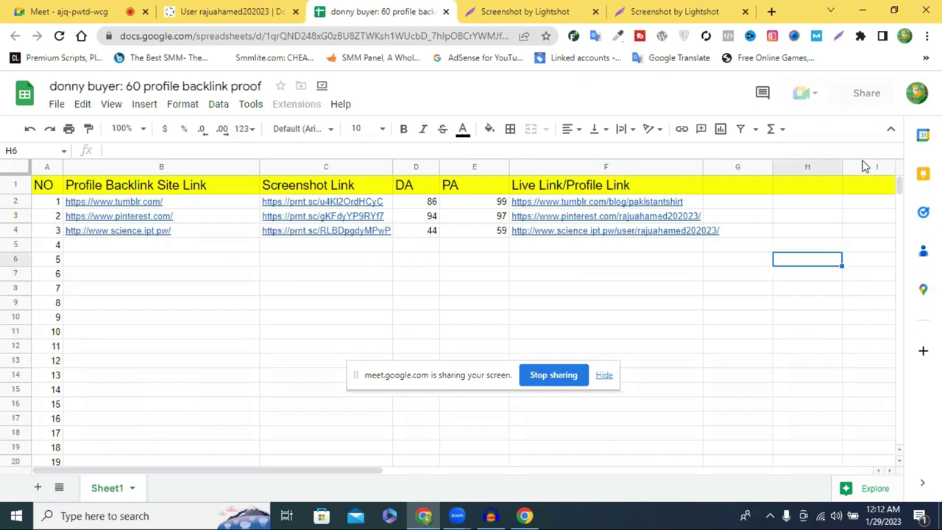
{"action": "left_click", "coordinate": [861, 206]}
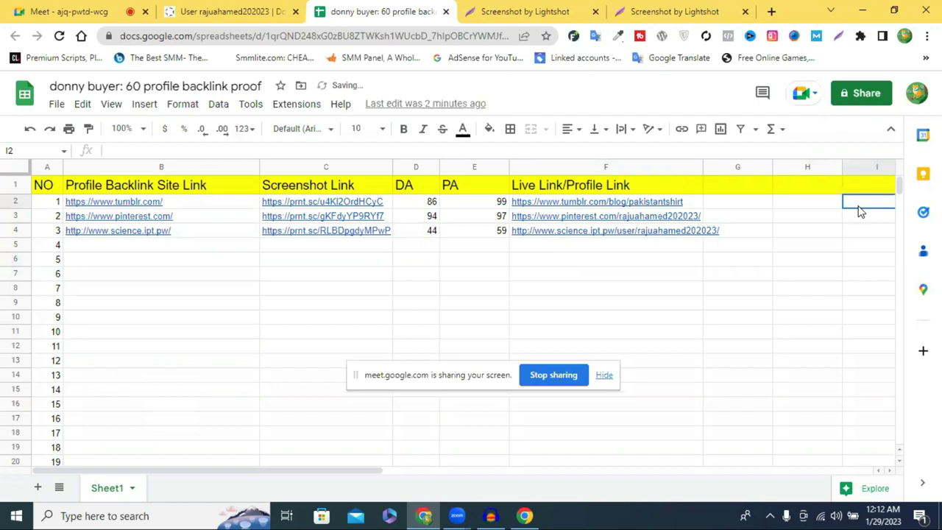
{"action": "left_click", "coordinate": [828, 249]}
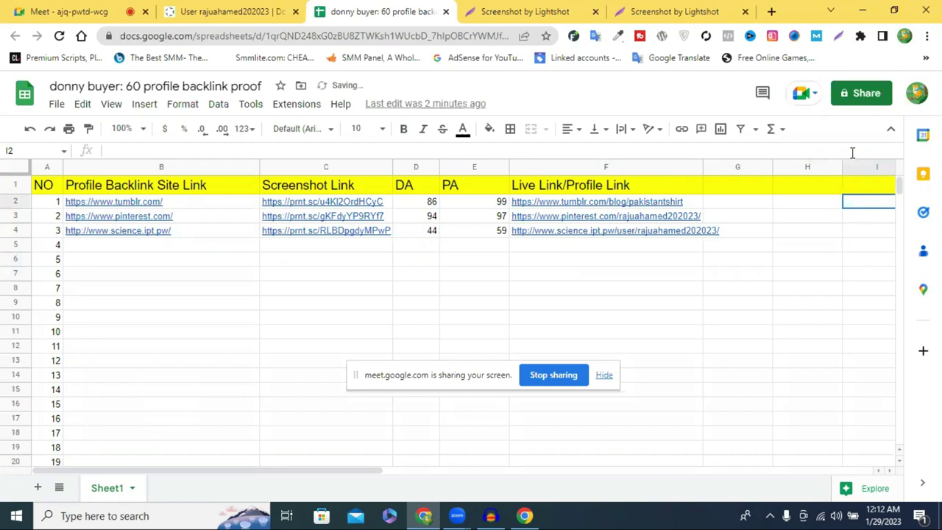
- Share the proof sheet with anyone who has the link and give them the Editor role
{"action": "left_click", "coordinate": [872, 100]}
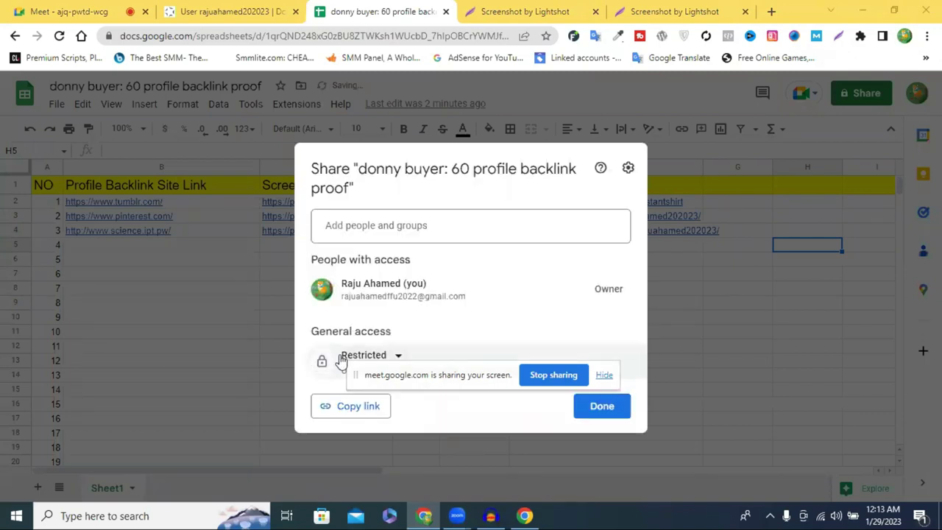
{"action": "left_click", "coordinate": [341, 359]}
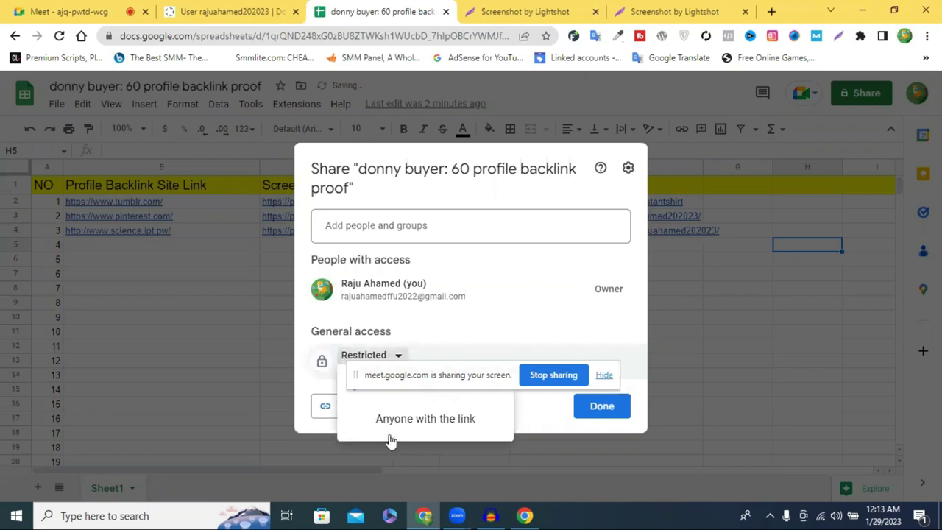
{"action": "left_click", "coordinate": [405, 421]}
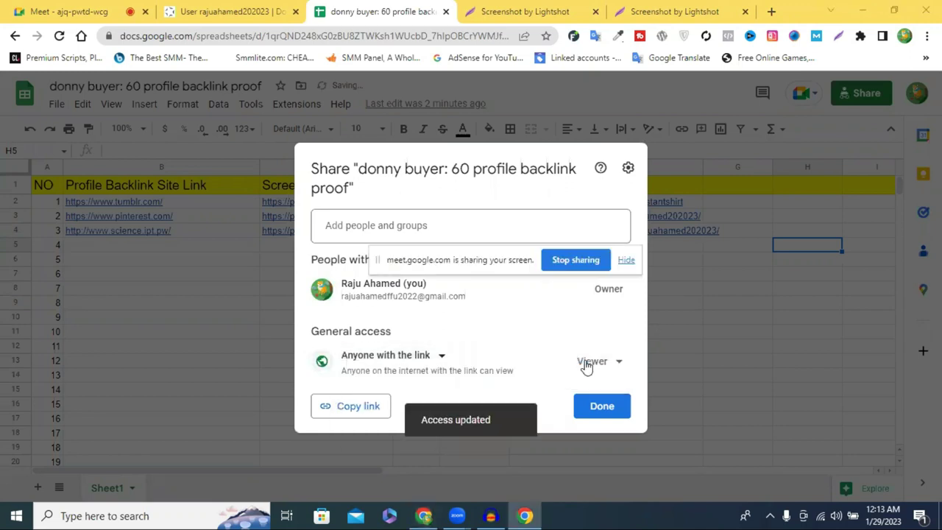
{"action": "left_click", "coordinate": [588, 361]}
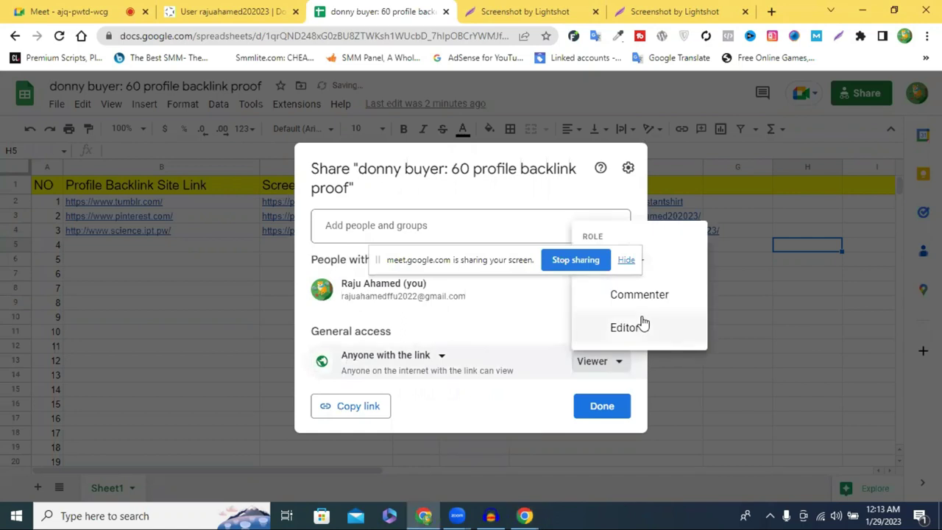
{"action": "left_click", "coordinate": [641, 325]}
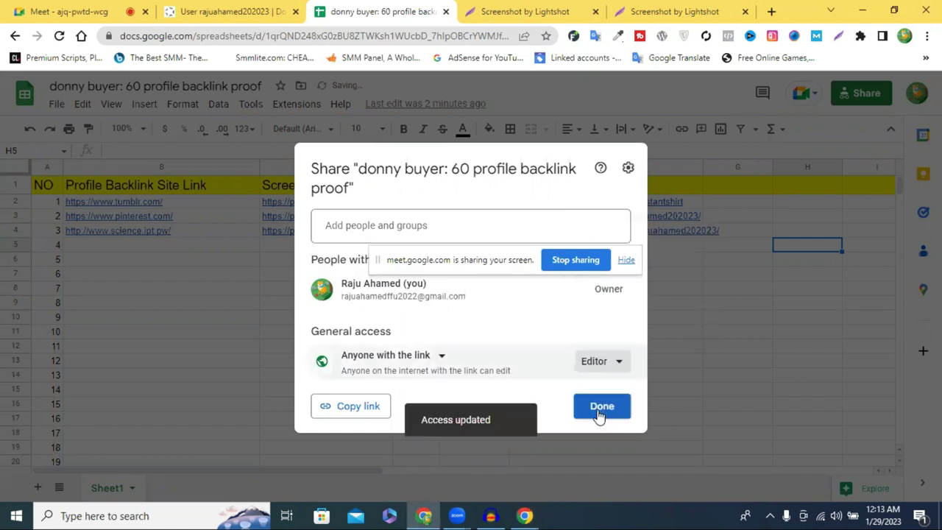
- Copy the proof sheet's sharing link and close the sharing settings
{"action": "left_click", "coordinate": [345, 410]}
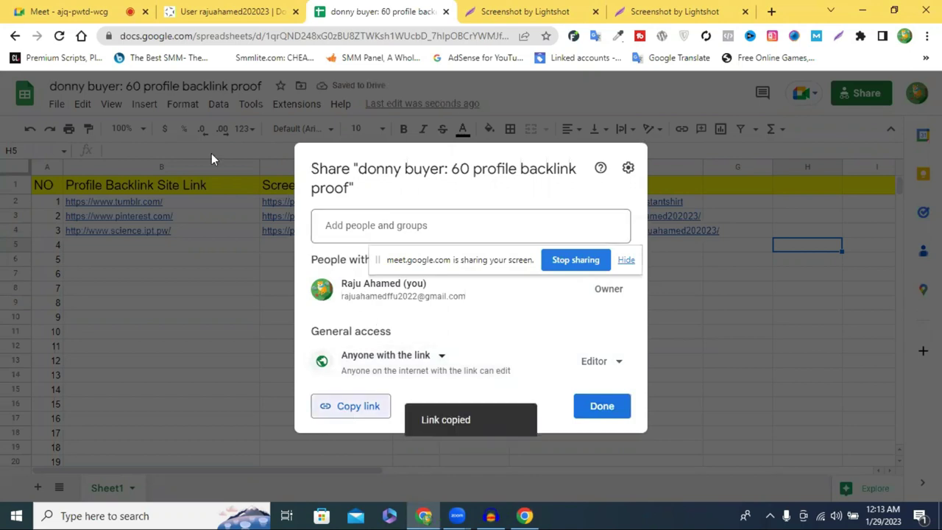
{"action": "key", "text": "Escape"}
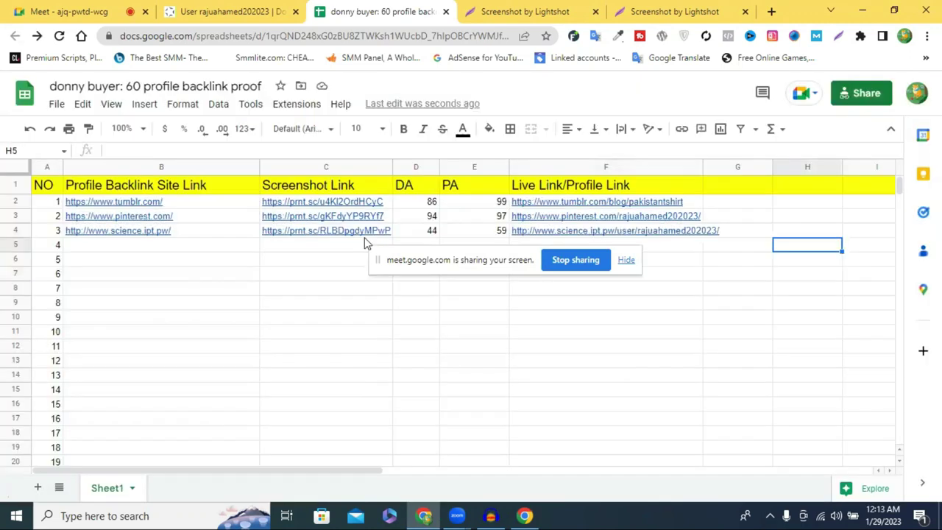
{"action": "left_click", "coordinate": [353, 332]}
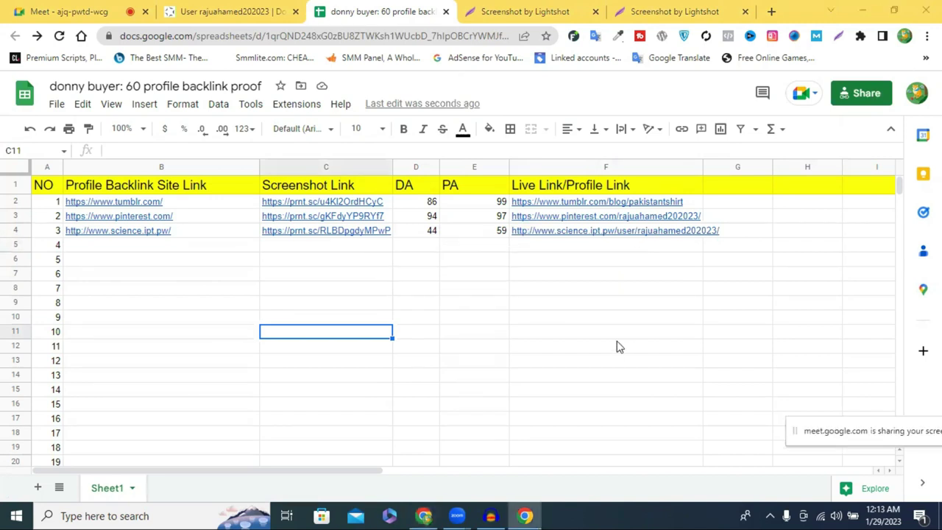
- Close the proof sheet and both Lightshot screenshot pages, leaving the bookmarking profile page open
{"action": "left_click", "coordinate": [445, 13]}
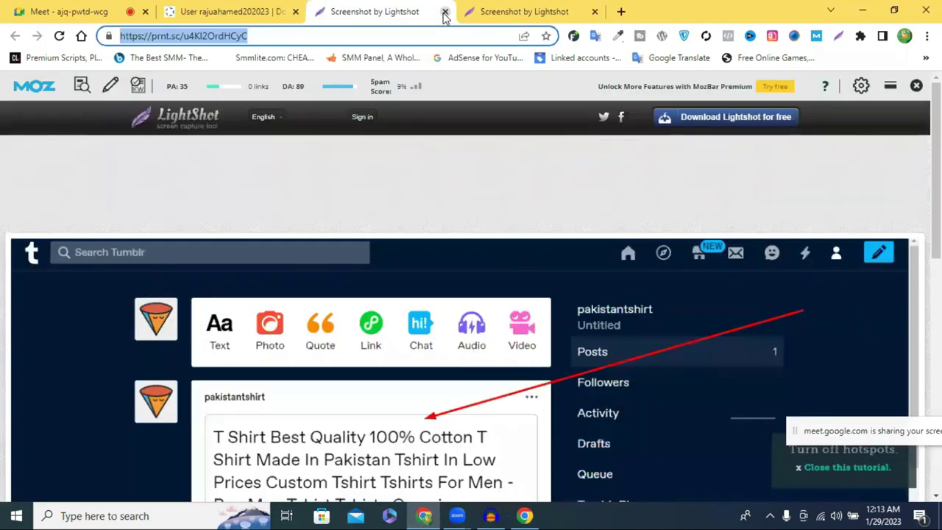
{"action": "left_click", "coordinate": [445, 13]}
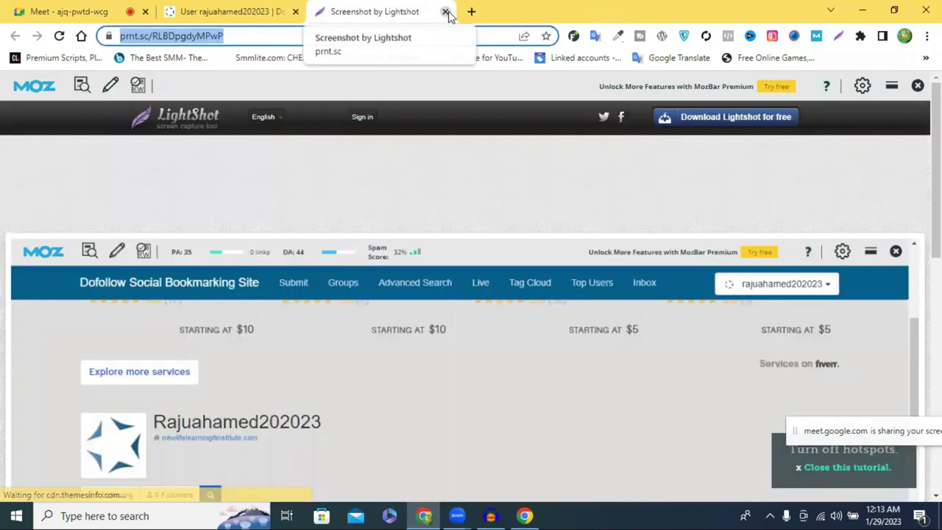
{"action": "left_click", "coordinate": [446, 13]}
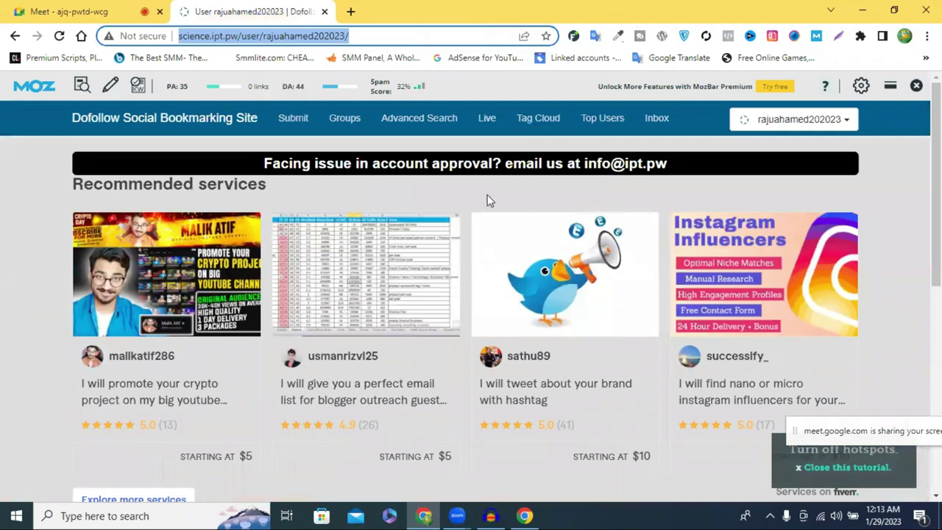
- Look over the bookmarking profile page and close the MozBar on it
{"action": "scroll", "coordinate": [488, 201], "scroll_direction": "down", "scroll_amount": 5}
{"action": "scroll", "coordinate": [488, 199], "scroll_direction": "up", "scroll_amount": 5}
{"action": "left_click", "coordinate": [49, 154]}
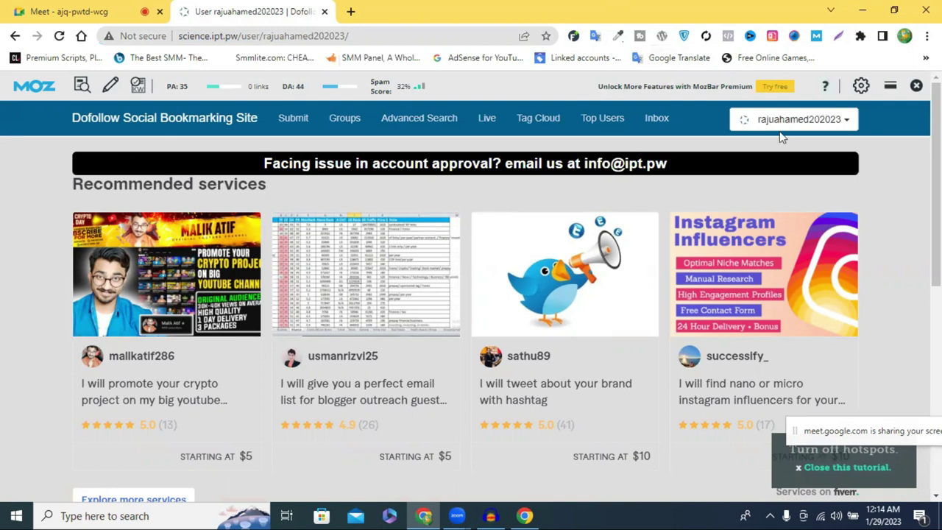
{"action": "left_click", "coordinate": [917, 85]}
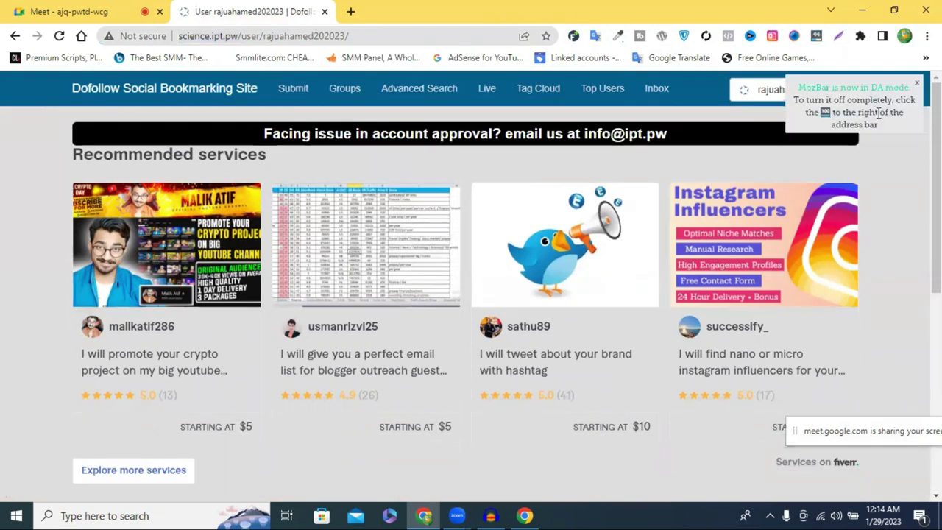